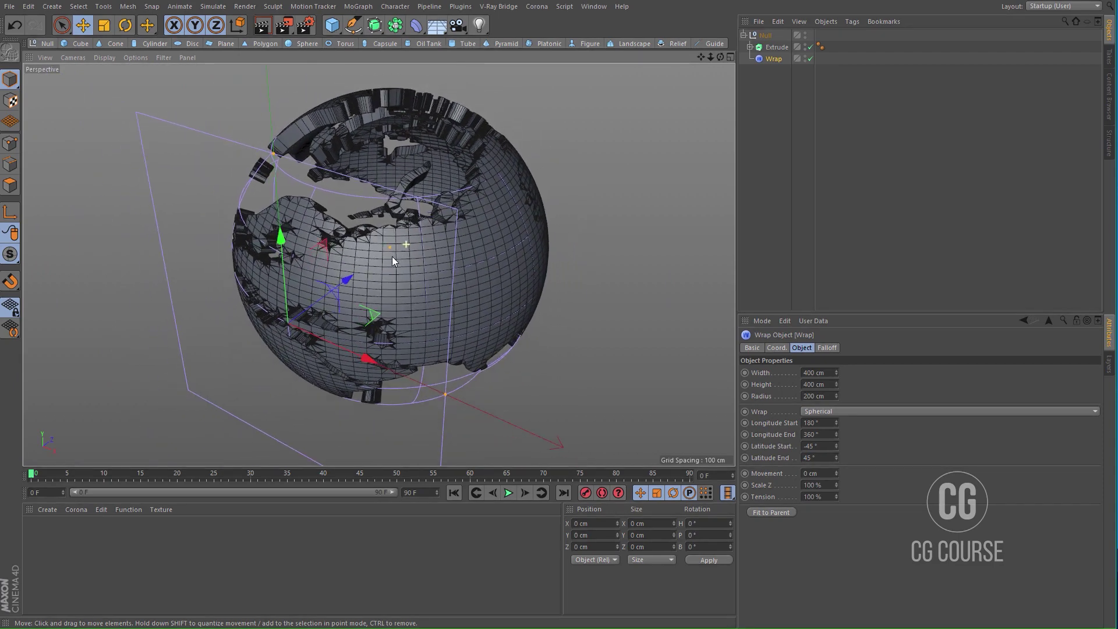
Step: Reduce the Extrude object's Z movement to 10 cm and finally to 5 cm to thin the wrapped world map
left_click(776, 46)
left_click(804, 348)
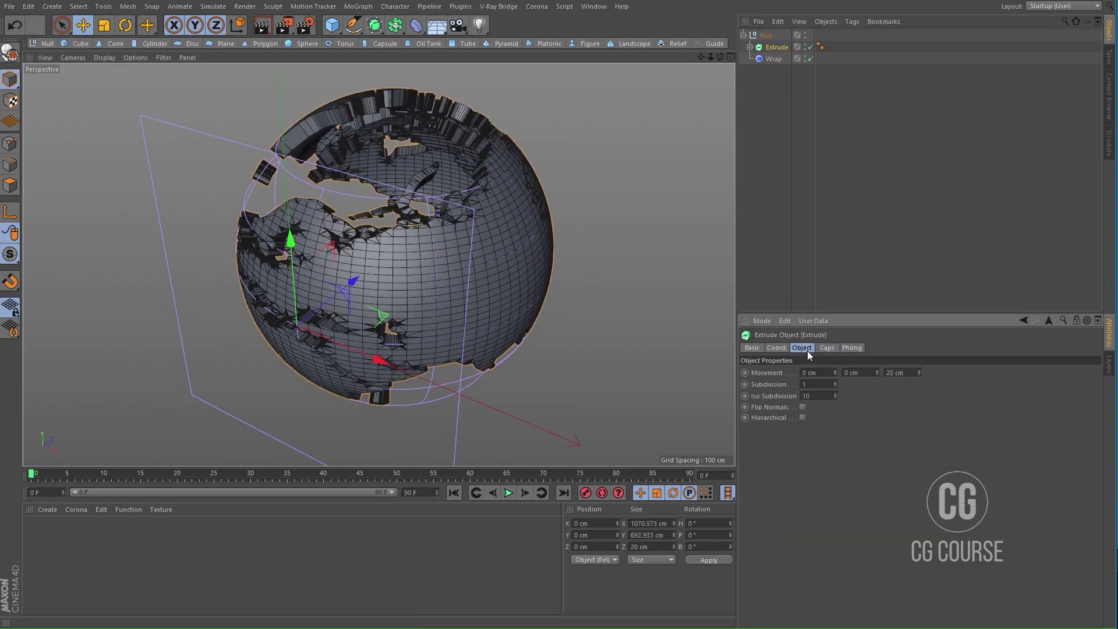
double_click(894, 372)
type("10")
key("Return")
left_click_drag(499, 226, 431, 251, "alt")
double_click(908, 372)
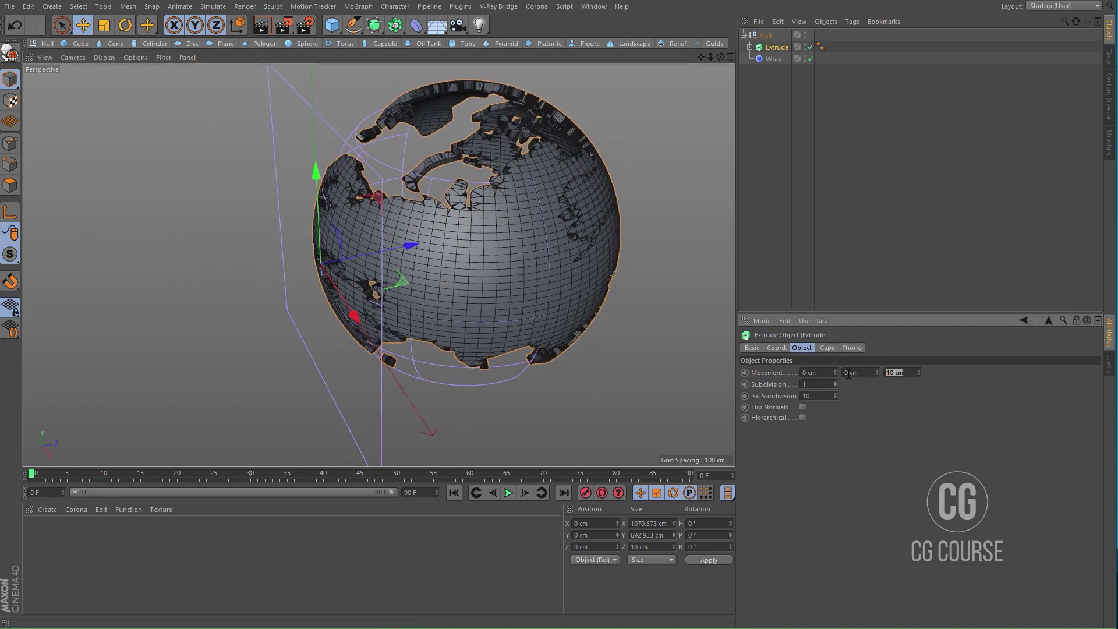
right_click_drag(443, 207, 502, 200, "alt")
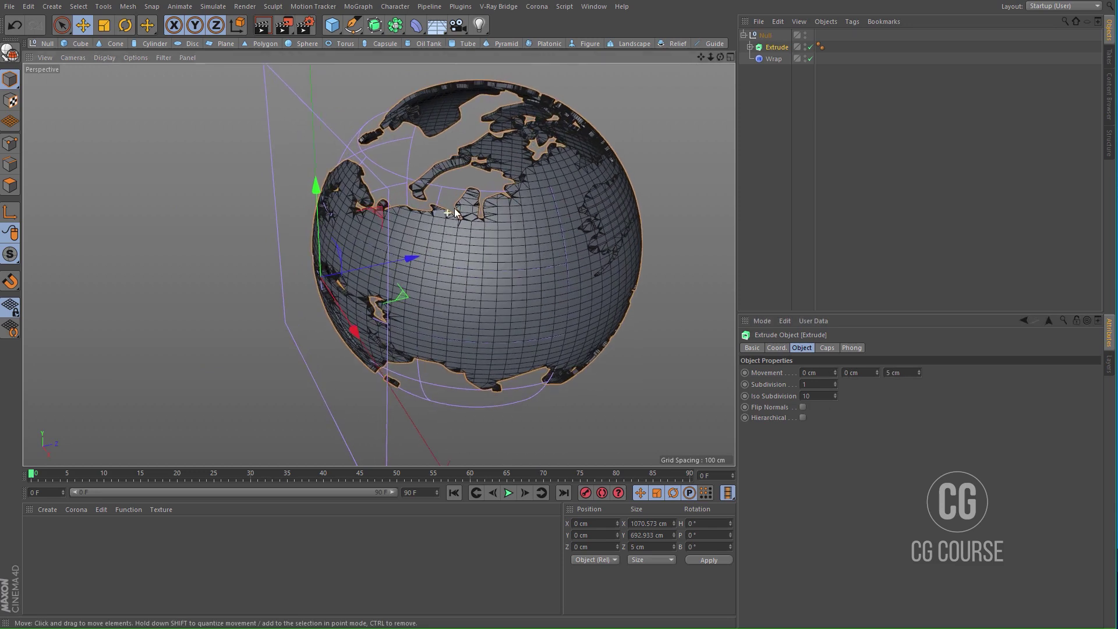
middle_click_drag(502, 200, 477, 206, "alt")
Step: Set the Extrude object's start to Fillet Cap with 5 steps and a 0.5 cm radius
left_click(826, 347)
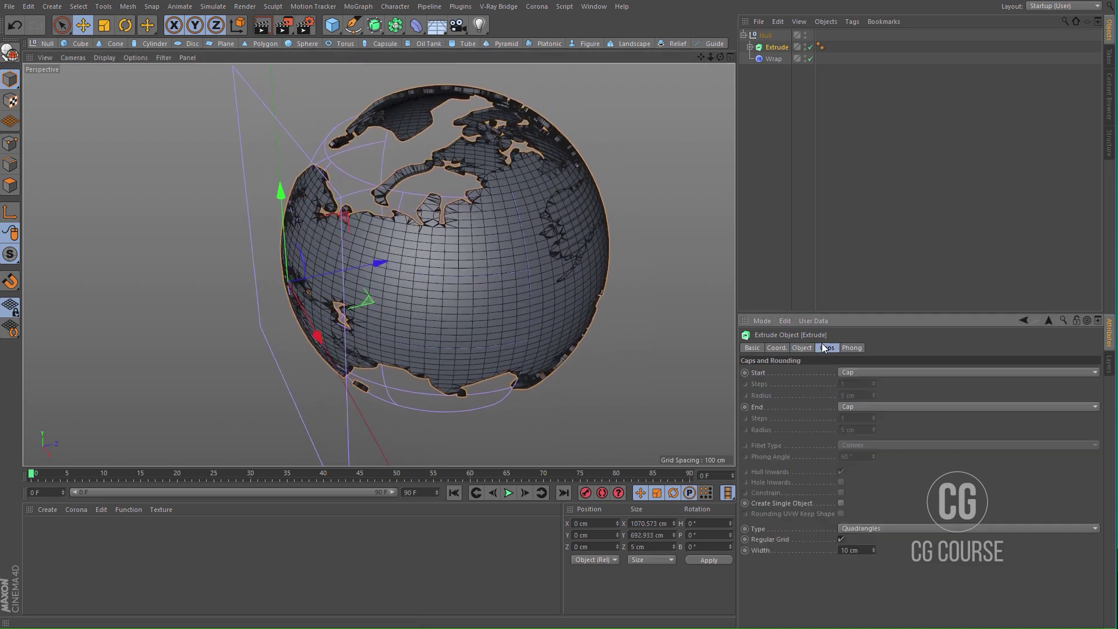
left_click(854, 373)
left_click(855, 415)
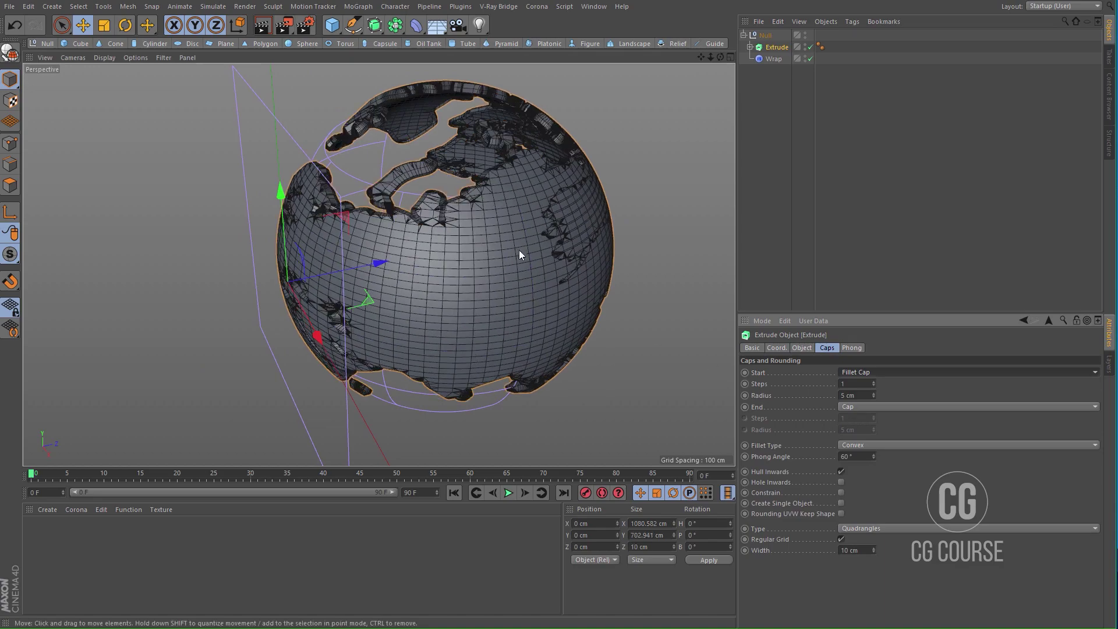
right_click_drag(416, 211, 474, 144, "alt")
left_click_drag(438, 223, 546, 219, "alt")
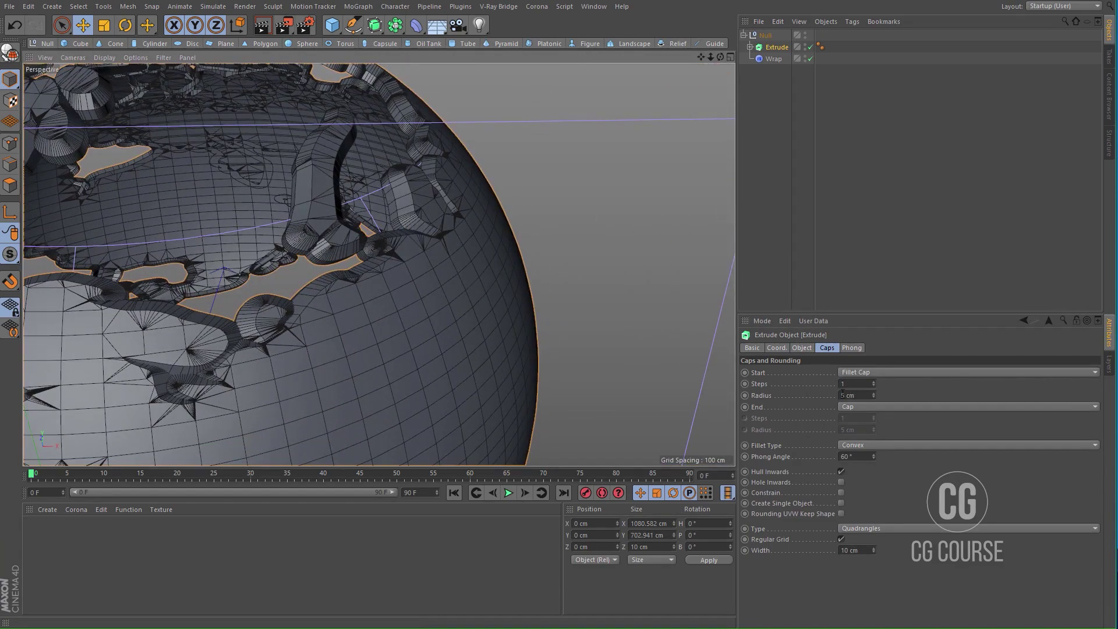
left_click(841, 395)
type("0.")
key("Return")
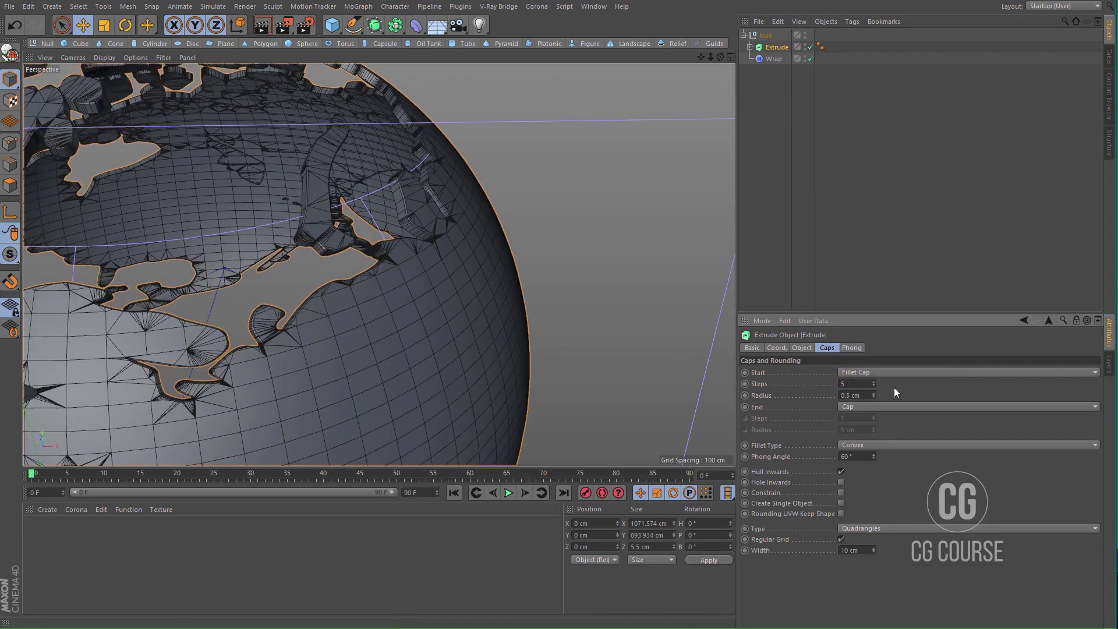
Step: Set the Extrude object's end to Fillet Cap with 5 steps and a 0.5 cm radius, and deselect it
scroll(376, 247, "up", 3)
left_click_drag(313, 246, 404, 225, "alt")
left_click(889, 407)
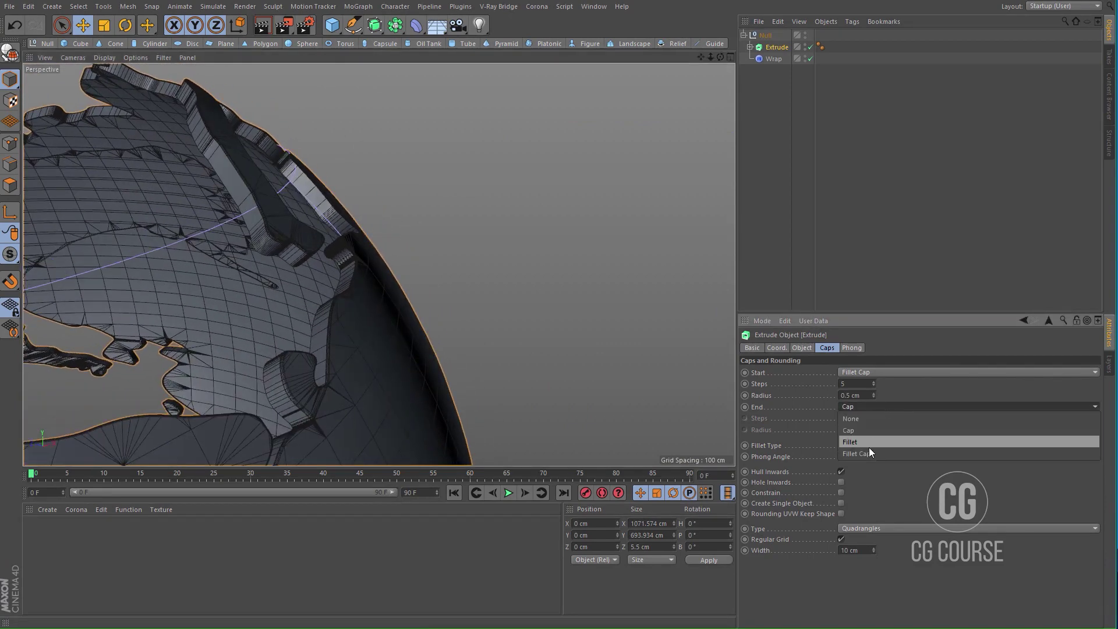
left_click(861, 442)
double_click(861, 418)
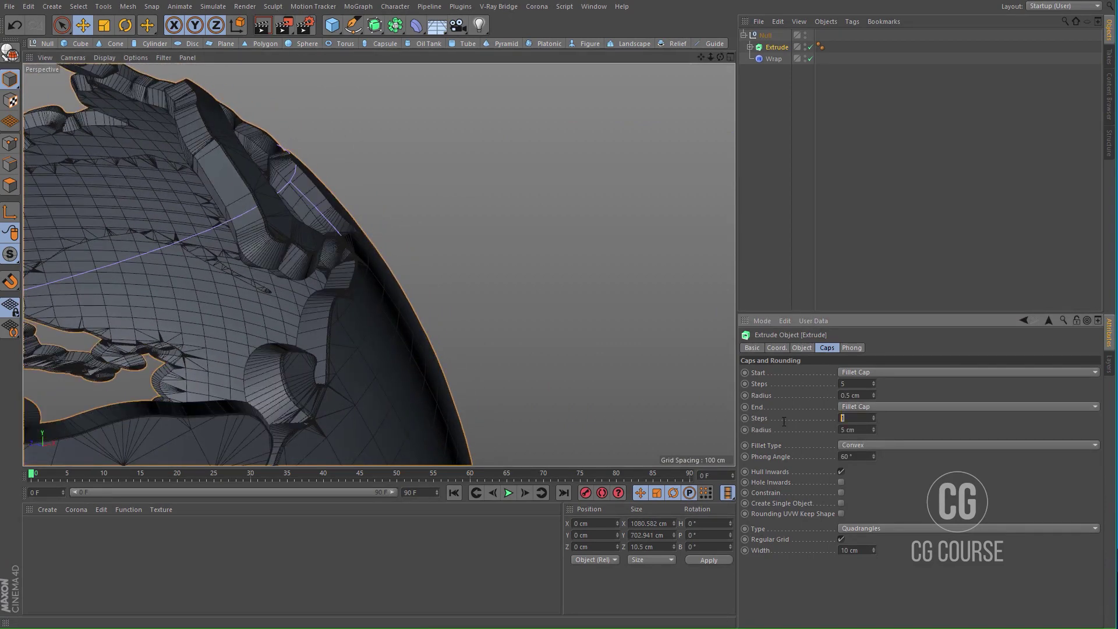
type(".5")
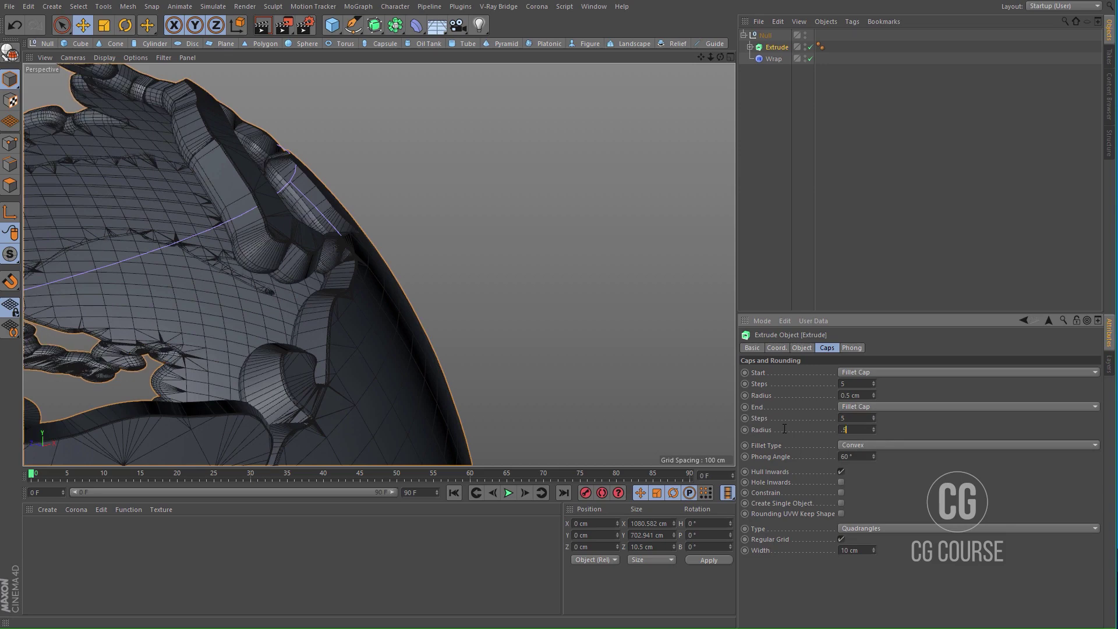
key("Return")
left_click(770, 270)
Step: Switch the perspective view to Gouraud Shading without lines
scroll(517, 264, "down", 3)
left_click_drag(506, 269, 435, 311, "alt")
left_click(115, 59)
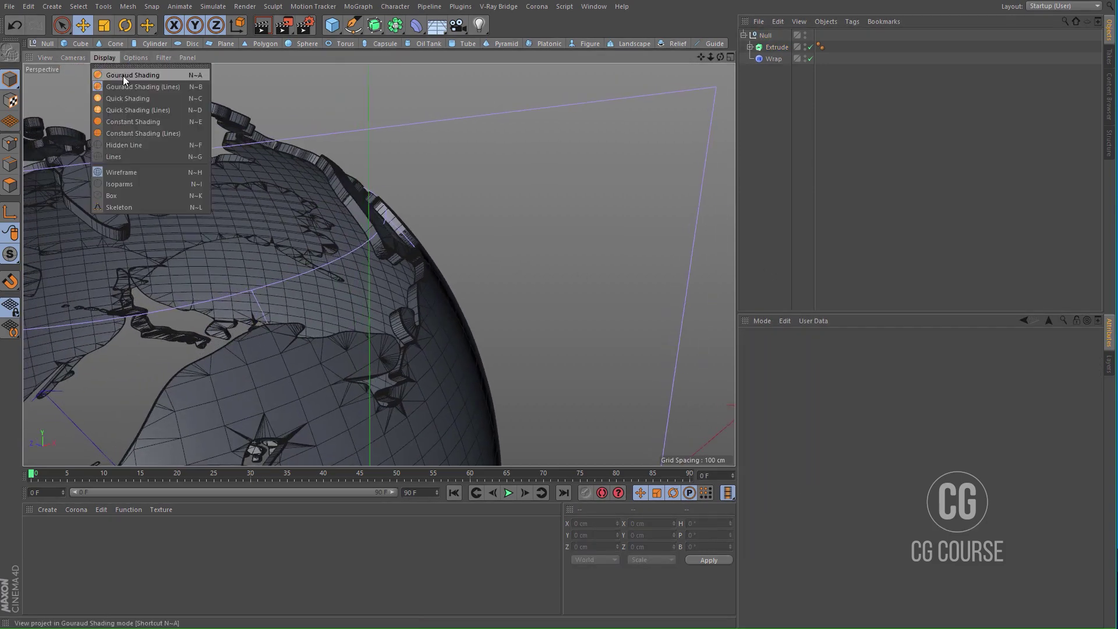
left_click(183, 74)
Step: Examine the filleted continent edges up close and the whole wrapped map from several angles
mouse_move(215, 247)
left_mouse_down("alt")
mouse_move(304, 237)
mouse_move(235, 215)
left_mouse_up("alt")
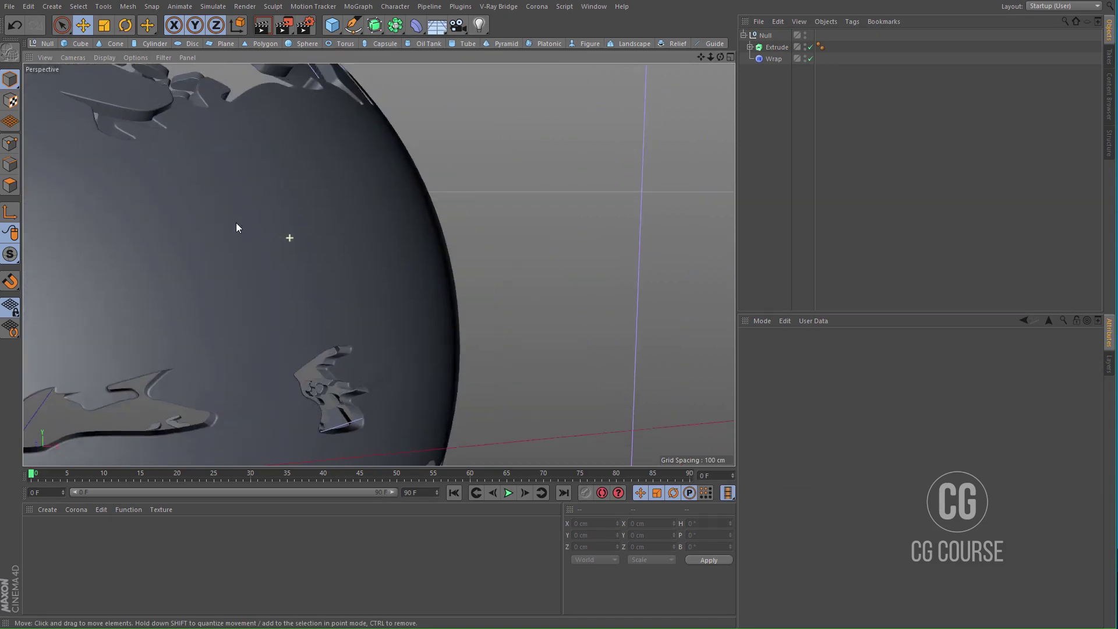
right_click_drag(235, 227, 176, 293, "alt")
middle_click_drag(175, 293, 325, 289, "alt")
left_click_drag(325, 289, 280, 307, "alt")
middle_click_drag(280, 308, 379, 264, "alt")
right_click_drag(379, 264, 448, 233, "alt")
middle_click_drag(449, 233, 414, 260, "alt")
left_click_drag(394, 282, 326, 288, "alt")
middle_click_drag(326, 287, 390, 273, "alt")
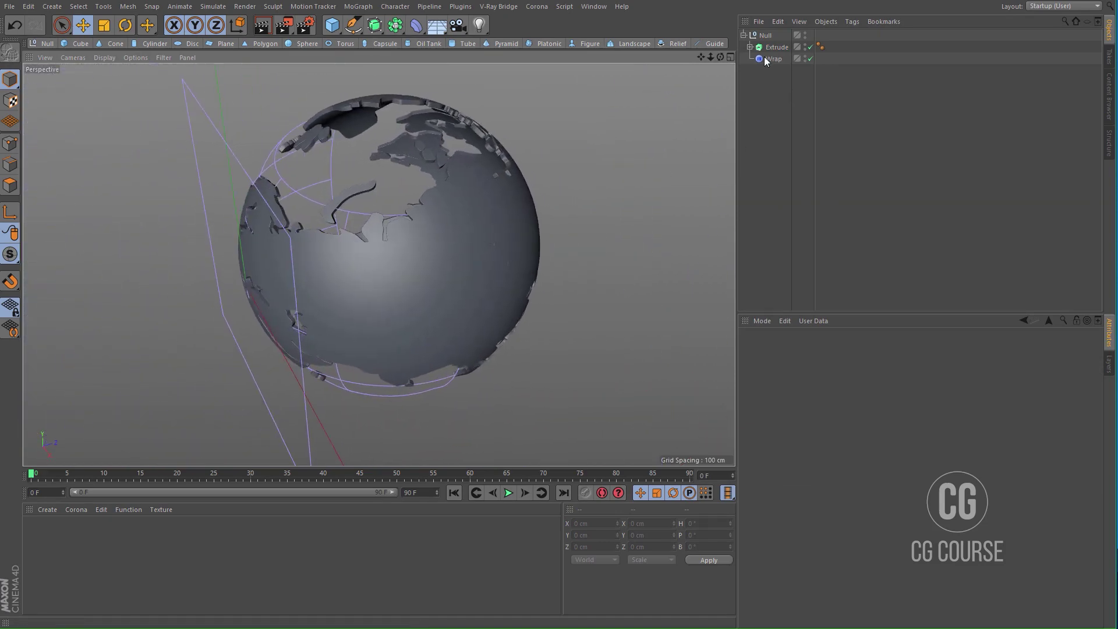
Step: Collapse the Null group holding the Extrude and Wrap objects and rename it as World Map
left_click(745, 35)
double_click(764, 36)
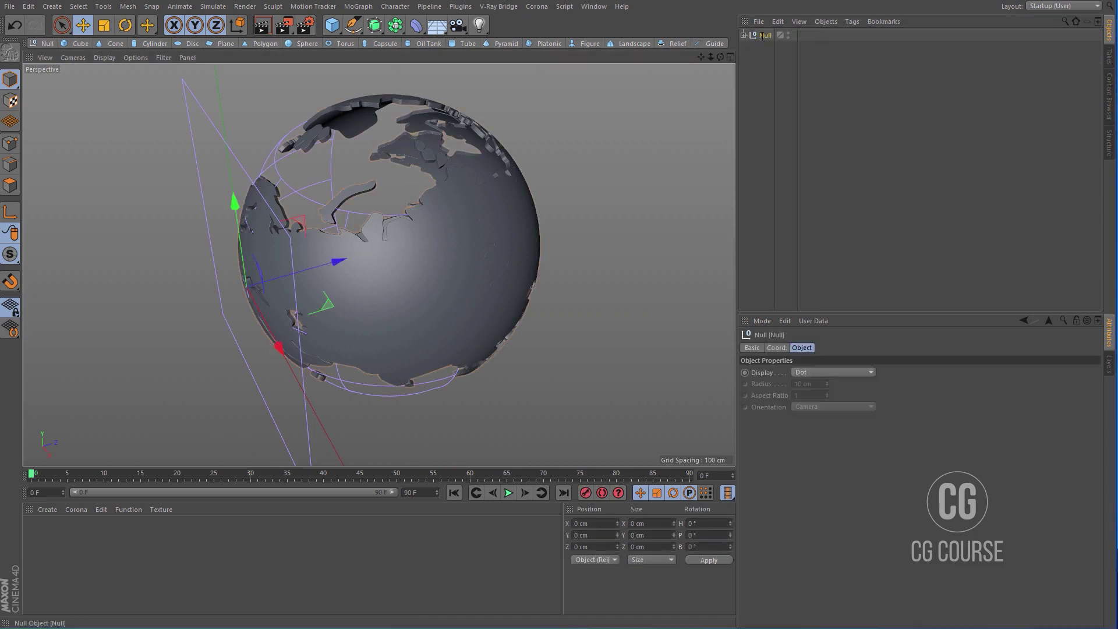
type("Wo")
type("rld Ma")
type("p")
key("Return")
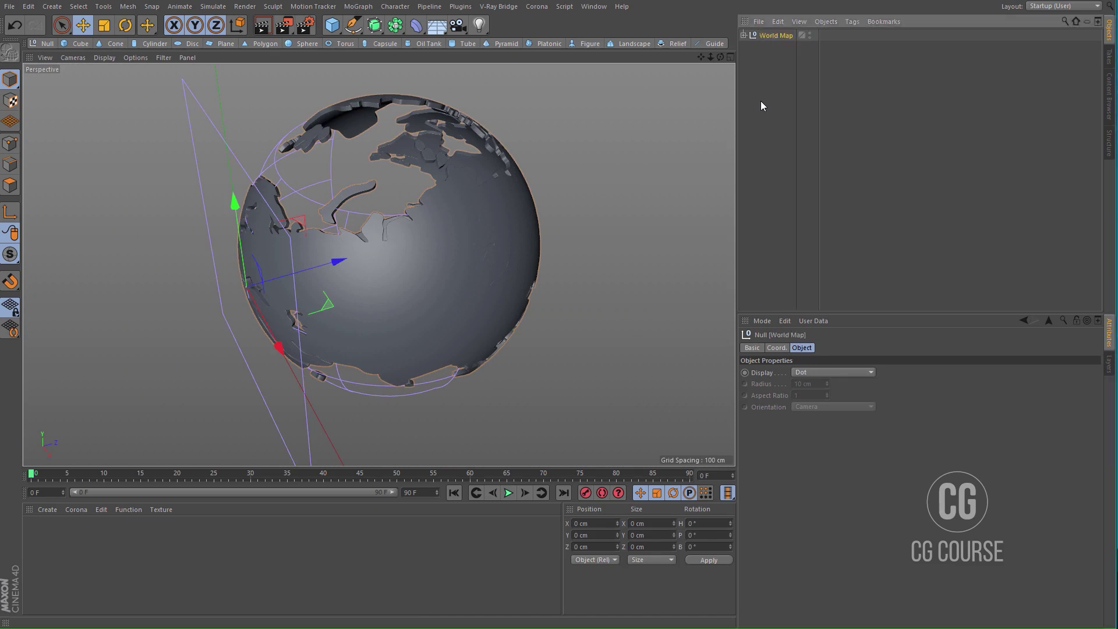
Step: Check the map in the Top view, add a Sphere primitive, and return to the Perspective view
left_click_drag(548, 201, 411, 225, "alt")
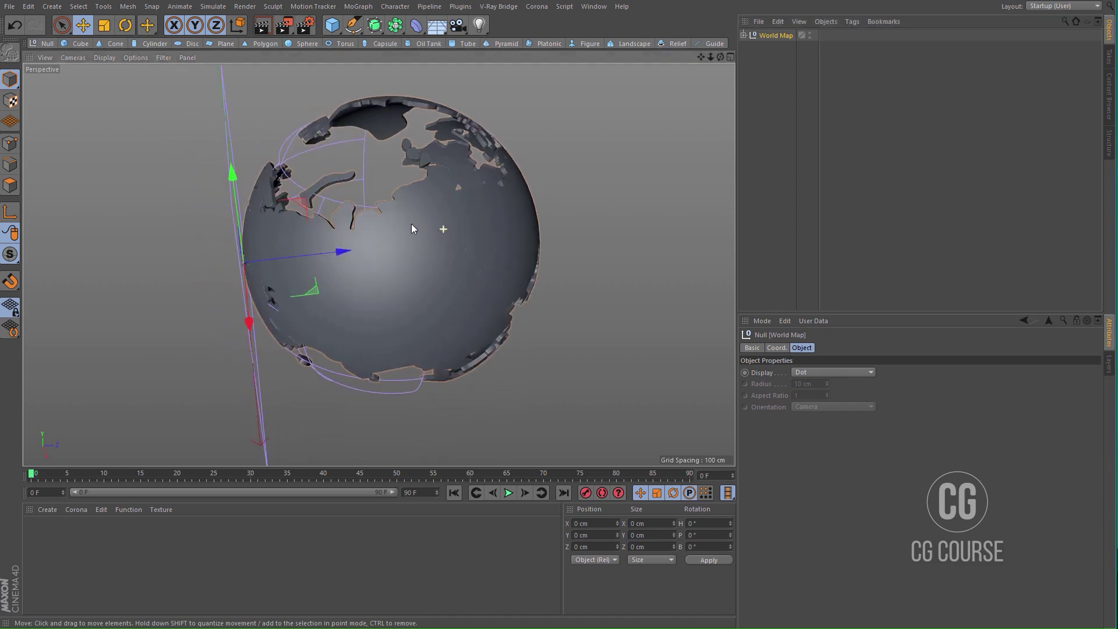
middle_click(340, 232)
middle_click(460, 187)
middle_click_drag(430, 202, 430, 267, "alt")
right_click_drag(431, 266, 429, 268, "alt")
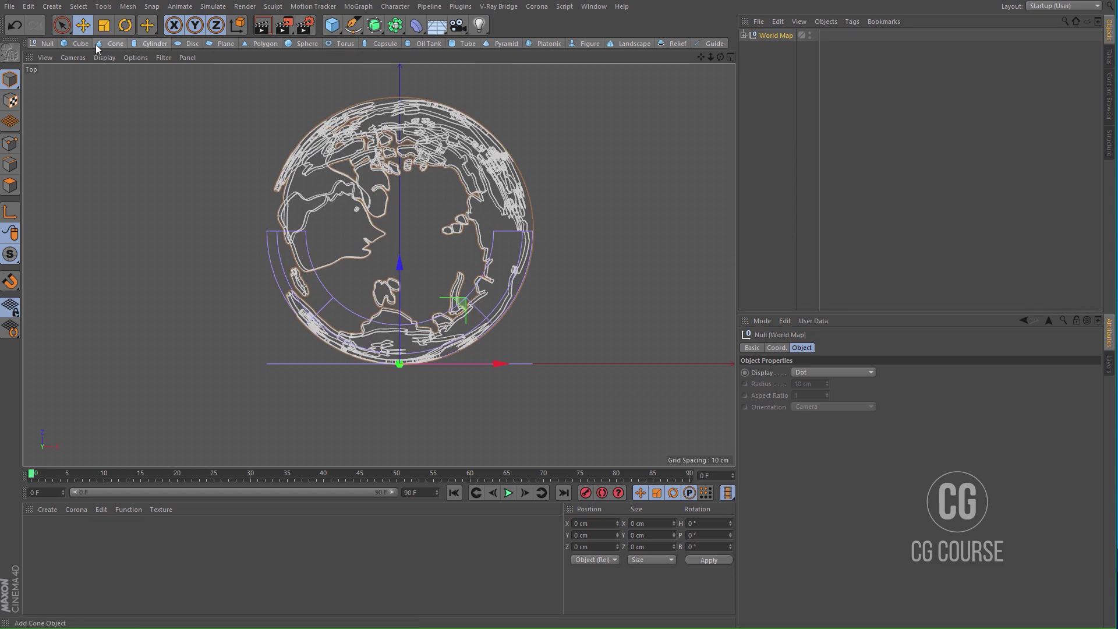
left_click(308, 45)
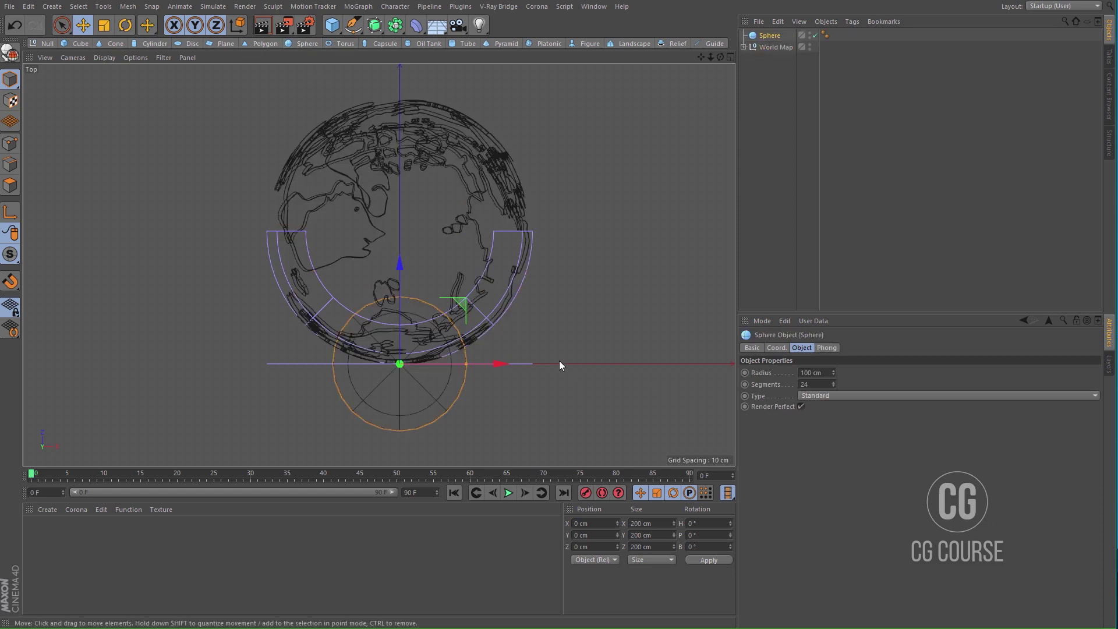
middle_click(408, 306)
middle_click(213, 190)
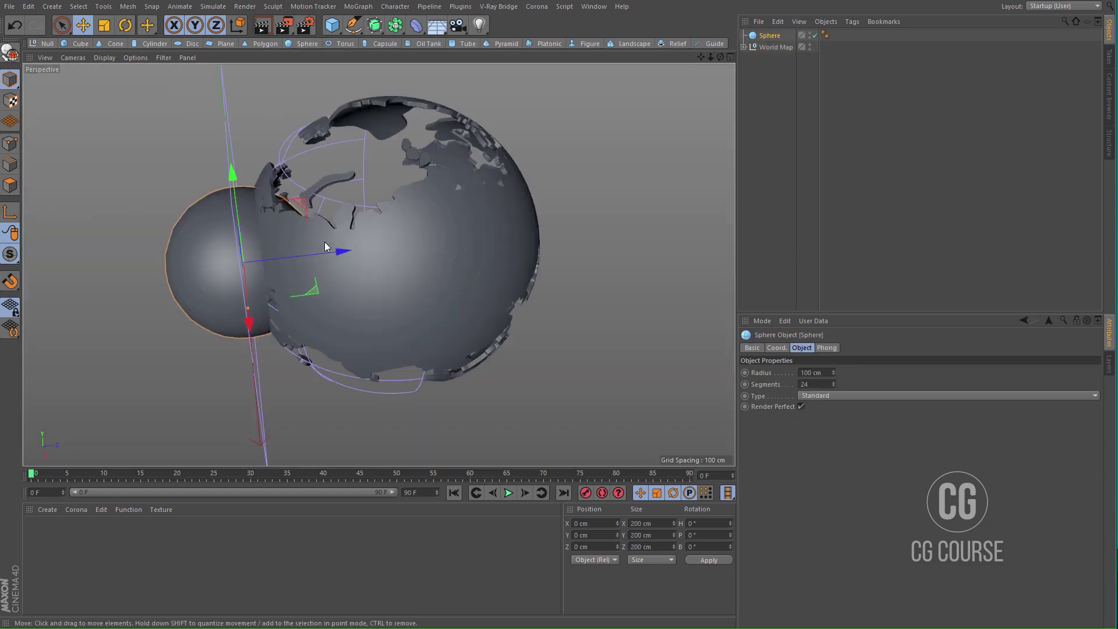
Step: Scale the sphere up uniformly to a diameter of about 305 cm
middle_click_drag(324, 242, 346, 244, "alt")
key("t")
left_click_drag(344, 260, 578, 215)
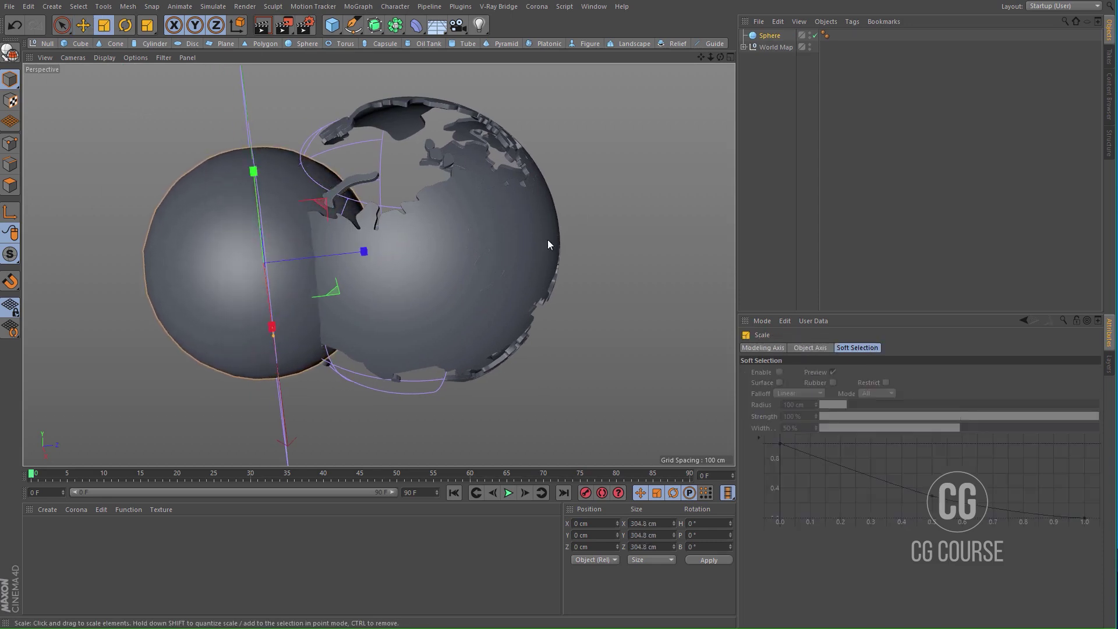
Step: Display Gouraud Shading with lines and set the sphere's segments to 100
middle_click_drag(425, 273, 446, 236, "alt")
left_click_drag(409, 263, 414, 246, "alt")
key("n")
key("b")
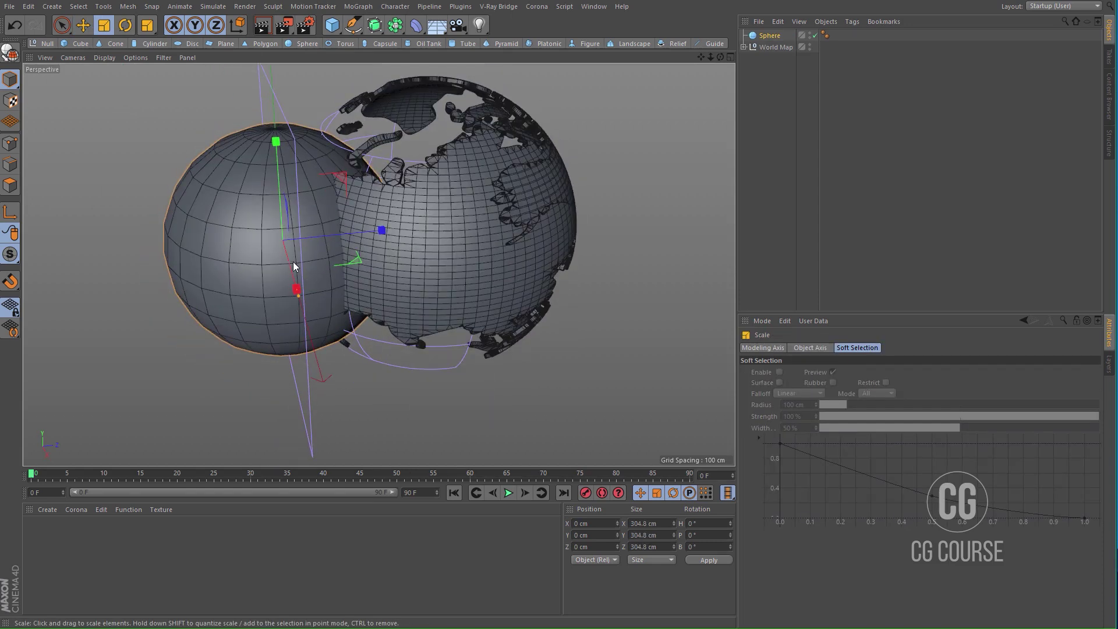
middle_click_drag(352, 259, 379, 265, "alt")
left_click(768, 36)
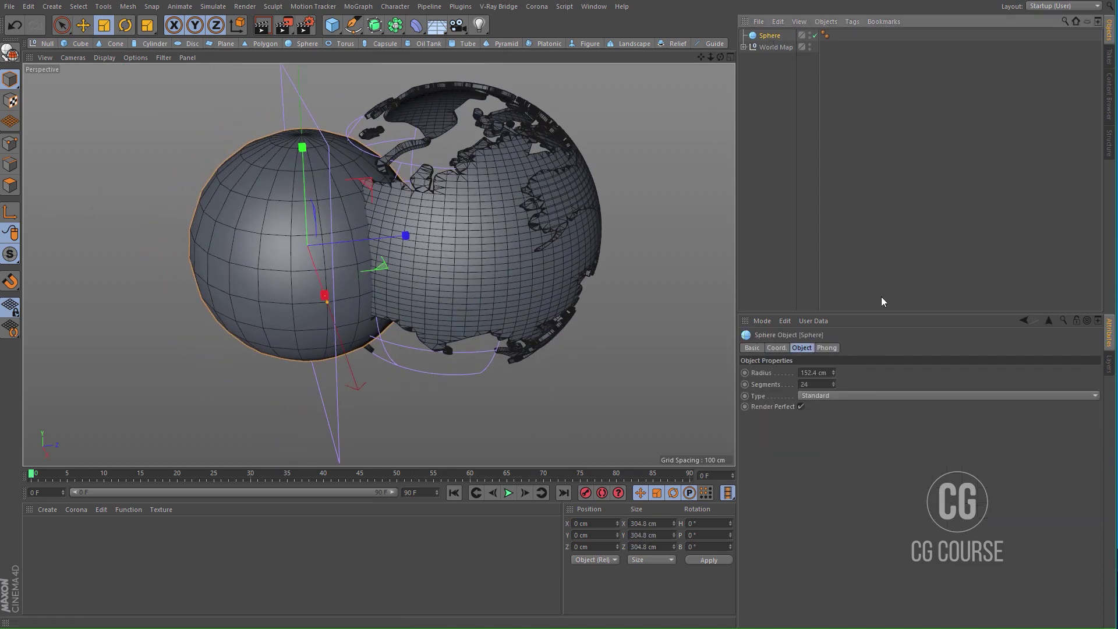
double_click(822, 385)
type("100")
key("Return")
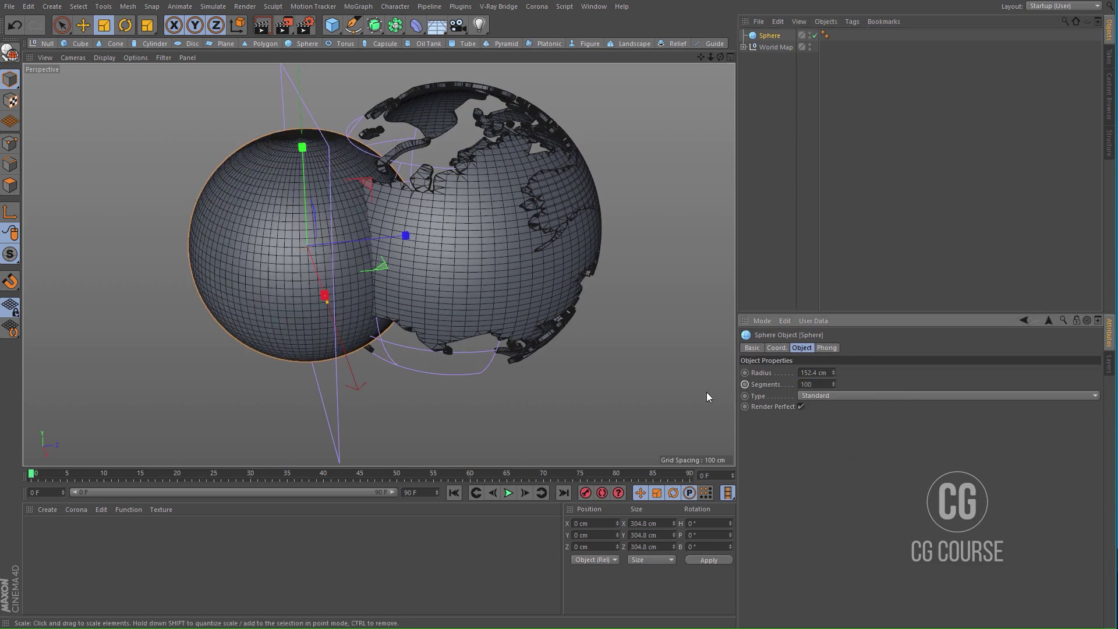
Step: In the Top view, move the World Map group about 200 cm along negative Z to centre it on the sphere
mouse_move(334, 281)
left_mouse_down("alt")
mouse_move(308, 291)
mouse_move(328, 269)
left_mouse_up("alt")
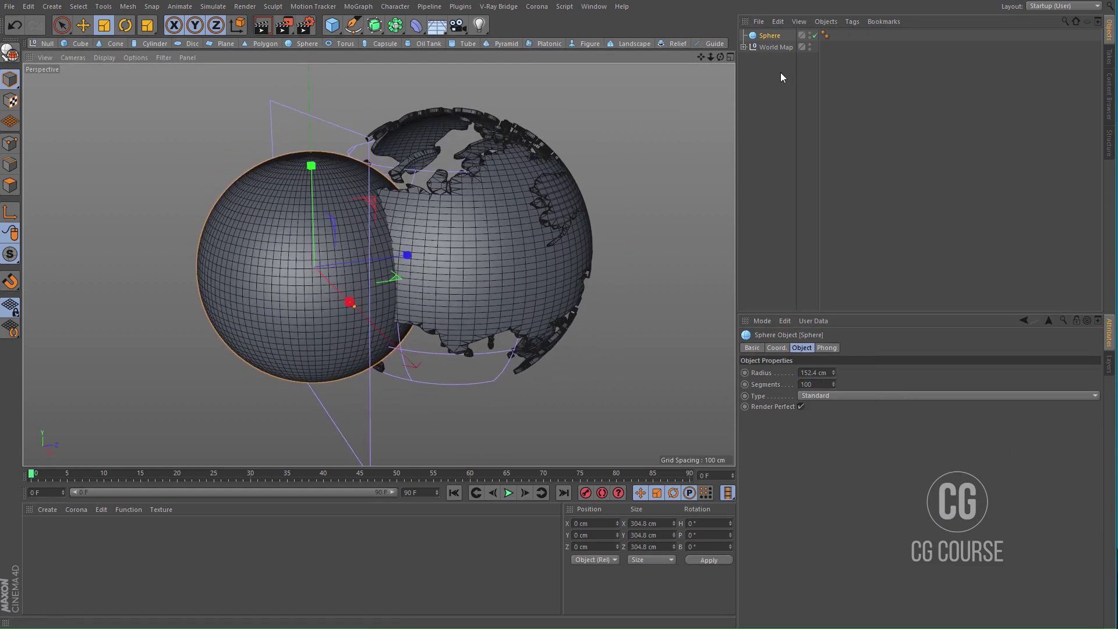
left_click(773, 48)
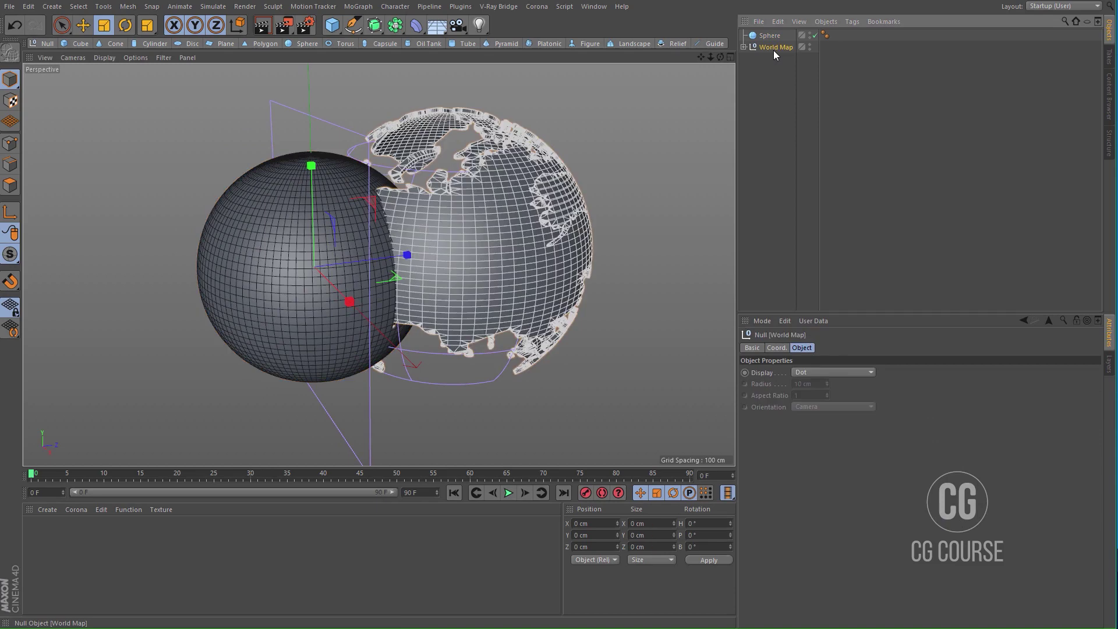
key("e")
middle_click(433, 228)
middle_click(423, 225)
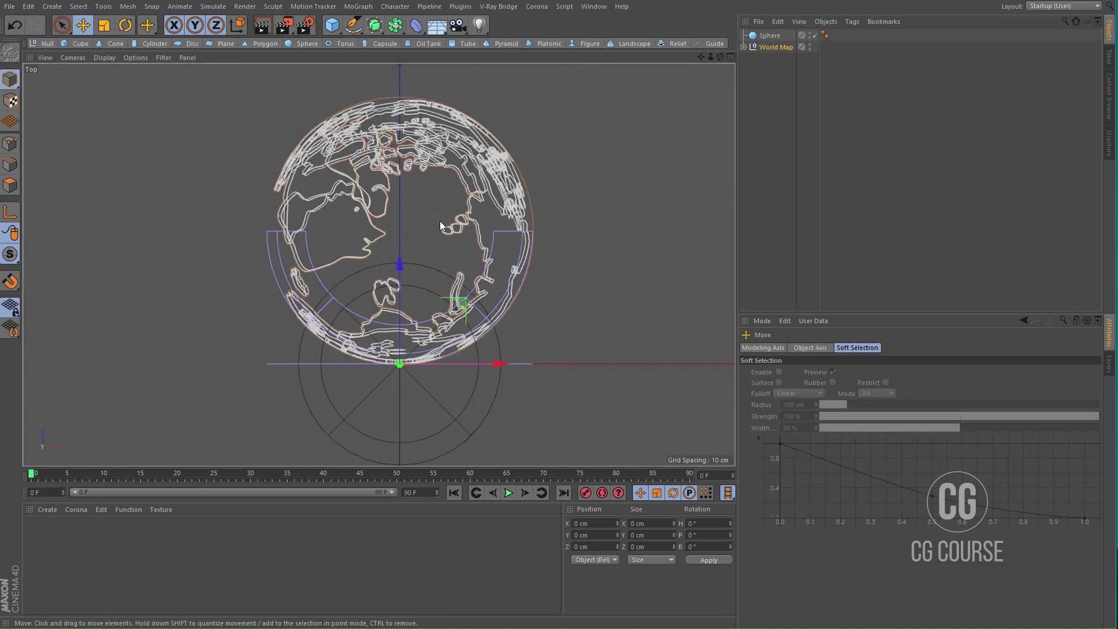
left_click_drag(401, 260, 399, 360)
middle_click_drag(412, 409, 441, 169, "alt")
left_click_drag(421, 244, 413, 271)
scroll(574, 247, "up", 3)
scroll(574, 247, "up", 5)
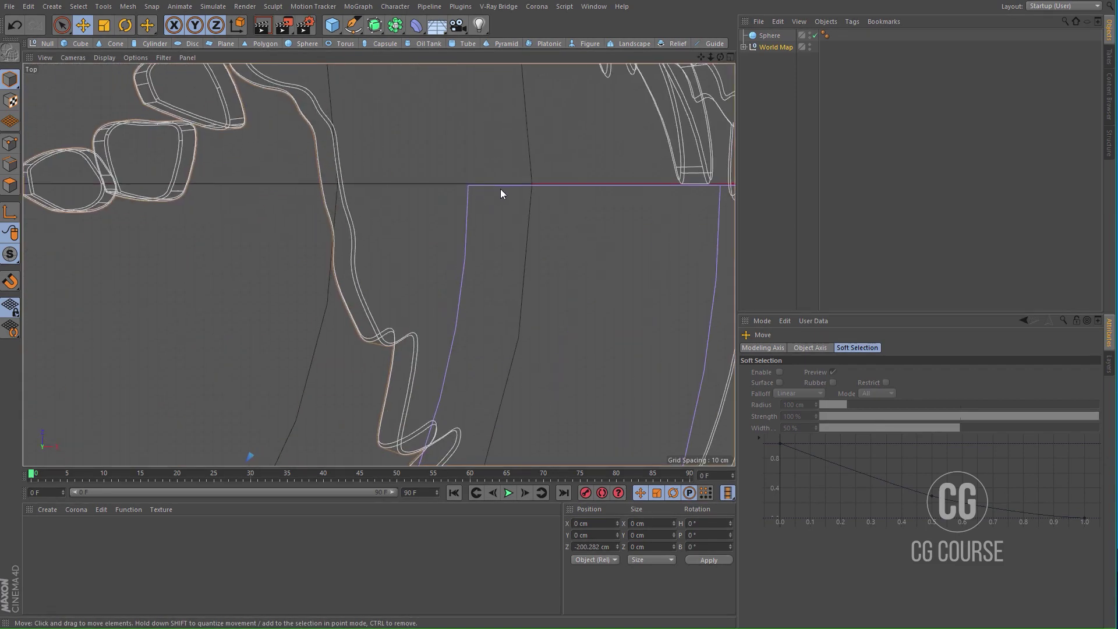
scroll(464, 208, "up", 8)
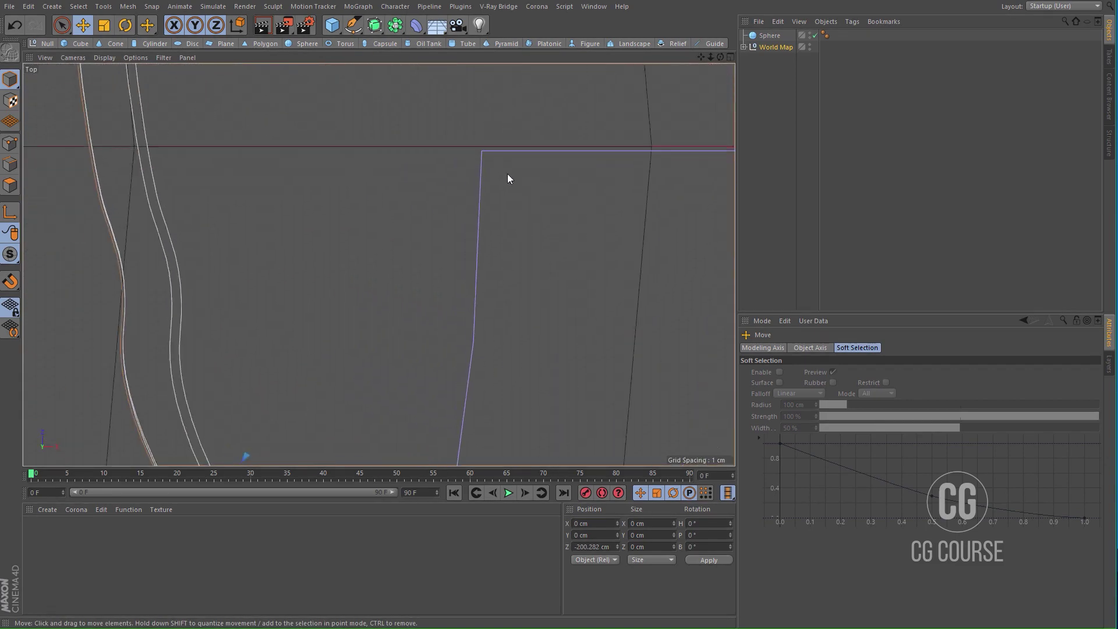
scroll(390, 216, "up", 2)
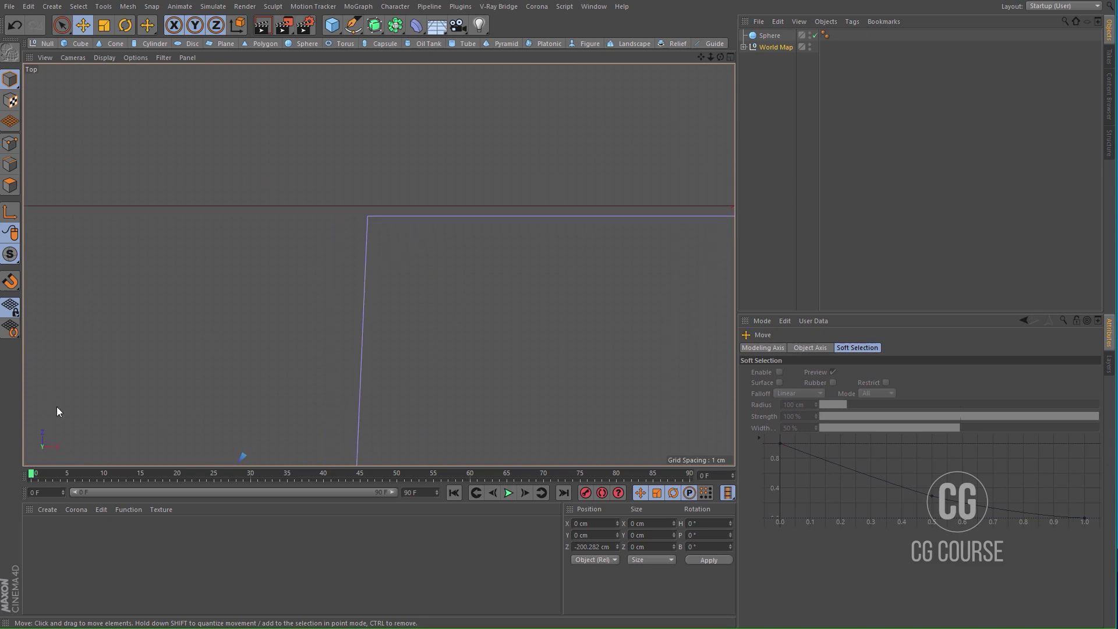
left_click(216, 25)
left_click(173, 25)
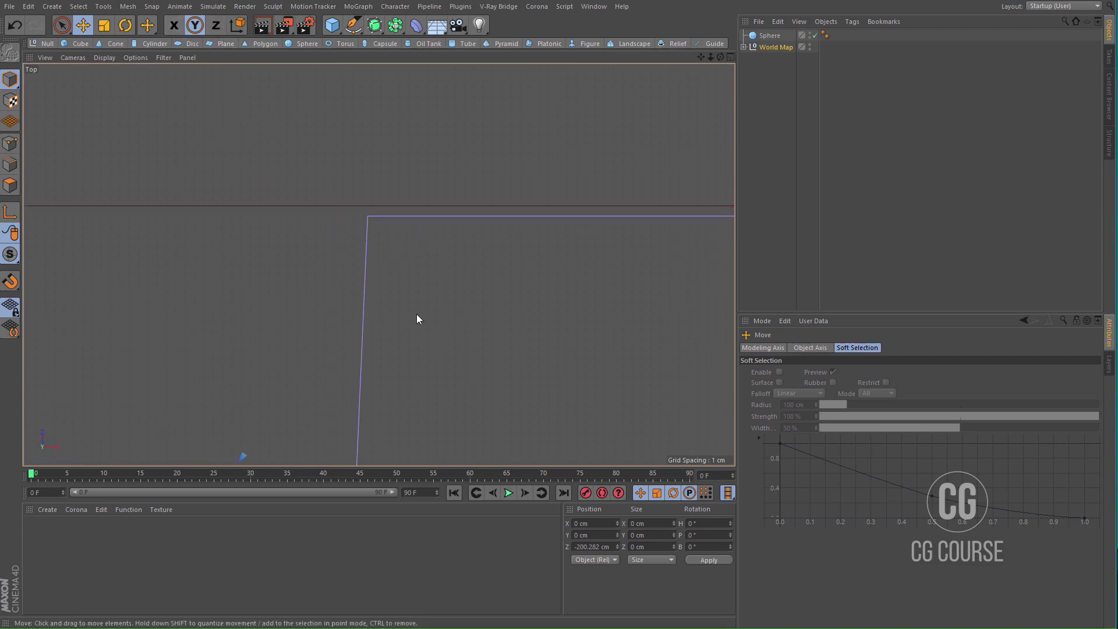
left_click(198, 28)
left_click(212, 27)
left_click(174, 26)
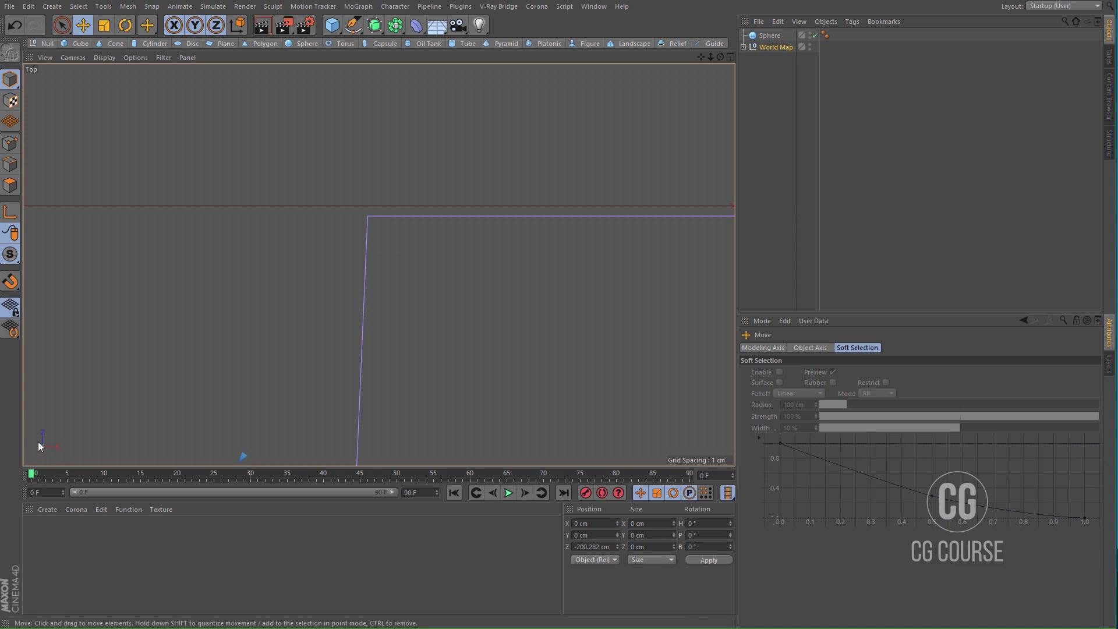
Step: Lock the X and Y axes and set the World Map group's Z position to exactly -200 cm
key("x")
key("y")
left_click_drag(442, 382, 448, 373)
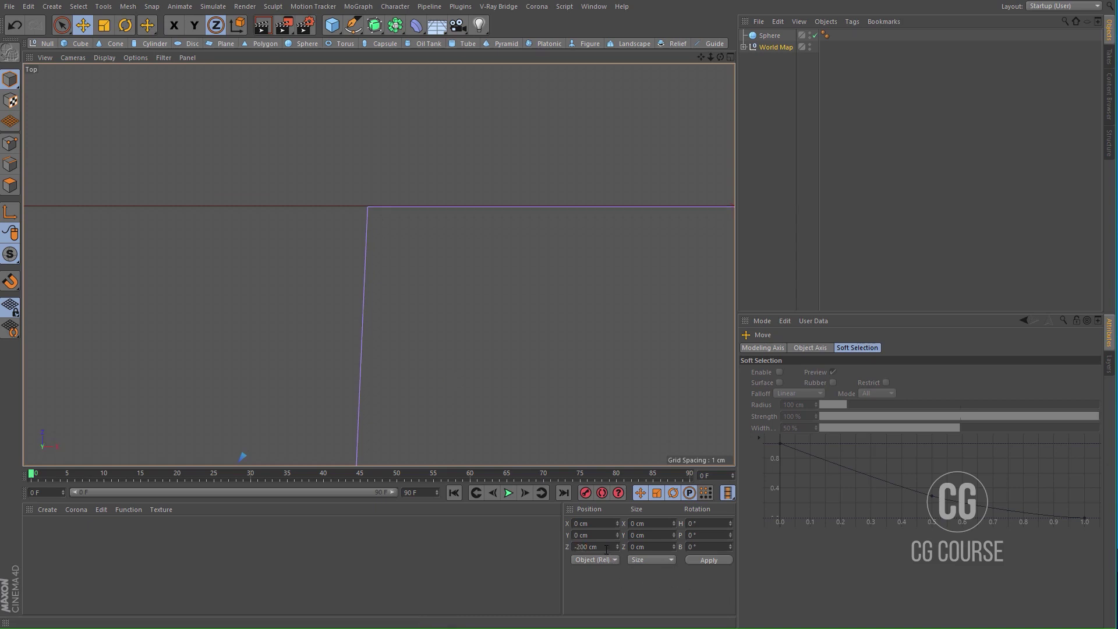
Step: Return to the Perspective view, deselect everything, and switch the display to Gouraud Shading without lines
middle_click(453, 374)
middle_click(316, 215)
left_click_drag(396, 262, 489, 343, "alt")
left_click(772, 174)
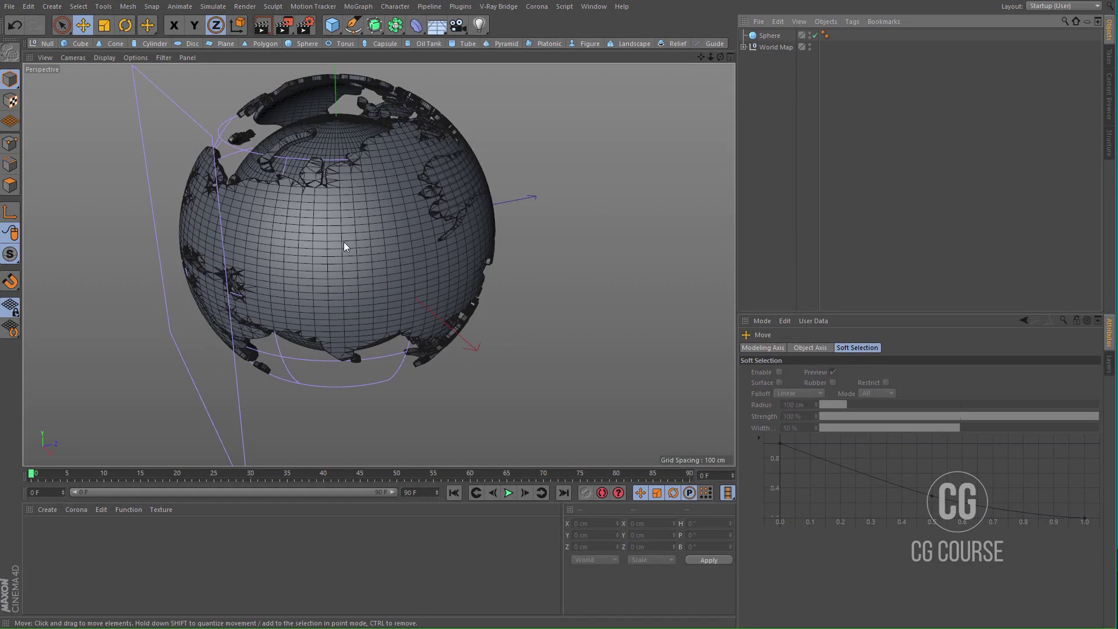
left_click(112, 60)
left_click(125, 74)
Step: Scale the sphere up uniformly to a diameter of about 386 cm so it fills the inside of the map
mouse_move(347, 281)
left_mouse_down("alt")
mouse_move(323, 335)
mouse_move(346, 156)
left_mouse_up("alt")
left_click(346, 157)
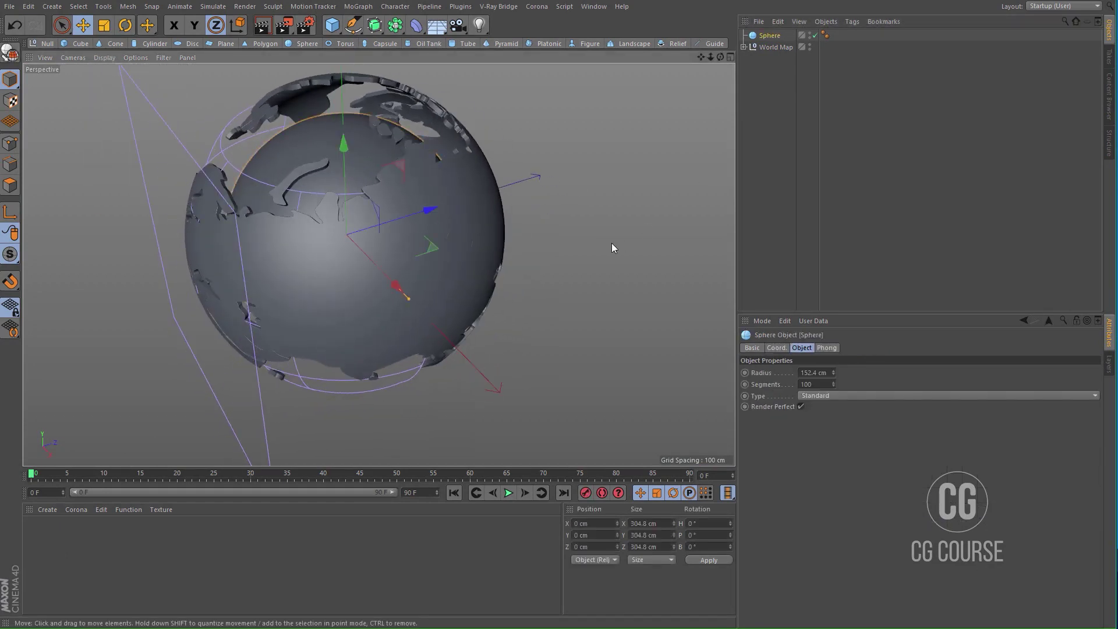
key("t")
left_click_drag(435, 262, 529, 243)
left_click_drag(435, 215, 453, 253, "alt")
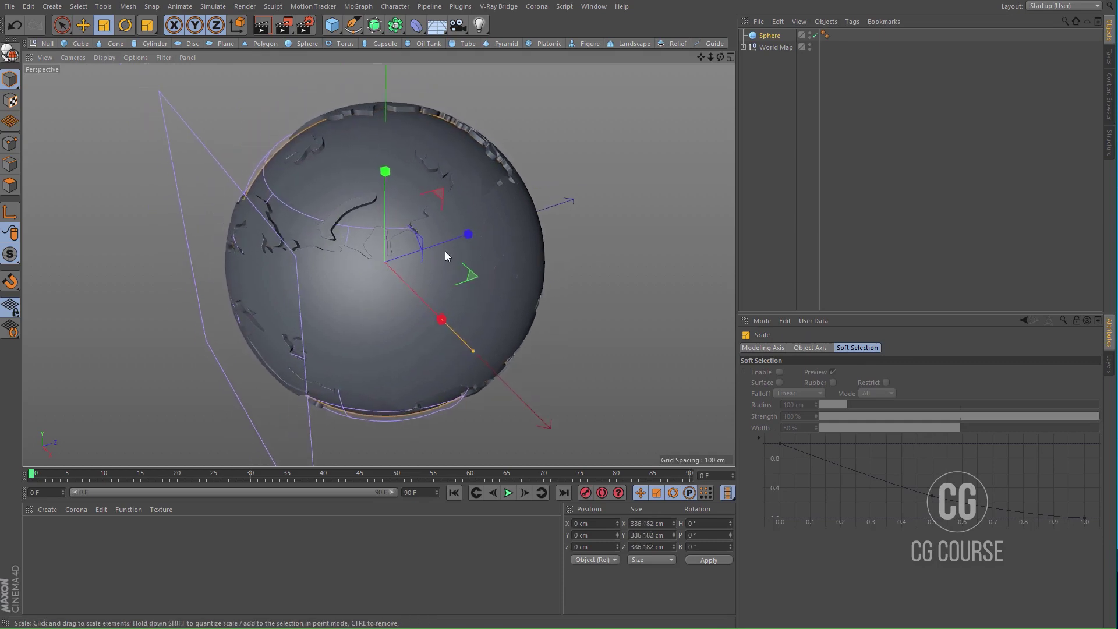
Step: In the render settings, set Anti-Aliasing to Best and add the Ambient Occlusion effect
left_click(304, 26)
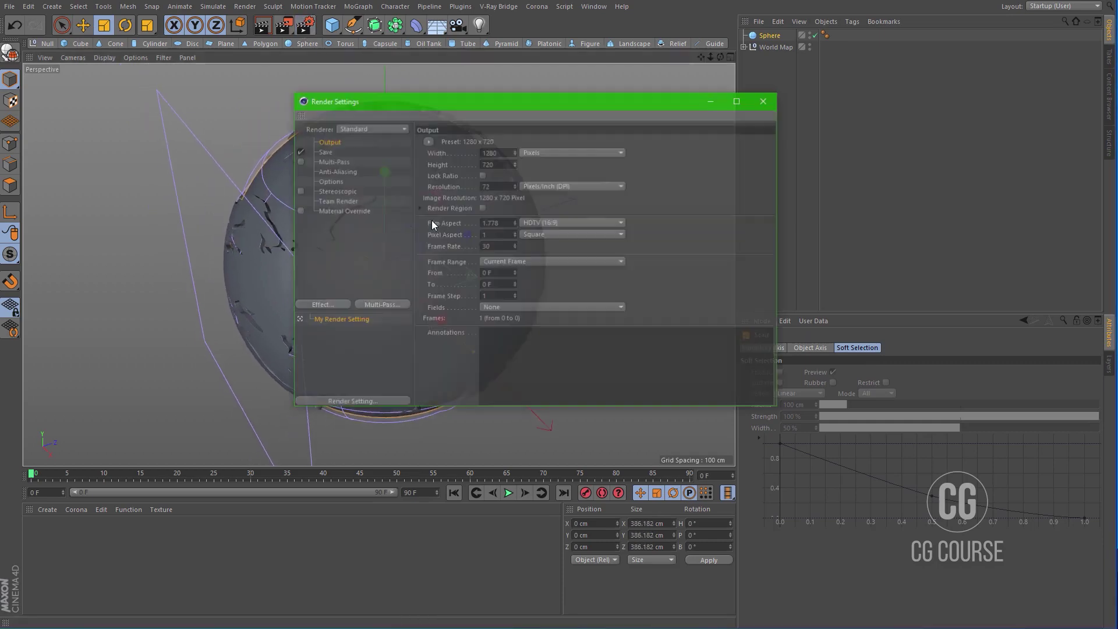
left_click(332, 171)
left_click(523, 144)
left_click(522, 177)
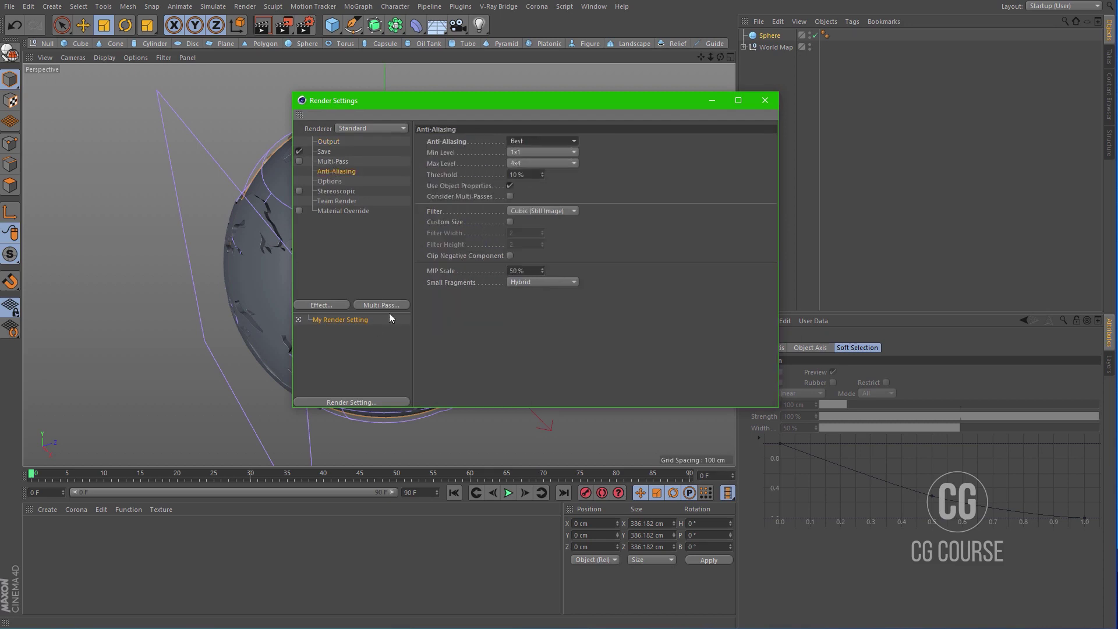
left_click(342, 305)
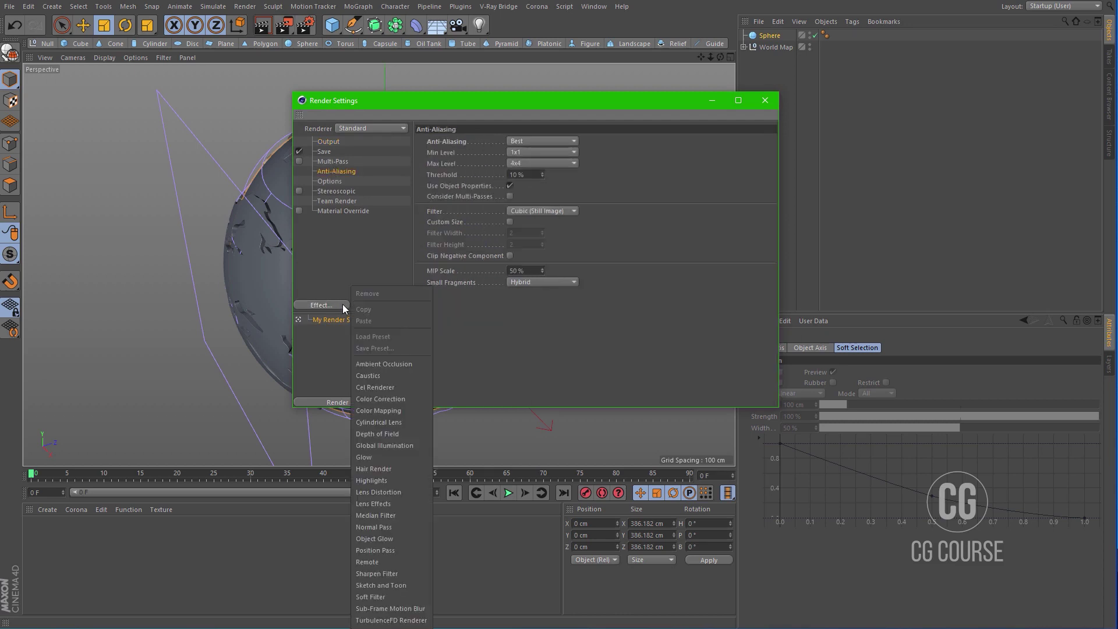
left_click(377, 357)
left_click(764, 100)
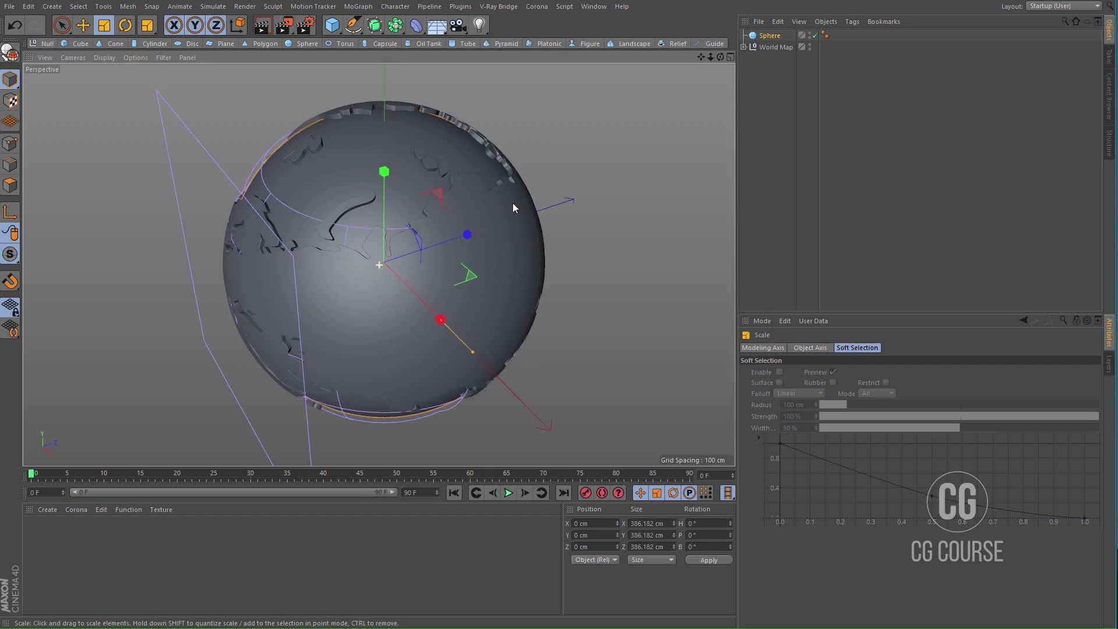
Step: Render the globe to the Picture Viewer to check the result
middle_click_drag(516, 200, 502, 208, "alt")
key("shift+r")
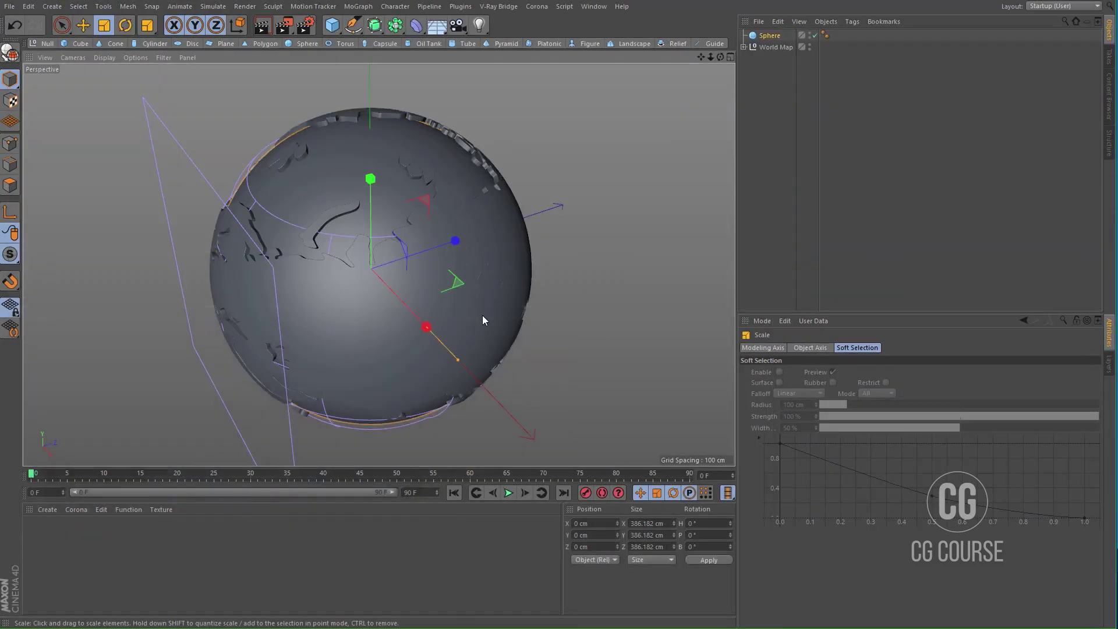
Step: Examine the globe up close with Gouraud Shading (Lines), and return the display to plain Gouraud Shading
left_click_drag(482, 316, 412, 267, "alt")
mouse_move(637, 295)
left_mouse_down("alt")
mouse_move(288, 347)
mouse_move(432, 323)
mouse_move(449, 280)
mouse_move(383, 256)
mouse_move(434, 204)
mouse_move(470, 243)
mouse_move(410, 246)
mouse_move(462, 230)
mouse_move(539, 235)
mouse_move(382, 299)
mouse_move(651, 297)
mouse_move(738, 266)
mouse_move(546, 351)
mouse_move(515, 310)
mouse_move(184, 344)
mouse_move(329, 287)
mouse_move(374, 304)
mouse_move(707, 130)
left_mouse_up("alt")
scroll(439, 282, "up", 5)
key("n")
key("b")
key("n")
key("a")
Step: Adjust the Height of the Wrap deformer inside the World Map group to refit the continents on the sphere
left_click(743, 47)
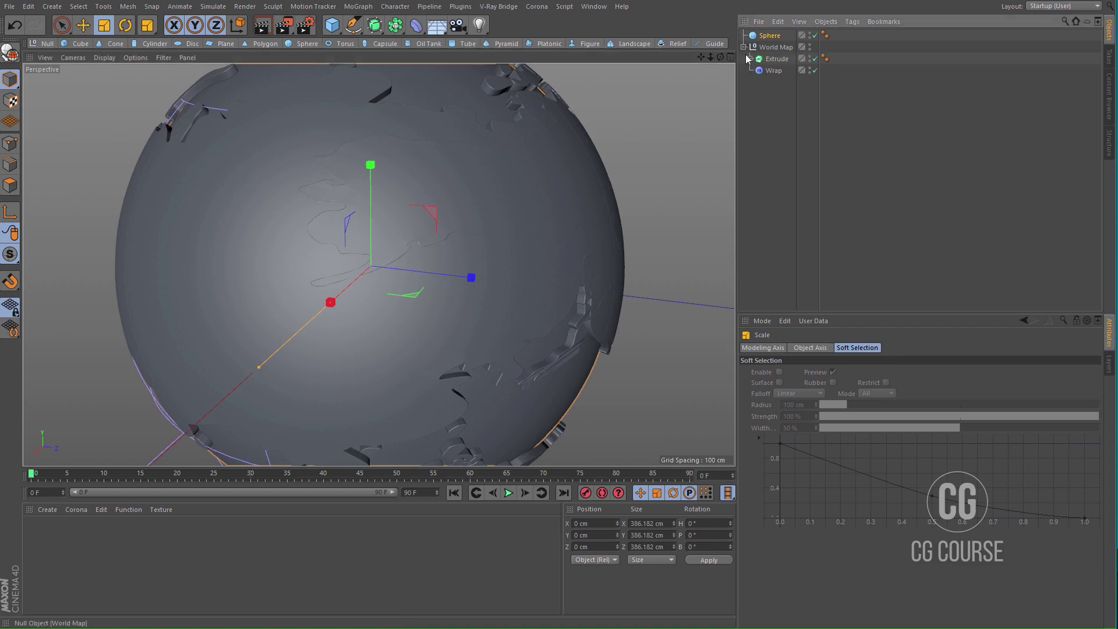
left_click(778, 72)
right_click_drag(529, 182, 507, 273, "alt")
middle_click_drag(508, 276, 497, 289, "alt")
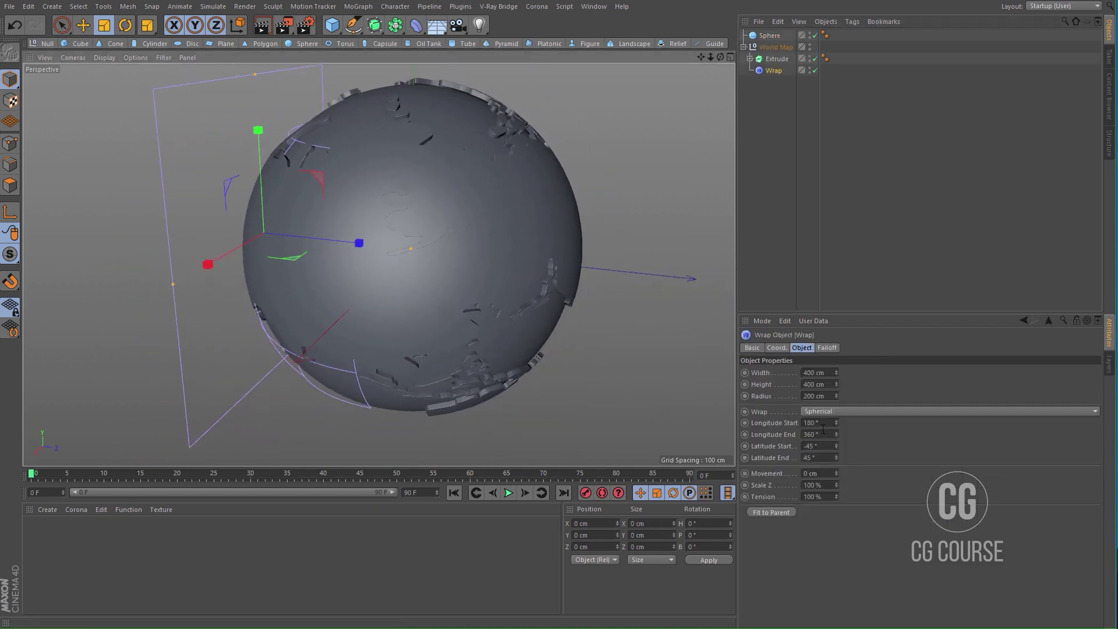
left_click_drag(836, 384, 836, 361)
Step: Examine the fit of the wrapped continents around the whole sphere, and leave the World Map group deselected and collapsed
left_click_drag(495, 203, 418, 308, "alt")
left_click_drag(476, 278, 440, 284, "alt")
middle_click_drag(440, 284, 583, 216, "alt")
right_click_drag(466, 280, 408, 308, "alt")
middle_click_drag(346, 306, 415, 297, "alt")
left_click_drag(409, 292, 588, 292, "alt")
middle_click_drag(402, 294, 455, 301, "alt")
left_click_drag(319, 279, 428, 286, "alt")
middle_click_drag(256, 301, 334, 324, "alt")
left_click_drag(335, 323, 279, 339, "alt")
middle_click_drag(519, 320, 414, 325, "alt")
left_click_drag(414, 324, 415, 382, "alt")
right_click_drag(430, 260, 401, 279, "alt")
middle_click_drag(419, 282, 451, 323, "alt")
left_click(763, 147)
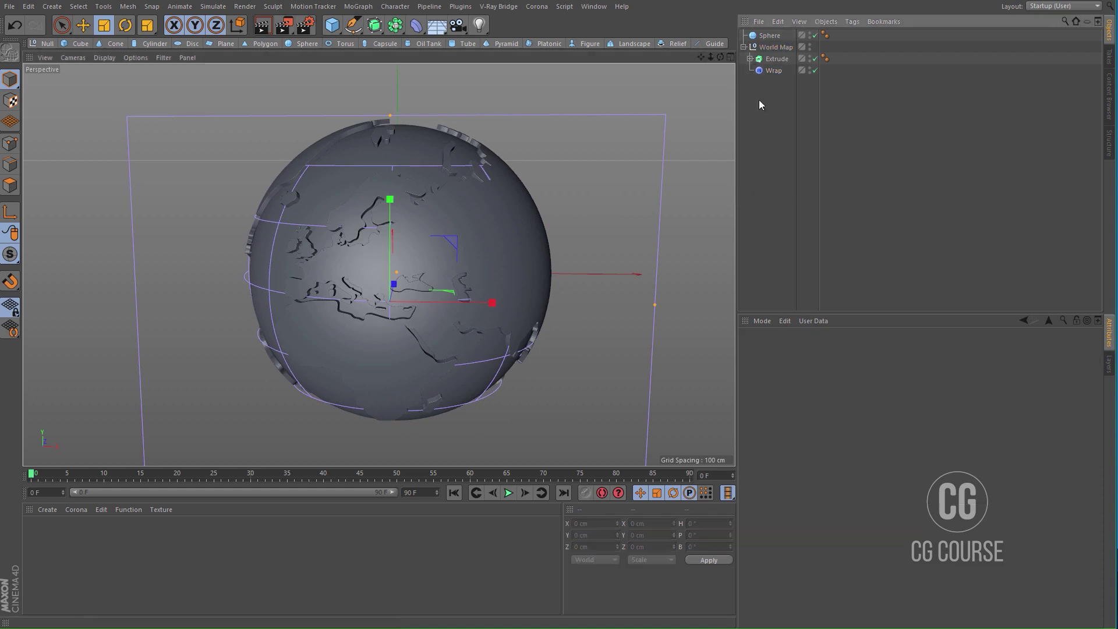
left_click(743, 47)
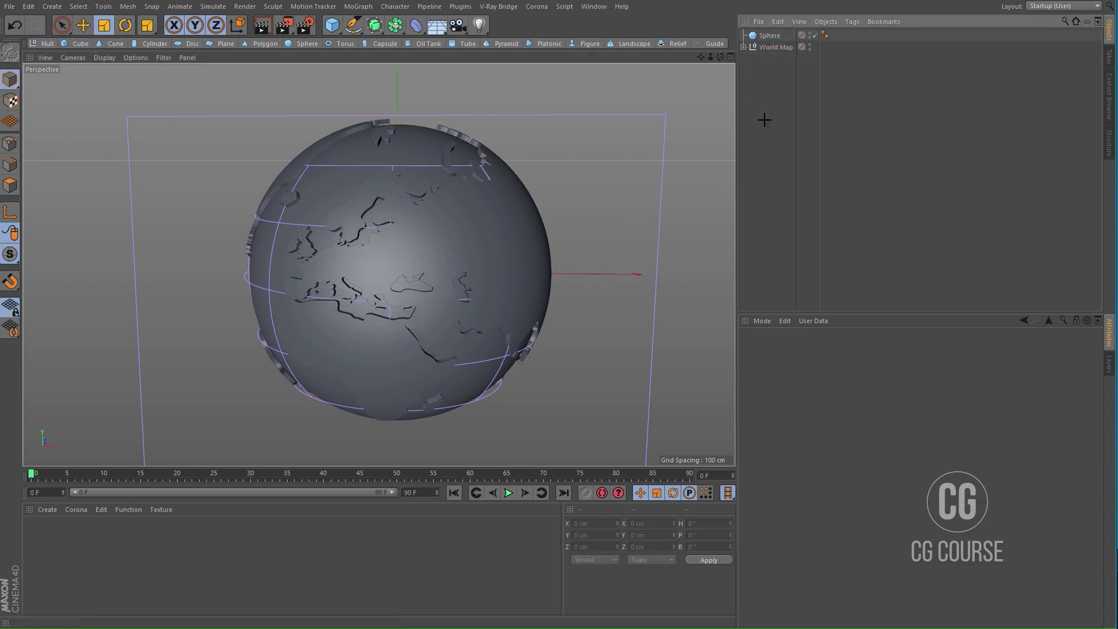
Step: In the Top view, move only the World Map group's axis along Z to the sphere's centre, at exactly 0 cm, and return to Perspective
left_click(775, 47)
left_click_drag(406, 243, 548, 267, "alt")
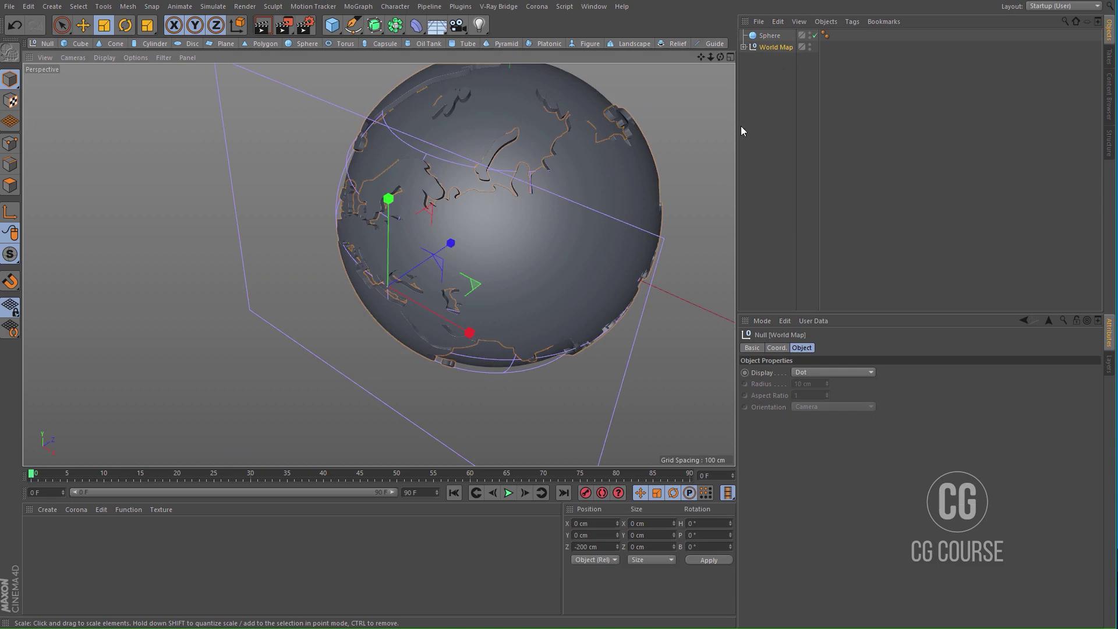
middle_click(551, 235)
middle_click(523, 246)
right_click_drag(439, 240, 332, 388, "alt")
middle_click_drag(334, 323, 459, 307, "alt")
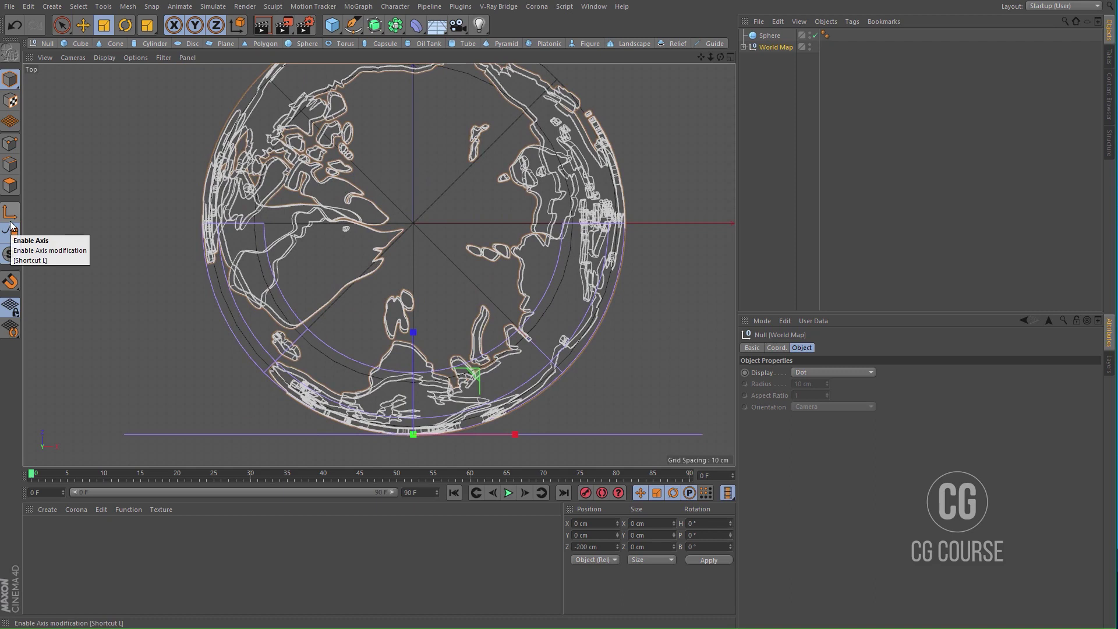
left_click(83, 26)
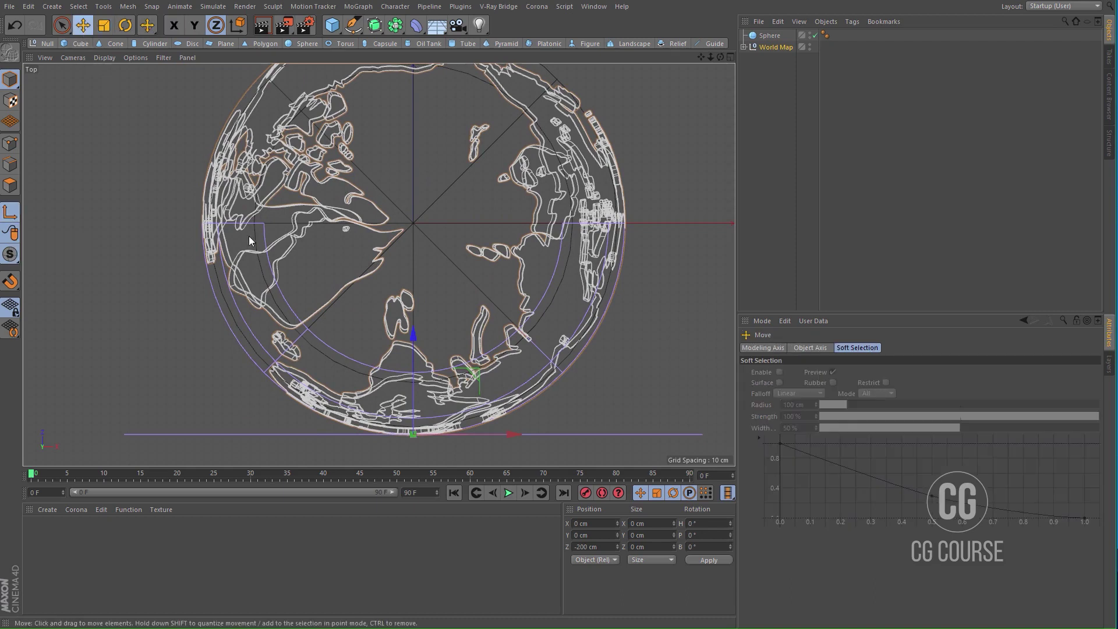
left_click_drag(414, 336, 435, 125)
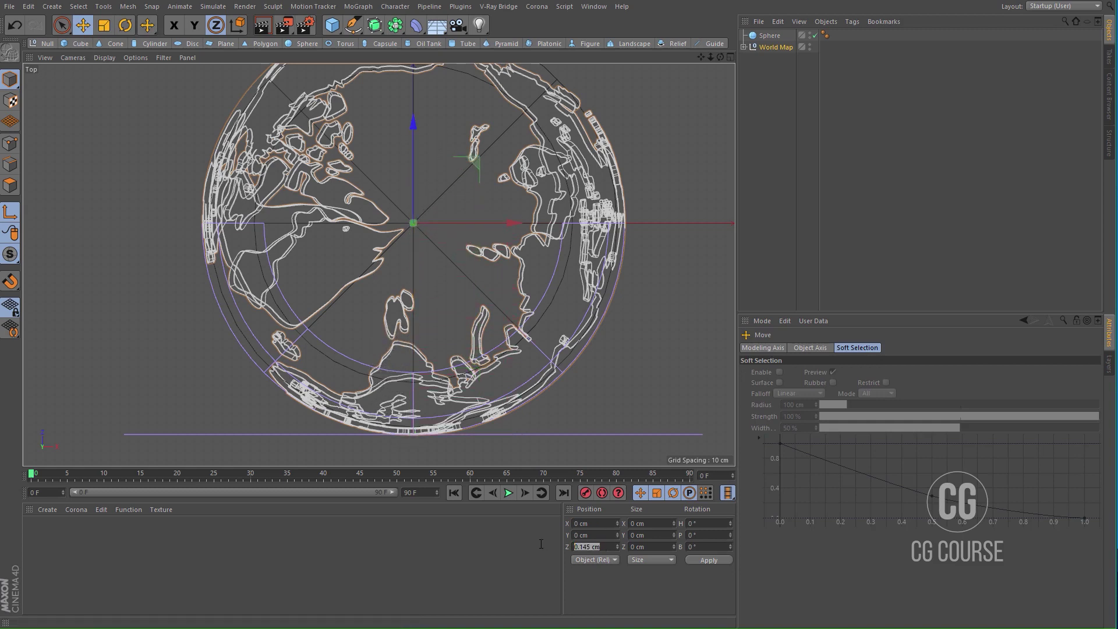
middle_click(450, 343)
middle_click(236, 201)
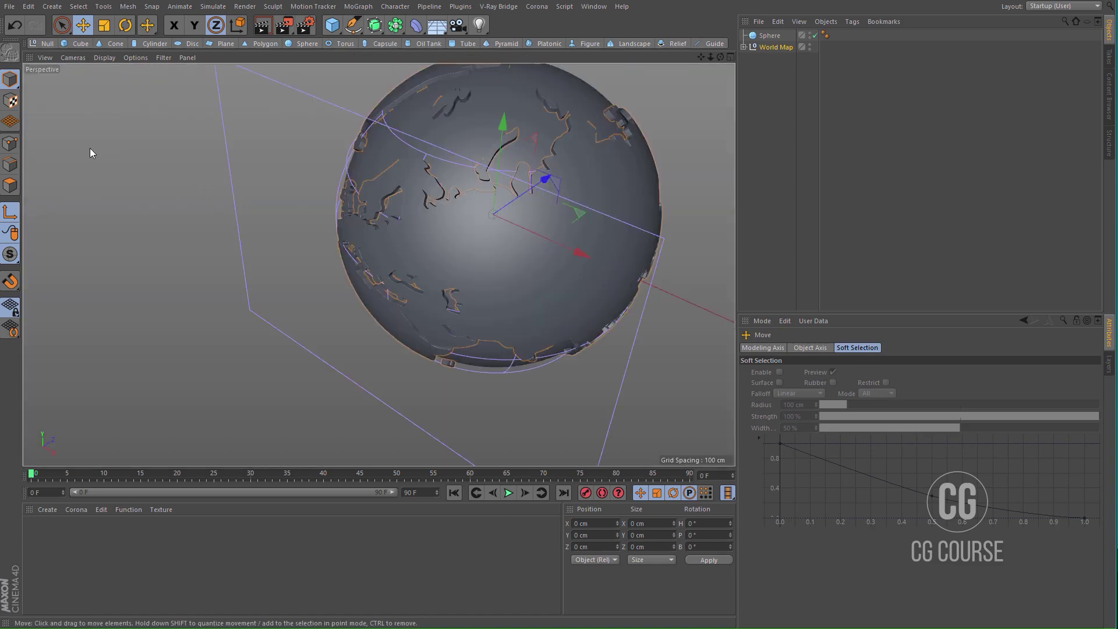
Step: Turn off the Wrap deformer's viewport visibility to hide its cage, leaving the World Map group collapsed and deselected
left_click(743, 47)
double_click(809, 68)
left_click(743, 47)
left_click(754, 82)
Step: Reframe the globe, render it to the Picture Viewer, and return to the scene
middle_click_drag(547, 256, 454, 293, "alt")
left_click_drag(408, 311, 423, 293, "alt")
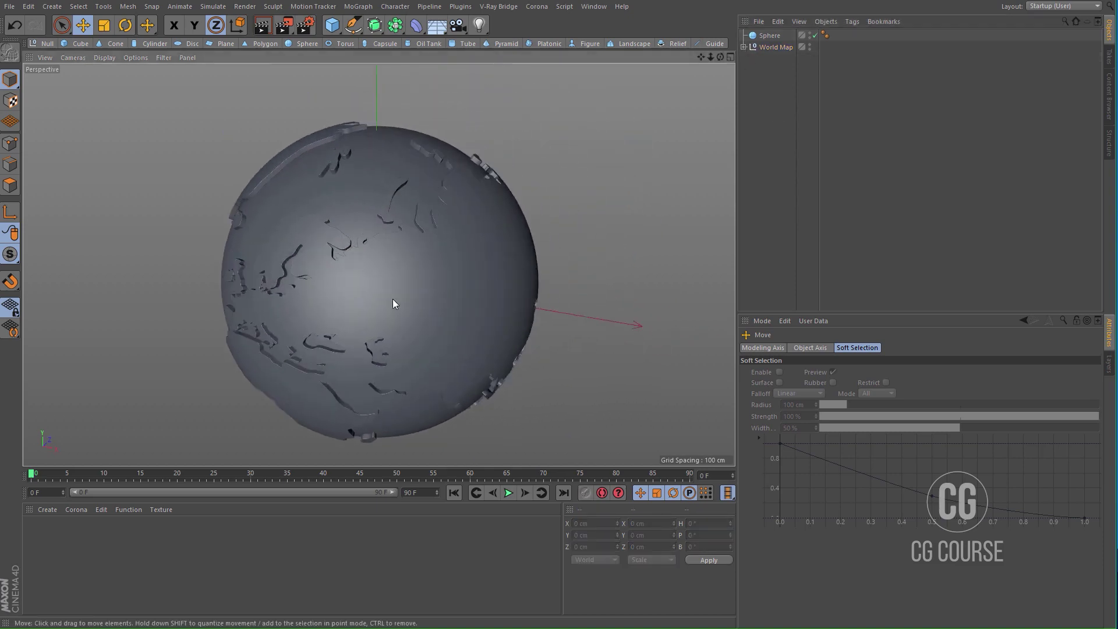
middle_click_drag(388, 300, 430, 298, "alt")
key("shift+r")
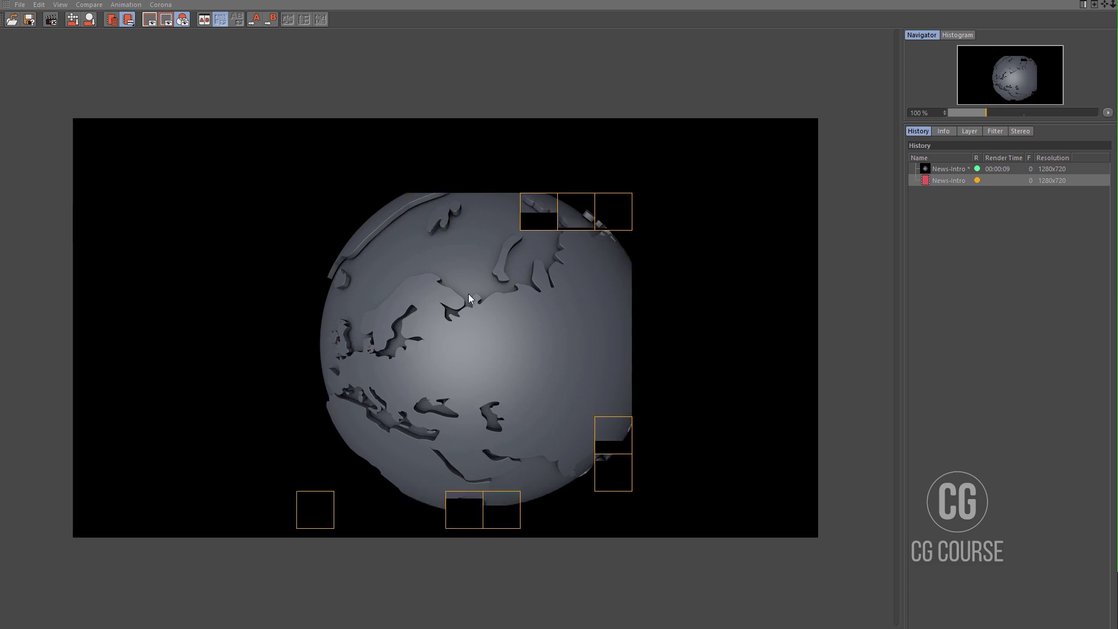
left_click(1099, 2)
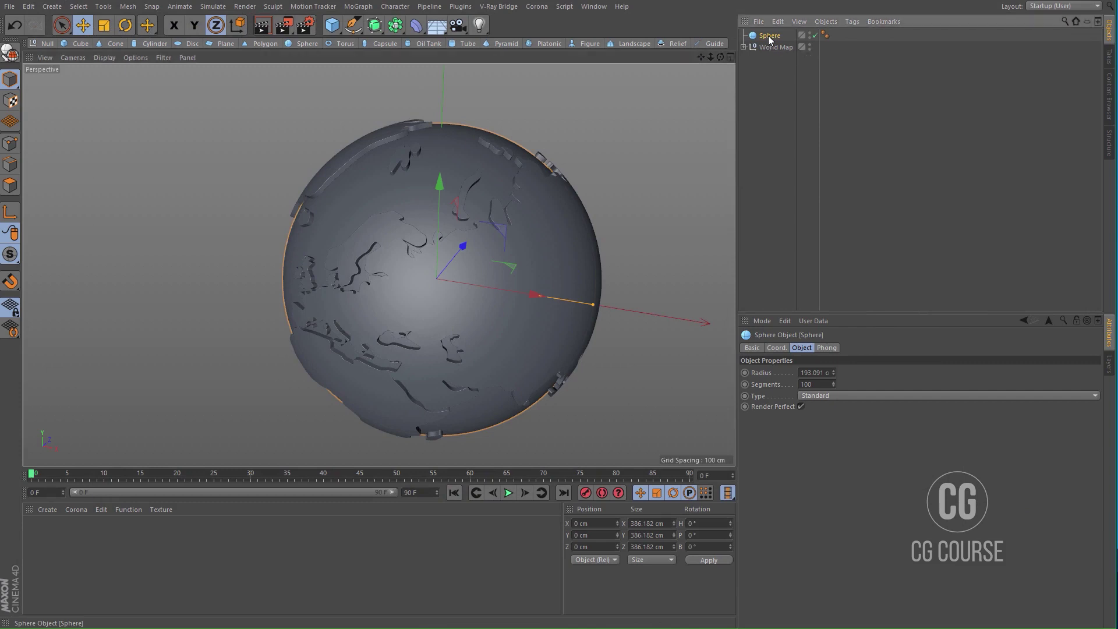
Step: Duplicate the Sphere and place the original inside a new Atom Array
left_click_drag(769, 41, 771, 65, "ctrl")
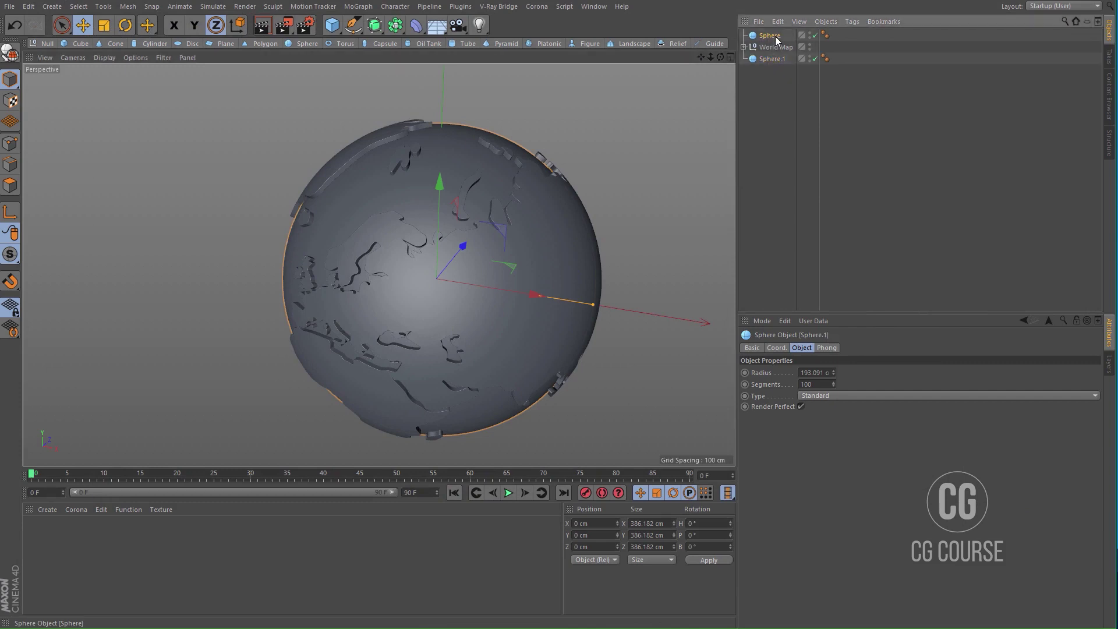
left_click(393, 30)
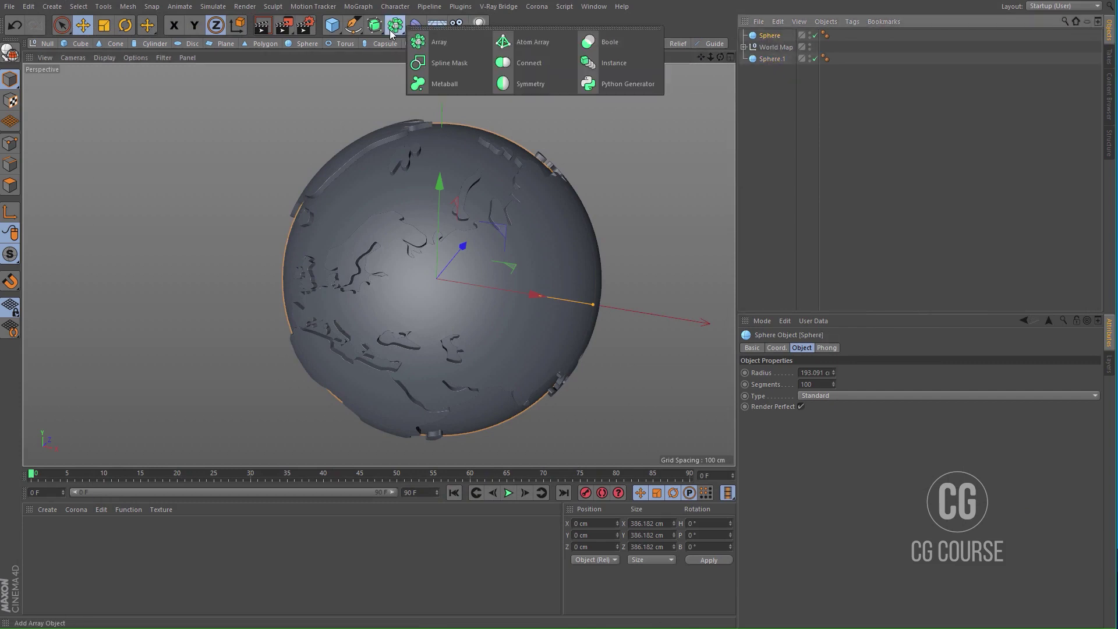
left_click(504, 41, "alt")
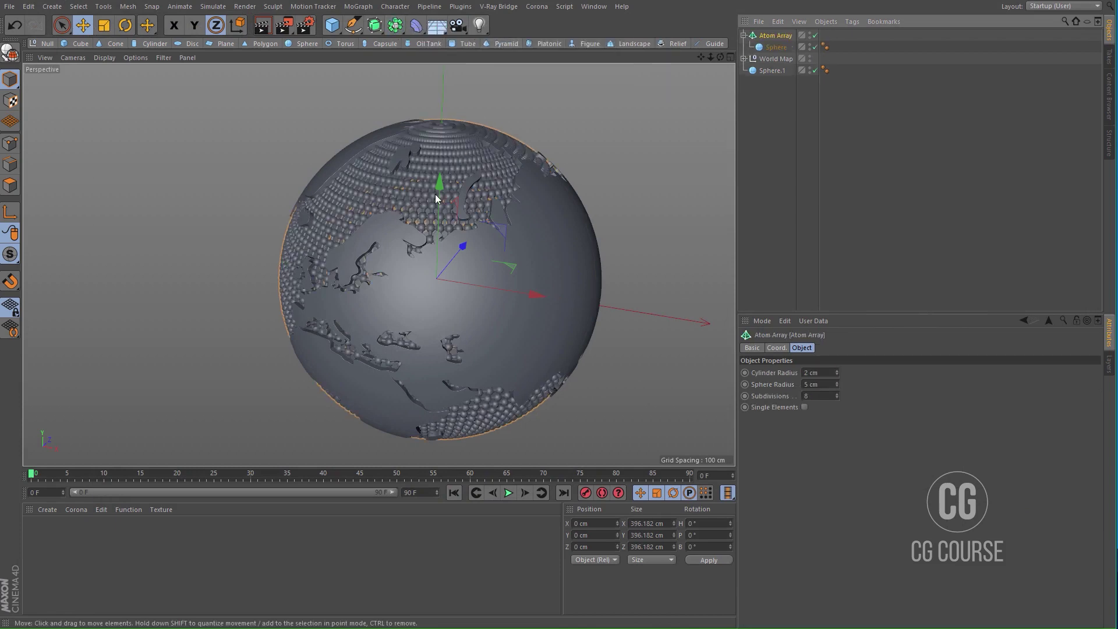
left_click_drag(417, 194, 443, 237, "alt")
scroll(443, 237, "up", 1)
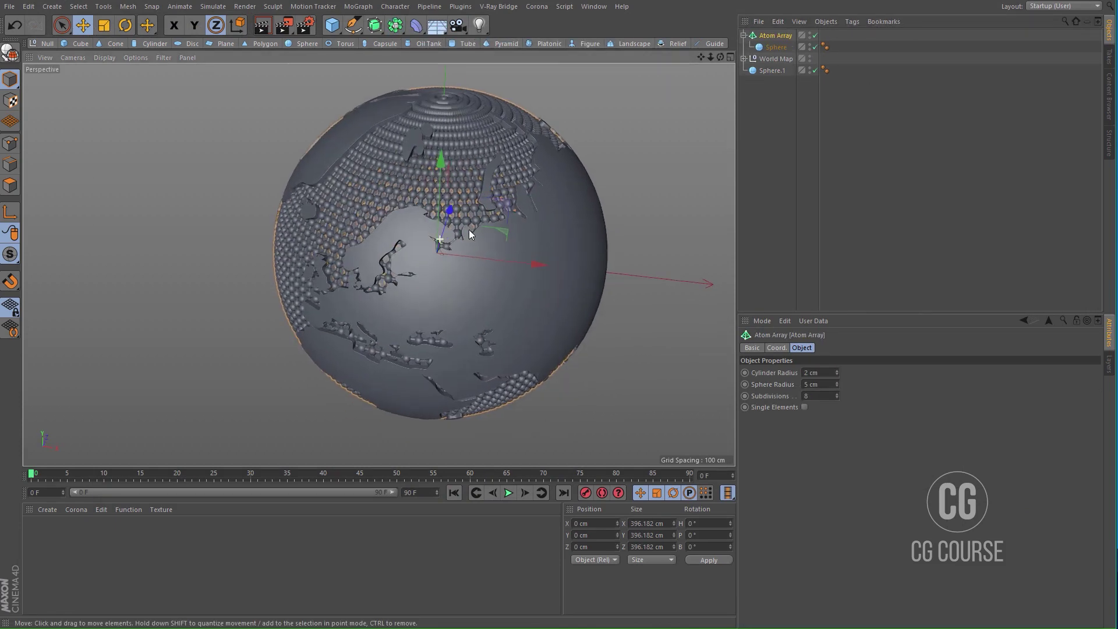
Step: Set the Atom Array's Cylinder Radius and Sphere Radius to 1 cm
left_click(823, 372)
type("1")
key("Return")
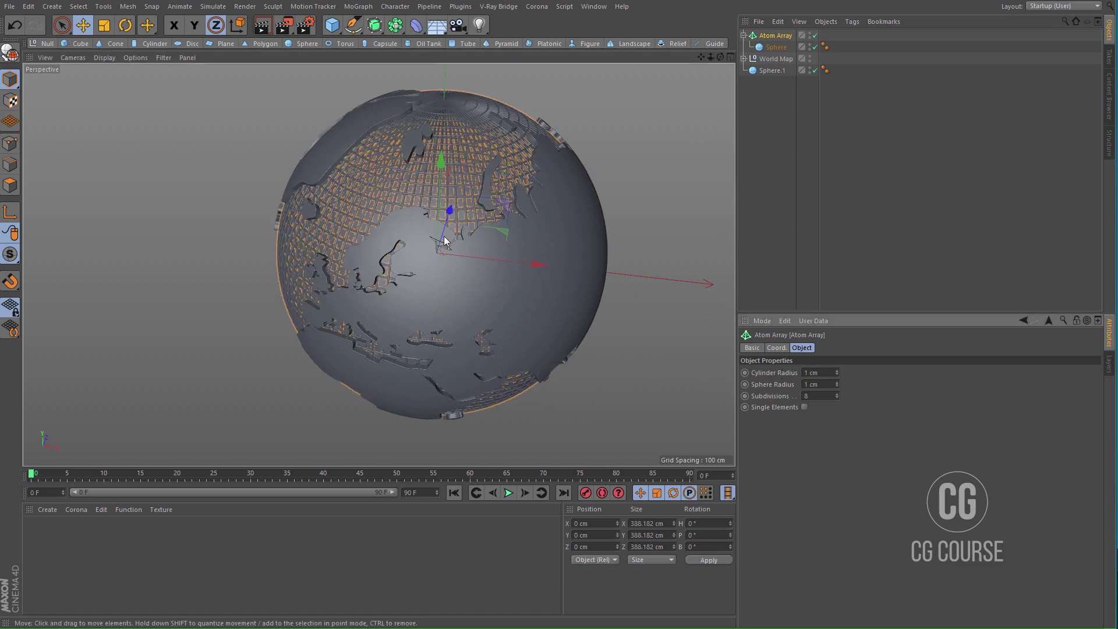
scroll(445, 243, "up", 2)
Step: Try 25 segments on the Sphere inside the Atom Array, and settle on 50 segments
left_click(775, 47)
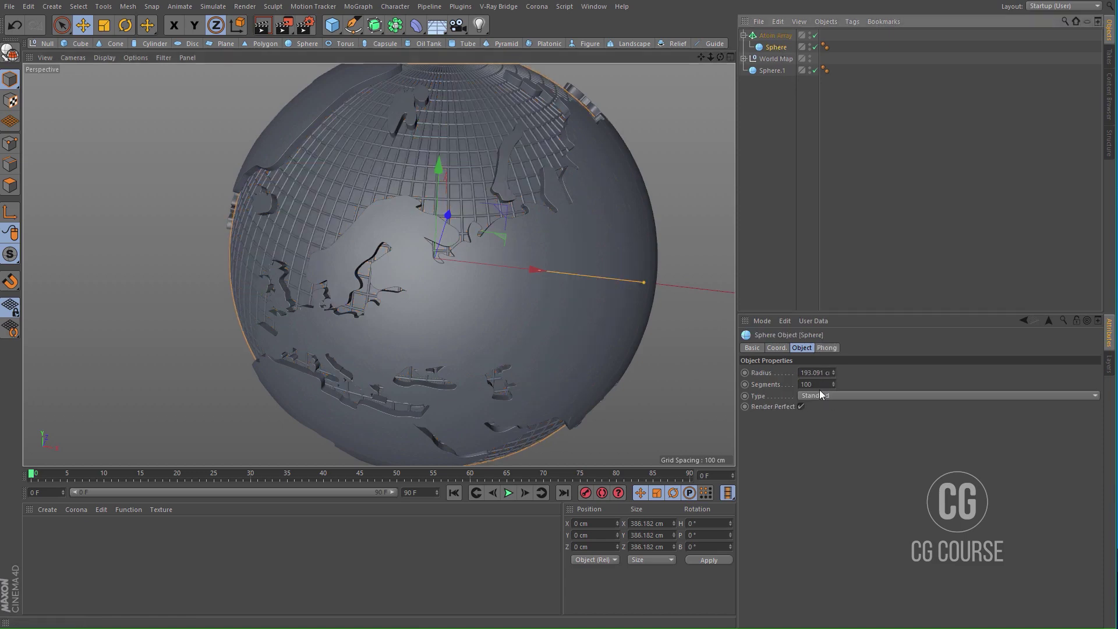
left_click_drag(819, 385, 789, 388)
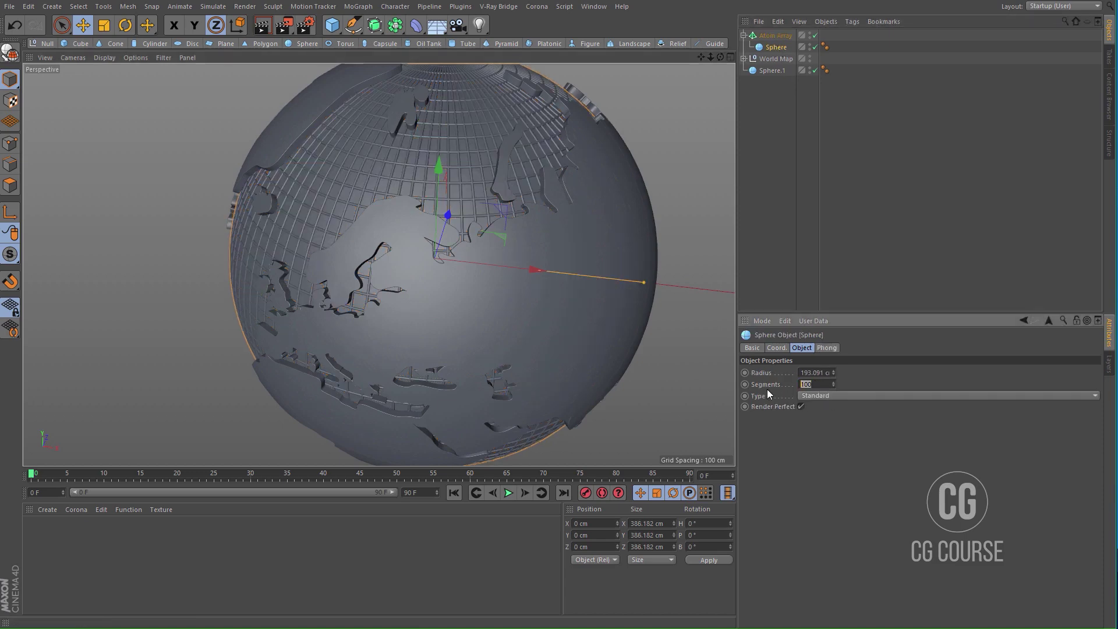
type("25")
key("Return")
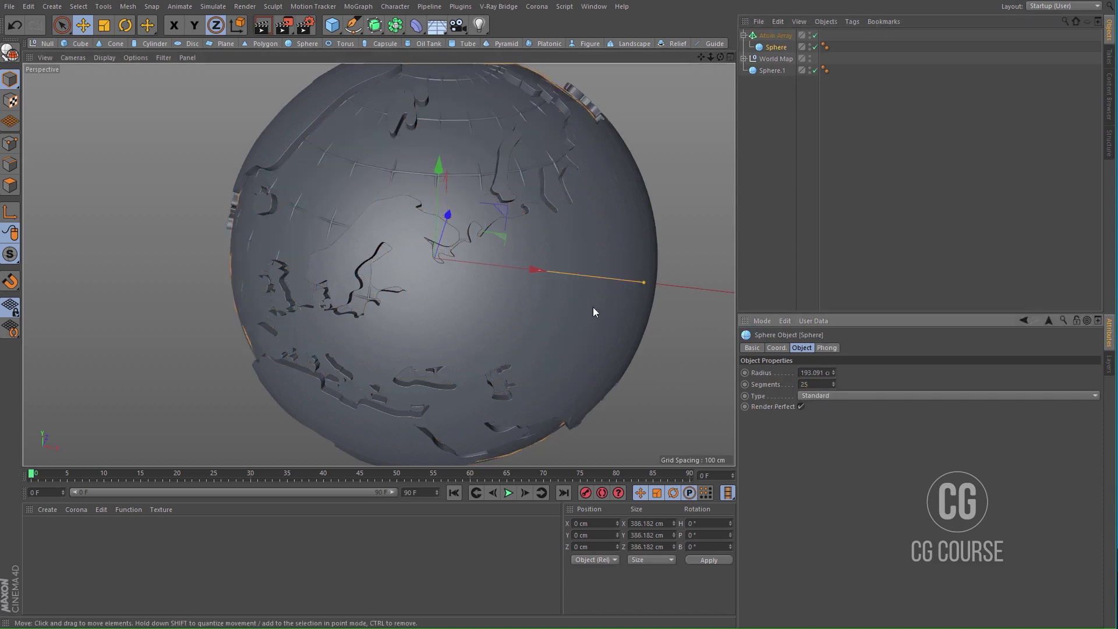
key("Return")
left_click_drag(457, 189, 420, 190, "alt")
Step: Thin the Atom Array grid by setting its Sphere Radius to 0.5 cm and reducing its Cylinder Radius to match
left_click(773, 39)
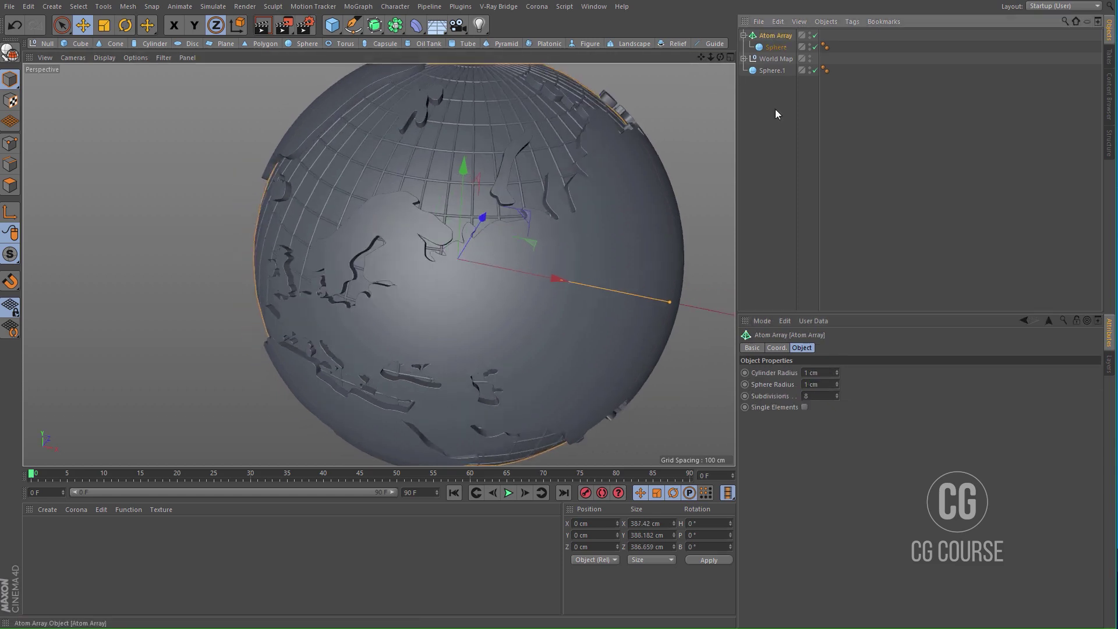
double_click(816, 385)
type(".5")
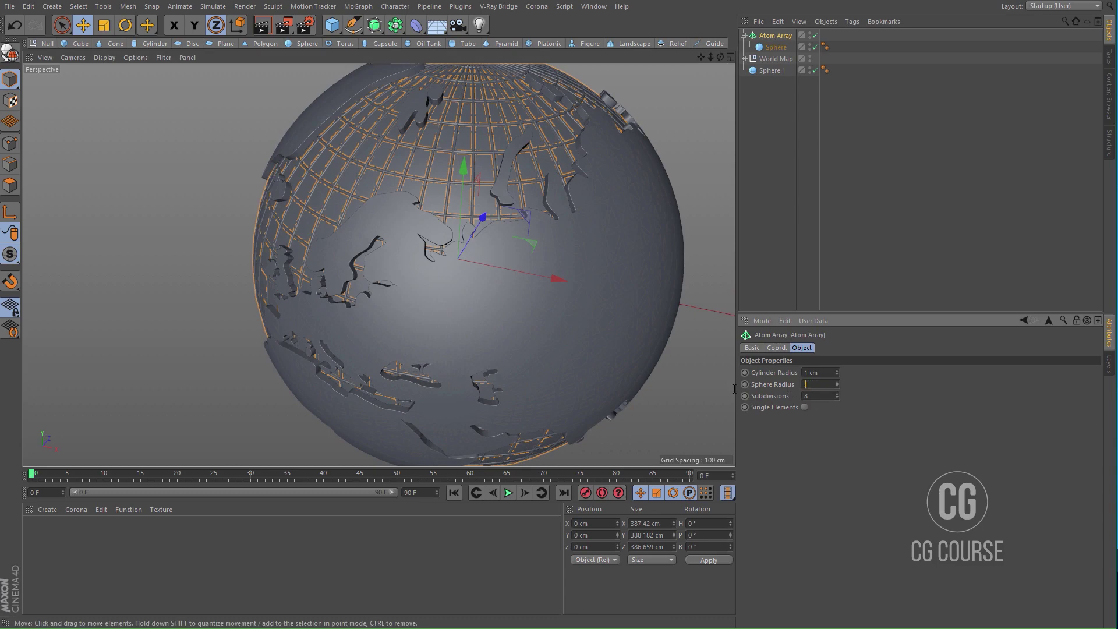
double_click(829, 372)
key("Return")
left_click(763, 250)
left_click_drag(616, 237, 386, 227, "alt")
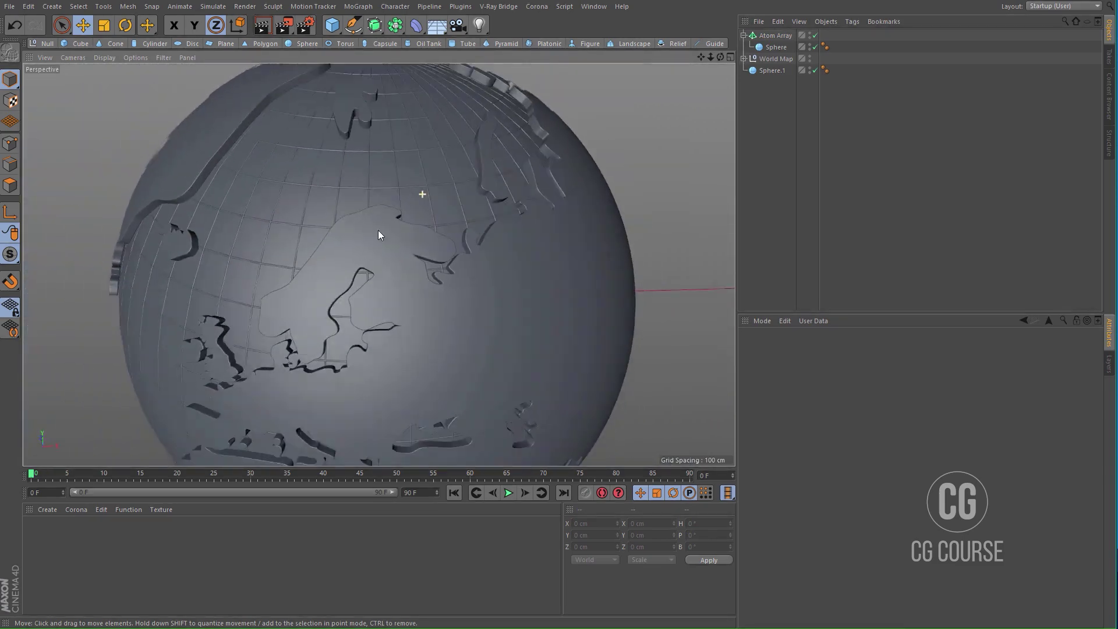
scroll(385, 228, "down", 5)
left_click_drag(412, 262, 400, 296, "alt")
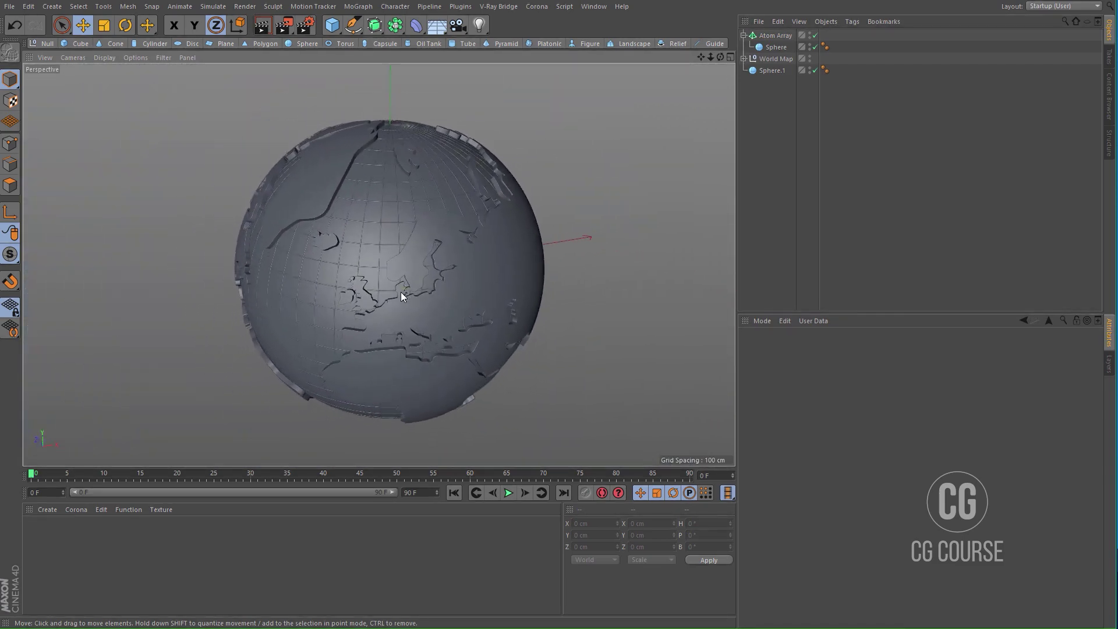
Step: Duplicate the World Map group above the Atom Array and scale the copy up uniformly so its continents float outside the globe
left_click(744, 36)
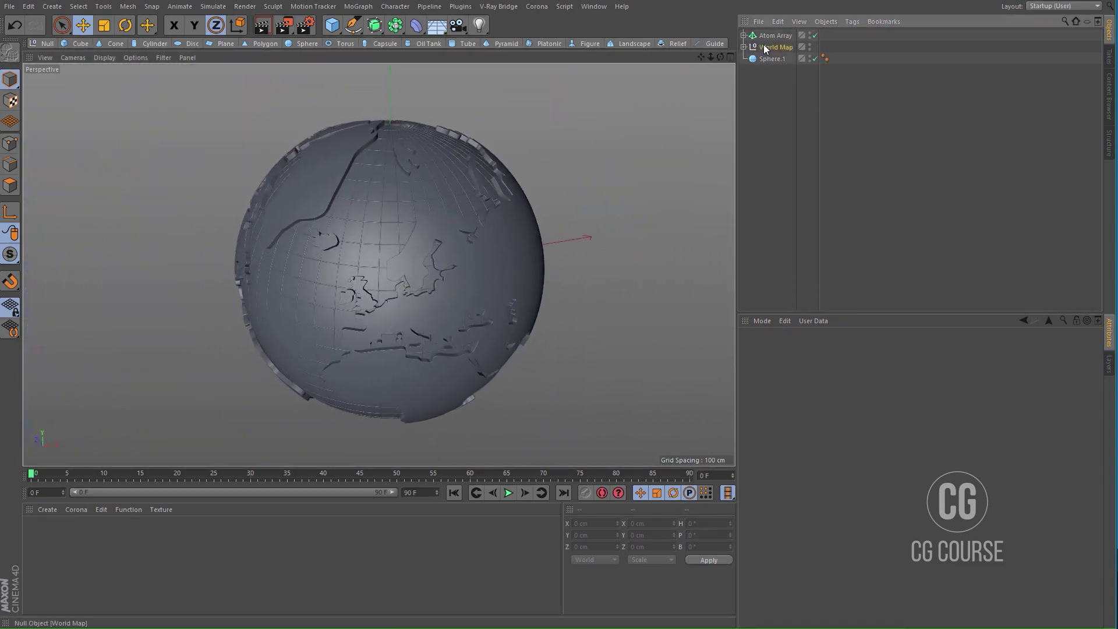
left_click(769, 48)
left_click_drag(770, 47, 770, 34)
key("t")
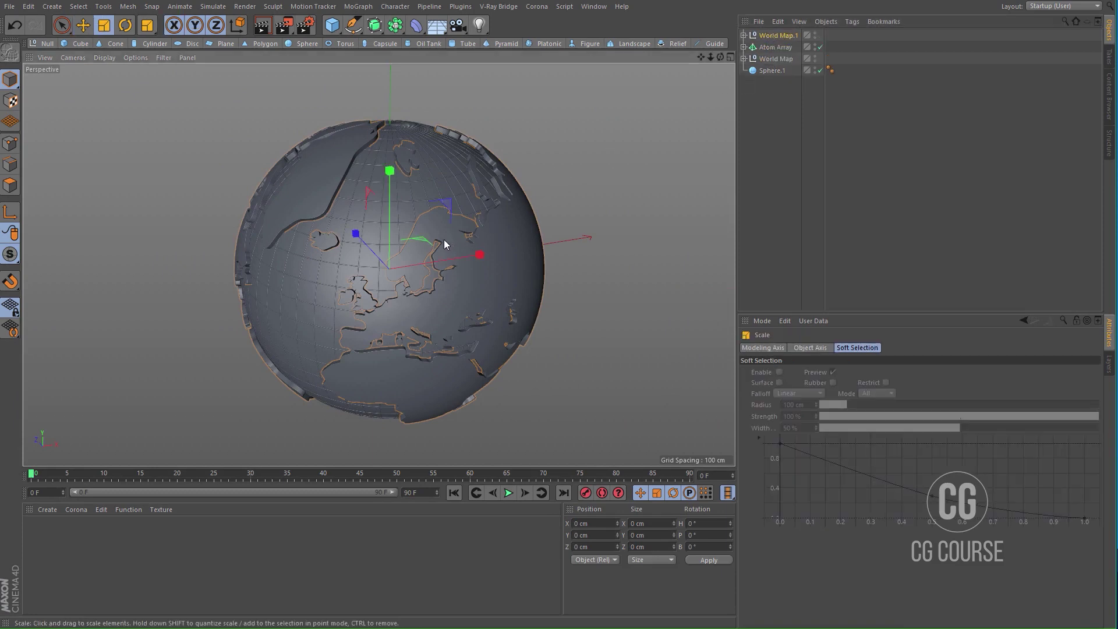
left_click_drag(462, 235, 540, 215)
left_click(766, 201)
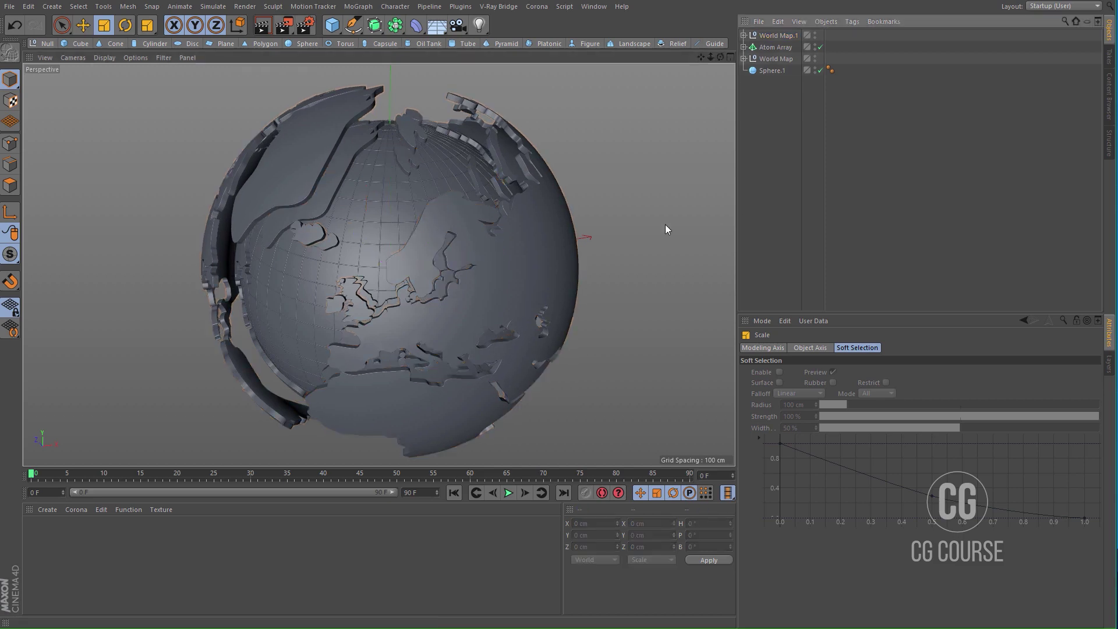
Step: Frame the layered globe from further back and render it to the Picture Viewer
left_click_drag(458, 239, 445, 239, "alt")
right_click_drag(445, 238, 452, 268, "alt")
mouse_move(452, 268)
left_mouse_down("alt")
mouse_move(473, 293)
mouse_move(439, 273)
mouse_move(491, 240)
mouse_move(427, 260)
mouse_move(456, 272)
left_mouse_up("alt")
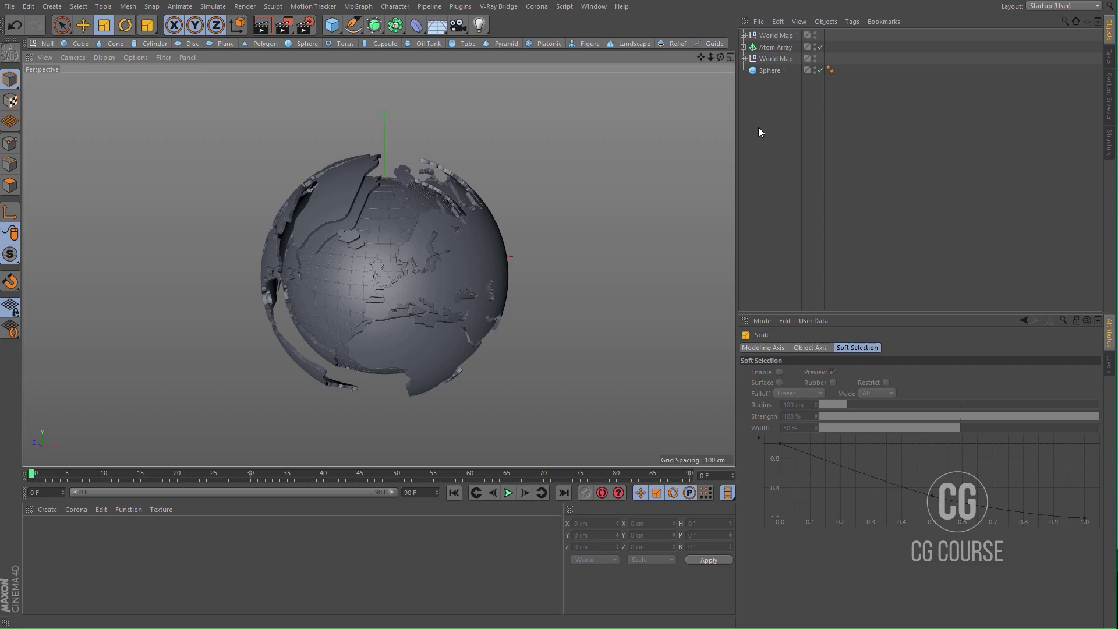
key("shift+r")
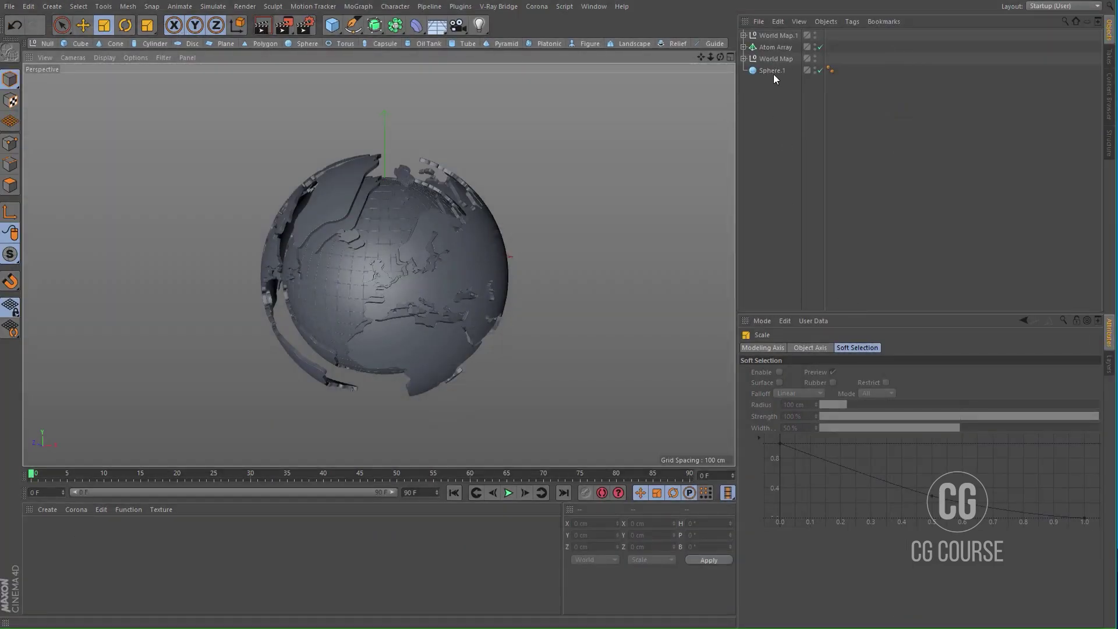
Step: Scale the Sphere inside the Atom Array up slightly to a radius of about 193.5 cm, and show all four views
left_click(743, 46)
left_click(775, 59)
right_click_drag(379, 249, 485, 151, "alt")
left_click_drag(392, 250, 345, 254, "alt")
left_click_drag(501, 170, 499, 167)
middle_click(499, 167)
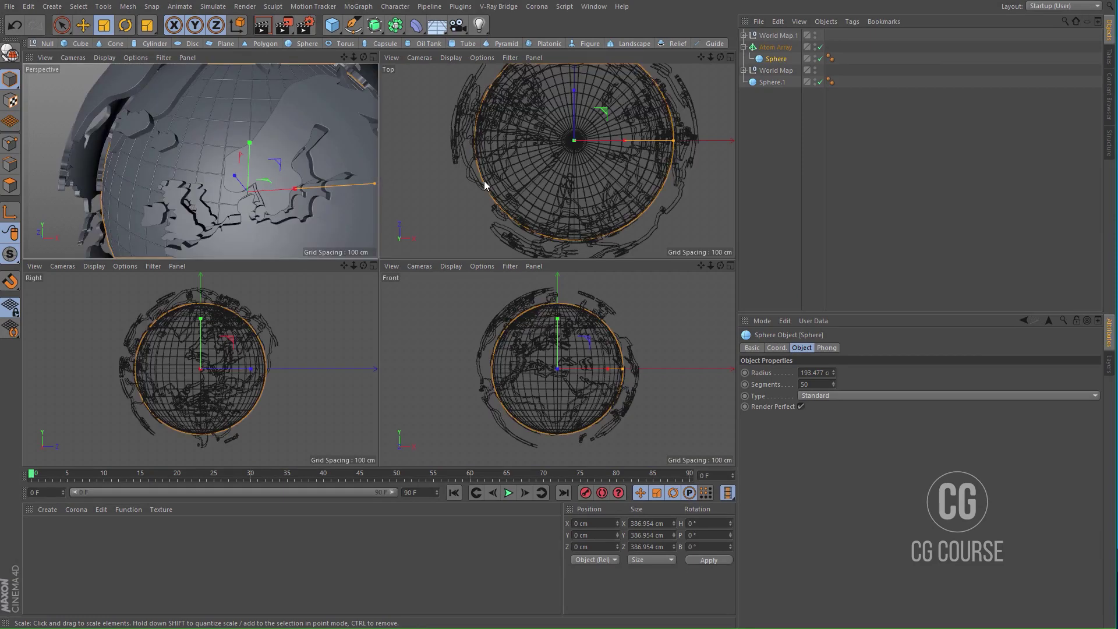
Step: Scale the Sphere inside the Atom Array up slightly to a radius of about 193.9 cm
middle_click(294, 187)
right_click_drag(417, 208, 480, 139, "alt")
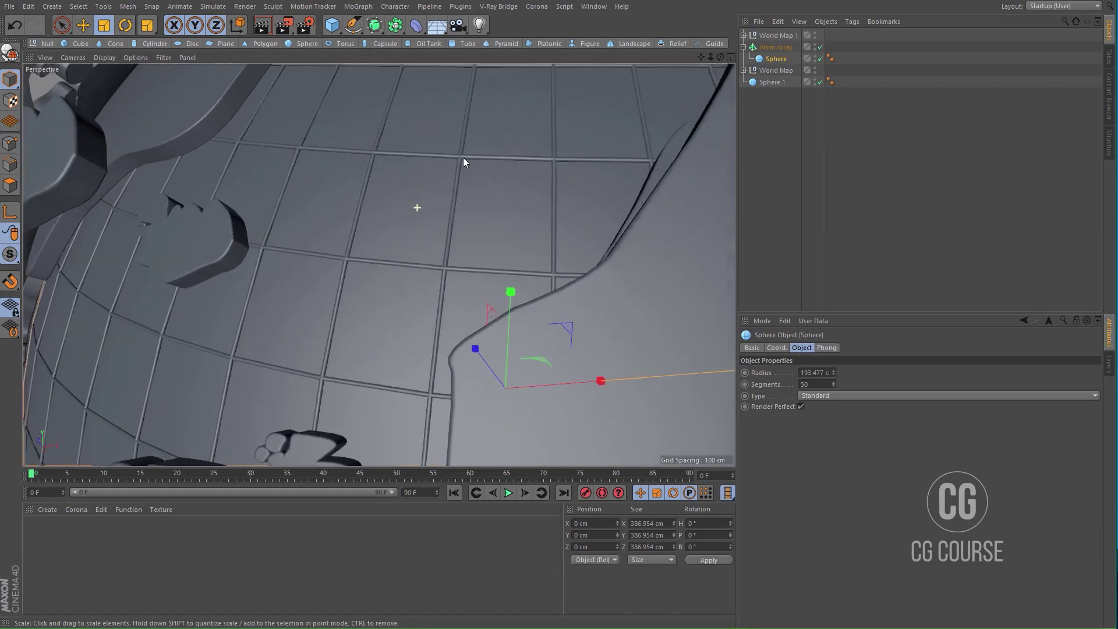
mouse_move(387, 174)
left_mouse_down("alt")
mouse_move(330, 169)
mouse_move(370, 166)
left_mouse_up("alt")
key("ctrl+z")
scroll(348, 206, "down", 3)
scroll(348, 189, "up", 3)
left_click_drag(379, 165, 377, 166)
scroll(376, 166, "down", 4)
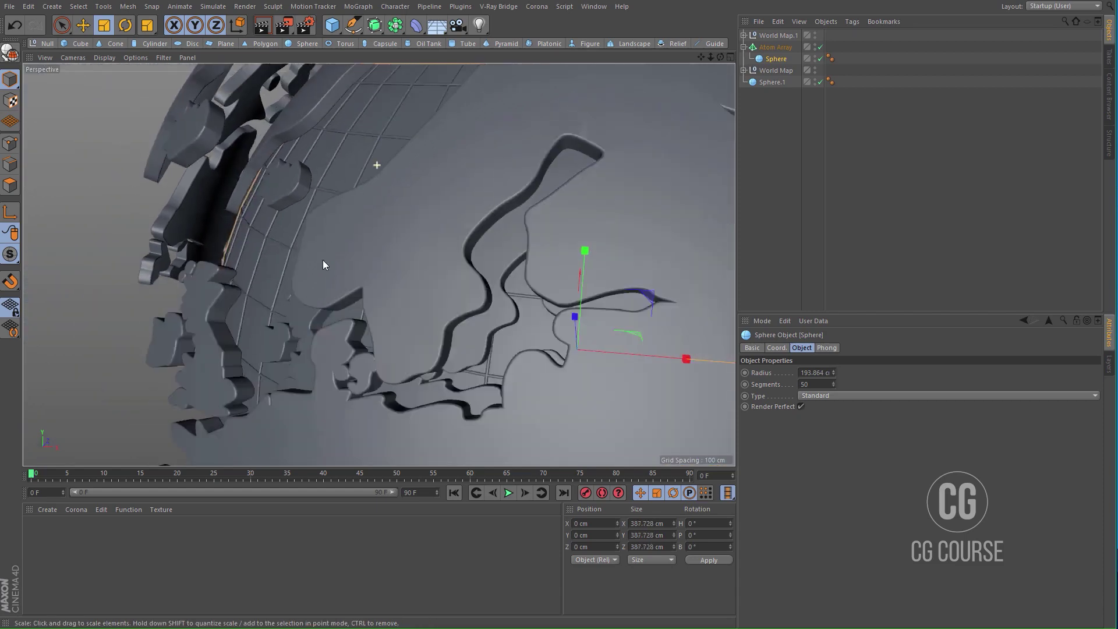
scroll(380, 237, "down", 5)
left_click(732, 181)
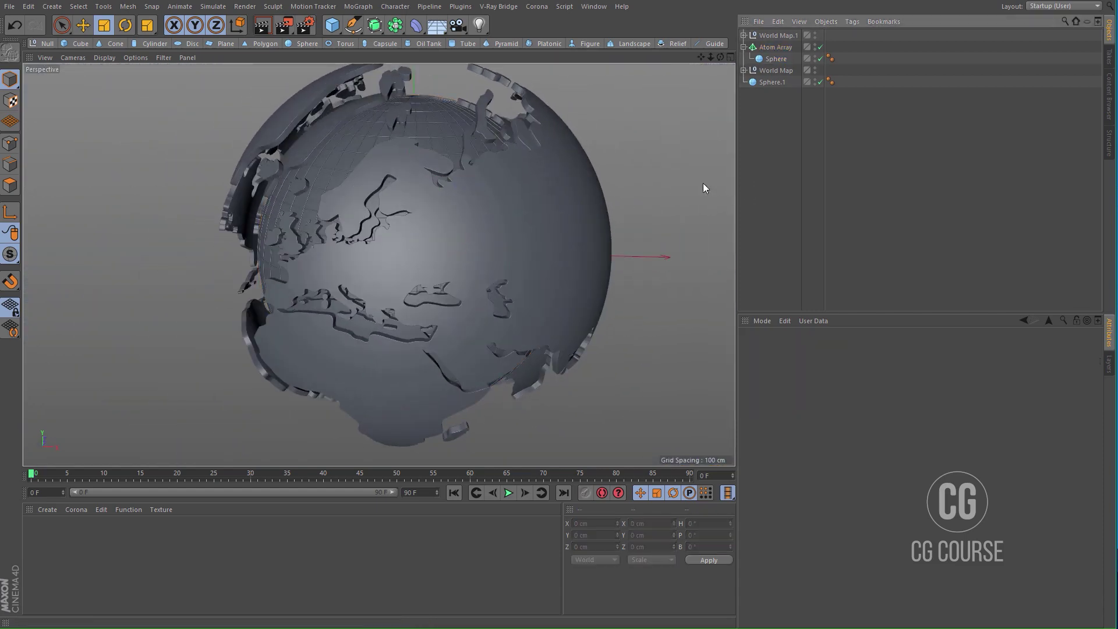
Step: Group both World Maps, the Atom Array and the inner sphere under one null named All-World
left_click(743, 47)
left_click_drag(762, 92, 791, 35)
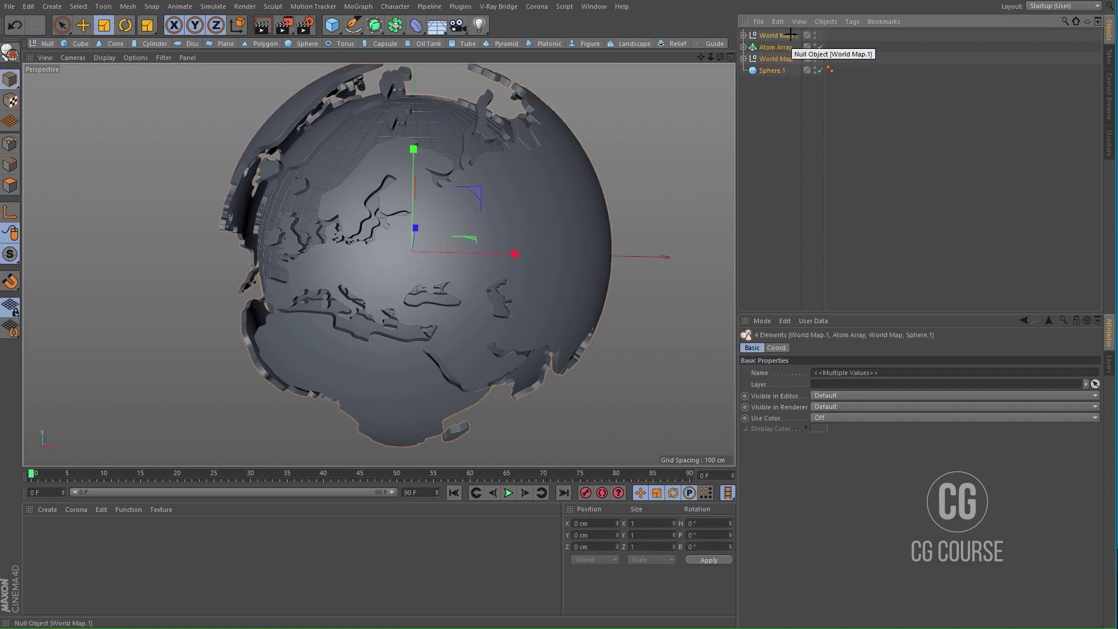
key("alt+g")
double_click(768, 35)
type("All-")
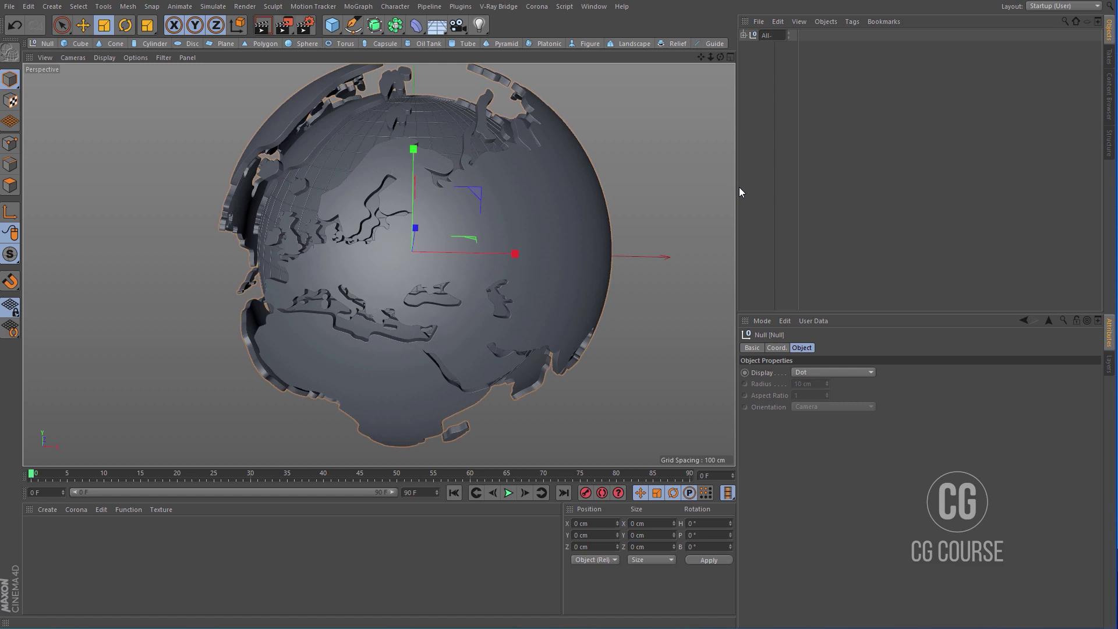
type("World")
key("Return")
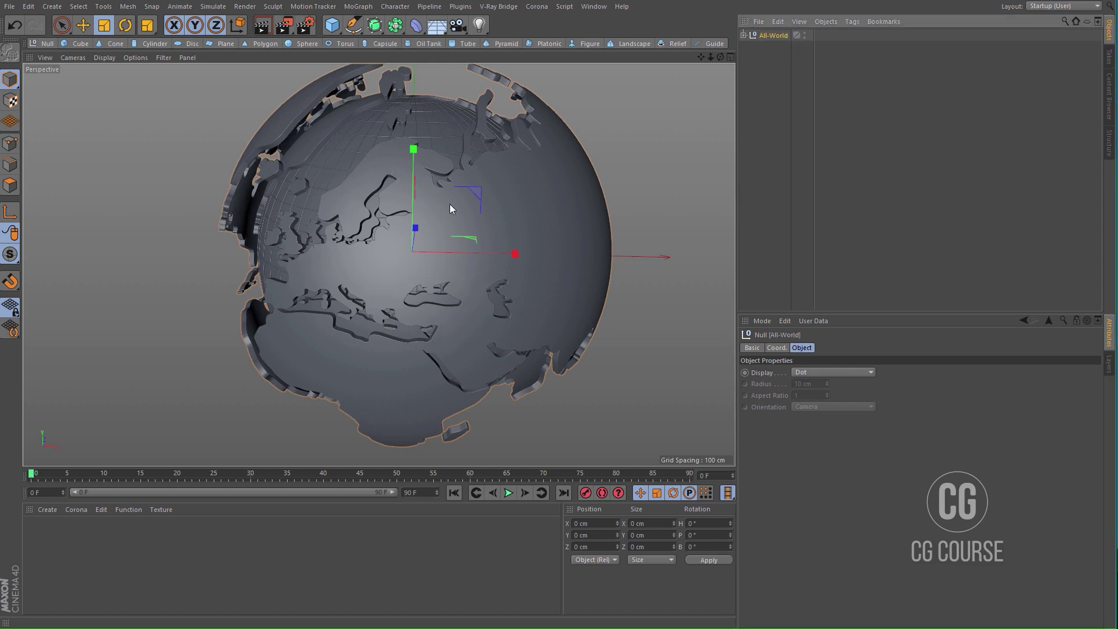
Step: Test-rotate the All-World group about its heading, leaving it at -1°
left_click_drag(529, 284, 427, 362, "alt")
middle_click_drag(588, 224, 422, 315, "alt")
right_click_drag(471, 261, 425, 291, "alt")
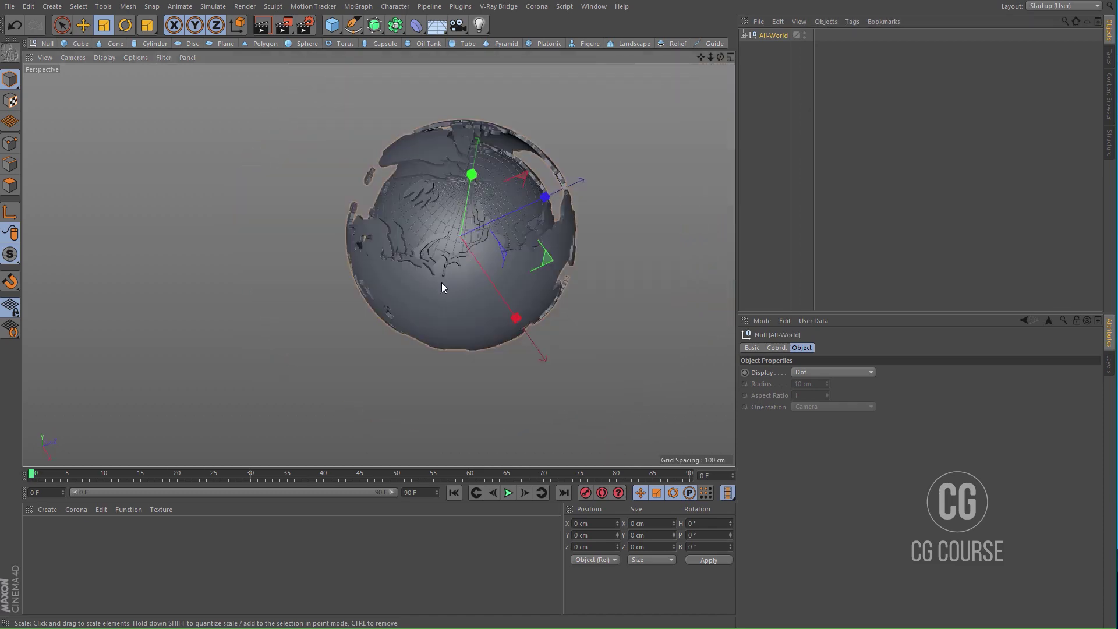
left_click(776, 347)
mouse_move(941, 373)
left_mouse_down()
mouse_move(941, 350)
mouse_move(941, 373)
left_mouse_up()
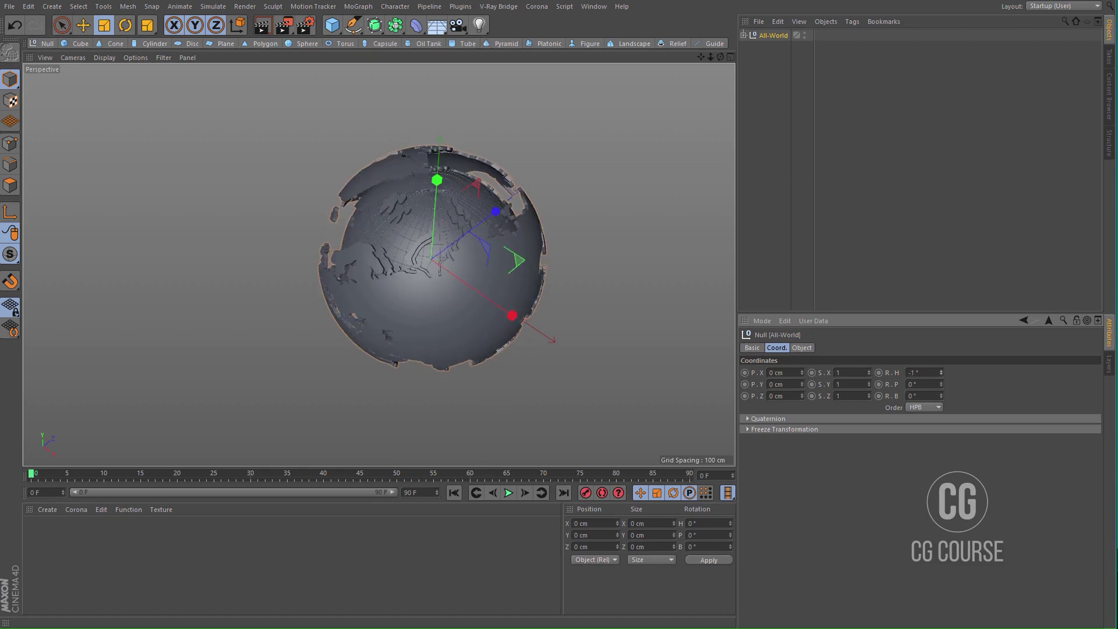
left_click(769, 228)
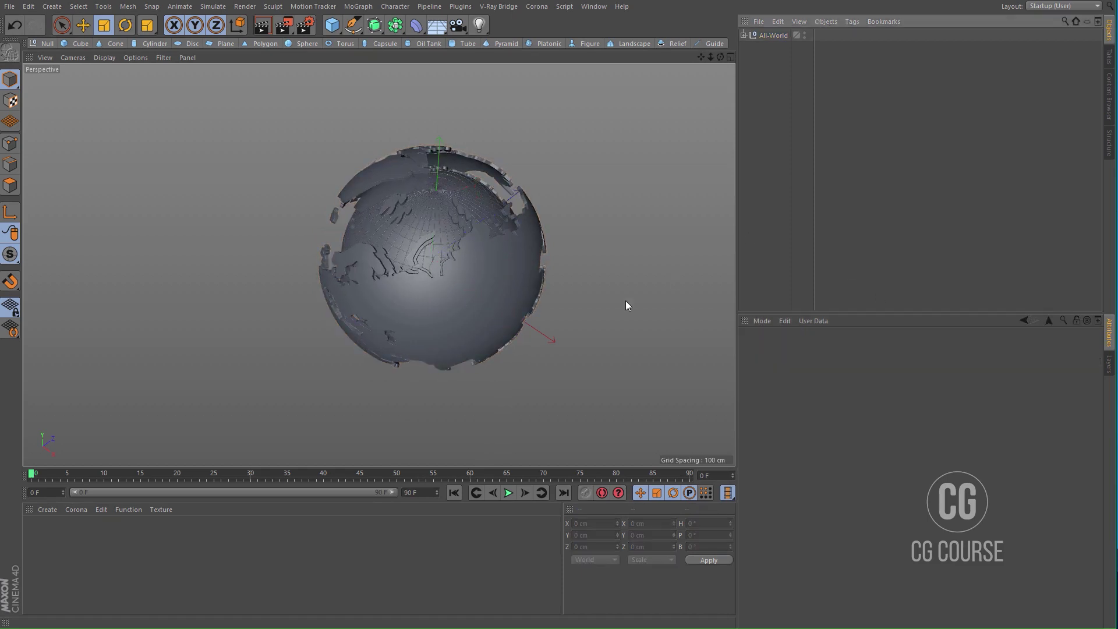
Step: Add a Tube around the globe, scale it up to about 717 cm across, and widen its inner radius to about 262 cm
left_click_drag(399, 296, 422, 259, "alt")
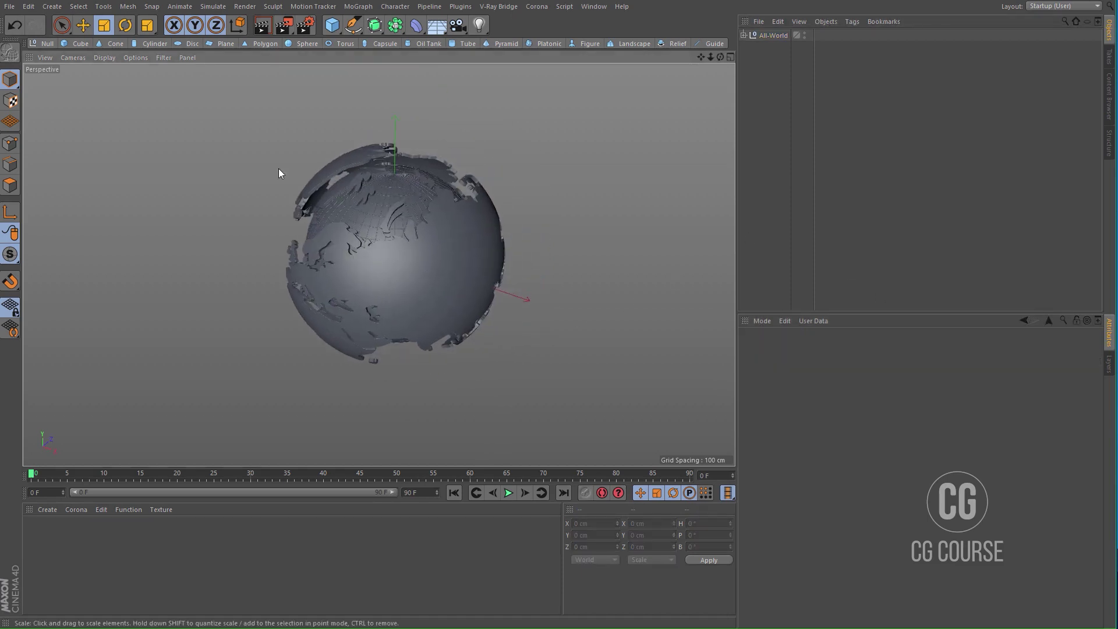
left_click(465, 44)
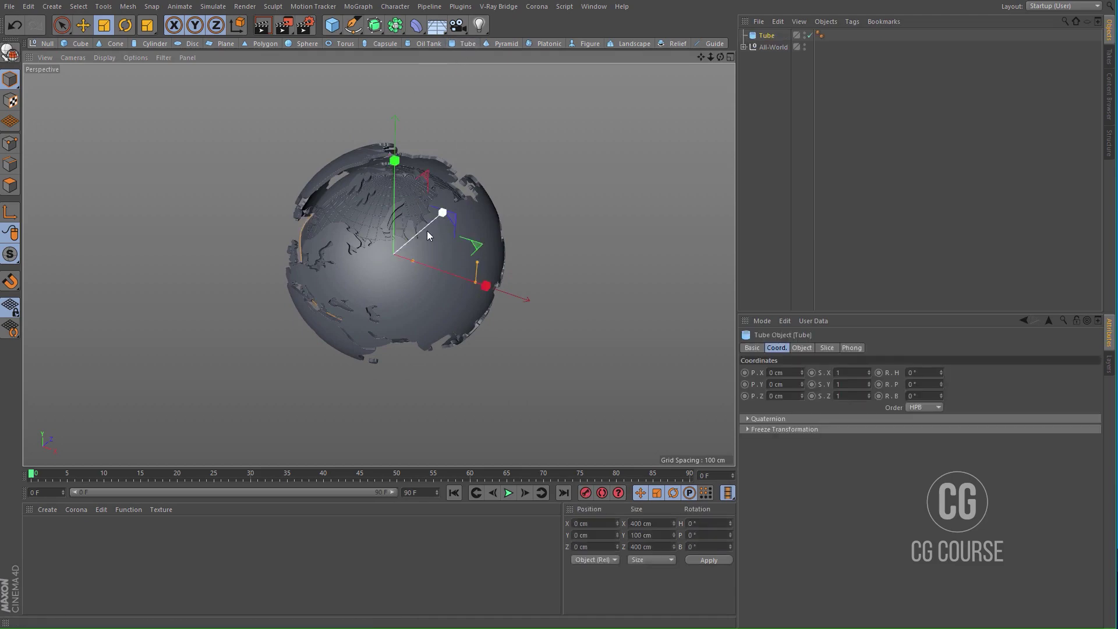
middle_click(428, 231)
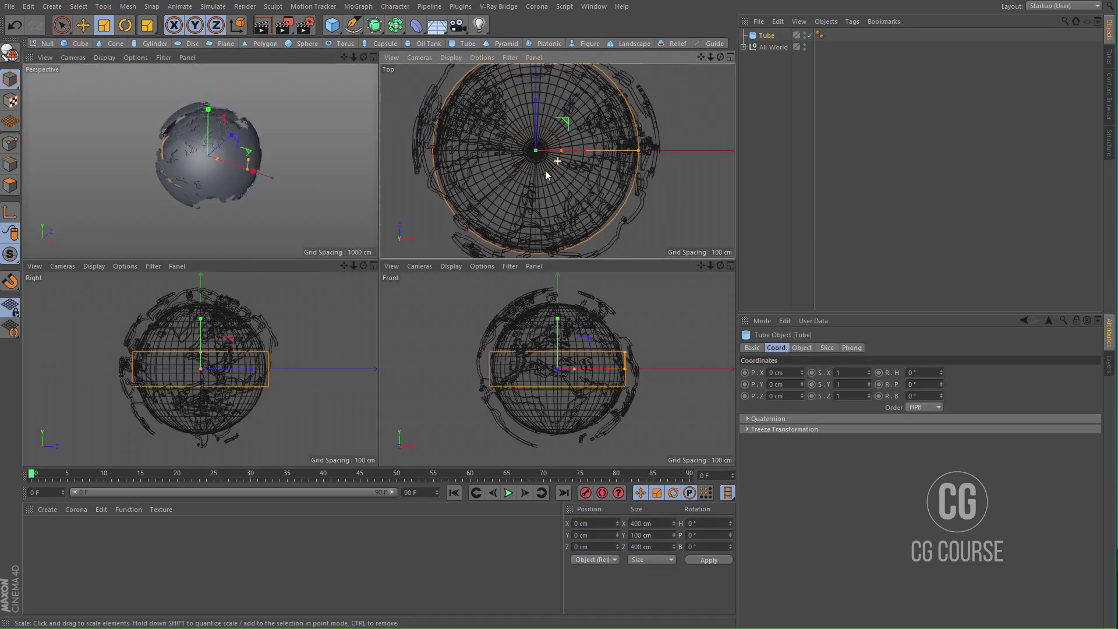
right_click(542, 171)
middle_click(512, 165)
scroll(467, 217, "down", 3)
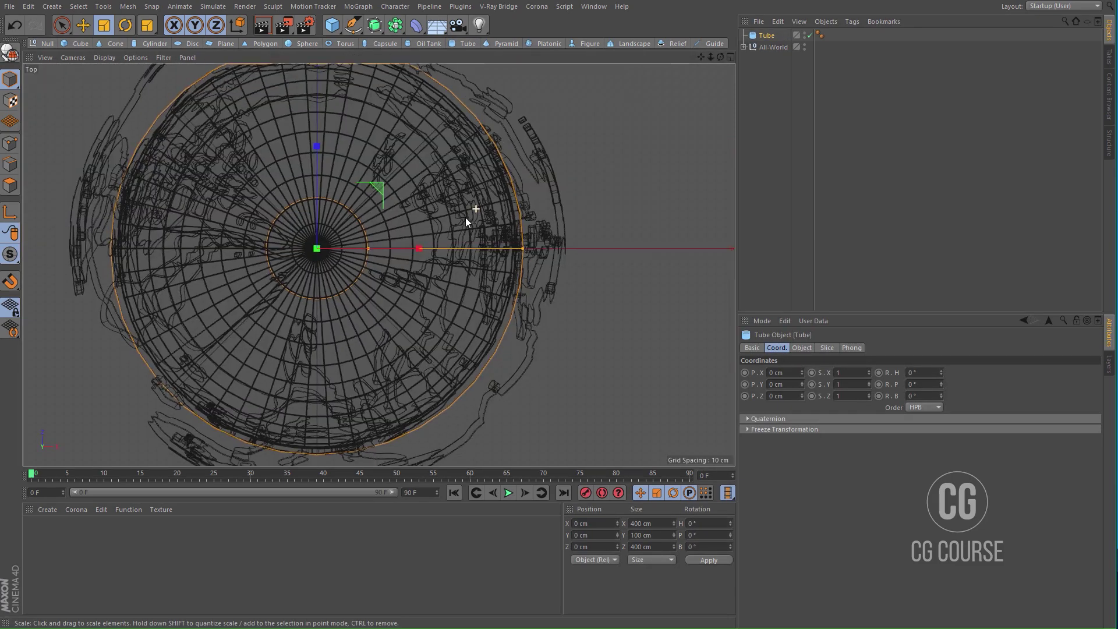
left_click_drag(421, 263, 844, 209)
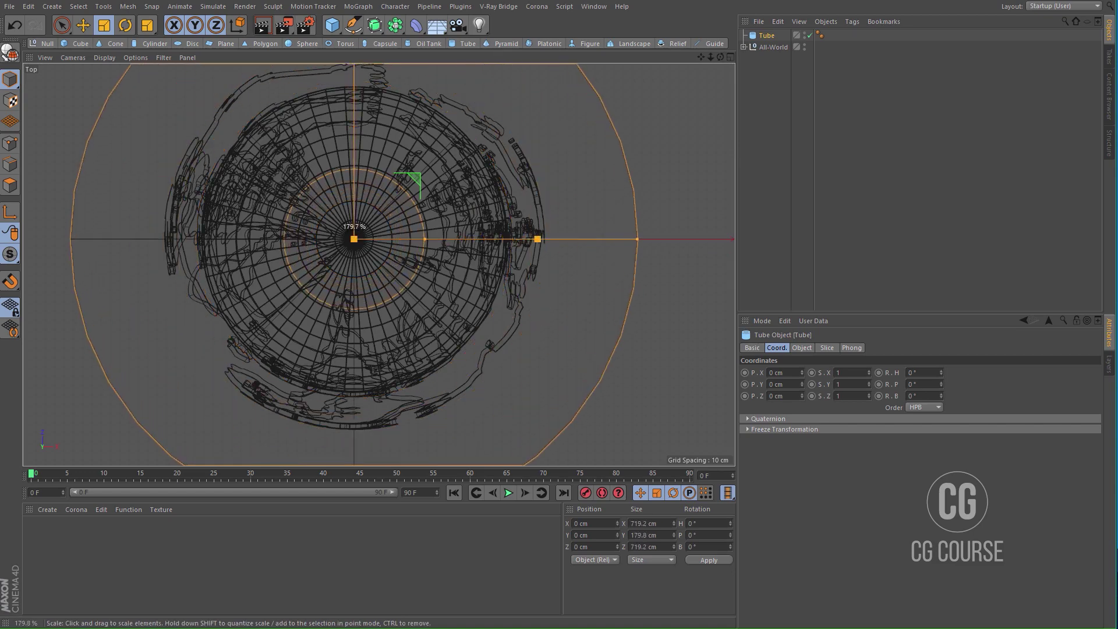
left_click_drag(425, 239, 557, 240)
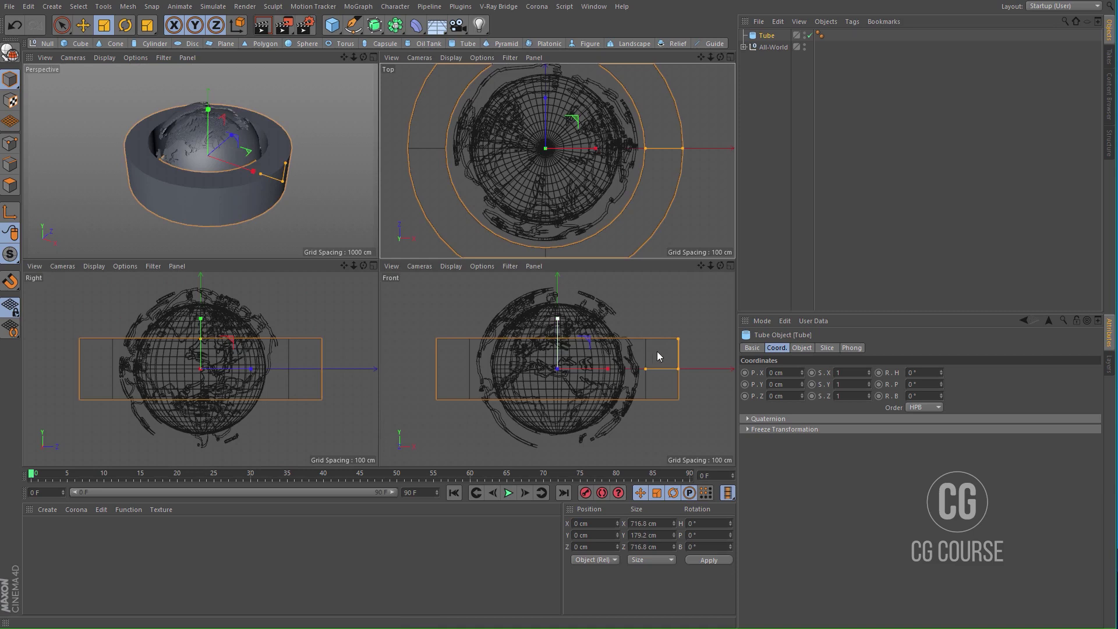
Step: Flatten the Tube to a height of 10 cm and enlarge its radii to about 307 cm inner and 399 cm outer
left_click_drag(677, 339, 677, 362)
left_click(800, 349)
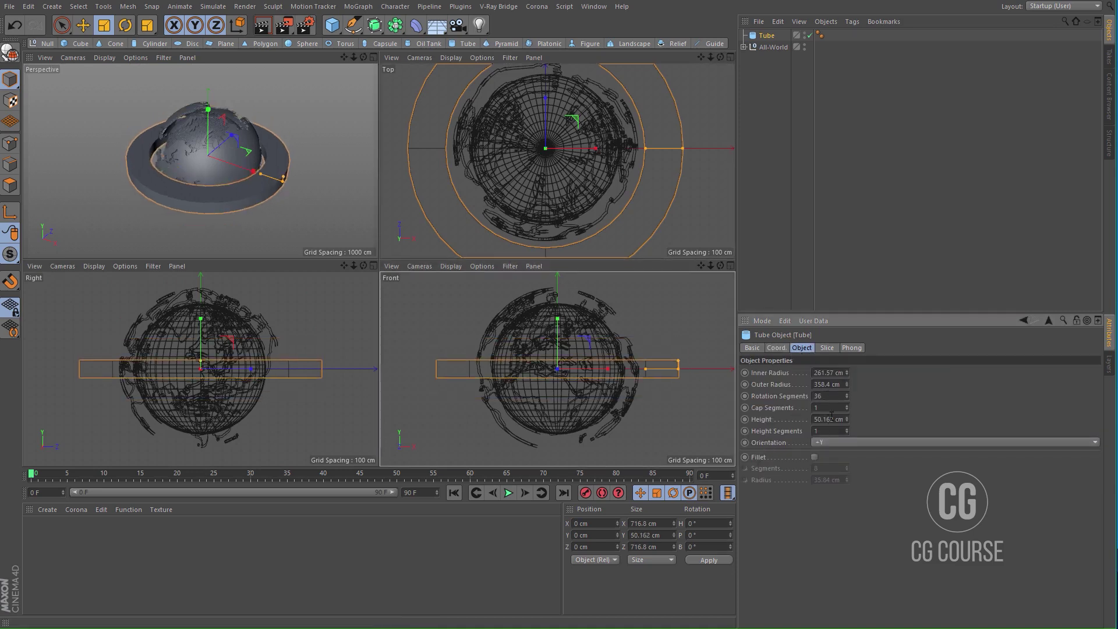
key("Return")
middle_click(283, 191)
left_click_drag(509, 295, 568, 313)
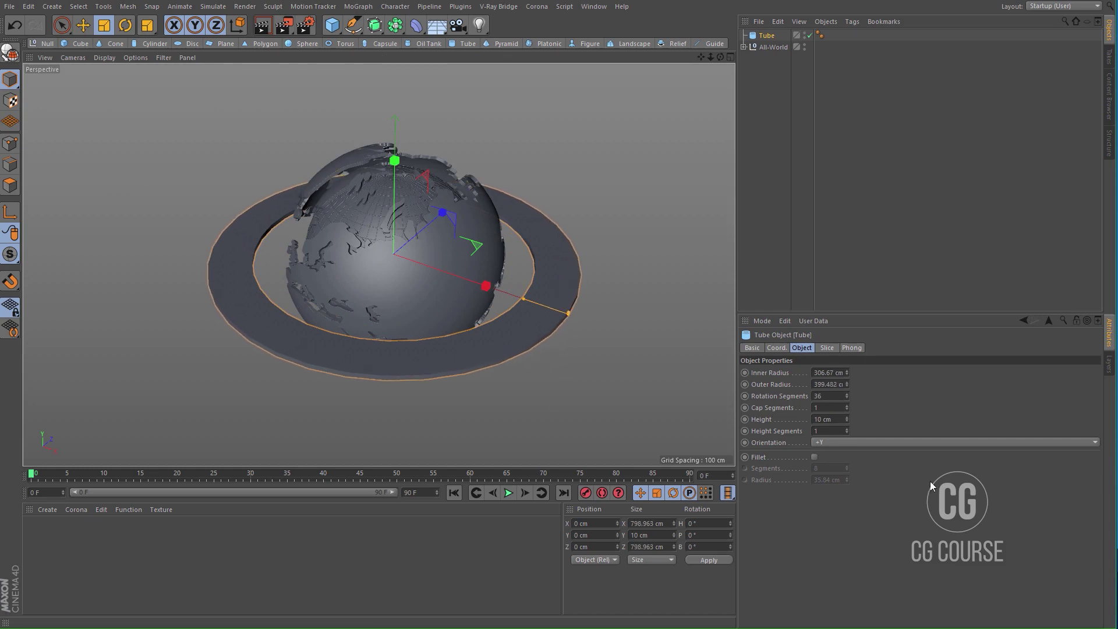
Step: Set the Tube's rotation segments to 100
left_click(828, 397)
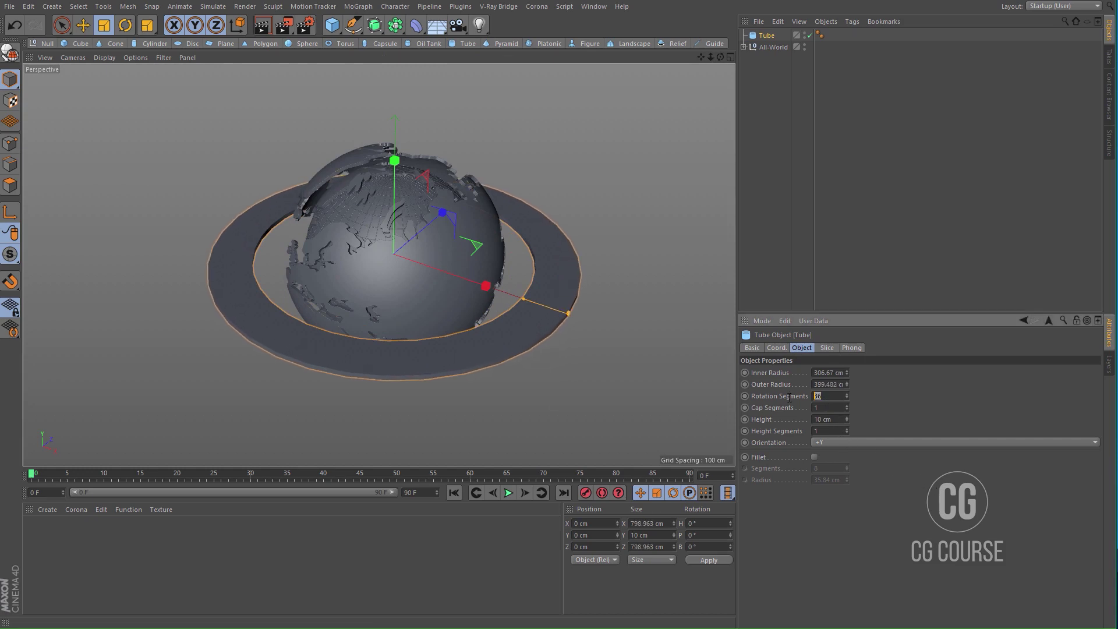
type("100")
key("Return")
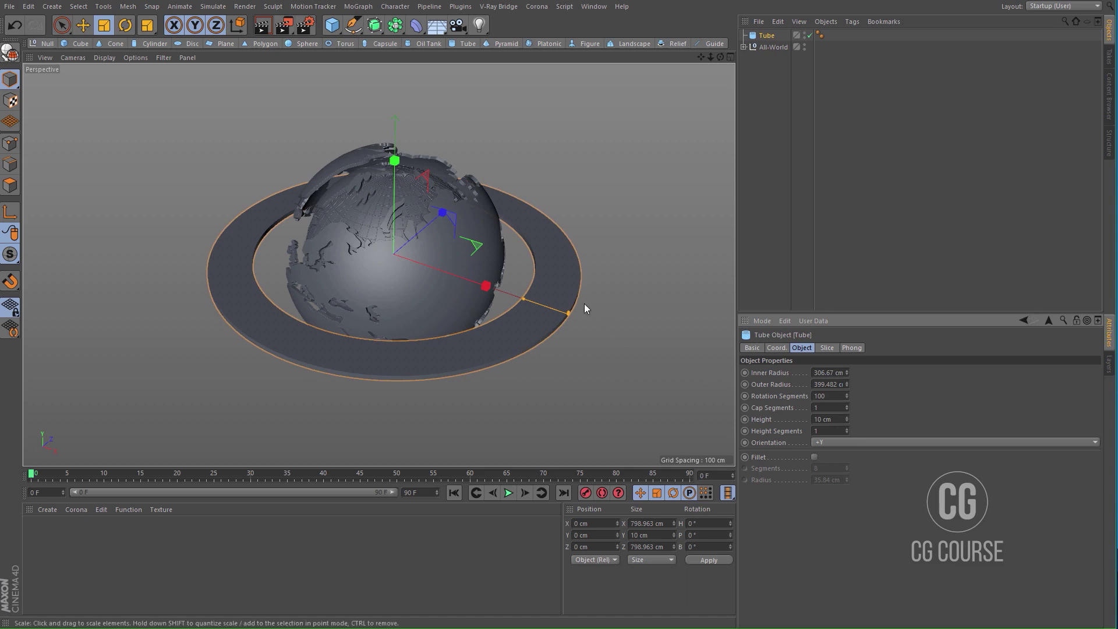
Step: Enable a fillet on the Tube's edges with a 1 cm radius and 5 segments
left_click_drag(549, 306, 515, 260, "alt")
left_click_drag(517, 320, 551, 298, "alt")
right_click_drag(551, 325, 618, 256, "alt")
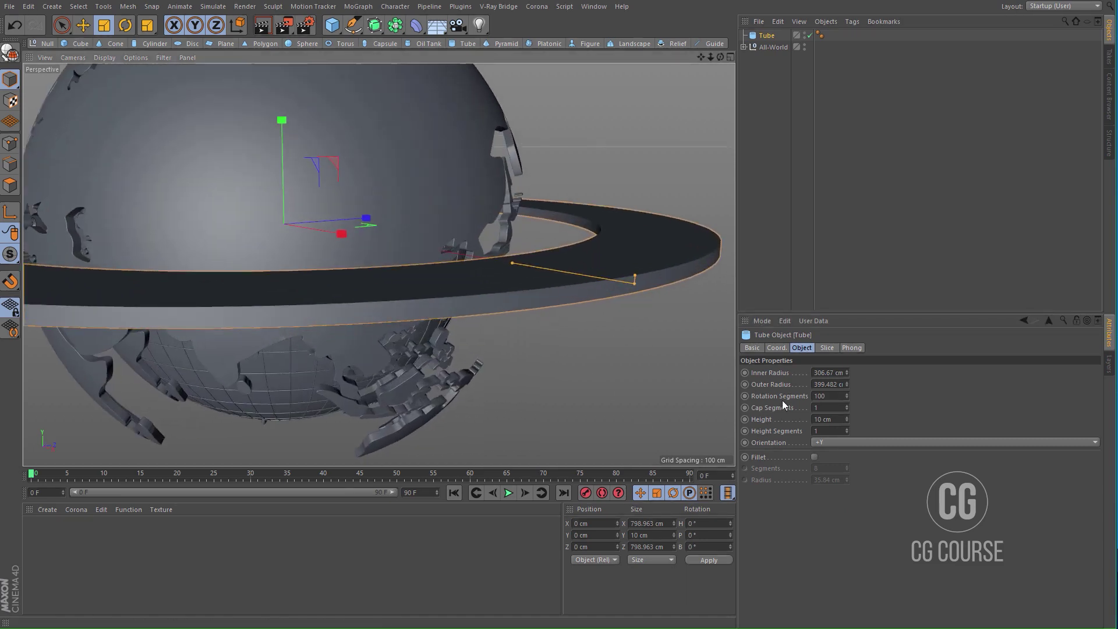
left_click(814, 458)
left_click_drag(552, 282, 582, 302, "alt")
left_click(834, 480)
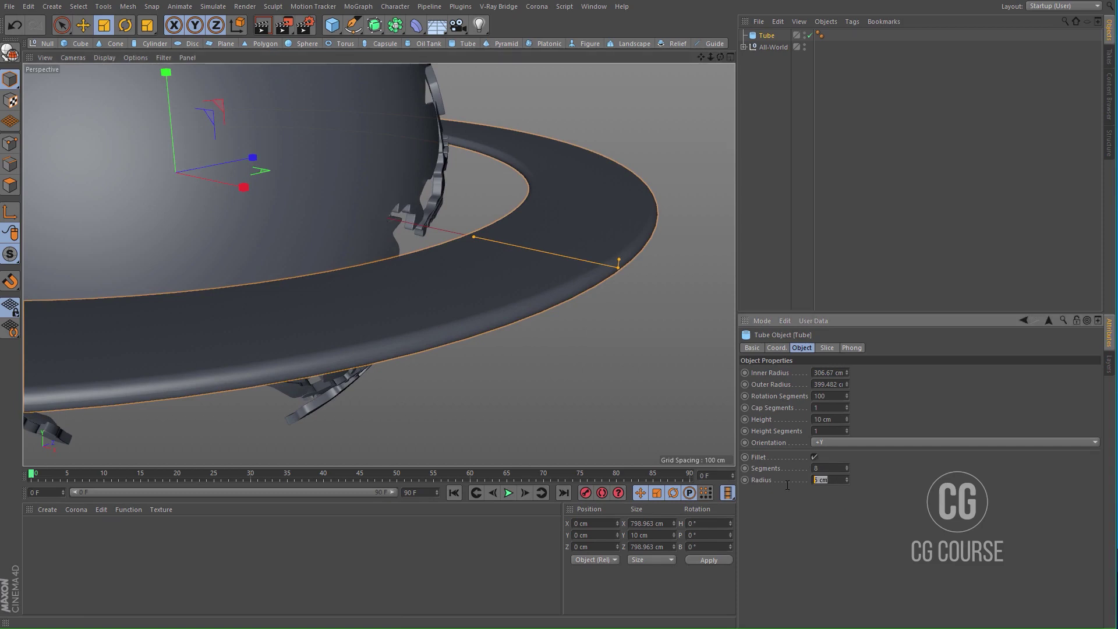
type("1")
key("Return")
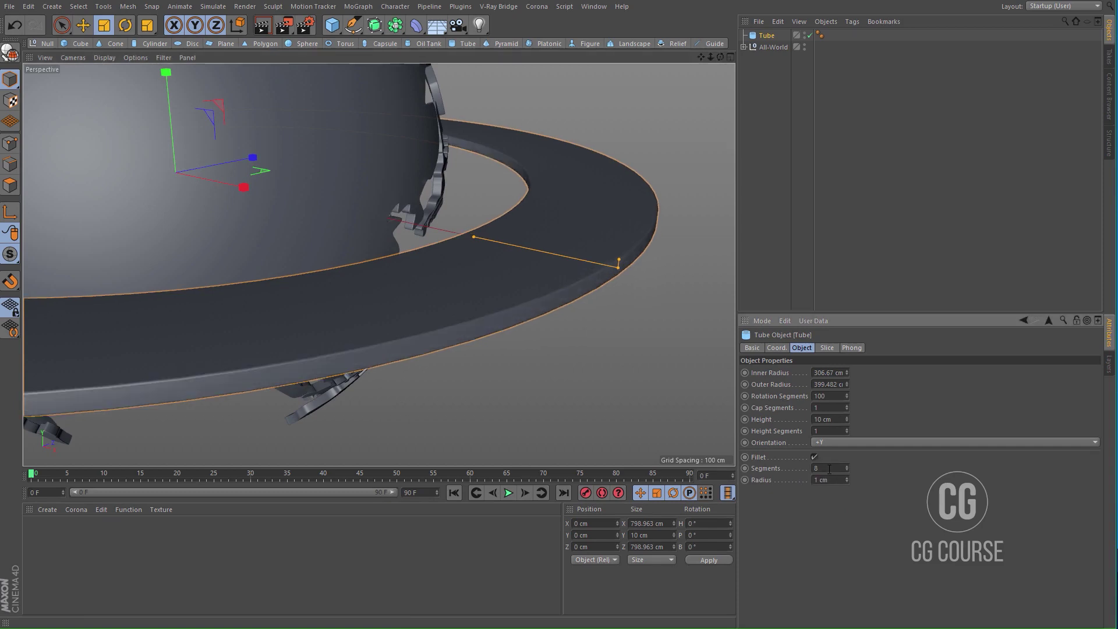
right_click_drag(499, 285, 460, 361, "alt")
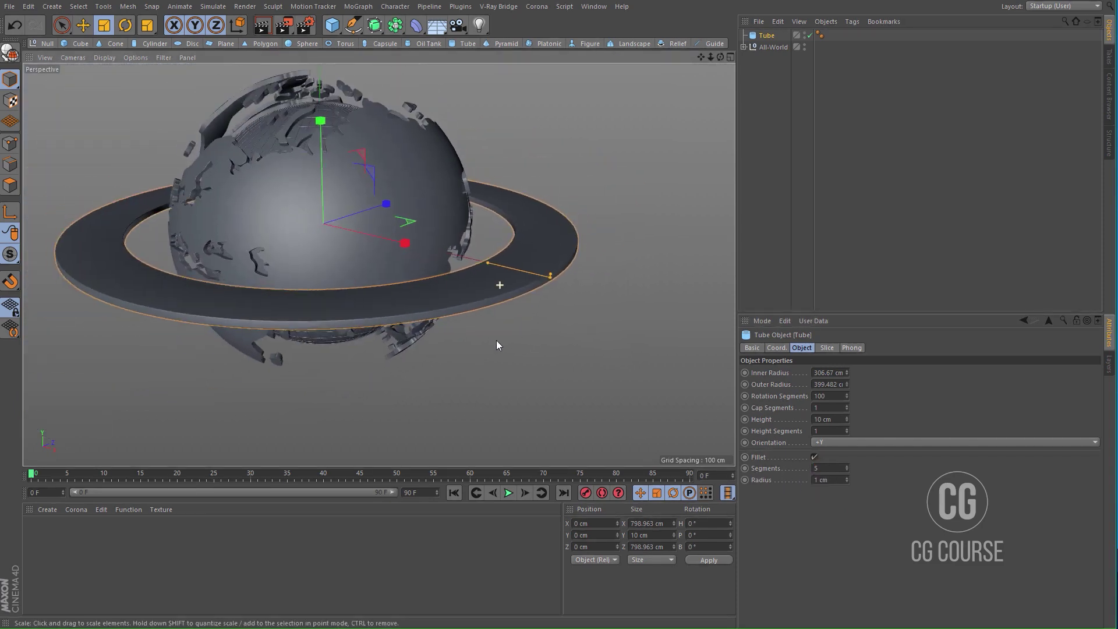
left_click(756, 239)
Step: Scale the Tube up uniformly to an outer radius of about 546 cm and an inner radius of about 420 cm
left_click_drag(480, 284, 434, 314, "alt")
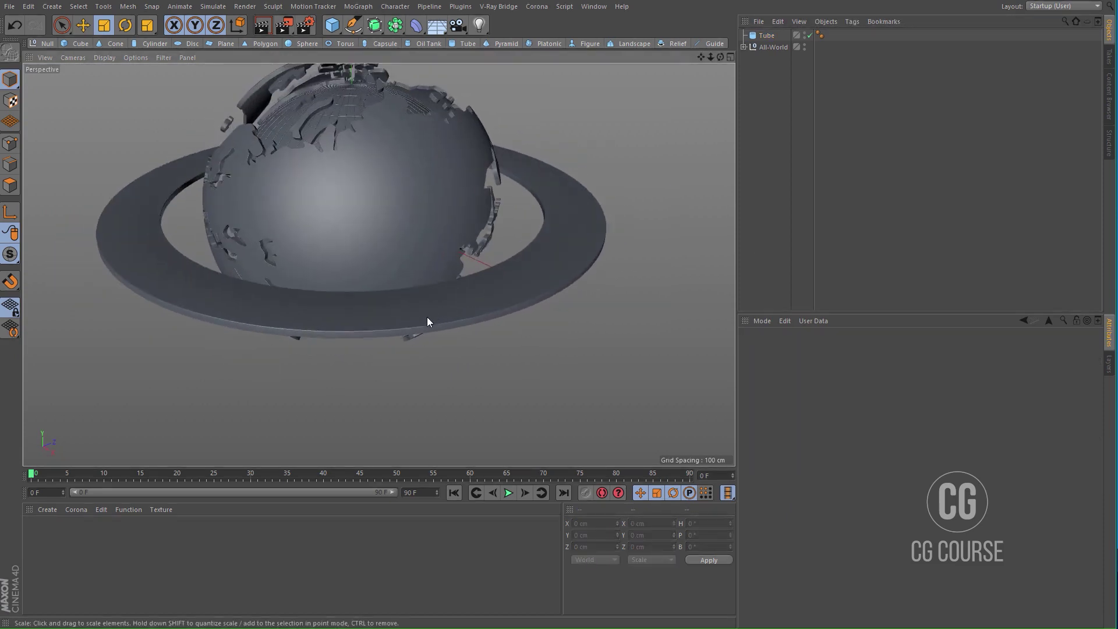
right_click_drag(434, 314, 426, 319, "alt")
left_click_drag(447, 302, 415, 265, "alt")
left_click(455, 303)
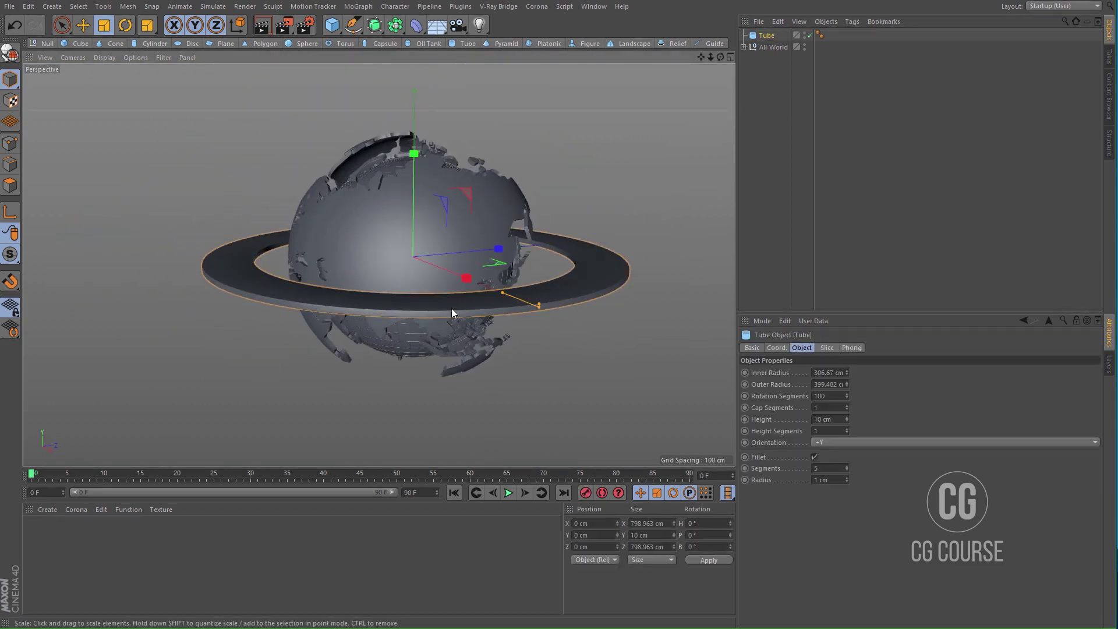
left_click_drag(448, 364, 627, 356)
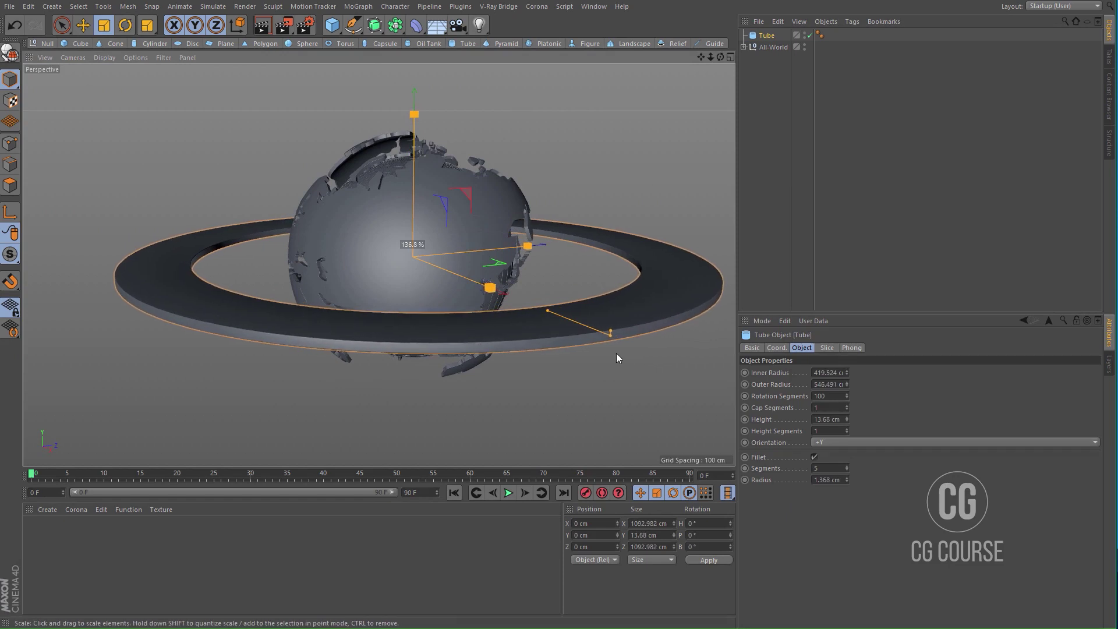
Step: Set the enlarged Tube's height to 10 cm
middle_click_drag(533, 321, 511, 303, "alt")
left_click_drag(509, 305, 531, 344, "alt")
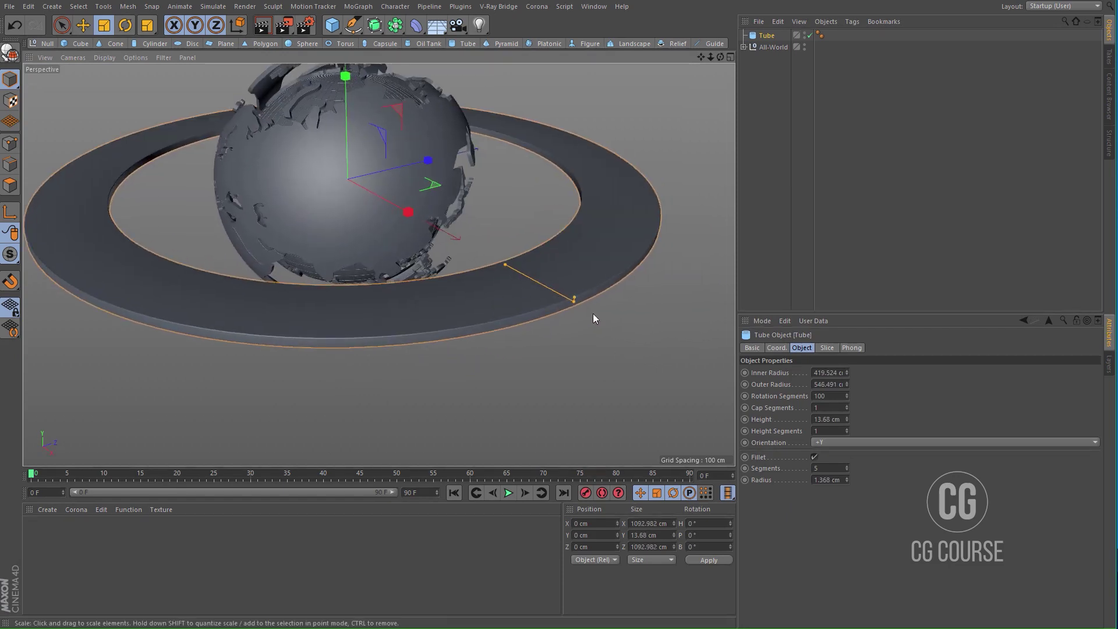
double_click(818, 419)
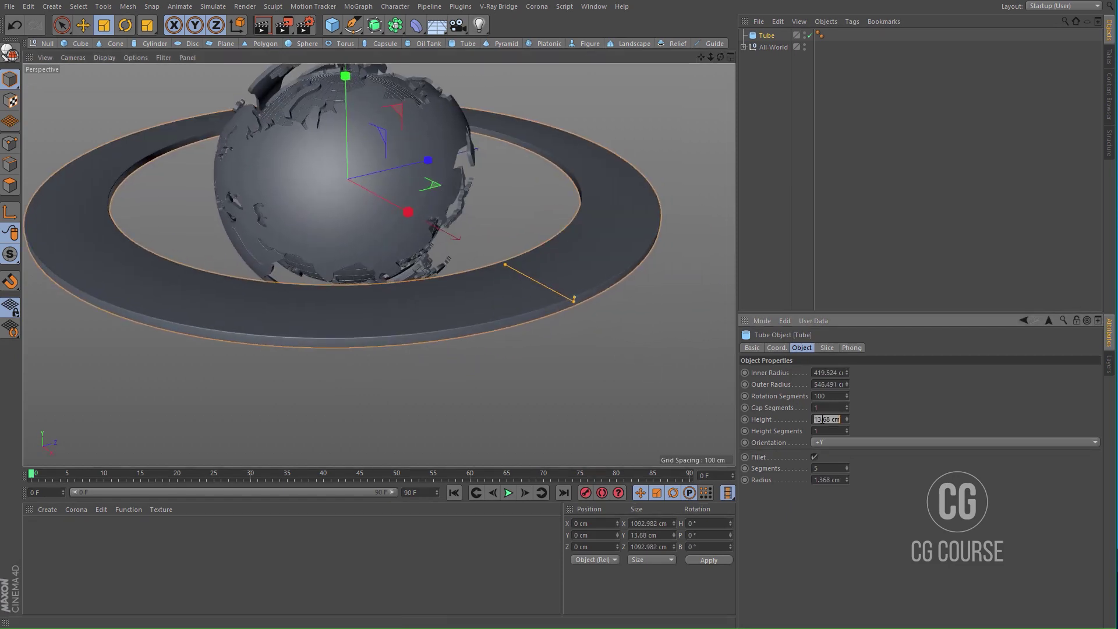
key("Return")
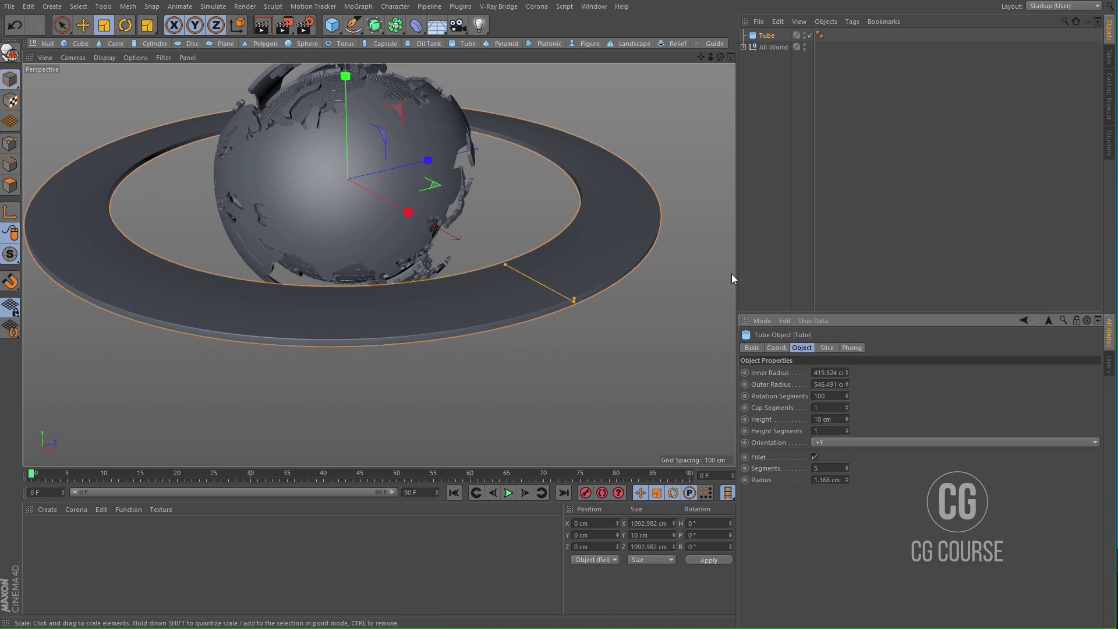
Step: Duplicate the Tube and raise the copy to about 15.9 cm in Y, just above the original ring
left_click_drag(604, 261, 582, 260, "alt")
left_click_drag(767, 37, 768, 33, "ctrl")
middle_click_drag(617, 223, 610, 228, "alt")
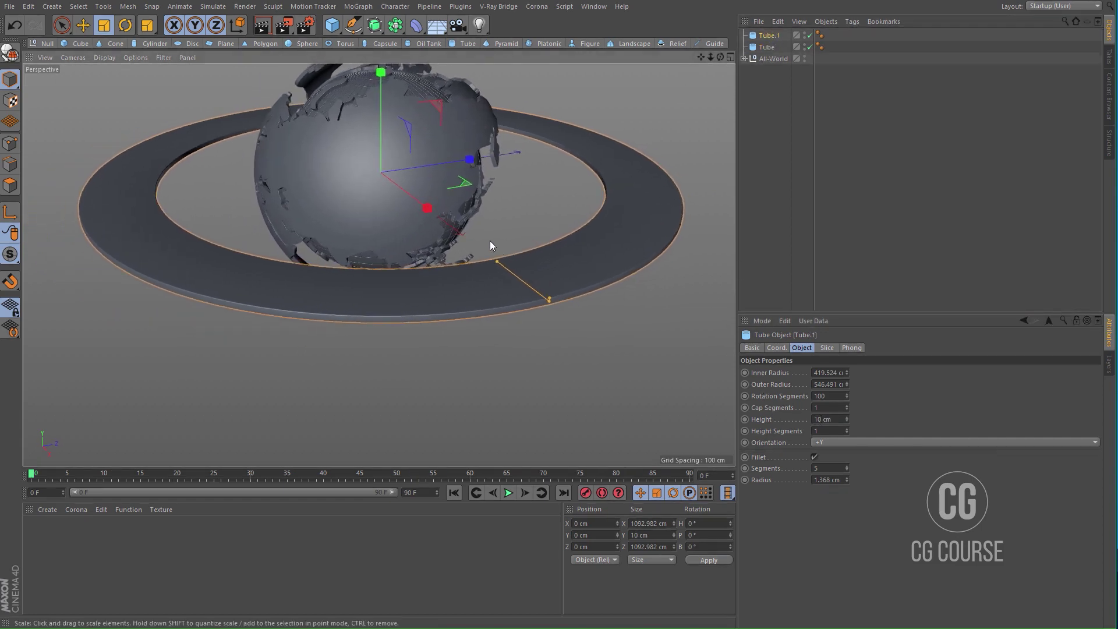
key("e")
left_click_drag(384, 120, 387, 113)
middle_click_drag(523, 186, 489, 202, "alt")
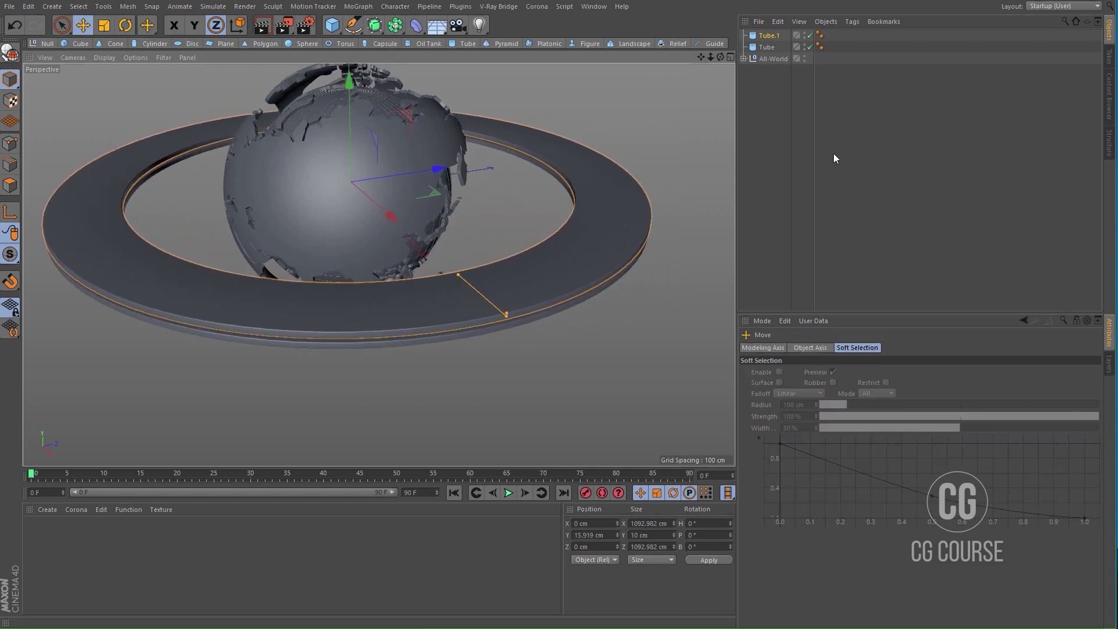
Step: Enable Slice on the upper ring, Tube.1, and narrow it by enlarging its inner radius to about 521 cm
left_click(764, 37)
left_click(827, 349)
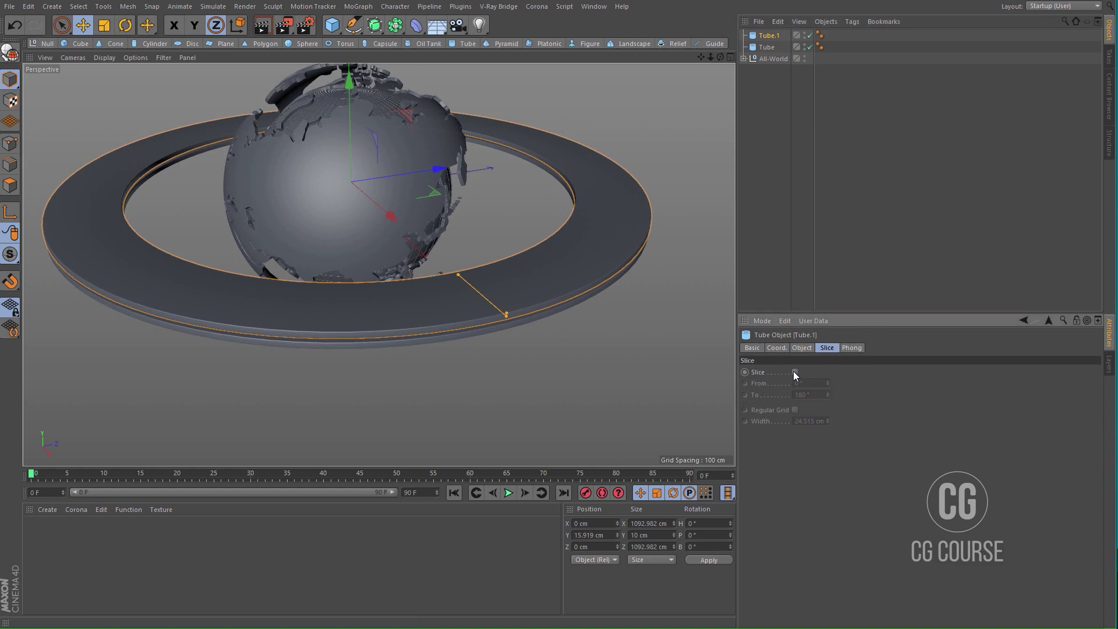
left_click(795, 372)
middle_click_drag(495, 299, 504, 321, "alt")
left_click_drag(450, 327, 500, 322, "alt")
right_click_drag(500, 322, 582, 289, "alt")
middle_click_drag(515, 324, 601, 444, "alt")
left_click_drag(601, 444, 595, 400, "alt")
middle_click_drag(595, 401, 438, 229, "alt")
Step: Set Tube.1's height to 5 cm and start its slice from 46° to shorten the arc
left_click(803, 351)
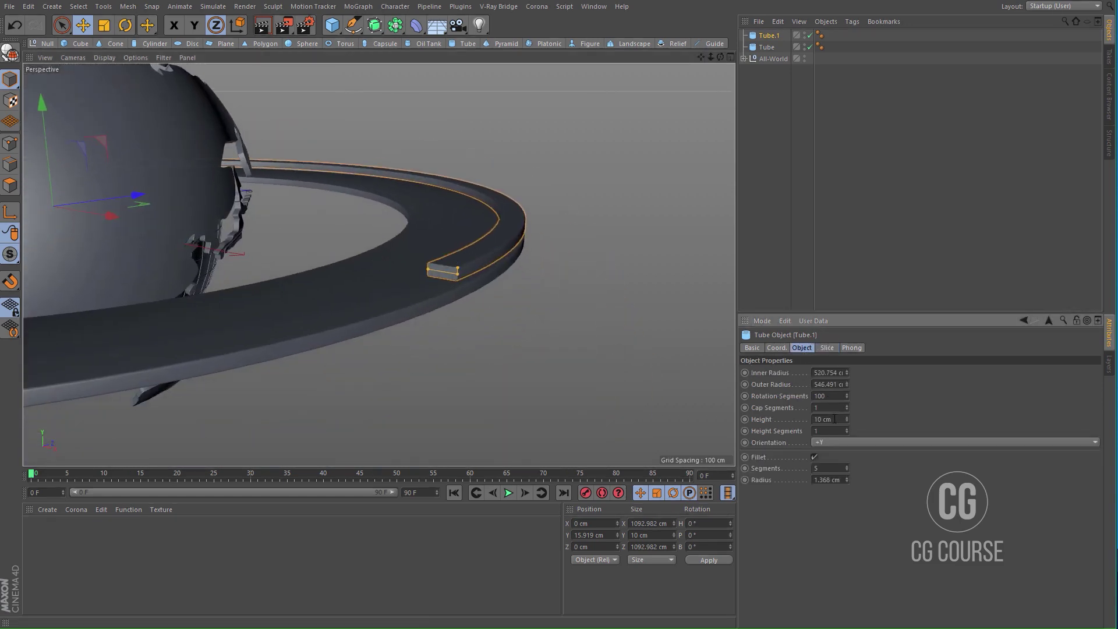
key("Return")
right_click_drag(453, 279, 536, 215, "alt")
left_click_drag(478, 295, 436, 292, "alt")
right_click_drag(435, 291, 391, 272, "alt")
left_click_drag(390, 271, 410, 378, "alt")
right_click_drag(364, 277, 371, 317, "alt")
left_click(826, 348)
left_click_drag(827, 383, 828, 352)
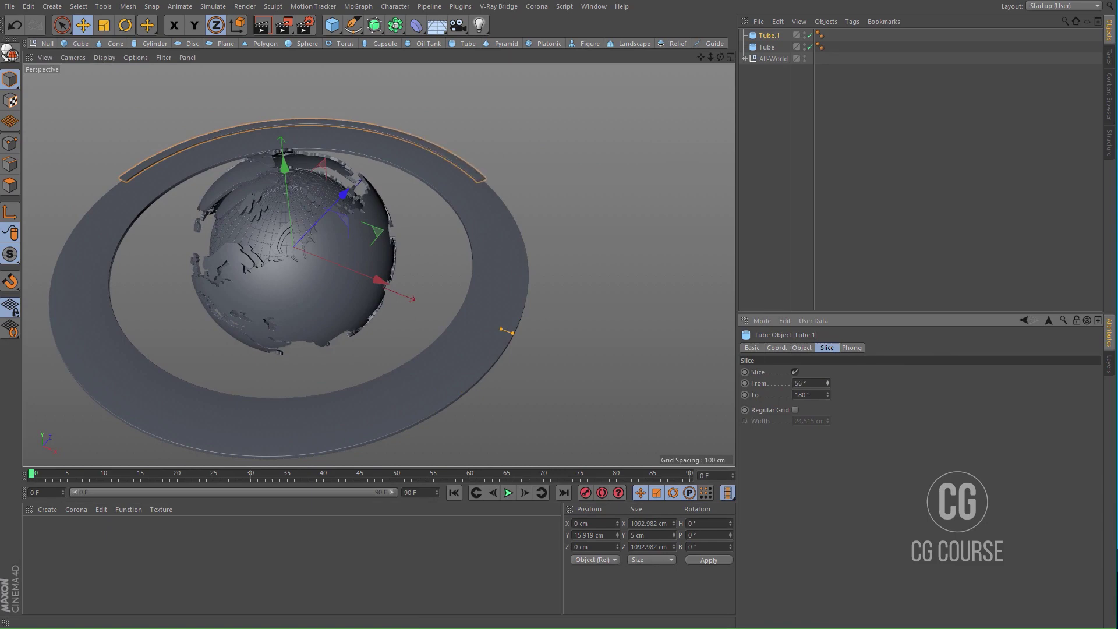
scroll(501, 206, "up", 6)
left_click_drag(495, 254, 396, 227, "alt")
Step: Show the Front view full size and frame the globe with both rings
middle_click(532, 458)
middle_click(466, 362)
right_click_drag(355, 275, 411, 242, "alt")
middle_click_drag(445, 255, 450, 280, "alt")
right_click_drag(431, 288, 373, 315, "alt")
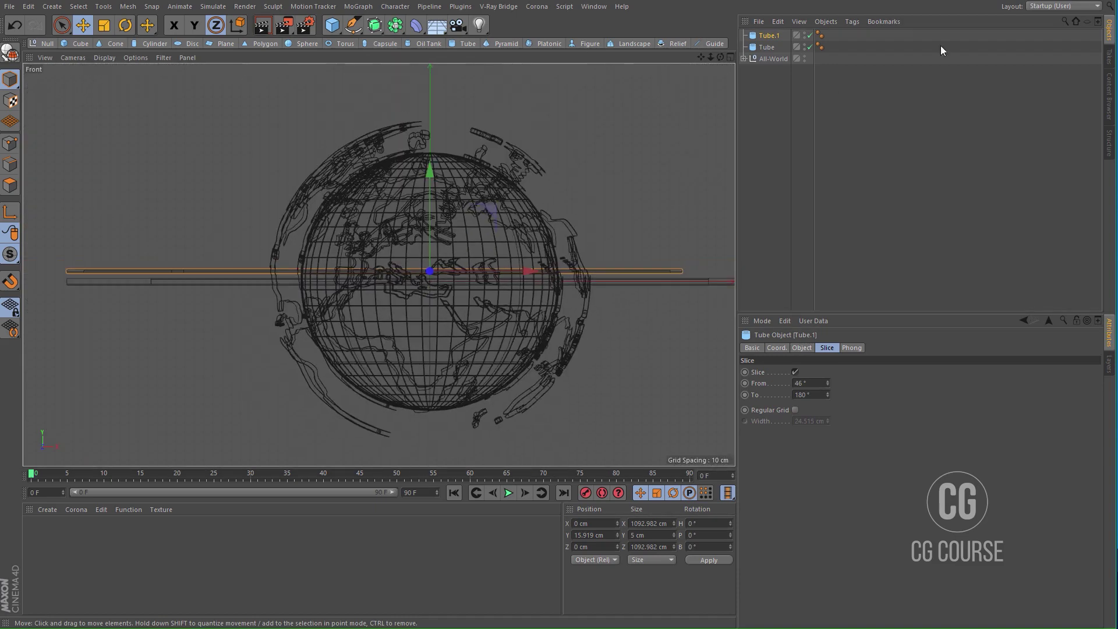
Step: Hide the All-World group and lower the upper ring, Tube.1, to about 8.2 cm in Y
left_click(804, 60, "alt")
left_click(805, 61, "alt")
right_click_drag(448, 268, 513, 205, "alt")
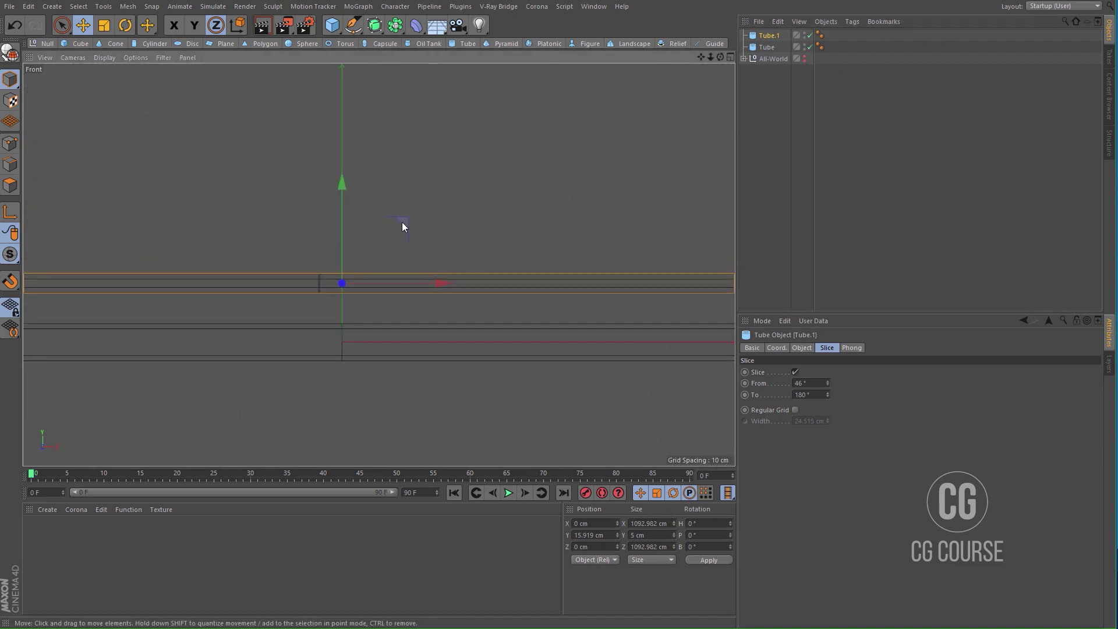
left_click_drag(344, 218, 342, 247)
Step: Set Tube.1's height to 3 cm and lower it to about 7.1 cm in Y, close to the main ring's upper face
left_click(792, 349)
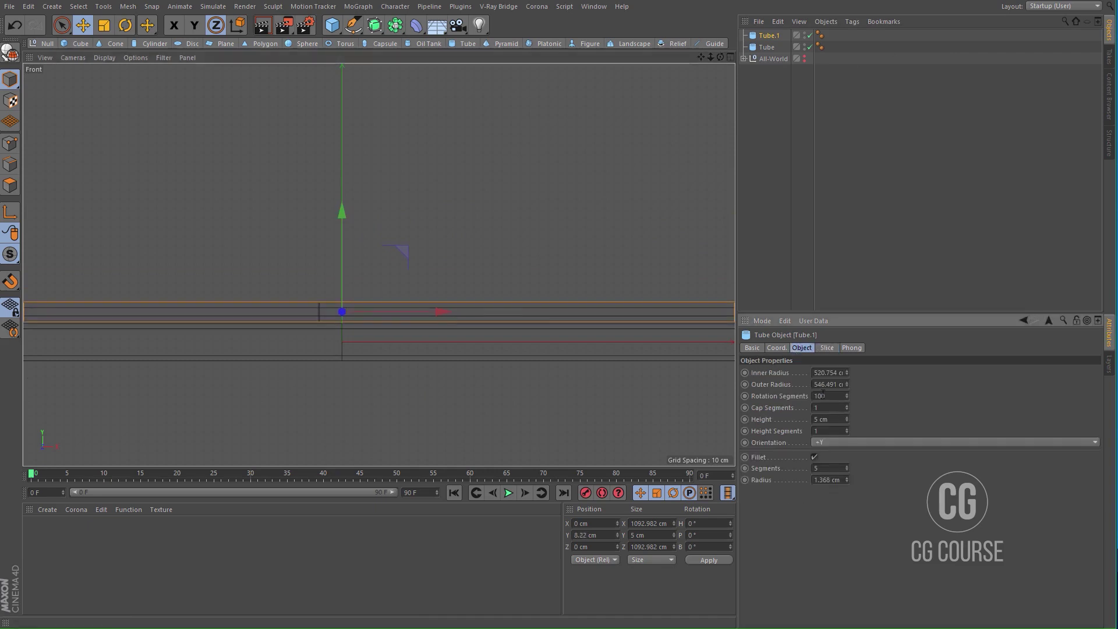
type("3")
key("Return")
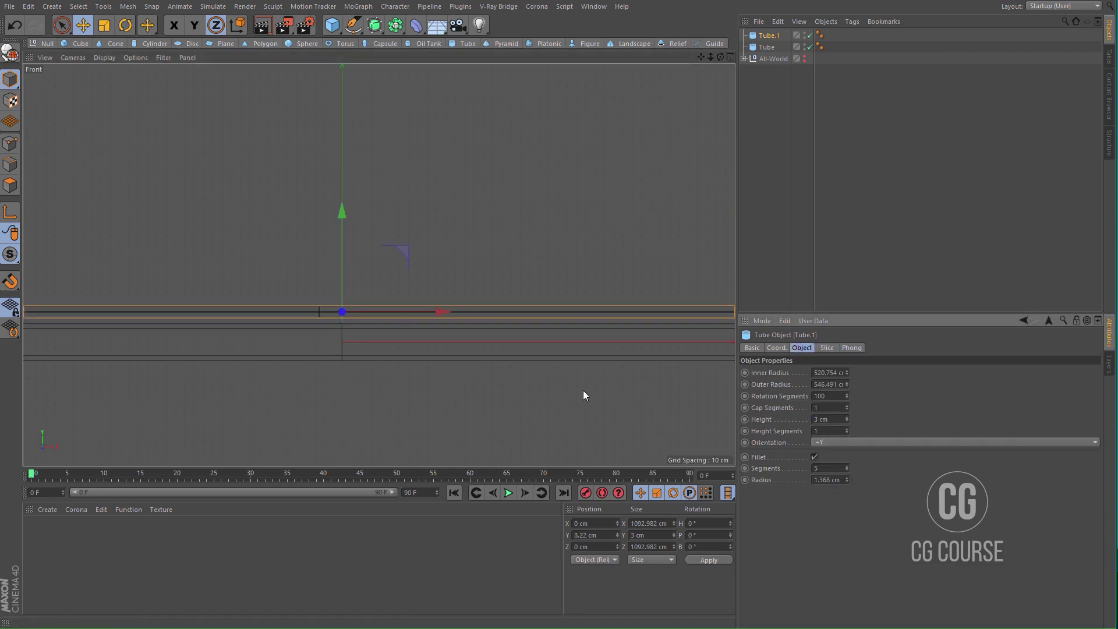
left_click_drag(341, 242, 341, 246)
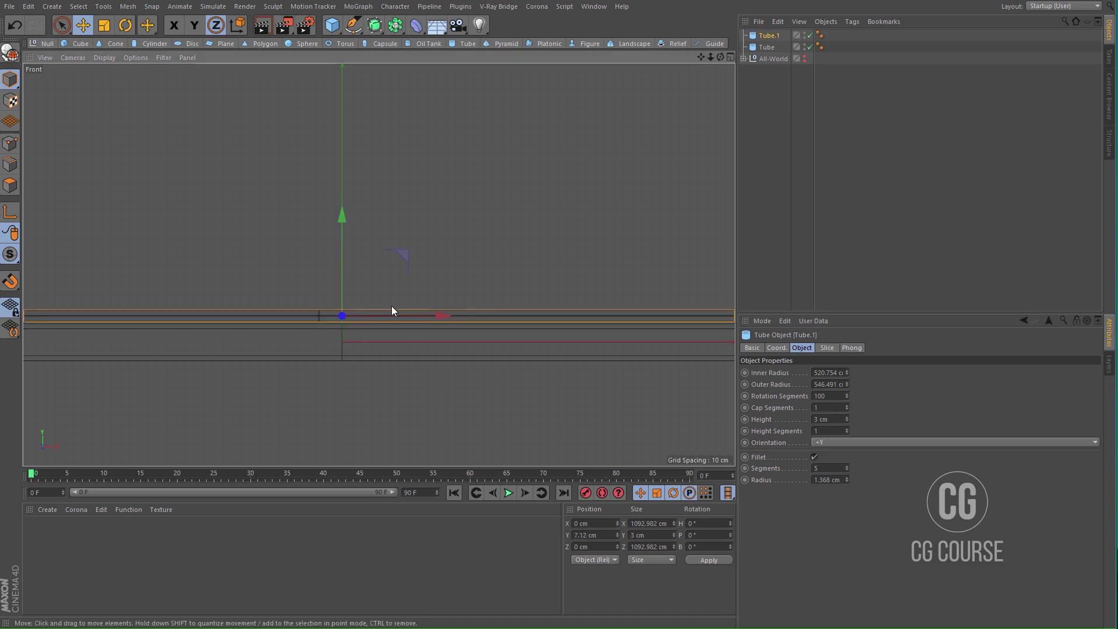
Step: In the Perspective view, duplicate Tube.1 and scale the copy uniformly down to about 1025 cm across
middle_click(375, 298)
middle_click(272, 199)
scroll(424, 256, "down", 5)
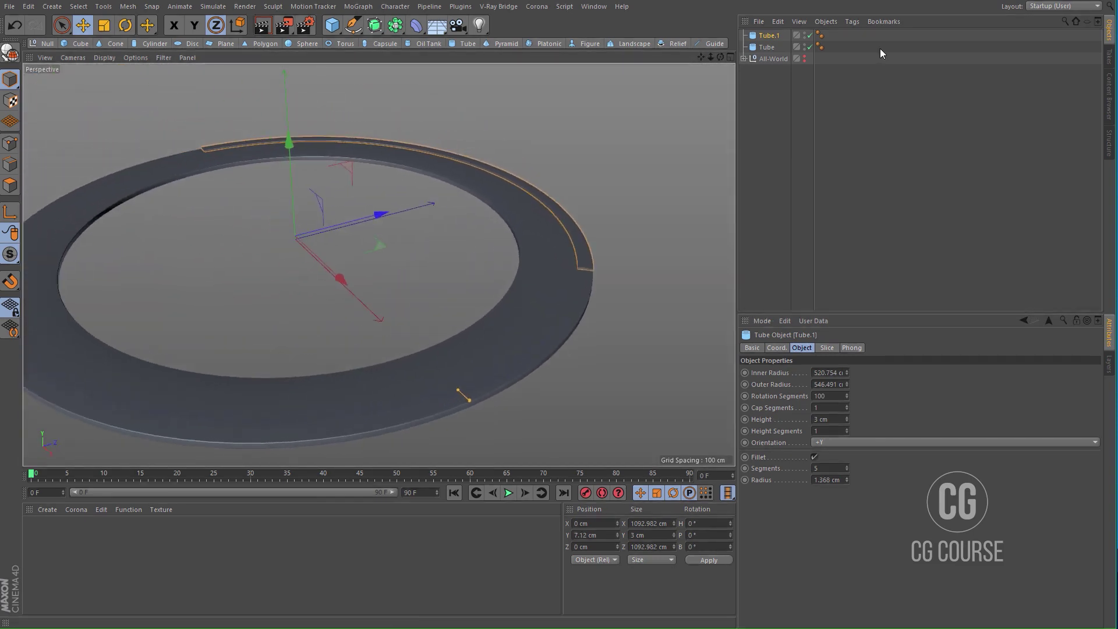
key("ctrl+c")
key("ctrl+v")
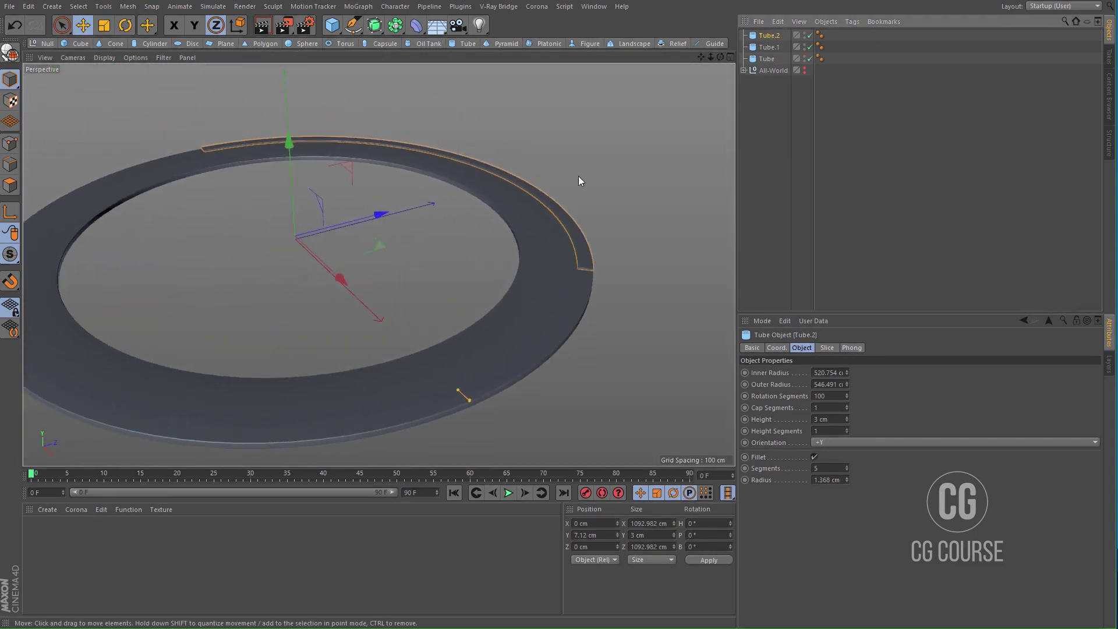
key("t")
left_click_drag(586, 176, 554, 180)
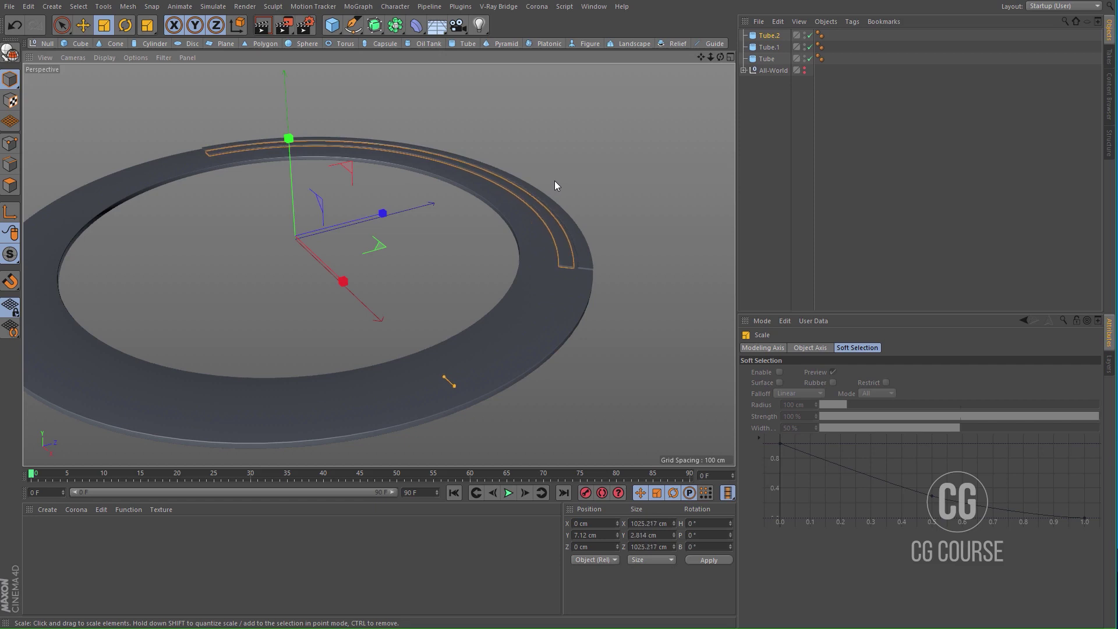
Step: Narrow the new arc, Tube.2, by enlarging its inner radius to about 496 cm
scroll(602, 236, "up", 5)
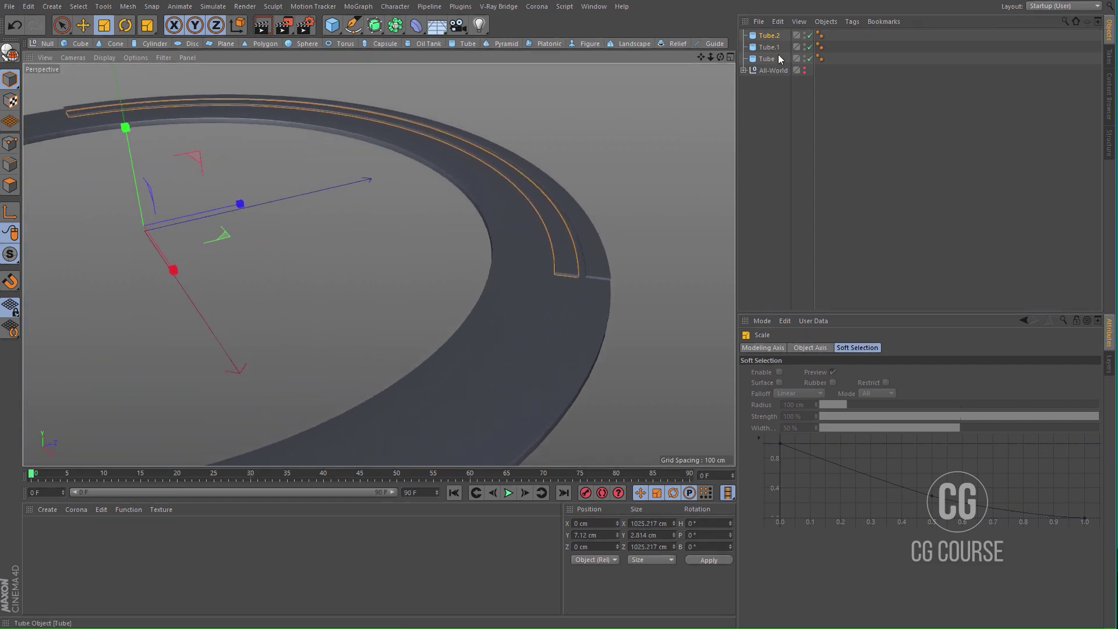
left_click(772, 38)
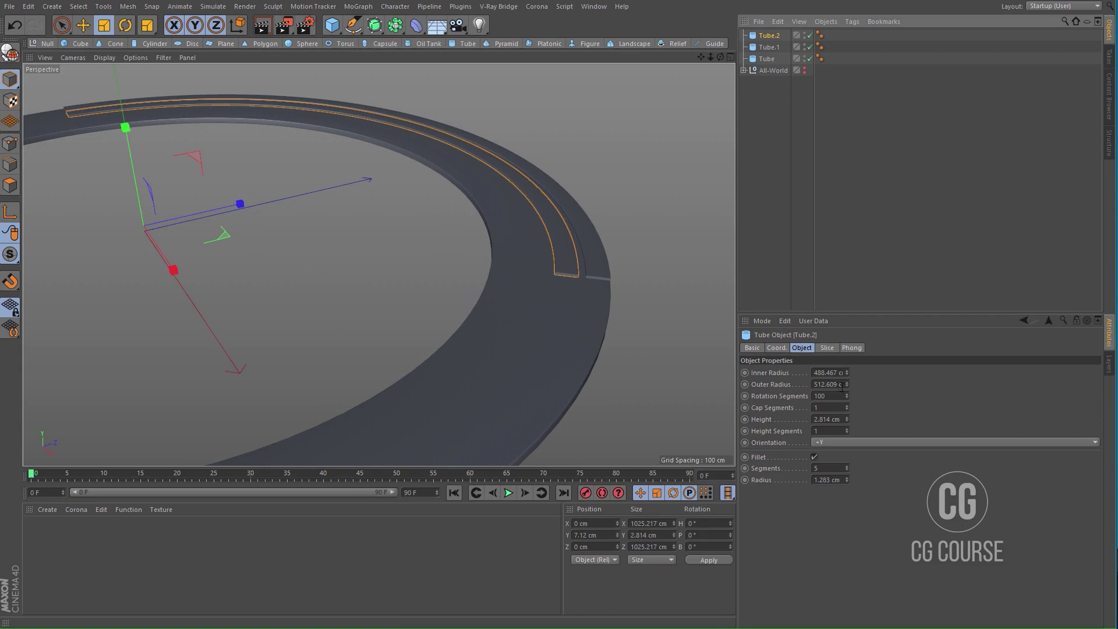
left_click_drag(847, 372, 846, 357)
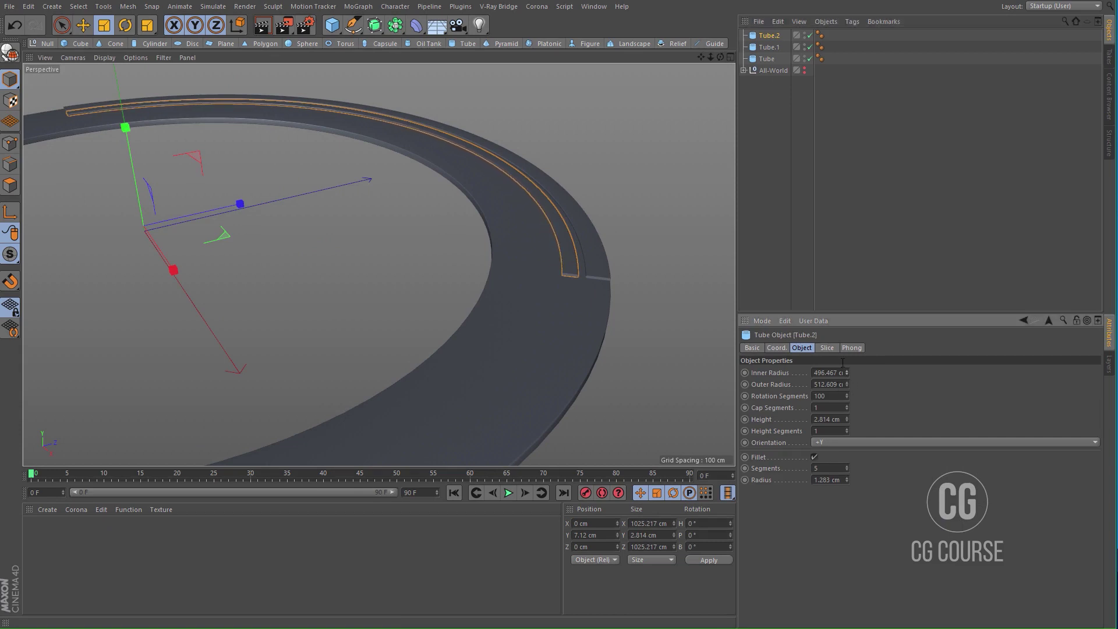
Step: Duplicate Tube.2, scale the copy down to about 939 cm across and widen it with an inner radius of about 430 cm
key("ctrl+c")
key("ctrl+v")
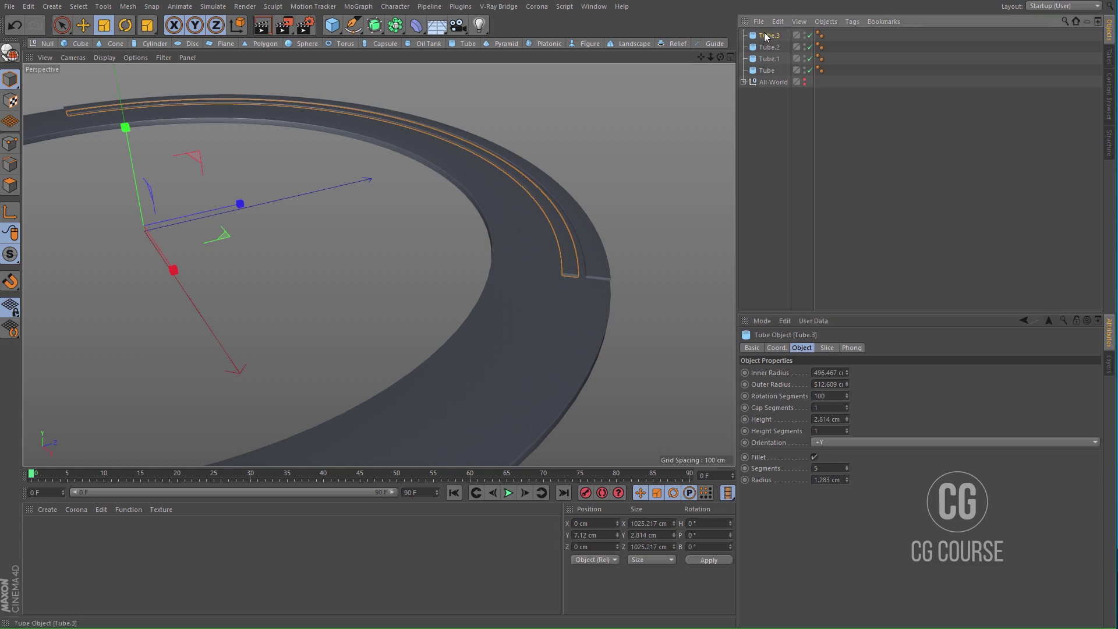
left_click_drag(627, 123, 586, 132)
left_click_drag(847, 373, 847, 387)
scroll(509, 294, "down", 3)
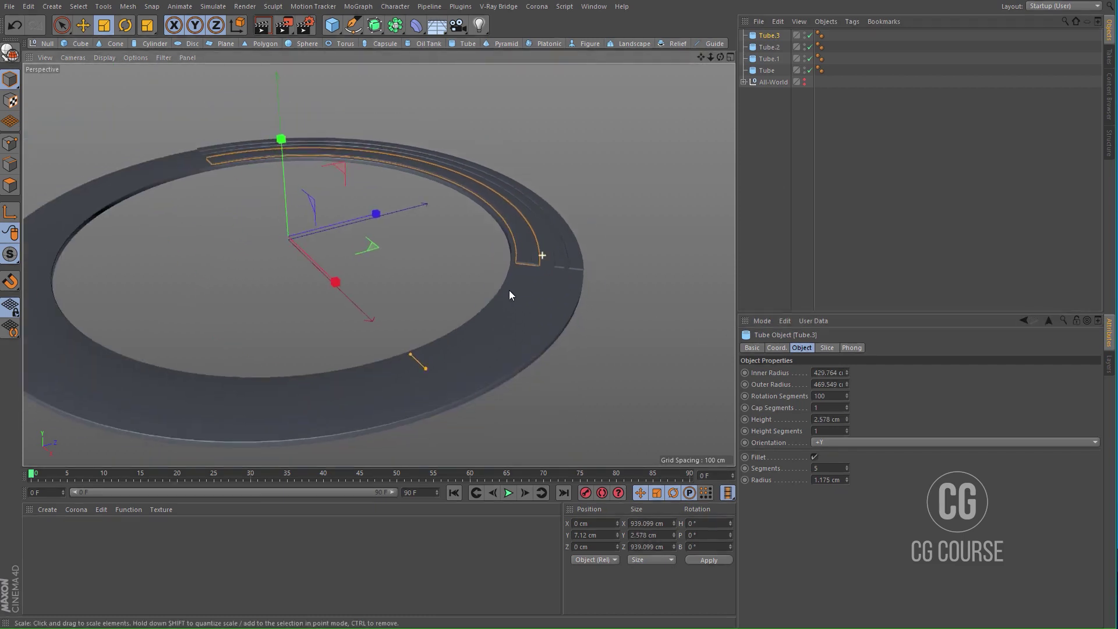
Step: Set Tube.3's slice from -7° to 197° and Tube.2's slice from -27° to 141° to stagger the arcs
left_click(835, 349)
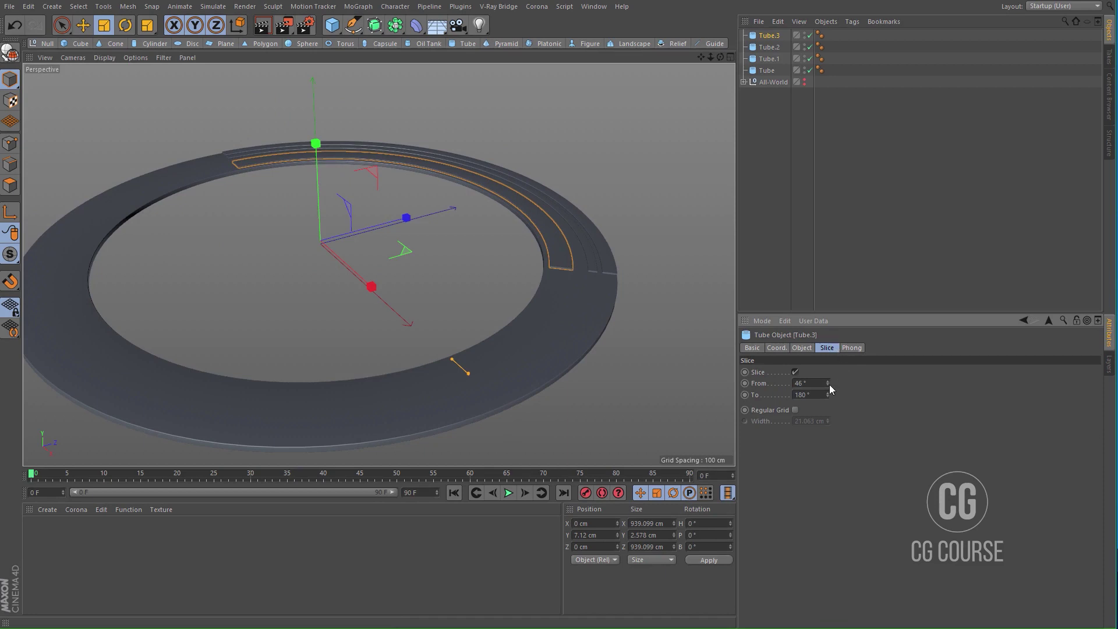
left_click_drag(828, 383, 827, 408)
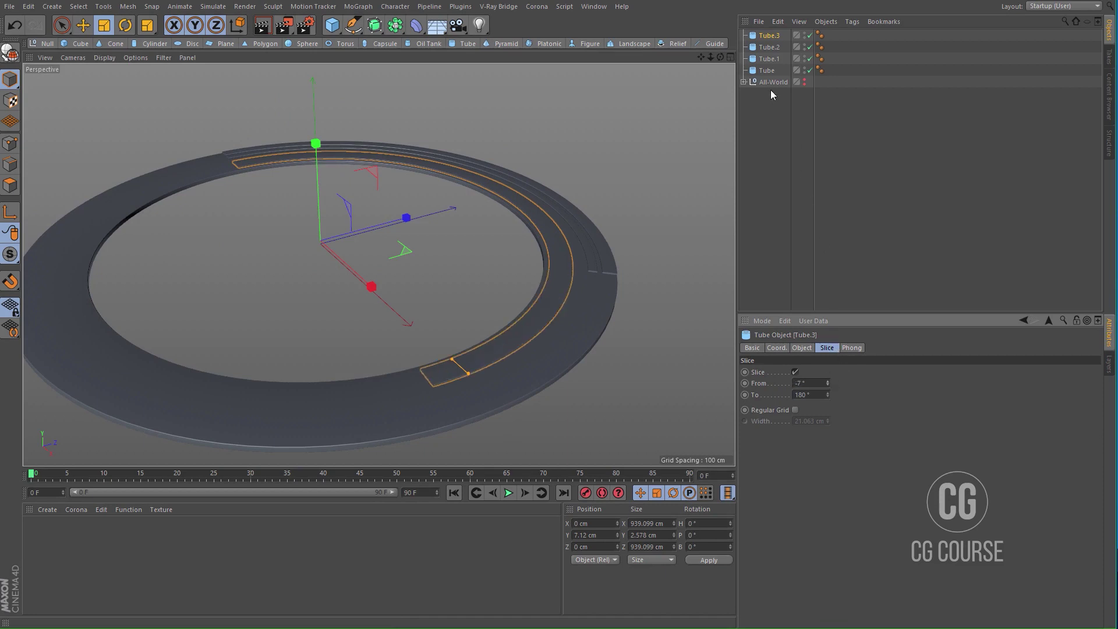
left_click(769, 47)
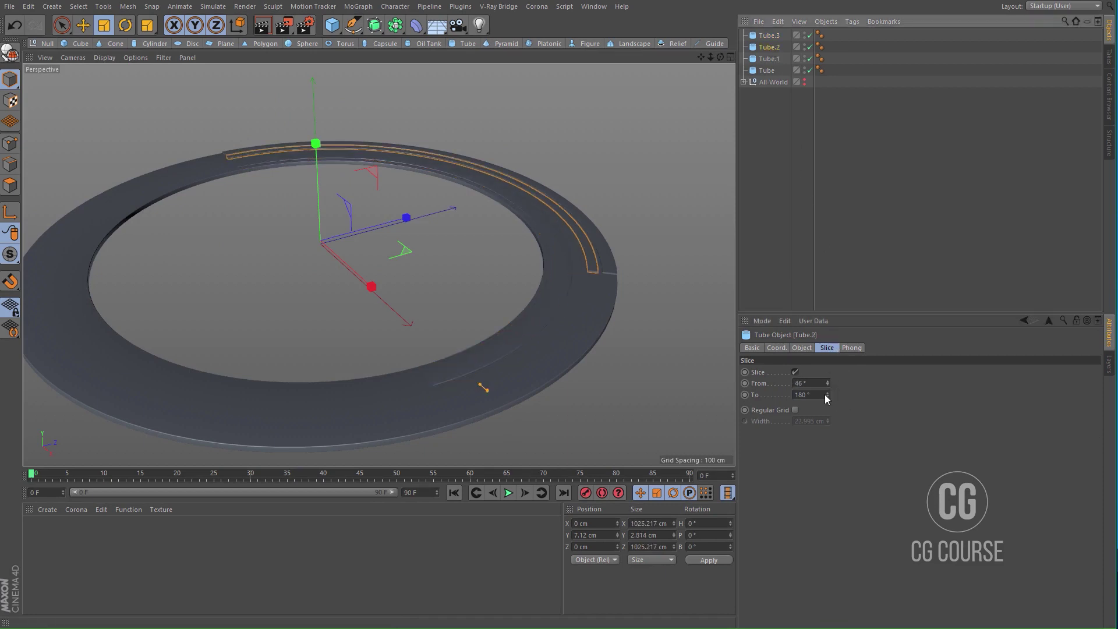
left_click(822, 395)
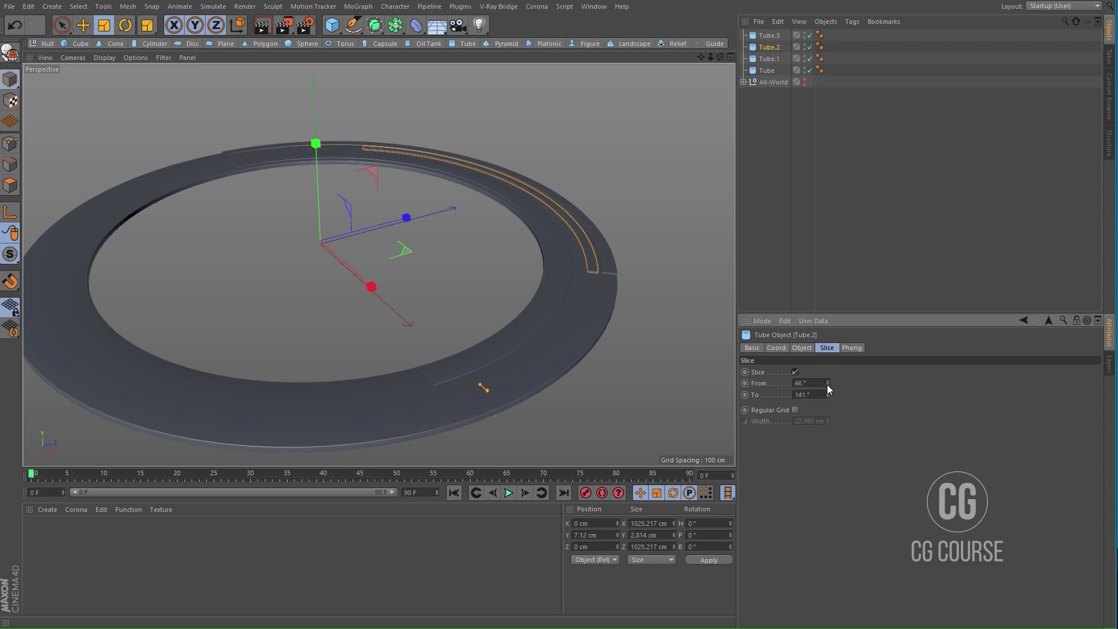
left_click_drag(827, 383, 827, 409)
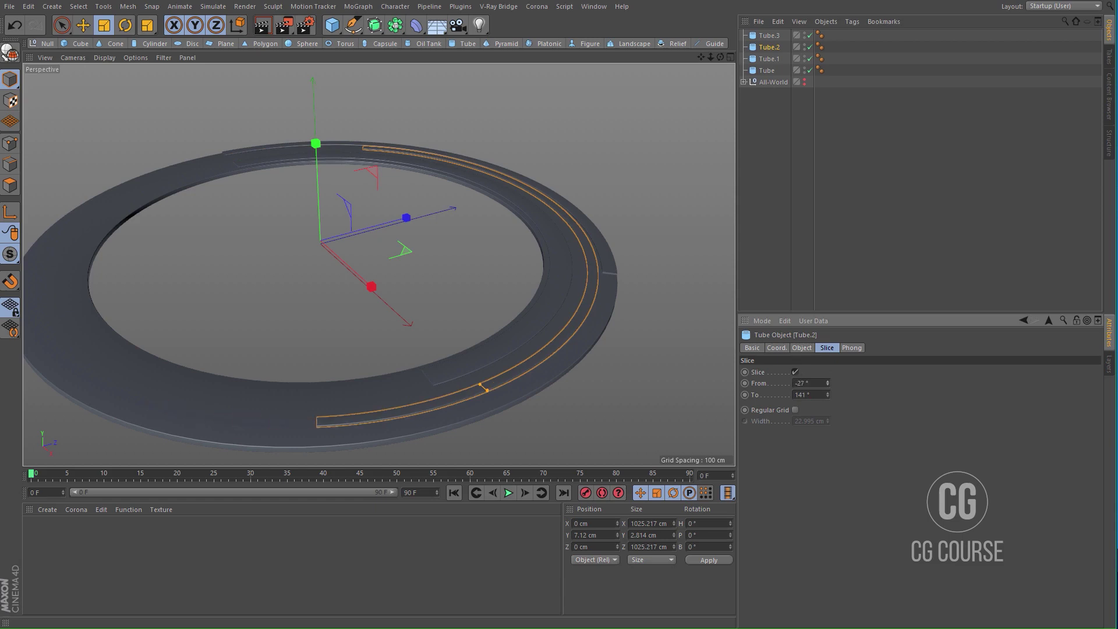
left_click(768, 35)
left_click_drag(826, 391, 827, 389)
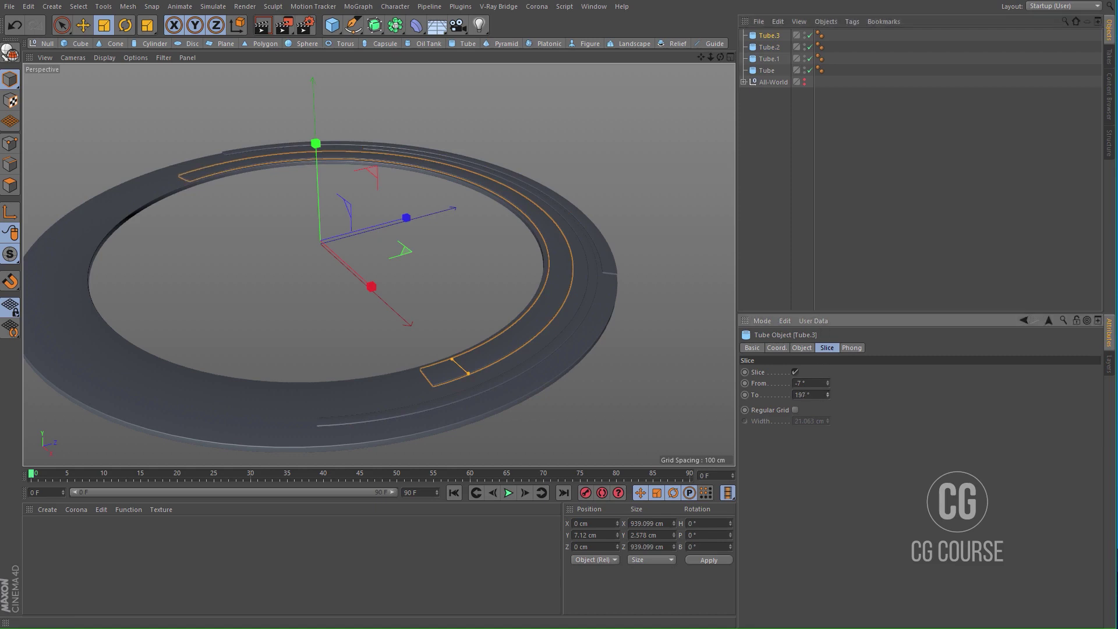
Step: Show the All-World group again and render a preview of the globe with its stepped rings
left_click(760, 269)
left_click_drag(550, 283, 419, 298, "alt")
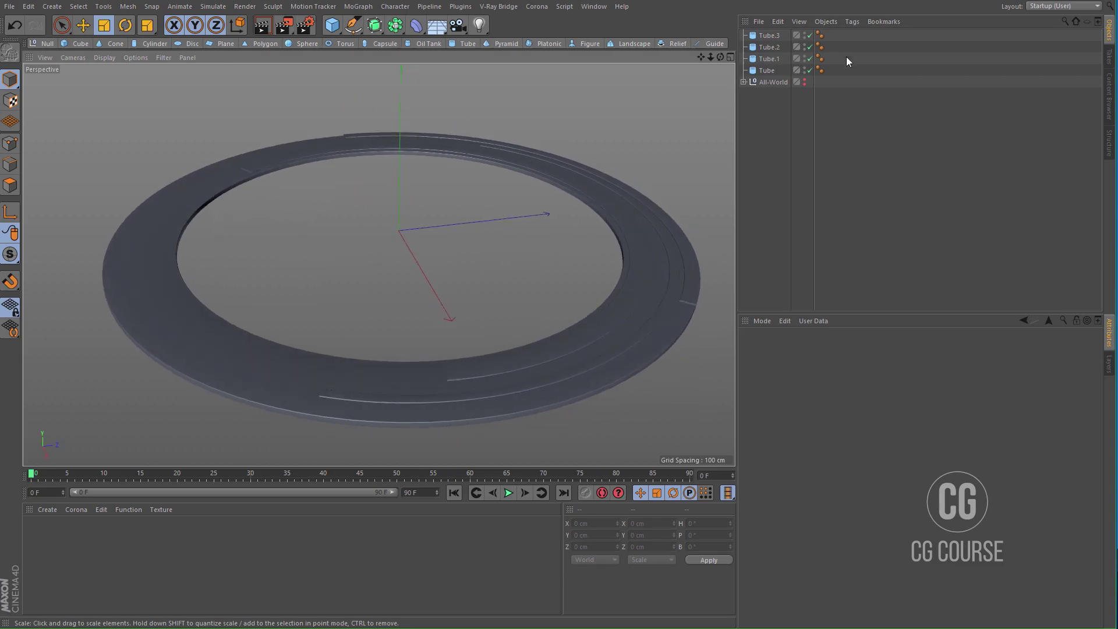
left_click(804, 82)
left_click_drag(536, 259, 429, 256, "alt")
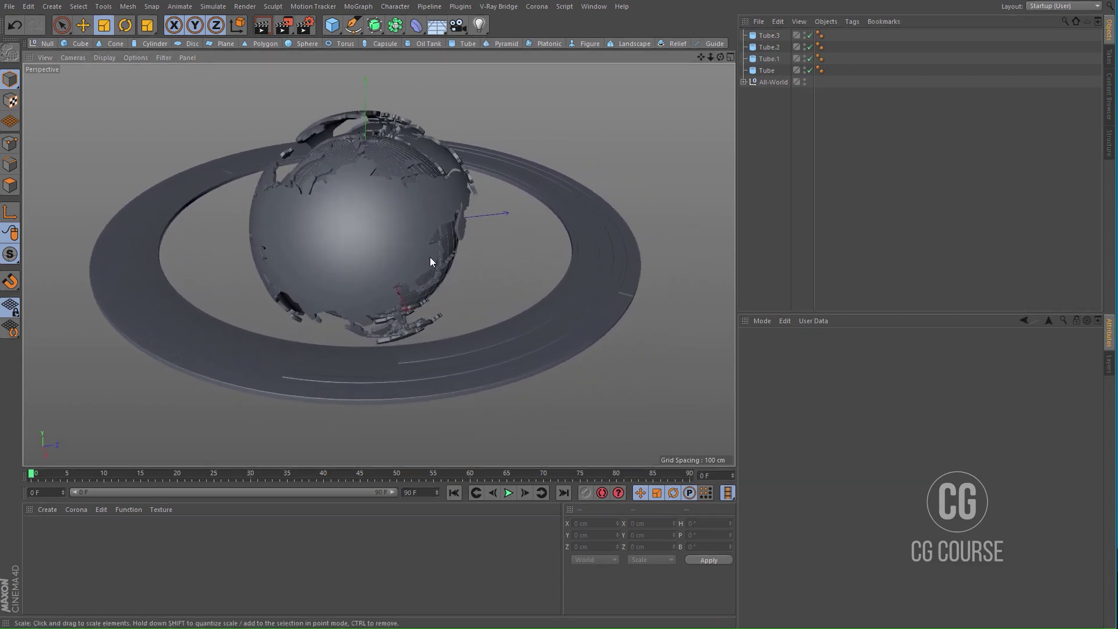
key("shift+r")
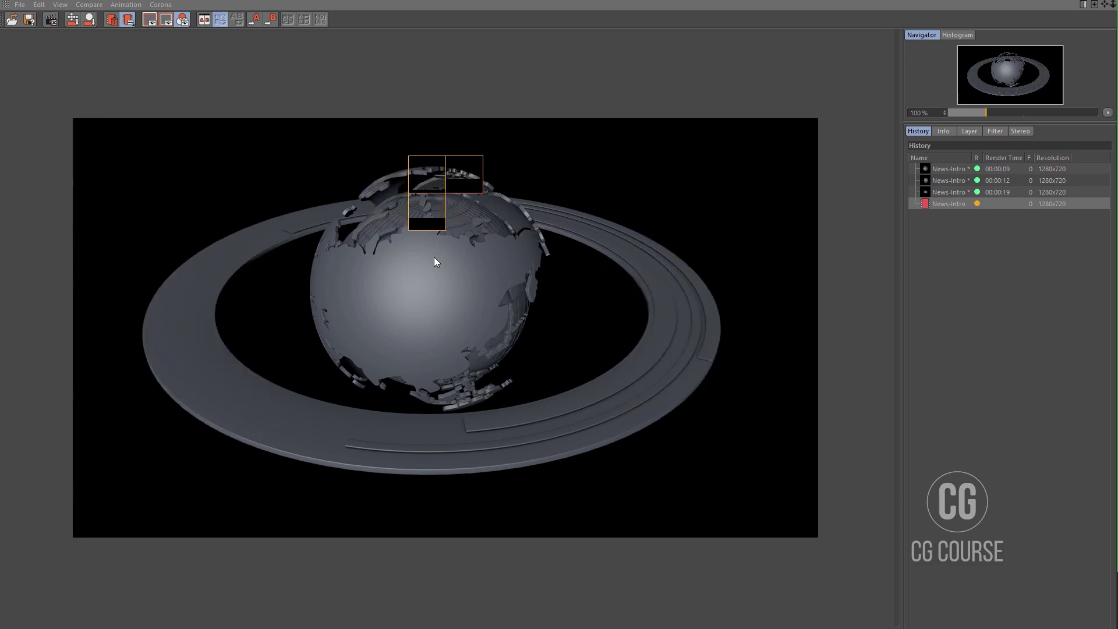
left_click(1108, 3)
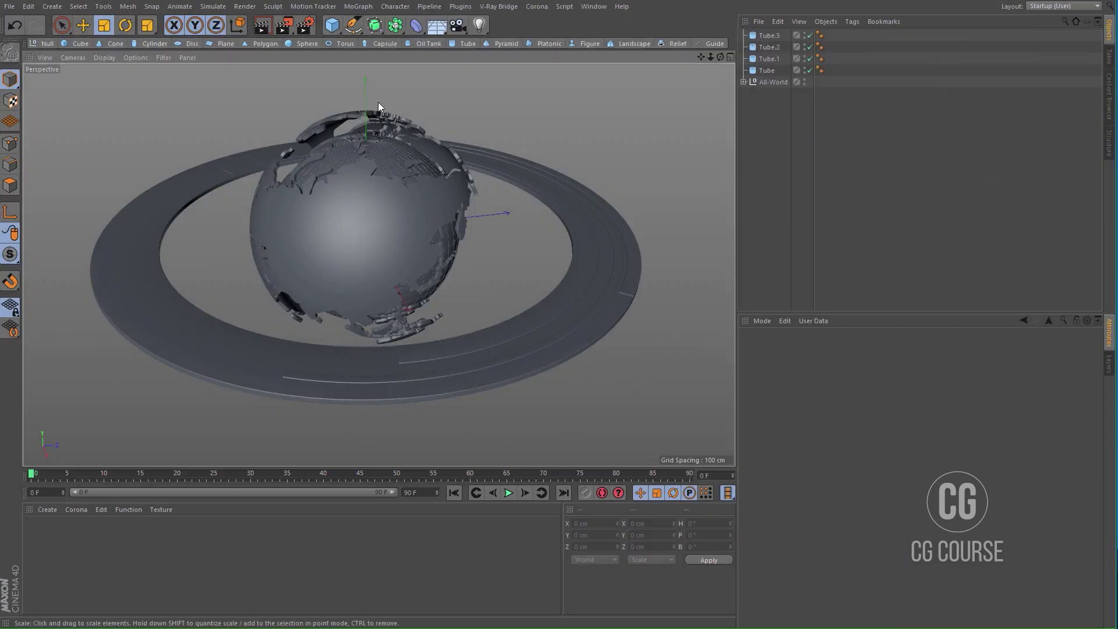
Step: Add a Torus around the globe and, in the Top view, scale it uniformly up to about 616 cm across
left_click(344, 44)
middle_click(448, 231)
middle_click(592, 174)
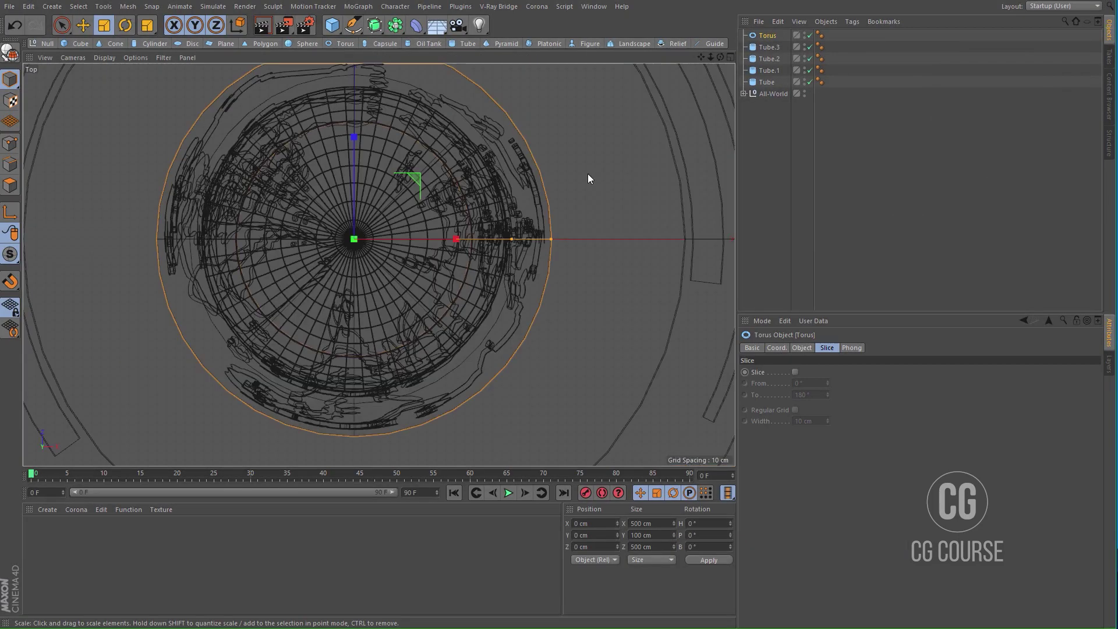
scroll(499, 239, "down", 3)
left_click_drag(482, 267, 611, 264)
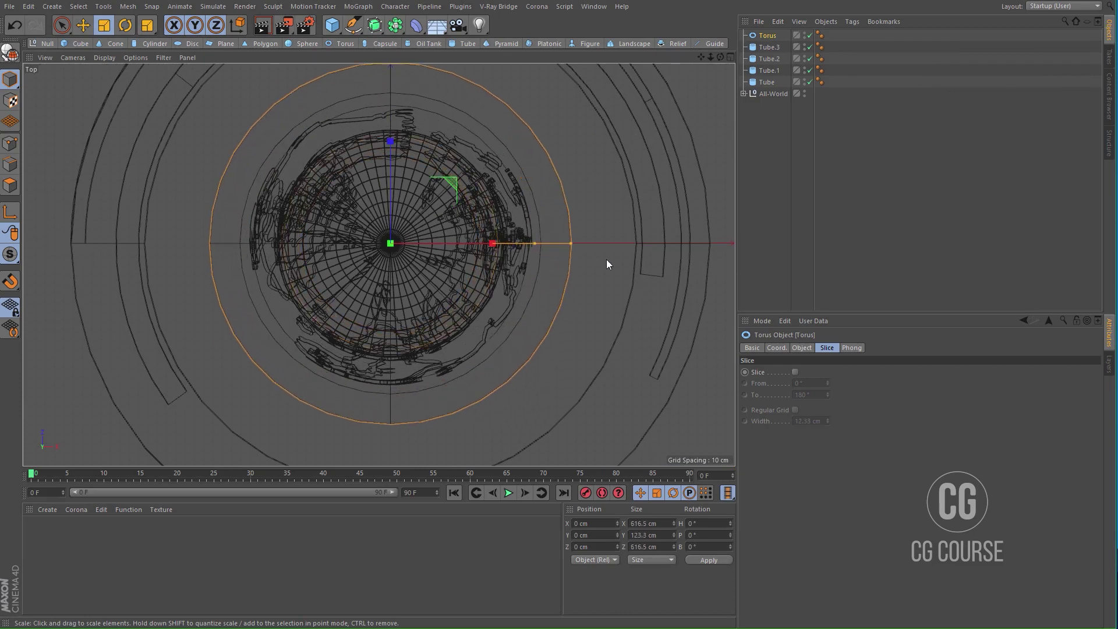
Step: Thin the torus to a pipe radius of about 3.75 cm with a ring radius of about 258 cm, and check it in Perspective
left_click(502, 245)
left_click_drag(565, 250, 534, 253)
middle_click(535, 253)
middle_click(348, 219)
scroll(366, 225, "up", 2)
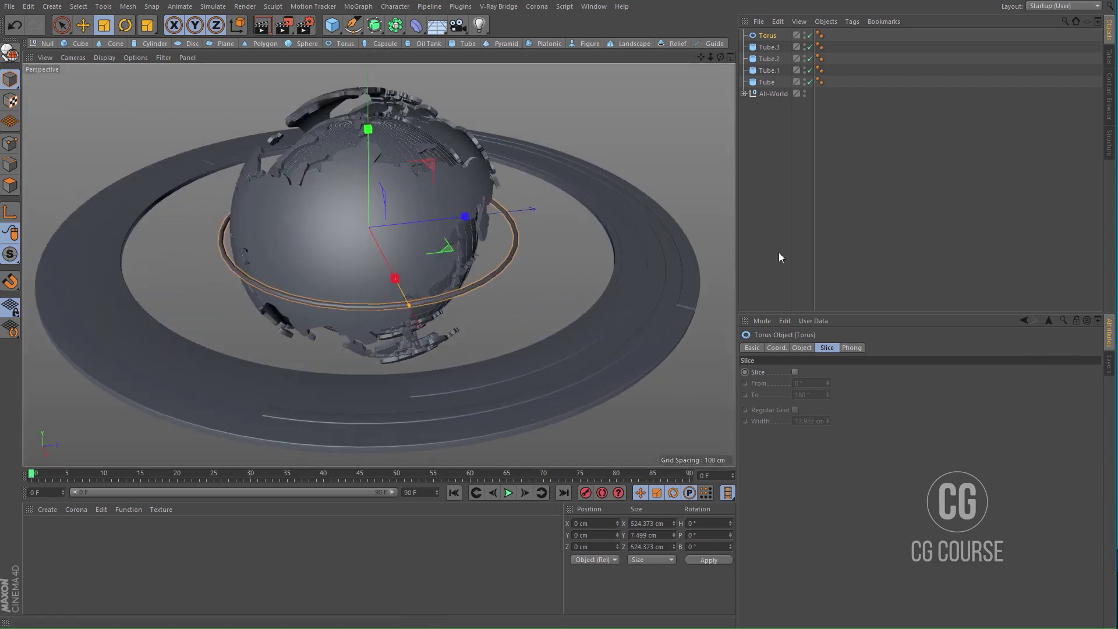
Step: Set the torus's pipe radius to 1 cm and its ring segments to 100
left_click(800, 348)
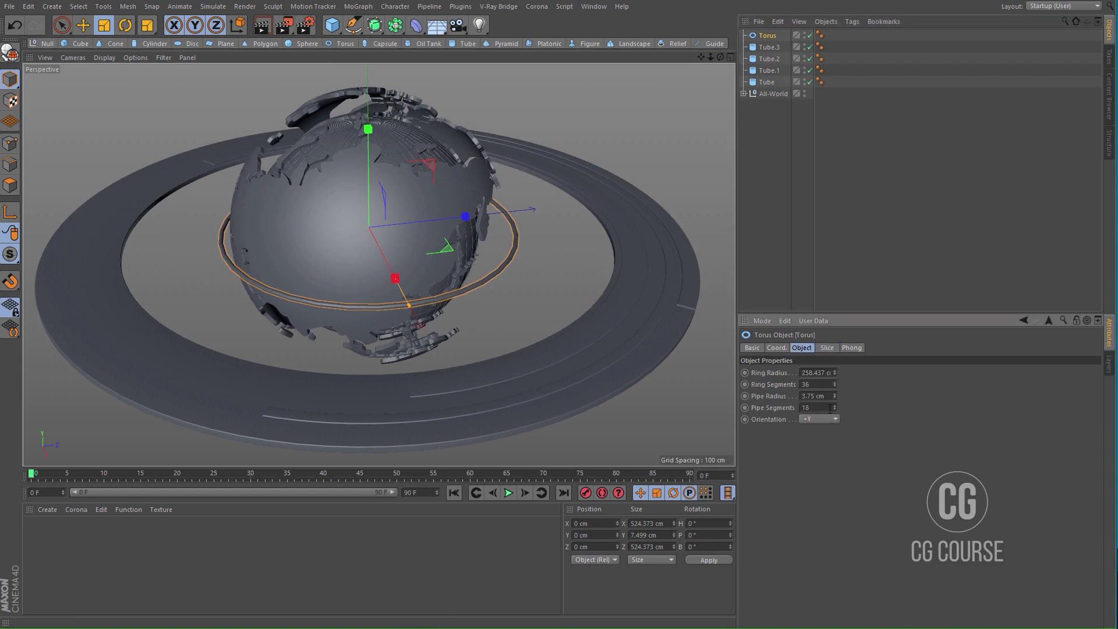
type("1")
key("Return")
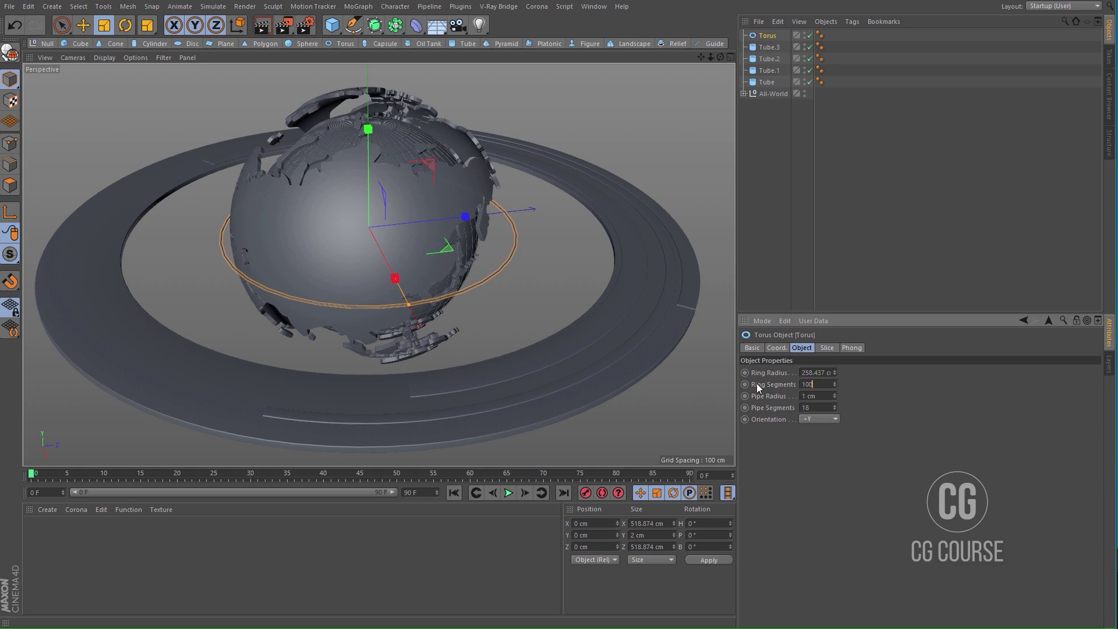
scroll(435, 282, "up", 4)
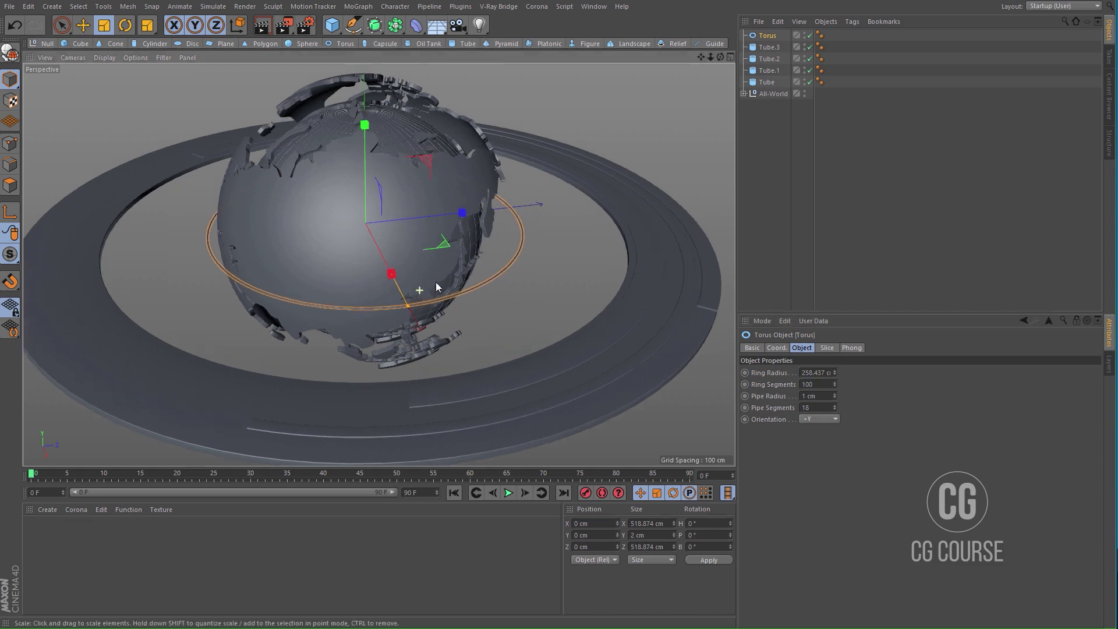
left_click_drag(435, 305, 427, 302, "alt")
Step: Duplicate the Torus and enable Slice on the copy, Torus.1
left_click_drag(770, 37, 770, 33, "ctrl")
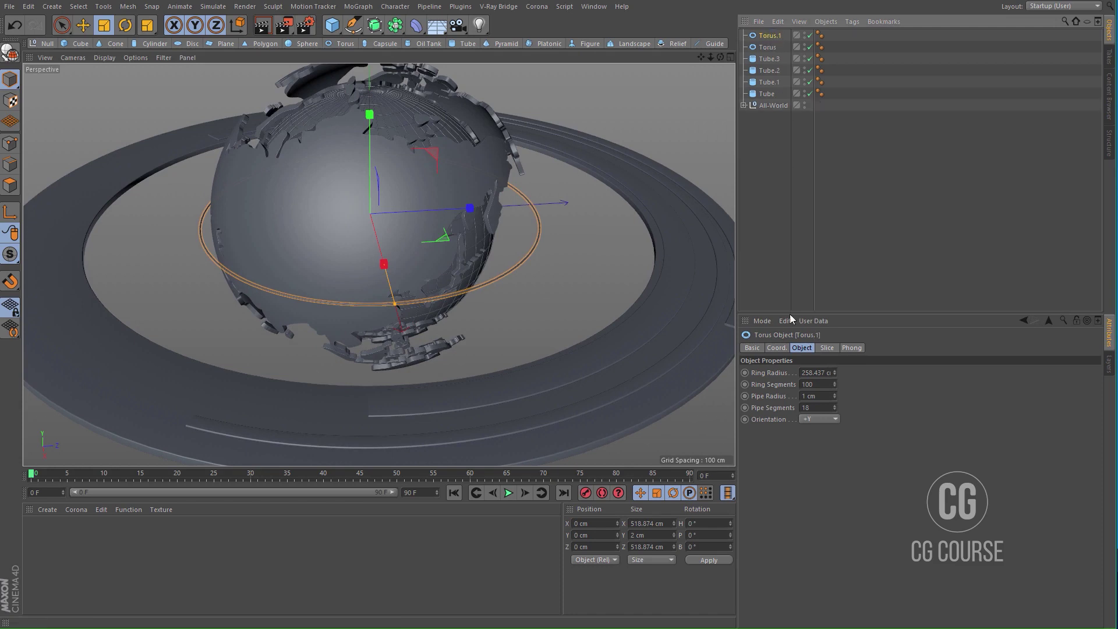
left_click(826, 347)
left_click(795, 371)
Step: Thicken Torus.1 by trying a 2 cm pipe radius, and settle on 1.5 cm
left_click(802, 348)
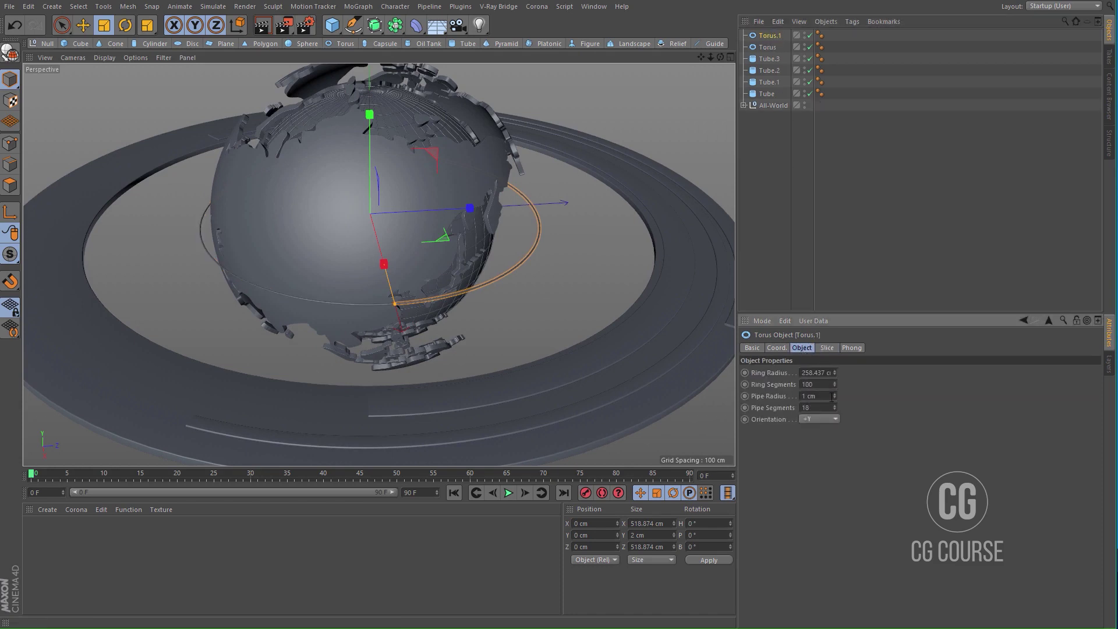
type("2")
key("Return")
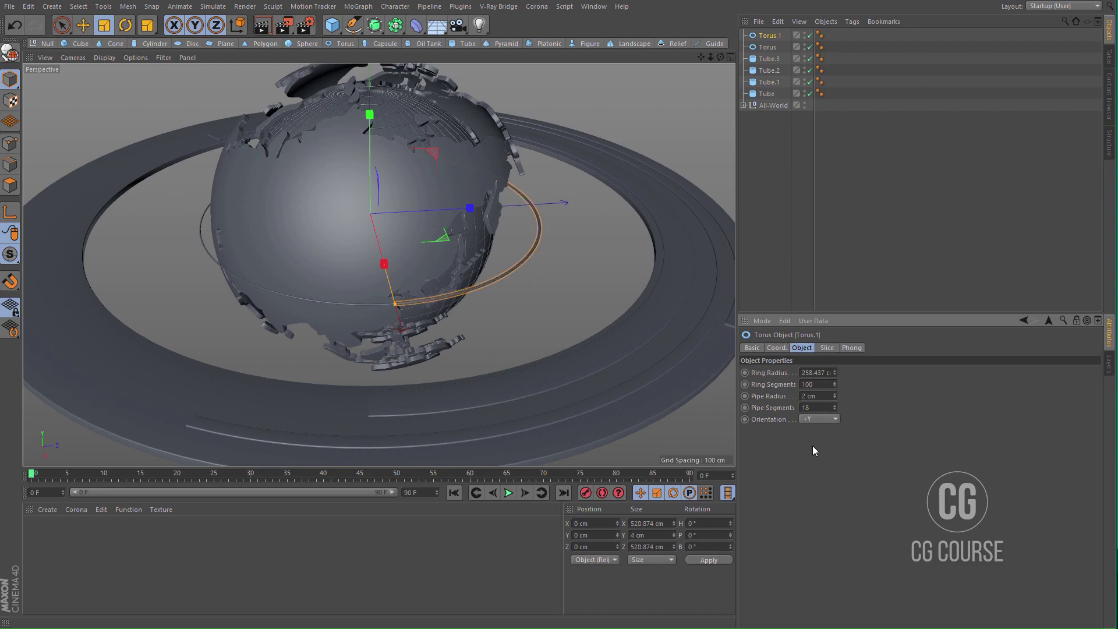
scroll(420, 278, "up", 1)
scroll(419, 278, "up", 10)
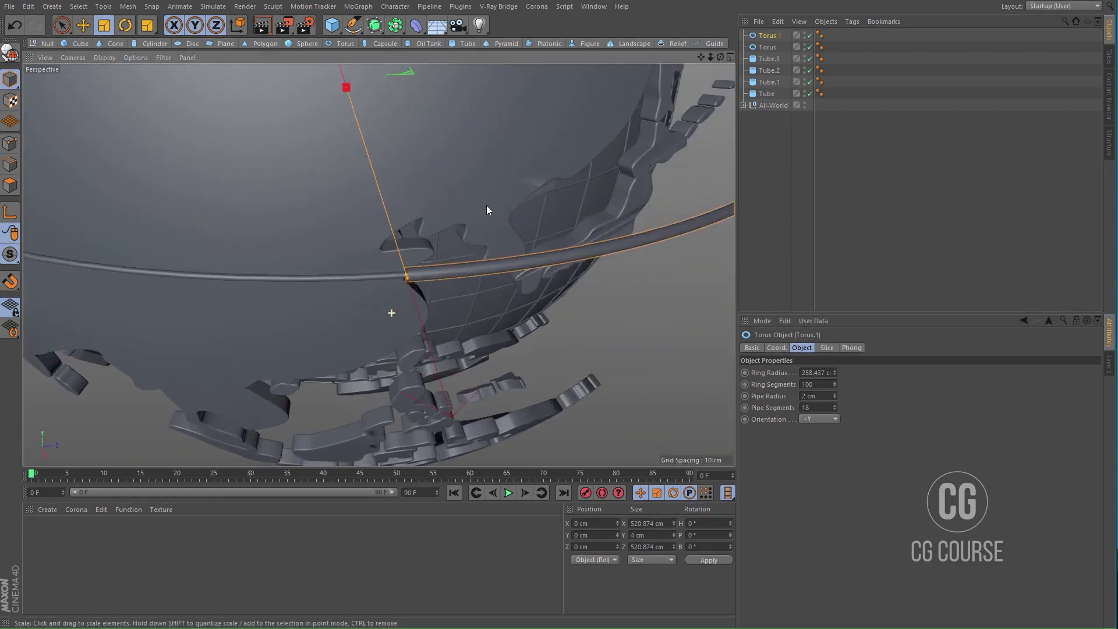
left_click_drag(820, 396, 766, 396)
type("1.5")
key("Return")
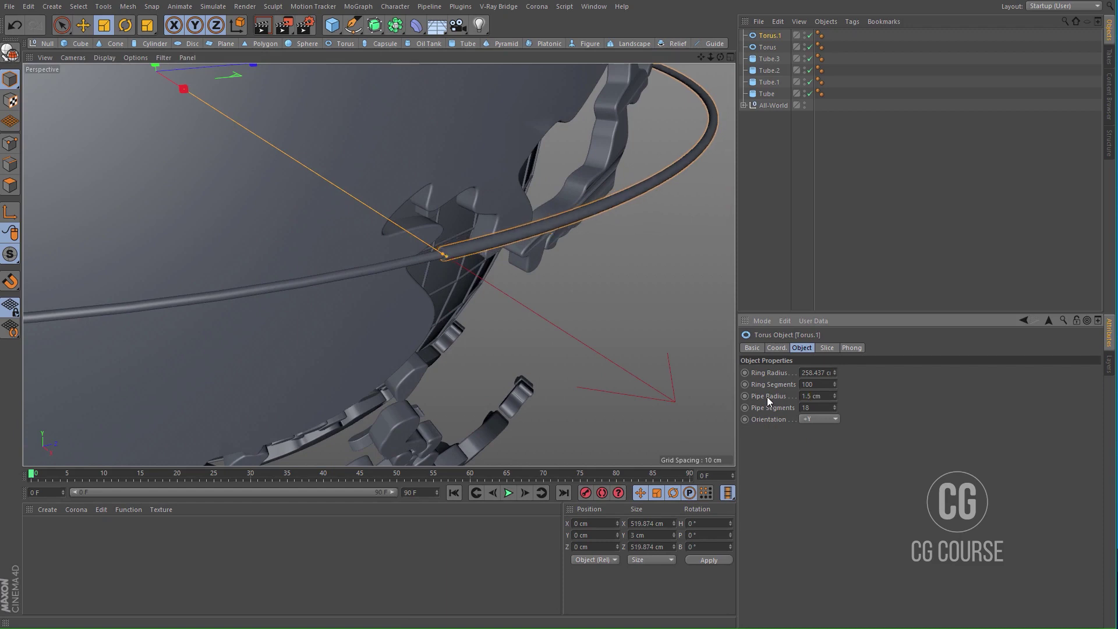
Step: Start Torus.1's slice from about 124° to shorten its arc around the globe
left_click(832, 349)
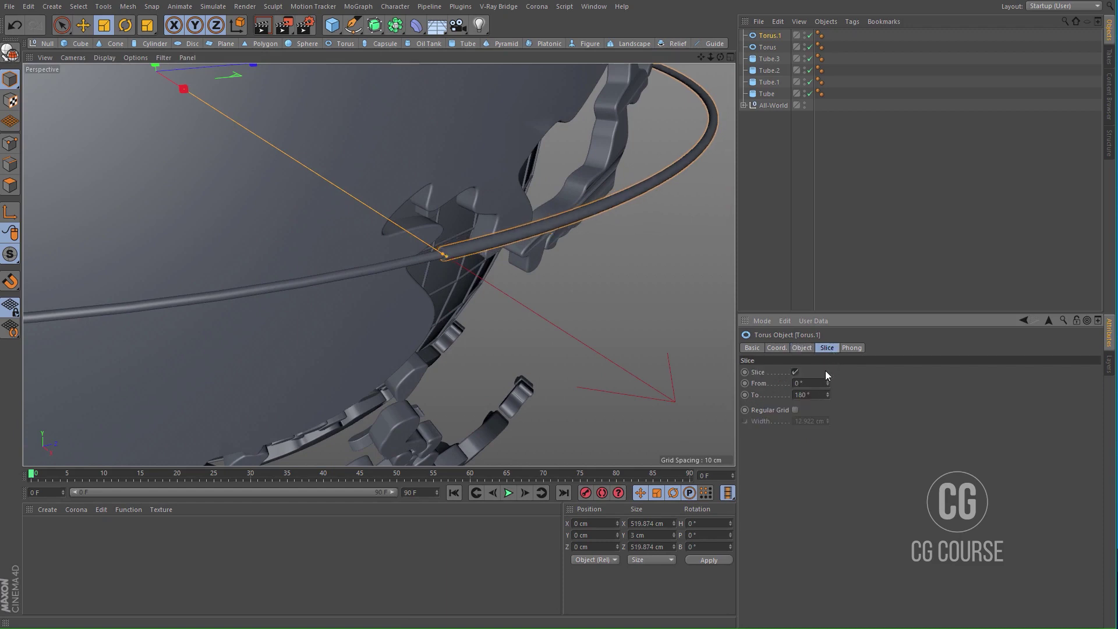
scroll(513, 212, "down", 5)
scroll(581, 217, "down", 3)
left_click_drag(576, 221, 547, 285, "alt")
scroll(379, 265, "down", 4)
left_click_drag(379, 265, 429, 241, "alt")
scroll(450, 238, "up", 2)
left_click_drag(827, 383, 855, 379)
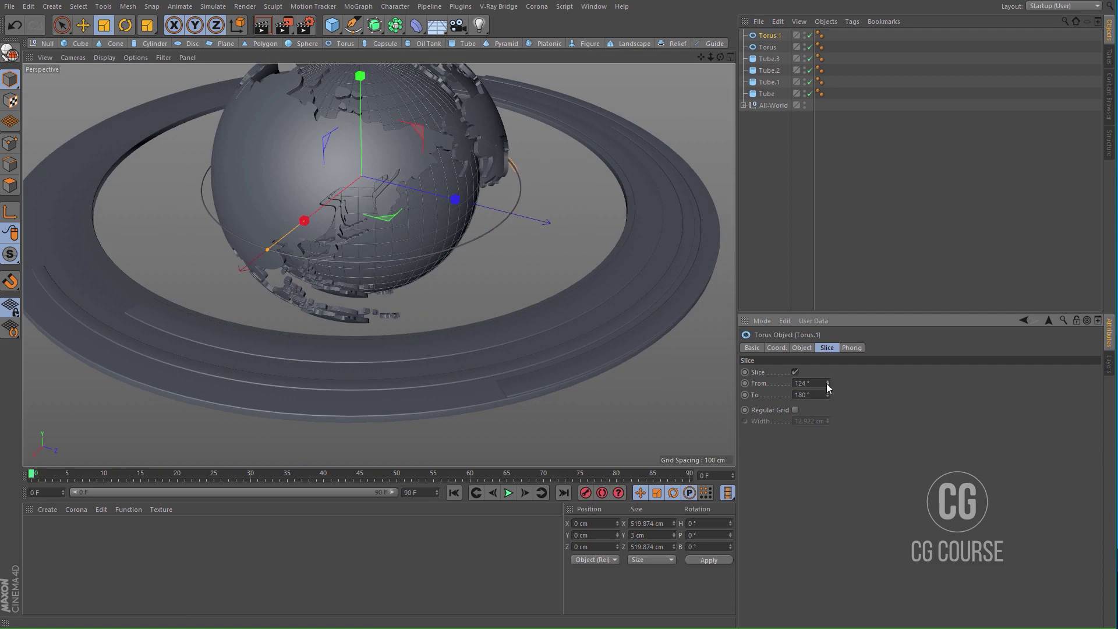
Step: Duplicate the sliced Torus.1 and rotate the copy to a heading of about -86° around the globe
left_click_drag(534, 208, 420, 238, "alt")
left_click(771, 38)
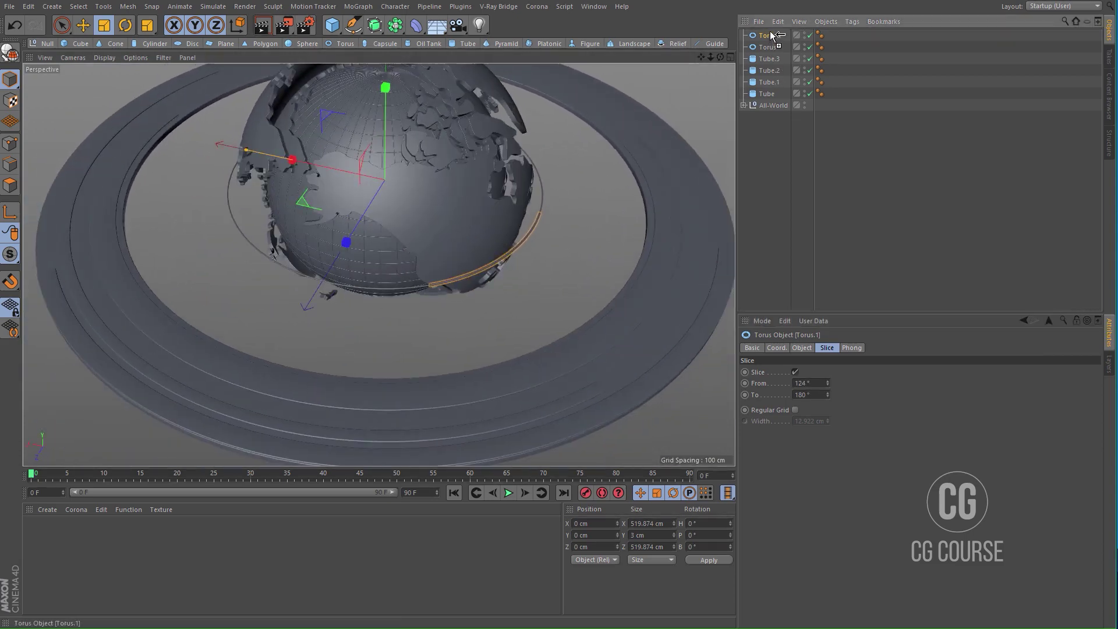
left_click_drag(772, 35, 772, 33, "ctrl")
key("r")
left_click_drag(418, 210, 311, 212)
middle_click_drag(272, 251, 339, 257, "alt")
left_click_drag(339, 259, 539, 257, "alt")
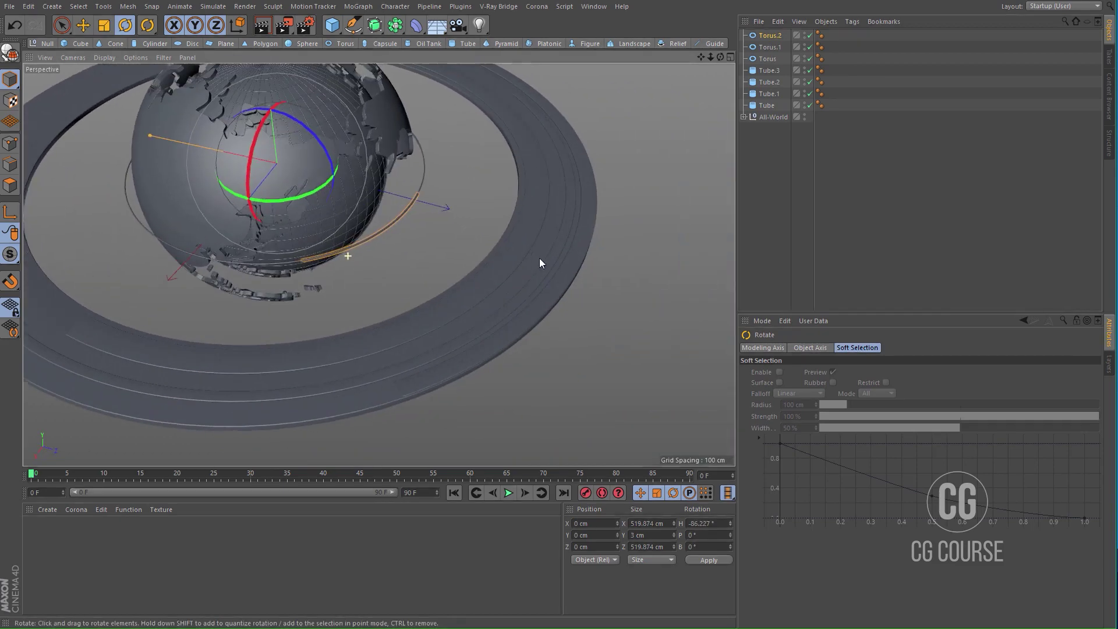
Step: Duplicate Torus.2 and rotate the new arc to a heading of about -189°
middle_click_drag(459, 177, 579, 209, "alt")
left_click(766, 38)
left_click_drag(766, 35, 766, 31, "ctrl")
left_click_drag(456, 214, 381, 217)
middle_click_drag(397, 222, 384, 238, "alt")
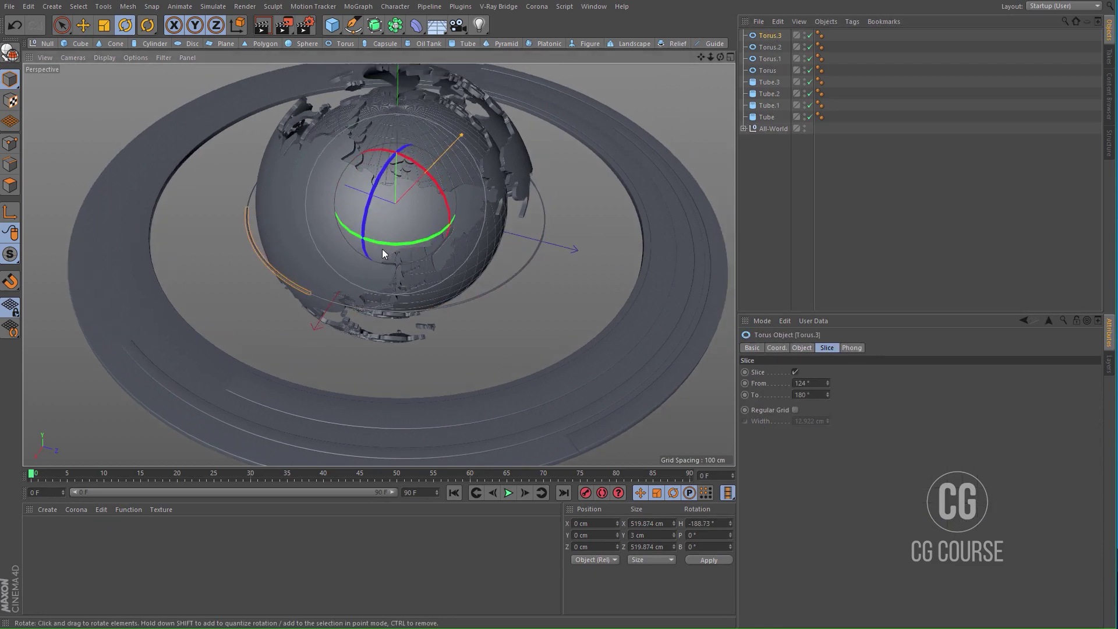
Step: Rotate Torus.3's heading further around the thin ring to adjust its spacing from the other arcs
left_click_drag(384, 238, 460, 200, "alt")
left_click_drag(379, 264, 495, 266, "alt")
mouse_move(424, 236)
left_mouse_down("alt")
mouse_move(532, 233)
mouse_move(438, 238)
left_mouse_up("alt")
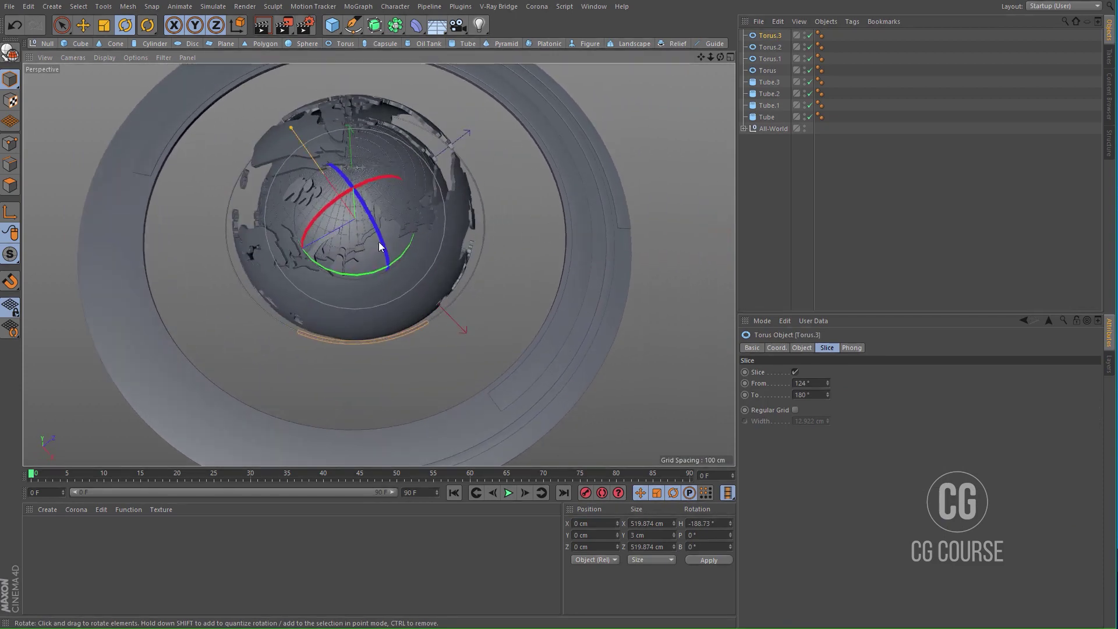
middle_click_drag(344, 269, 390, 237, "alt")
mouse_move(389, 237)
left_mouse_down("alt")
mouse_move(486, 181)
mouse_move(401, 234)
left_mouse_up("alt")
middle_click_drag(402, 234, 442, 218, "alt")
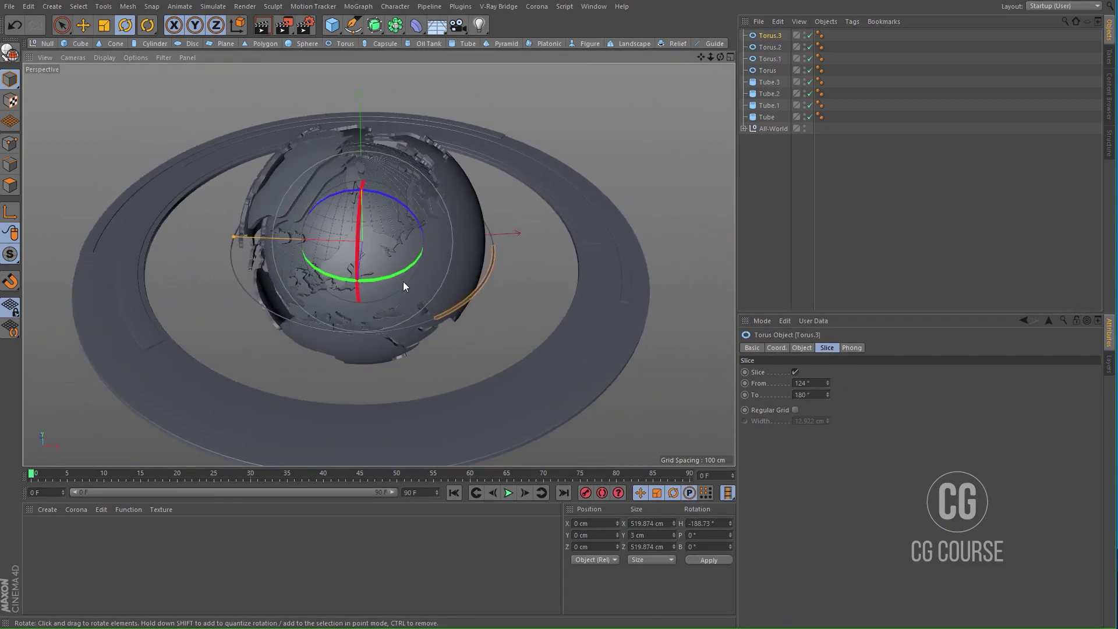
left_click_drag(397, 273, 359, 279)
Step: Group the three sliced arcs, Torus.1 to Torus.3, under a null
left_click(765, 59)
left_click(768, 39, "shift")
key("alt+g")
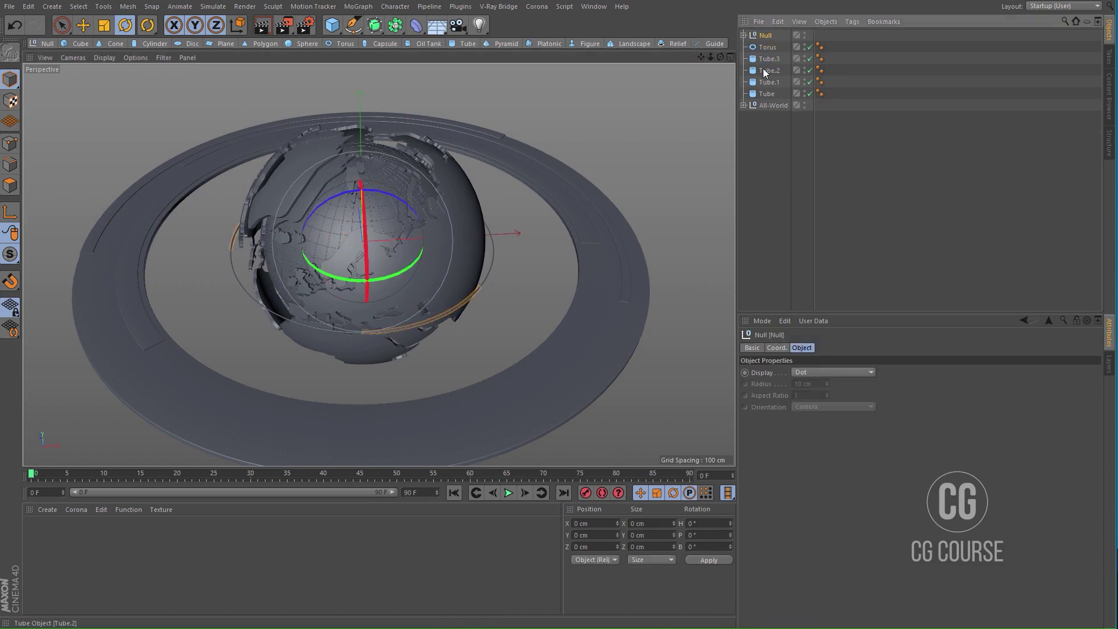
left_click_drag(553, 212, 487, 228, "alt")
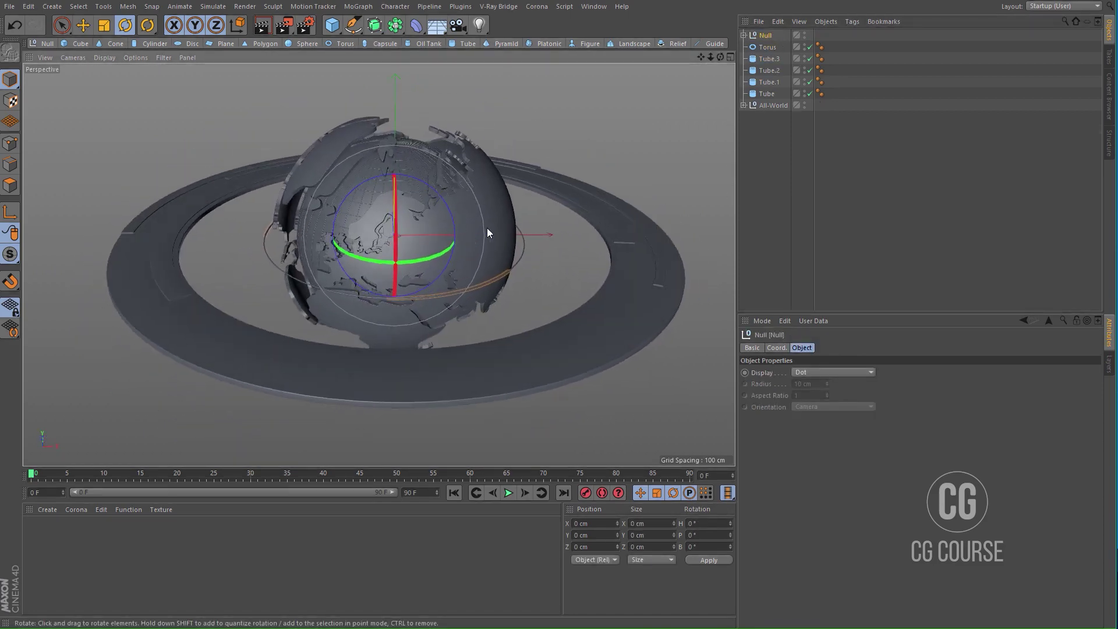
left_click(771, 204)
middle_click_drag(393, 256, 452, 249, "alt")
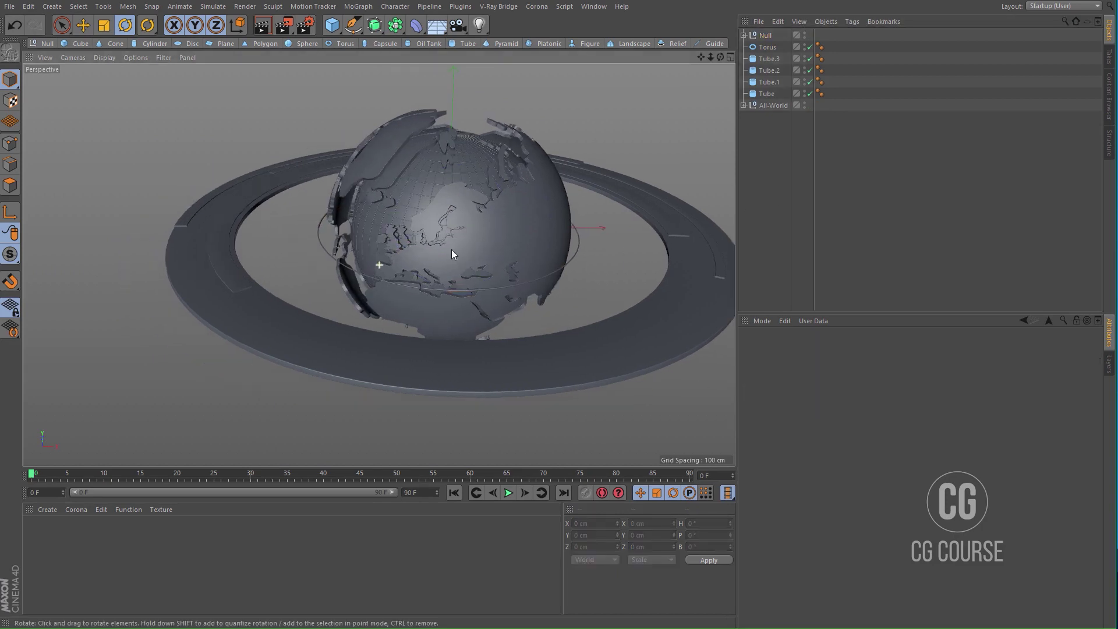
left_click(763, 35)
left_click_drag(495, 247, 472, 265)
left_click(771, 219)
Step: Duplicate the full Torus ring and raise the copy to a Y position of about 113 cm
left_click(765, 48)
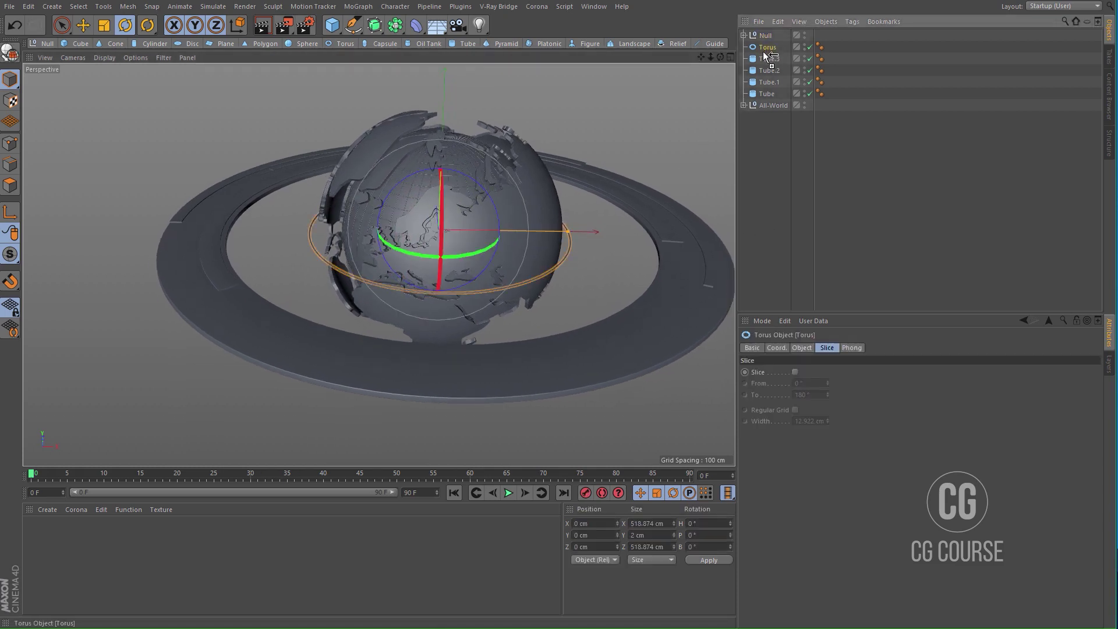
left_click_drag(764, 55, 765, 53, "ctrl")
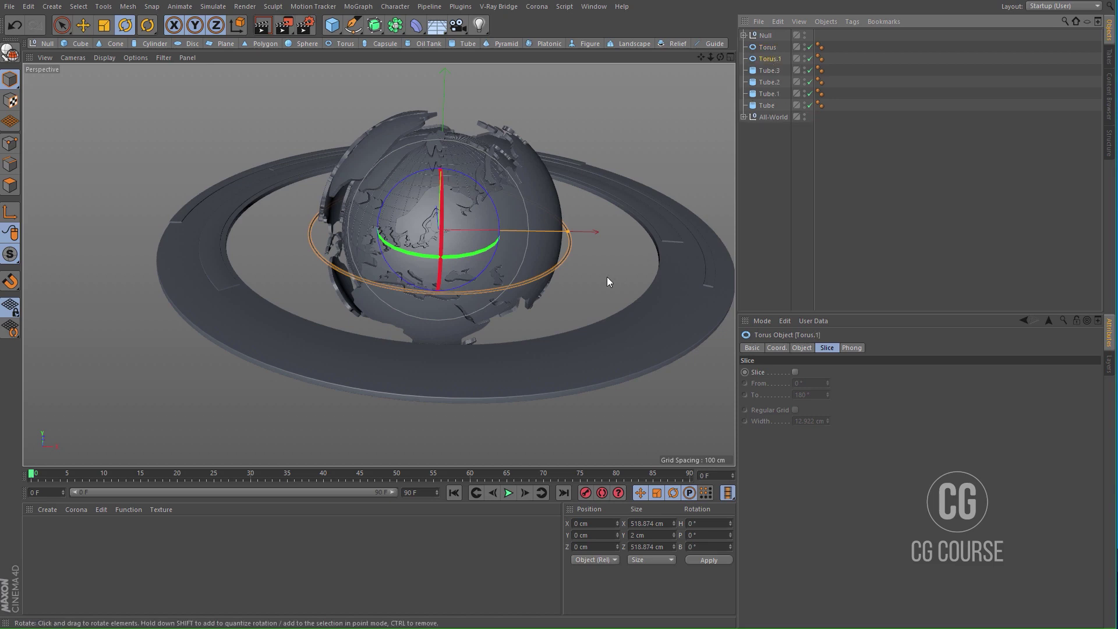
key("e")
left_click_drag(446, 177, 451, 117)
middle_click(585, 352)
middle_click(586, 353)
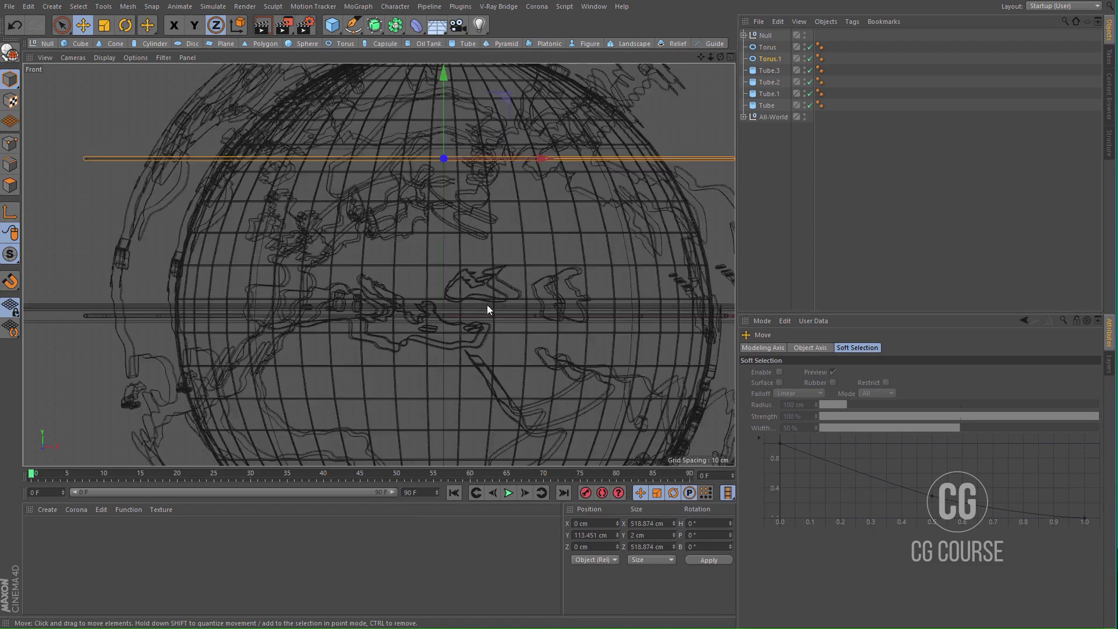
Step: Scale the raised ring up to about 652 cm across so it encircles the upper part of the globe
scroll(484, 288, "down", 5)
key("t")
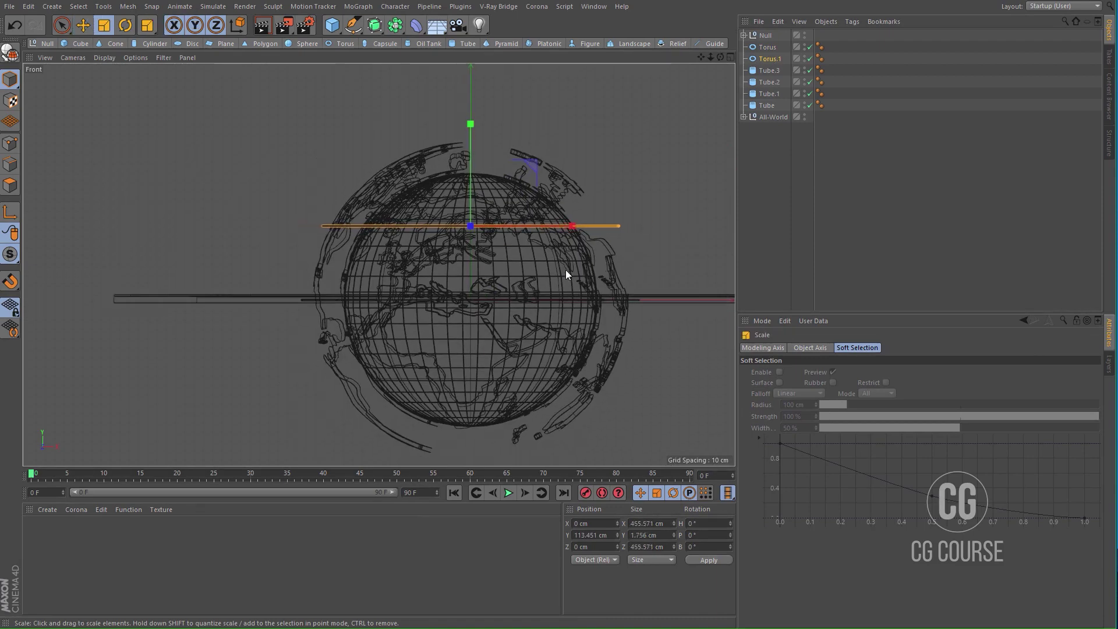
middle_click(541, 273)
middle_click(280, 180)
scroll(498, 265, "up", 3)
left_click_drag(459, 243, 648, 211, "alt")
middle_click_drag(633, 216, 604, 239, "alt")
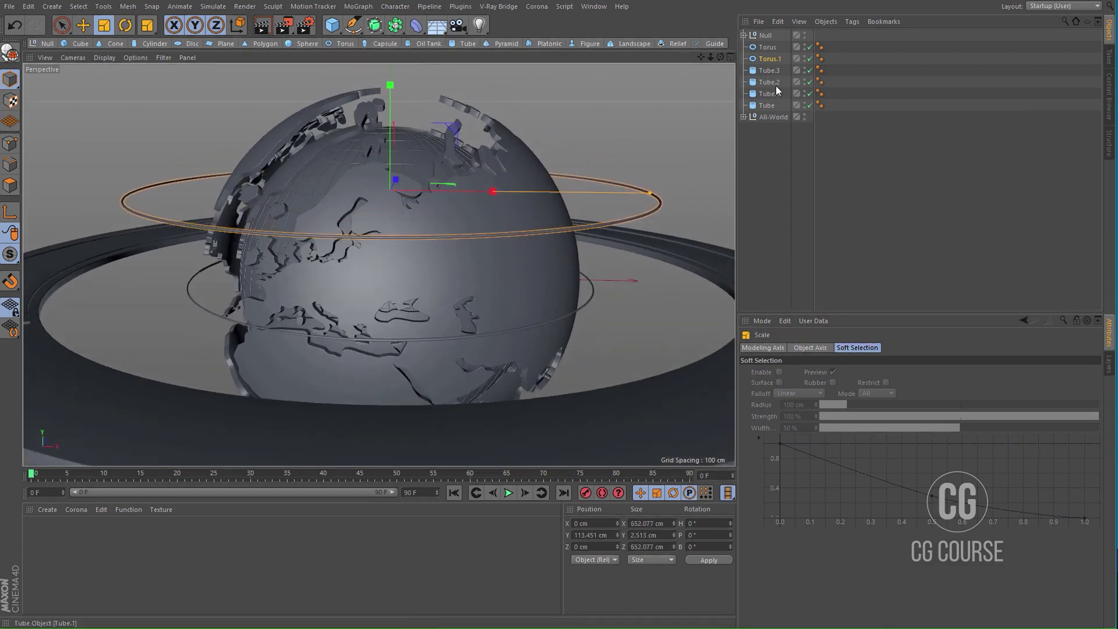
Step: Set the raised ring's pipe radius to 1 cm
left_click(767, 61)
left_click(810, 351)
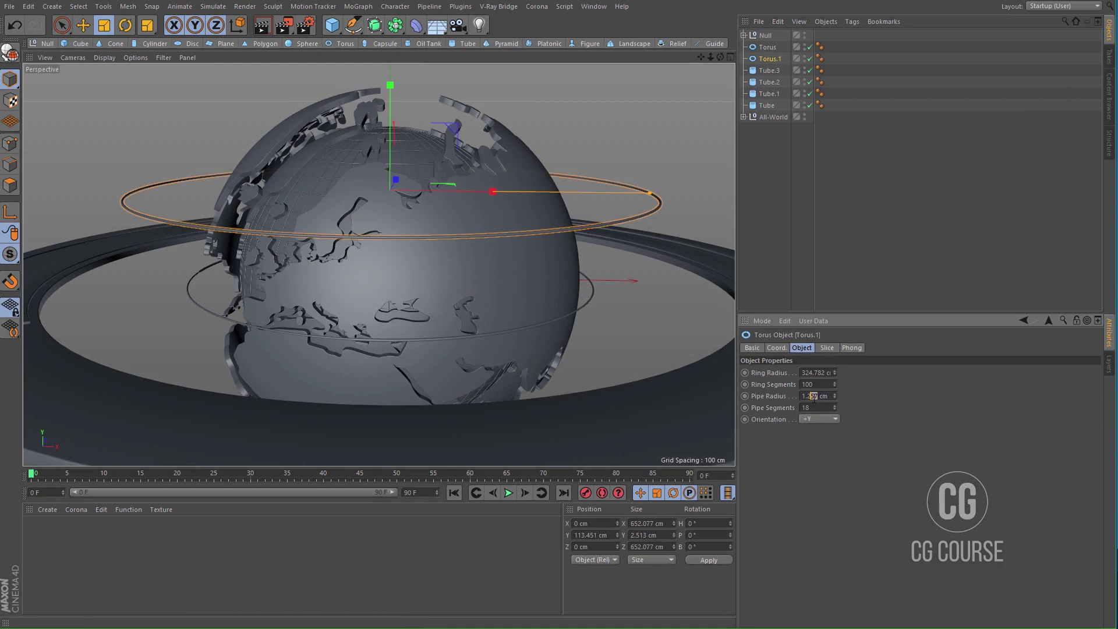
key("Return")
Step: Duplicate the raised ring at the top of the object list, giving the copy a 1.5 cm pipe radius and enabling Slice
left_click_drag(769, 60, 770, 33)
key("ctrl+z")
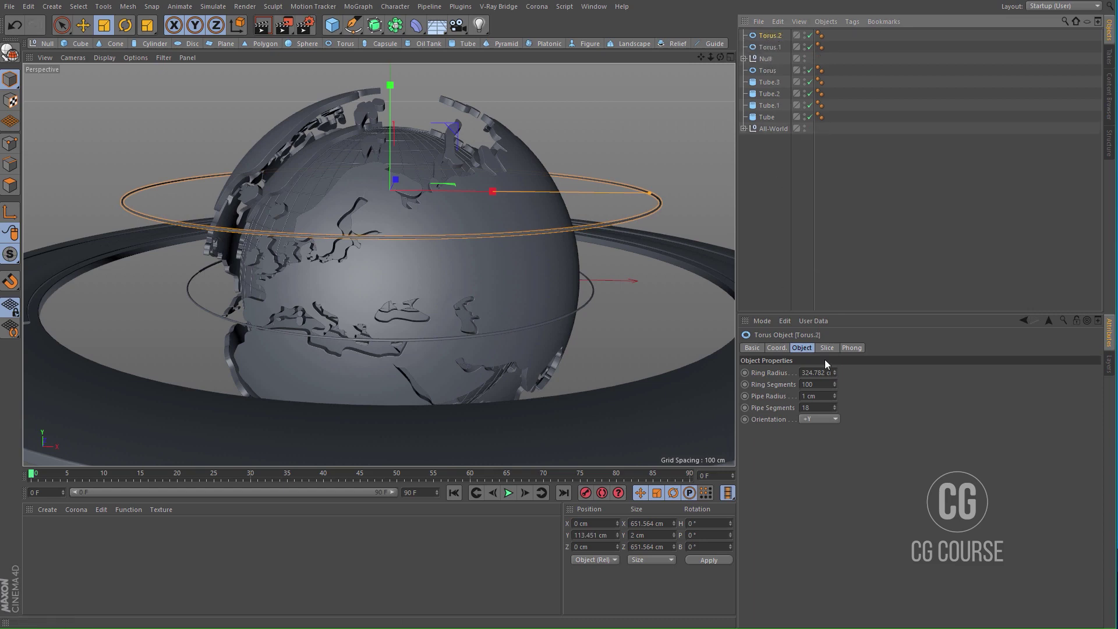
left_click(827, 395)
type("1.5")
key("Return")
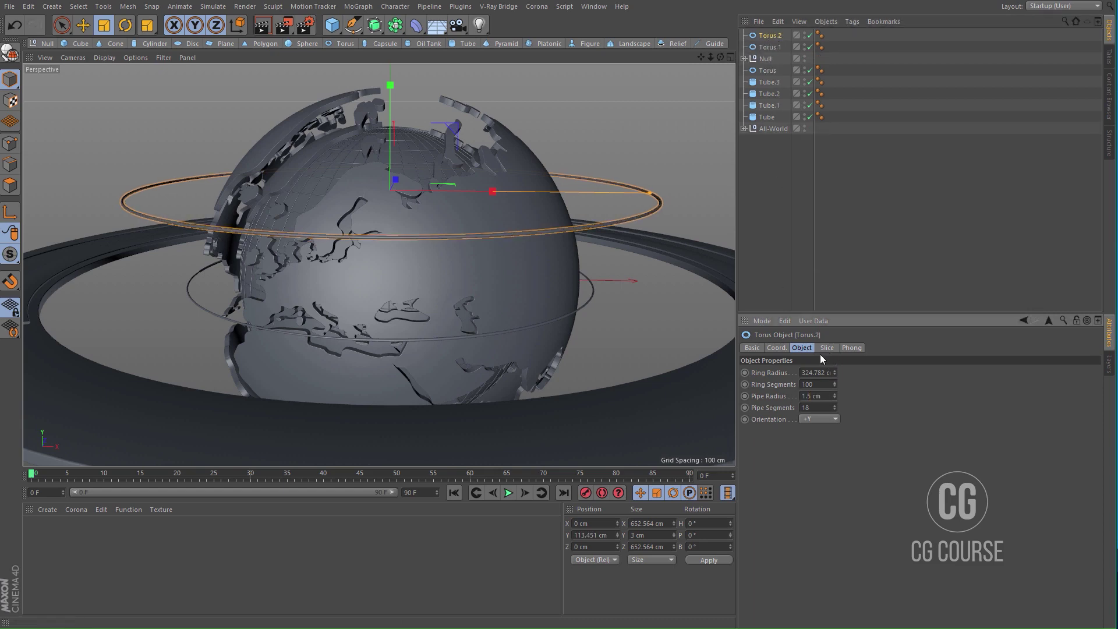
left_click(825, 348)
left_click(795, 372)
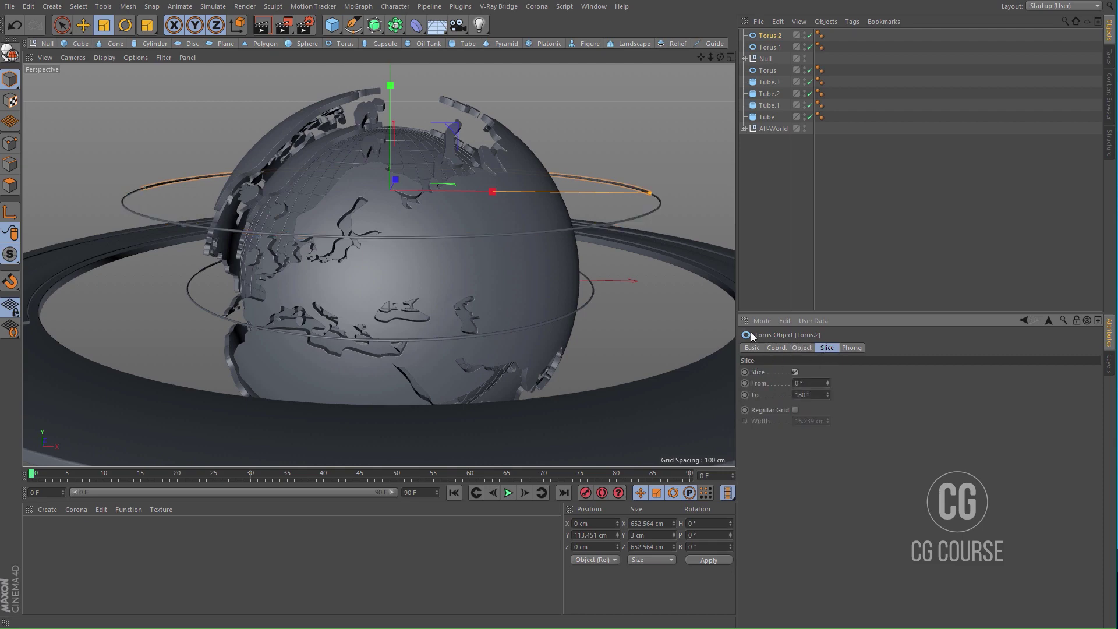
Step: End Torus.2's slice at 150°
left_click_drag(528, 254, 591, 357, "alt")
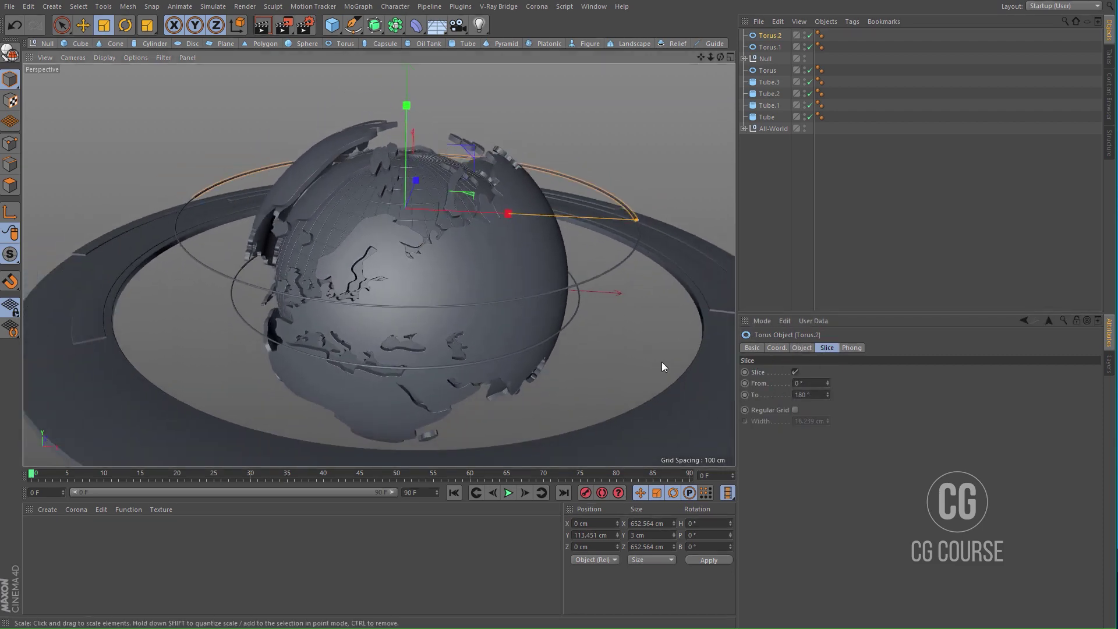
left_click_drag(827, 396, 825, 398)
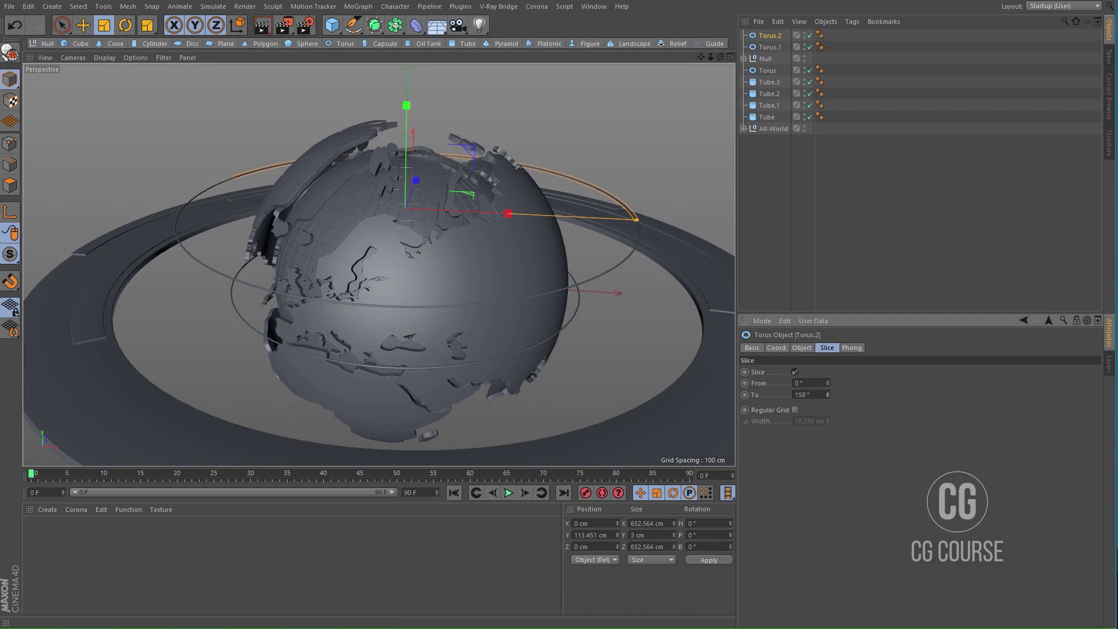
type("150")
key("Return")
Step: Duplicate the 150° arc and rotate the copy to a heading of -180° in the top view
left_click_drag(766, 32, 766, 33, "ctrl")
key("ctrl+z")
key("ctrl+y")
middle_click(655, 163)
middle_click(543, 189)
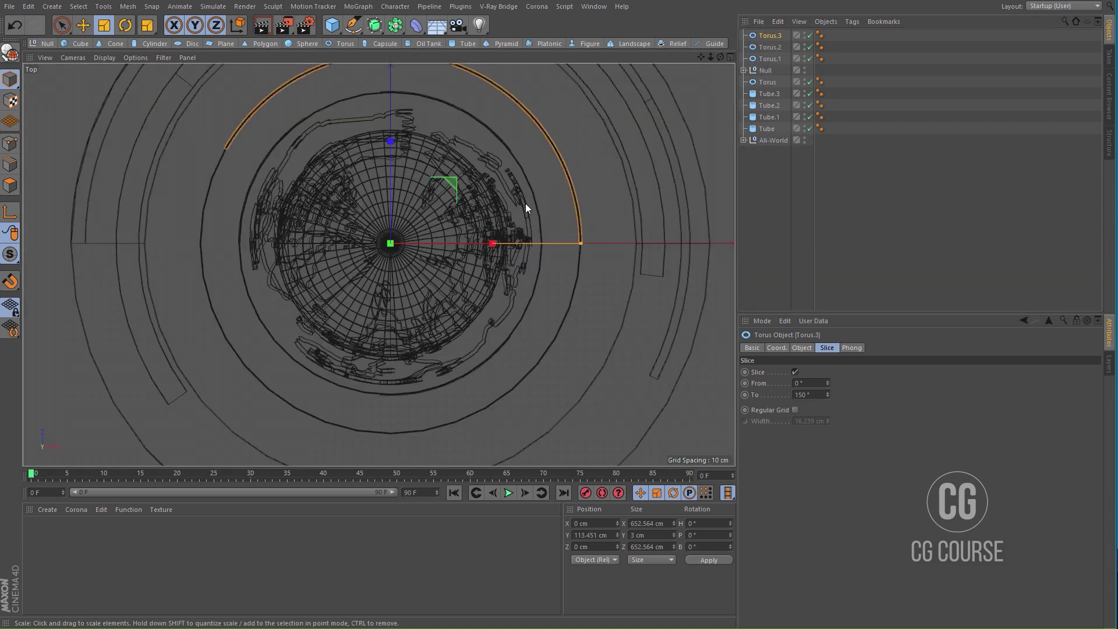
key("r")
scroll(517, 230, "down", 2)
left_click_drag(475, 218, 354, 261)
Step: Group the two sliced arcs of the raised ring, Torus.2 and Torus.3, under a null
middle_click(378, 236)
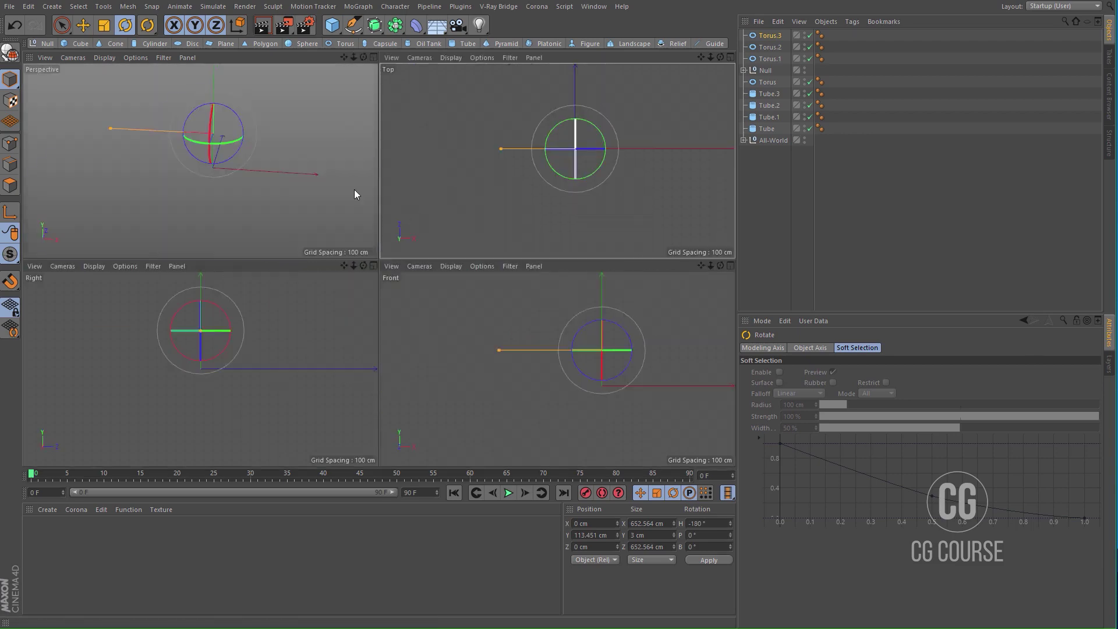
middle_click(328, 256)
left_click(770, 47, "ctrl")
key("alt+g")
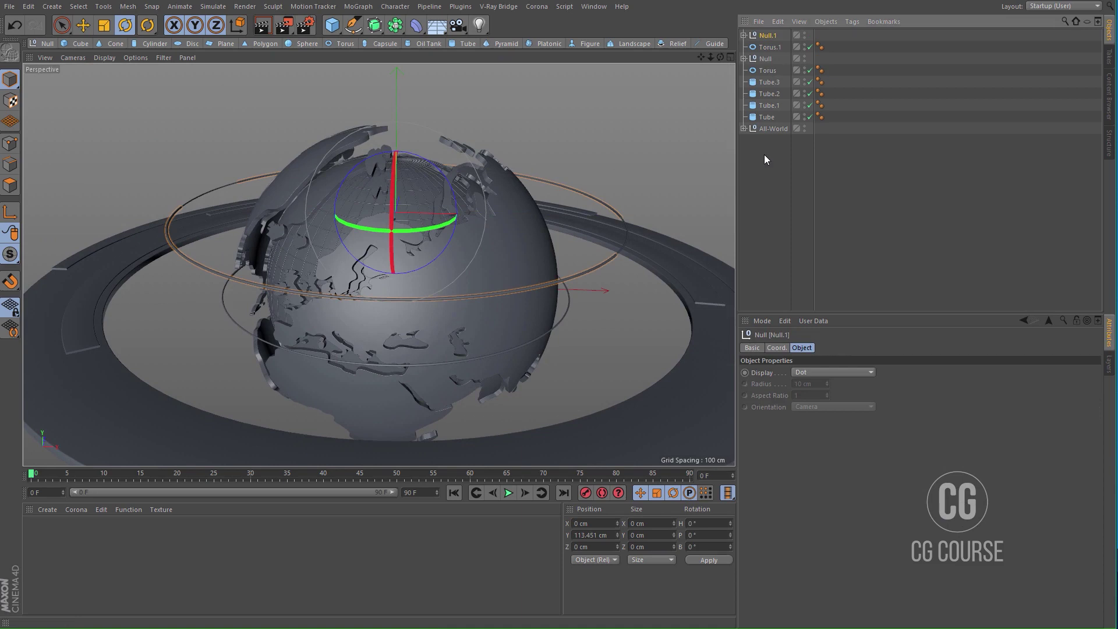
key("ctrl+z")
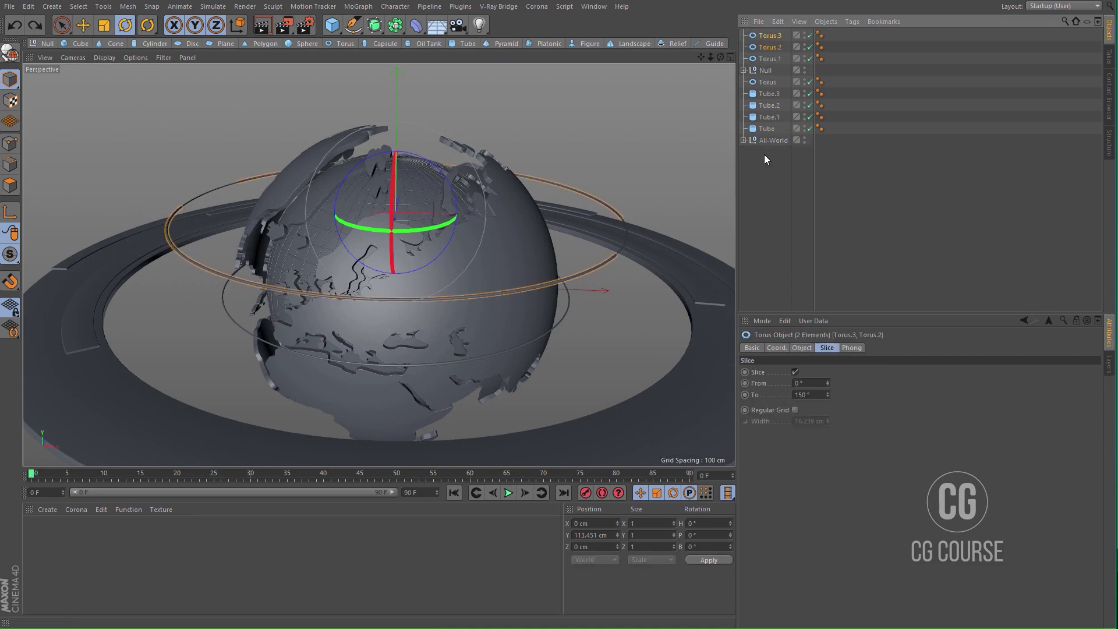
left_click(774, 187)
key("ctrl+z")
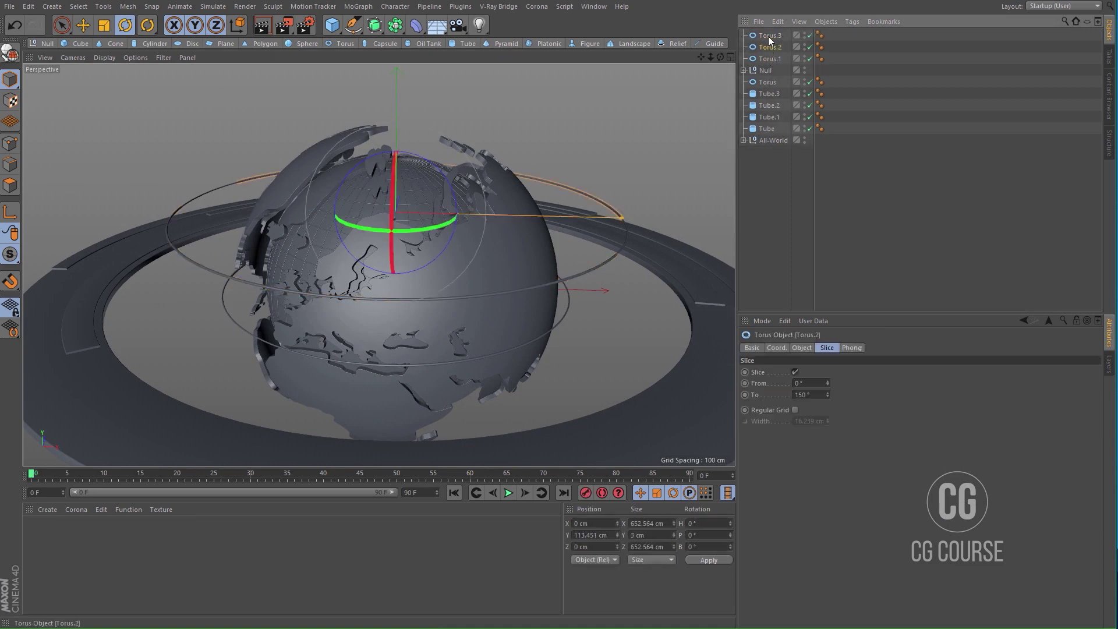
key("alt+g")
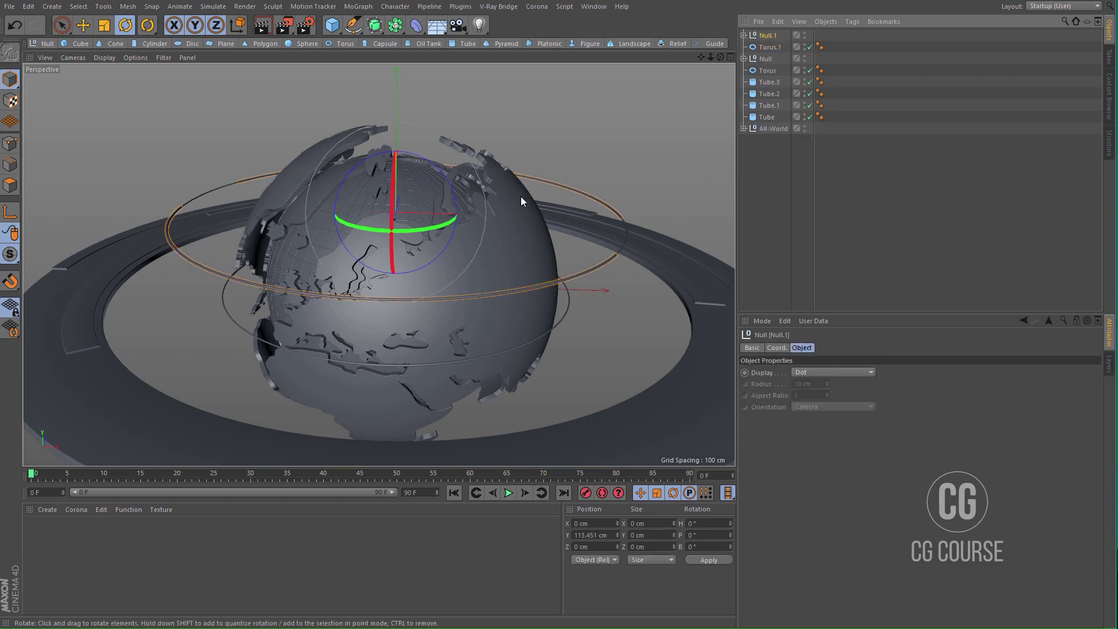
left_click(764, 205)
mouse_move(374, 271)
left_mouse_down("alt")
mouse_move(406, 249)
mouse_move(330, 271)
mouse_move(330, 284)
mouse_move(386, 264)
left_mouse_up("alt")
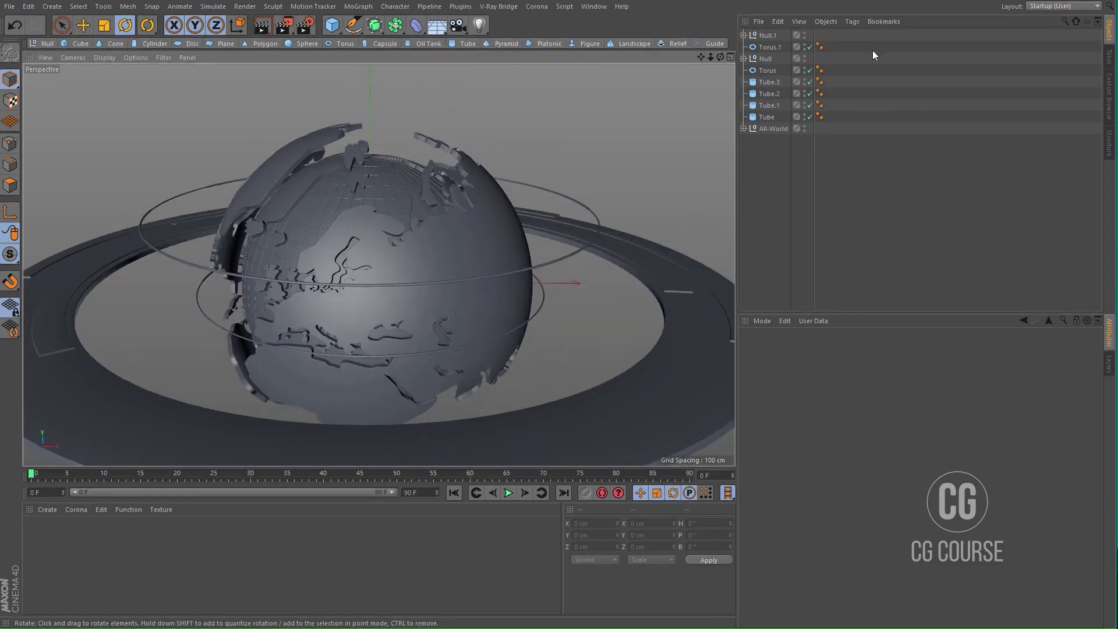
Step: Make the raised full ring, Torus.1, a child of Null.1 and collapse the group
left_click(775, 47)
left_click_drag(770, 37, 767, 34)
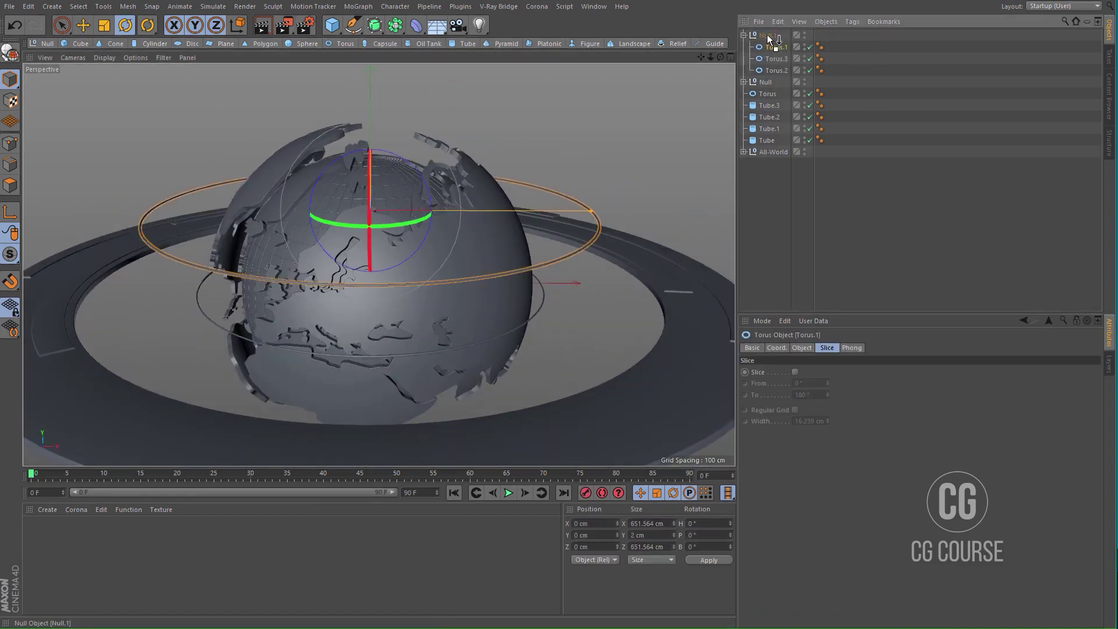
left_click(743, 34)
left_click(767, 36)
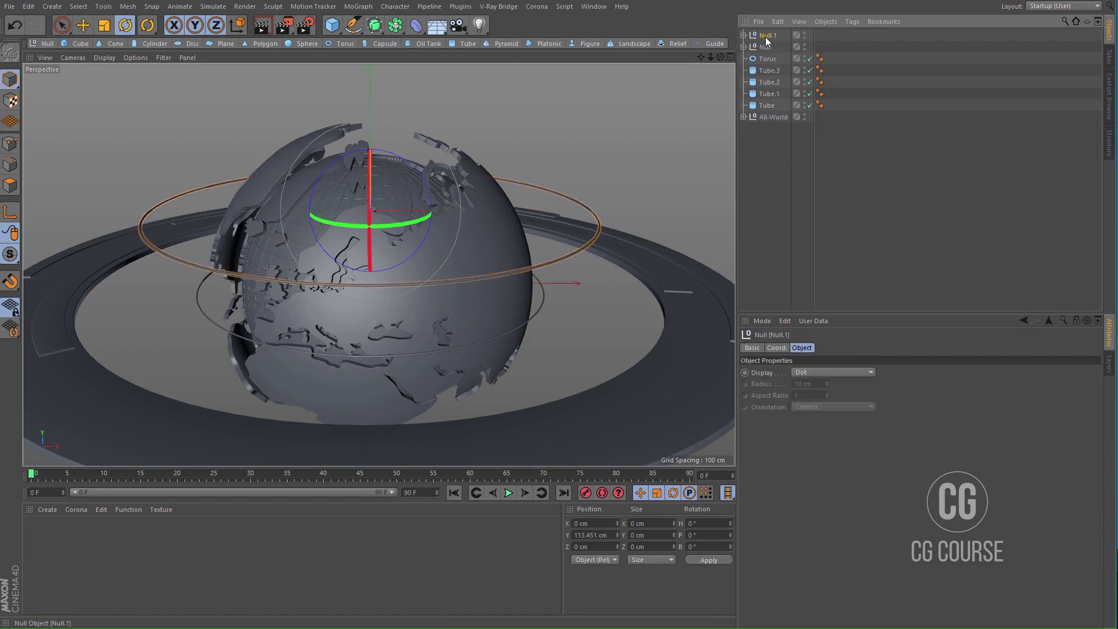
Step: Duplicate the Null.1 ring group and lower the copy along Y to encircle the lower part of the globe
left_click_drag(764, 33, 763, 32, "ctrl")
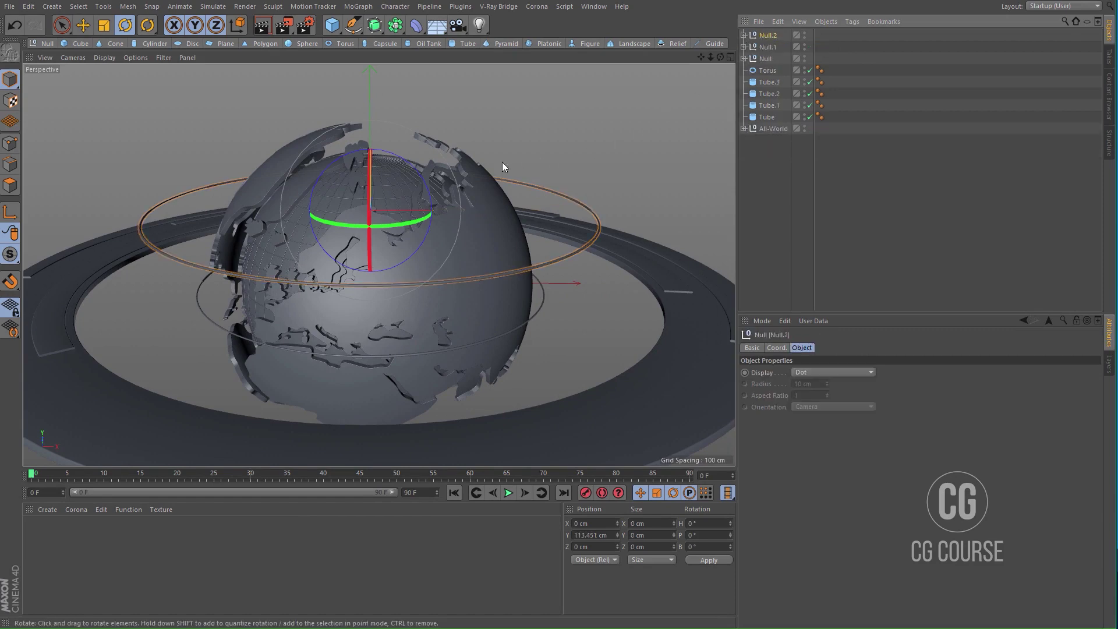
key("e")
left_click_drag(369, 131, 382, 247)
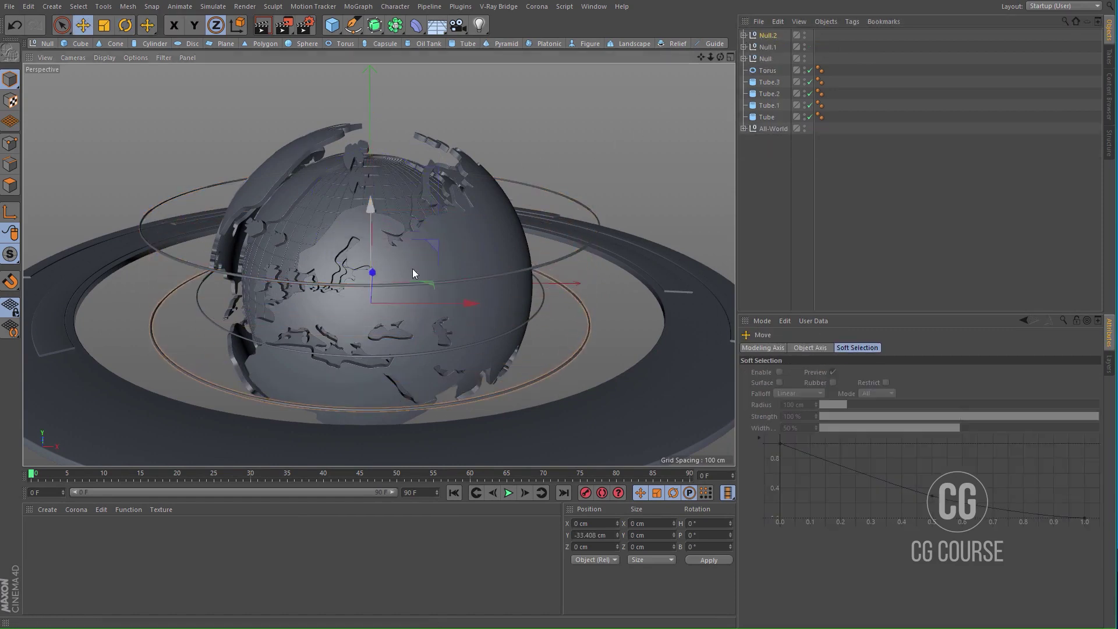
middle_click(590, 353)
middle_click(590, 353)
left_click_drag(472, 192, 471, 218)
middle_click(470, 218)
middle_click(262, 175)
left_click(704, 177)
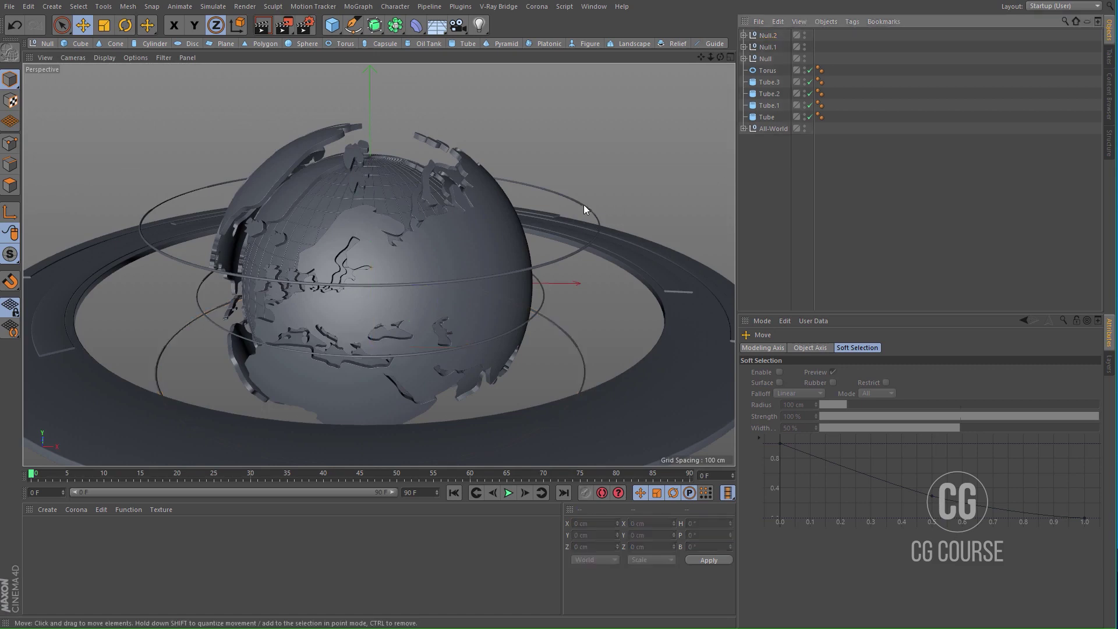
Step: Render the globe and its rings to the Picture Viewer, and close the viewer after checking the result
left_click_drag(562, 228, 502, 245, "alt")
key("shift+r")
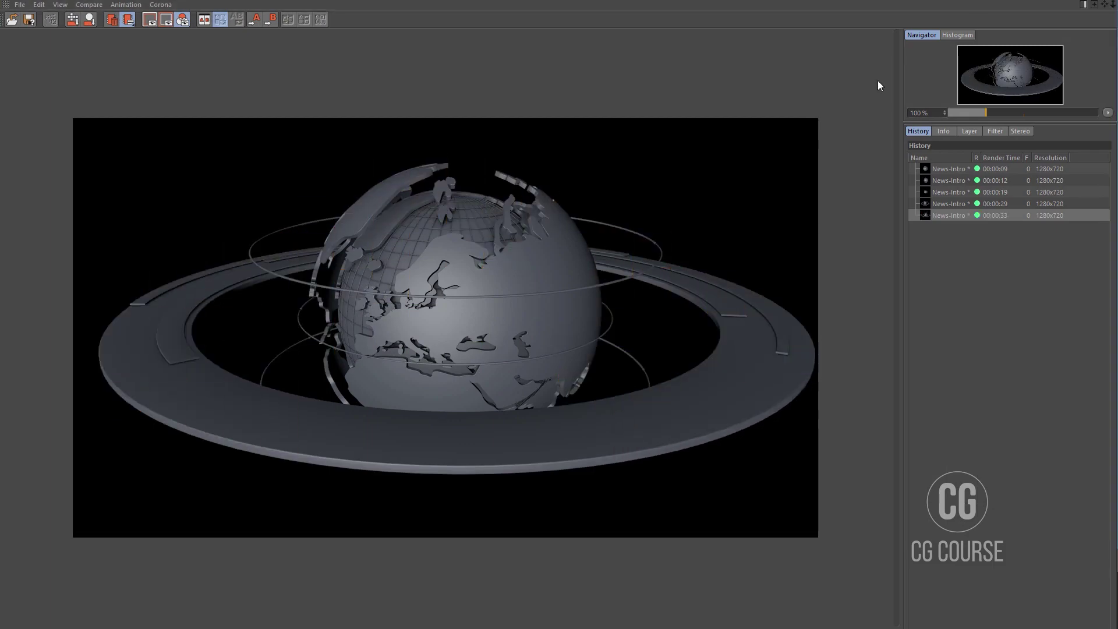
left_click(1105, 0)
Step: Duplicate the base Tube ring and move the copy down to a Y position of about -182 cm
scroll(582, 221, "down", 6)
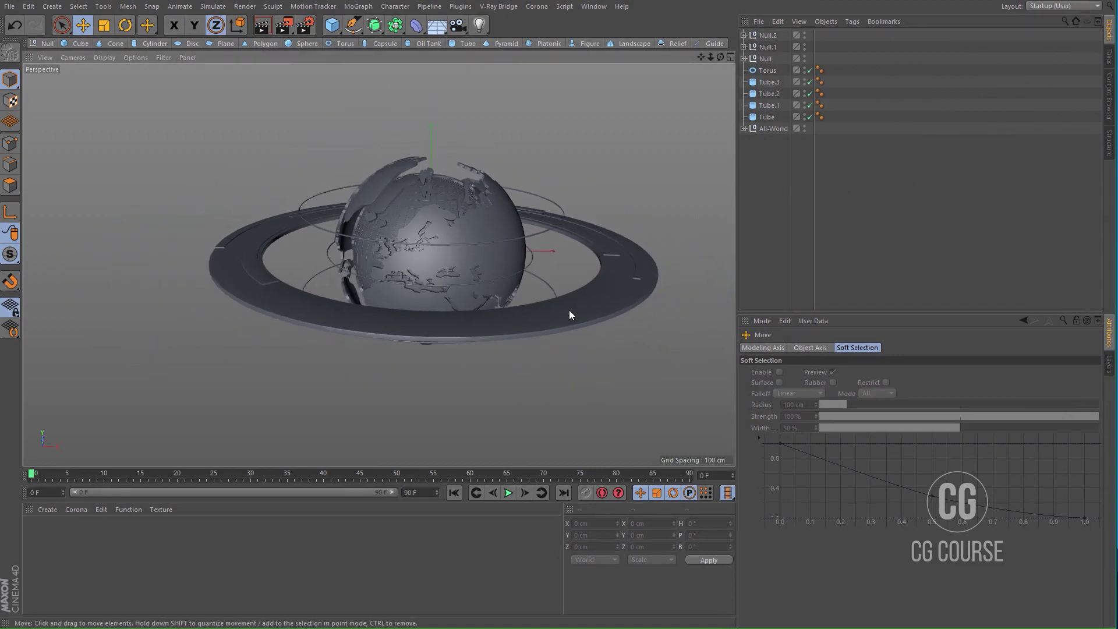
left_click(569, 315)
left_click_drag(569, 315, 429, 242, "alt")
left_click_drag(772, 117, 767, 121, "ctrl")
key("e")
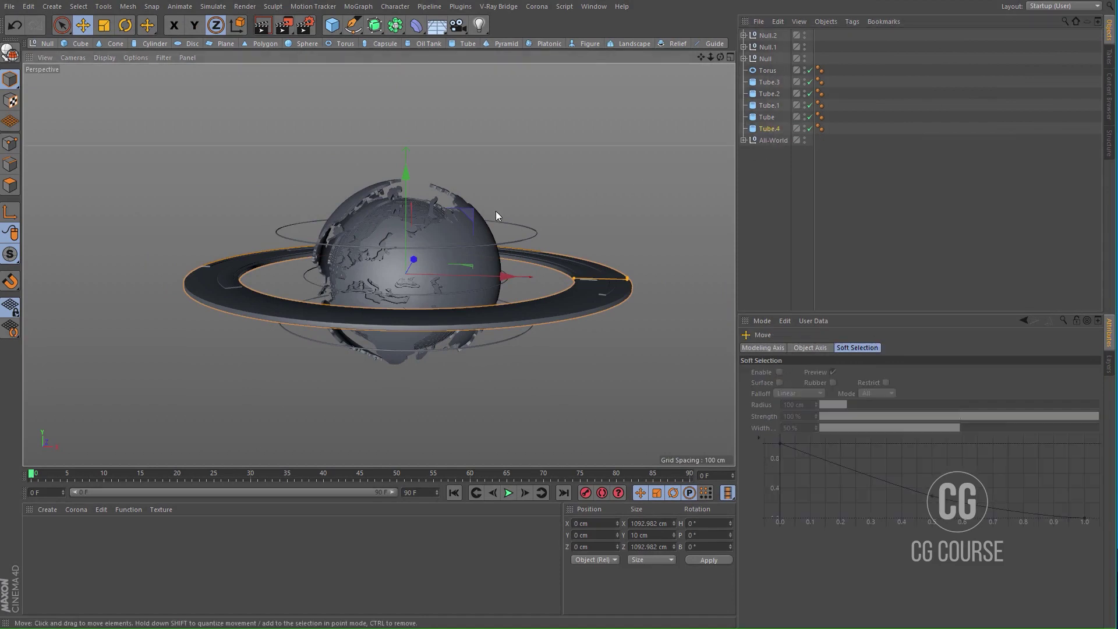
left_click_drag(406, 184, 405, 255)
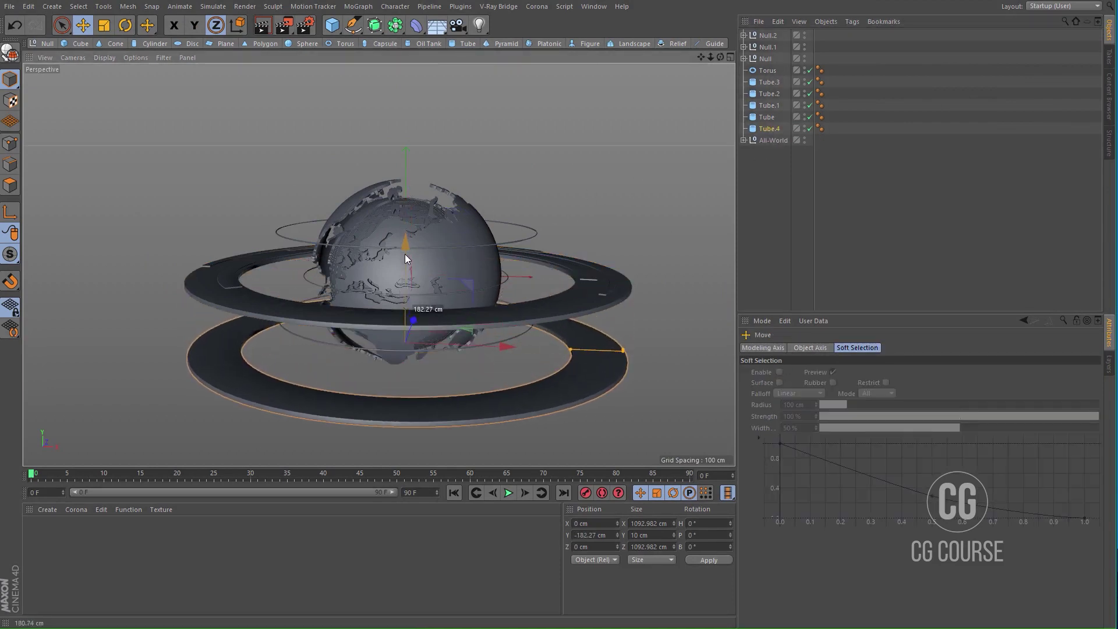
Step: Scale the lowered tube copy up uniformly to a diameter of about 1656 cm
middle_click_drag(465, 341, 451, 304, "alt")
left_click_drag(451, 304, 728, 323, "alt")
key("t")
middle_click_drag(506, 327, 431, 273, "alt")
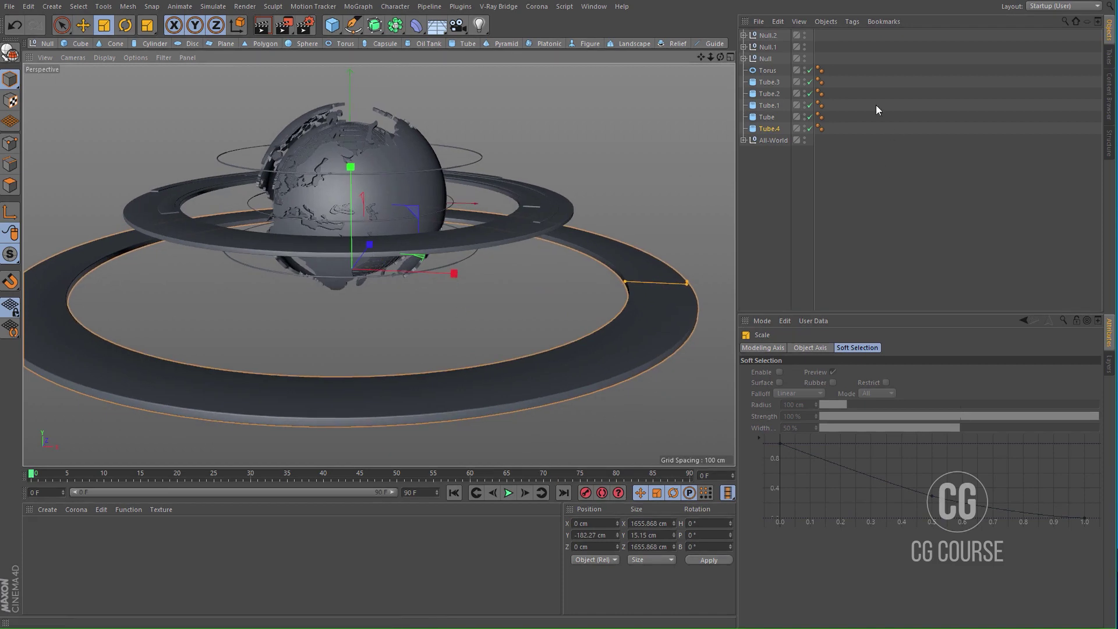
Step: Reduce the height of the enlarged lower tube ring
left_click(769, 128)
left_click(801, 348)
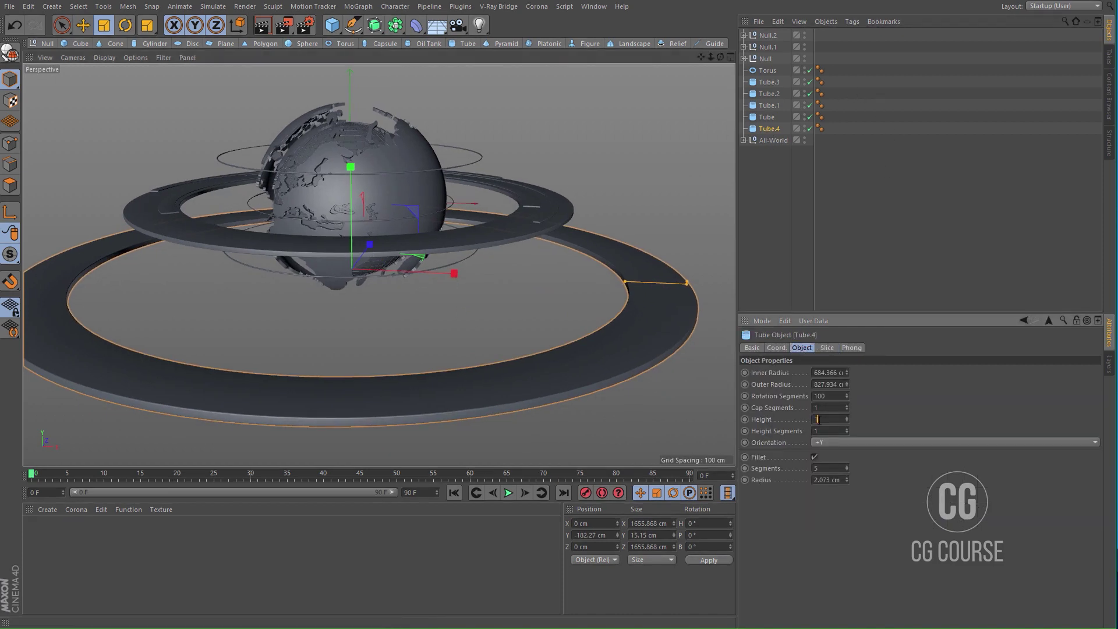
key("Return")
left_click(774, 283)
left_click_drag(579, 317, 495, 310, "alt")
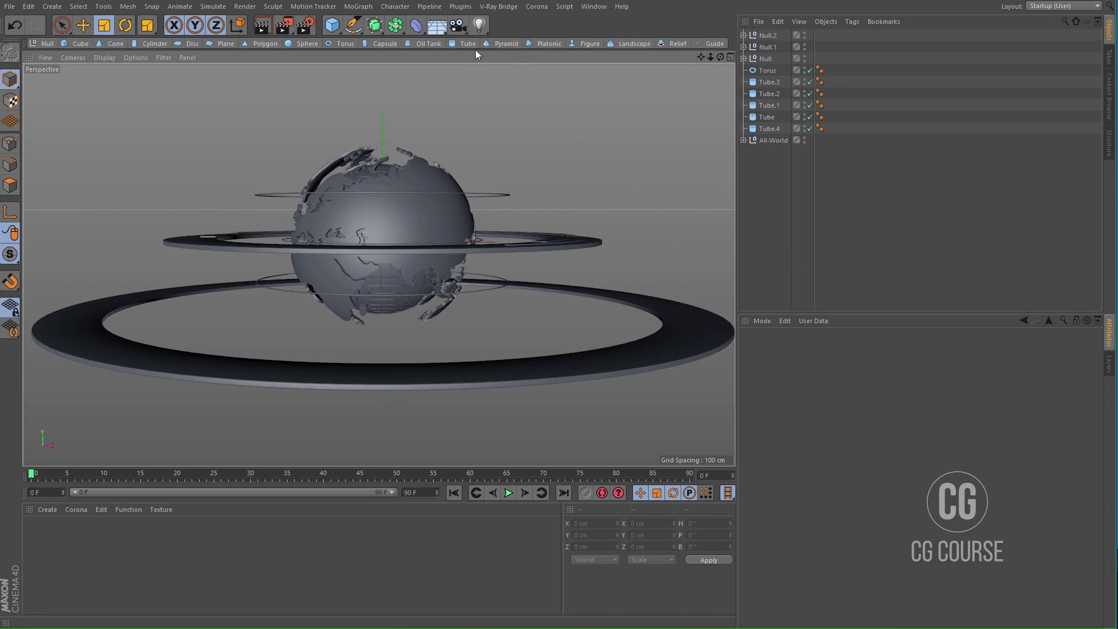
Step: Add a camera with its view active, and create a null object named Target
left_click(460, 27)
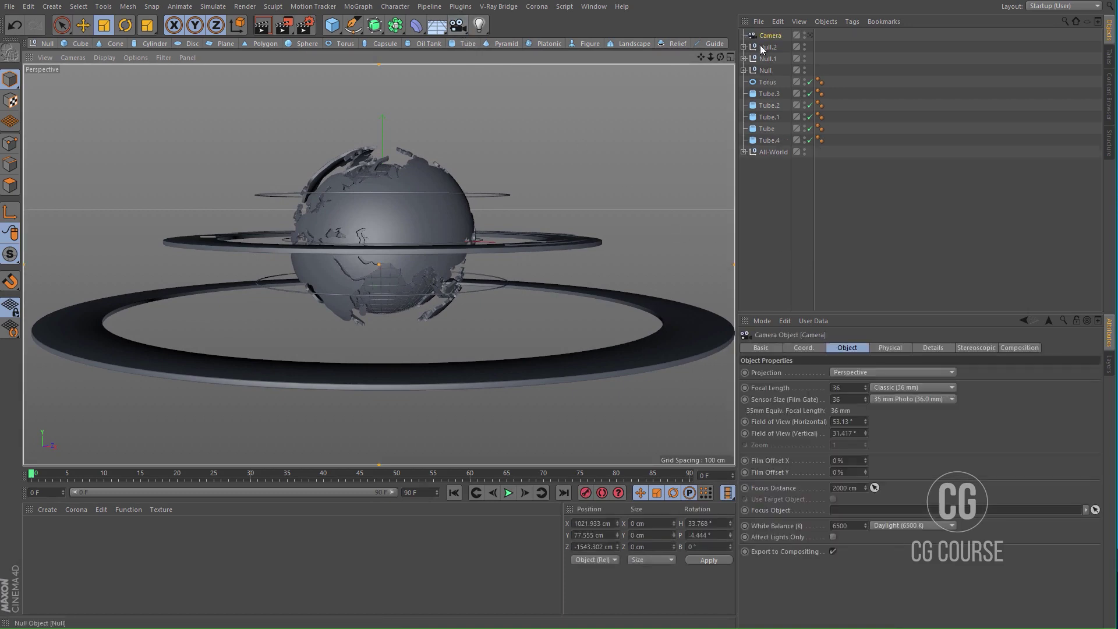
left_click(809, 35)
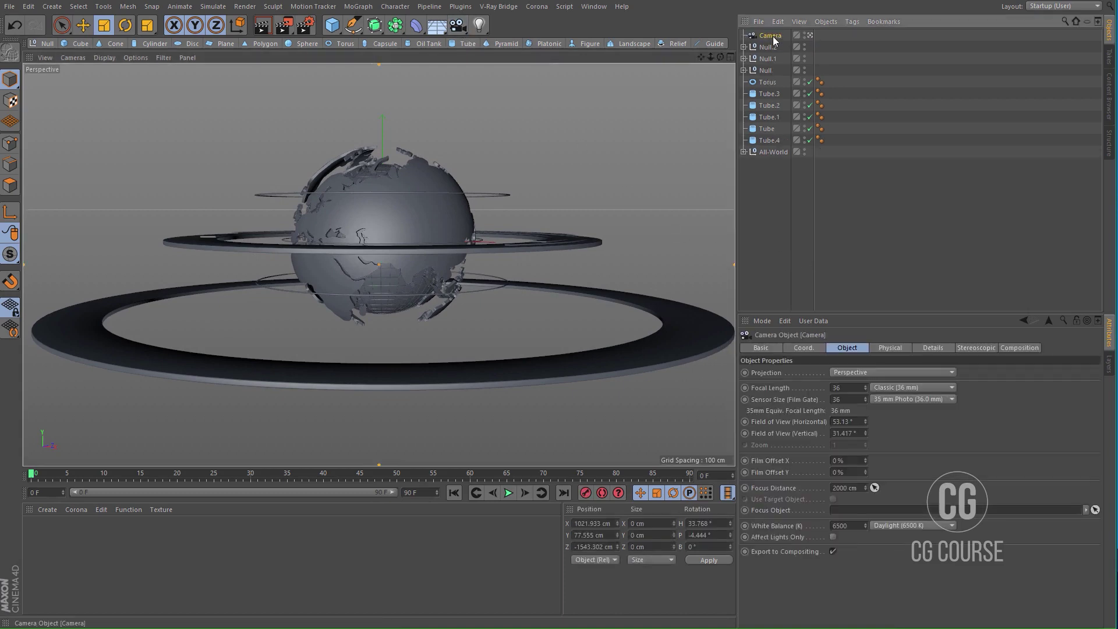
left_click(46, 44)
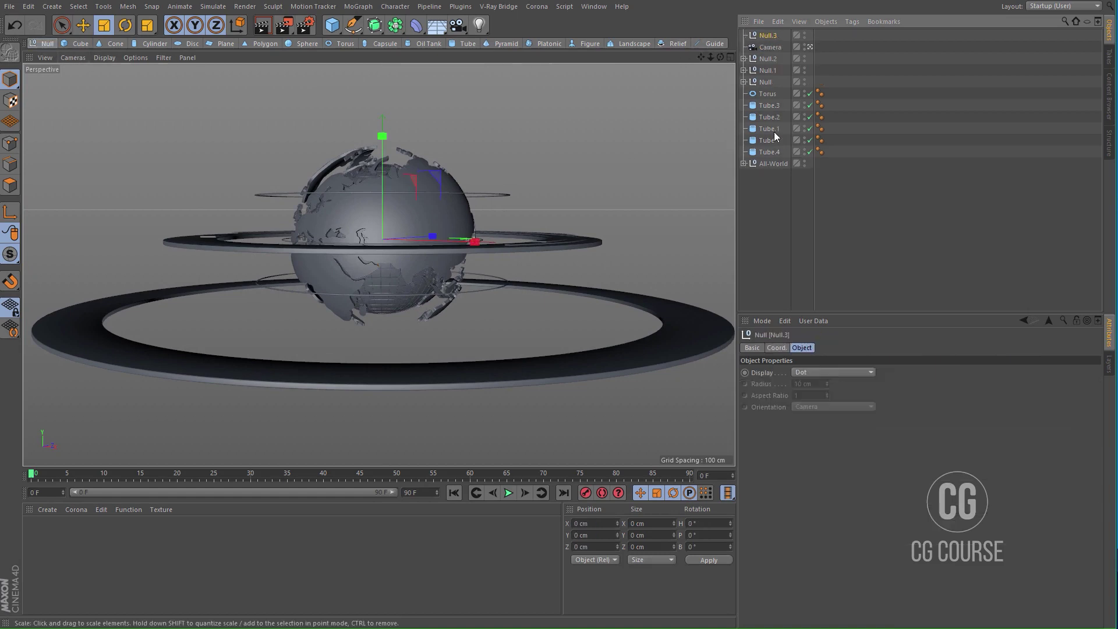
double_click(768, 35)
type("1arget")
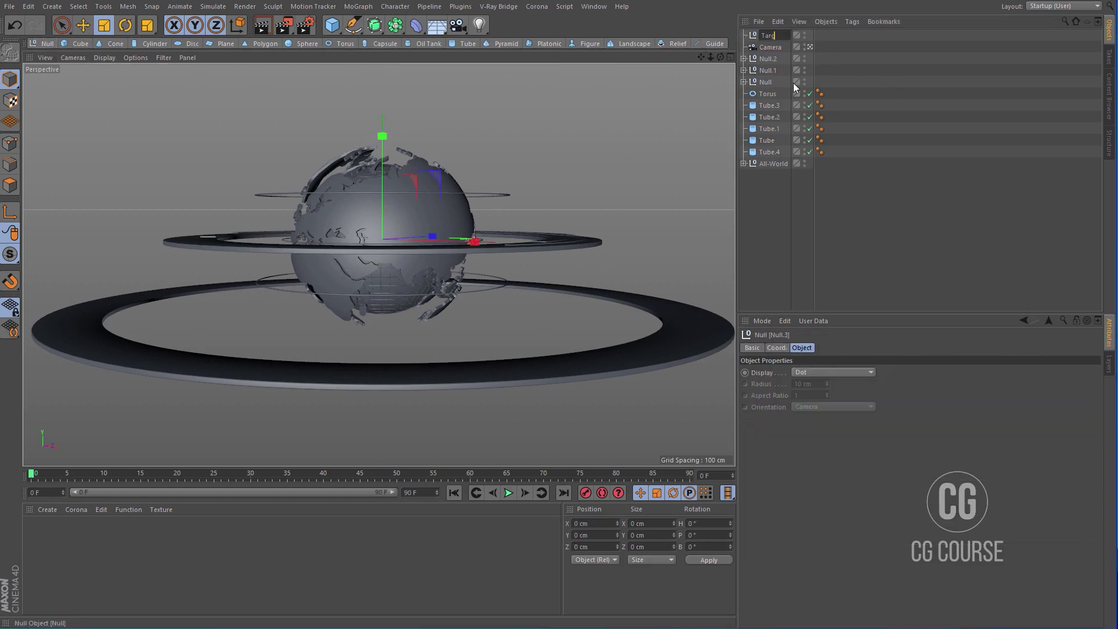
key("Return")
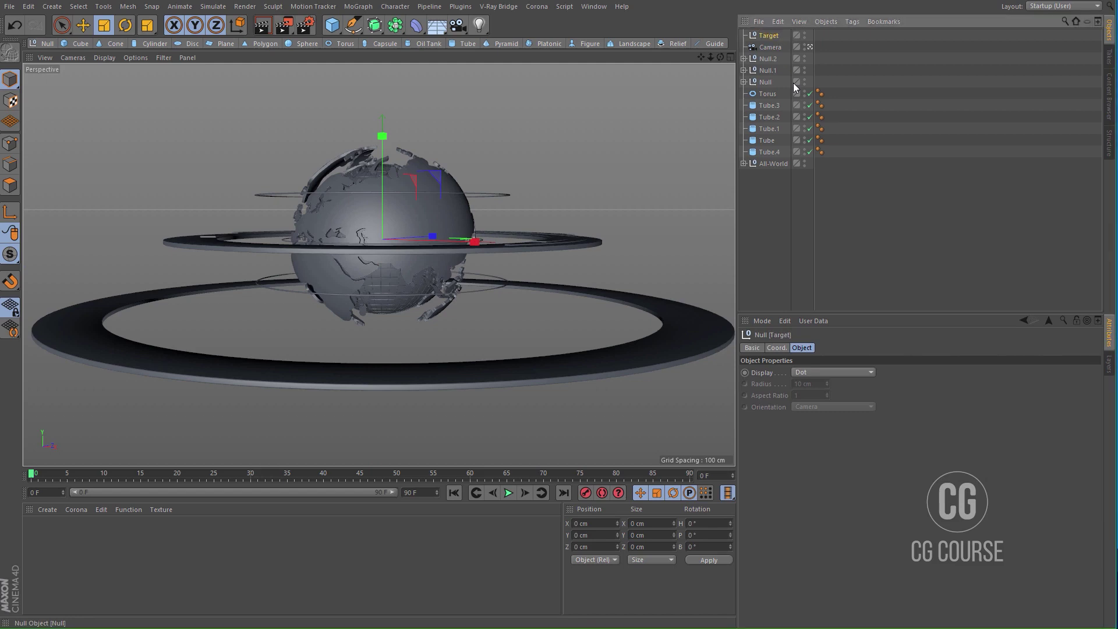
Step: Add a Target tag to the camera and assign the Target null as its target object
right_click(763, 48)
mouse_move(824, 57)
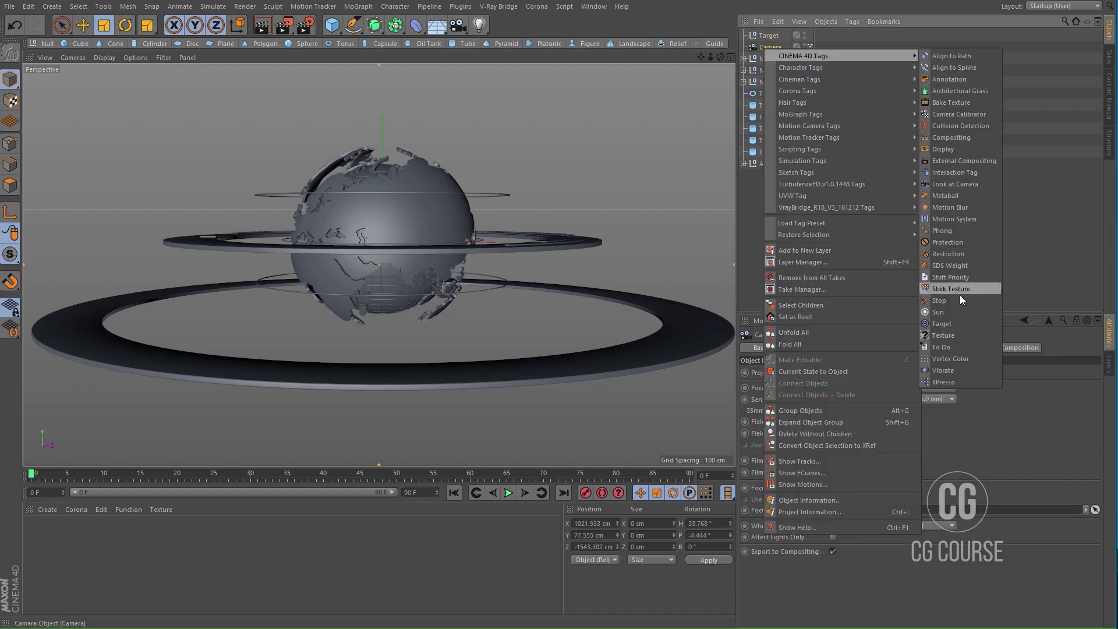
left_click(946, 324)
left_click_drag(774, 35, 834, 376)
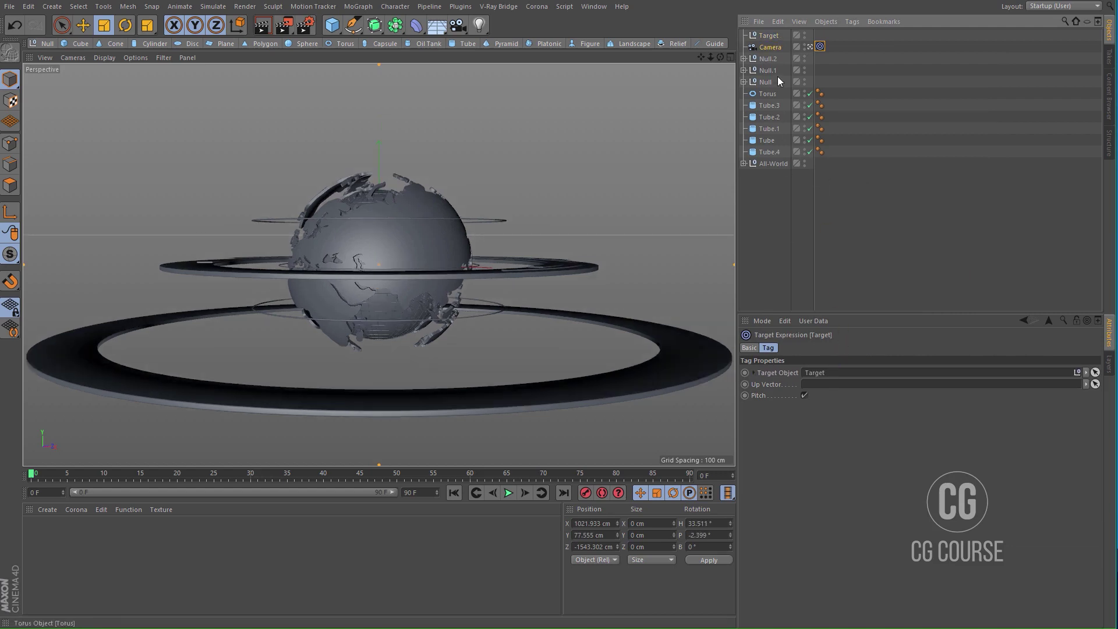
Step: Set the camera's bank rotation to -15°
left_click(774, 47)
left_click(812, 350)
mouse_move(941, 395)
left_mouse_down()
mouse_move(941, 386)
mouse_move(941, 405)
left_mouse_up()
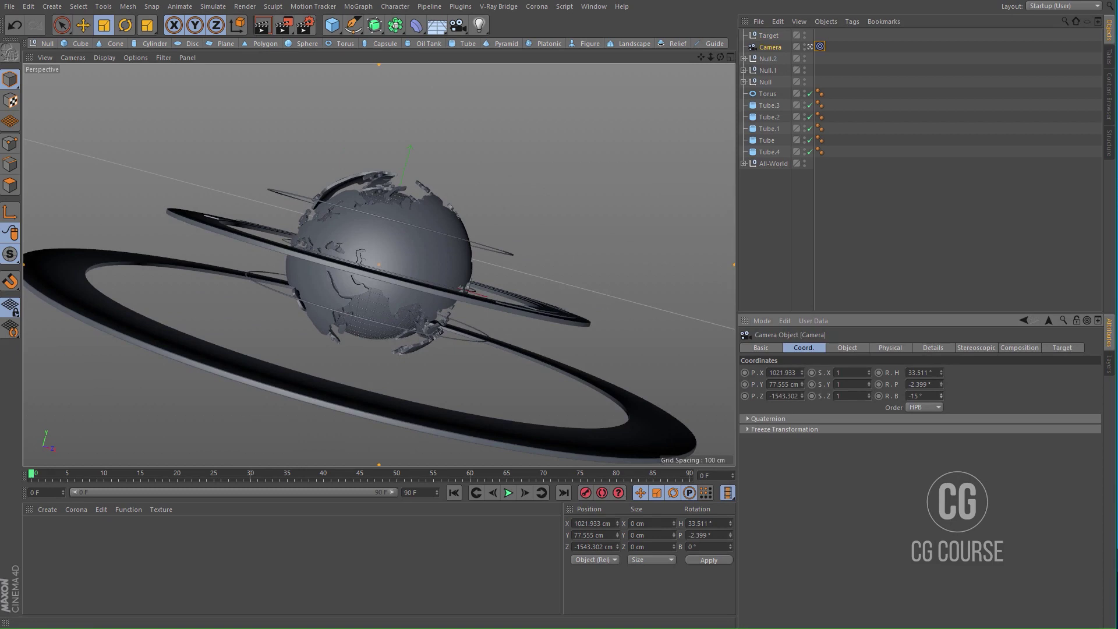
Step: Move the camera closer and higher to about X 688, Y 333, Z -1053 cm, framing the globe and rings from above
left_click_drag(711, 57, 736, 57)
left_click_drag(379, 268, 370, 307, "alt")
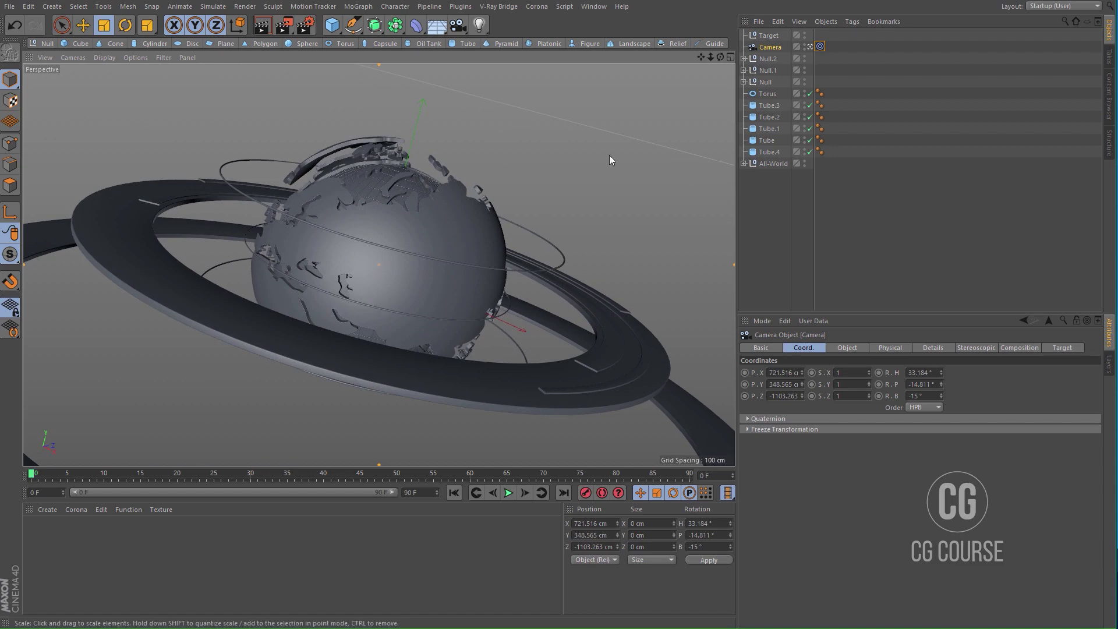
left_click_drag(710, 57, 718, 57)
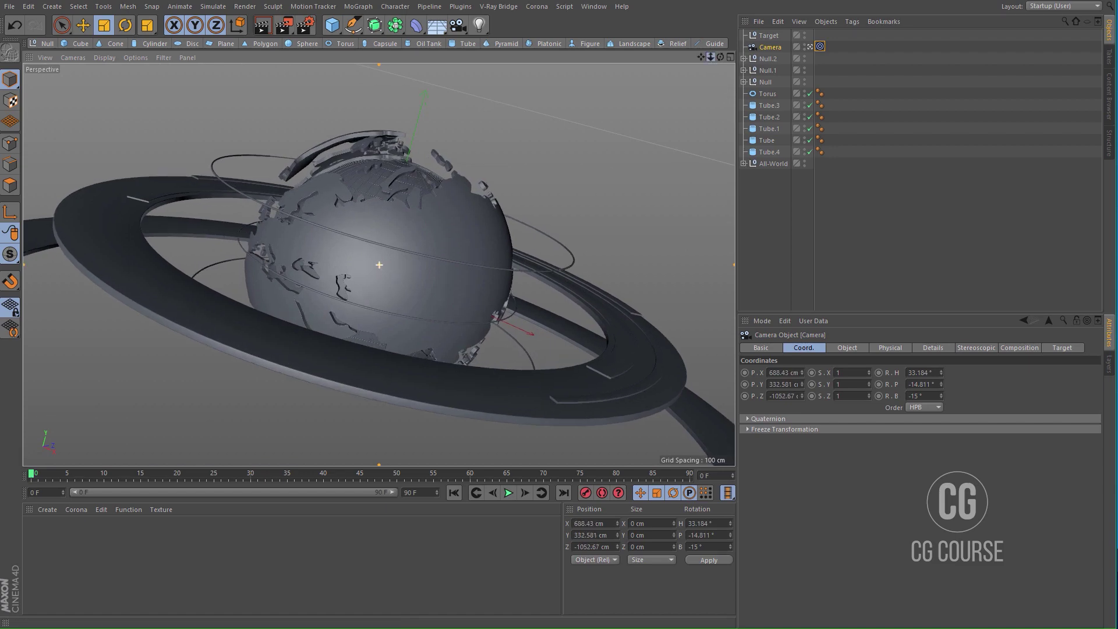
Step: Render the tilted camera view to the Picture Viewer, and close the viewer after checking it
left_click(285, 26)
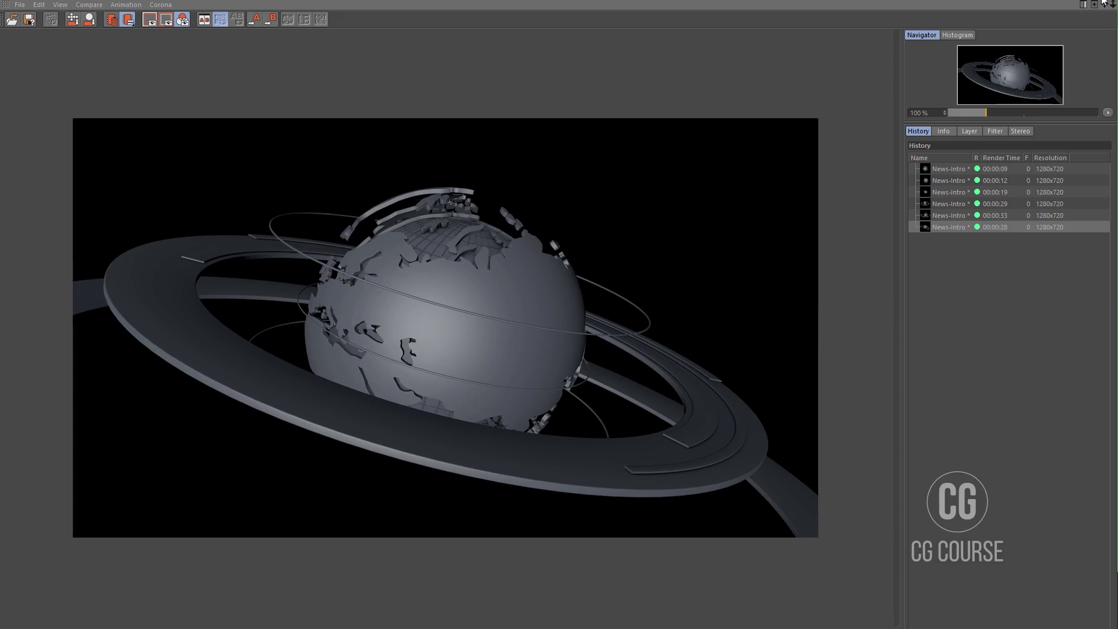
left_click(1103, 3)
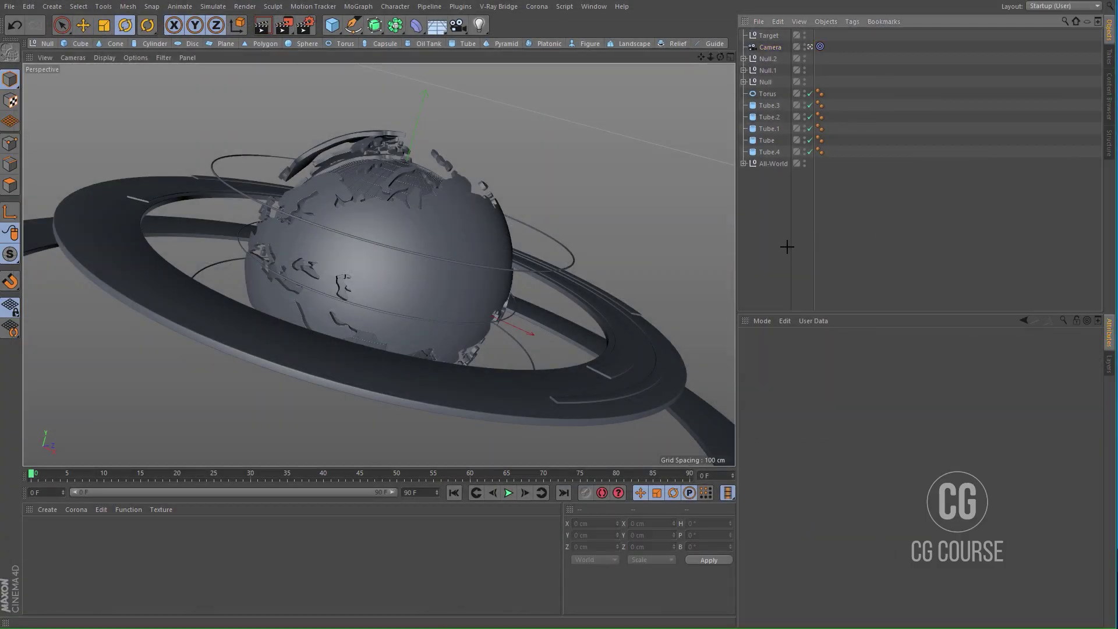
Step: Duplicate the base Tube ring around the globe's middle, and leave the camera view with the camera hidden in the viewport
left_click(544, 373)
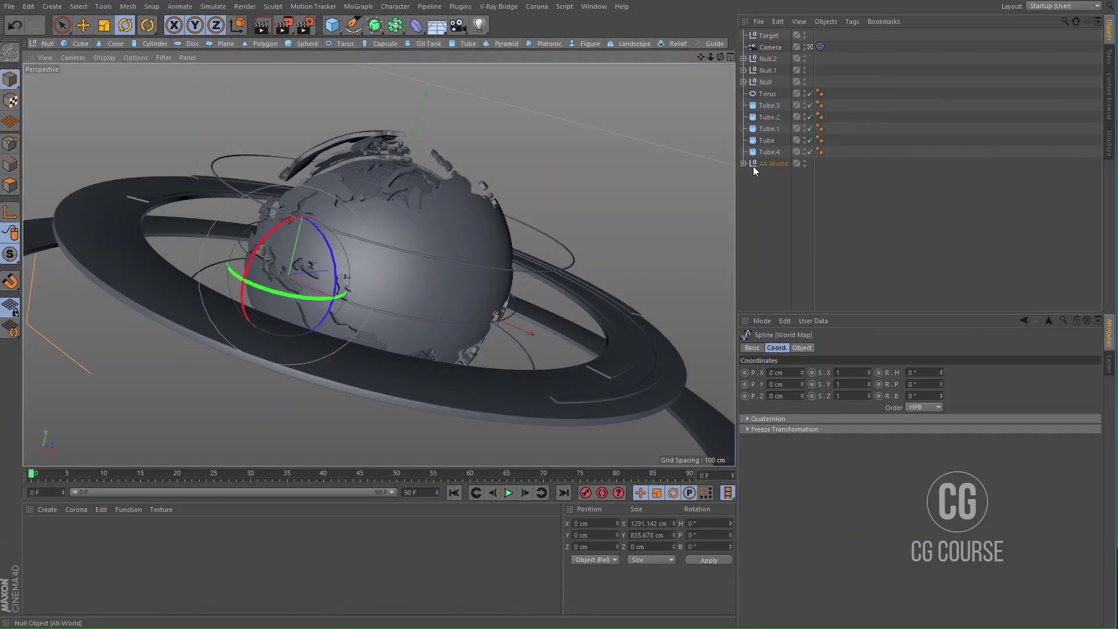
left_click(509, 393)
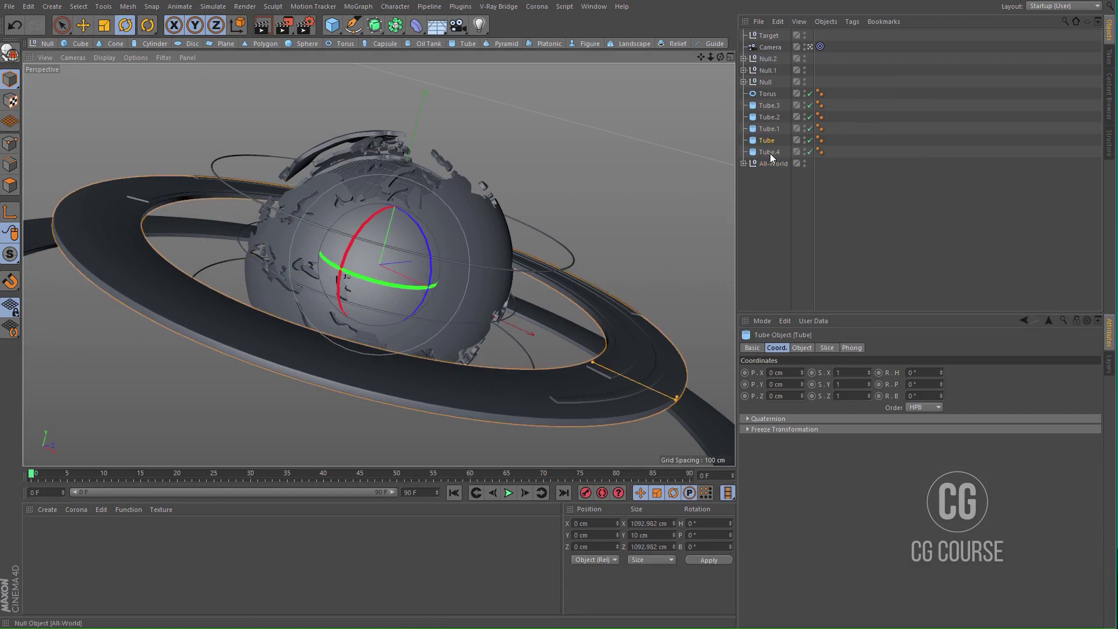
left_click_drag(767, 142, 766, 176, "ctrl")
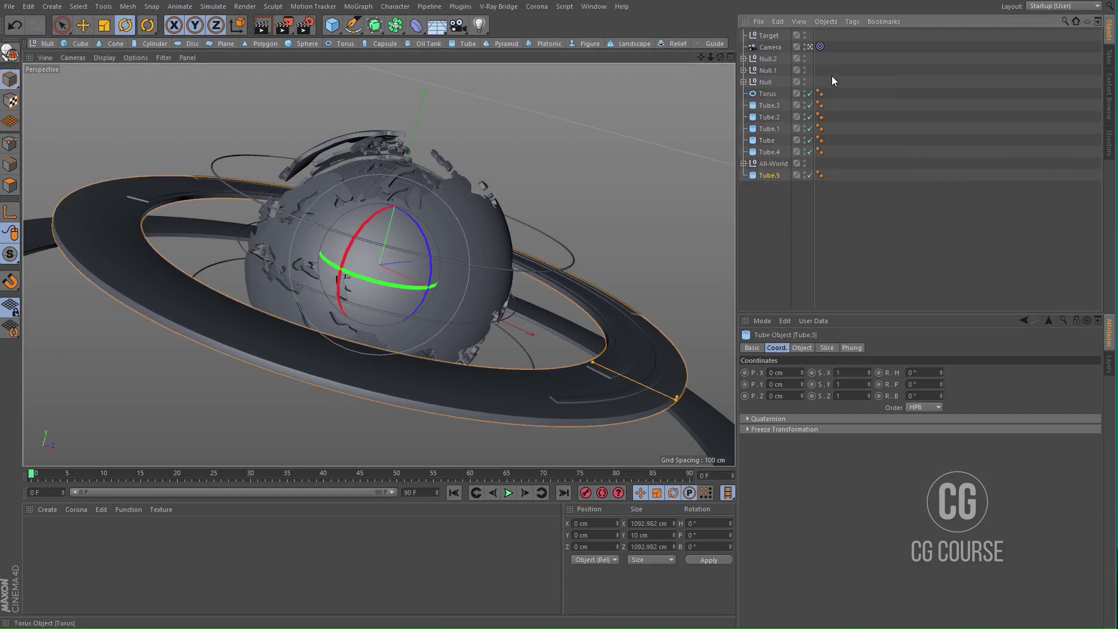
left_click(810, 46)
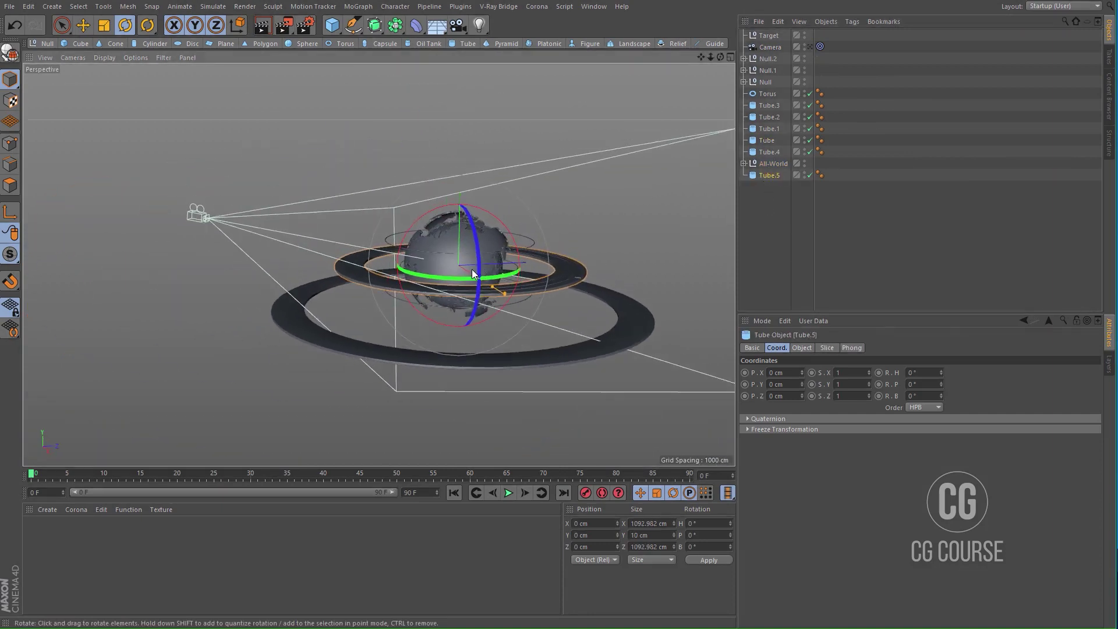
left_click(808, 46)
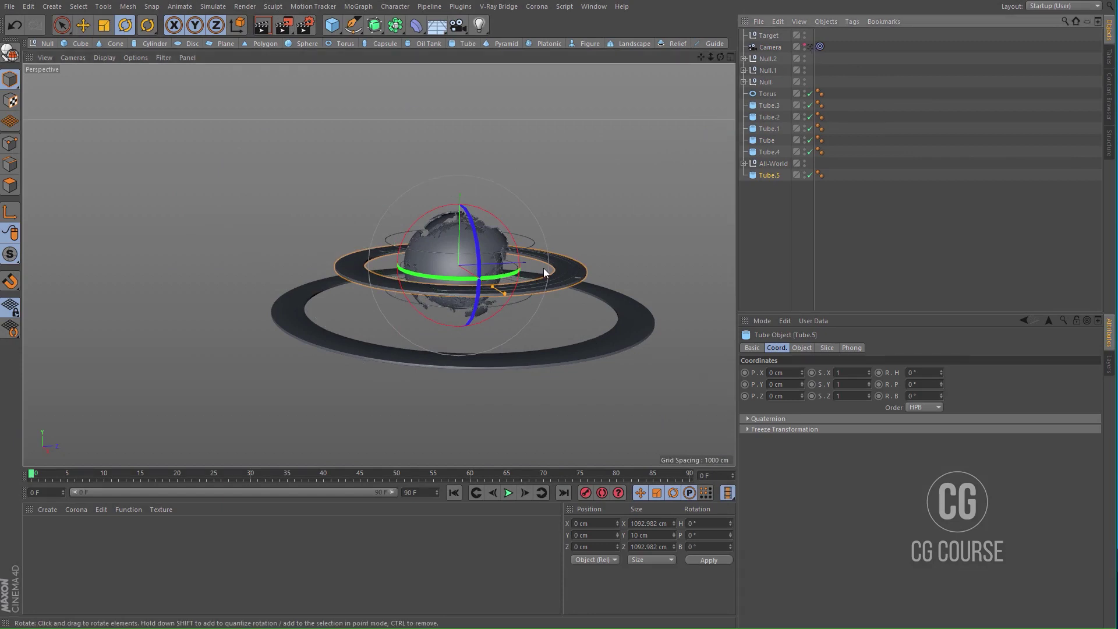
Step: Lower the new tube copy to a Y position of about -183 cm, checking its alignment with the large ring in the Front view
right_click_drag(504, 254, 512, 243, "alt")
key("e")
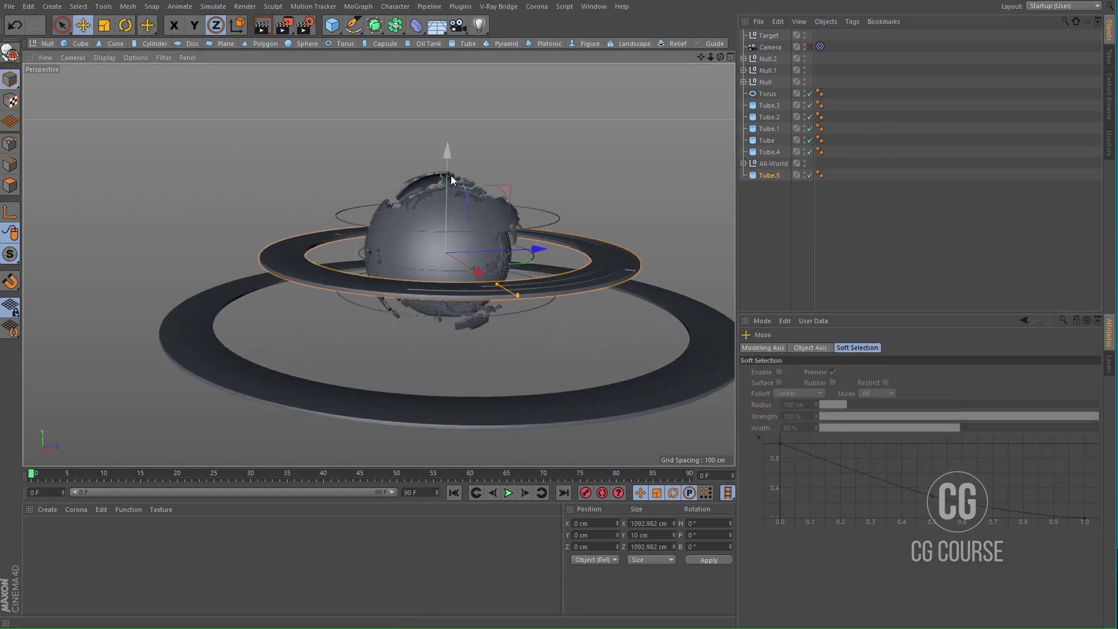
left_click_drag(450, 173, 446, 234)
middle_click(465, 274)
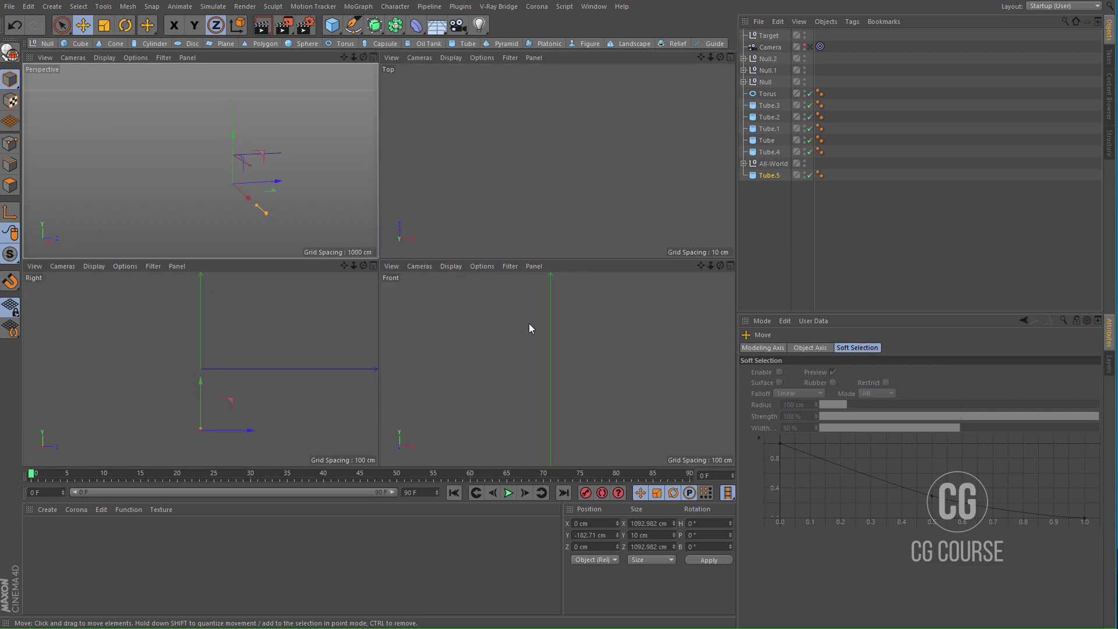
middle_click(529, 324)
right_click_drag(528, 324, 462, 338, "alt")
middle_click_drag(487, 276, 522, 204, "alt")
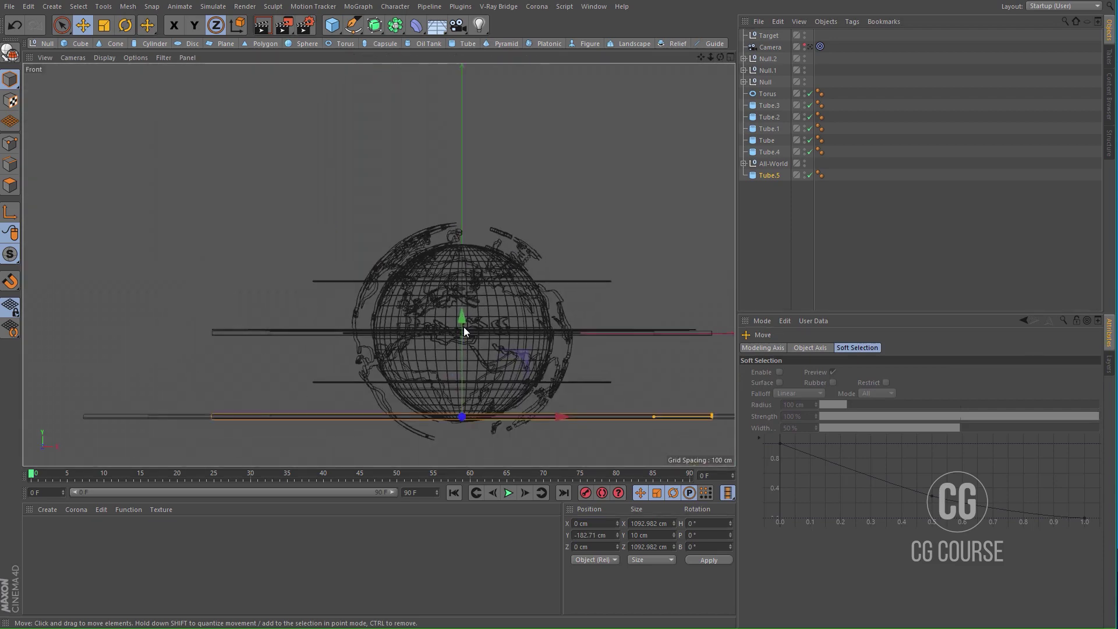
middle_click(351, 264)
middle_click(288, 159)
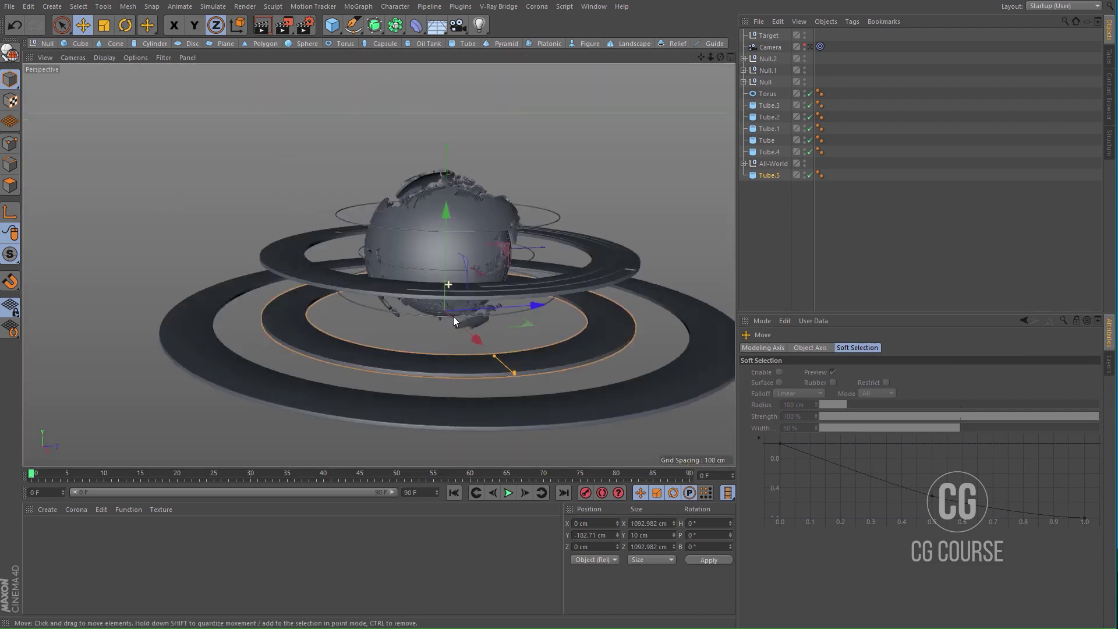
Step: Enable Slice on the lowered inner tube copy and set its end angle to 60°
left_click_drag(452, 307, 502, 330, "alt")
middle_click_drag(482, 325, 470, 329, "alt")
right_click_drag(466, 328, 477, 323, "alt")
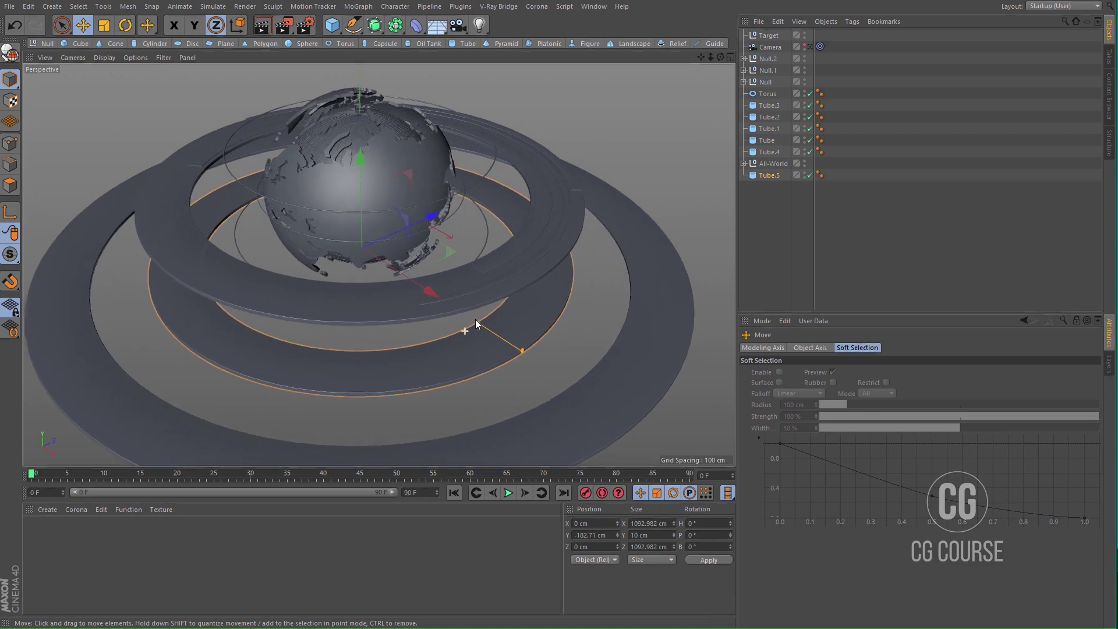
left_click(771, 174)
left_click(823, 349)
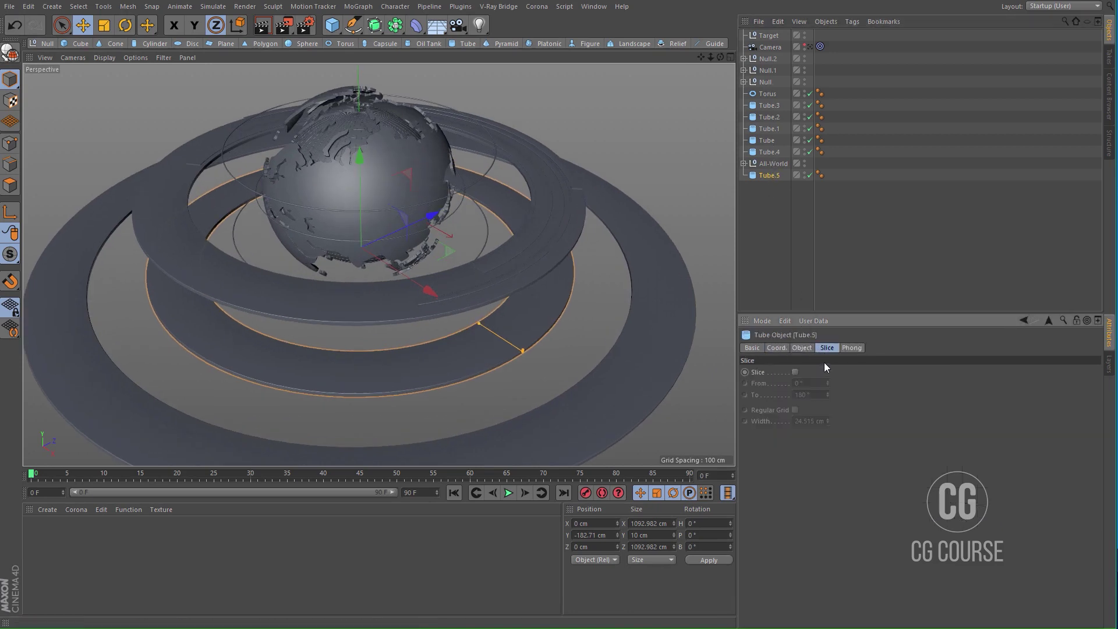
left_click(795, 373)
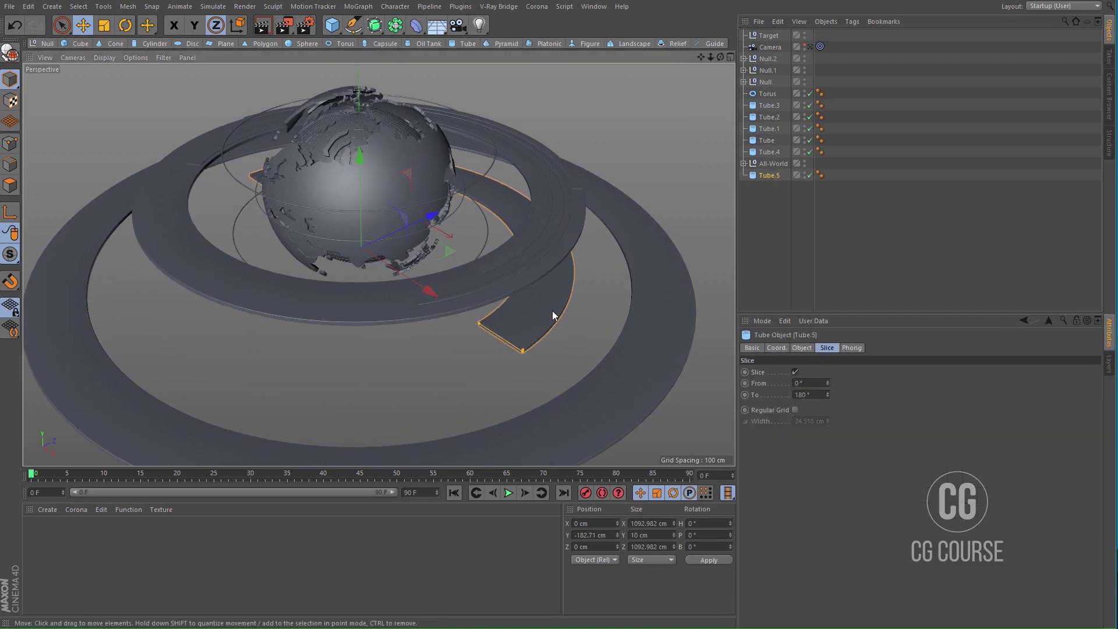
middle_click_drag(548, 309, 560, 311, "alt")
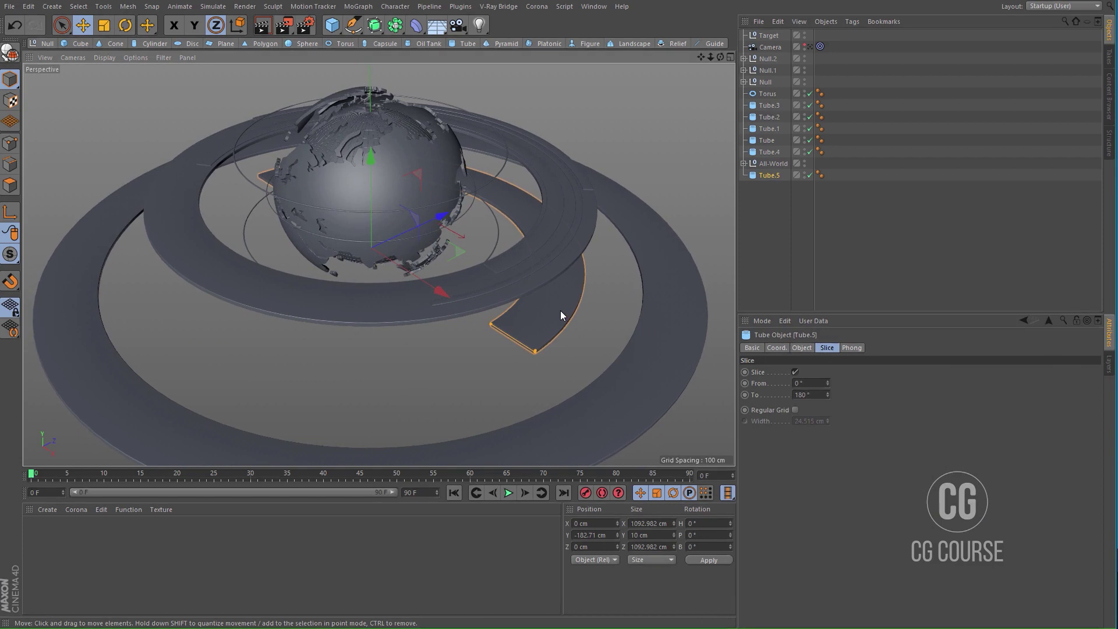
left_click(820, 396)
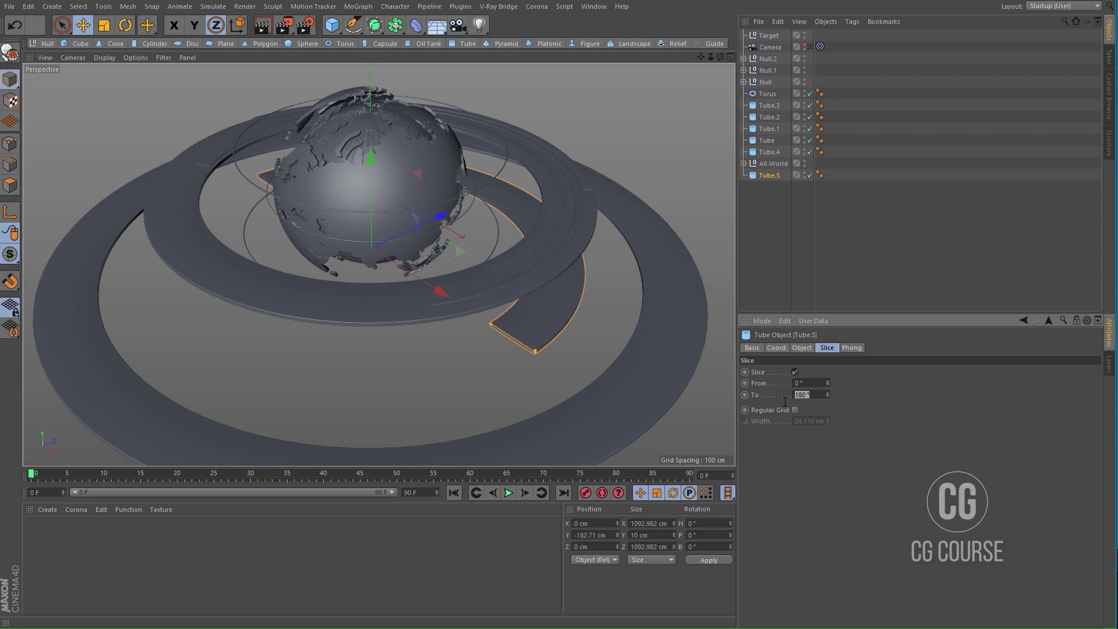
type("60")
key("Return")
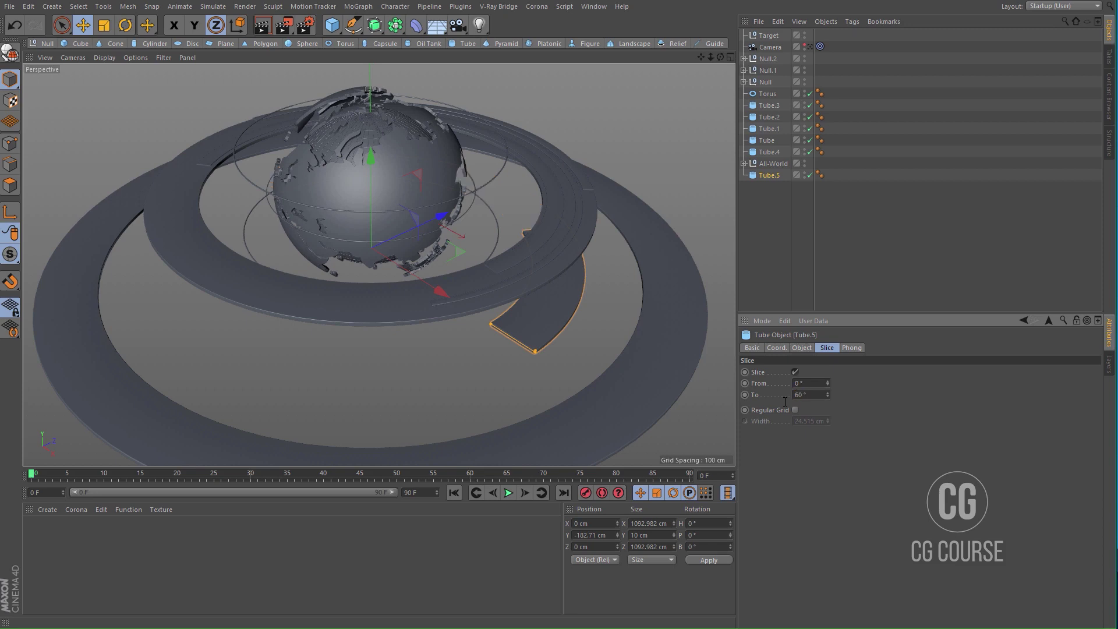
Step: Place the sliced tube inside a MoGraph Cloner and set the cloner's mode to Radial
left_click_drag(536, 319, 528, 321, "alt")
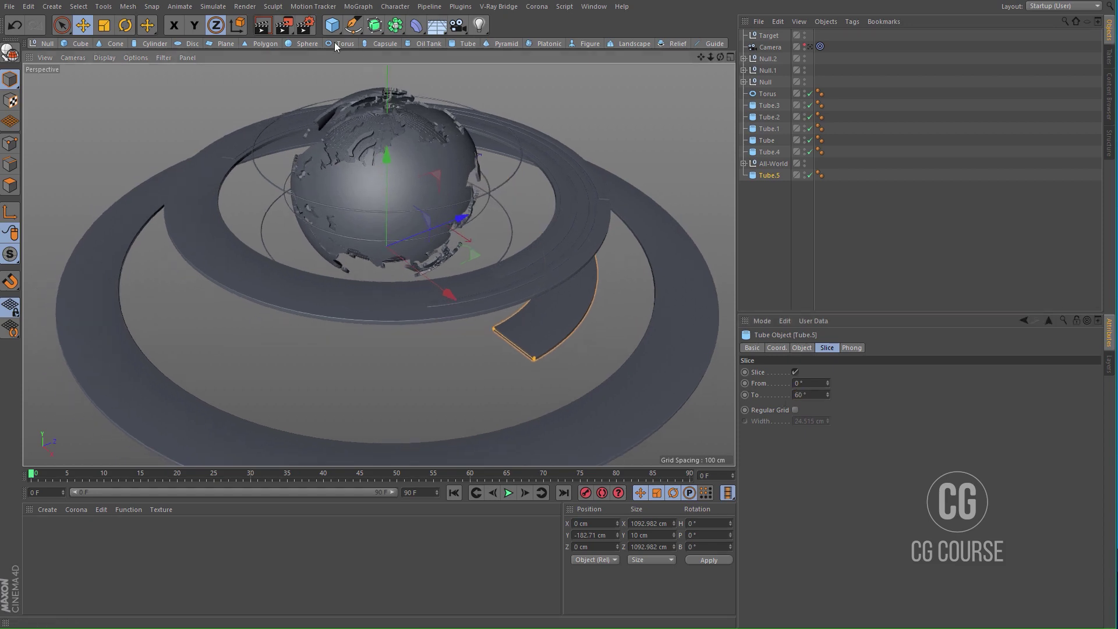
left_click(358, 7)
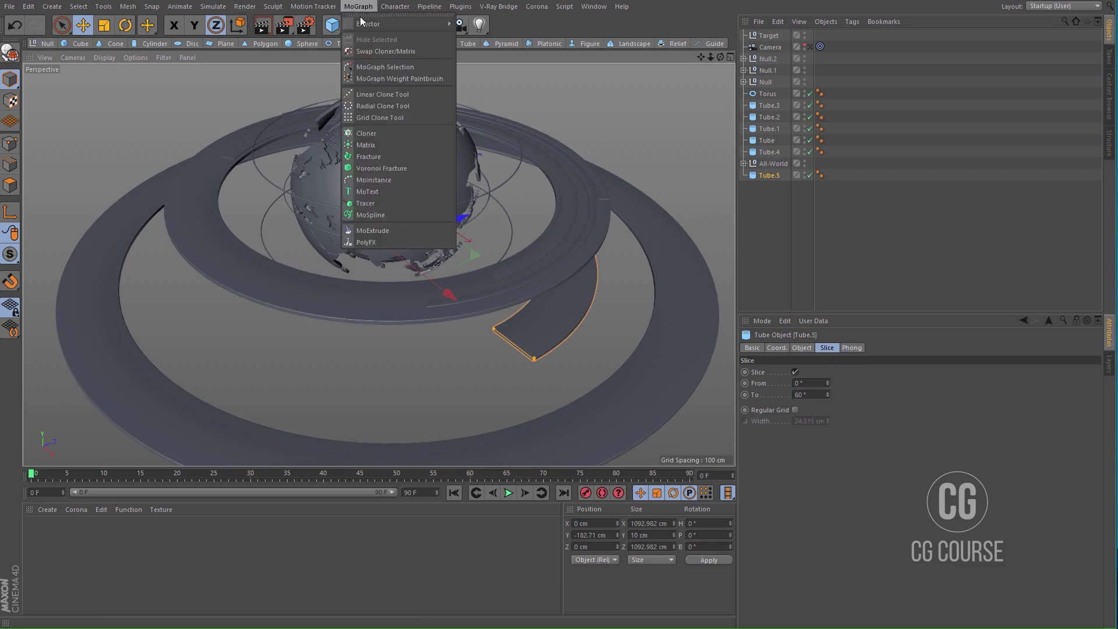
left_click(383, 132, "alt")
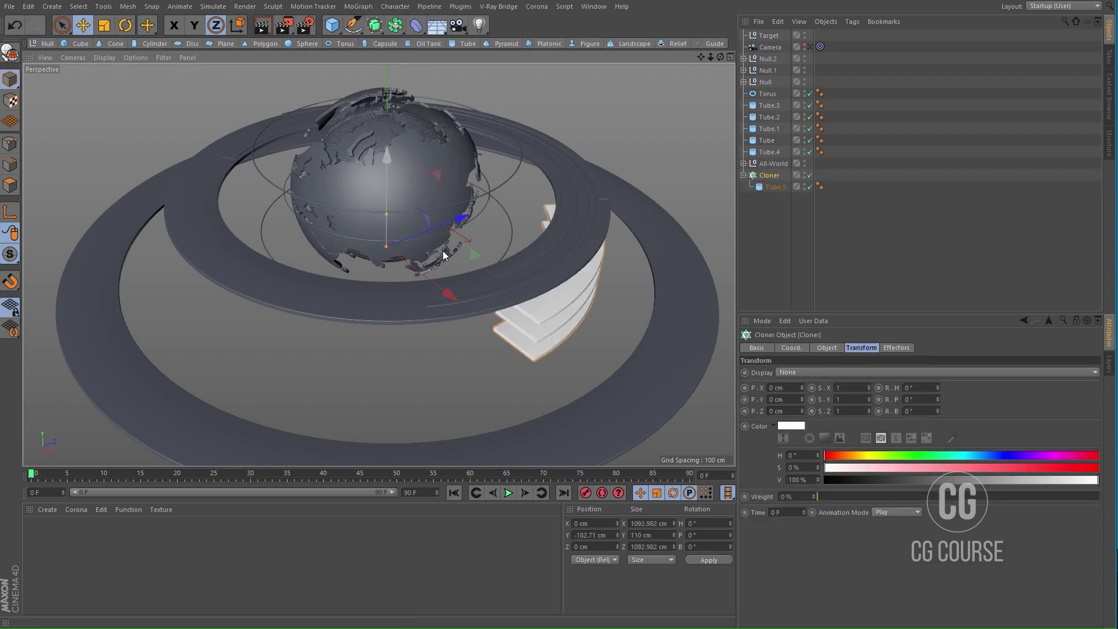
left_click(838, 350)
left_click(829, 371)
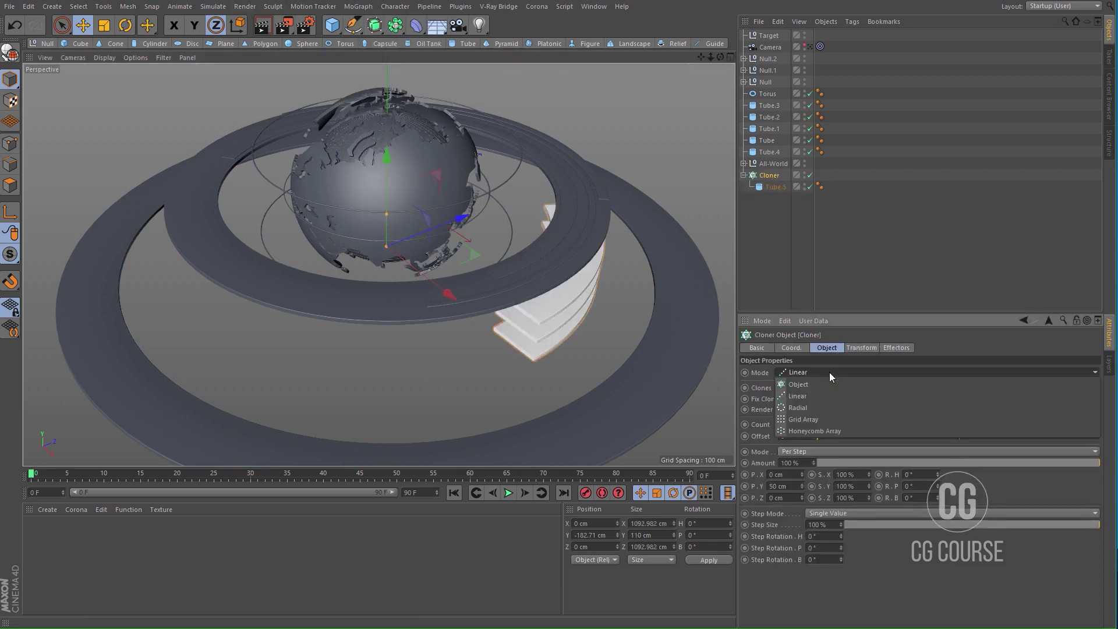
left_click(820, 407)
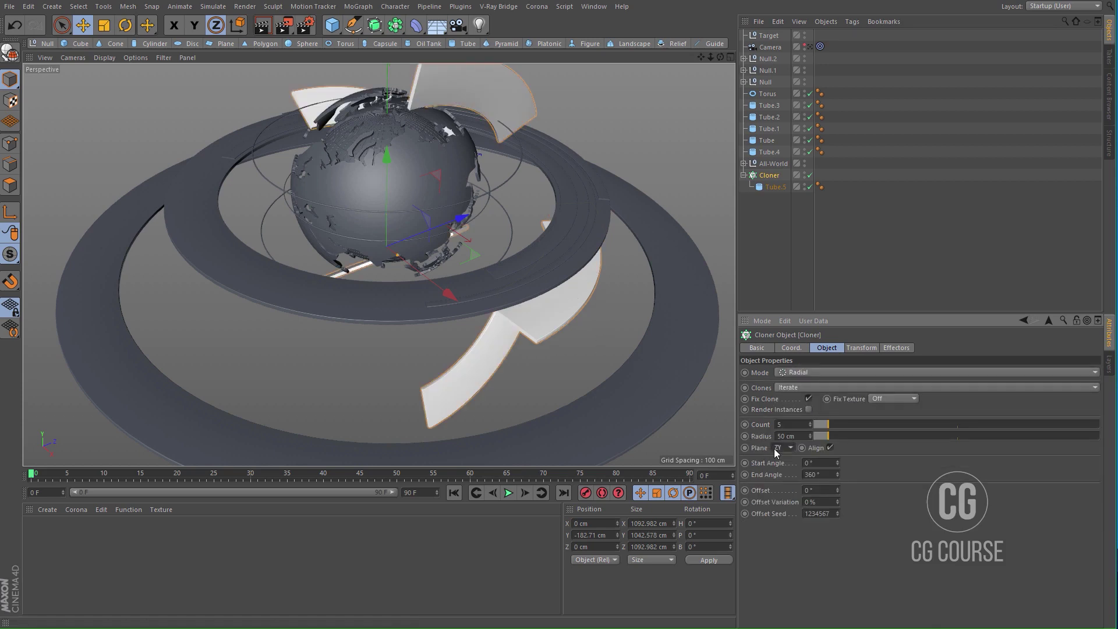
Step: Set the radial Cloner's plane to XZ and its clone count to 6
scroll(774, 449, "down", 1)
left_click_drag(480, 324, 473, 323, "alt")
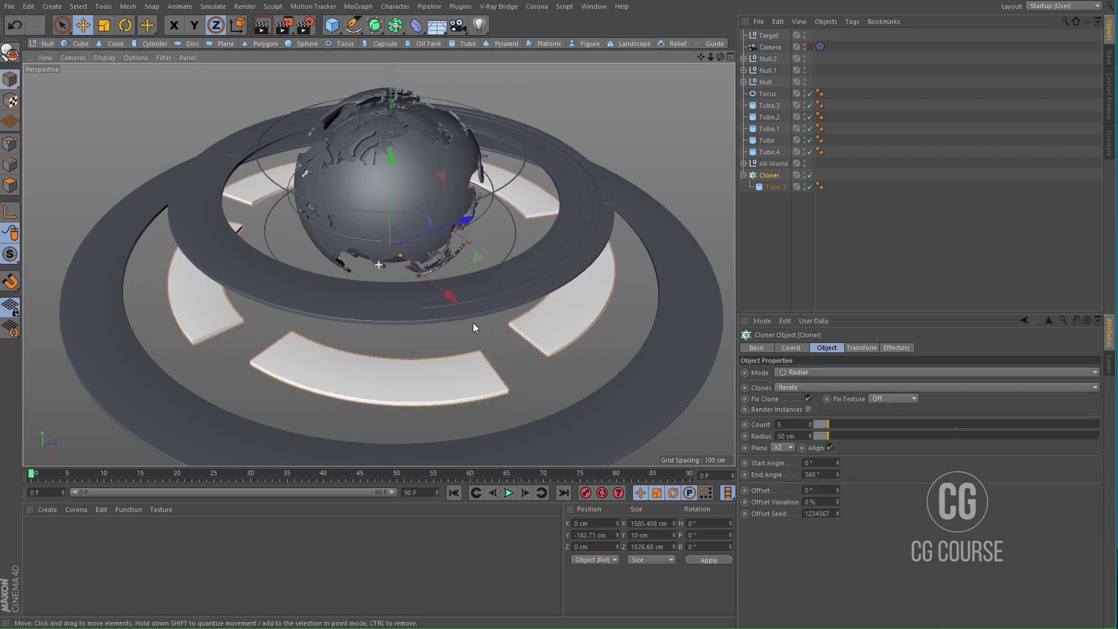
left_click(809, 422)
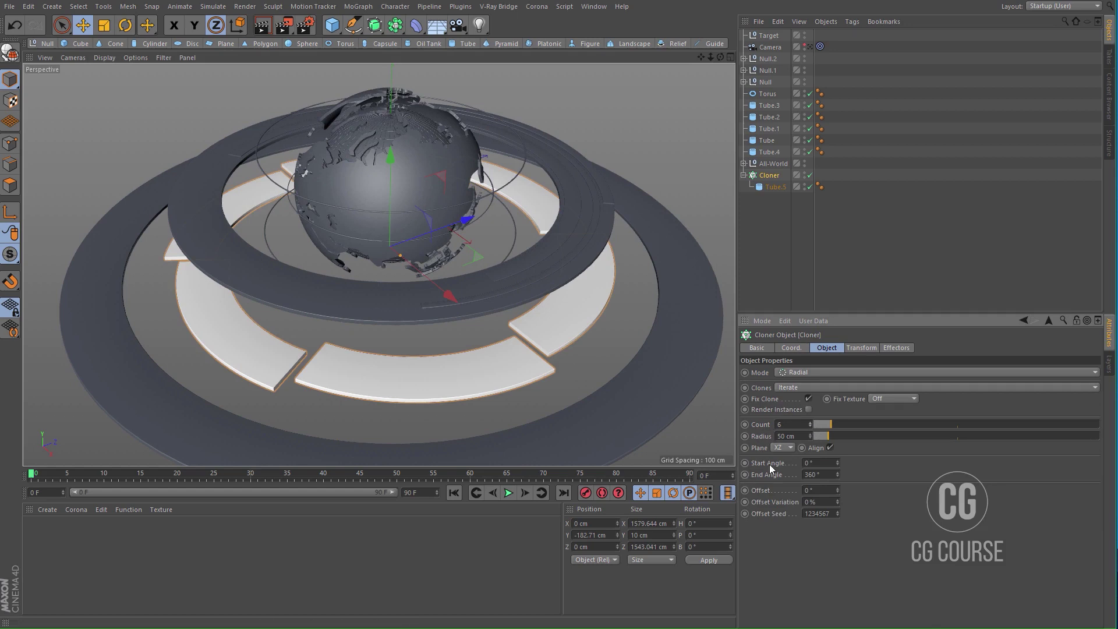
Step: Set the clones' heading rotation (R.H) to 60° in the Cloner's transform settings
left_click(859, 348)
mouse_move(938, 411)
left_mouse_down()
mouse_move(937, 353)
mouse_move(938, 387)
left_mouse_up()
key("ctrl+z")
key("ctrl+z")
left_click(938, 388)
left_click(937, 389)
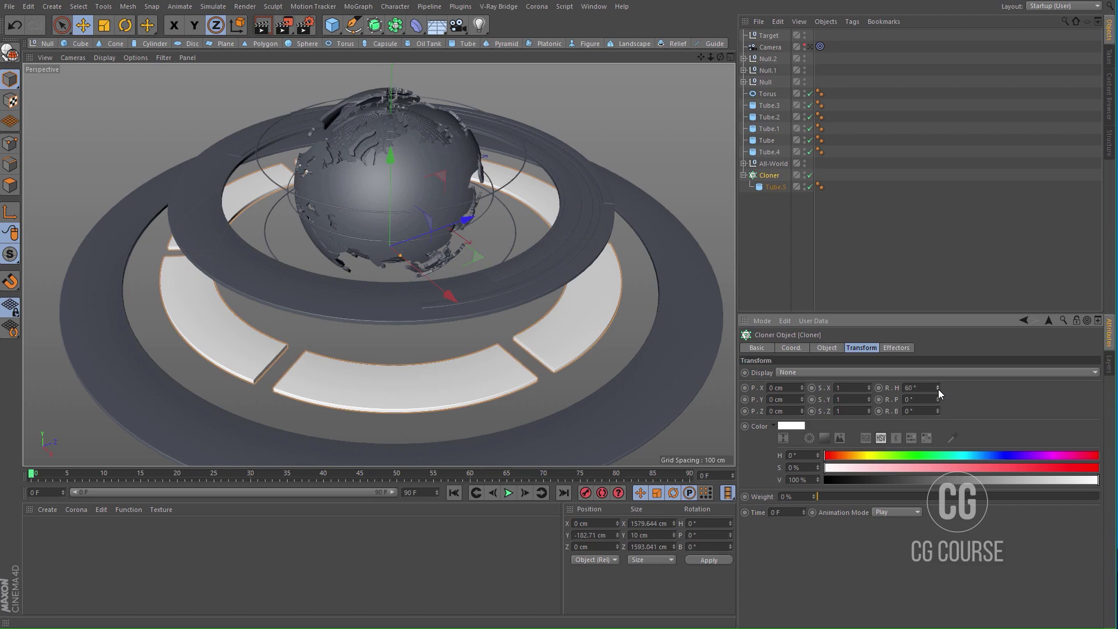
left_click_drag(377, 275, 396, 380, "alt")
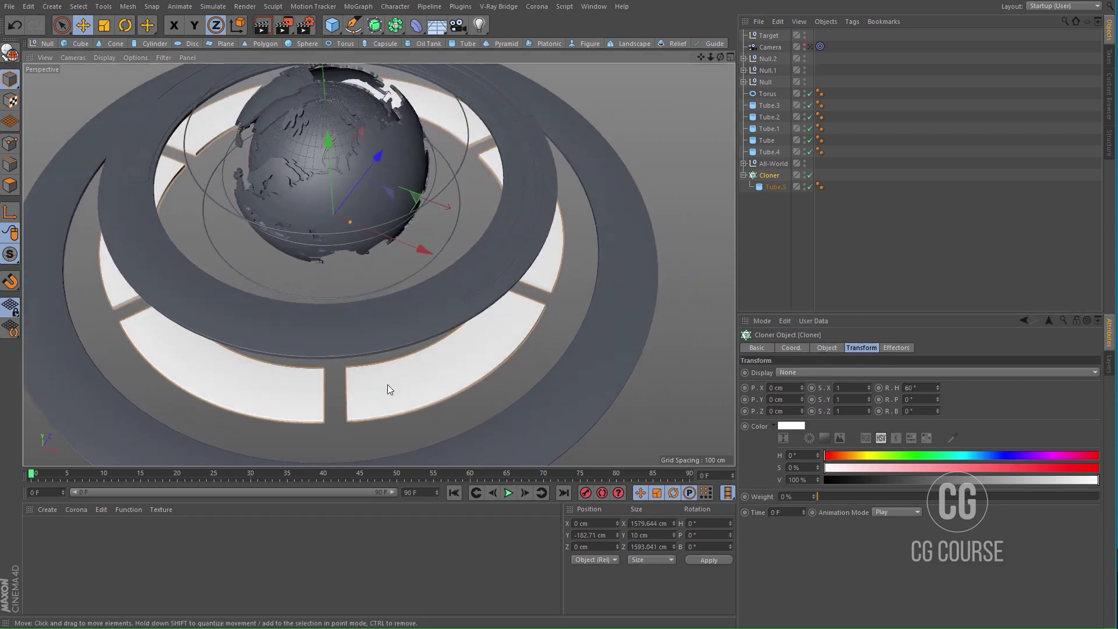
Step: Reduce the Cloner's radius to 3 cm, judging the gaps between the ring segments in the Top view
middle_click(554, 212)
middle_click(557, 210)
scroll(541, 232, "down", 5)
right_click_drag(418, 339, 415, 341, "alt")
middle_click_drag(439, 281, 435, 287, "alt")
right_click_drag(486, 202, 494, 180, "alt")
middle_click_drag(491, 189, 486, 242, "alt")
right_click_drag(486, 242, 516, 215, "alt")
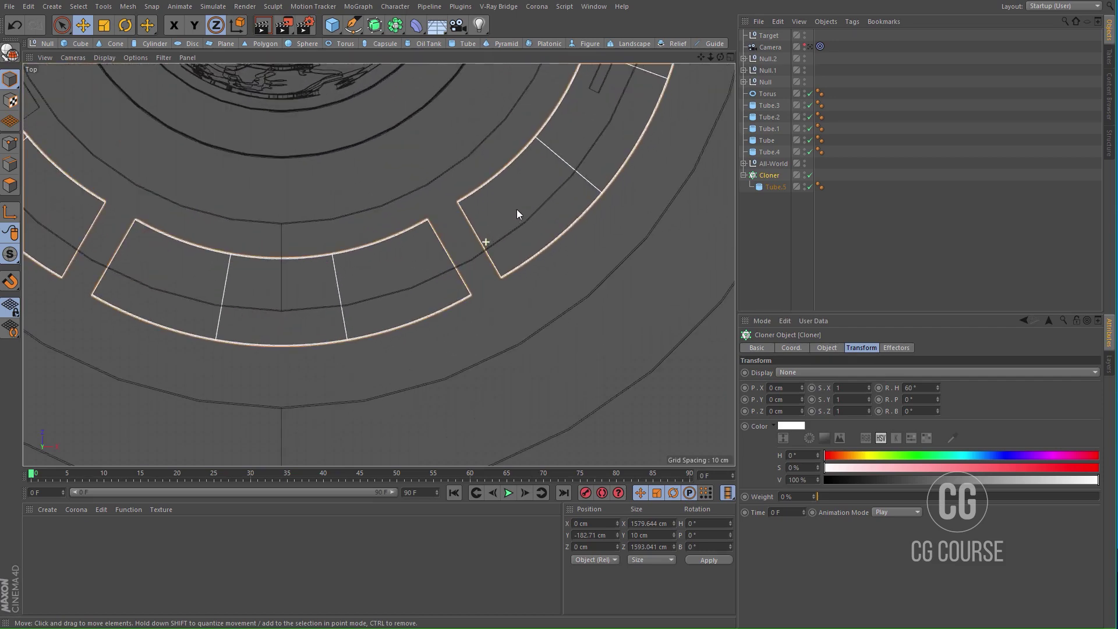
mouse_move(938, 386)
left_mouse_down()
mouse_move(937, 371)
mouse_move(937, 402)
left_mouse_up()
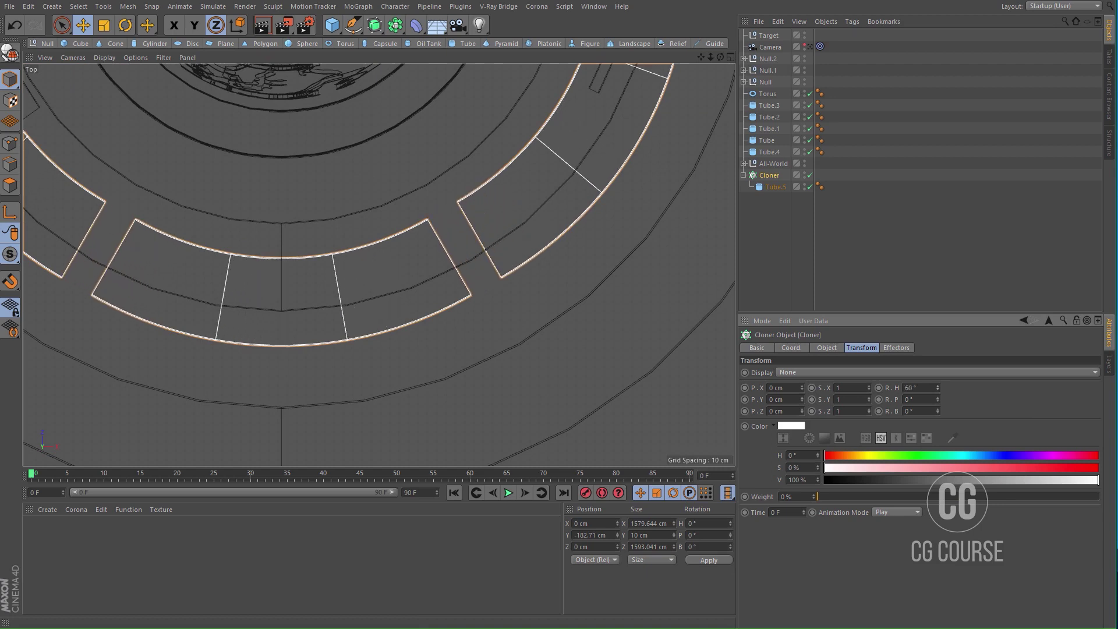
left_click(830, 349)
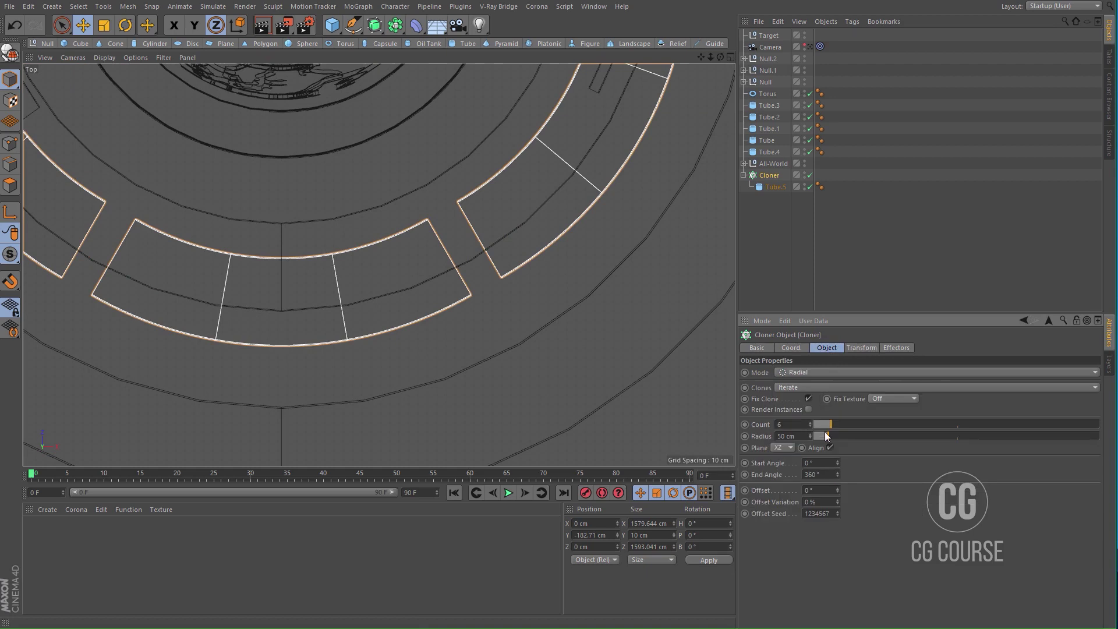
left_click_drag(811, 438, 811, 467)
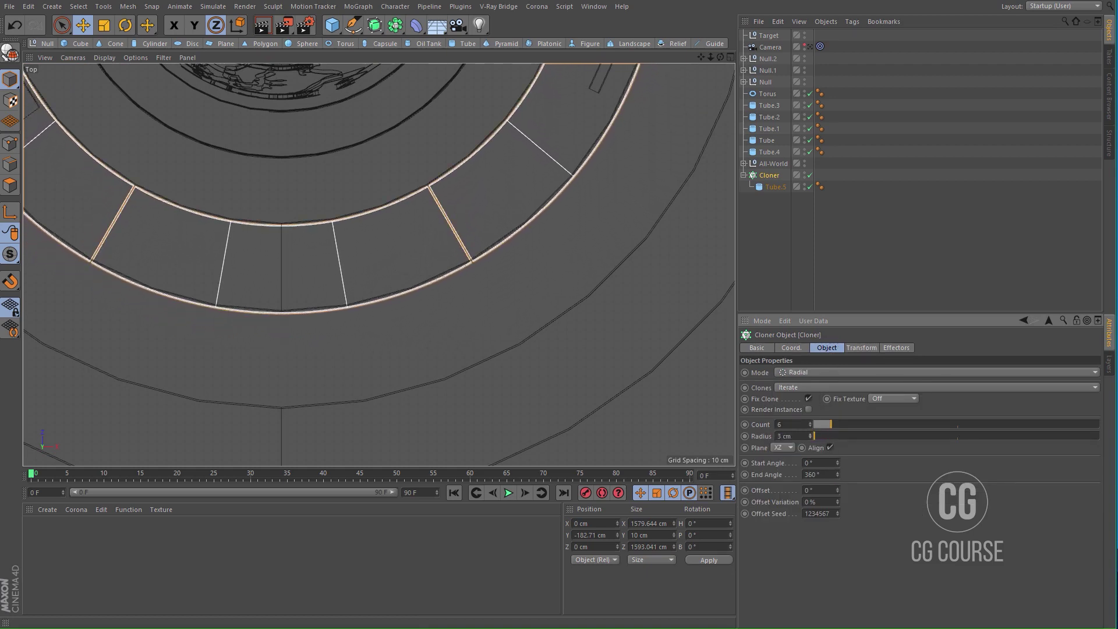
middle_click(596, 366)
middle_click(326, 187)
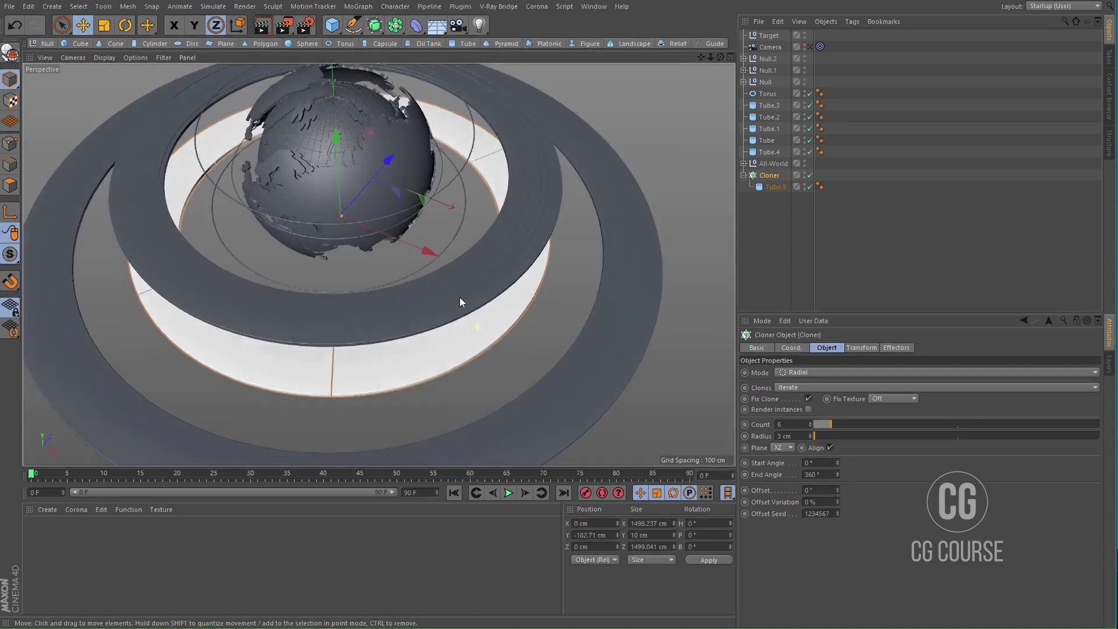
Step: Set the height of the tube segment inside the Cloner to 25 cm
left_click_drag(456, 261, 454, 256, "alt")
left_click(662, 188)
right_click_drag(487, 250, 467, 275, "alt")
middle_click_drag(428, 318, 440, 324, "alt")
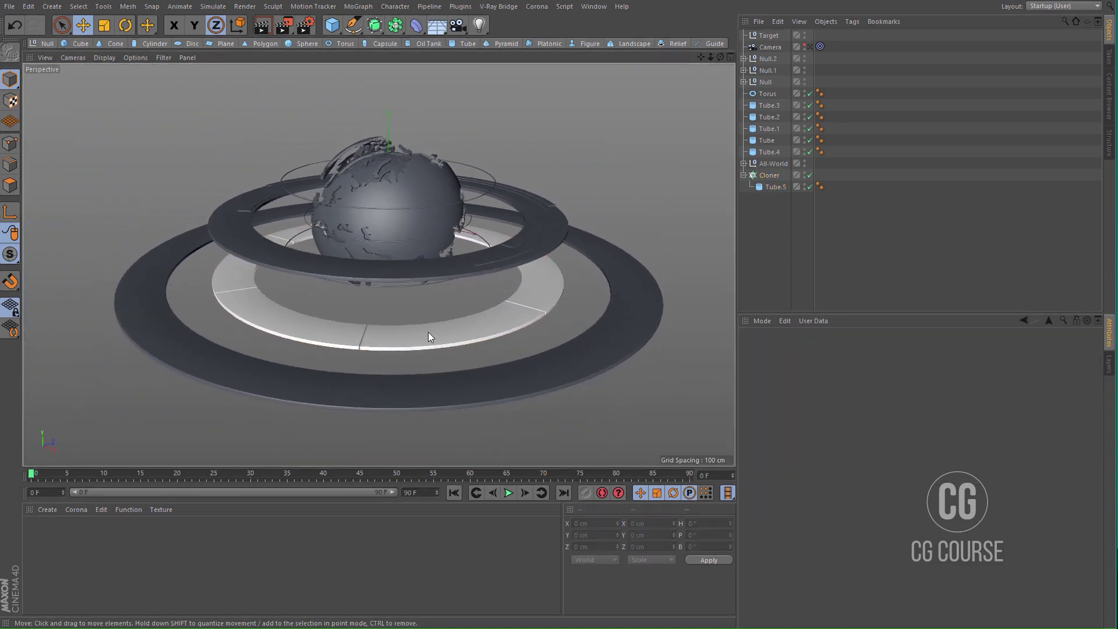
left_click_drag(426, 332, 424, 308, "alt")
left_click(457, 336)
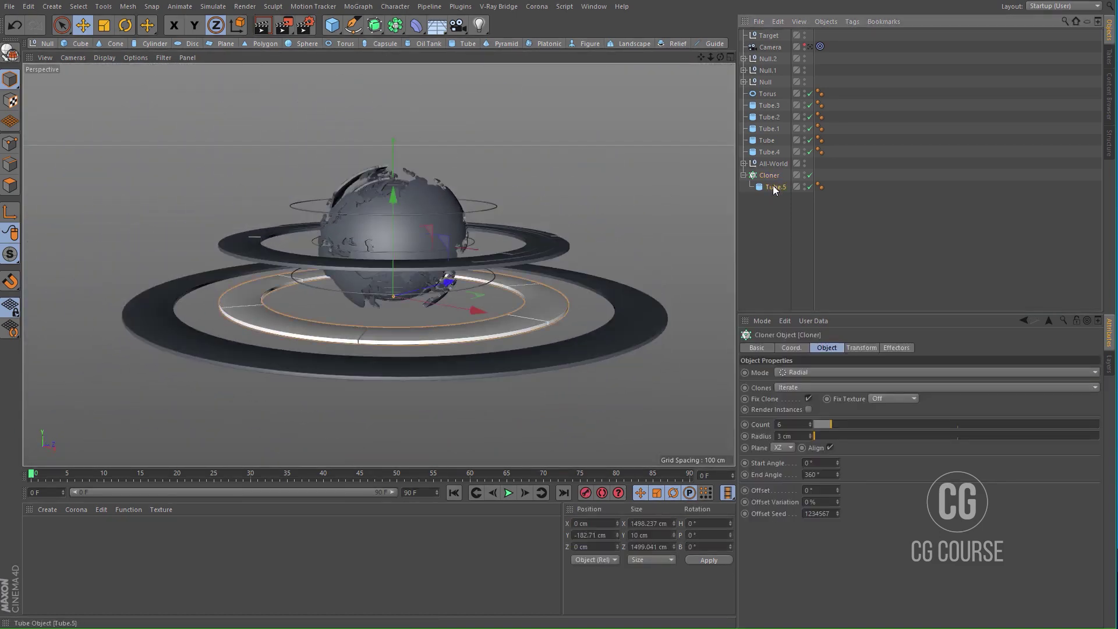
double_click(819, 419)
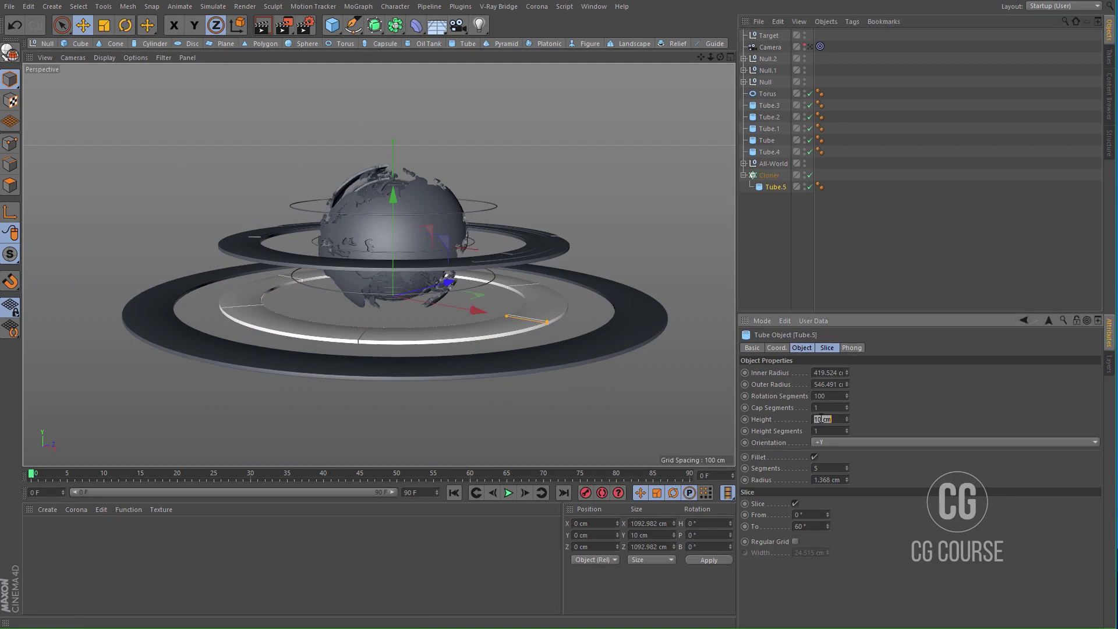
type("25")
key("Return")
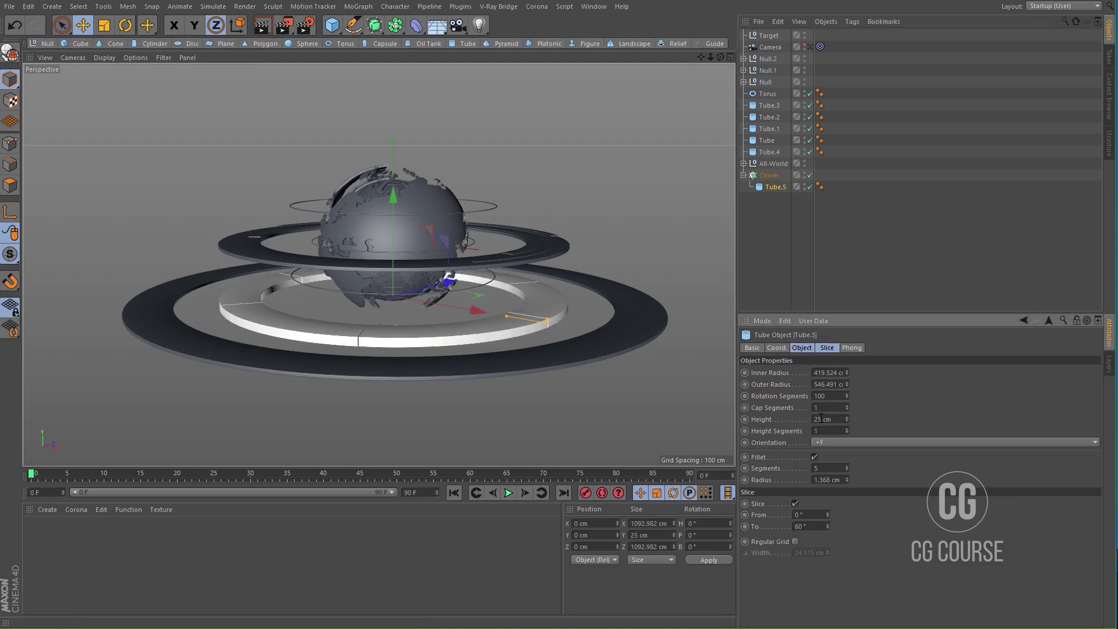
left_click_drag(445, 343, 439, 361, "alt")
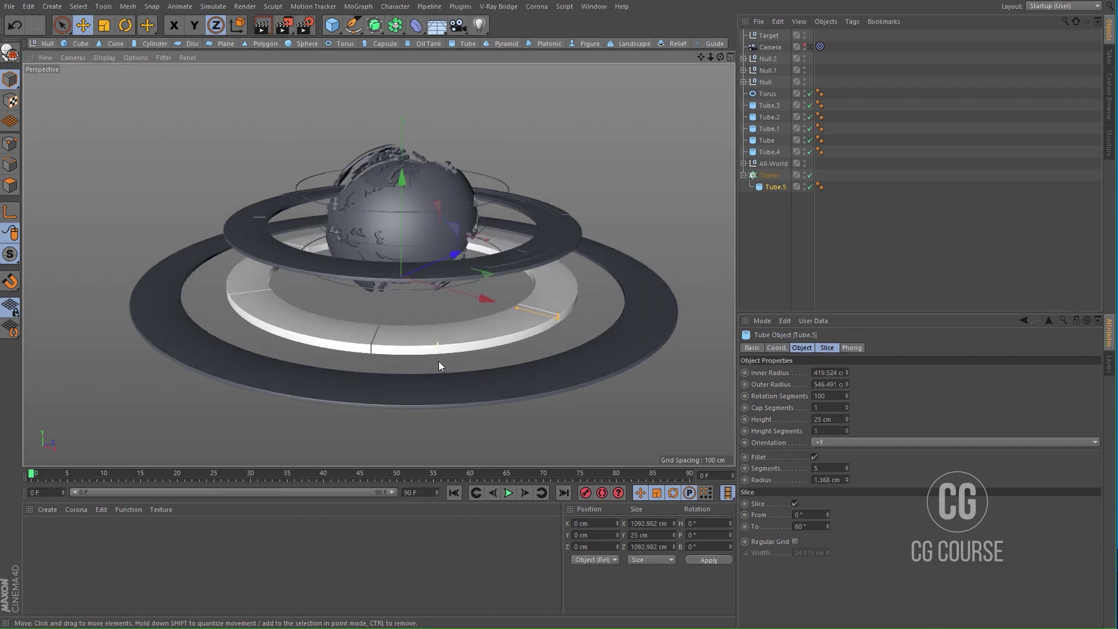
Step: Duplicate the Cloner and move the copy straight down to a Y position of about -225 cm
left_click(744, 176)
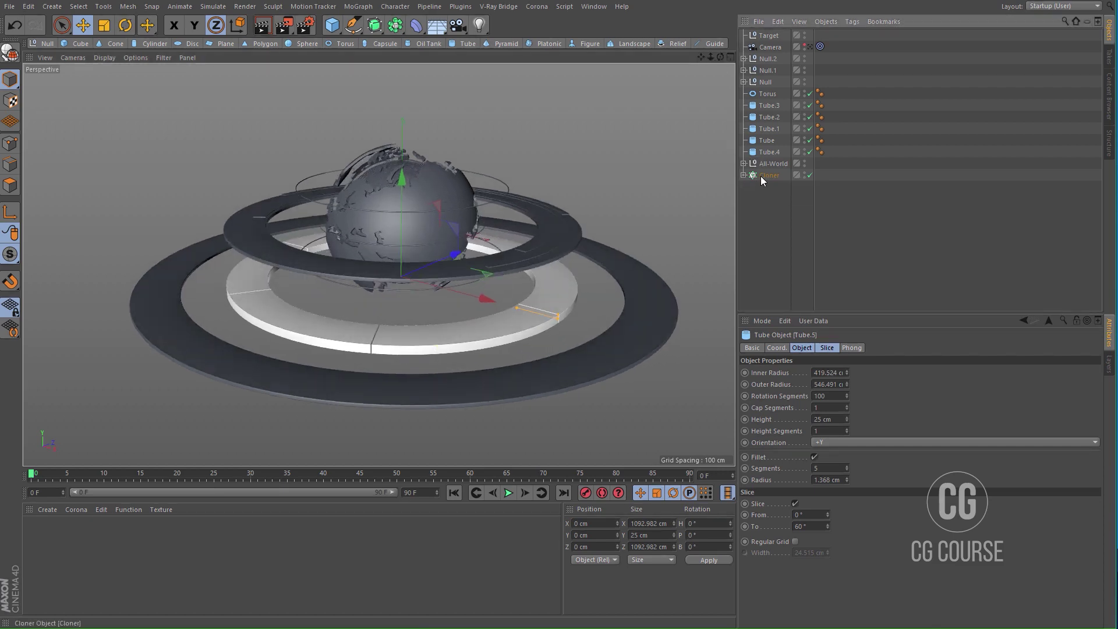
left_click(760, 176)
left_click_drag(762, 176, 761, 189, "ctrl")
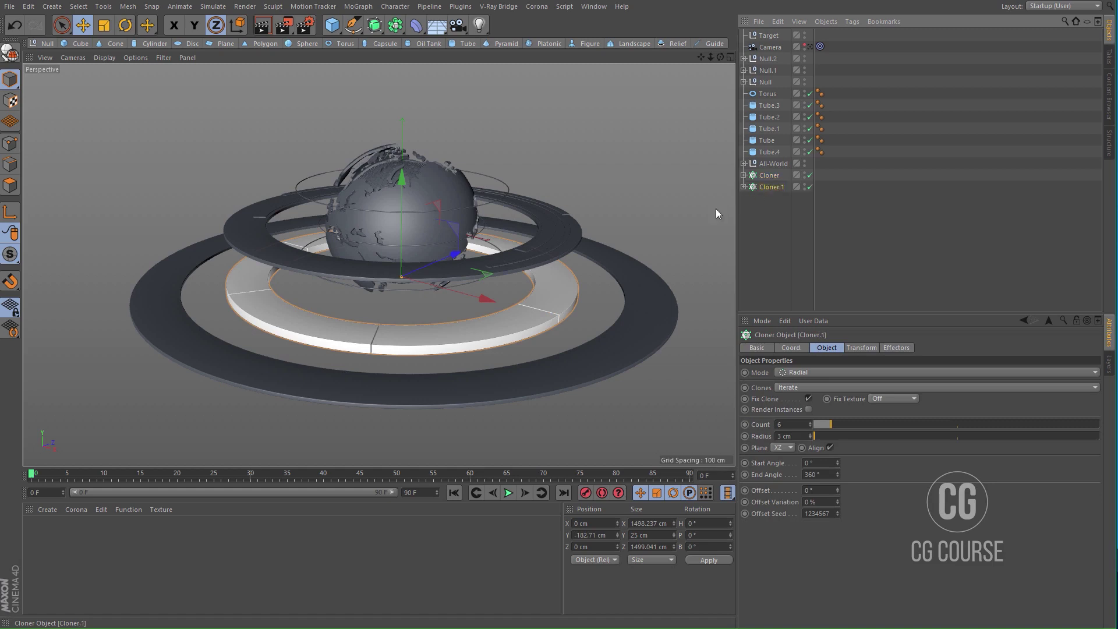
key("e")
left_click_drag(402, 198, 403, 212)
Step: Fit the copied segment ring directly beneath the original in the Front view, at a Y position of about -211 cm
middle_click(425, 243)
middle_click(580, 400)
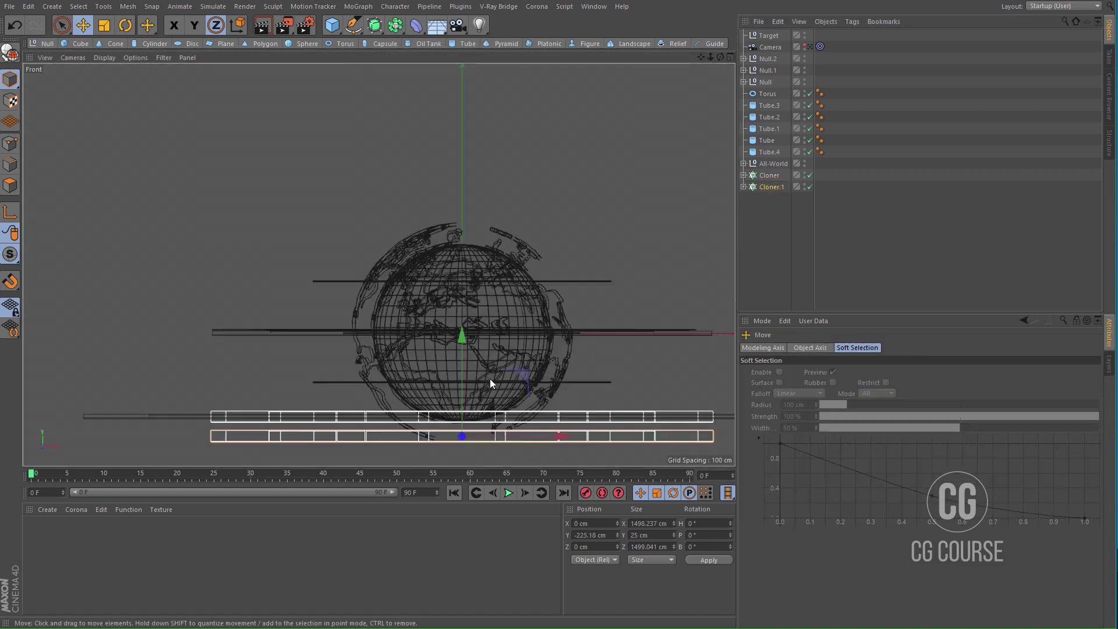
scroll(508, 303, "up", 5)
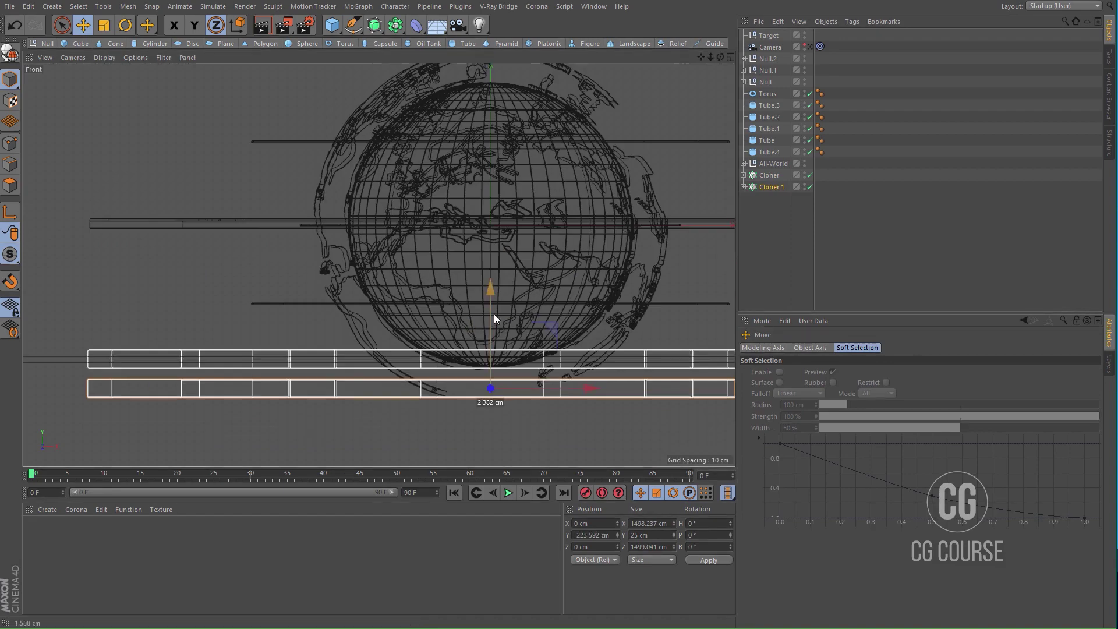
left_click(498, 304)
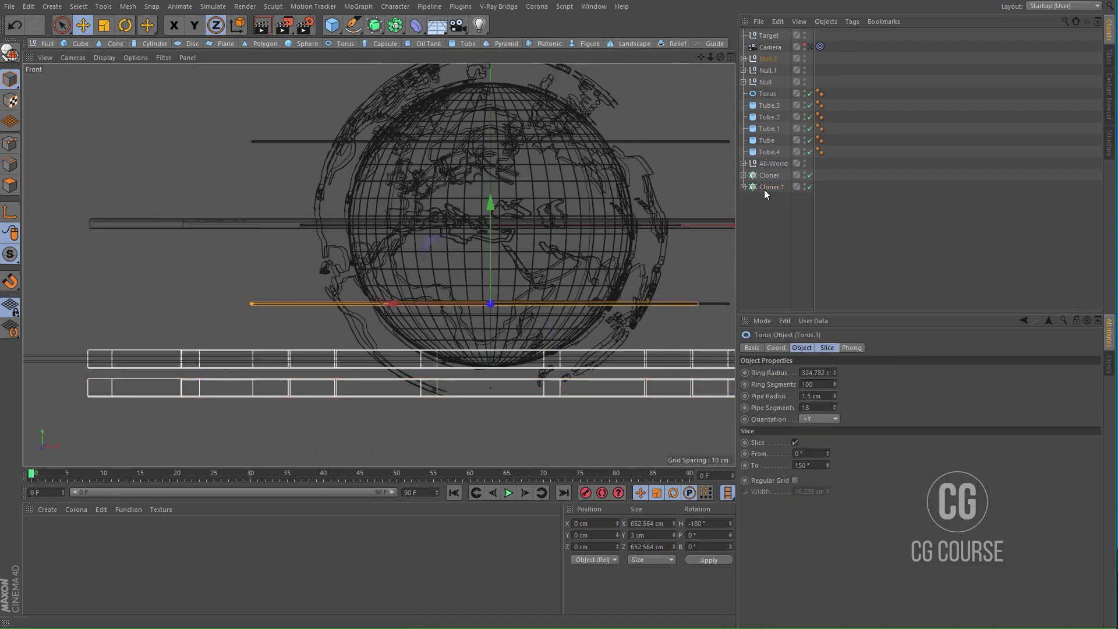
left_click(770, 186)
left_click_drag(491, 307, 496, 299)
middle_click(496, 300)
middle_click(335, 195)
left_click_drag(438, 275, 446, 290, "alt")
Step: Set the slice end angle of the tube inside the copied Cloner to 120°
left_click(743, 187)
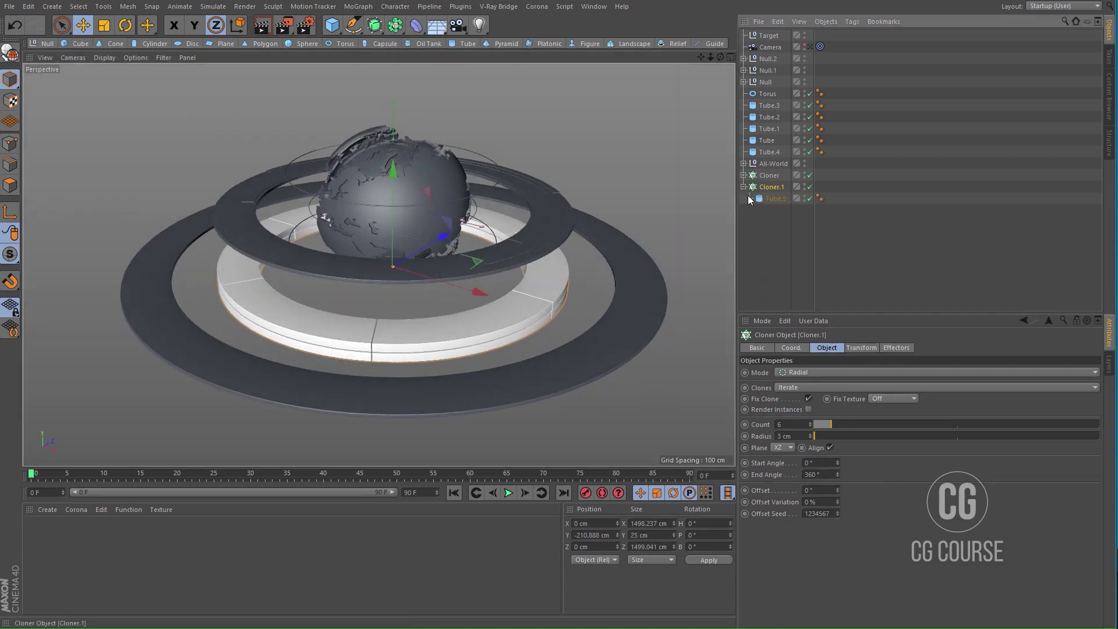
left_click(772, 197)
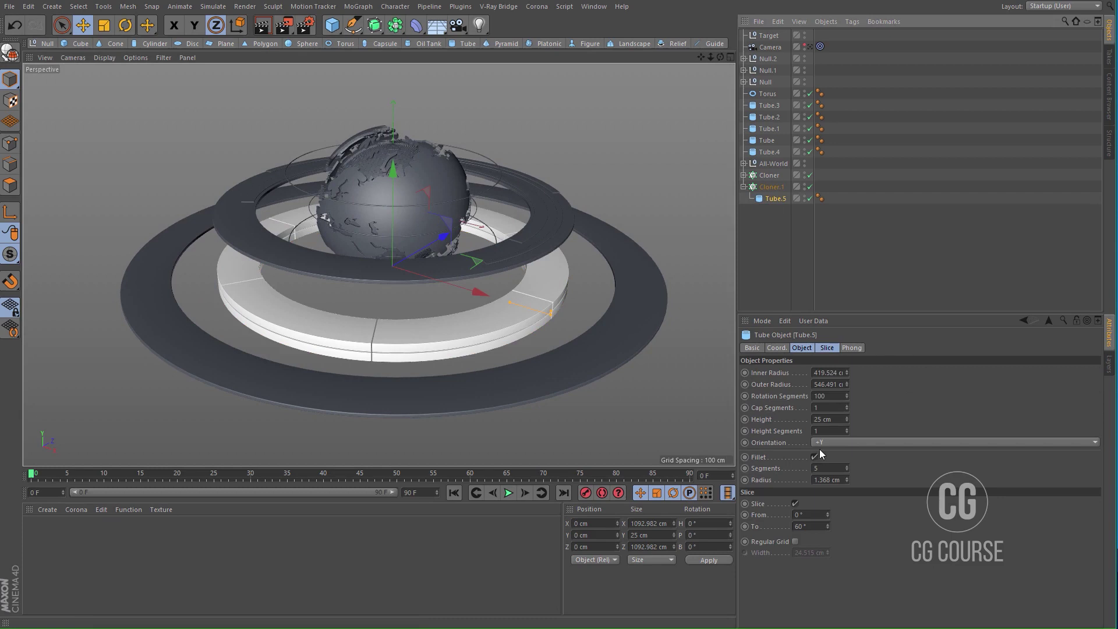
left_click(834, 348)
left_click(812, 395)
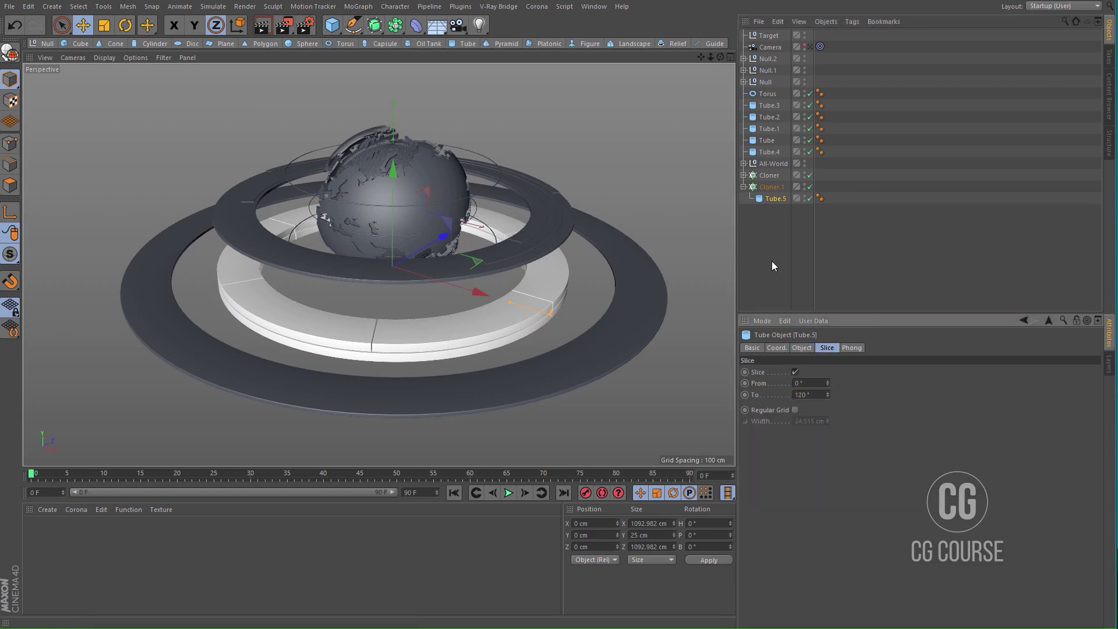
Step: Hide the original Cloner in the viewport and set the copied Cloner's clone heading rotation to 0°
left_click(771, 187)
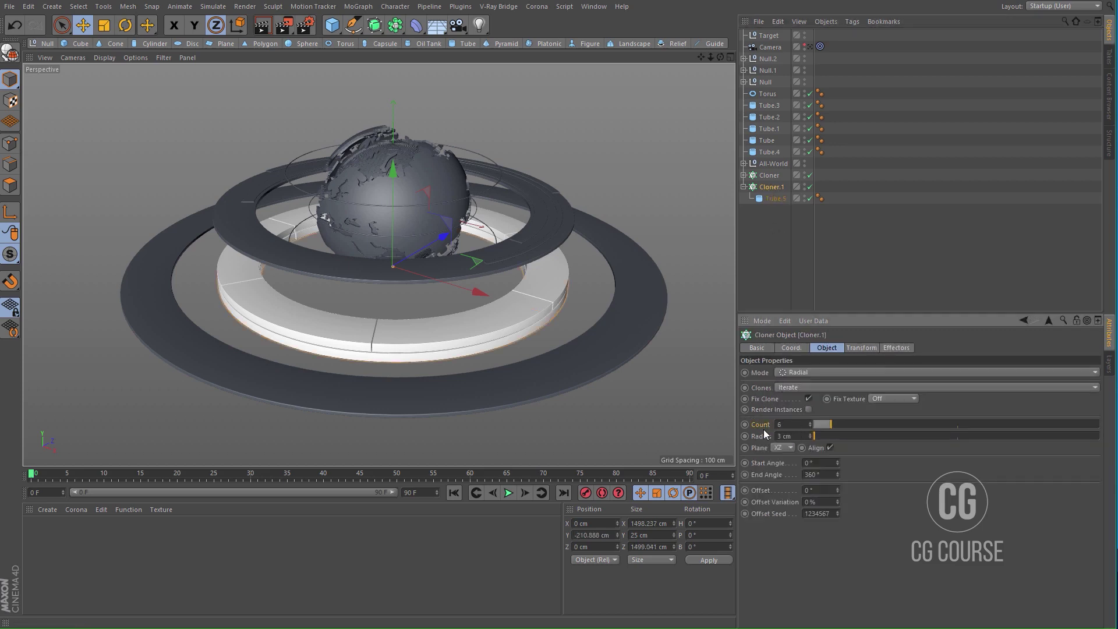
left_click(804, 175)
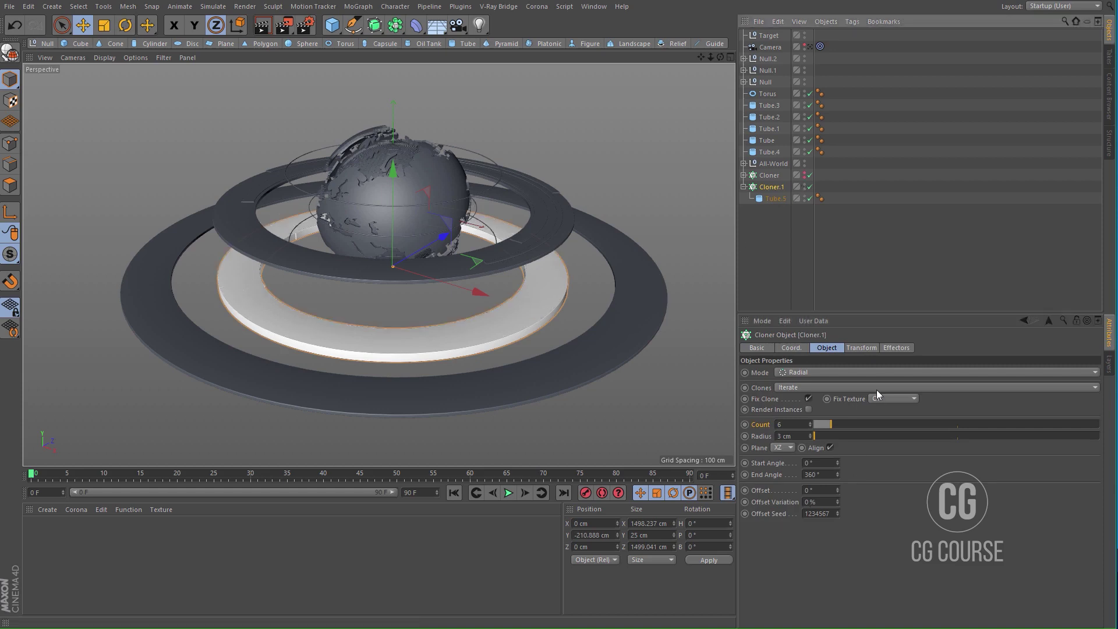
left_click(870, 349)
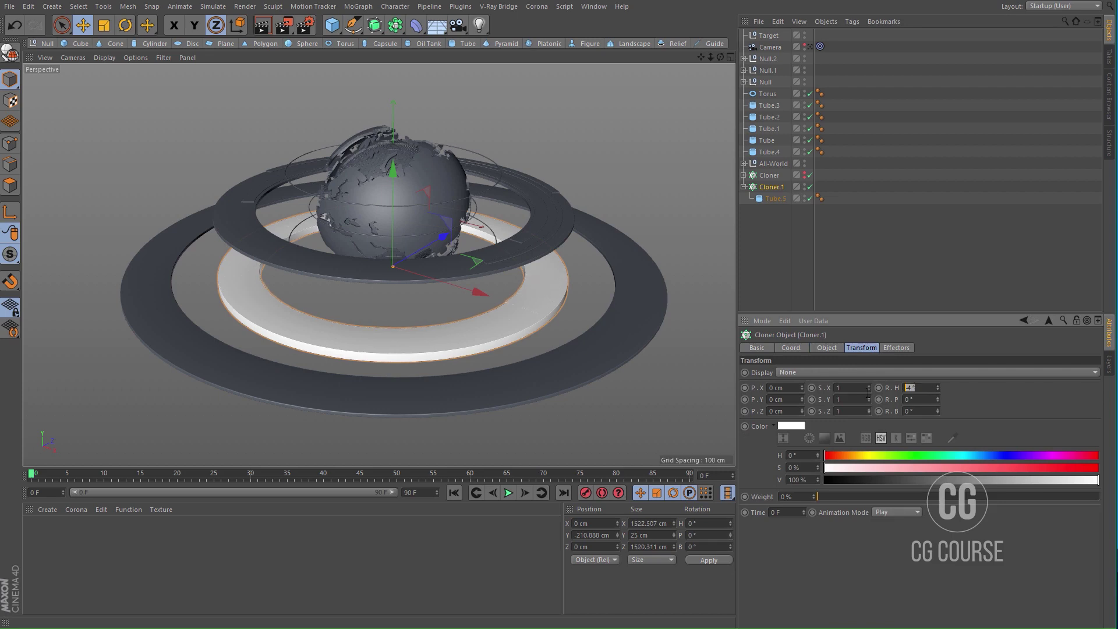
key("Return")
left_click_drag(496, 323, 488, 337, "alt")
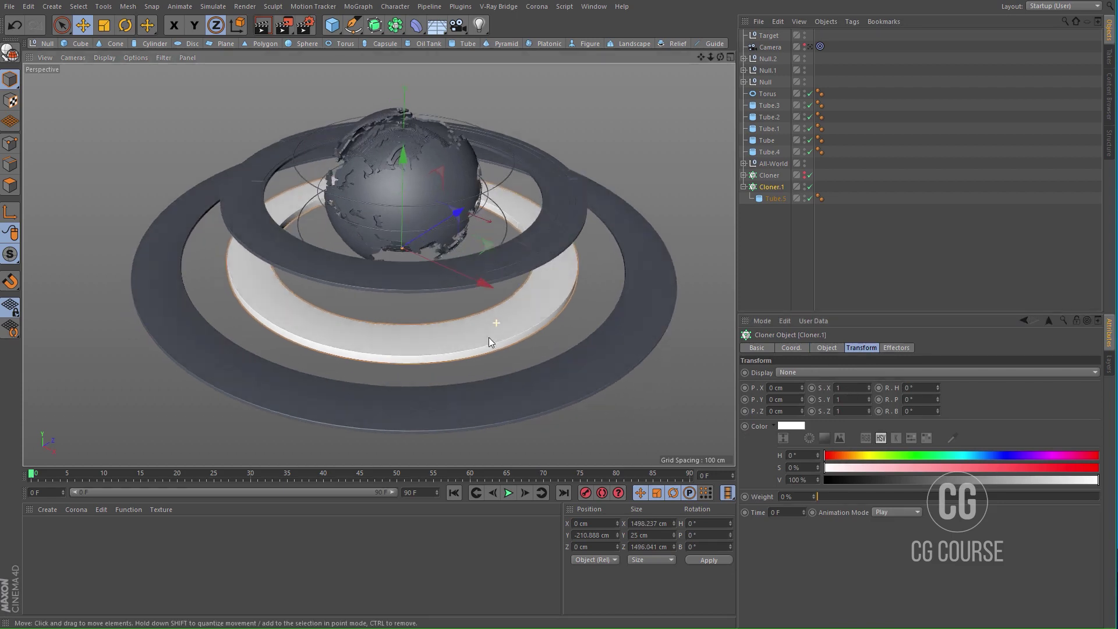
Step: Set the copied Cloner's clone count to 3 and widen its radius to 96 cm
key("t")
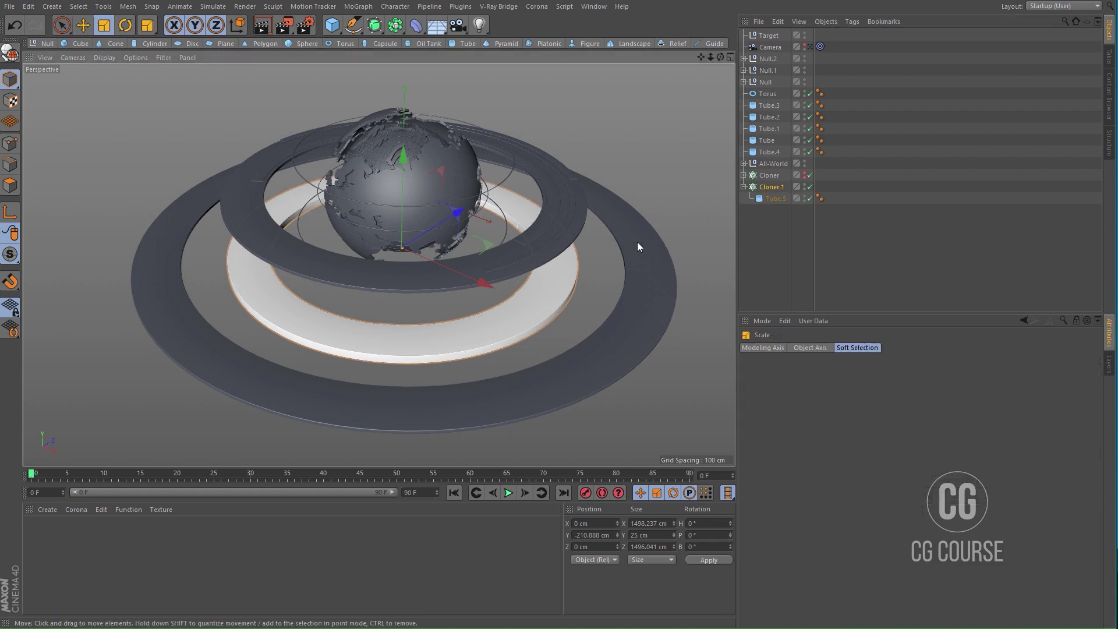
left_click(777, 204)
left_click(826, 348)
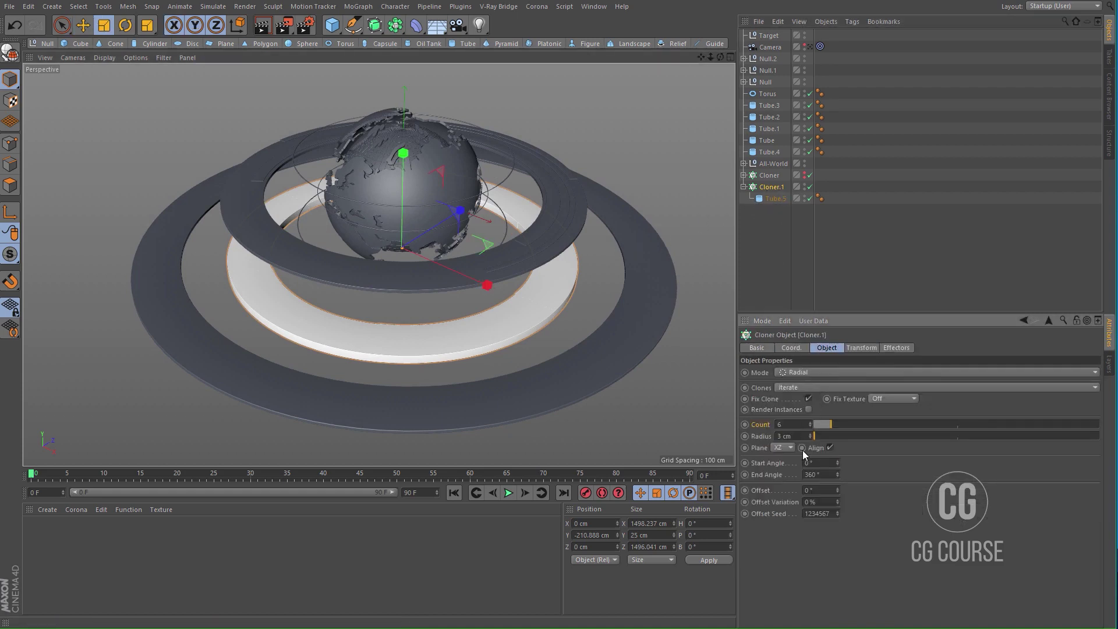
left_click_drag(810, 435, 830, 436)
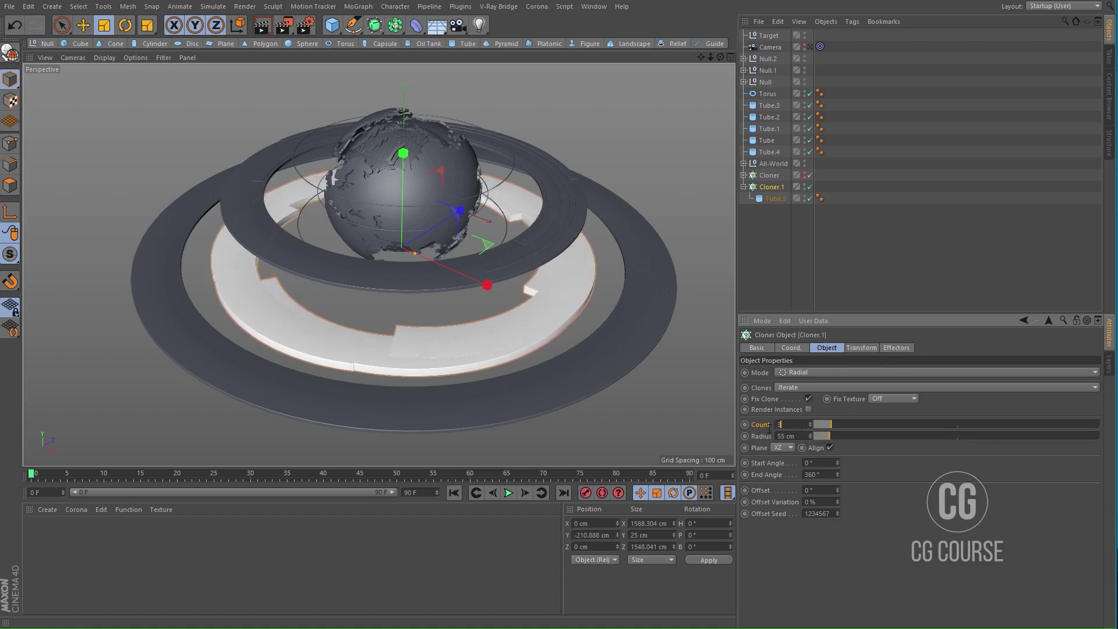
type("3")
key("Return")
left_click_drag(810, 436, 829, 436)
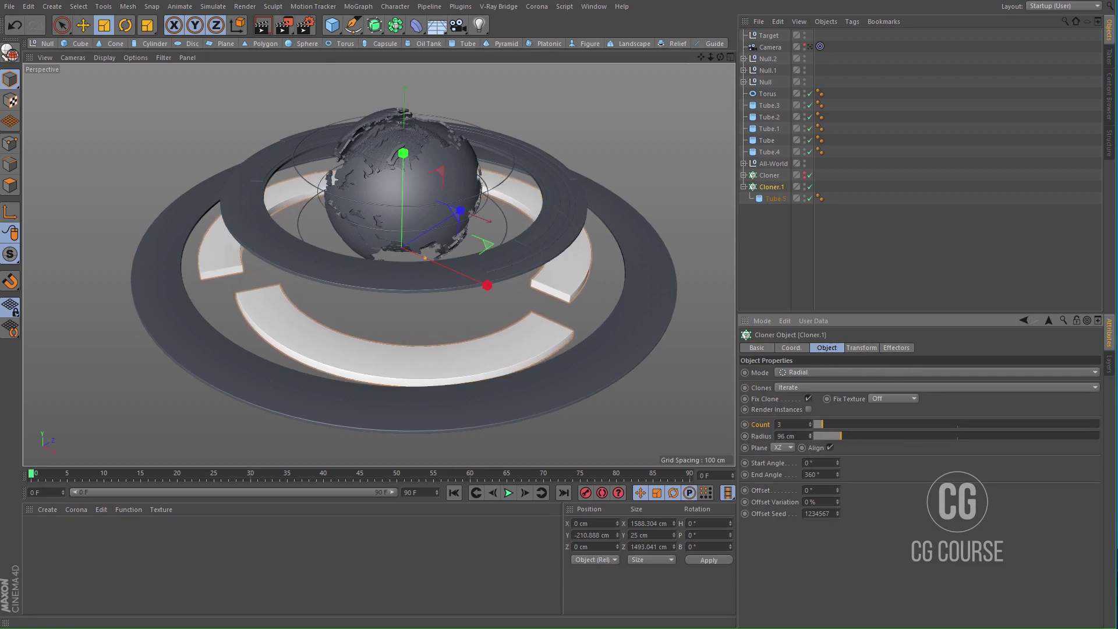
Step: Set the heading rotation of the copied Cloner's clones to 30°
left_click(861, 349)
mouse_move(937, 389)
left_mouse_down()
mouse_move(952, 389)
mouse_move(890, 394)
left_mouse_up()
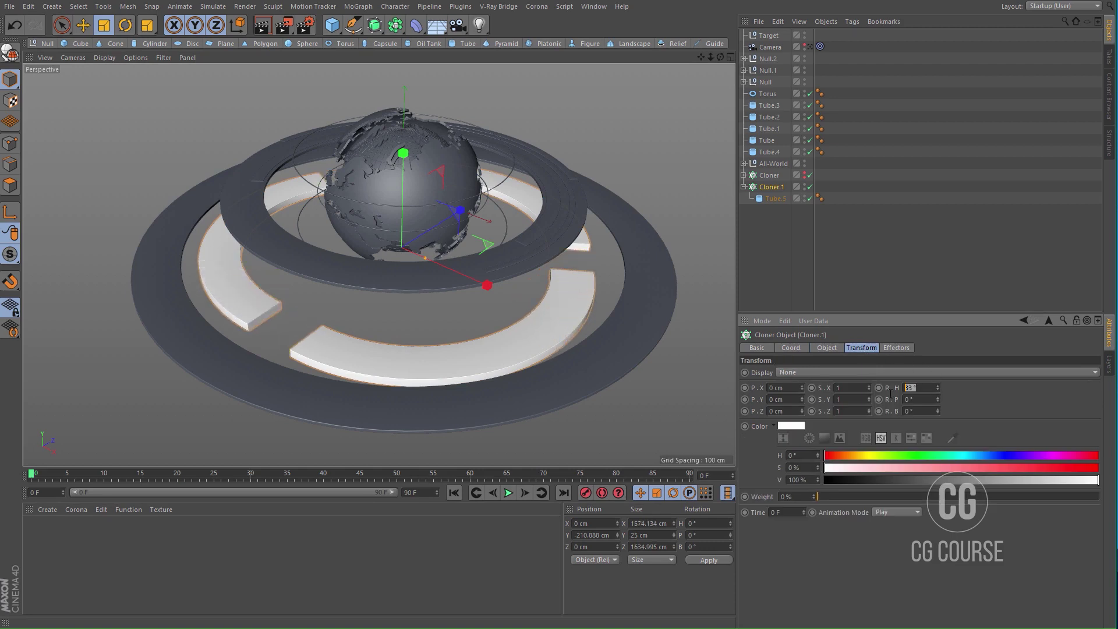
type("30")
key("Return")
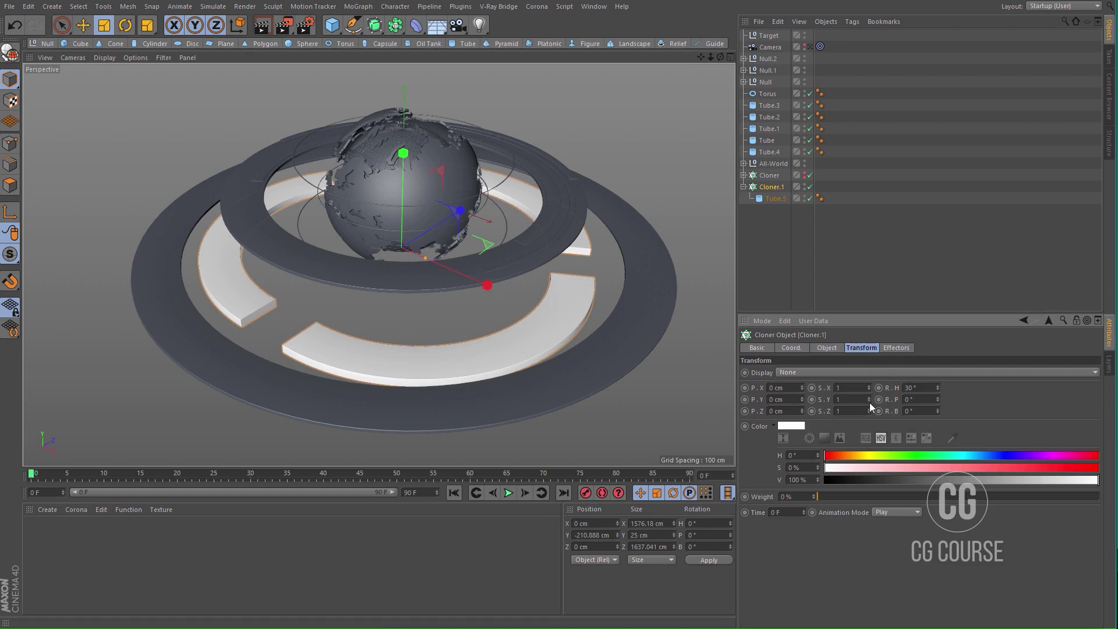
Step: Reduce the copied Cloner's radius to 1 cm so that only thin gaps separate its ring segments
left_click(827, 348)
left_click_drag(809, 436, 809, 485)
scroll(289, 320, "up", 5)
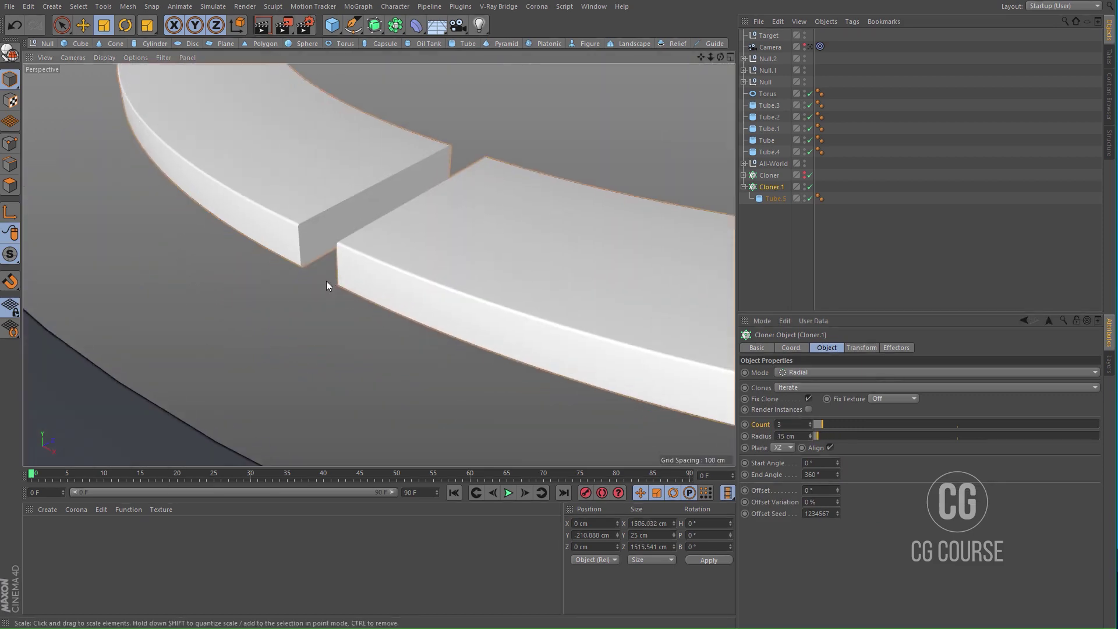
middle_click_drag(382, 239, 352, 254, "alt")
left_click_drag(352, 254, 456, 264, "alt")
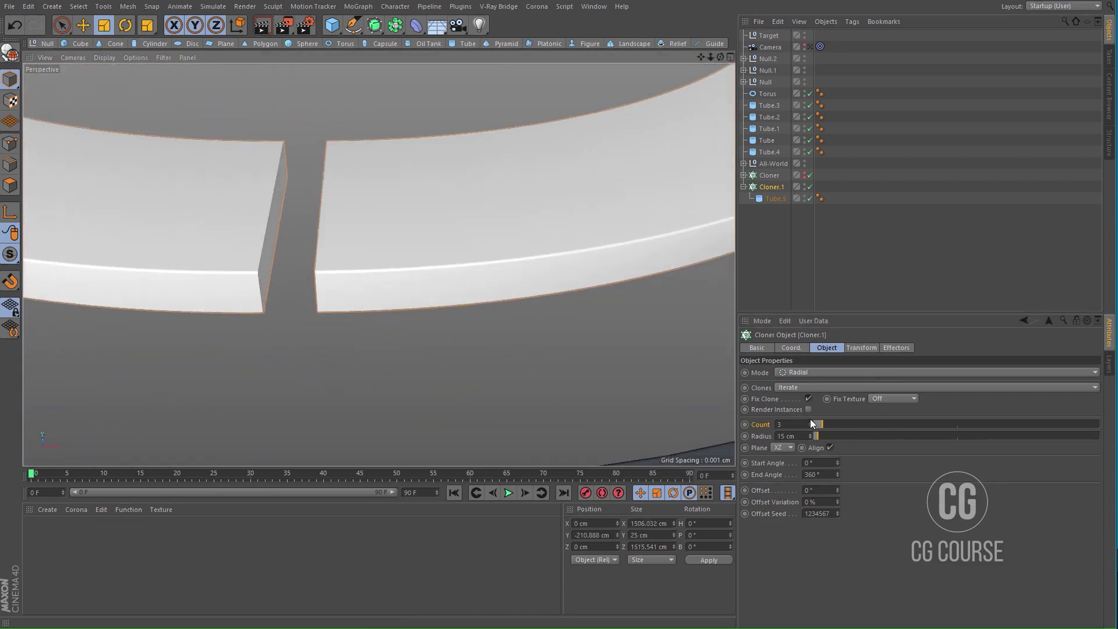
left_click_drag(809, 438, 809, 446)
left_click(809, 438)
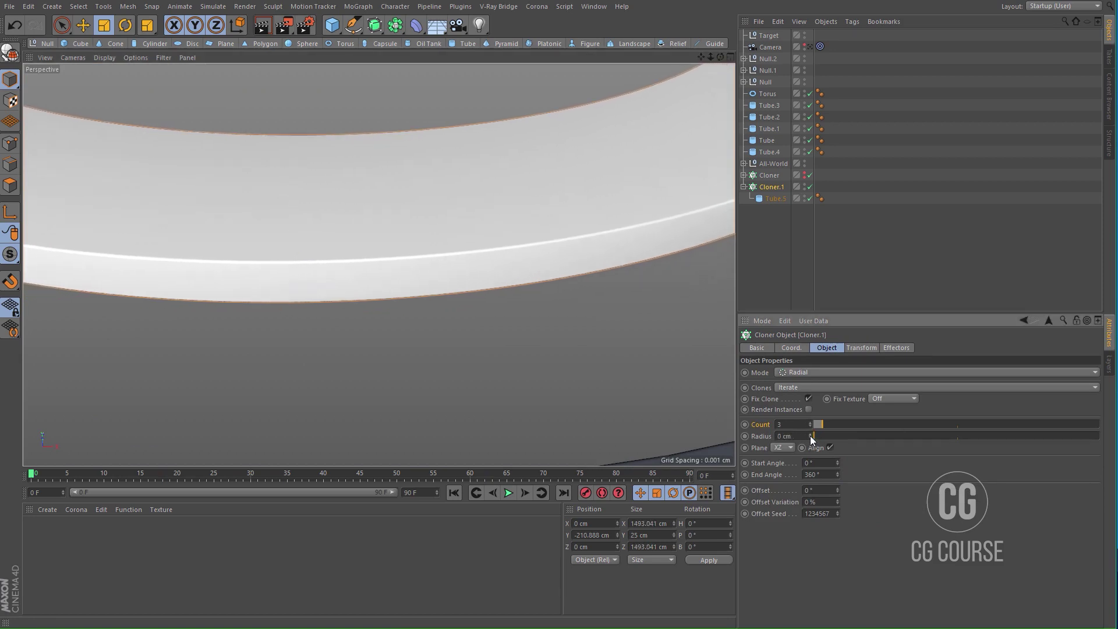
left_click(810, 433)
right_click_drag(492, 201, 473, 304, "alt")
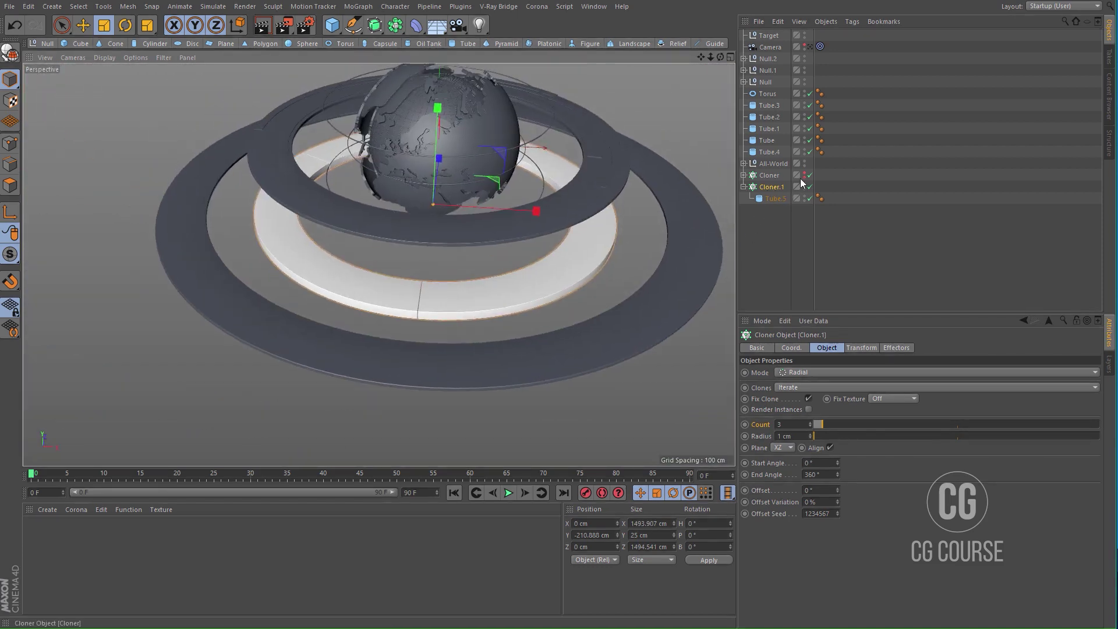
Step: Show the original Cloner in the viewport again and scale the copied Cloner up to about 1858 cm wide
left_click(804, 174)
left_click(744, 186)
left_click_drag(537, 241, 638, 246, "alt")
left_click_drag(540, 281, 516, 260, "alt")
Step: Raise the copied Cloner slightly in the front view to about Y -209.4 cm, just beneath the original Cloner's ring
middle_click(517, 261)
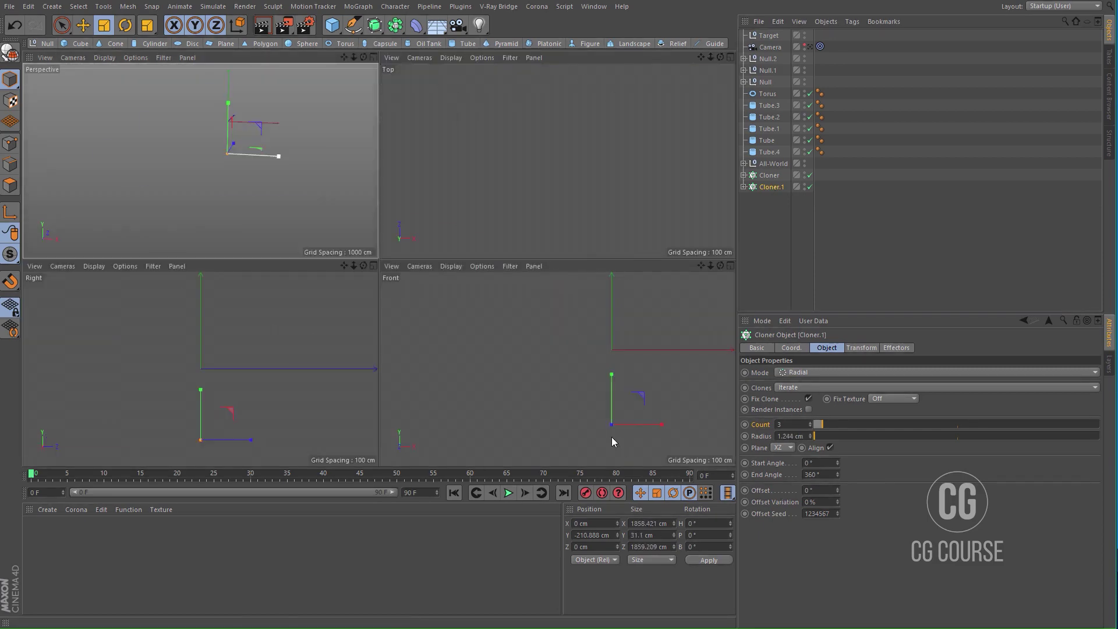
key("e")
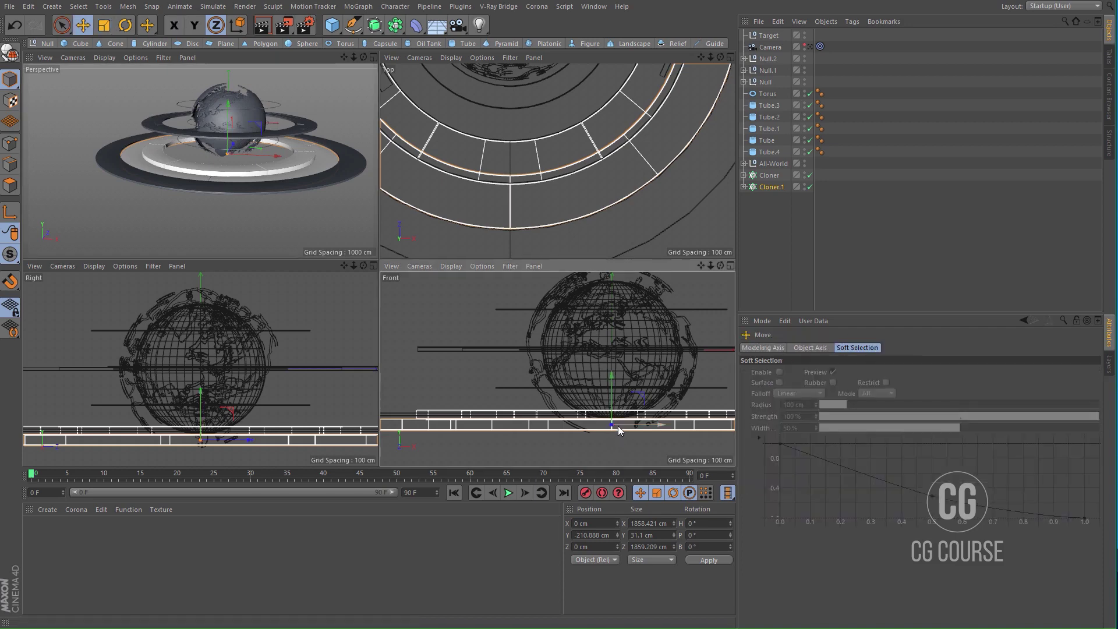
middle_click(583, 413)
scroll(483, 371, "up", 3)
left_click_drag(505, 349, 504, 348)
middle_click(505, 349)
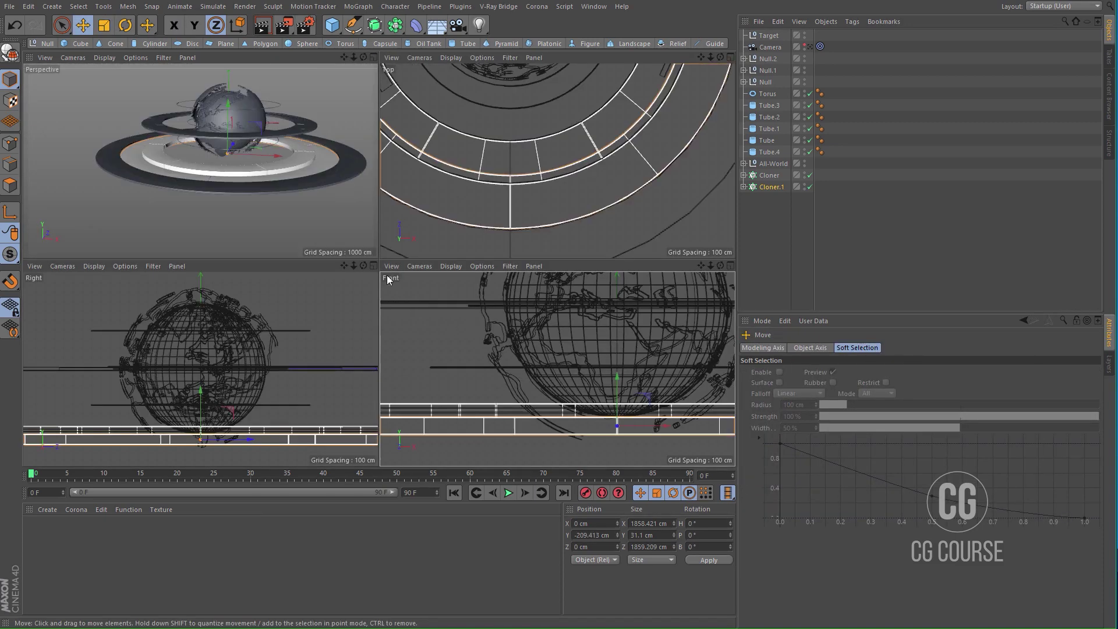
middle_click(316, 201)
left_click_drag(444, 269, 440, 288, "alt")
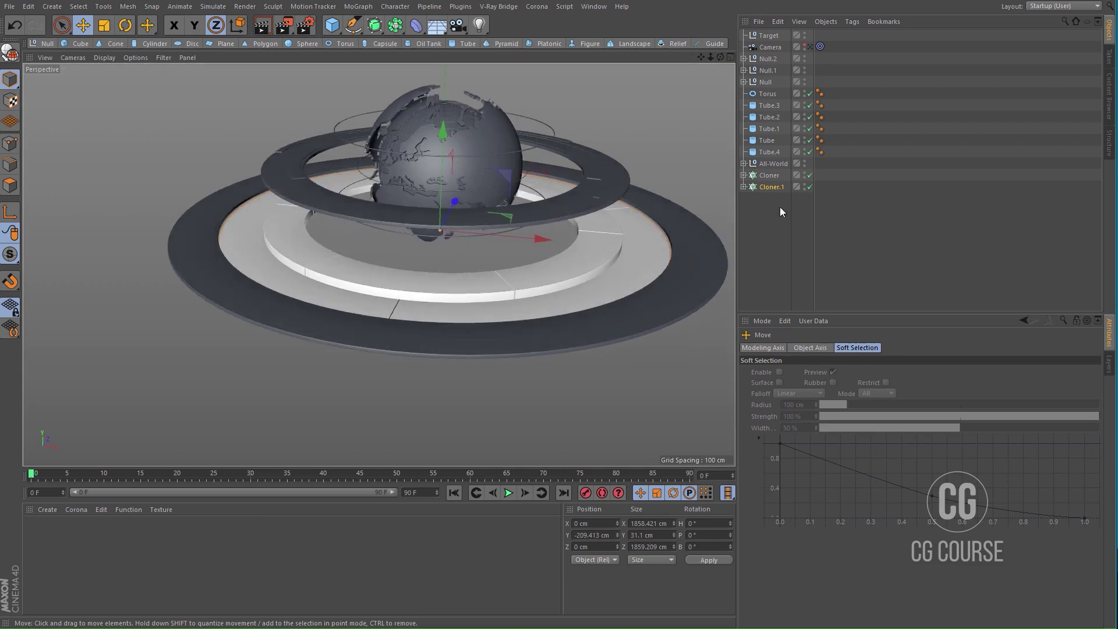
Step: Look through the scene camera and add Global Illumination to the render settings with Light Mapping as the secondary method
left_click(809, 47)
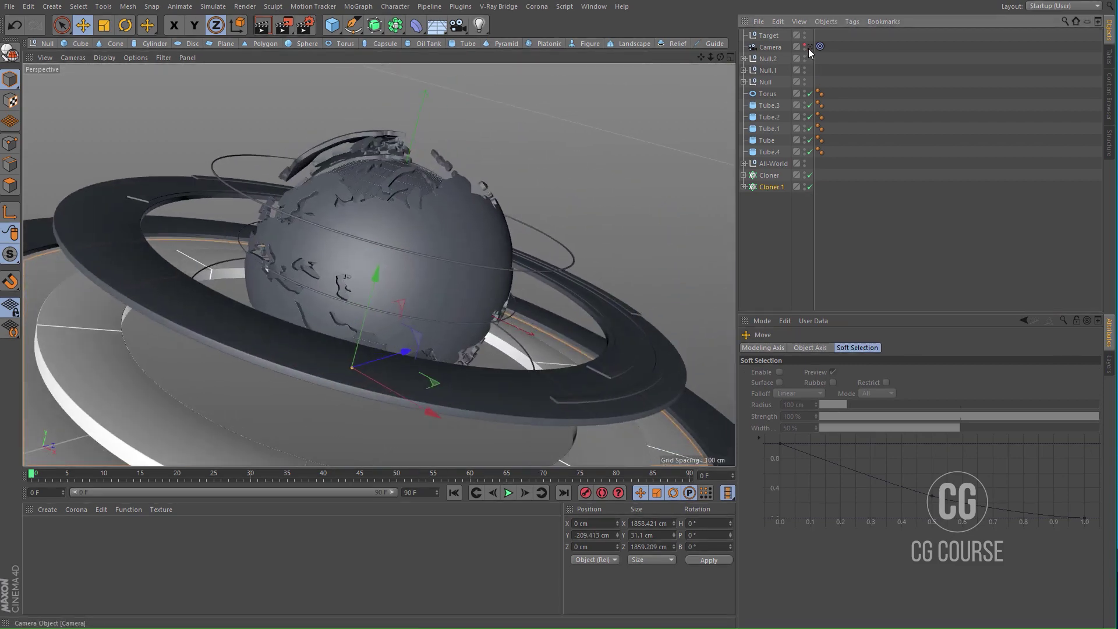
left_click(758, 263)
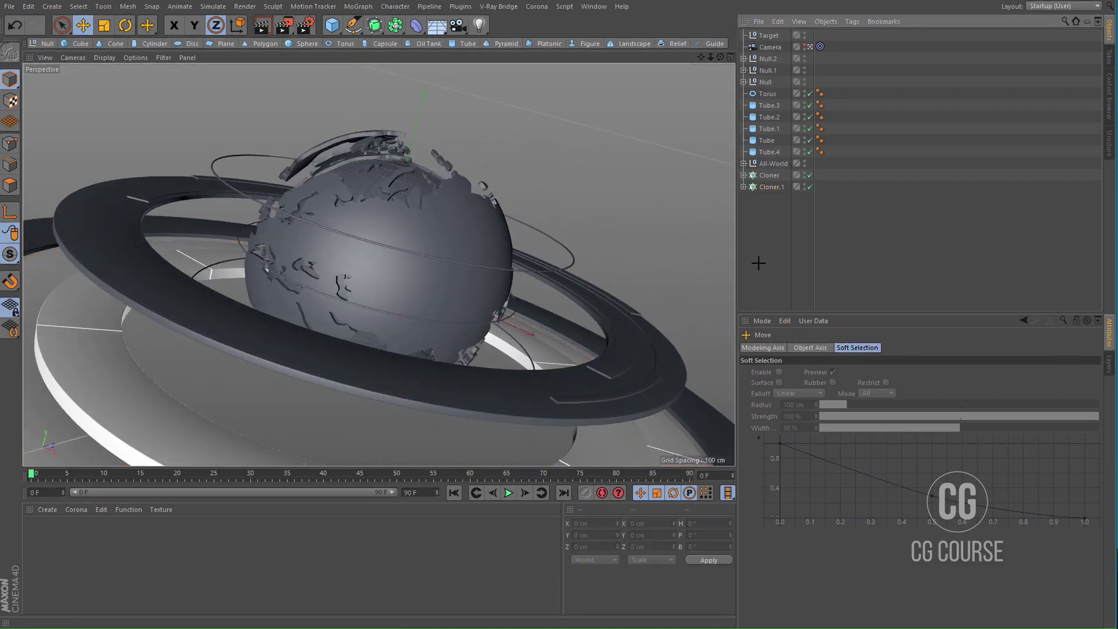
left_click(302, 24)
left_click(326, 305)
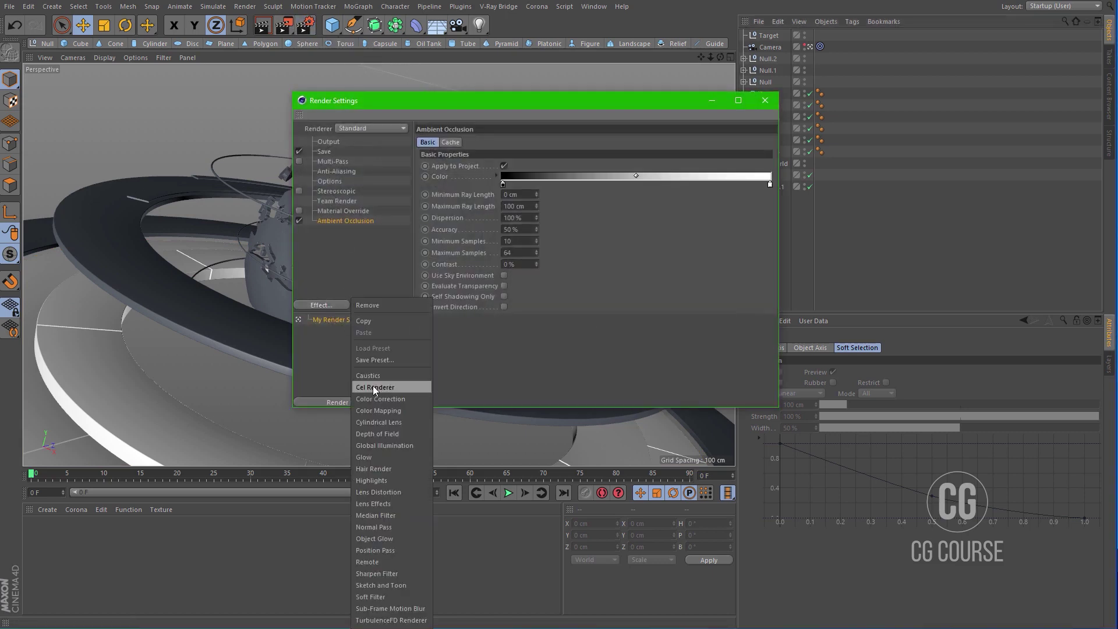
left_click(373, 445)
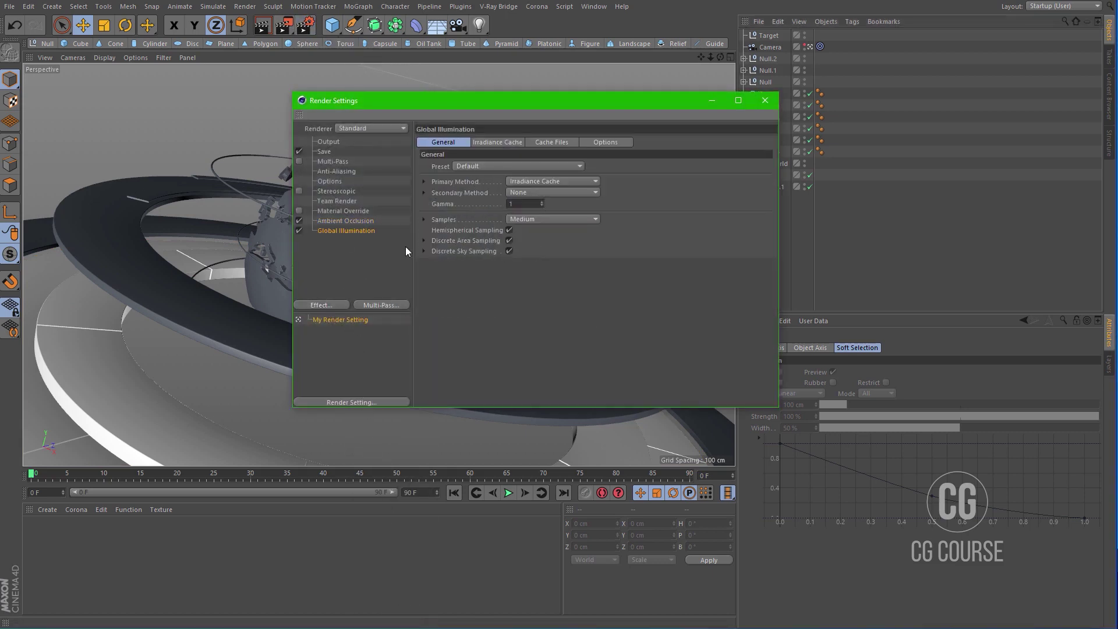
left_click(554, 194)
left_click(537, 237)
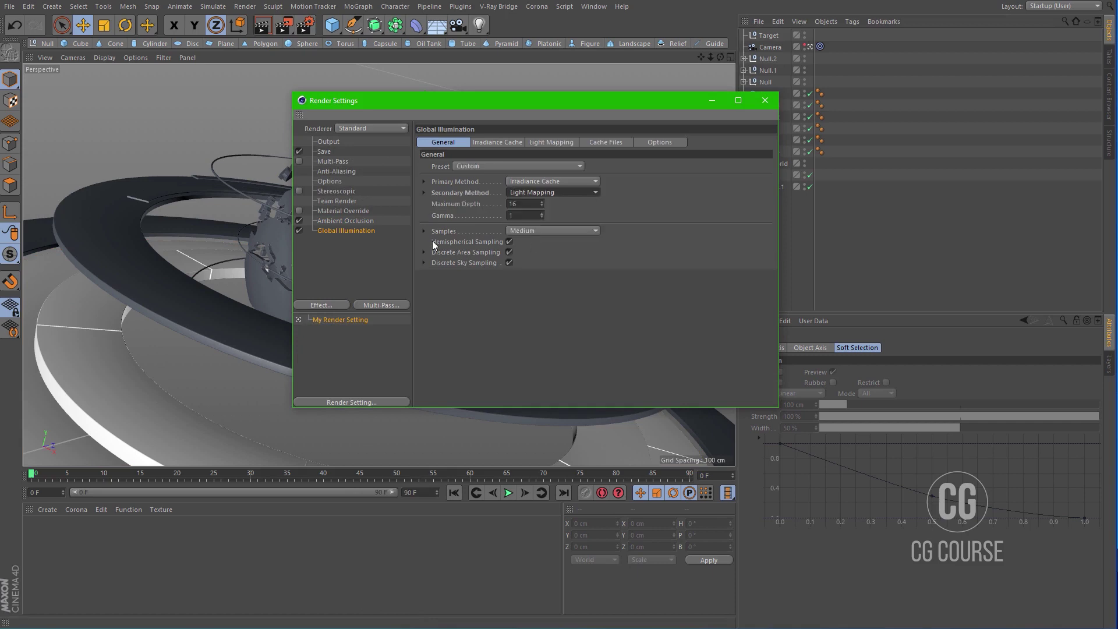
left_click(344, 171)
left_click(764, 100)
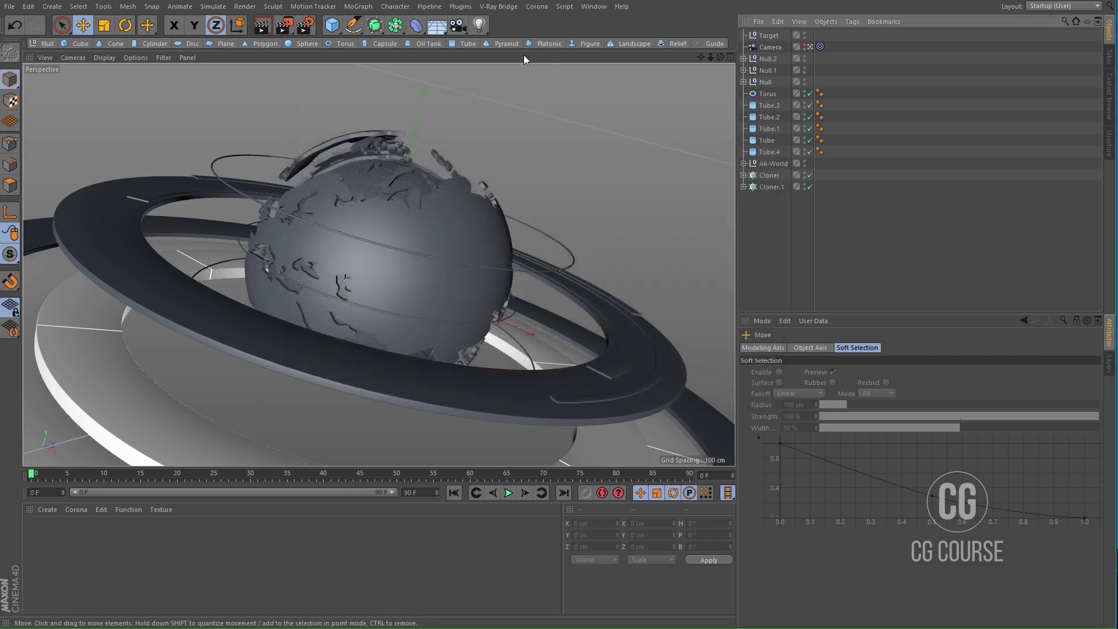
Step: Add a Sky object and load the Photo Studio material from the preset library's HDRI light setups
left_click(440, 30)
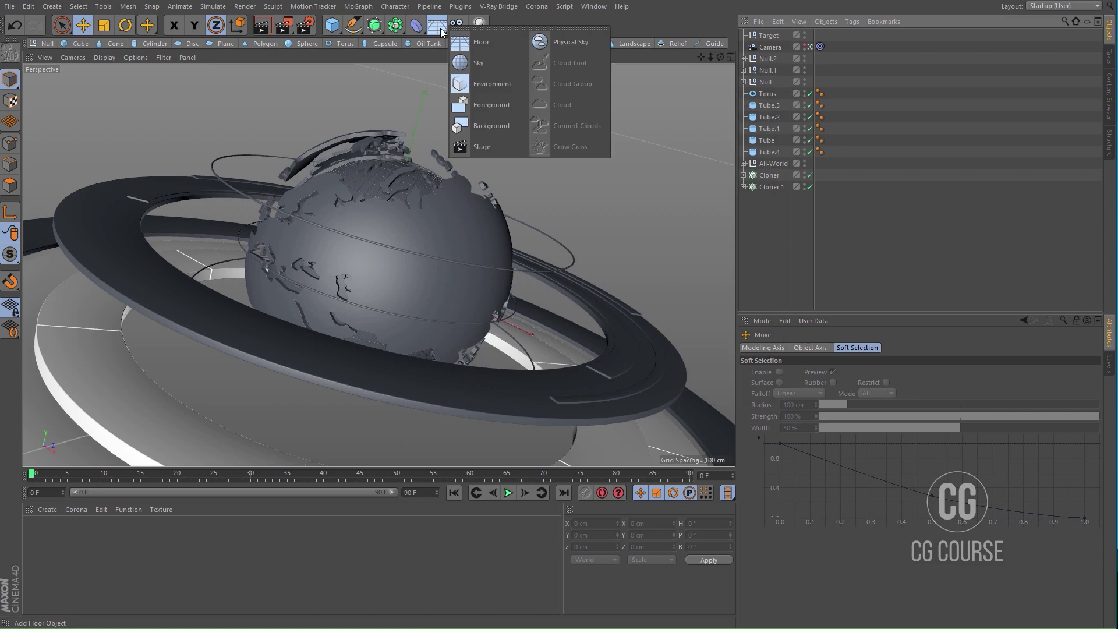
left_click(479, 62)
left_click(583, 10)
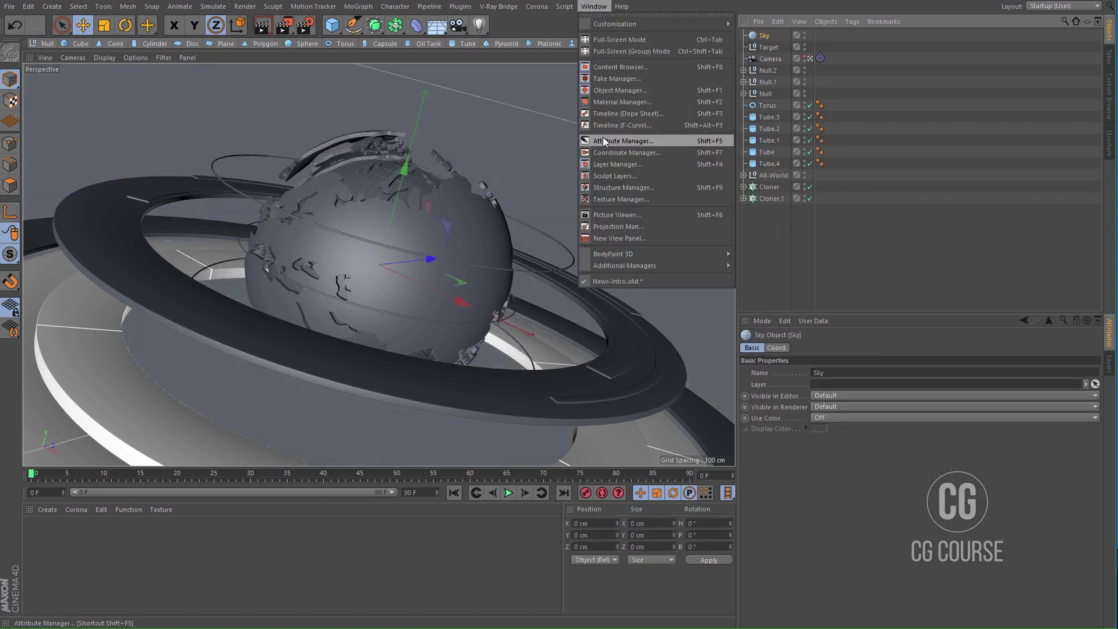
left_click(604, 71)
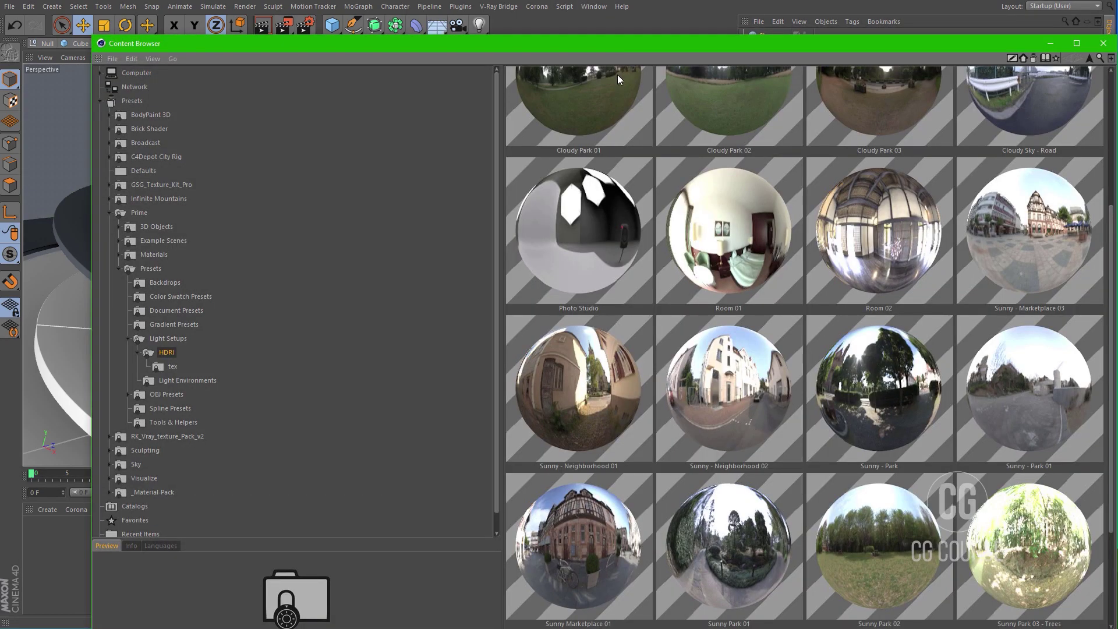
left_click_drag(616, 47, 518, 6)
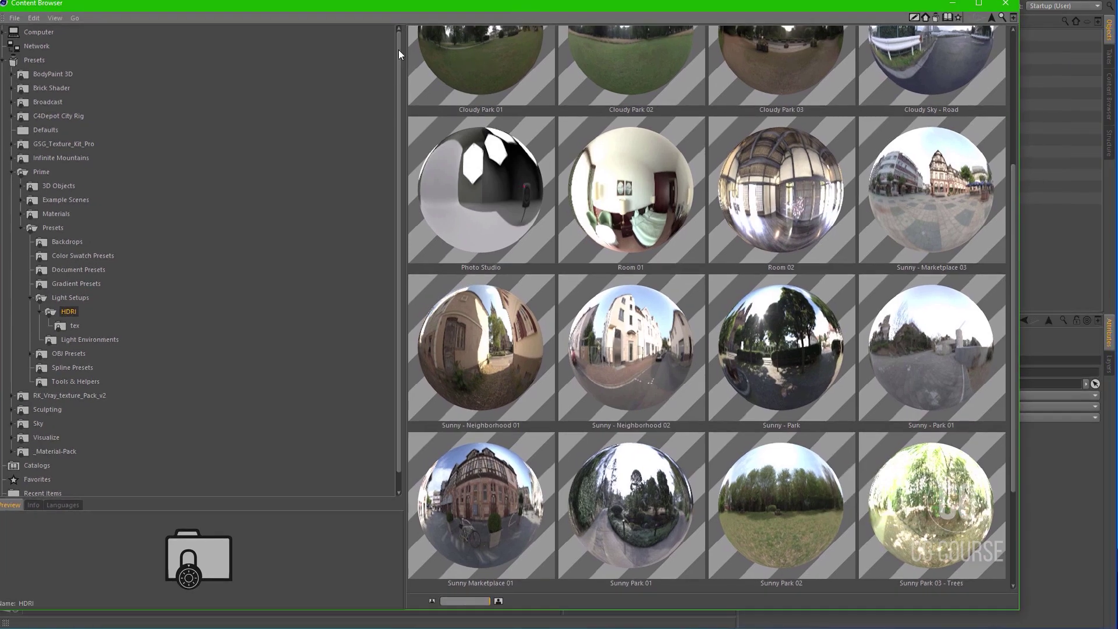
left_click(1001, 18)
left_click(990, 32)
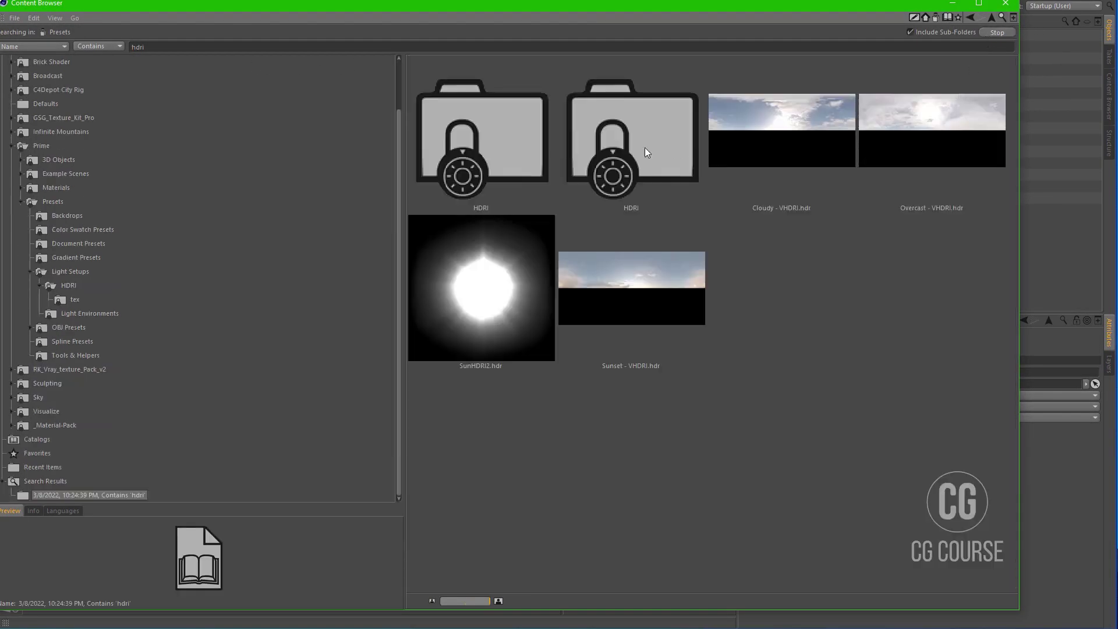
scroll(799, 271, "down", 3)
scroll(798, 271, "up", 6)
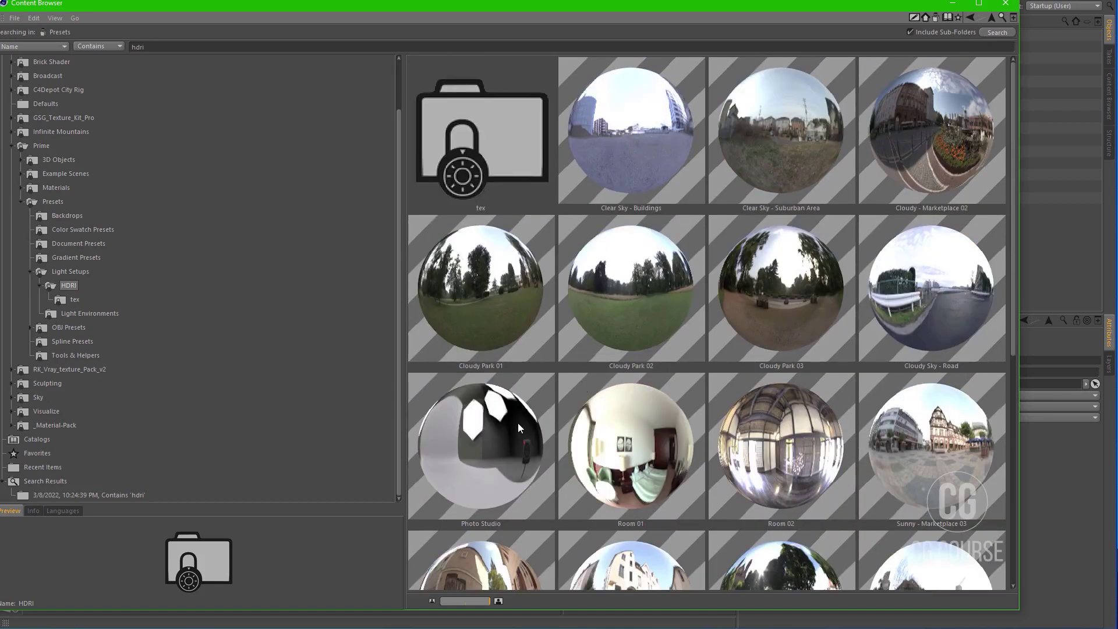
left_click(518, 423)
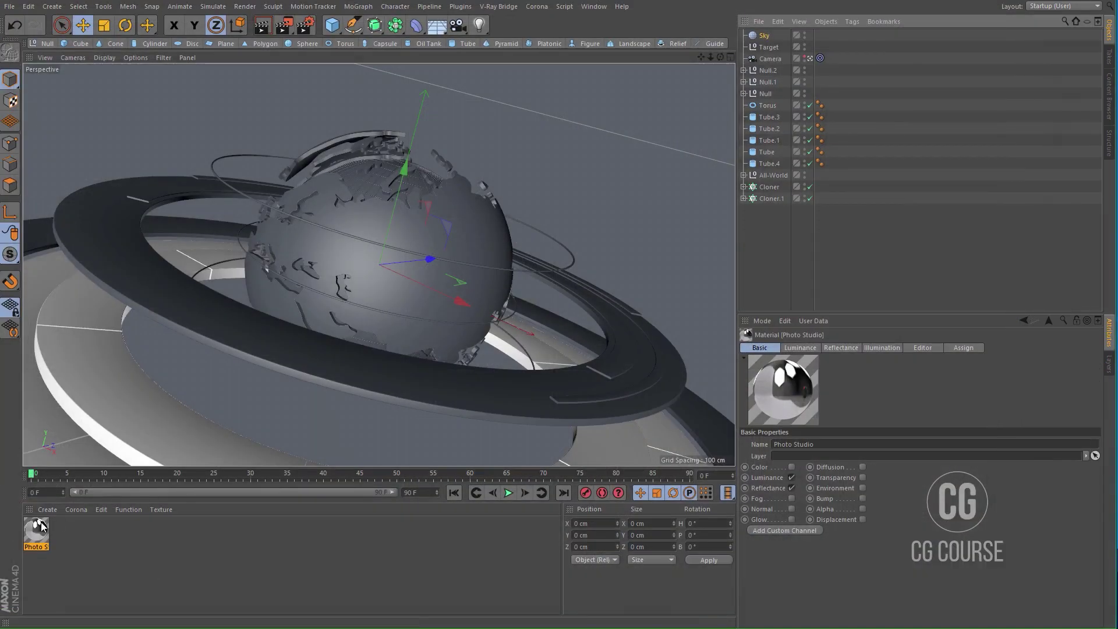
Step: Disable Reflectance on the Photo Studio material and set its luminance texture's blur offset and blur scale to 20%
double_click(41, 523)
left_click(232, 219)
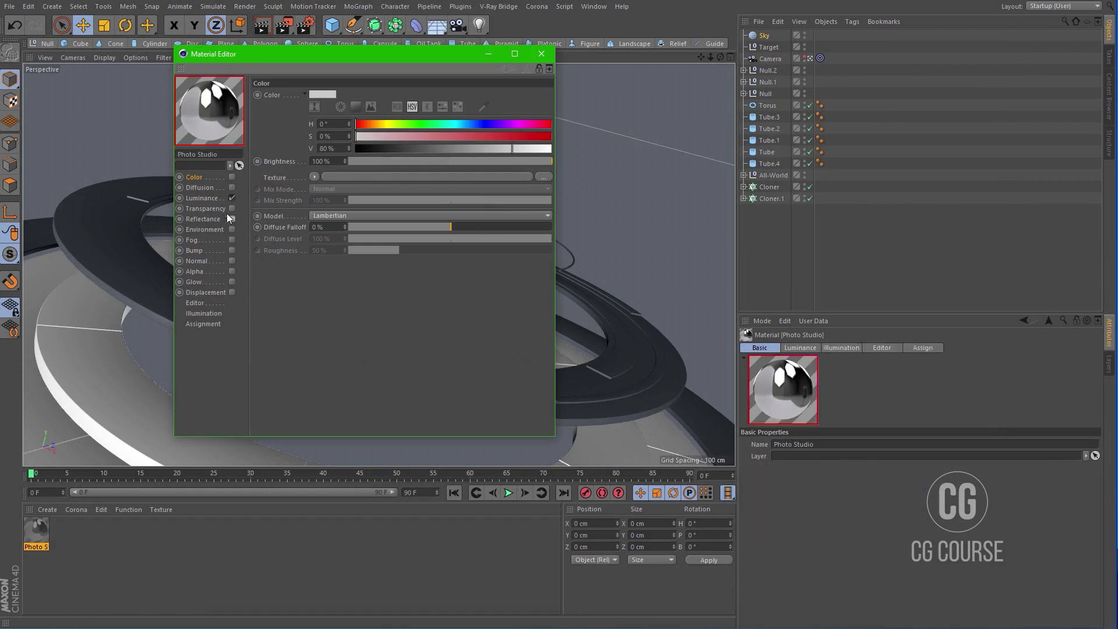
left_click(204, 198)
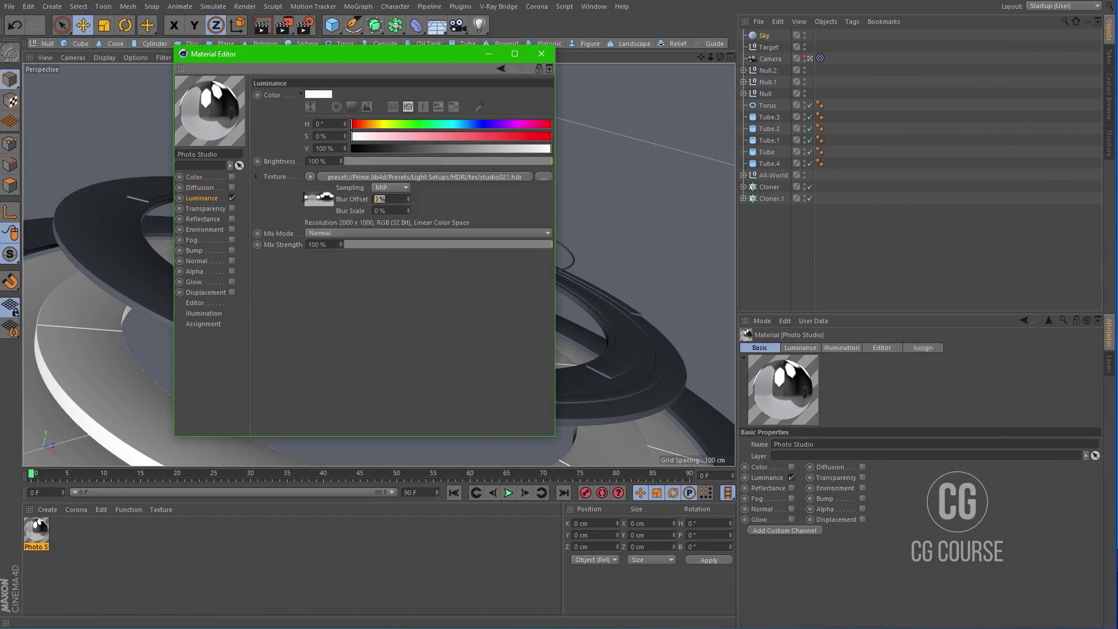
left_click_drag(396, 212, 348, 214)
type("20")
key("Return")
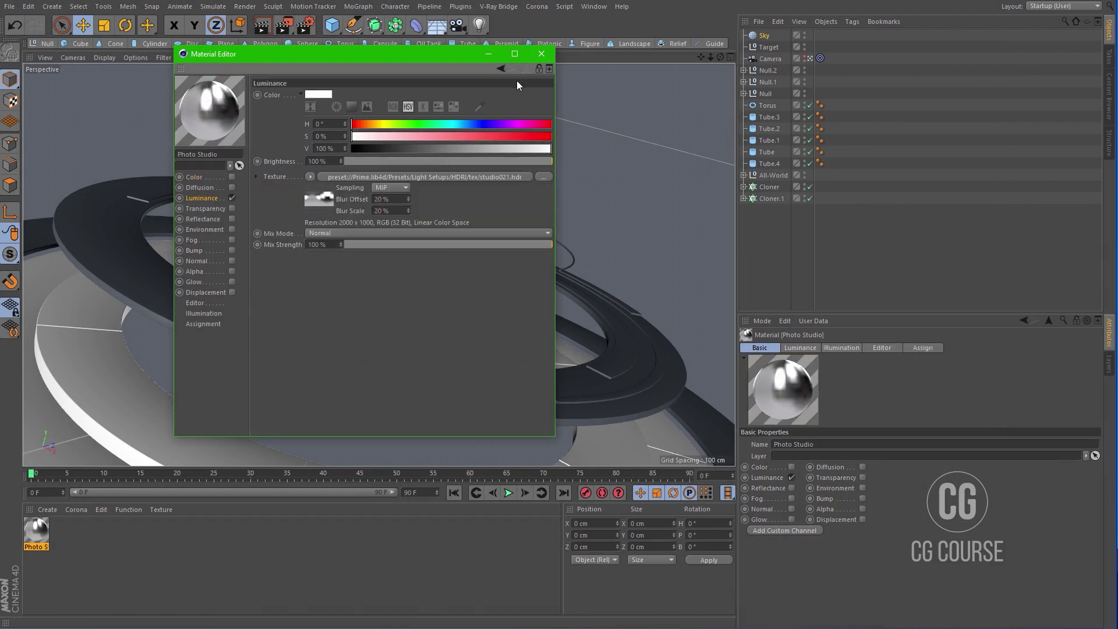
left_click(542, 55)
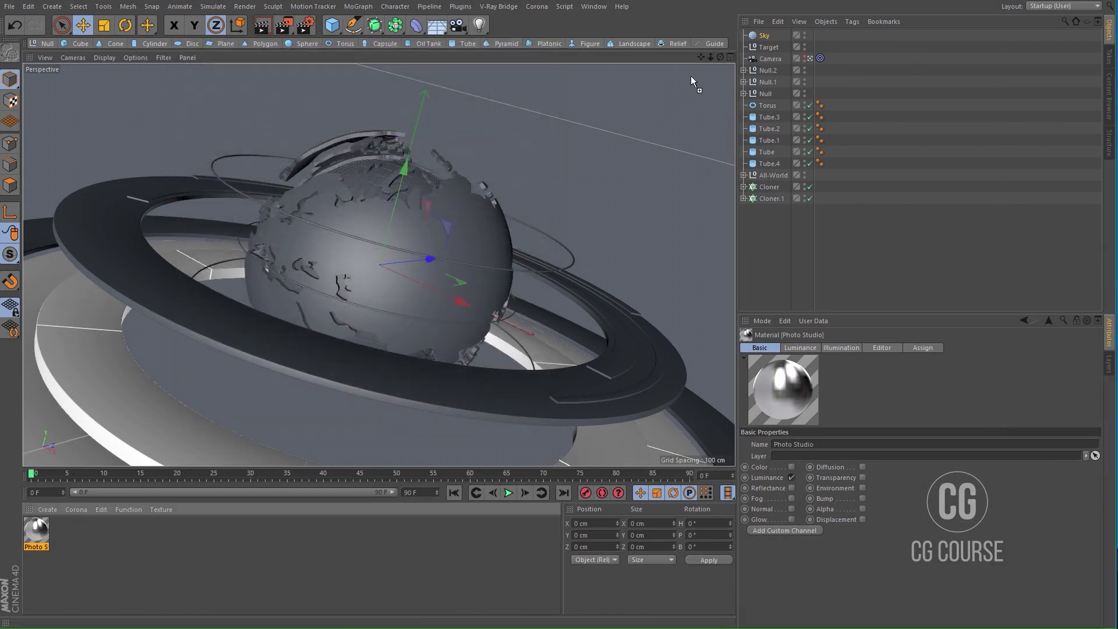
Step: Apply the Photo Studio material to the Sky object and give the Sky a Compositing tag
left_click_drag(760, 38, 759, 37)
right_click(759, 37)
mouse_move(784, 42)
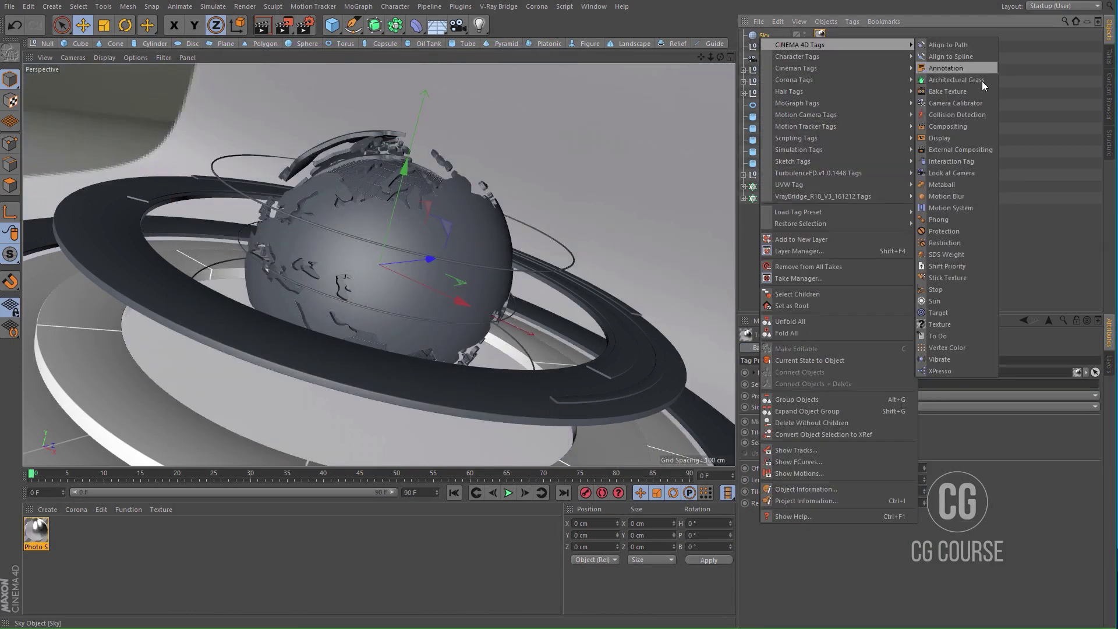
left_click(962, 125)
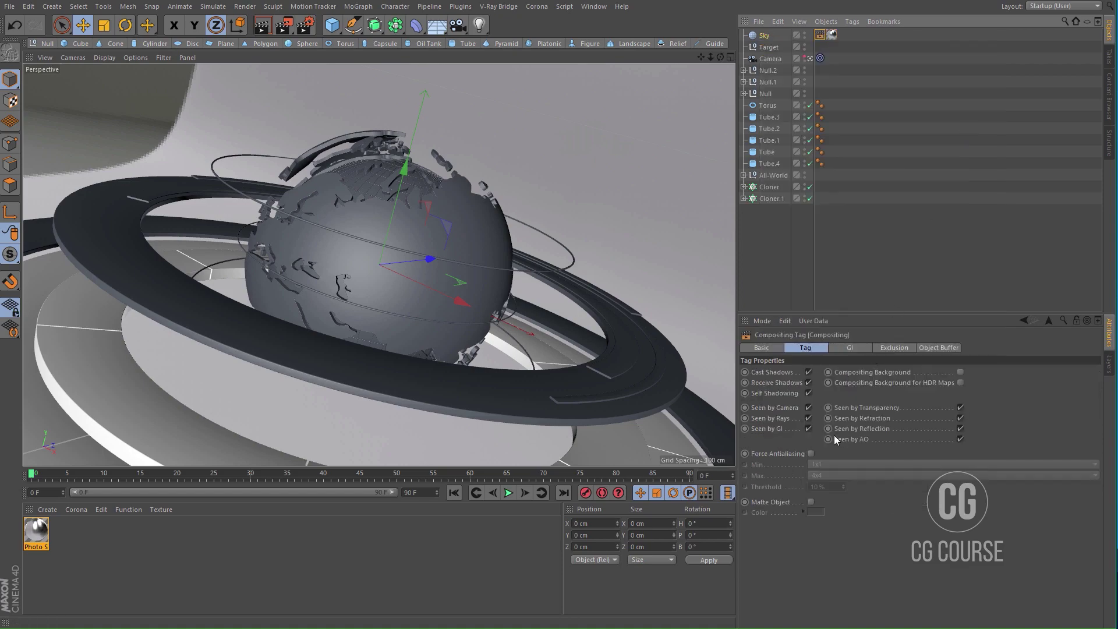
Step: Turn off Seen by Camera in the Sky's Compositing tag and render the camera view to the Picture Viewer
left_click(809, 408)
left_click(754, 266)
key("shift+r")
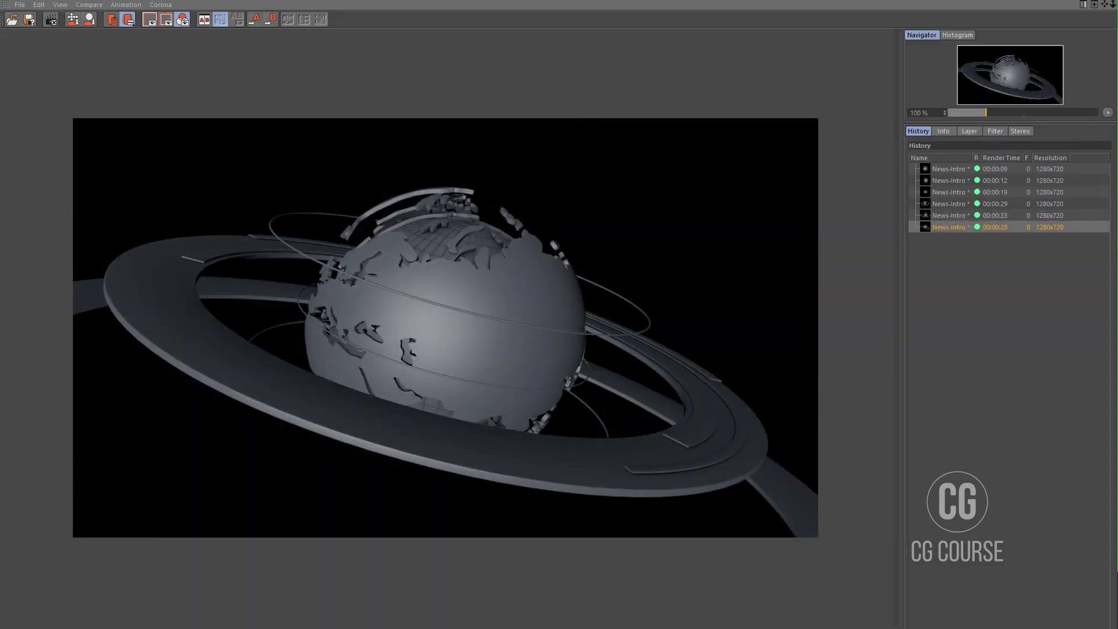
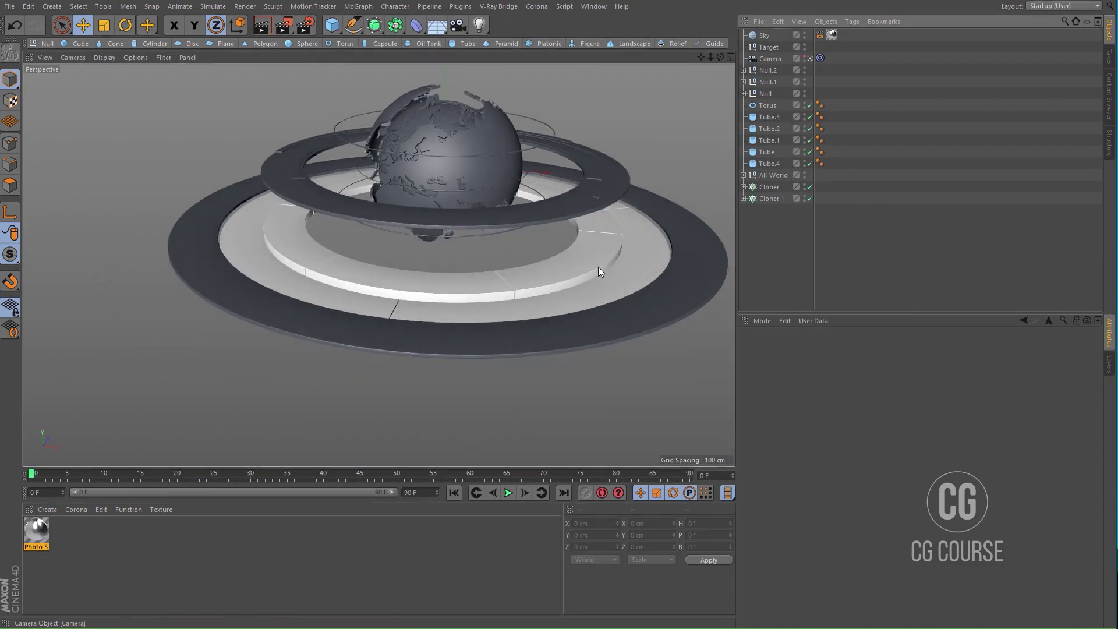
Step: Duplicate the wide tube ring around the globe's middle and lower the copy to about Y -155.7 cm
left_click_drag(598, 267, 572, 270, "alt")
left_click(535, 221)
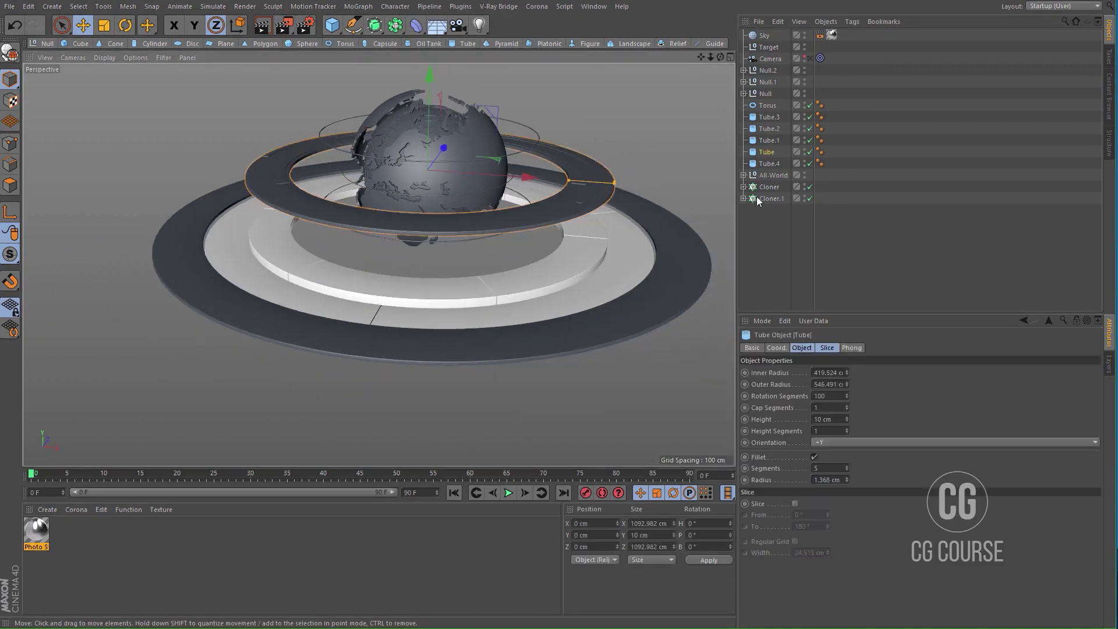
left_click_drag(766, 153, 768, 213, "ctrl")
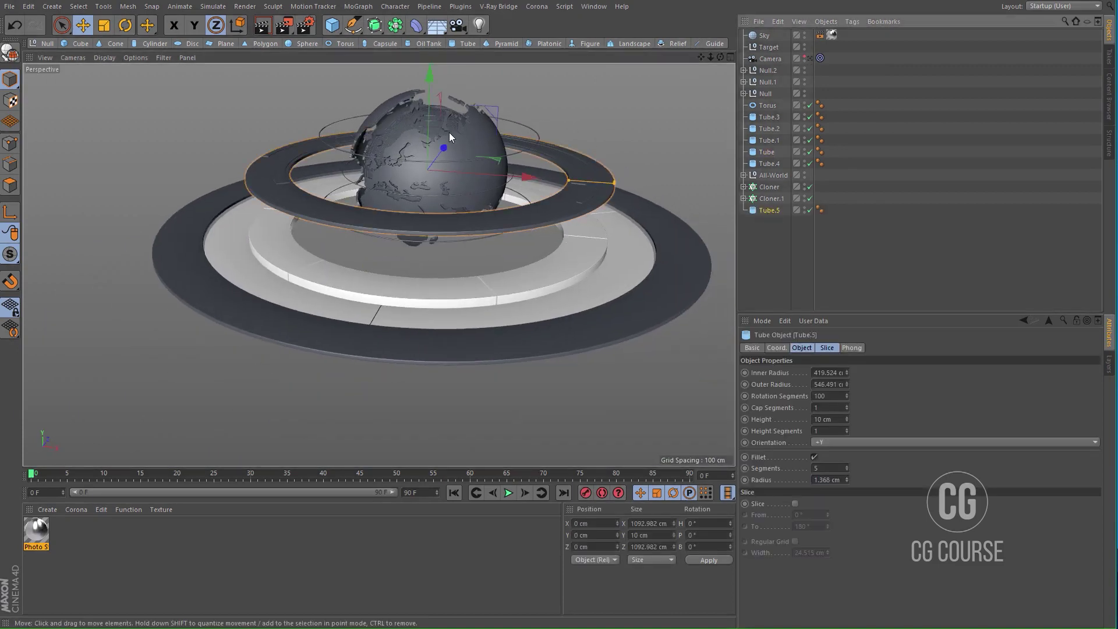
left_click_drag(431, 103, 431, 153)
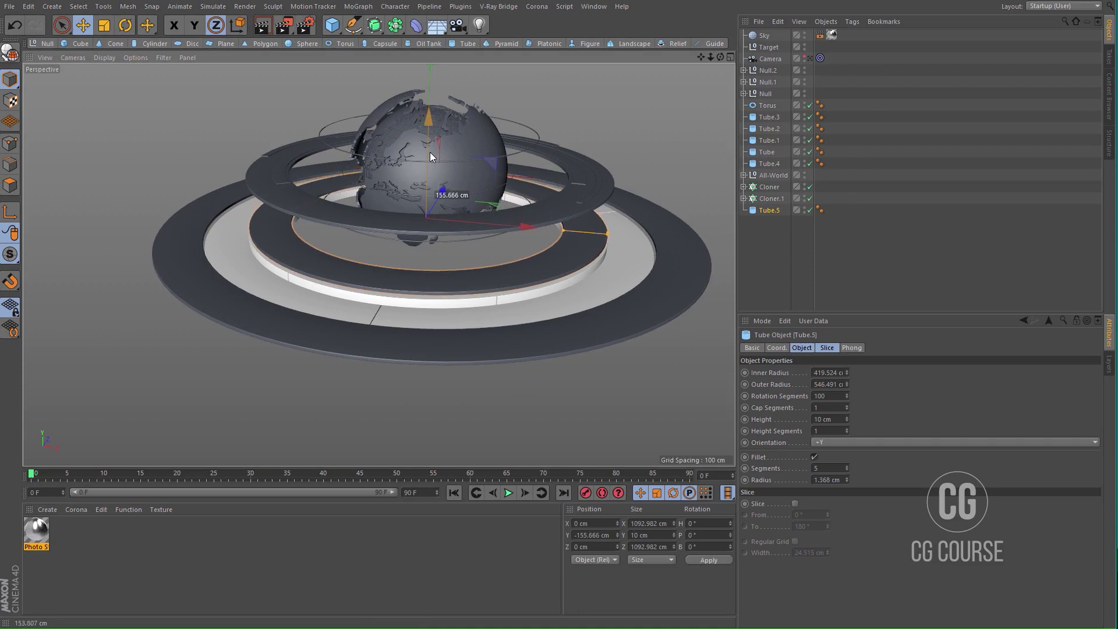
Step: Scale the copied tube ring down uniformly in the front view to about 863 cm across
middle_click(470, 256)
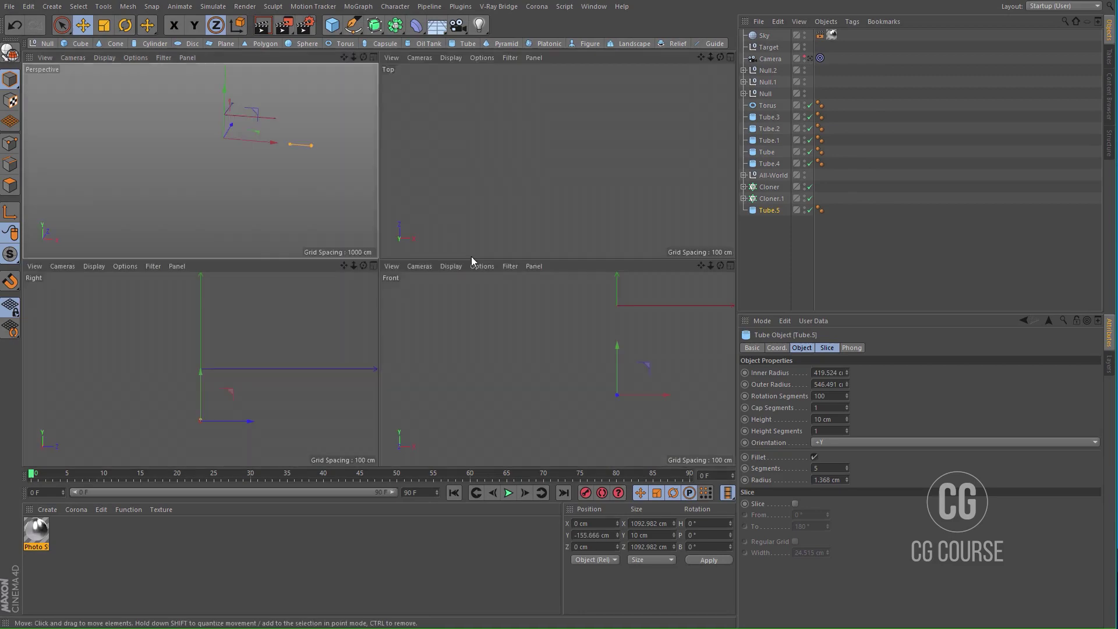
middle_click(540, 345)
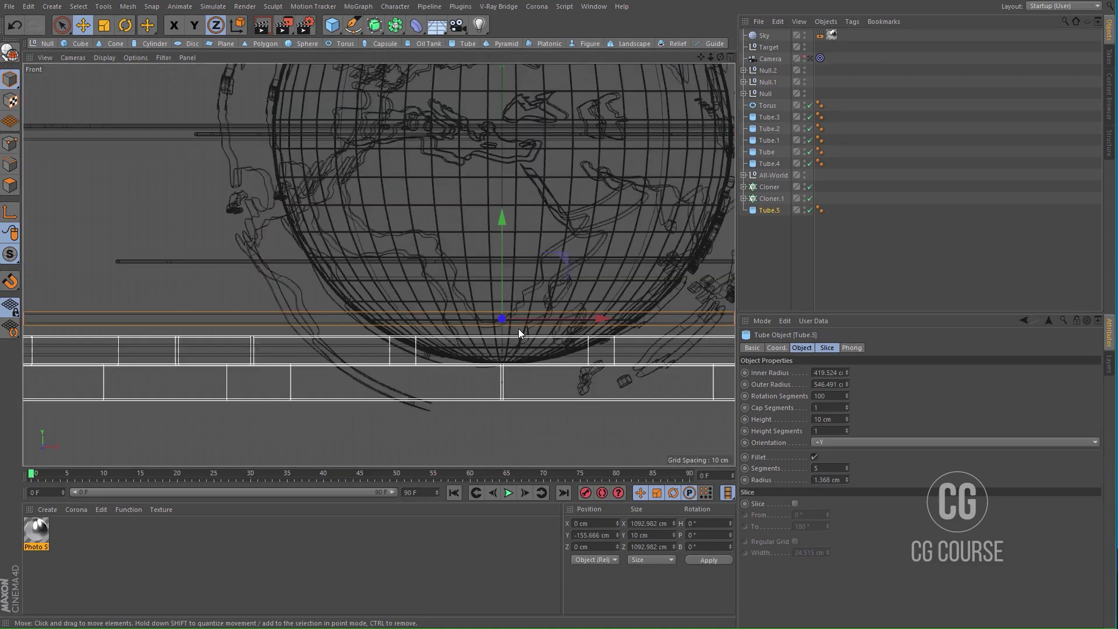
scroll(590, 292, "down", 5)
key("t")
left_click_drag(627, 281, 526, 301)
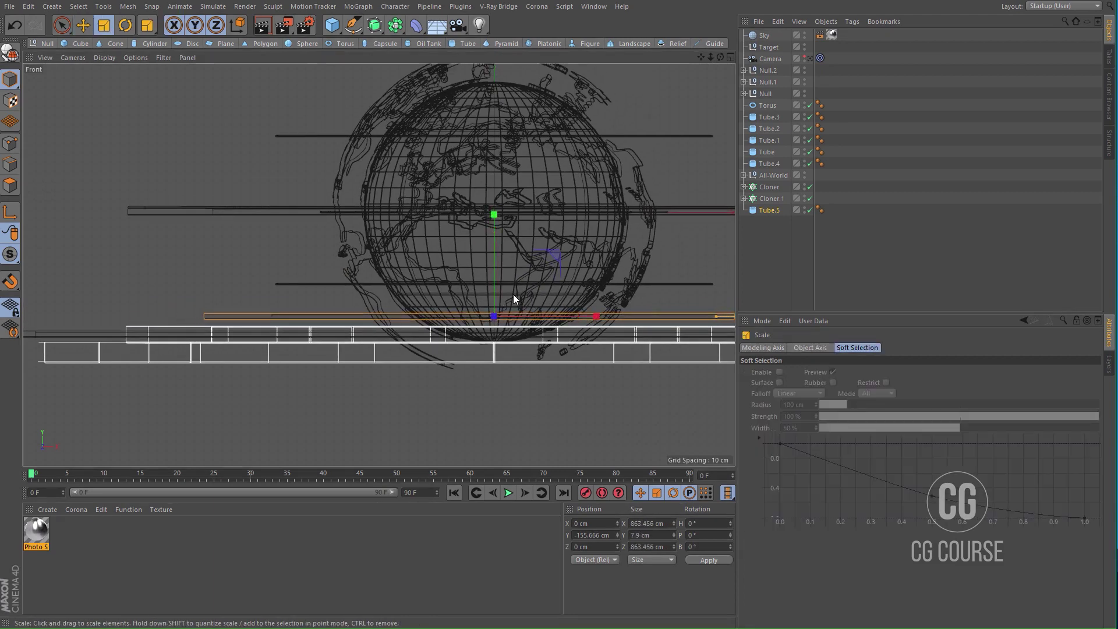
Step: Lower the copied tube ring beneath the globe in the front view to about Y -213 cm
key("e")
left_click_drag(495, 266, 488, 305)
middle_click(487, 305)
middle_click(350, 221)
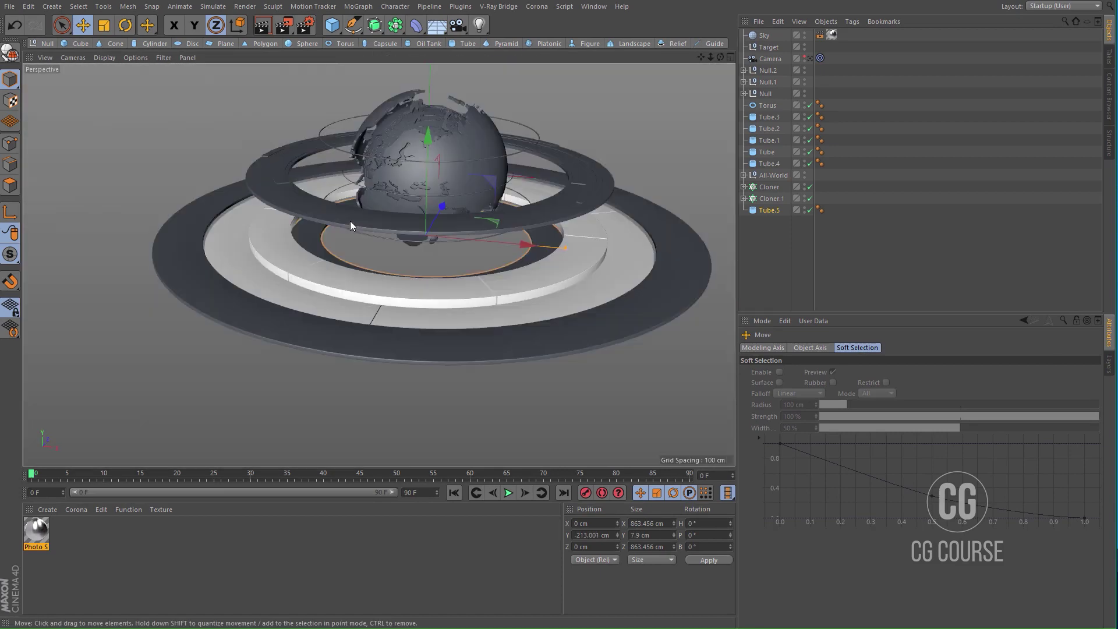
Step: Scale the lowered tube ring down uniformly to about 839 cm across
scroll(431, 256, "up", 4)
left_click_drag(550, 251, 546, 249)
key("ctrl+z")
key("t")
middle_click(546, 250)
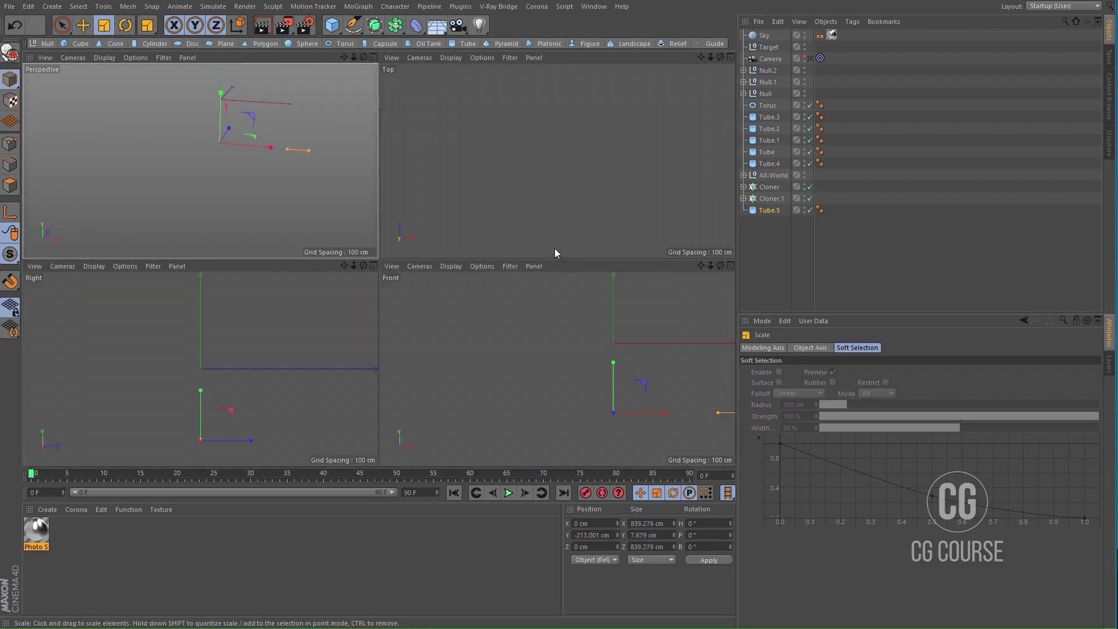
Step: Raise the lower tube ring slightly in the front view to about Y -196.6 cm
key("e")
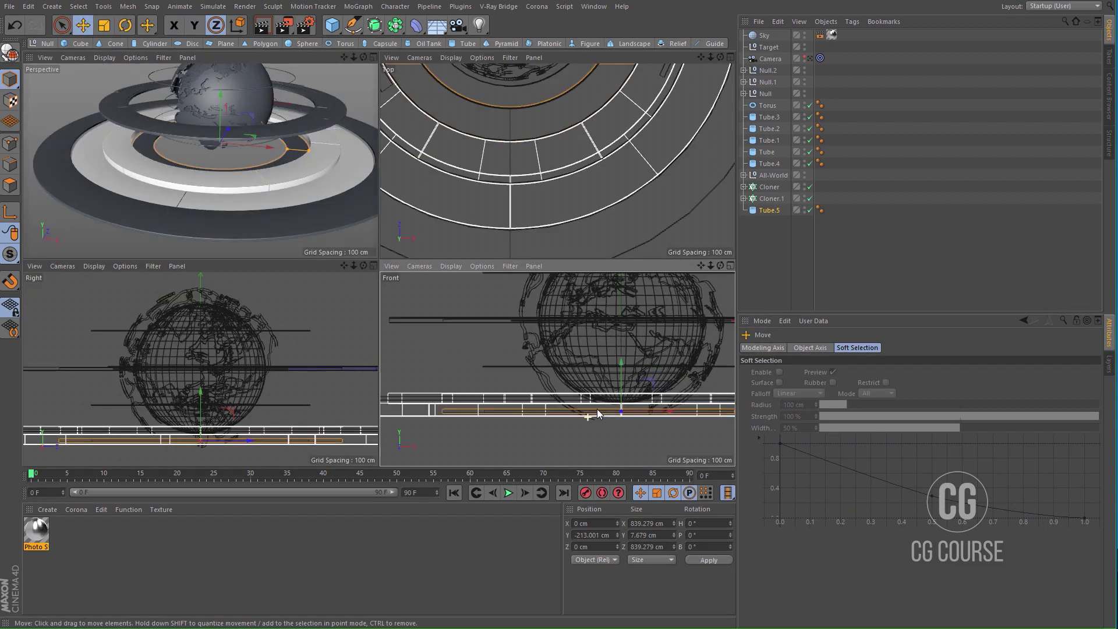
left_click_drag(618, 379, 626, 373)
middle_click(329, 193)
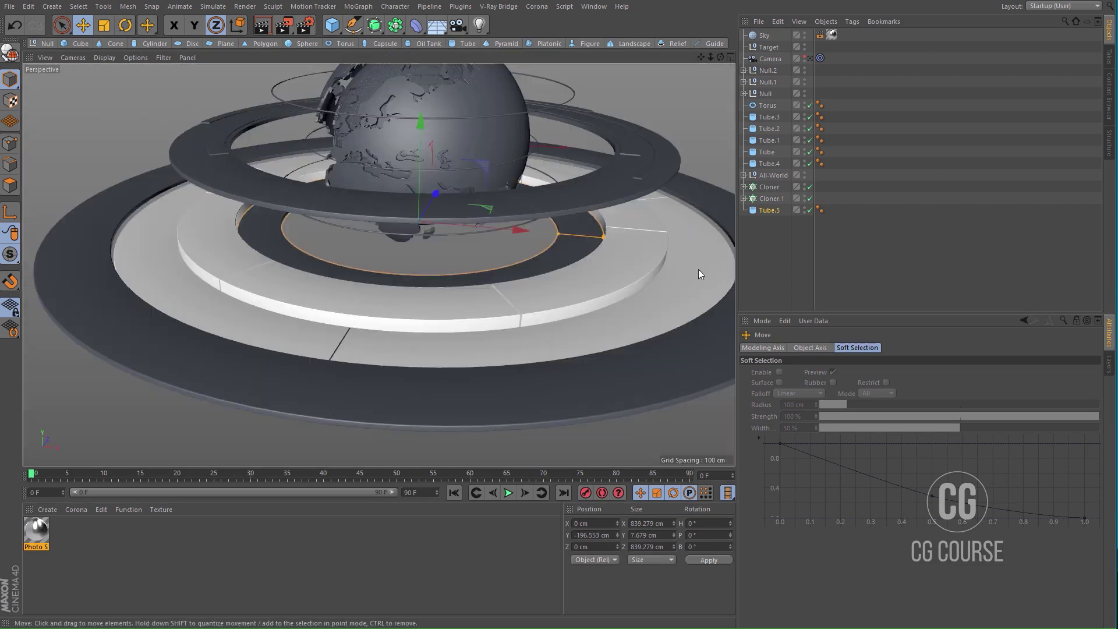
Step: Set the height of the lower tube ring to 25 cm
left_click(780, 209)
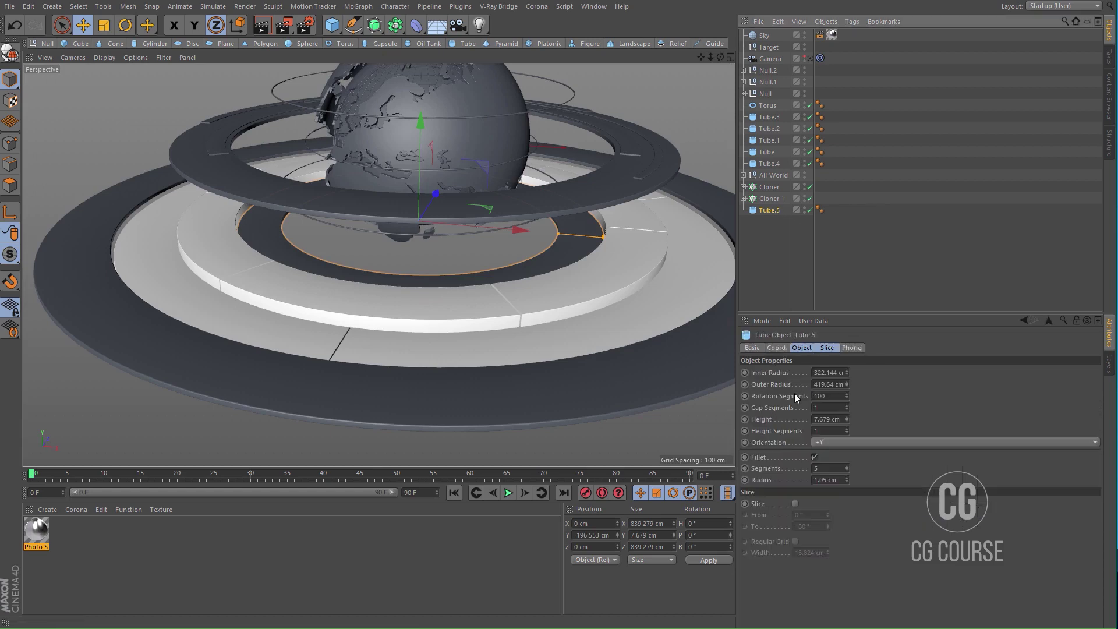
left_click(823, 417)
type("25")
key("Return")
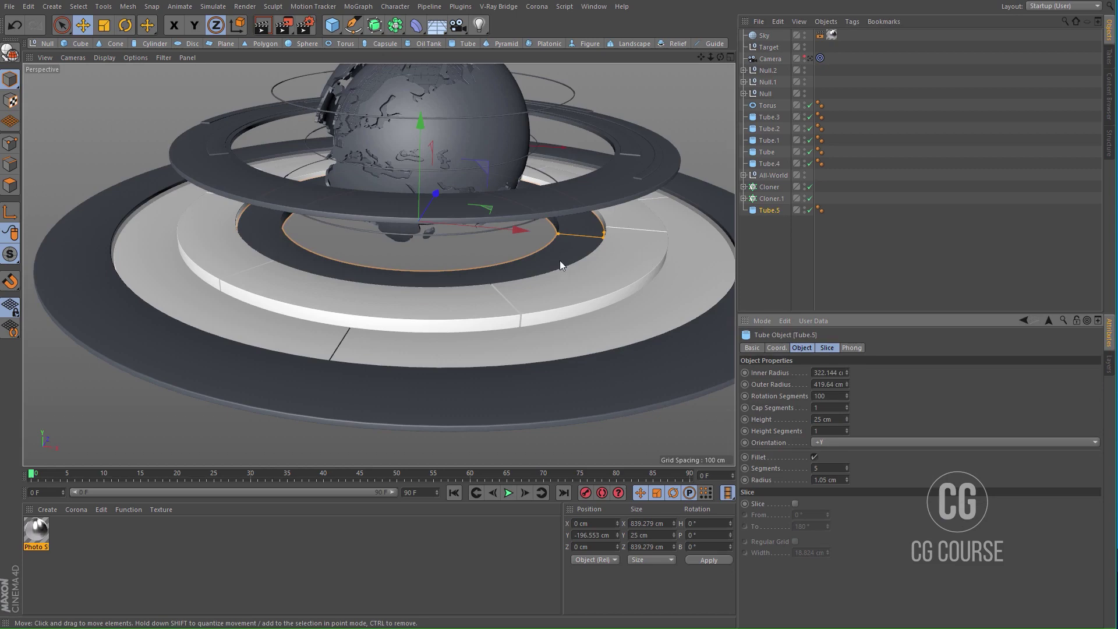
Step: Widen the lower tube ring inward to an inner radius of about 280.6 cm, and deselect it
right_click_drag(542, 270, 595, 223, "alt")
mouse_move(594, 227)
left_mouse_down("alt")
mouse_move(609, 199)
mouse_move(602, 218)
mouse_move(567, 224)
mouse_move(607, 218)
mouse_move(584, 216)
left_mouse_up("alt")
left_click(774, 247)
right_click_drag(538, 220, 529, 272, "alt")
middle_click_drag(529, 272, 496, 284, "alt")
left_click_drag(496, 284, 473, 293, "alt")
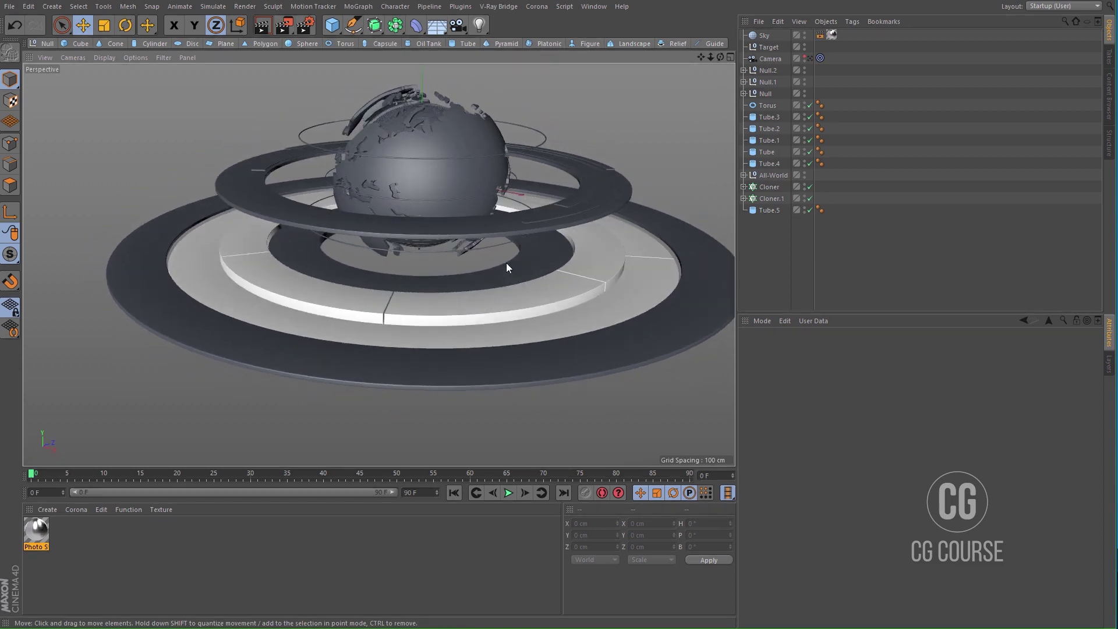
Step: Duplicate the 25 cm high tube ring and raise the copy in the front view to about Y -177.1 cm
left_click(547, 261)
left_click_drag(772, 212, 774, 212)
scroll(415, 276, "up", 3)
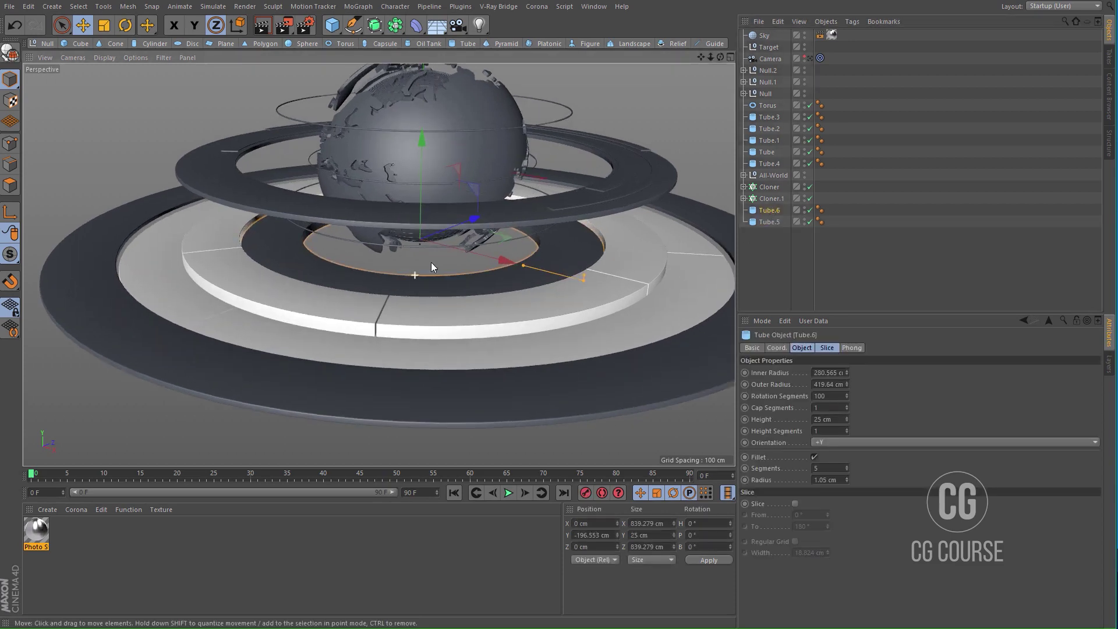
middle_click(463, 293)
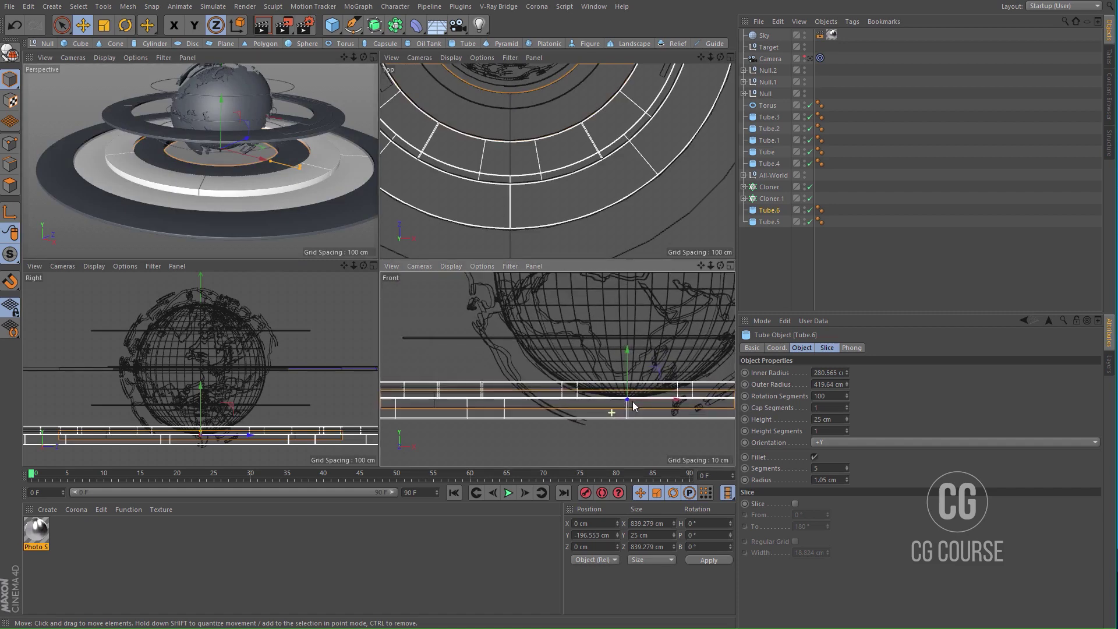
left_click_drag(633, 401, 633, 386)
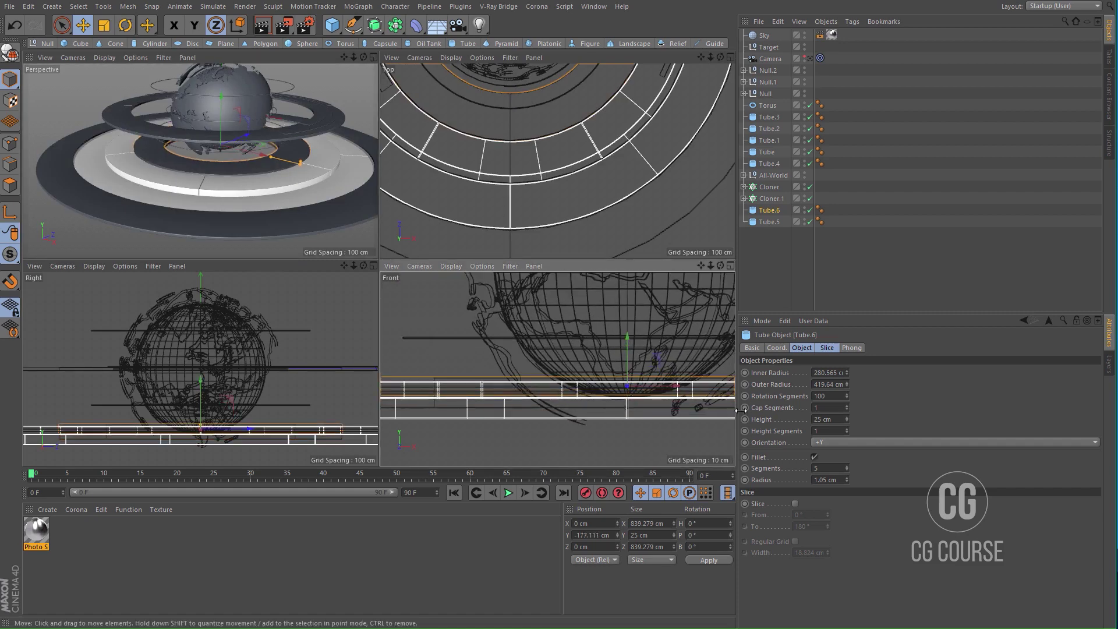
Step: Set the height of Tube.6 to 5 cm and raise it to about -149 cm in Y
left_click(832, 420)
type("5")
key("Return")
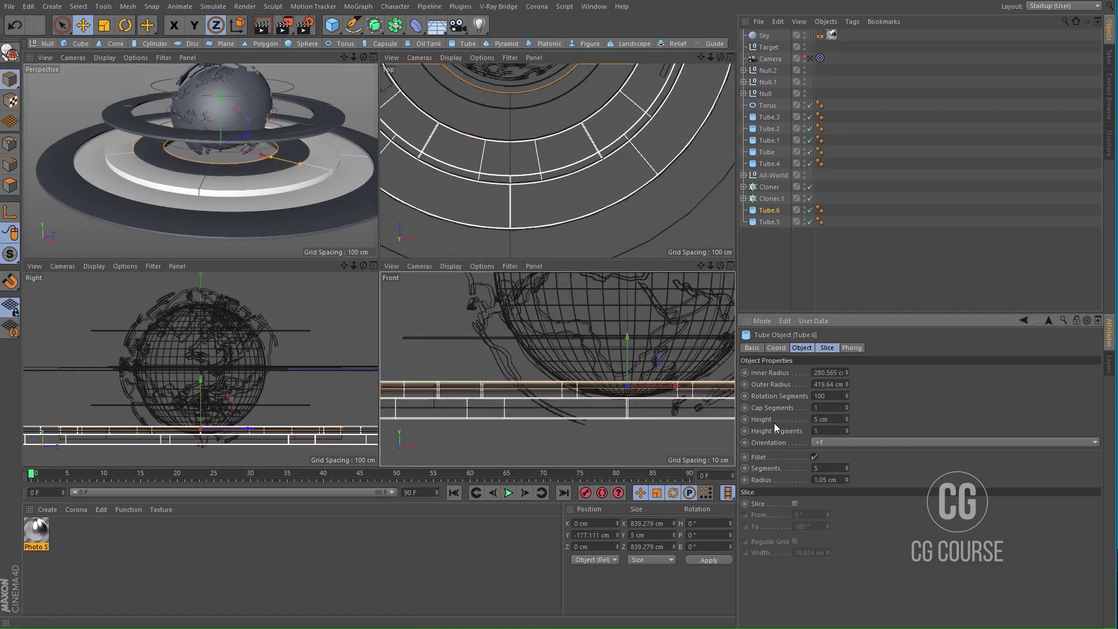
middle_click(331, 170)
left_click_drag(417, 180, 424, 166)
Step: Enable slicing on Tube.6
left_click(828, 347)
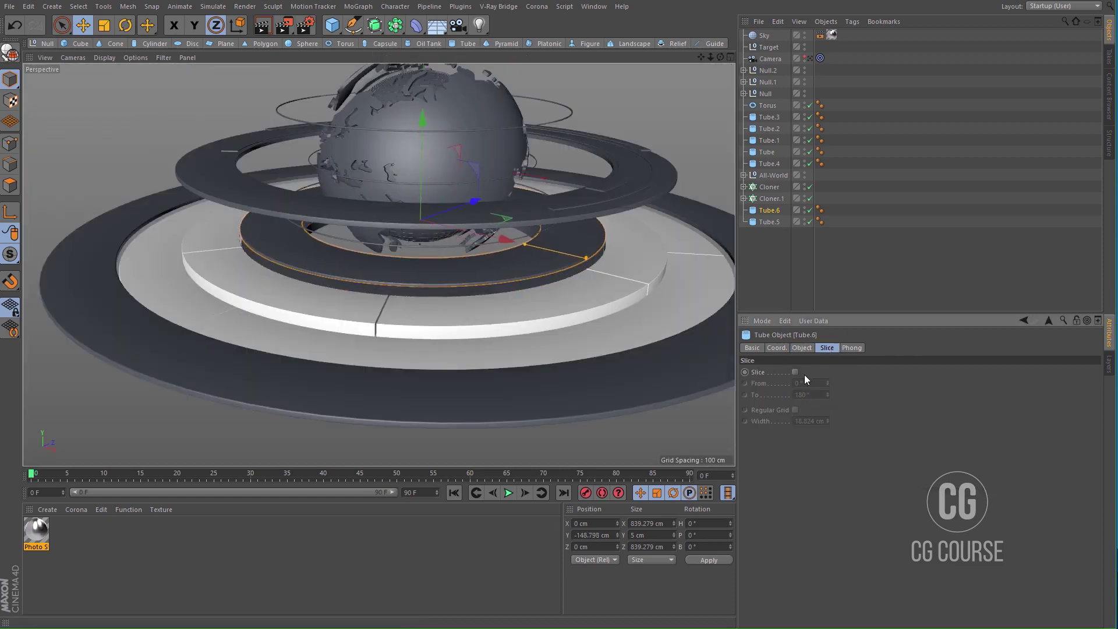
left_click(796, 372)
left_click_drag(580, 265, 522, 292, "alt")
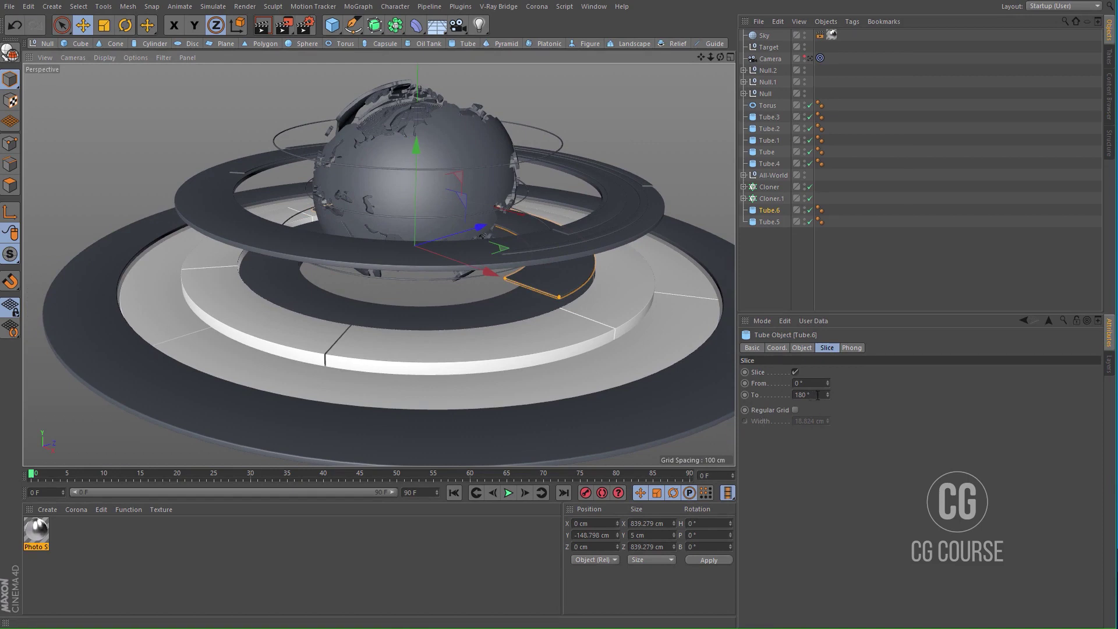
Step: Try a slice end angle of 160° on Tube.6 and undo the change
left_click(817, 395)
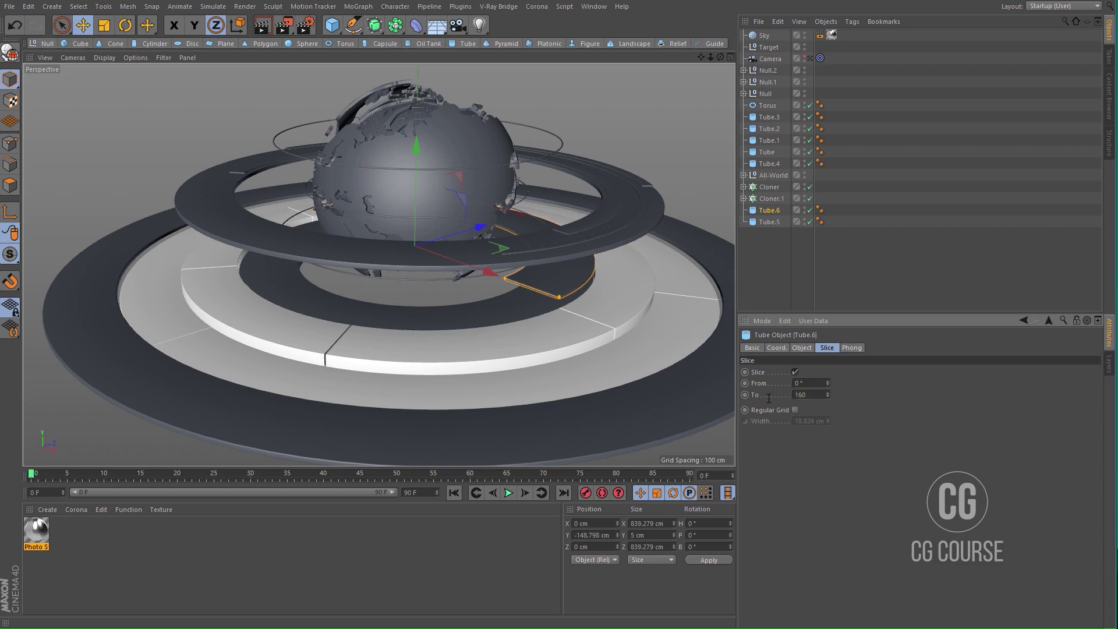
middle_click(483, 250)
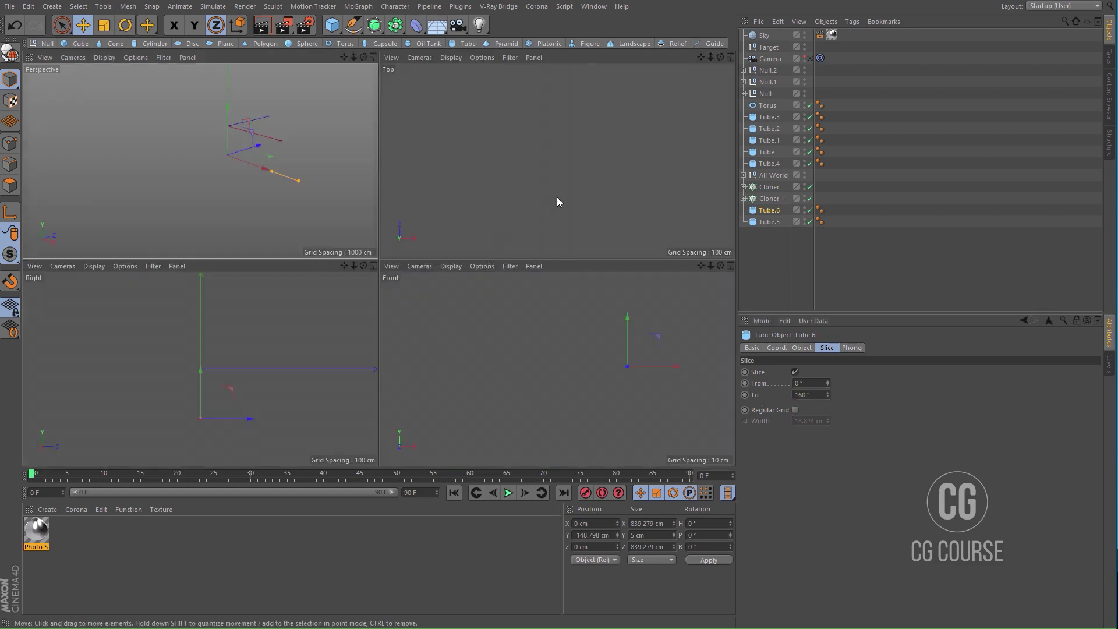
scroll(552, 169, "down", 10)
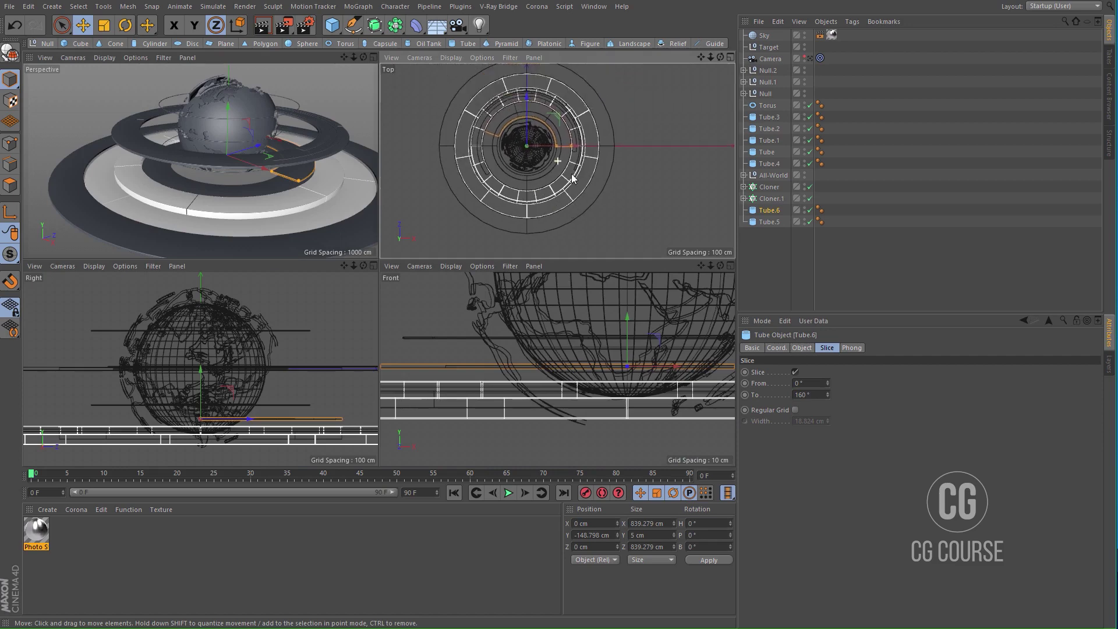
middle_click_drag(553, 155, 589, 163, "alt")
key("ctrl+z")
scroll(558, 156, "up", 3)
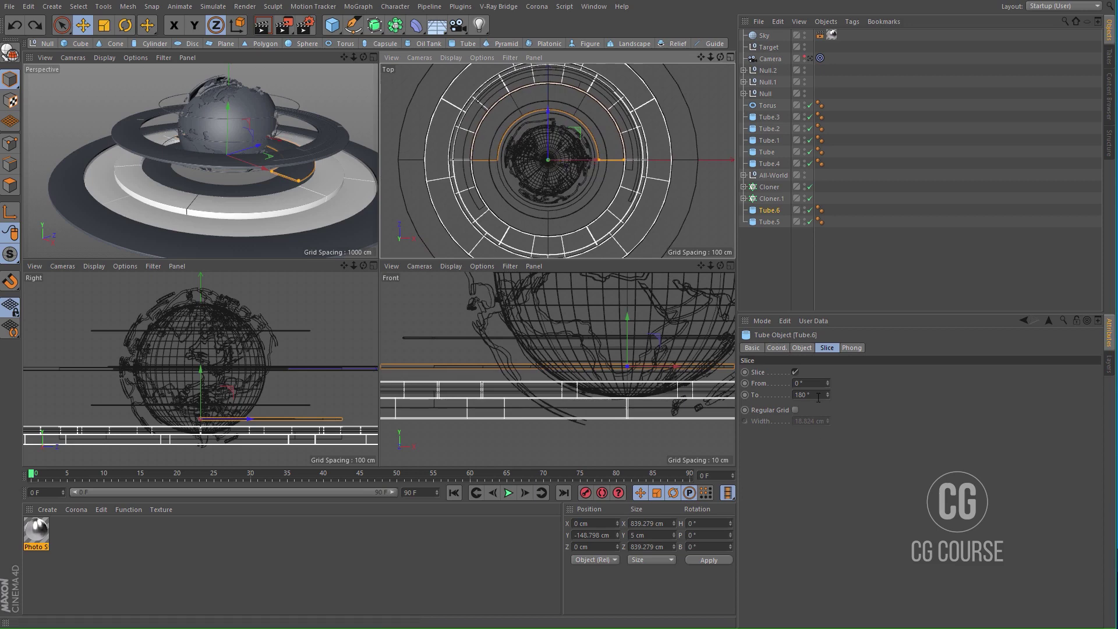
Step: Lower the sliced Tube.6 toward the base rings, to about -187 cm in Y
middle_click(356, 175)
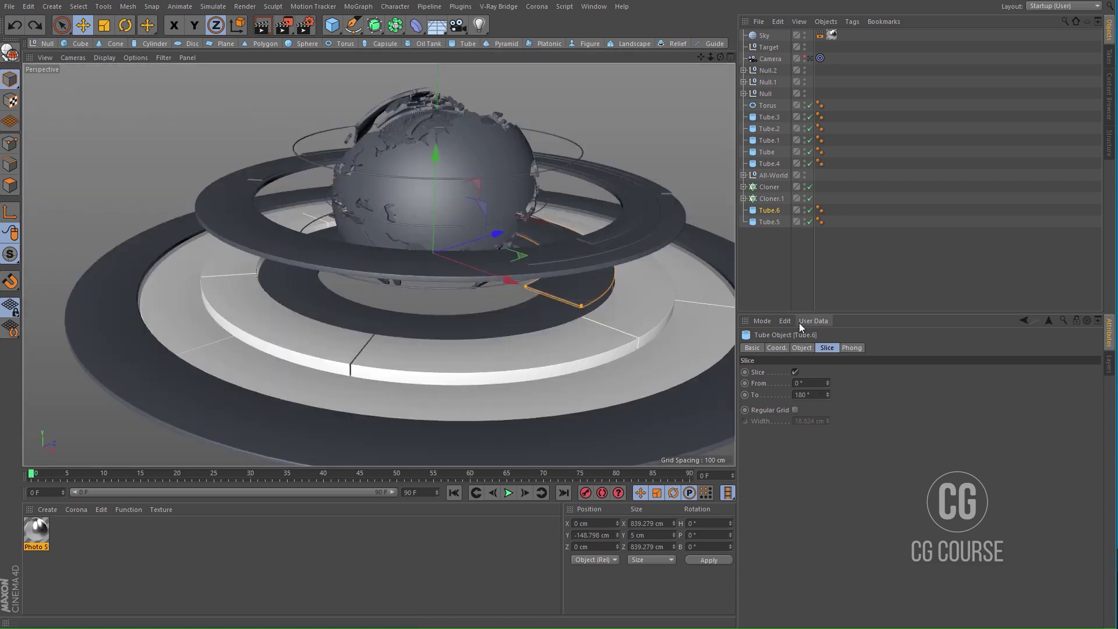
left_click(786, 275)
left_click(588, 296)
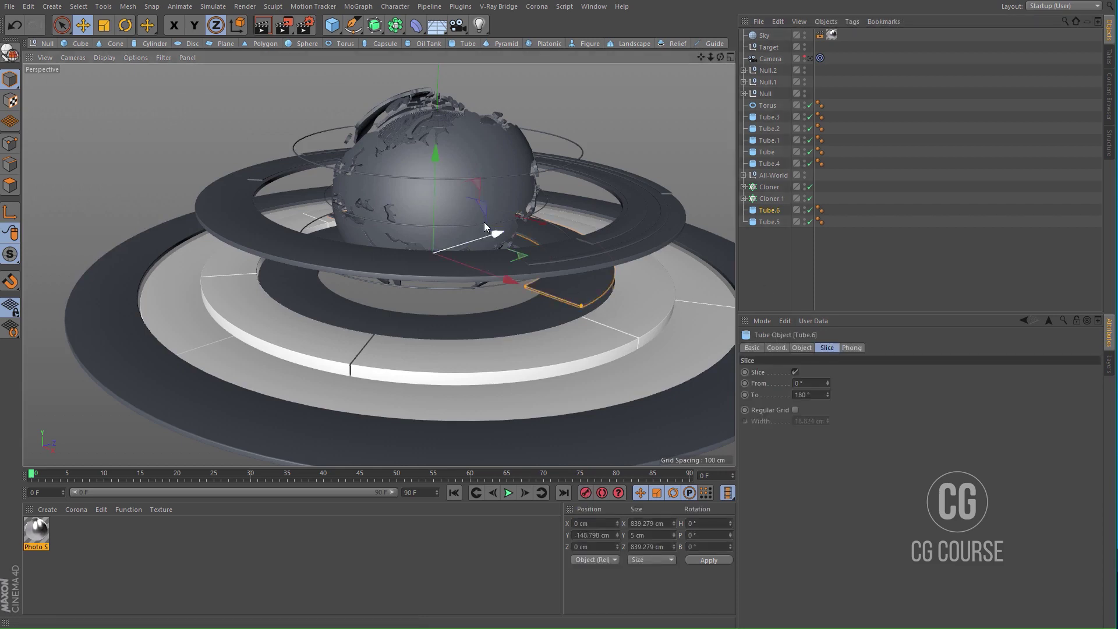
left_click_drag(435, 177, 433, 192)
middle_click(589, 421)
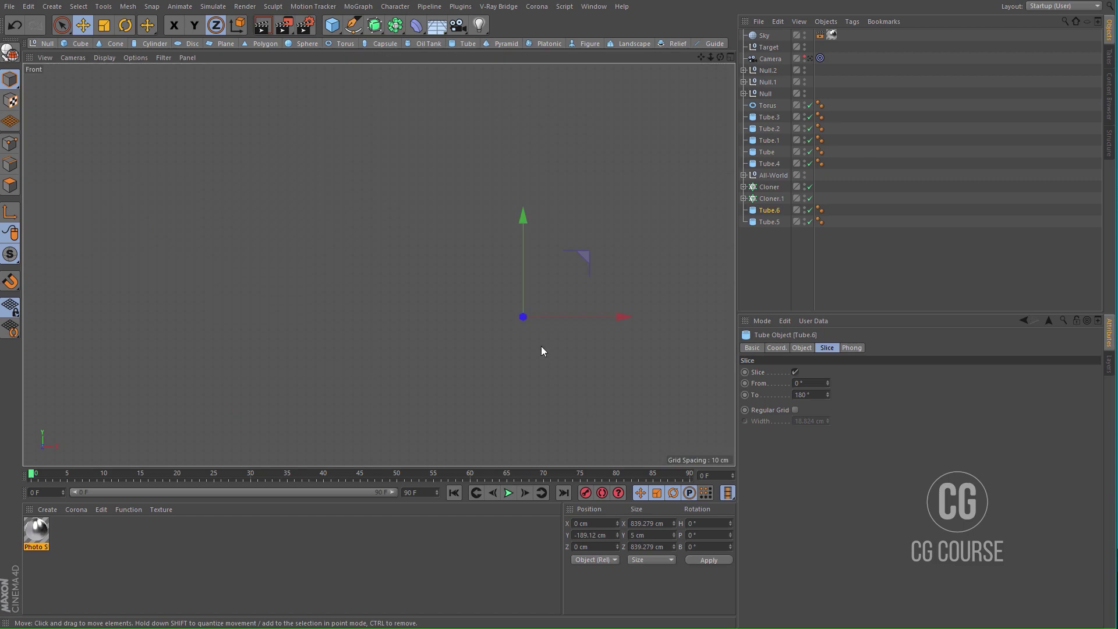
scroll(519, 327, "up", 4)
mouse_move(540, 271)
left_mouse_down()
mouse_move(546, 261)
mouse_move(540, 283)
mouse_move(550, 262)
left_mouse_up()
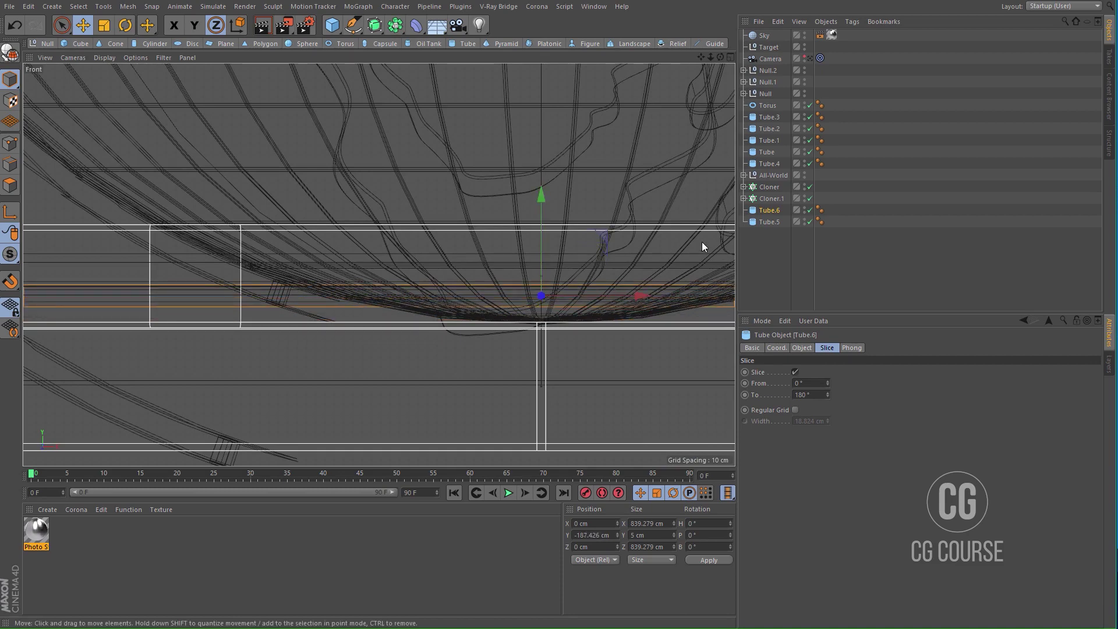
Step: Align the sliced Tube.6 with the top of Tube.5, moving it only along Y to about -181.4 cm
left_click(766, 224)
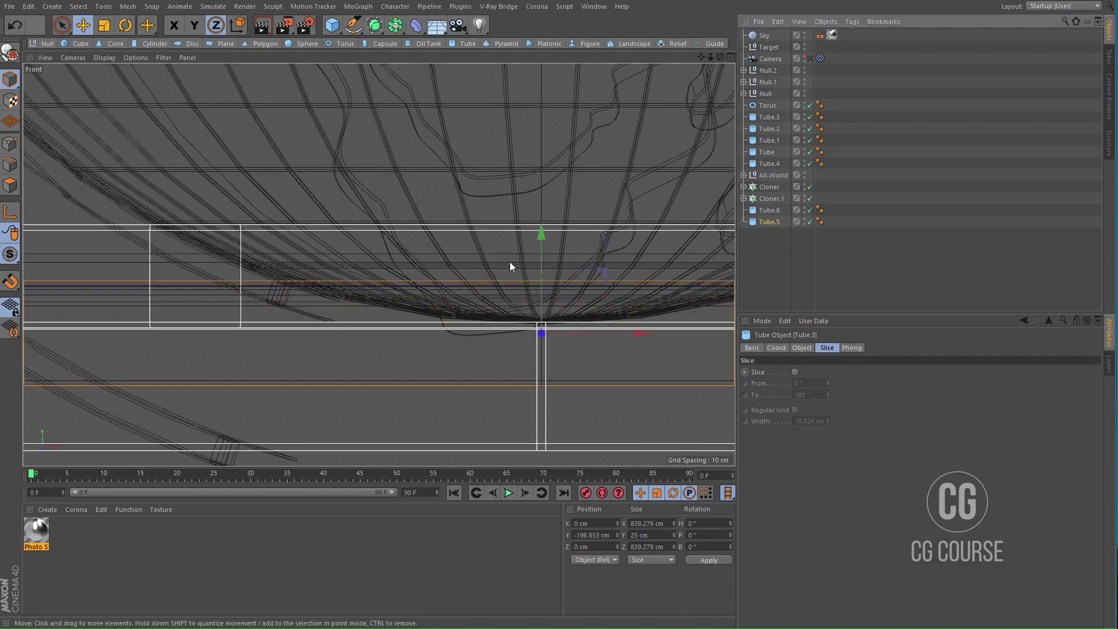
scroll(482, 306, "up", 8)
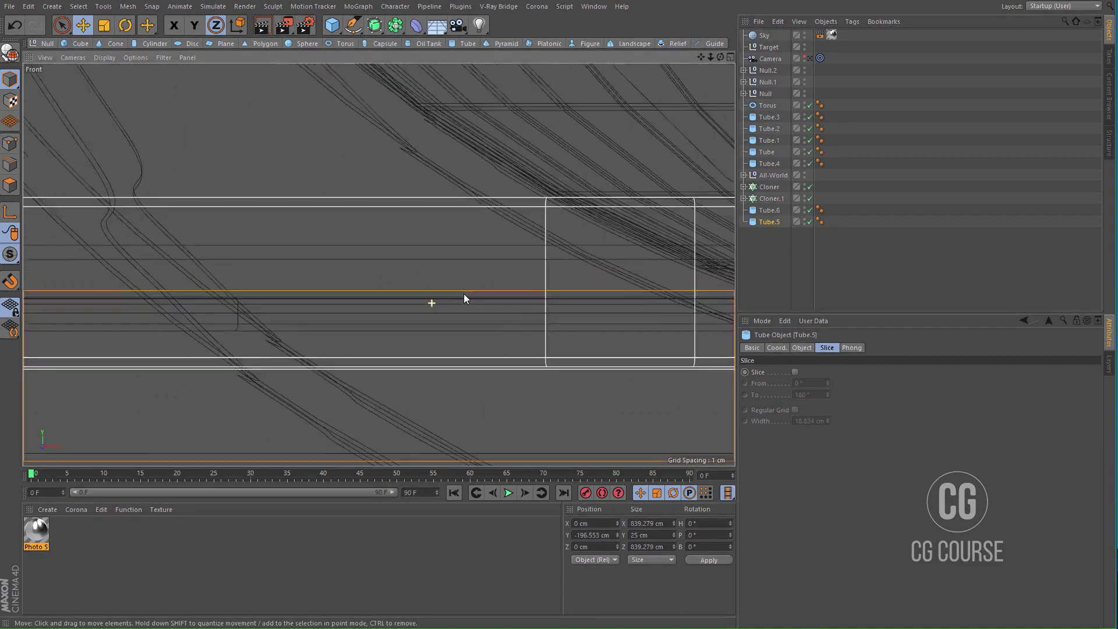
left_click(766, 210)
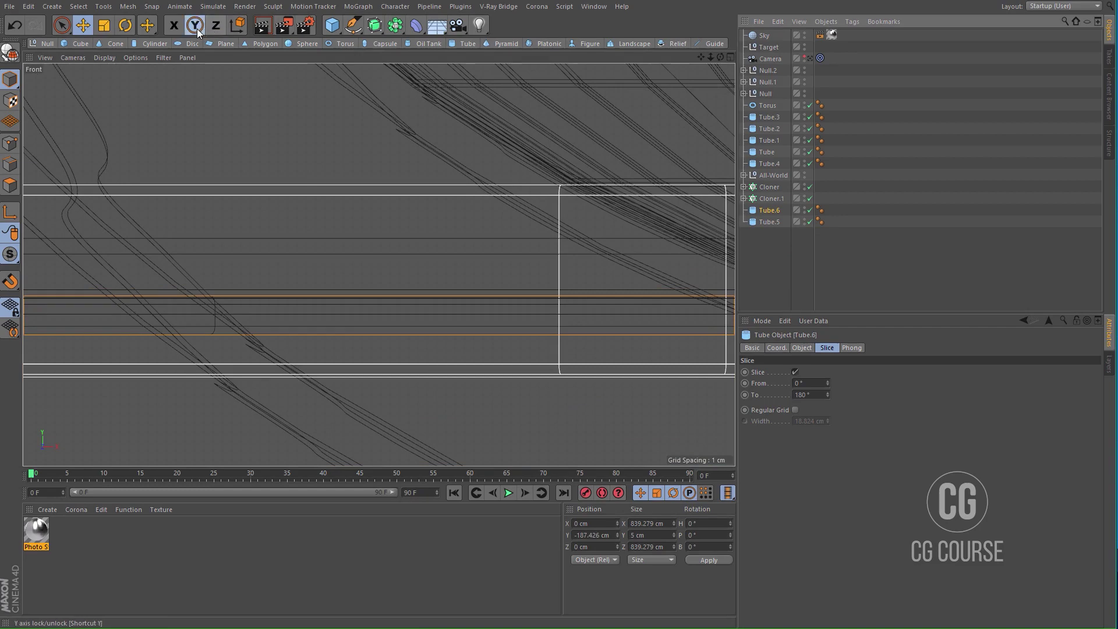
left_click_drag(407, 236, 436, 190)
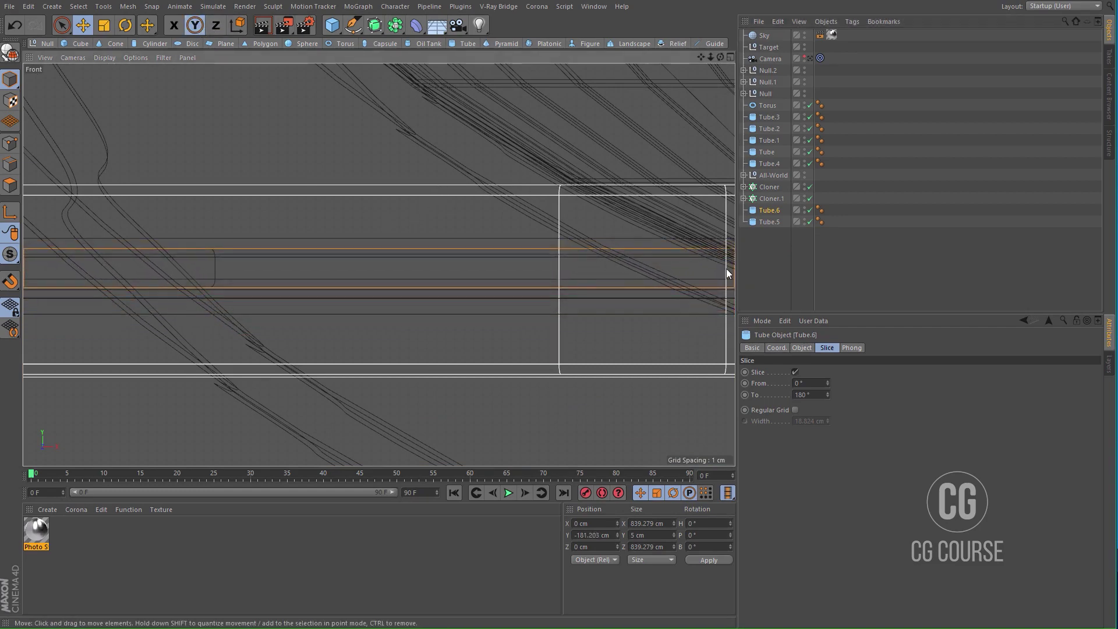
left_click(771, 225)
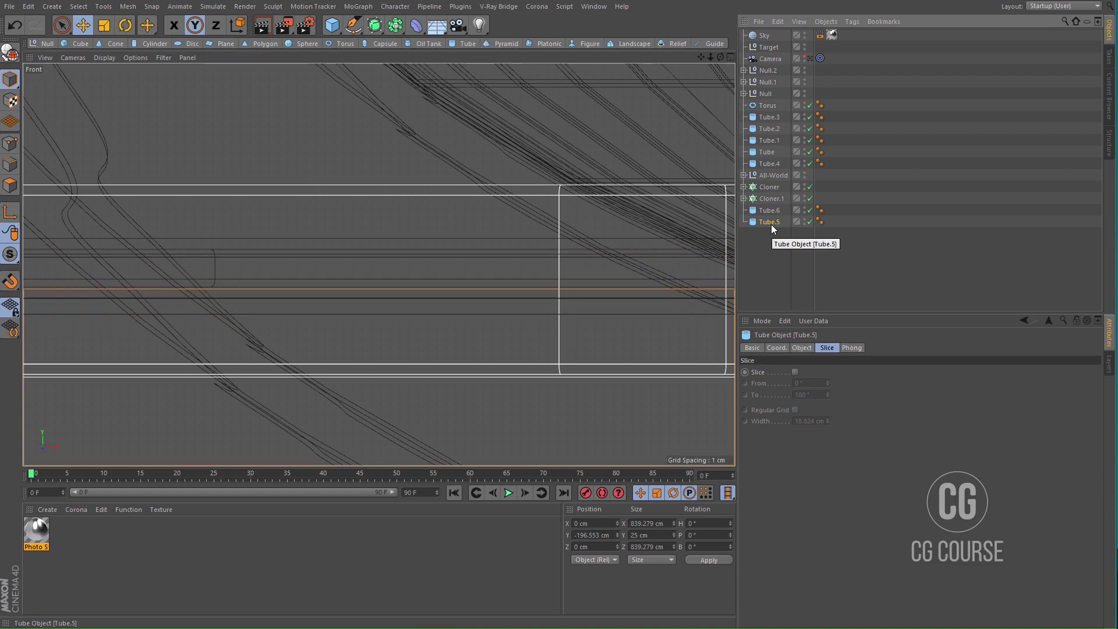
left_click(770, 212)
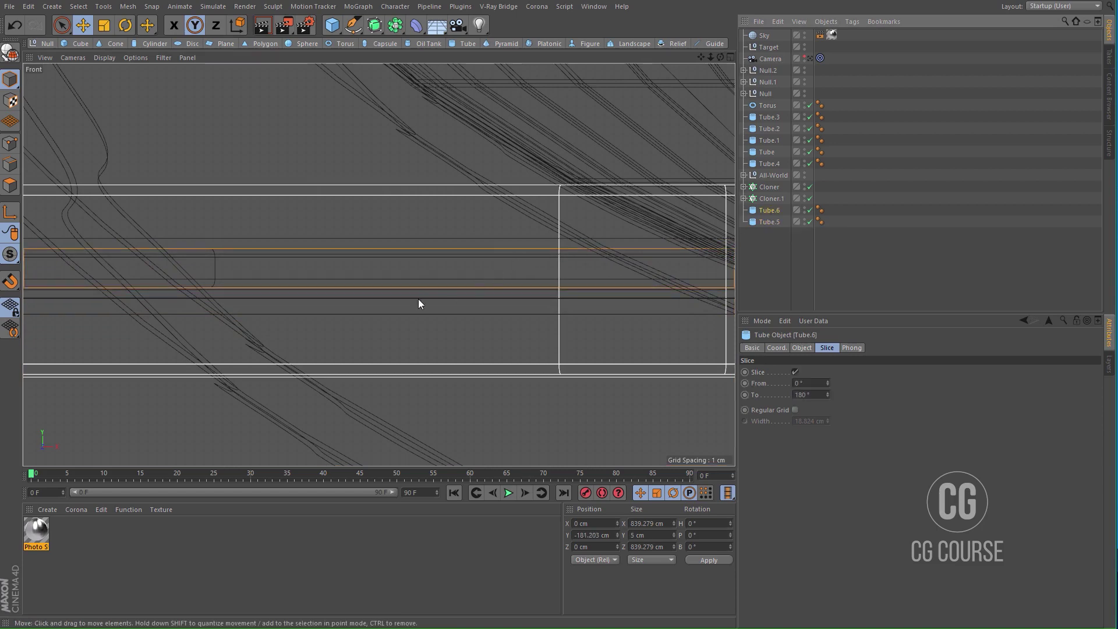
scroll(416, 299, "up", 4)
left_click_drag(502, 247, 502, 250)
middle_click(502, 250)
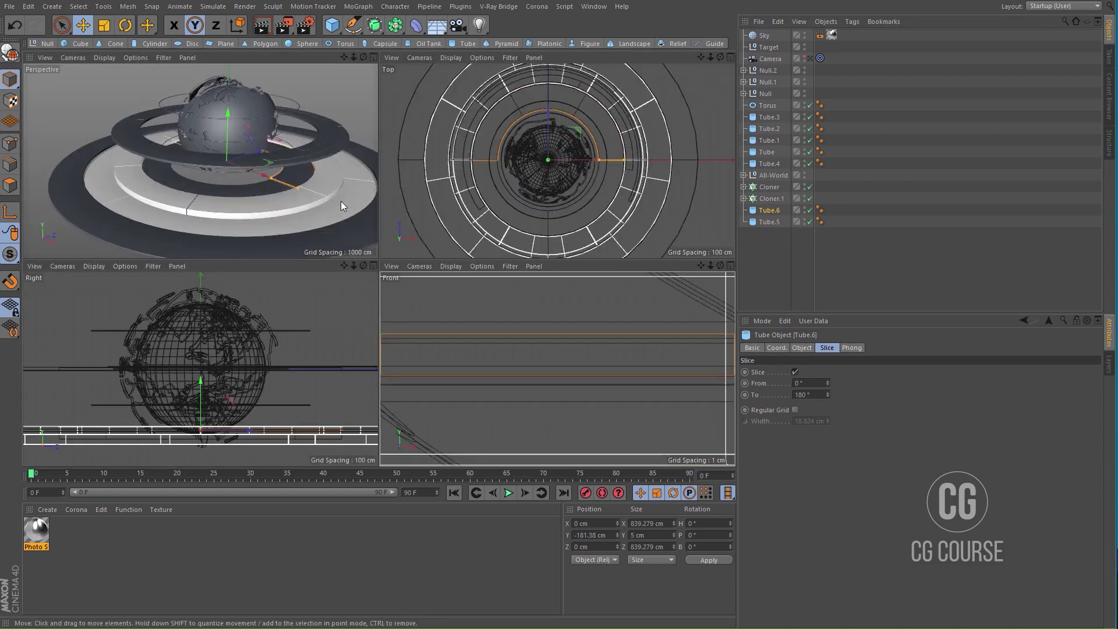
middle_click(341, 201)
left_click(764, 285)
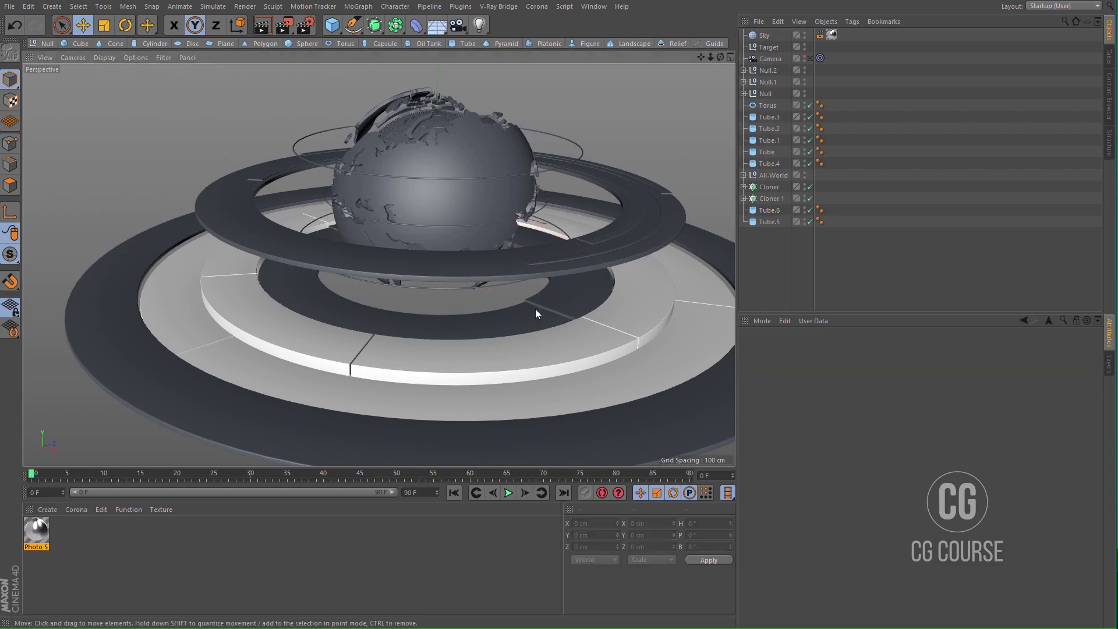
Step: Render the scene from a raised view over the globe and rings to check the stacked tubes
middle_click_drag(539, 308, 491, 302, "alt")
left_click_drag(490, 303, 479, 303, "alt")
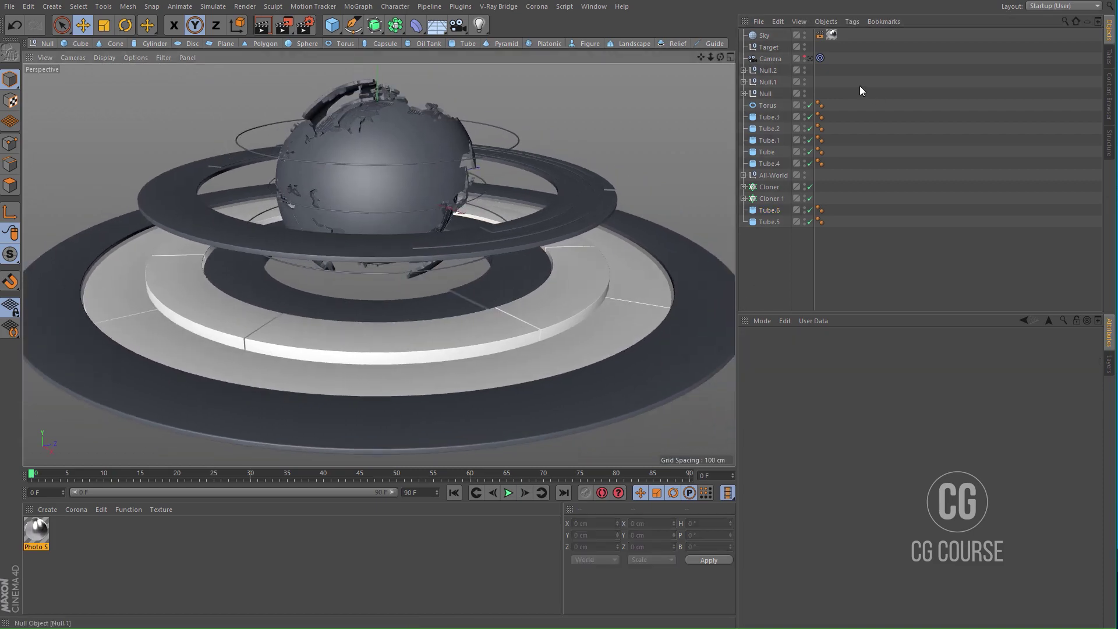
left_click(811, 59)
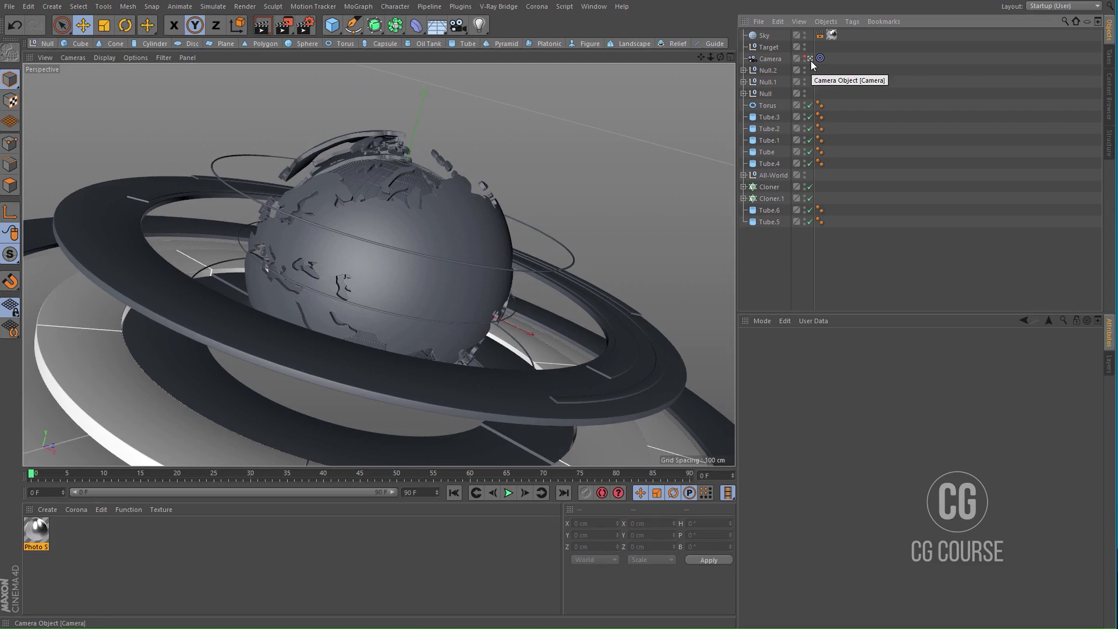
left_click(811, 61)
left_click_drag(506, 232, 427, 268, "alt")
middle_click_drag(472, 261, 396, 302, "alt")
right_click_drag(395, 302, 421, 287, "alt")
middle_click_drag(420, 287, 418, 323, "alt")
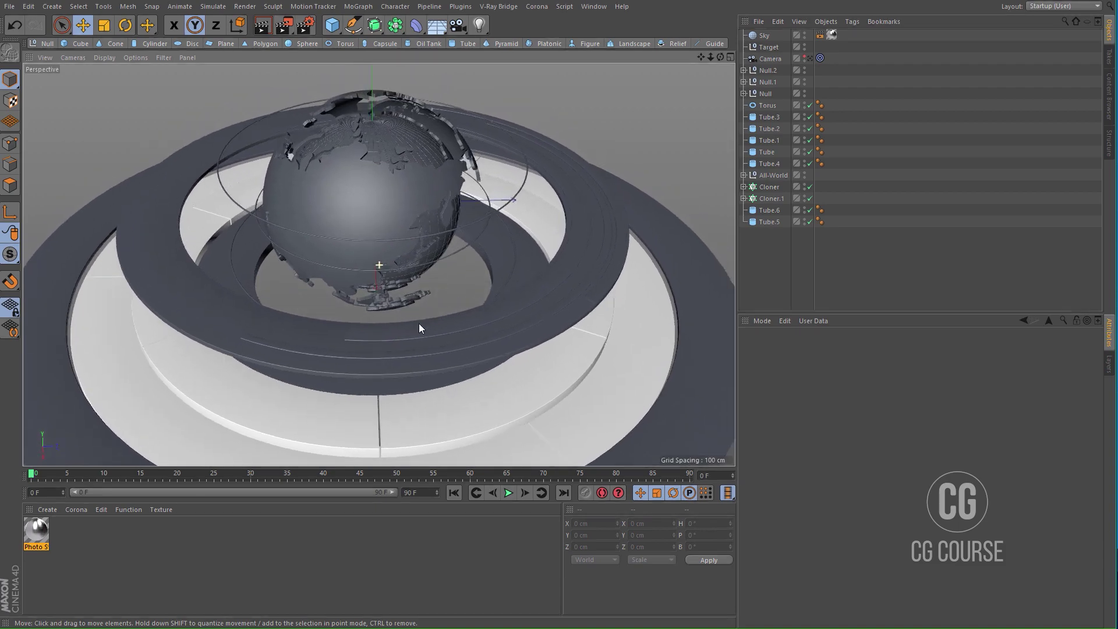
left_click_drag(418, 323, 407, 343, "alt")
right_click_drag(421, 334, 435, 330, "alt")
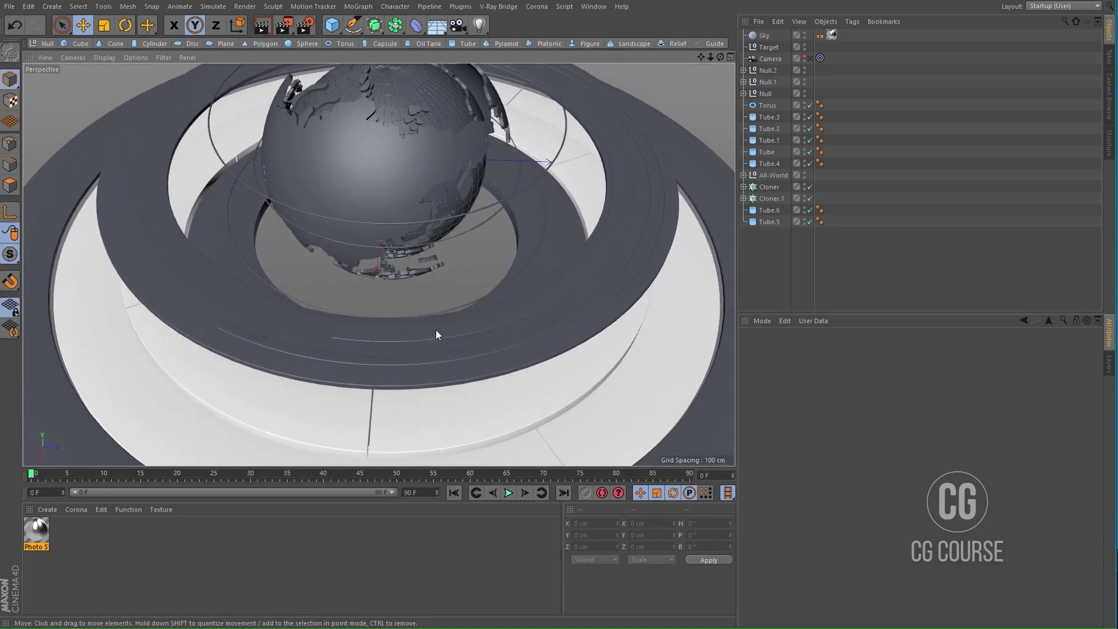
key("shift+r")
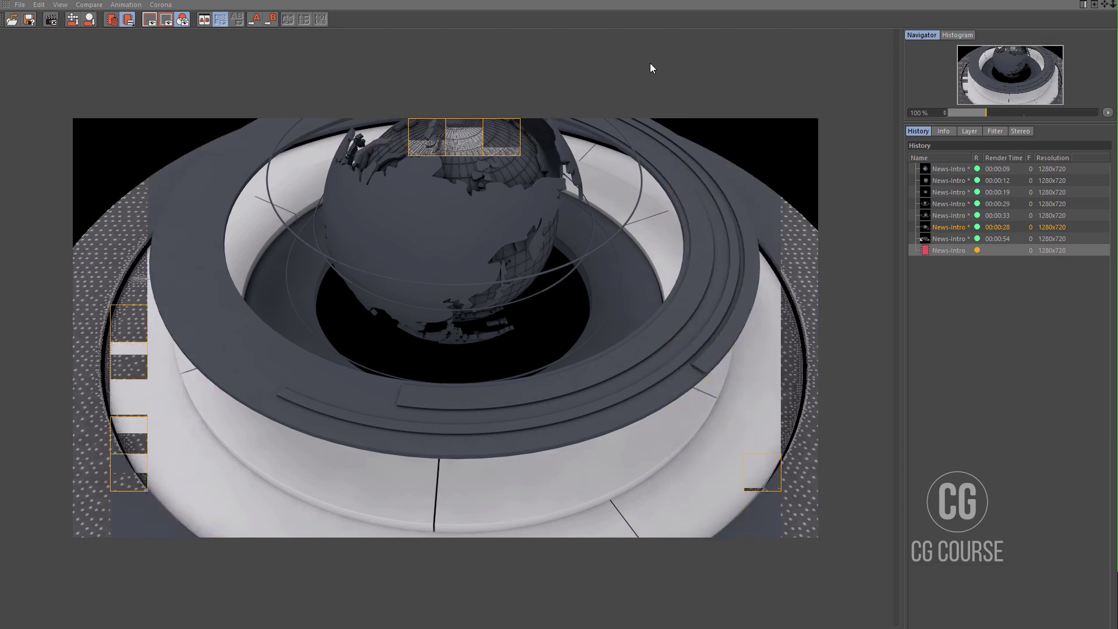
left_click(1105, 1)
Step: Add a sphere and place it inside a new MoGraph Cloner
middle_click_drag(479, 158, 457, 213, "alt")
left_click_drag(426, 204, 420, 163, "alt")
left_click(307, 44)
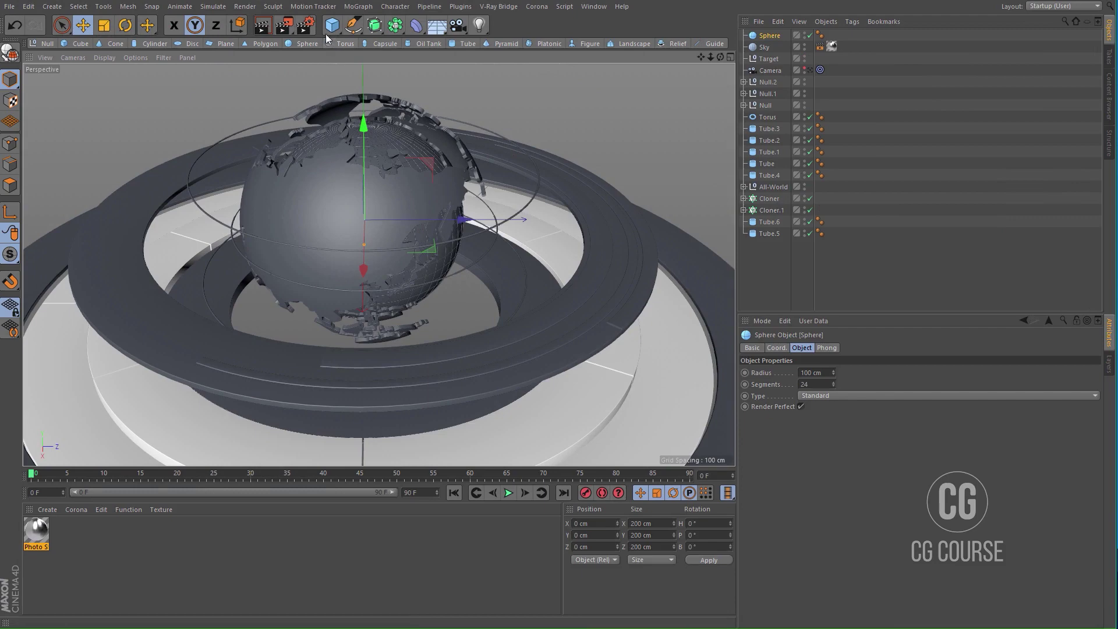
left_click(356, 7)
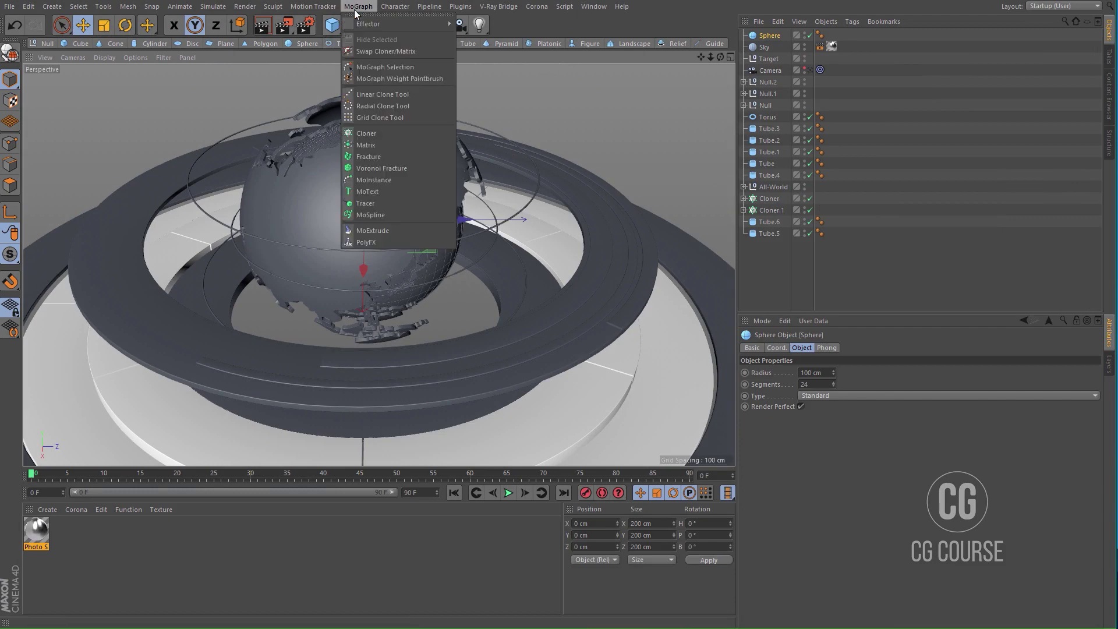
left_click(366, 135)
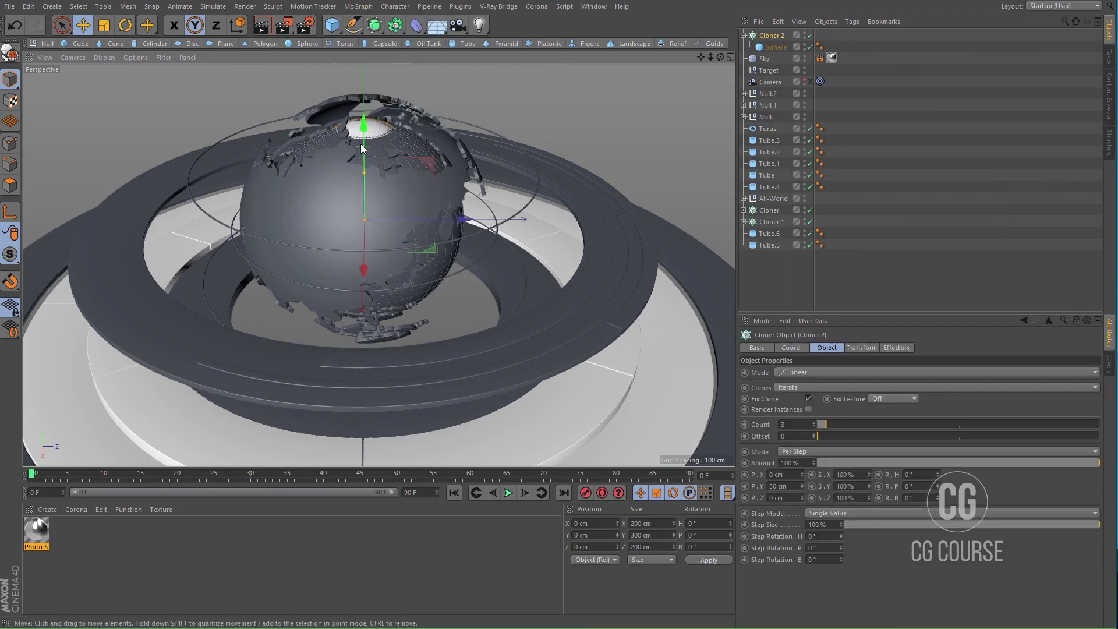
Step: Set the new cloner to Radial mode with a radius of about 273 cm in the XZ plane
left_click(823, 375)
left_click(820, 407)
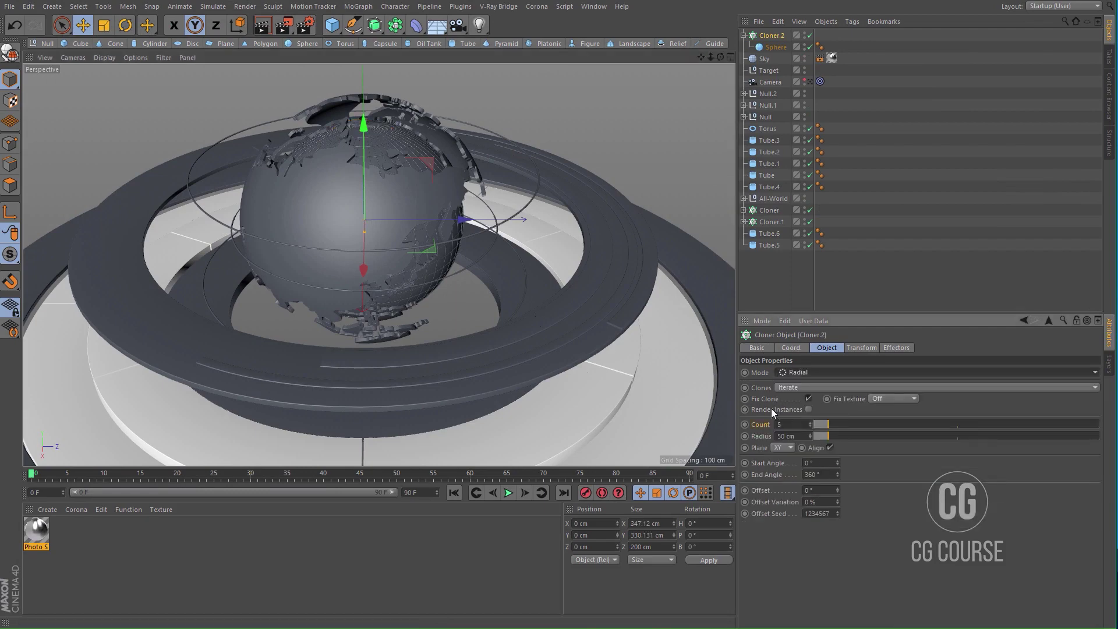
left_click_drag(833, 437, 892, 441)
left_click(791, 447)
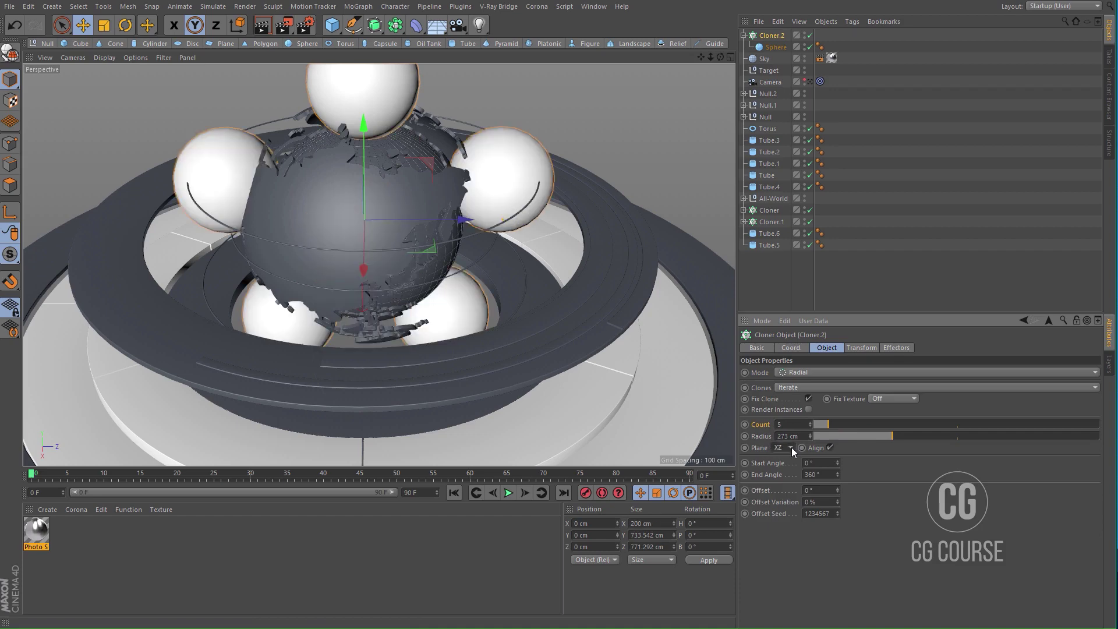
left_click(791, 447)
Step: Reduce the cloned sphere's radius to 5 cm
left_click(775, 47)
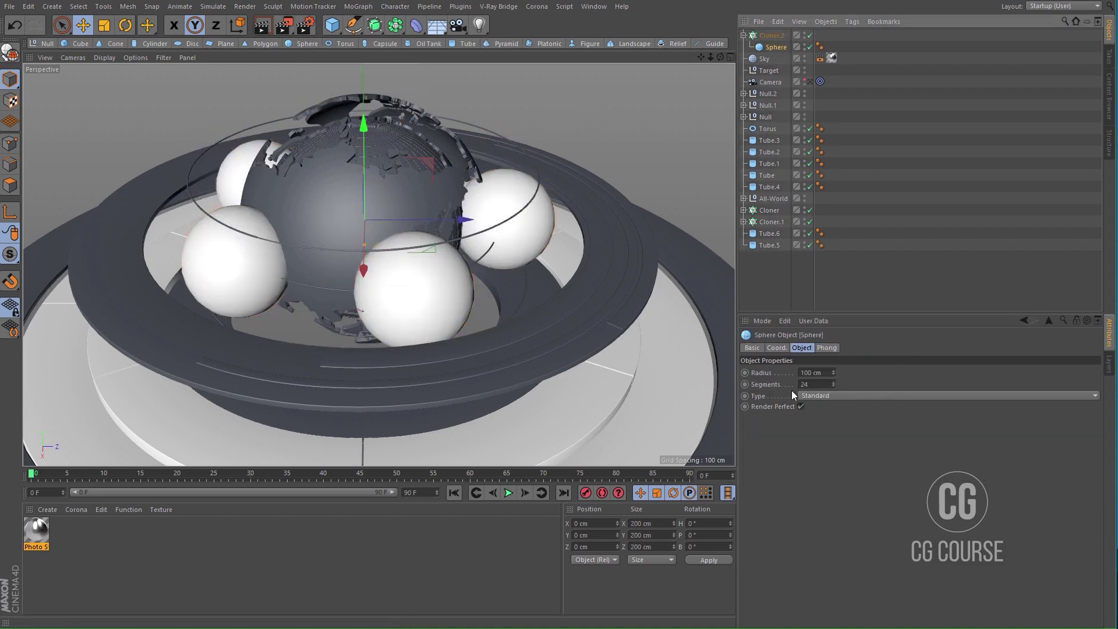
left_click(821, 373)
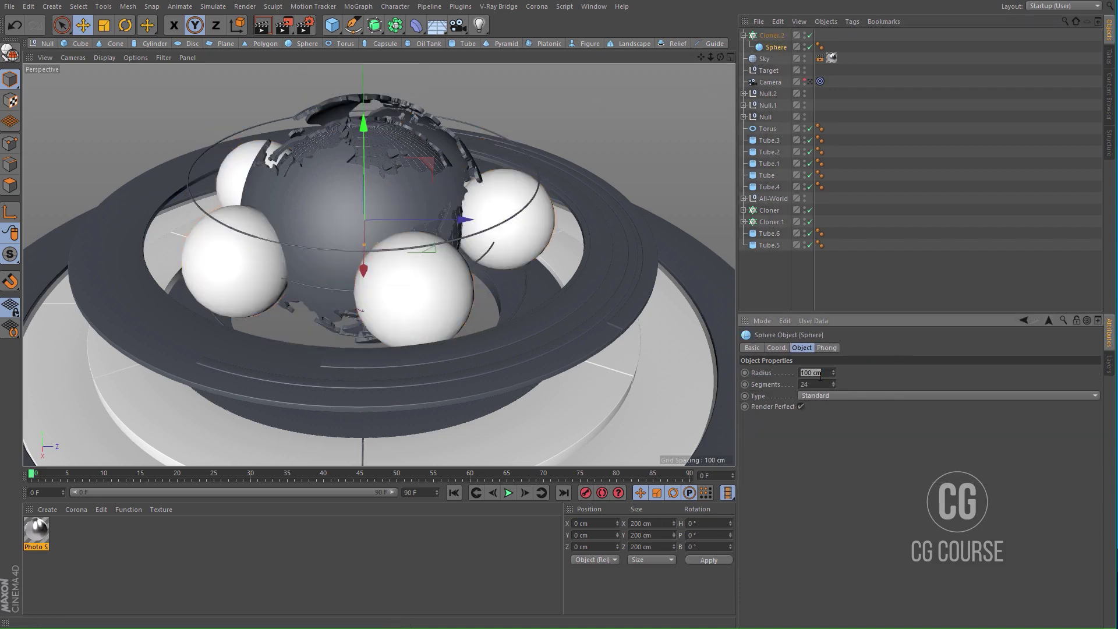
type("25")
key("Return")
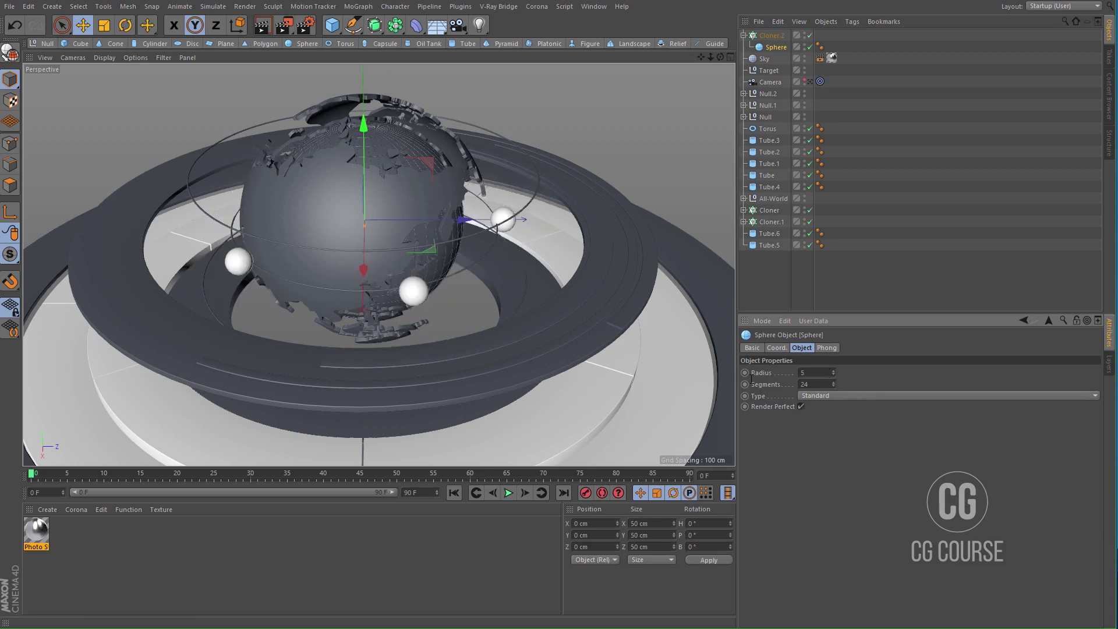
type("5")
key("Return")
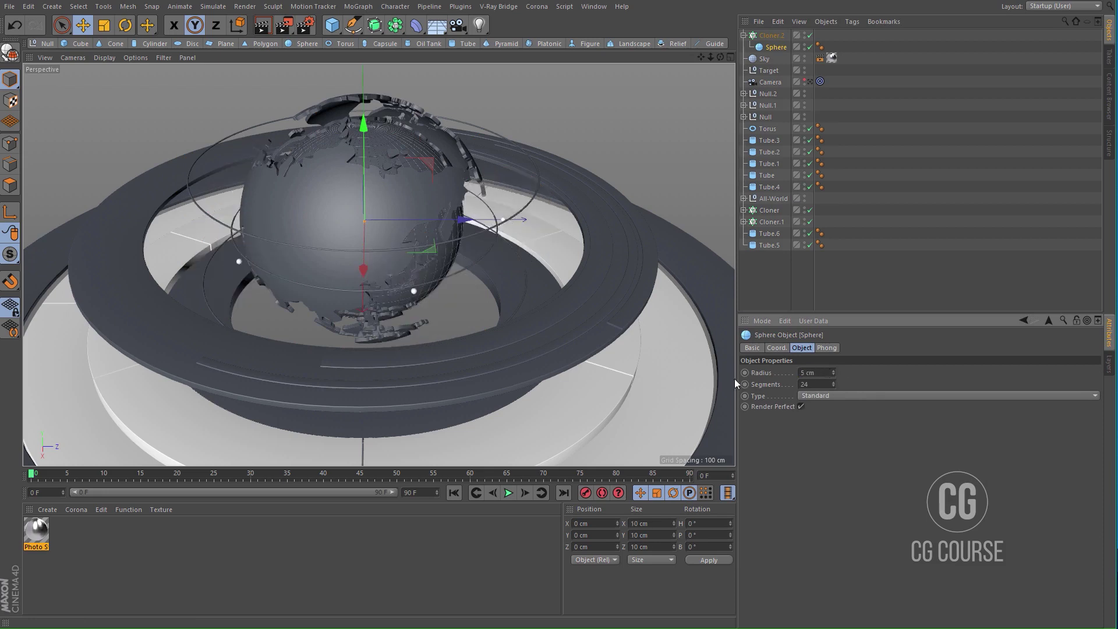
Step: Set Cloner.2 to 49 clones with a radius of 500 cm so the spheres circle along the upper ring
left_click(771, 35)
left_click_drag(861, 441, 918, 439)
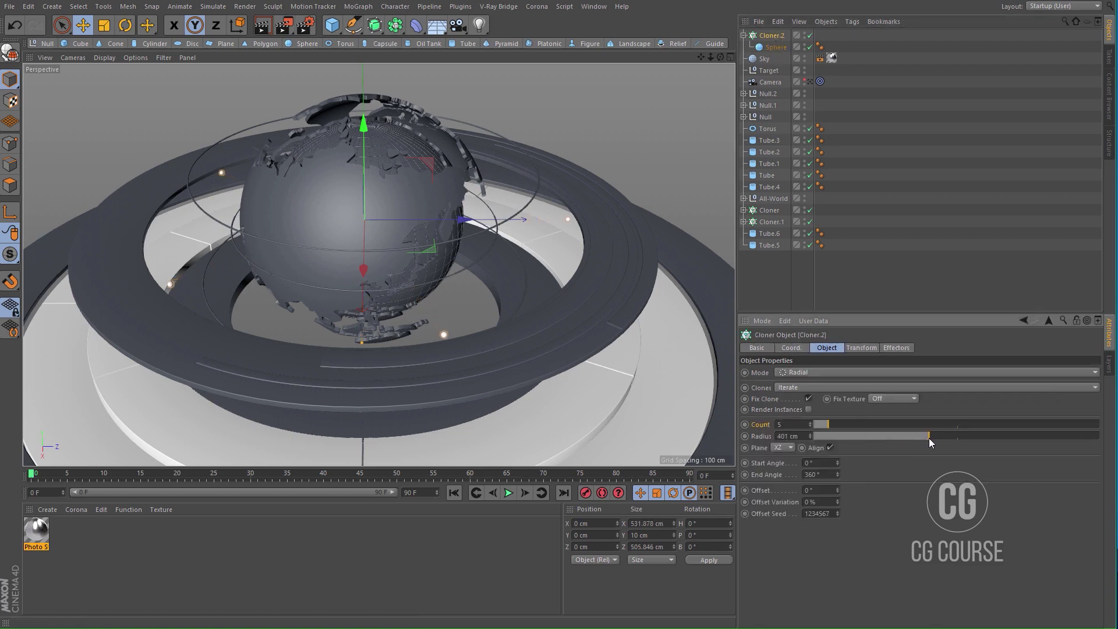
left_click_drag(838, 429, 954, 435)
left_click(955, 435)
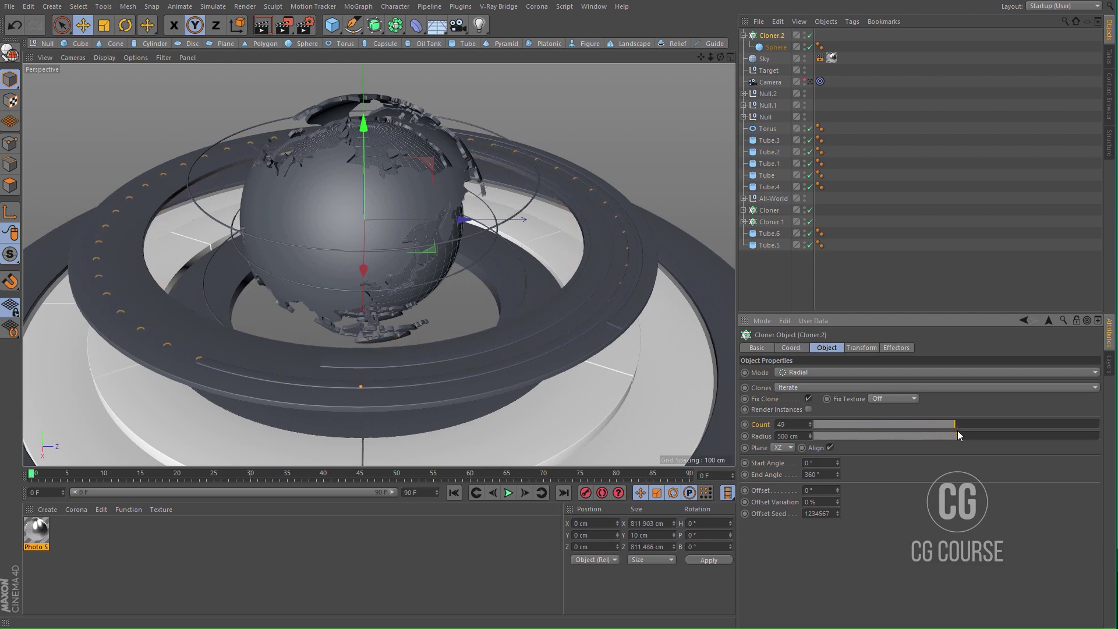
Step: Undo the last radius change on Cloner.2 and set its clone count to 50
key("ctrl+z")
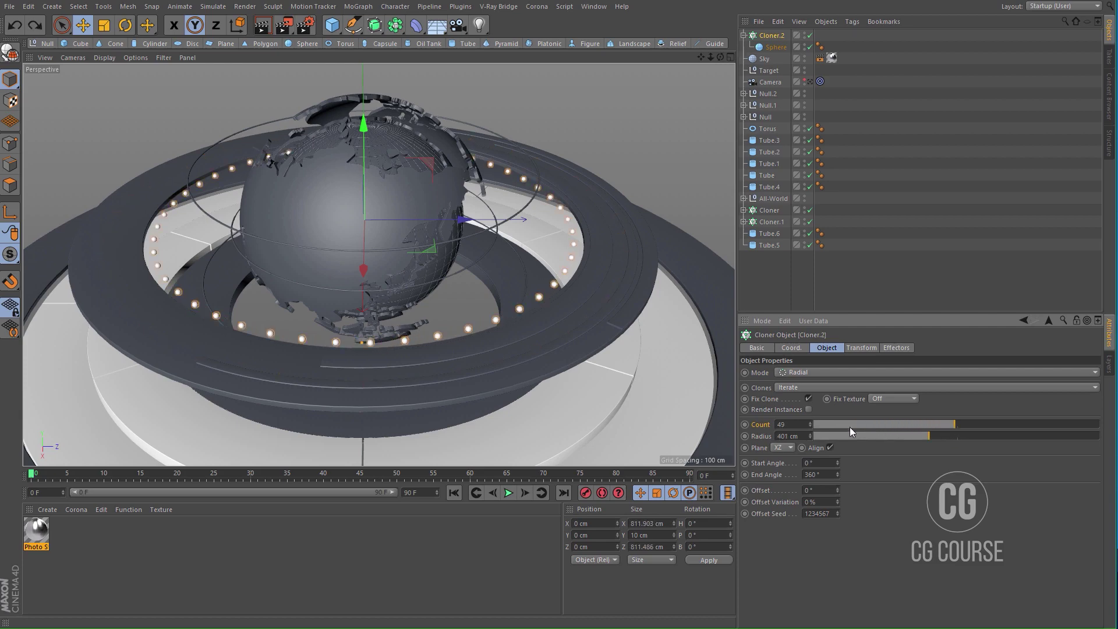
left_click(810, 422)
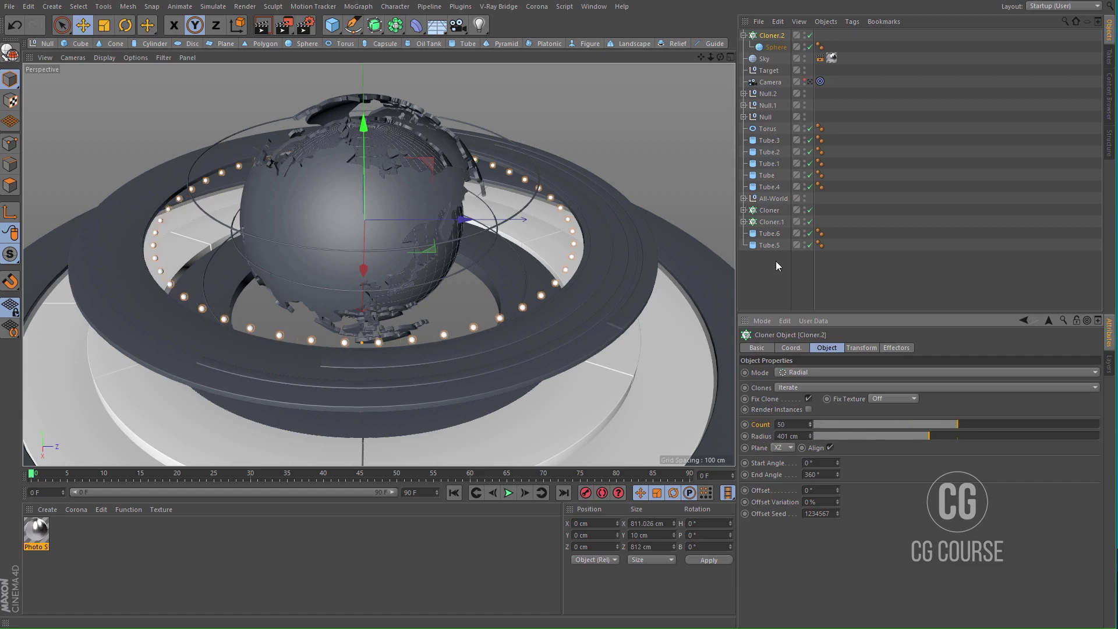
left_click(775, 261)
Step: Set the animation length to 180 frames and extend the preview range to the full timeline
left_click_drag(518, 291, 469, 285, "alt")
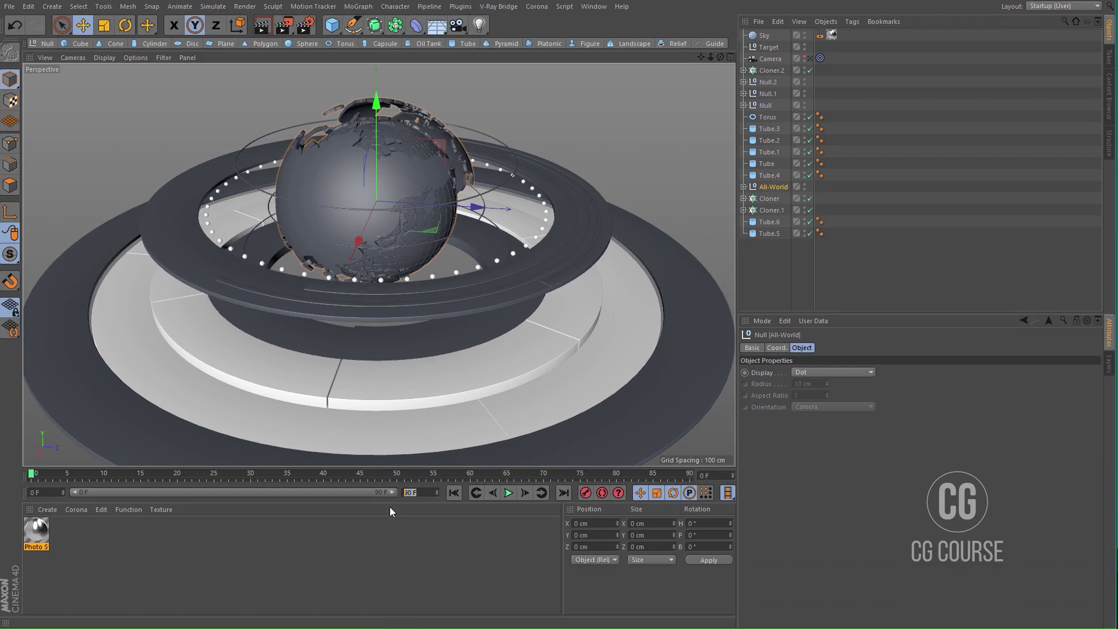
type("180")
key("Return")
left_click_drag(243, 493, 394, 493)
left_click(404, 544)
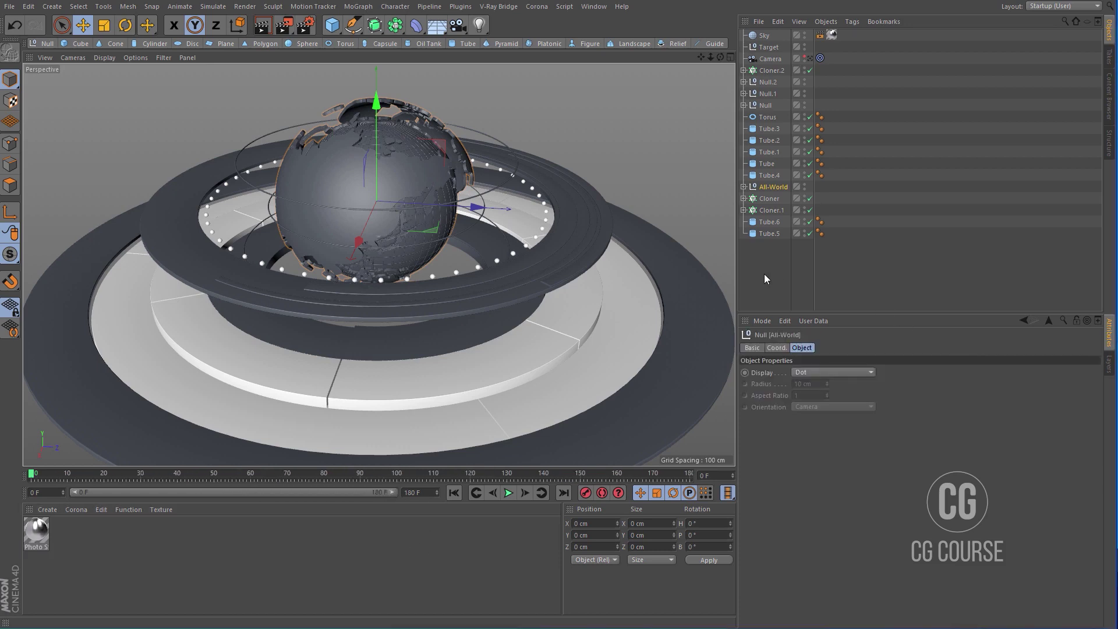
Step: Keyframe All-World's heading rotation from 0° at frame 0 to 360° at frame 180 and play back the spin
left_click(764, 274)
left_click(771, 187)
middle_click_drag(456, 281, 467, 281, "alt")
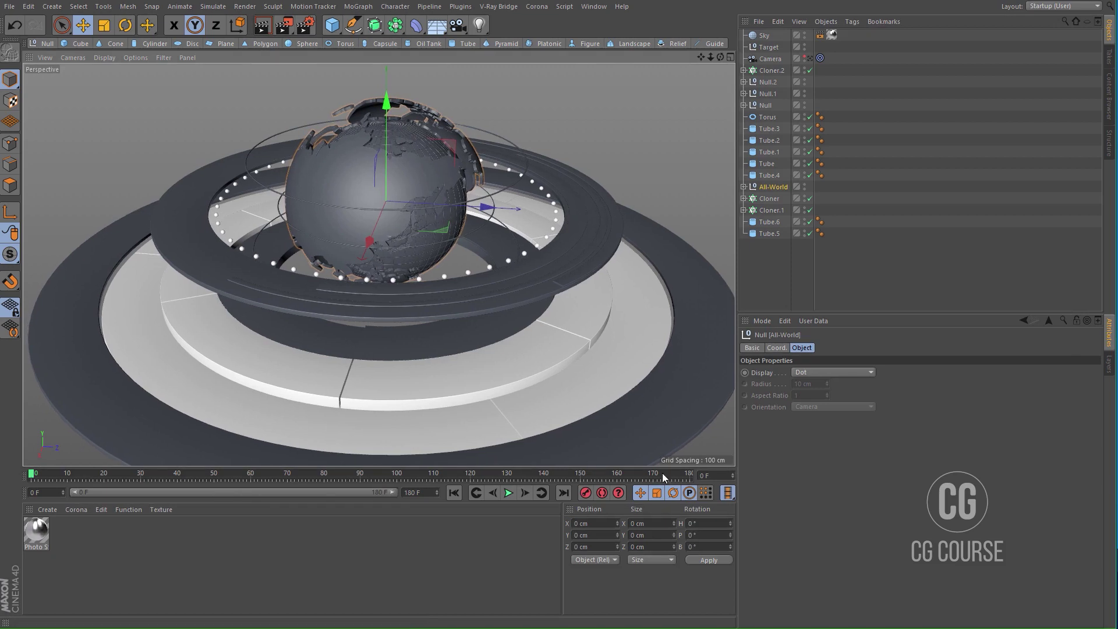
left_click(776, 348)
left_click_drag(941, 372, 941, 385)
key("ctrl+z")
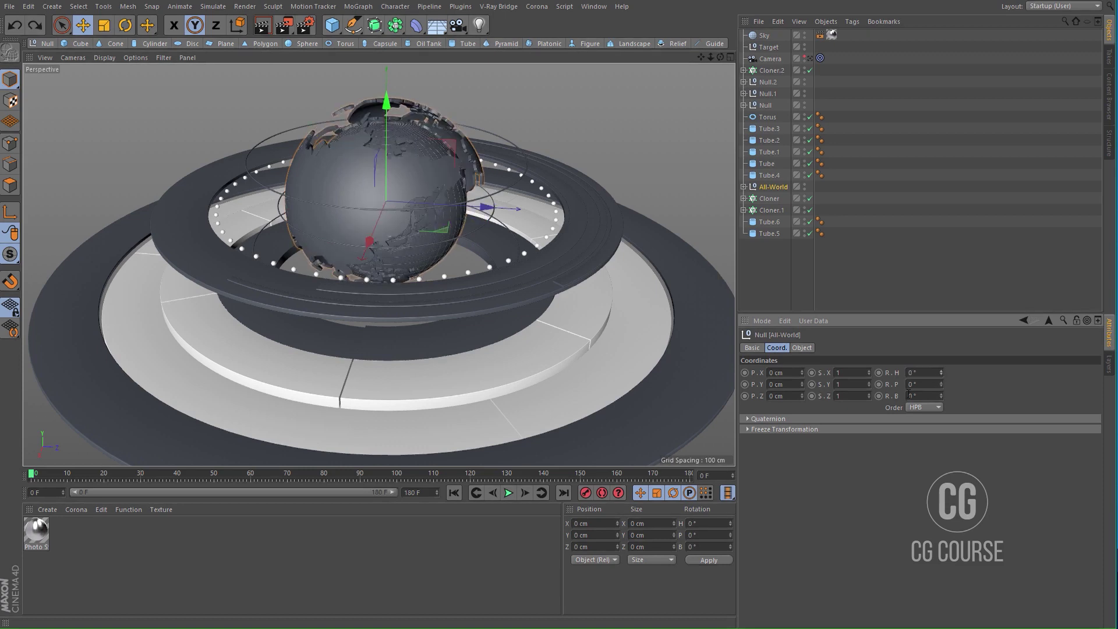
left_click(564, 493)
left_click(505, 494)
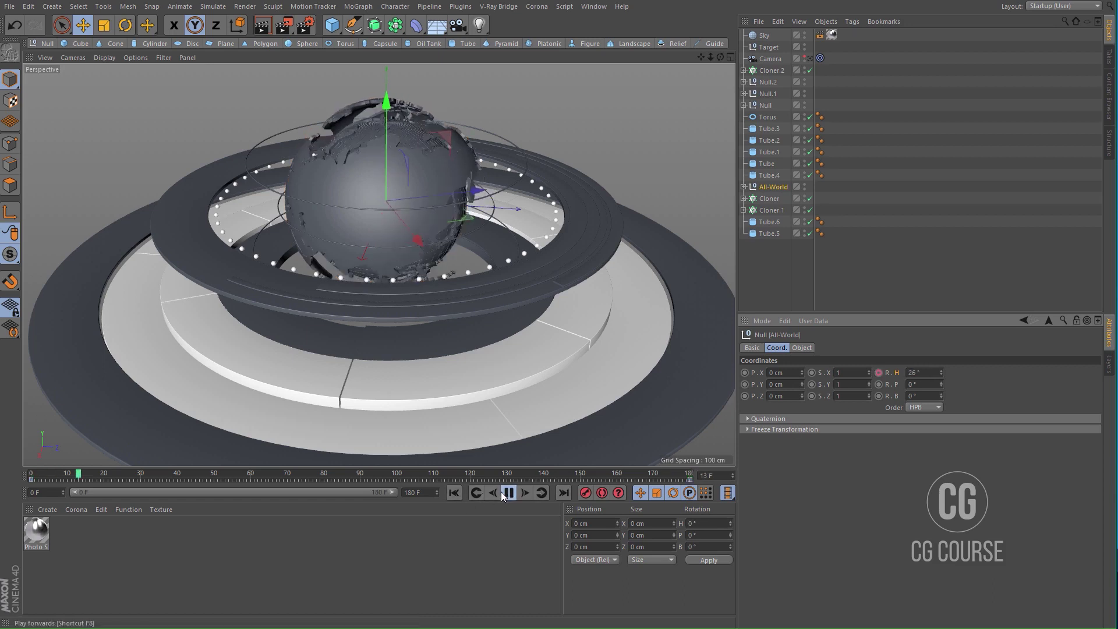
left_click(776, 257)
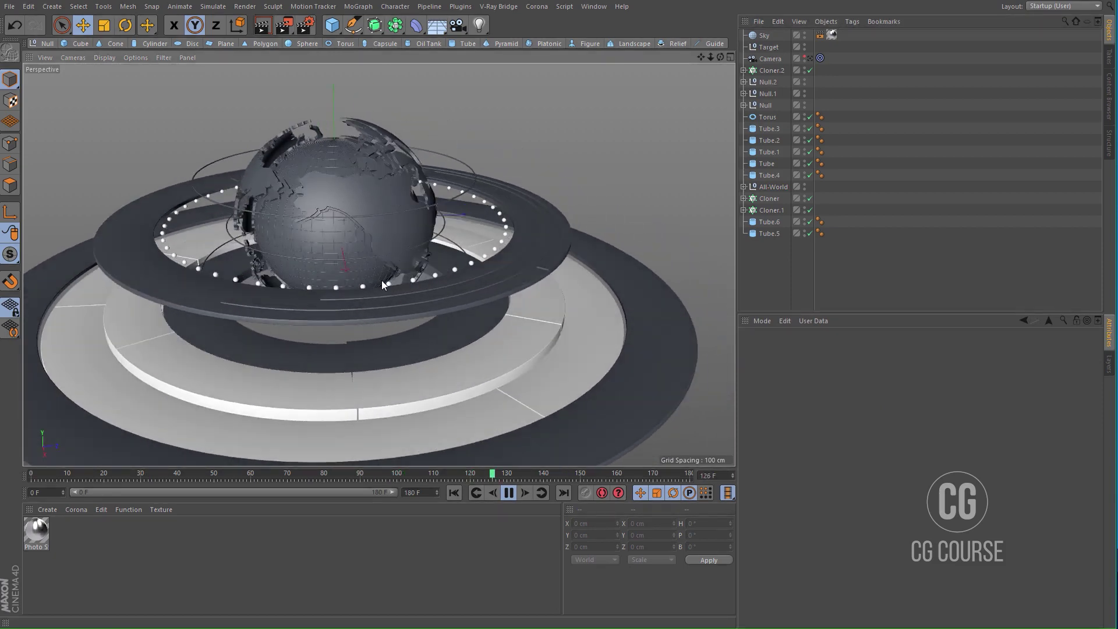
left_click(509, 493)
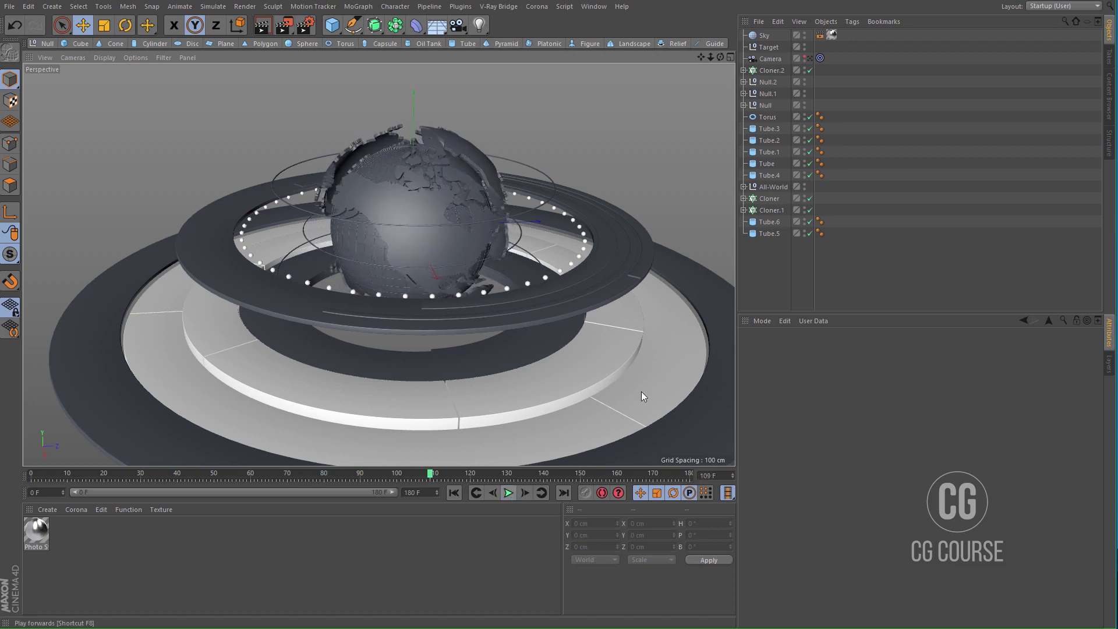
Step: Change All-World's heading rotation at frame 180 to 180° and play back the slower spin
left_click(772, 187)
left_click(563, 493)
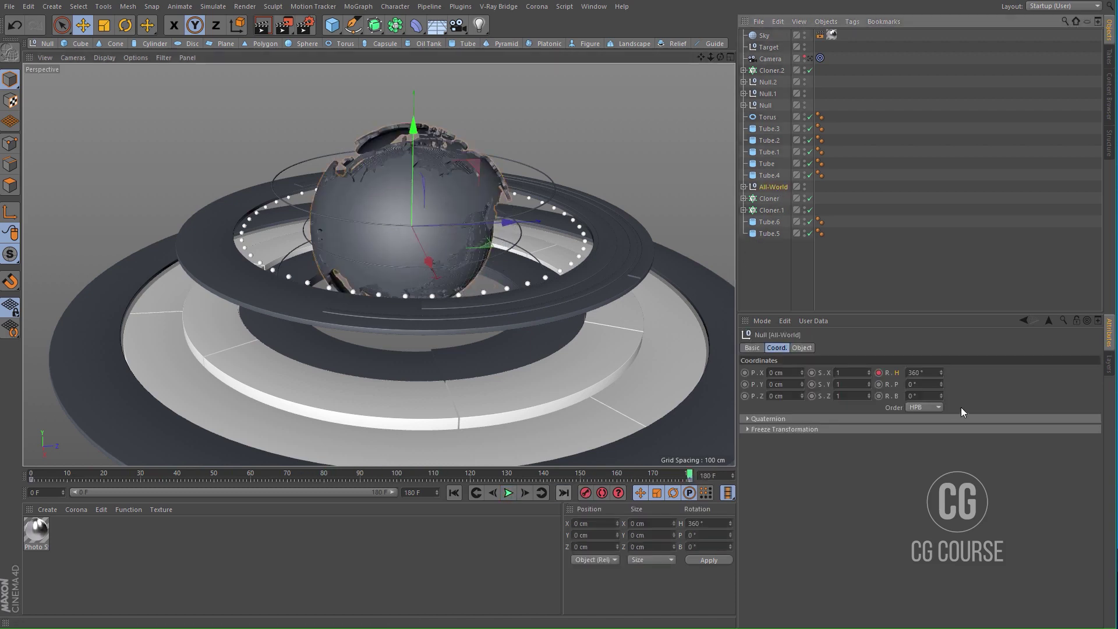
left_click(930, 373)
type("180")
key("Return")
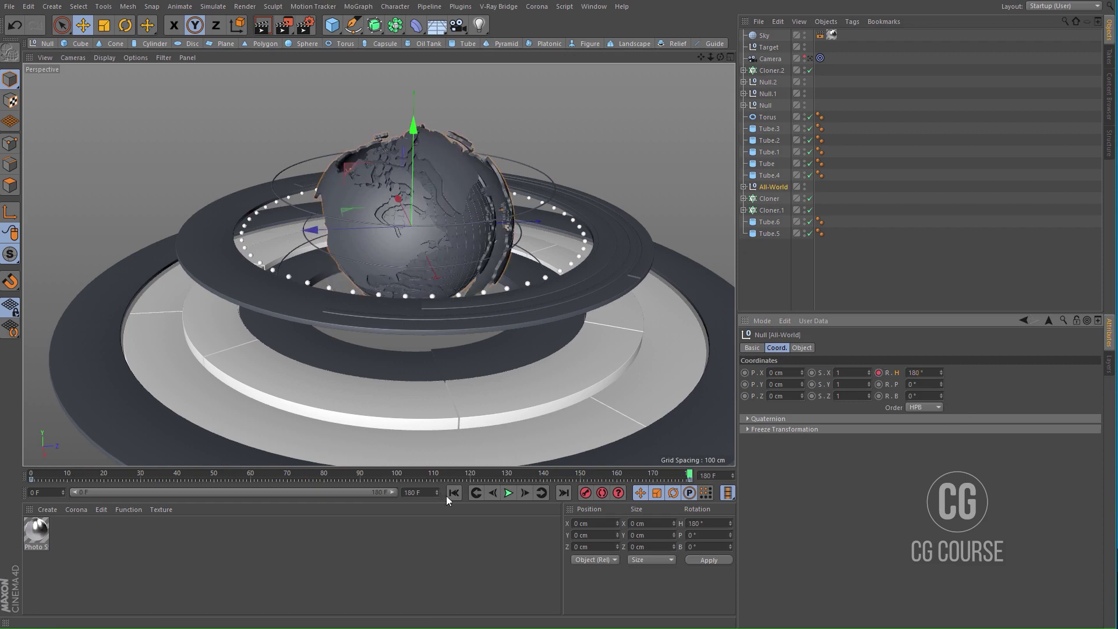
left_click(507, 494)
left_click(792, 278)
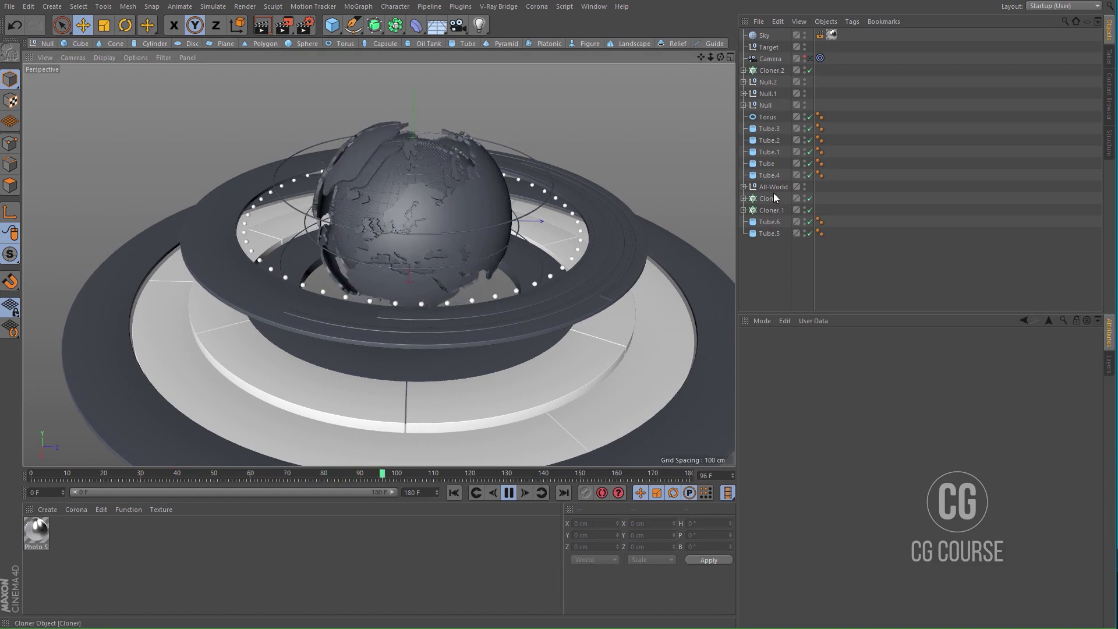
left_click(509, 494)
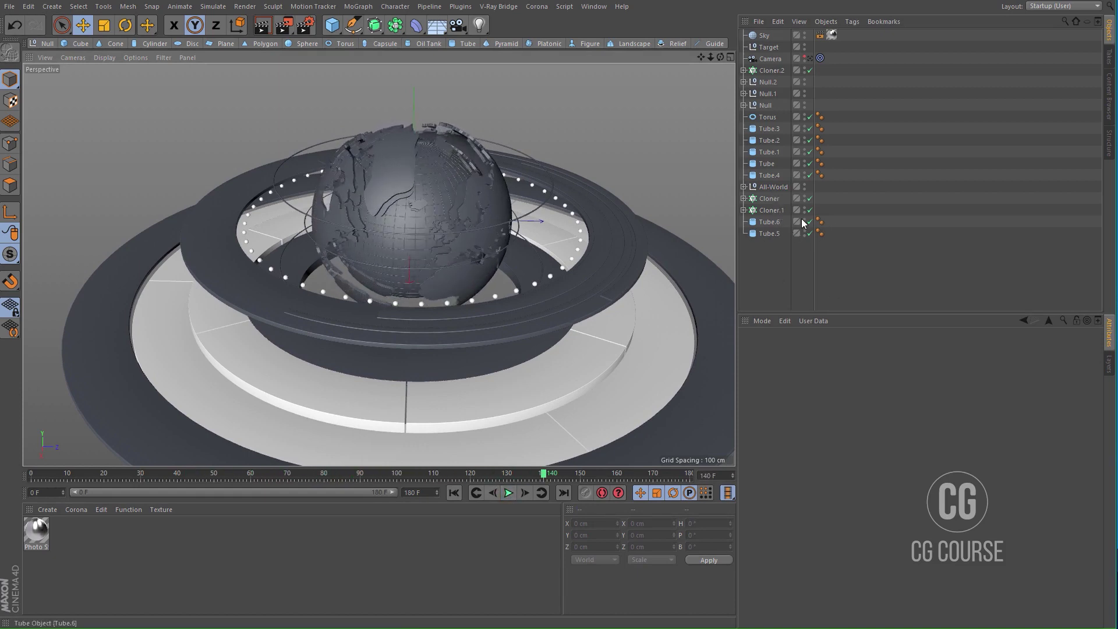
Step: Move All-World to the end of the object list and place Tube.3, Tube.2 and Tube.1 directly above it
left_click_drag(772, 187, 766, 249)
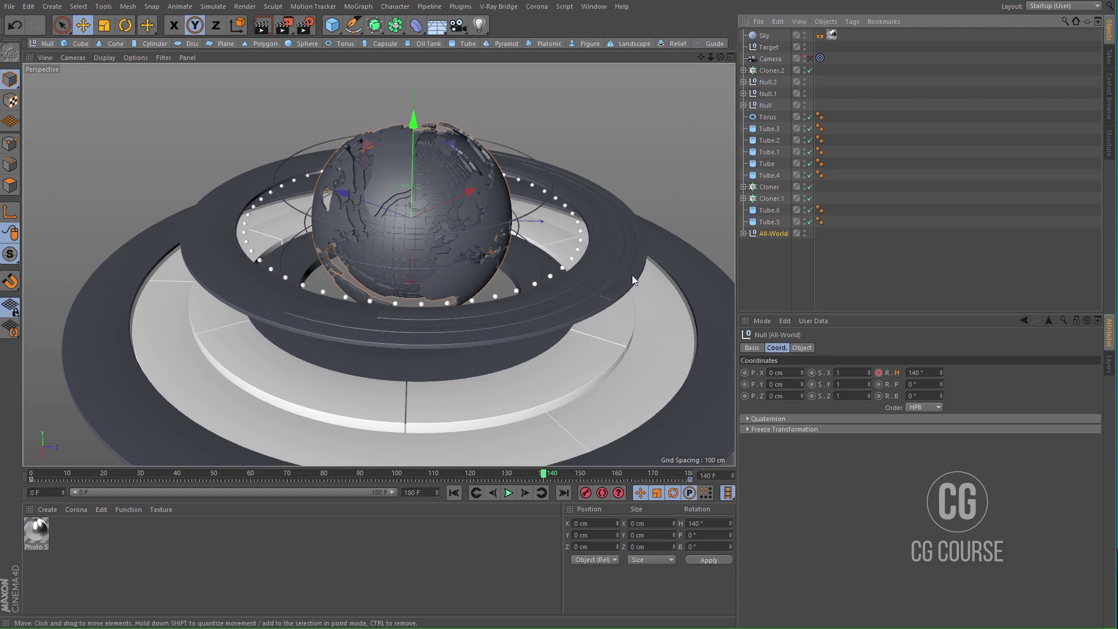
left_click(595, 268)
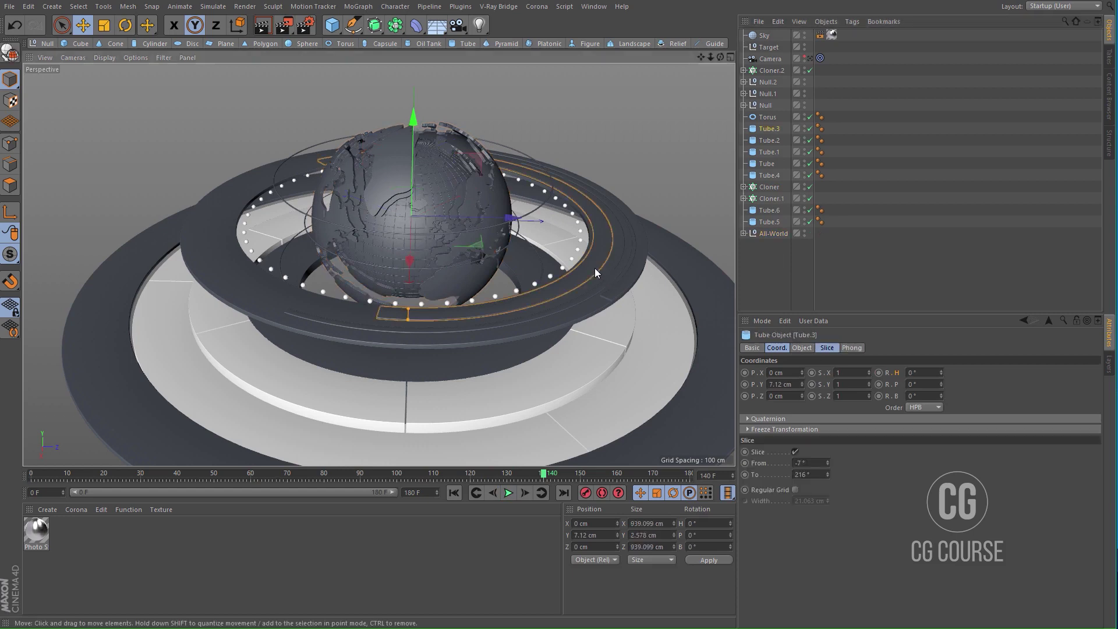
left_click(772, 140)
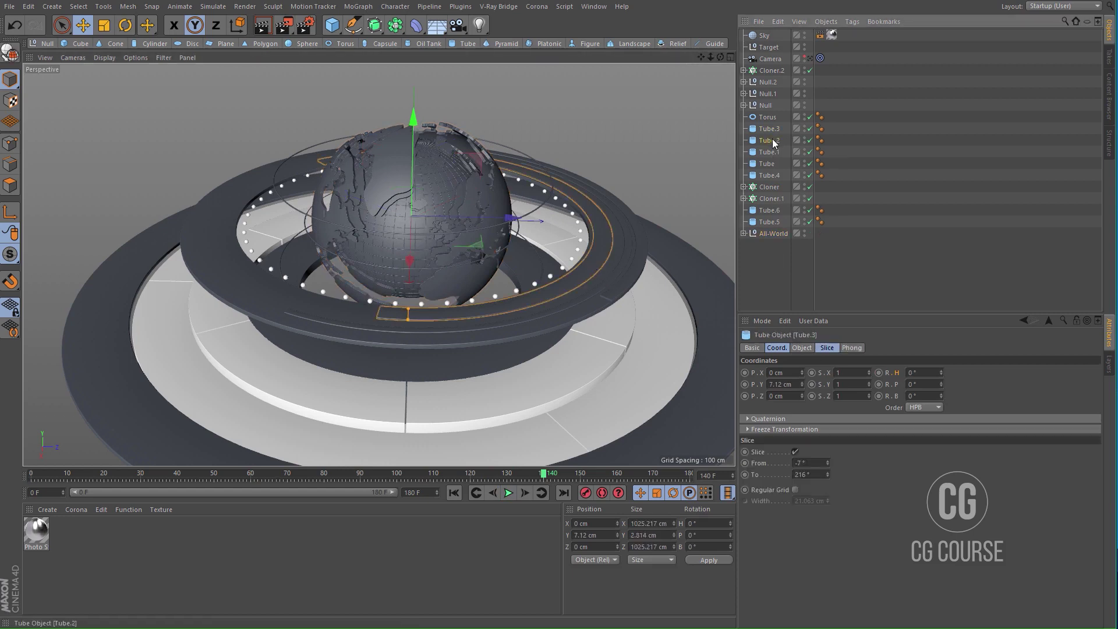
left_click(770, 151)
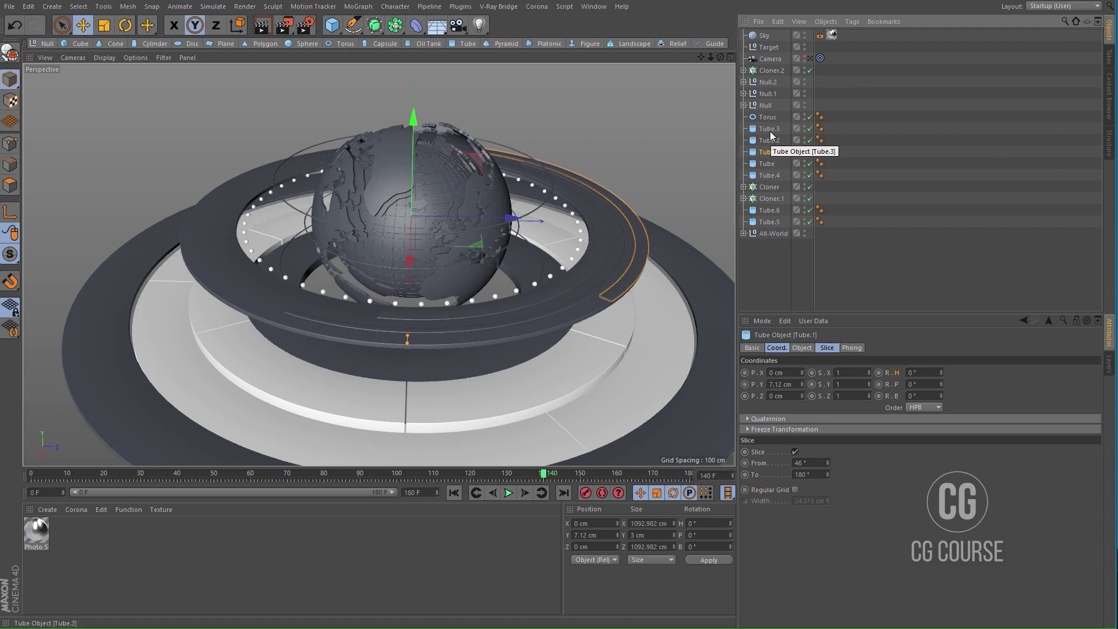
left_click(770, 153, "shift")
left_click_drag(766, 229, 766, 228)
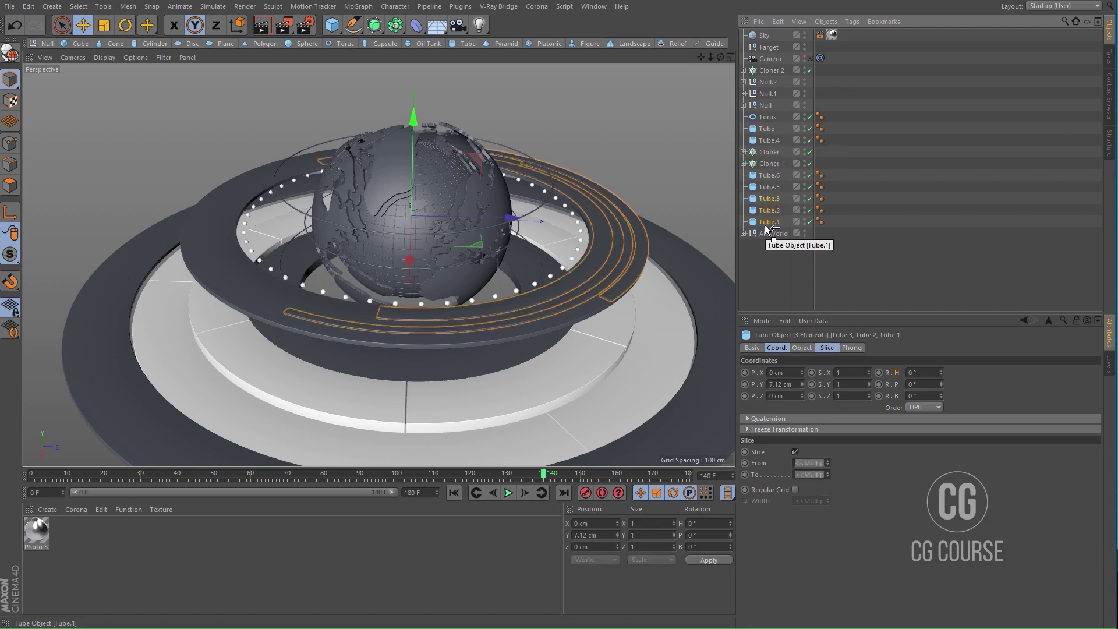
Step: Group the three selected tubes under a null named Tubes-1
key("alt+g")
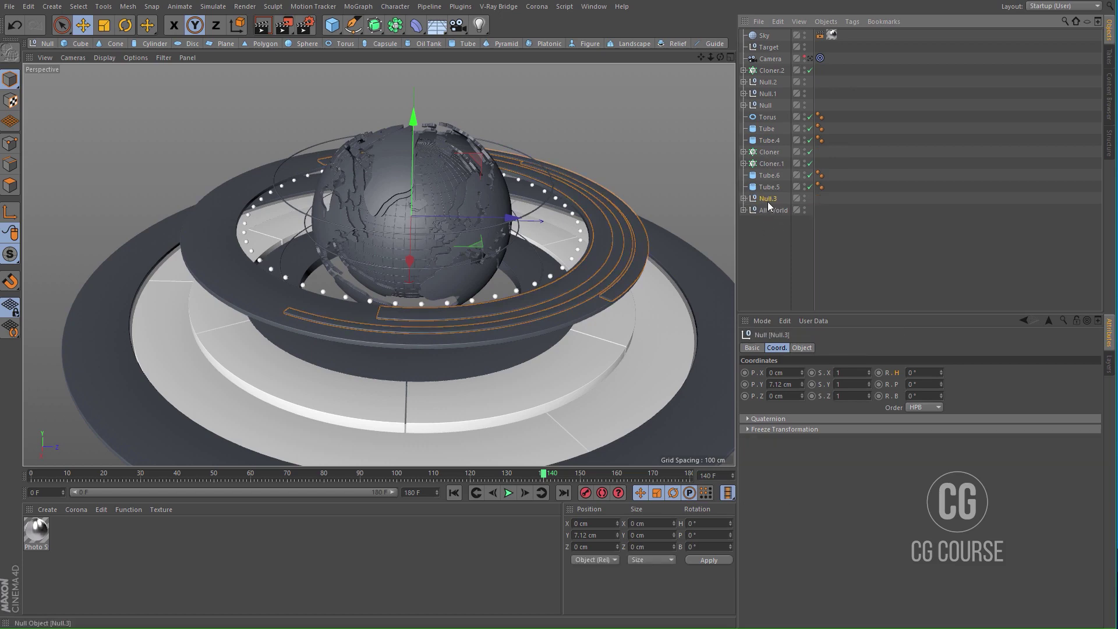
double_click(767, 201)
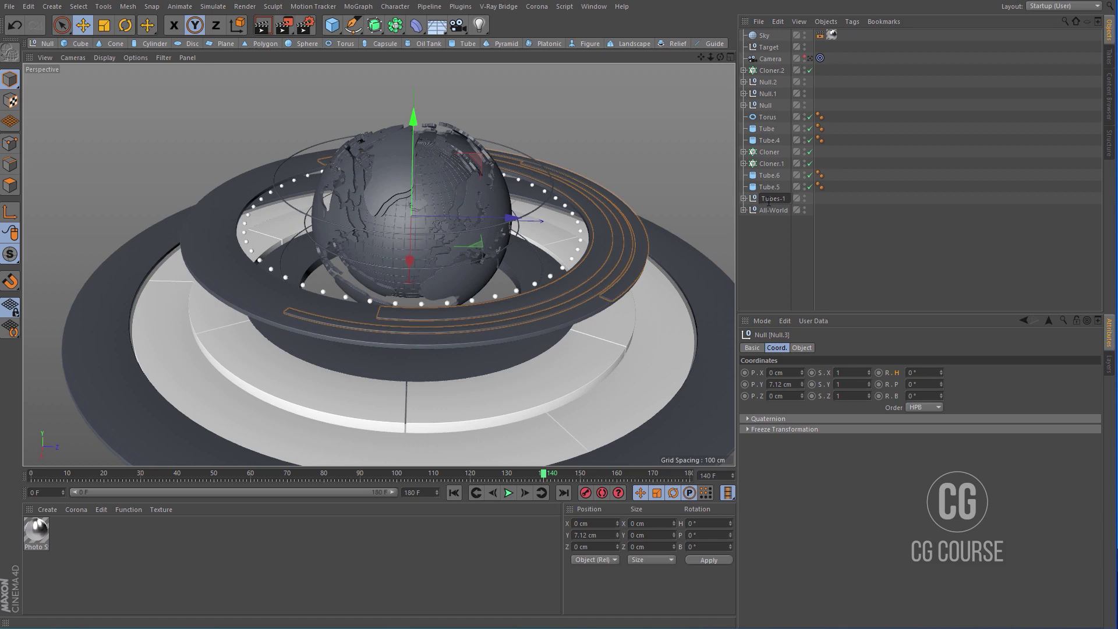
key("Return")
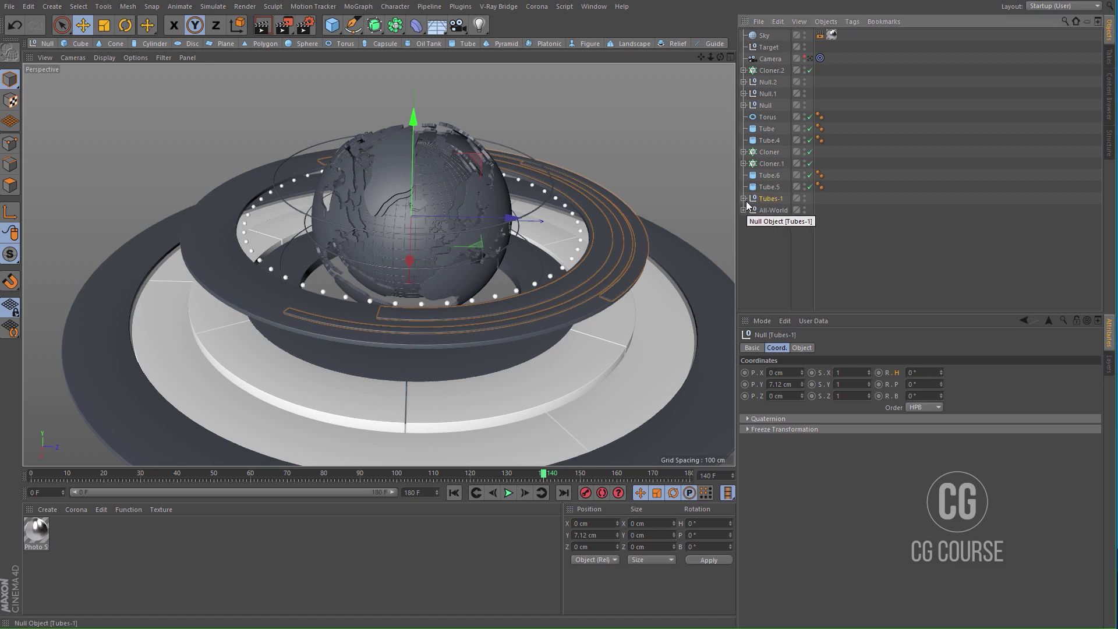
Step: Rename the tubes inside Tubes-1: Tube.1 as 1, Tube.2 as 2 and Tube.3 as 3
left_click(743, 198)
left_click(768, 232)
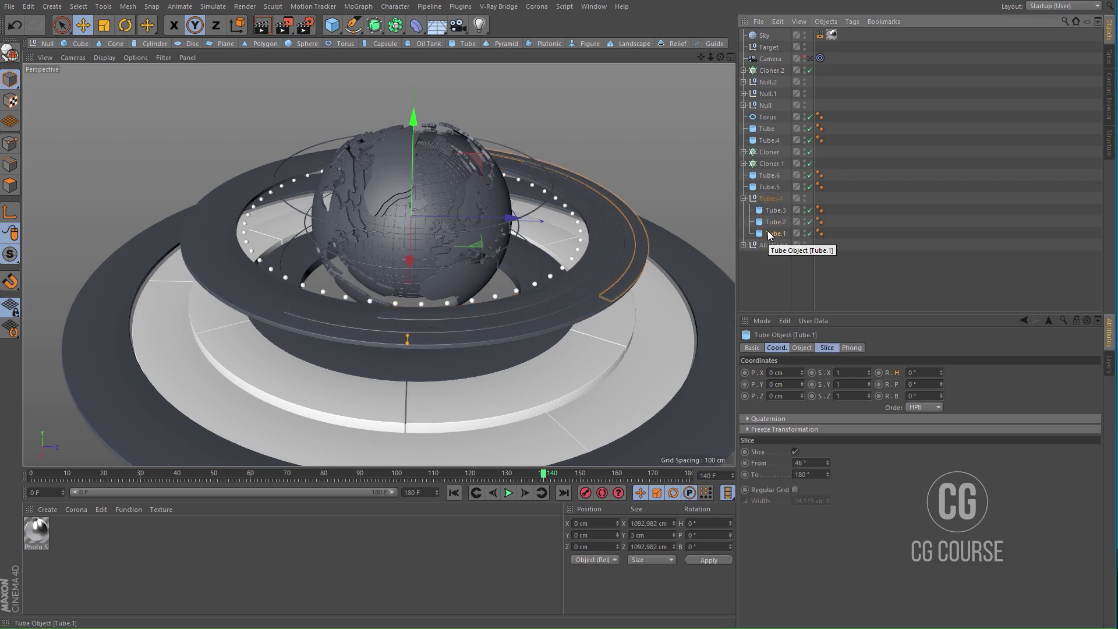
left_click(782, 223)
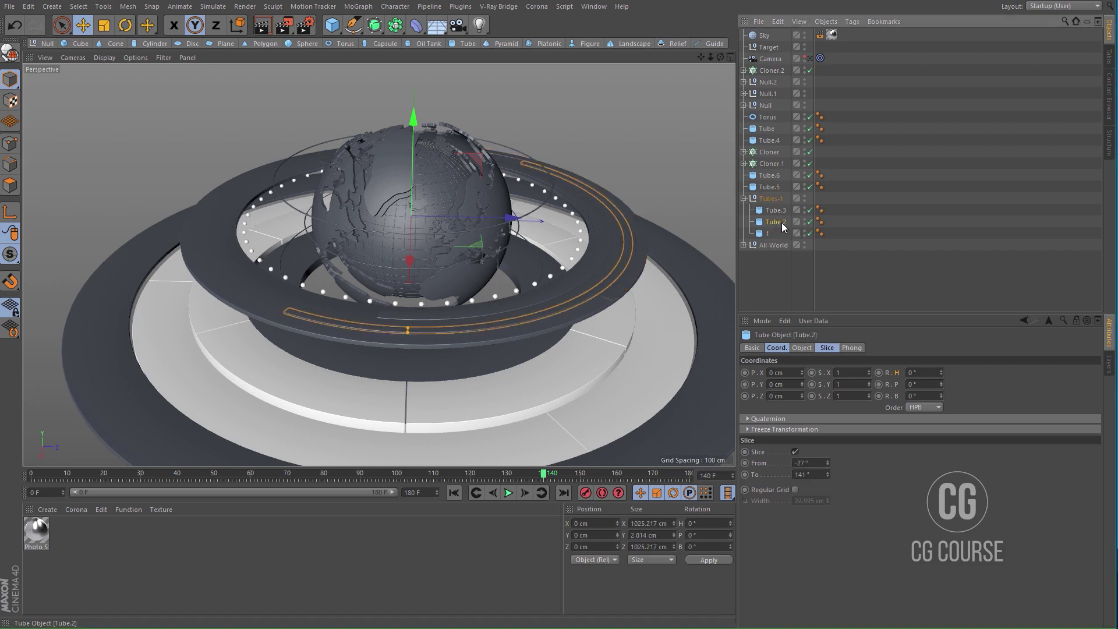
double_click(782, 222)
type("2")
double_click(778, 210)
type("3")
key("Return")
Step: Keyframe tube 1's heading rotation from 0° at frame 0 to 180° at frame 180 and play it back
left_click(766, 234)
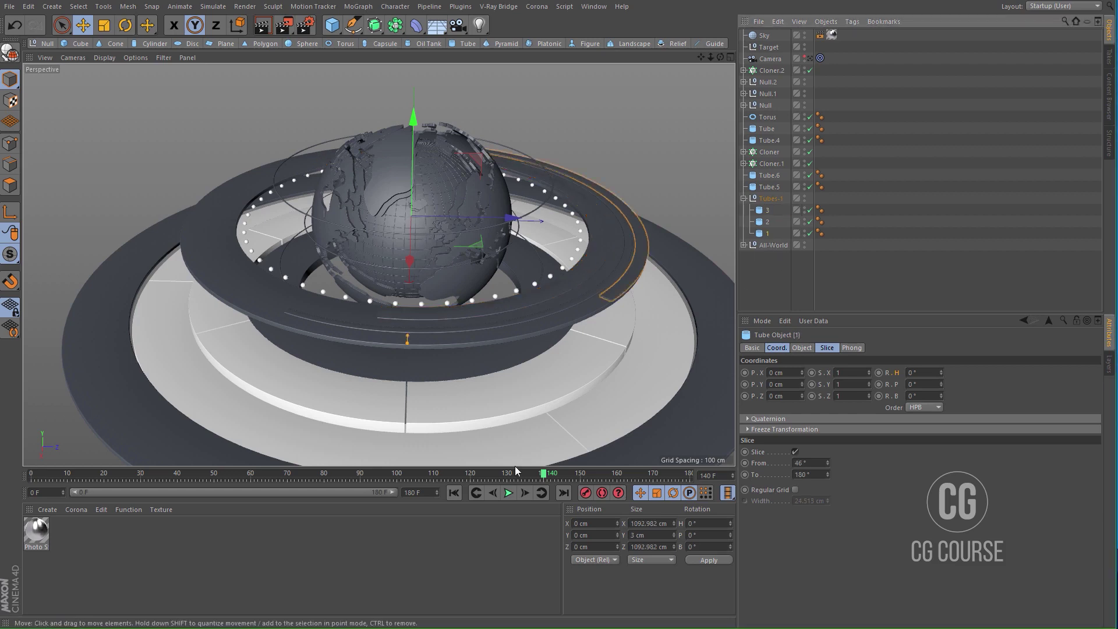
left_click(453, 492)
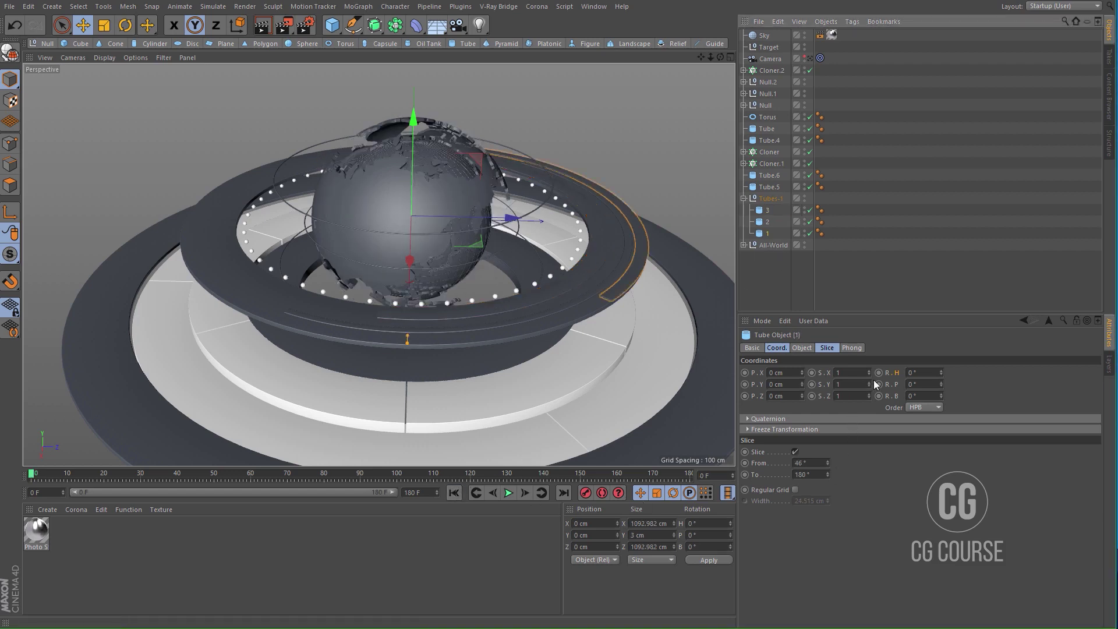
left_click(564, 493)
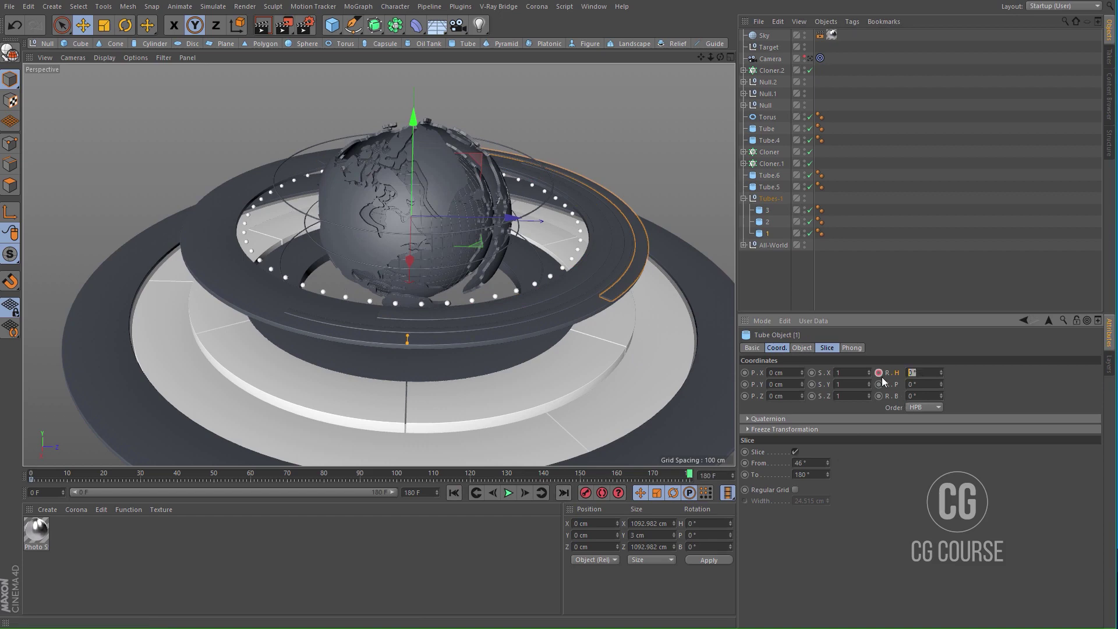
key("Return")
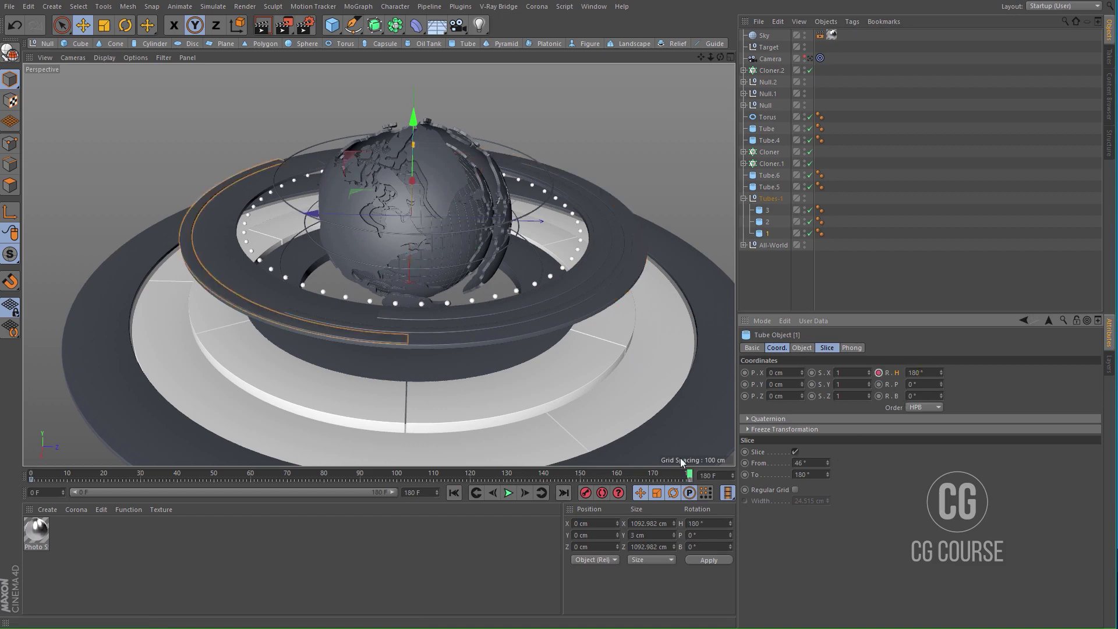
left_click(508, 493)
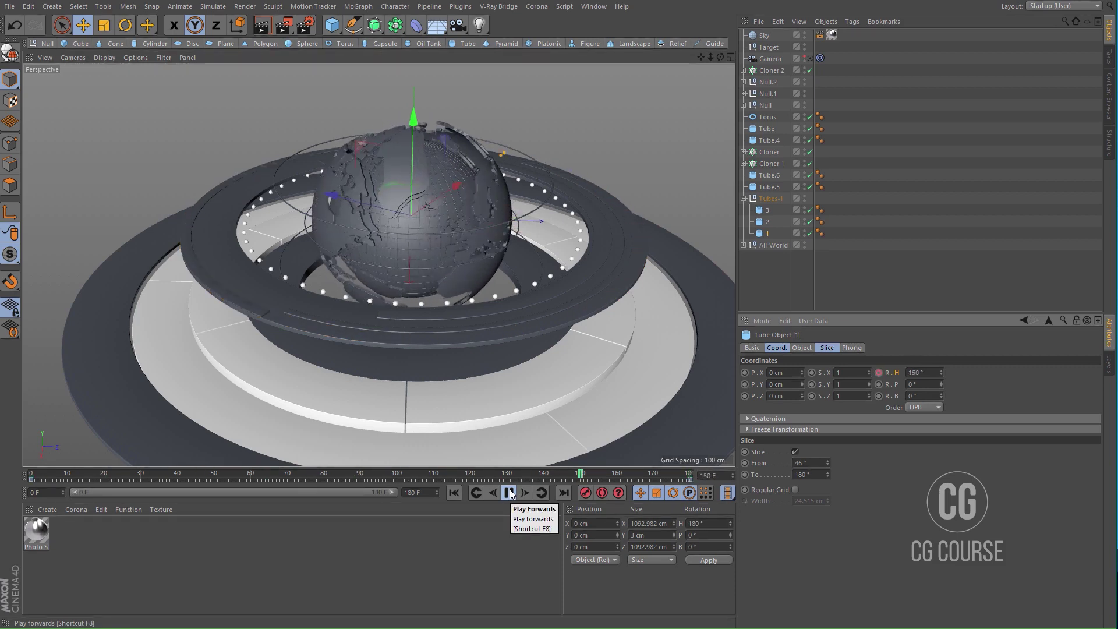
left_click(509, 493)
Step: Change tube 1's heading rotation at frame 180 to -180° and play back the reversed spin
left_click(563, 493)
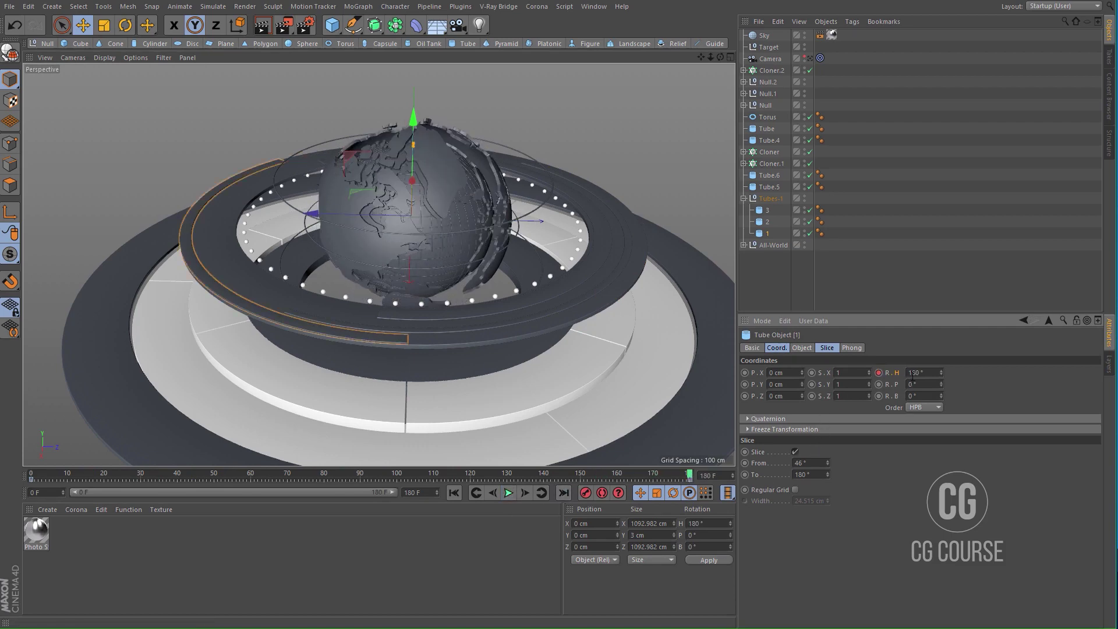
key("Return")
left_click(510, 494)
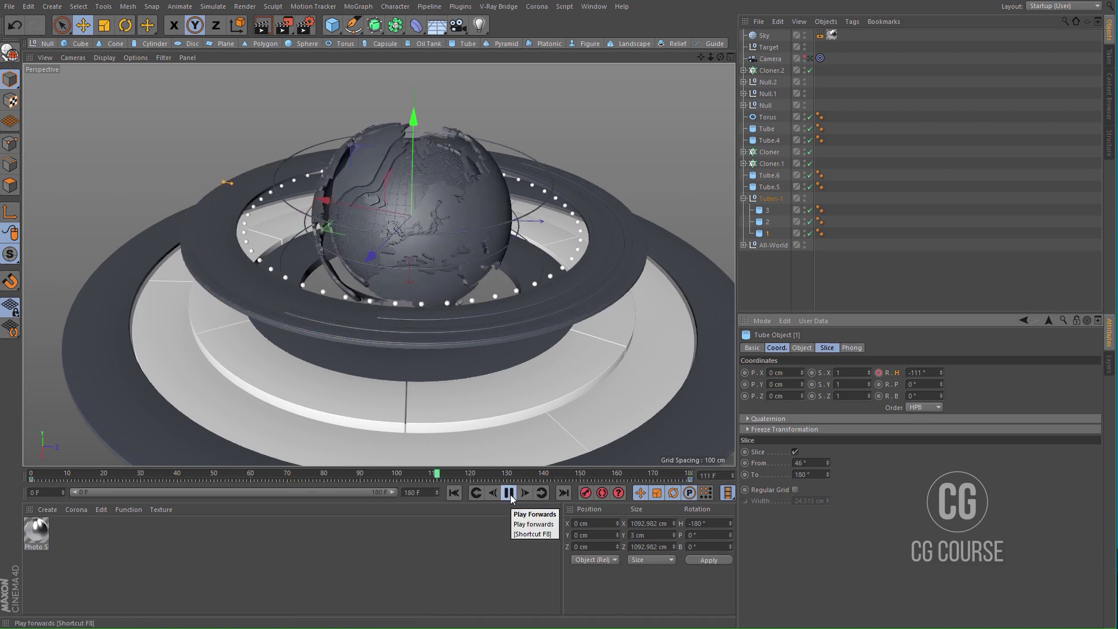
left_click(509, 493)
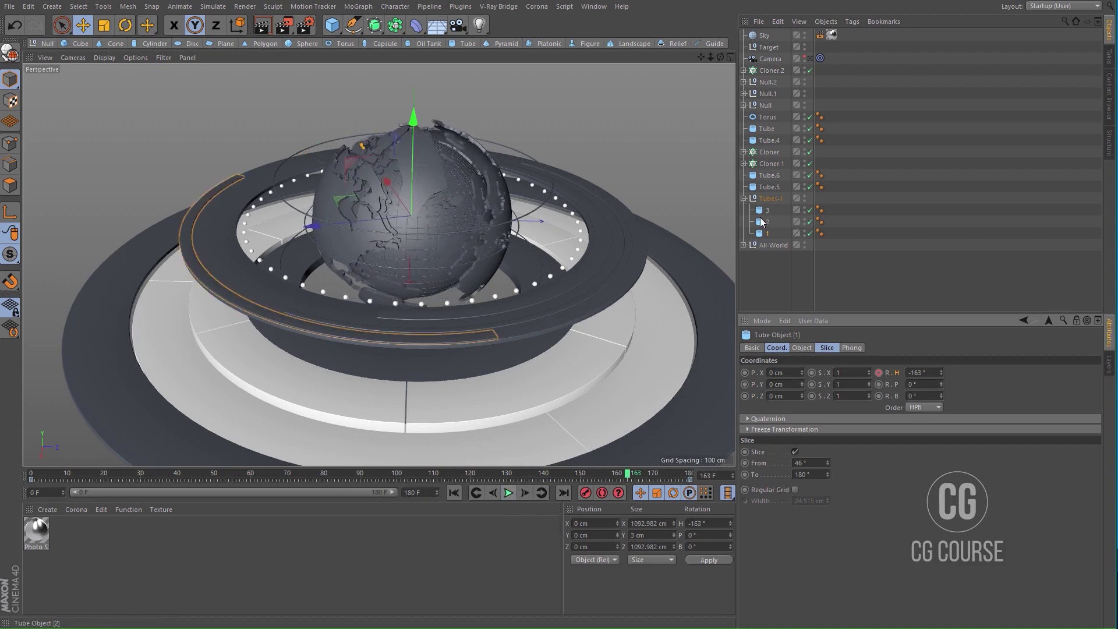
Step: Keyframe tube 2's heading rotation from 0° at frame 0 to -210° at frame 180
left_click(766, 222)
left_click(453, 493)
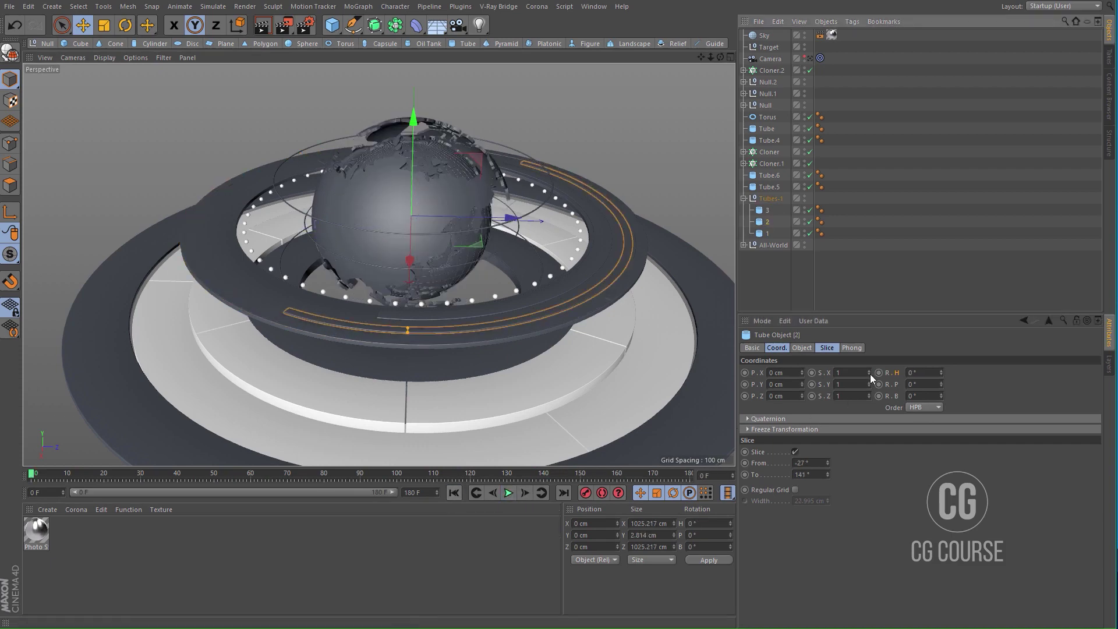
left_click(878, 373, "ctrl")
left_click(564, 492)
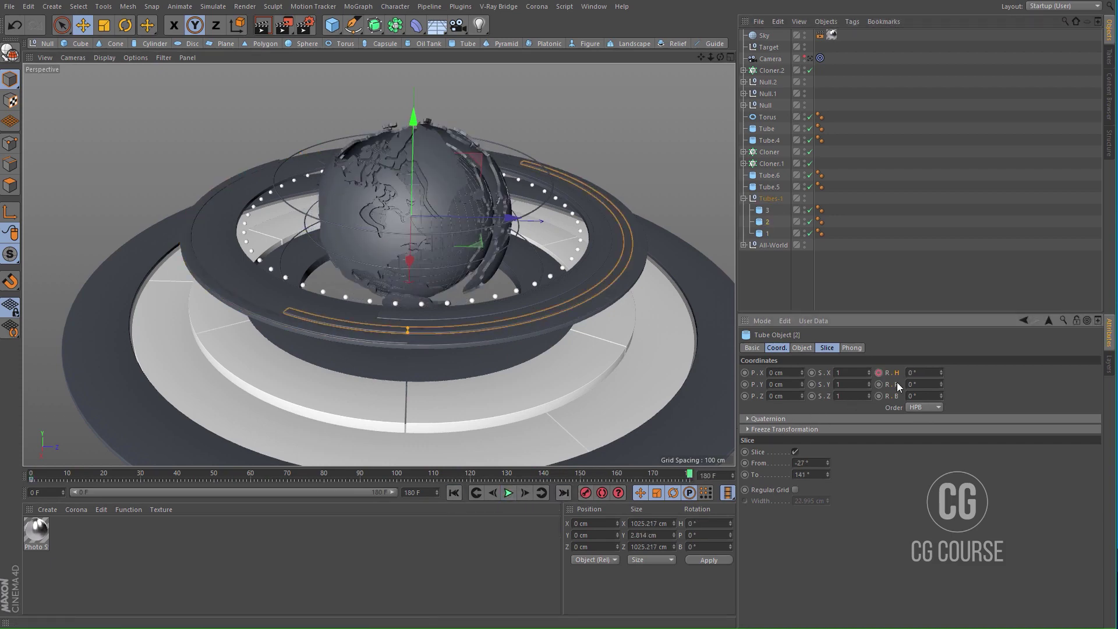
scroll(893, 375, "down", 2)
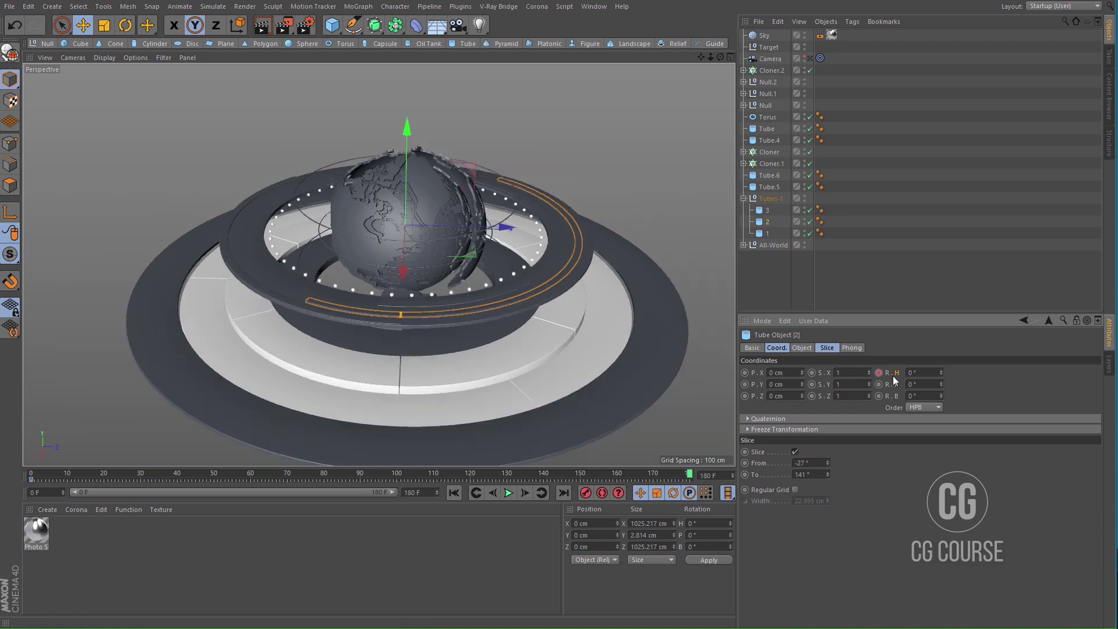
left_click_drag(921, 374, 898, 376)
type("210")
key("Return")
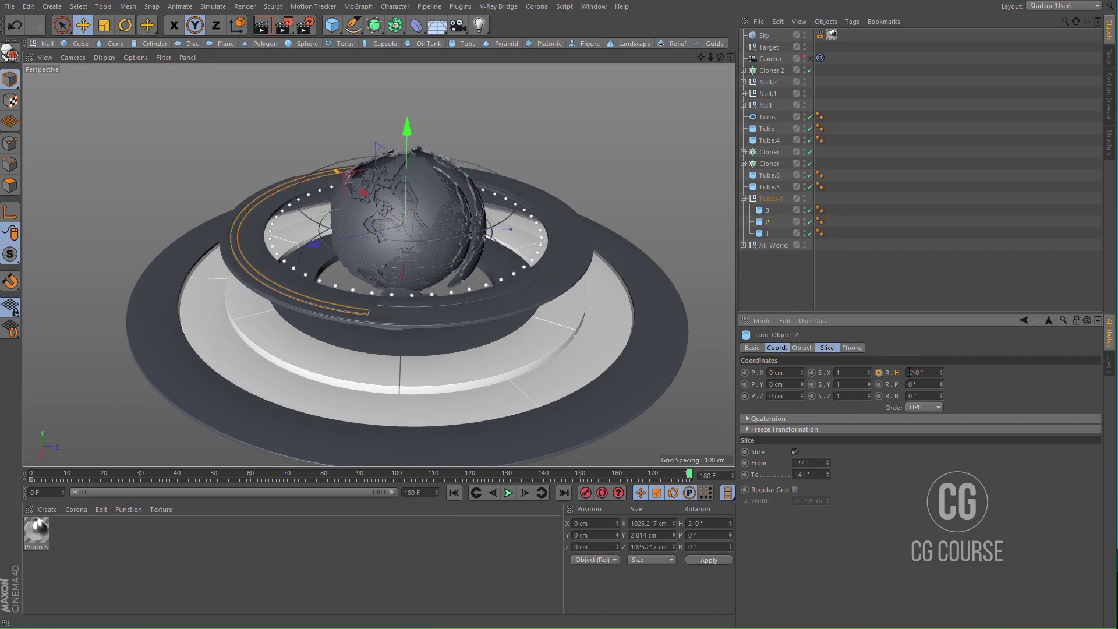
type("-")
key("Return")
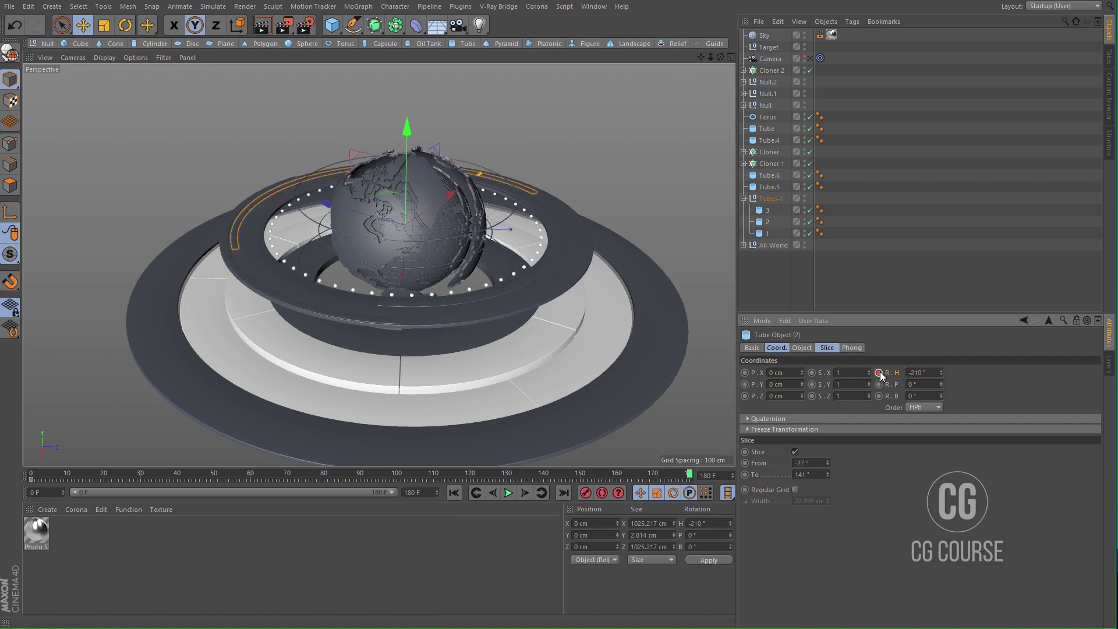
Step: Keyframe tube 3's heading rotation from 0° at frame 0 to -360° at frame 180 and play it back
left_click(767, 211)
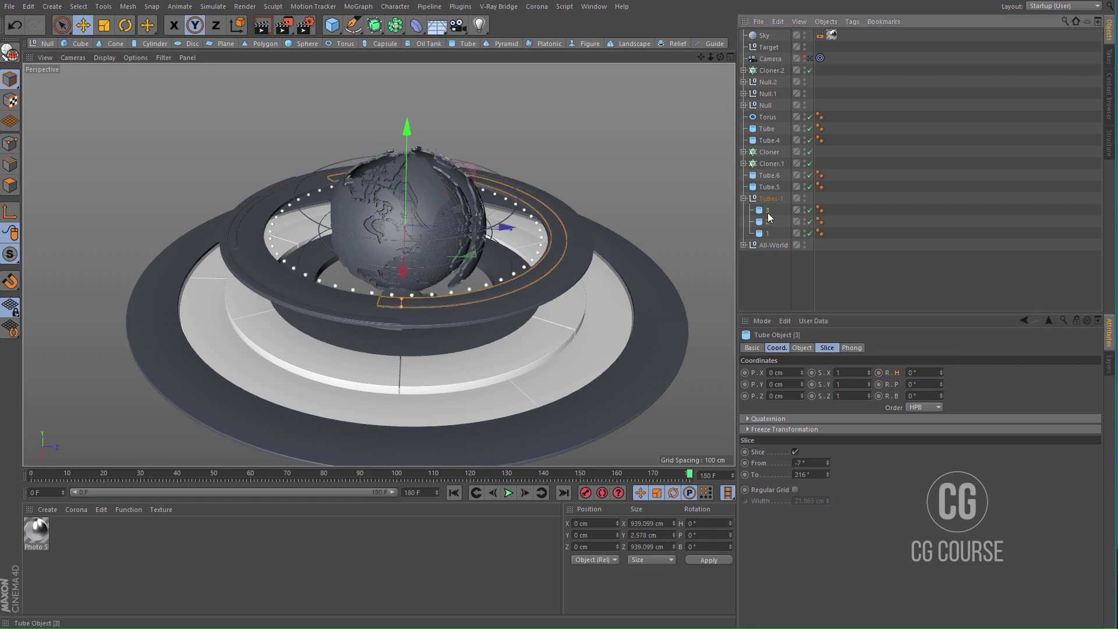
left_click(454, 494)
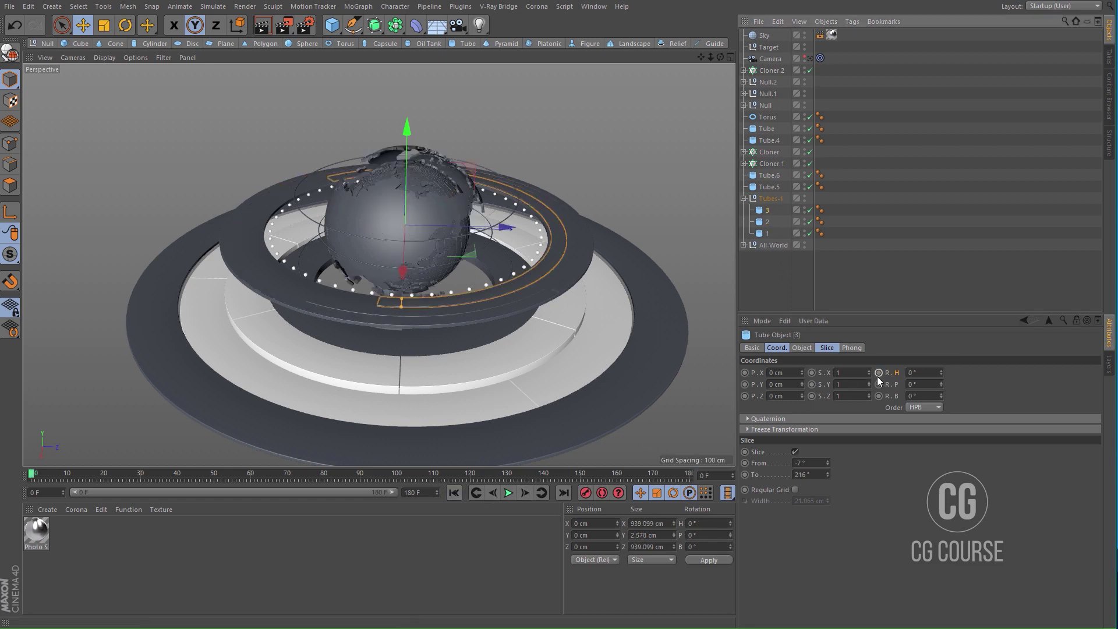
left_click(563, 494)
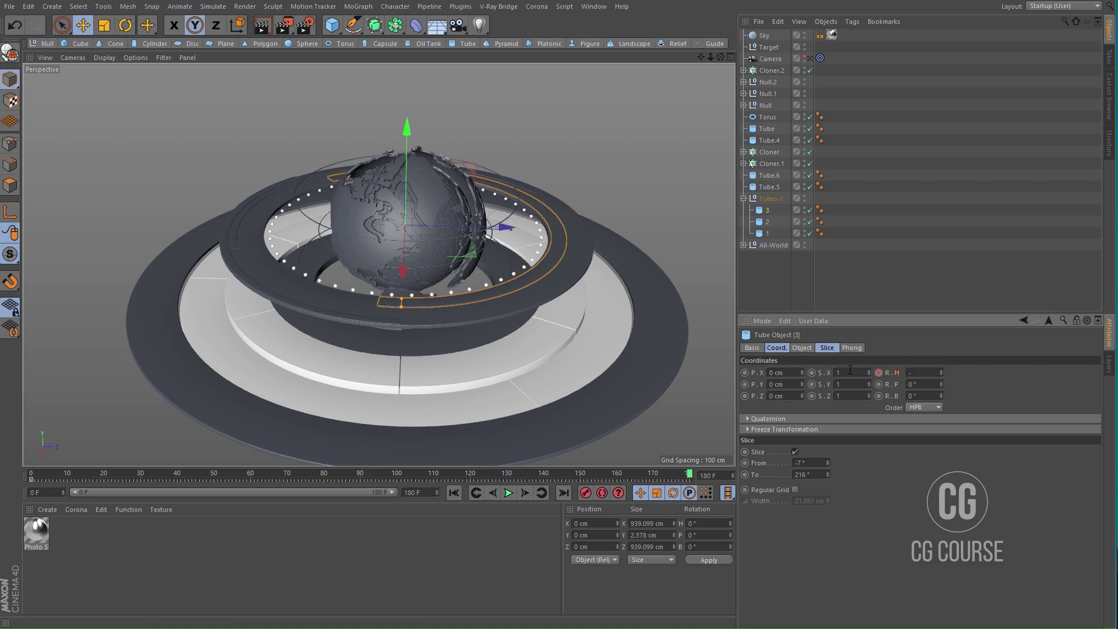
left_click(877, 373, "ctrl")
left_click(508, 491)
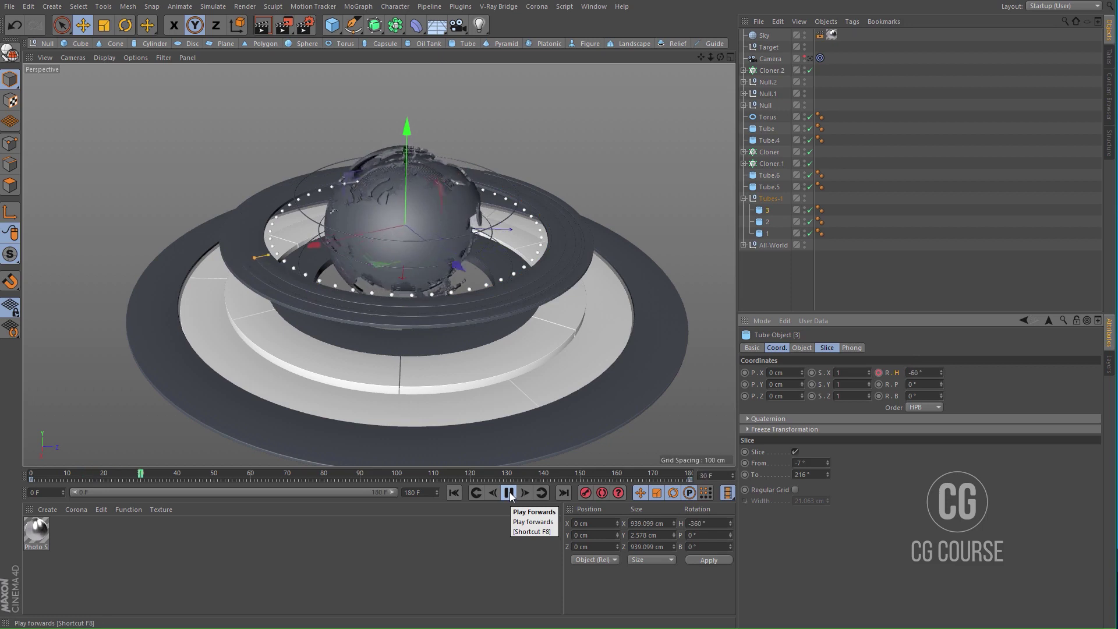
left_click(769, 269)
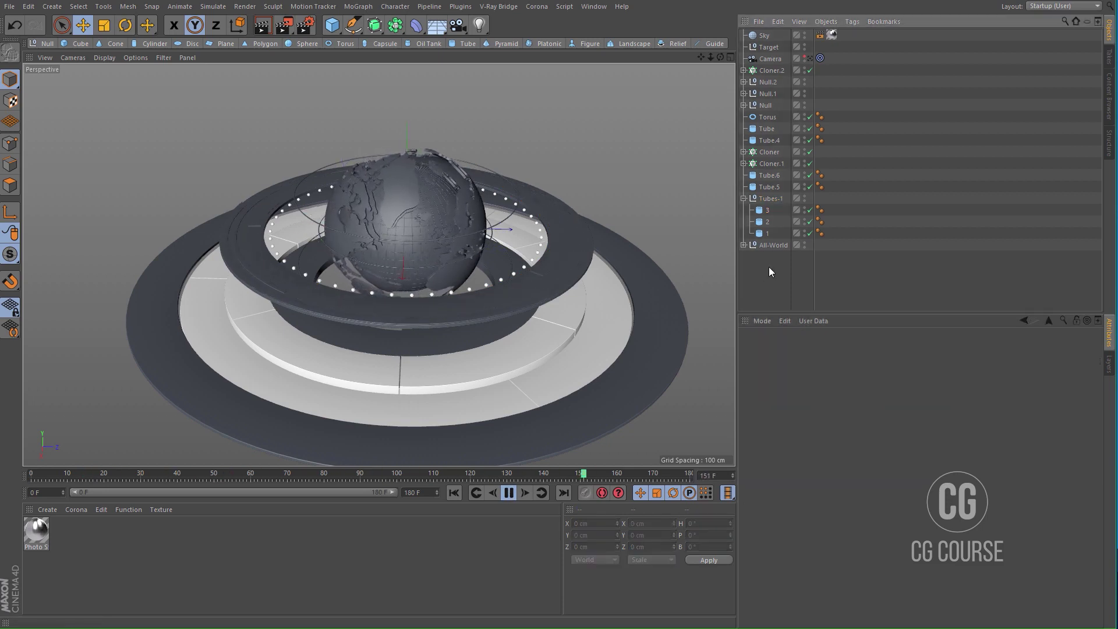
left_click(511, 493)
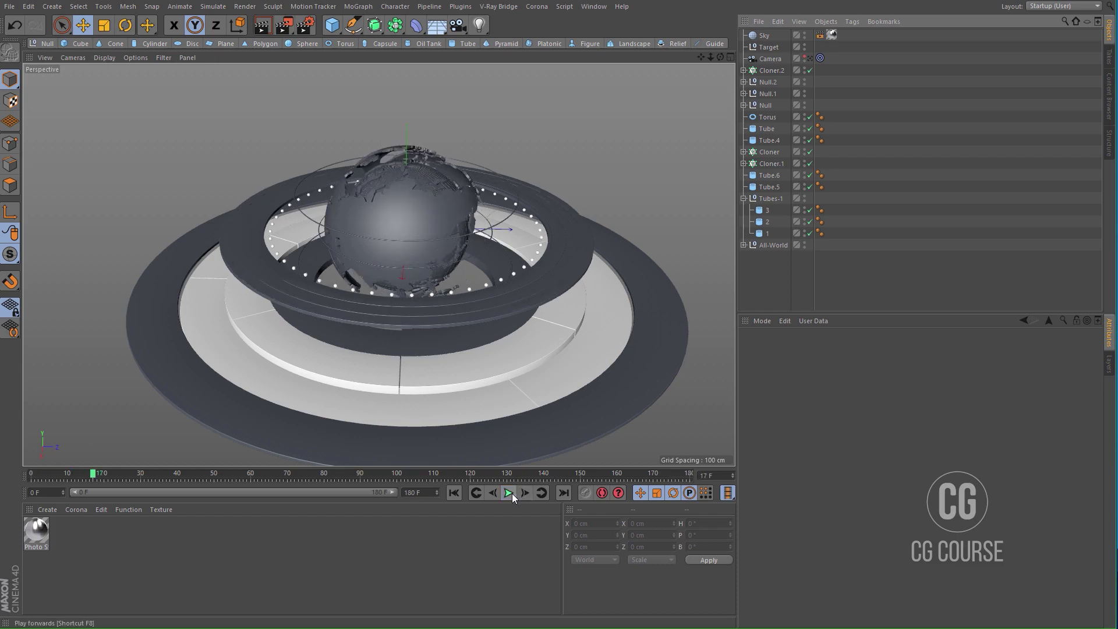
Step: Create a new default material, apply it to the upper ring Tube and play the animation to check the spinning tubes
left_click(49, 513)
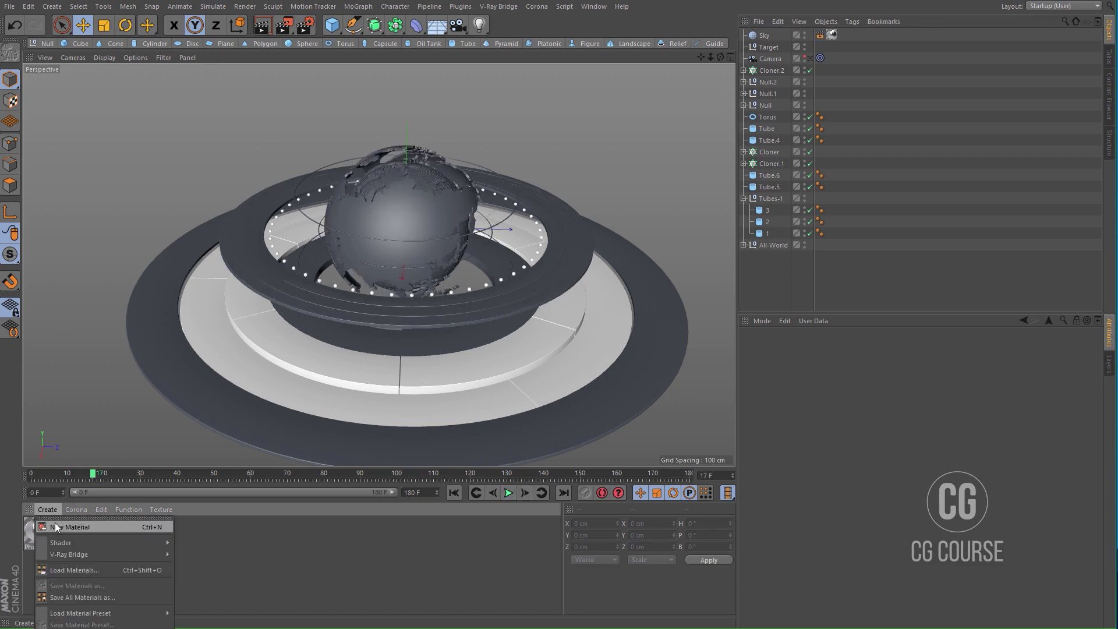
left_click(55, 522)
left_click_drag(35, 539, 241, 260)
left_click(505, 495)
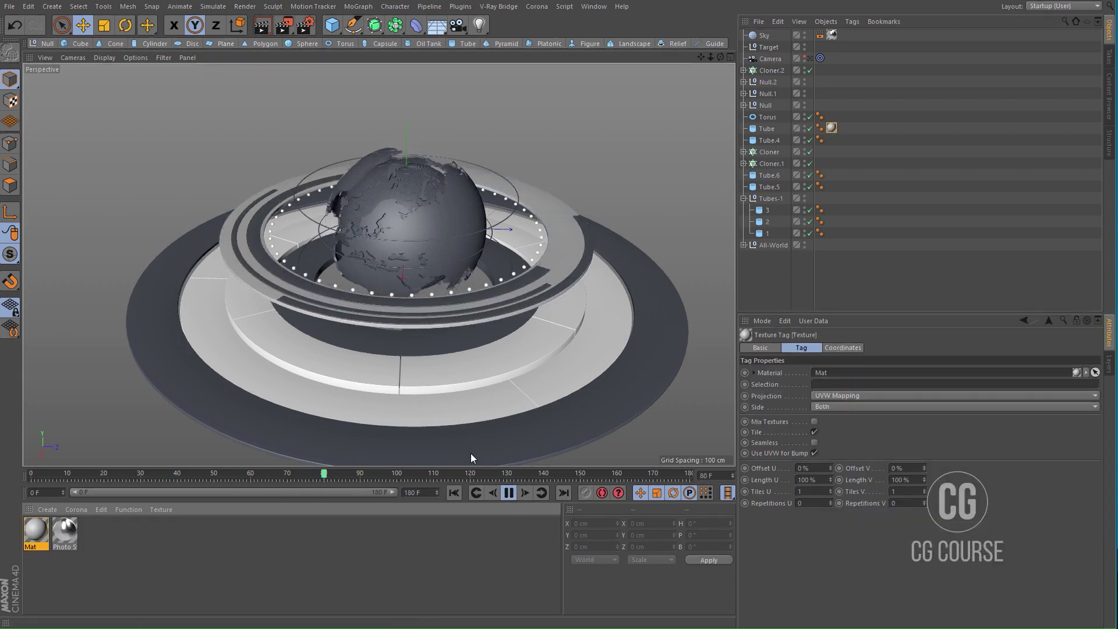
left_click(508, 493)
scroll(381, 267, "up", 1)
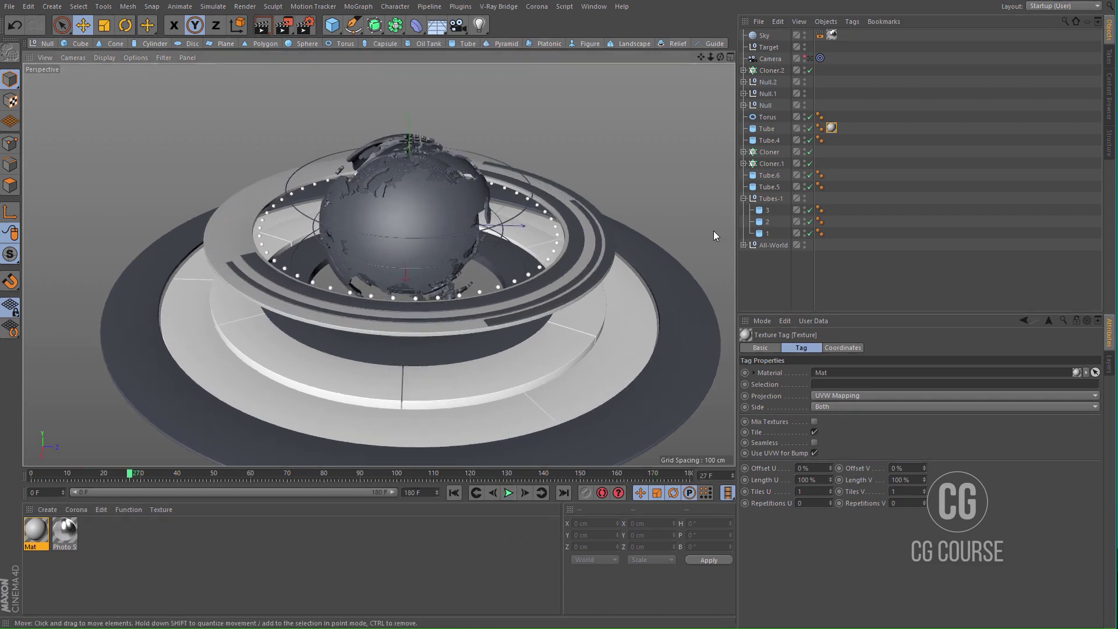
Step: Group Tube.5 under a null named Base Tubes
left_click(744, 198)
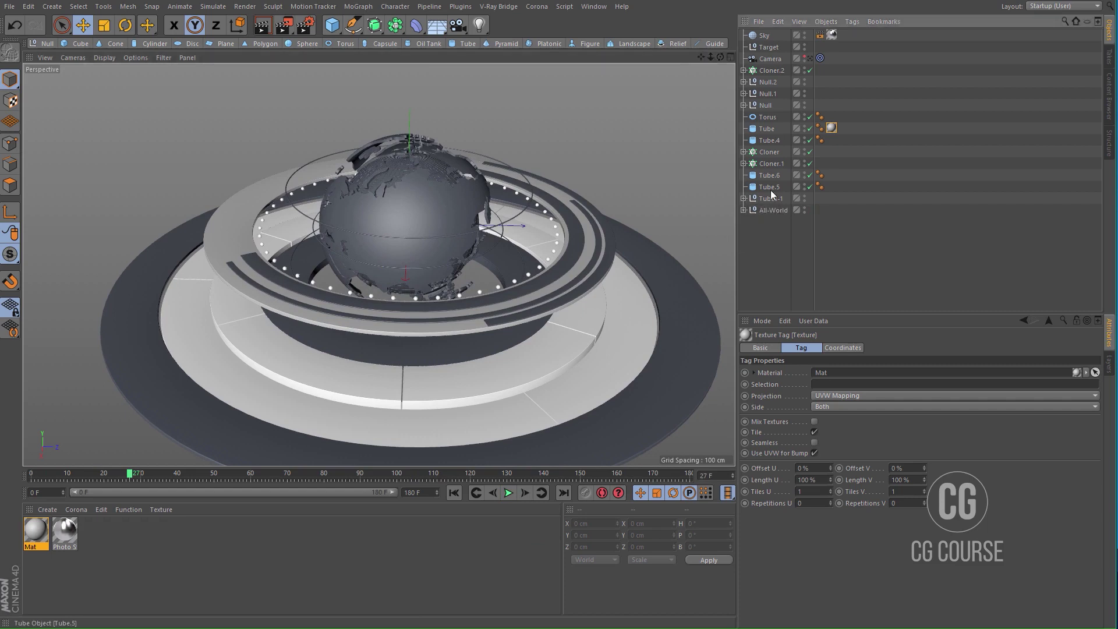
left_click(769, 188)
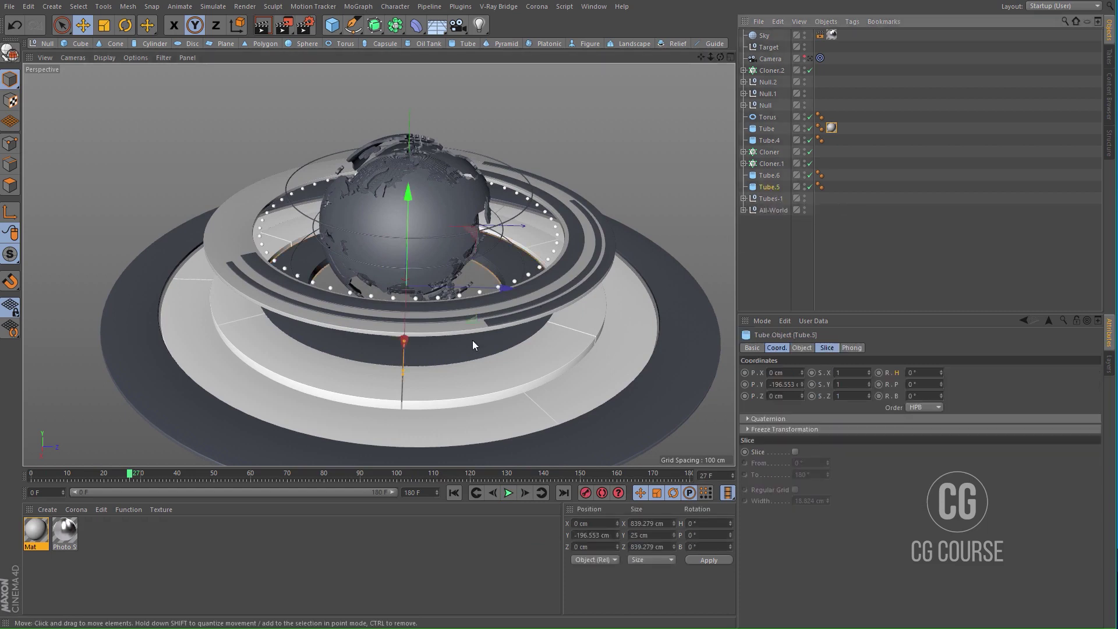
middle_click_drag(432, 354, 492, 330, "alt")
right_click_drag(480, 332, 515, 282, "alt")
left_click_drag(426, 332, 482, 309, "alt")
right_click_drag(482, 309, 464, 320, "alt")
middle_click_drag(473, 313, 475, 319, "alt")
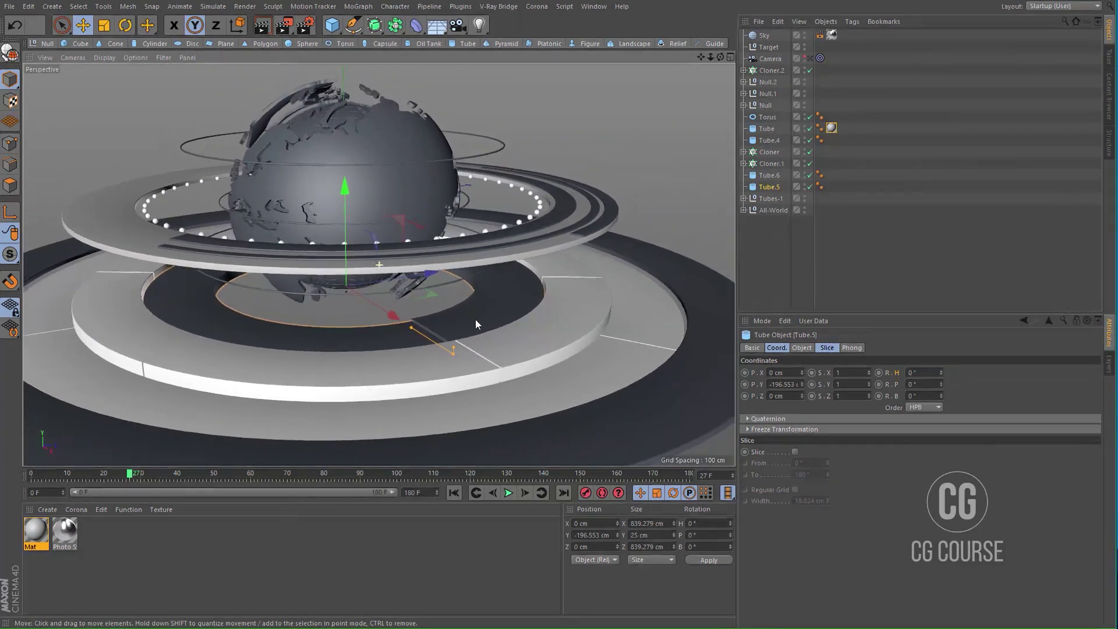
key("alt+g")
double_click(769, 187)
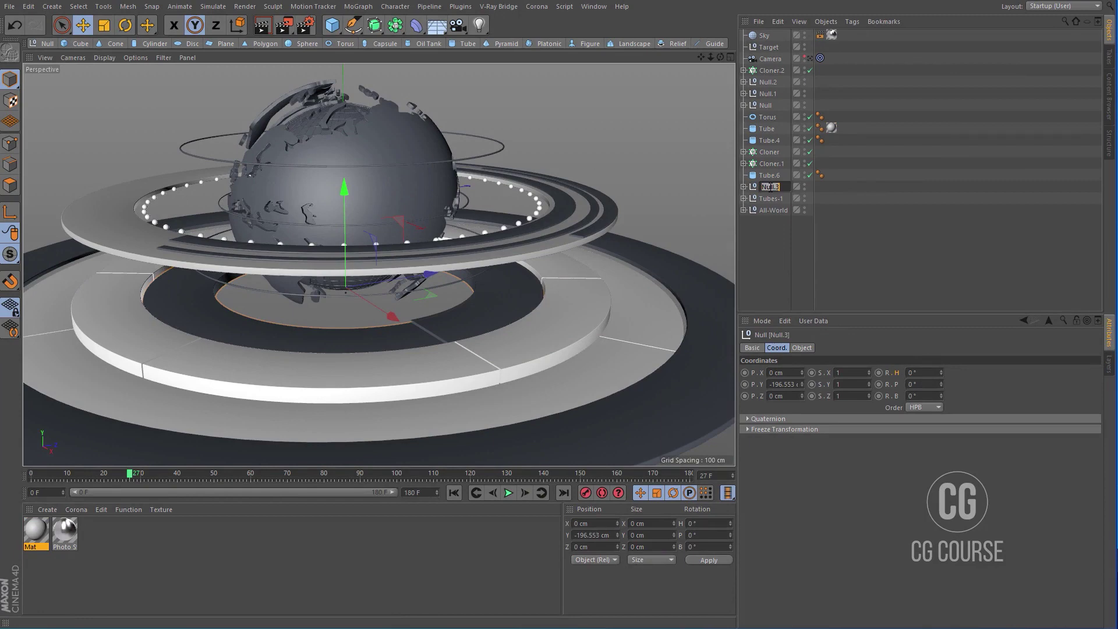
type("Base Tubes")
key("Return")
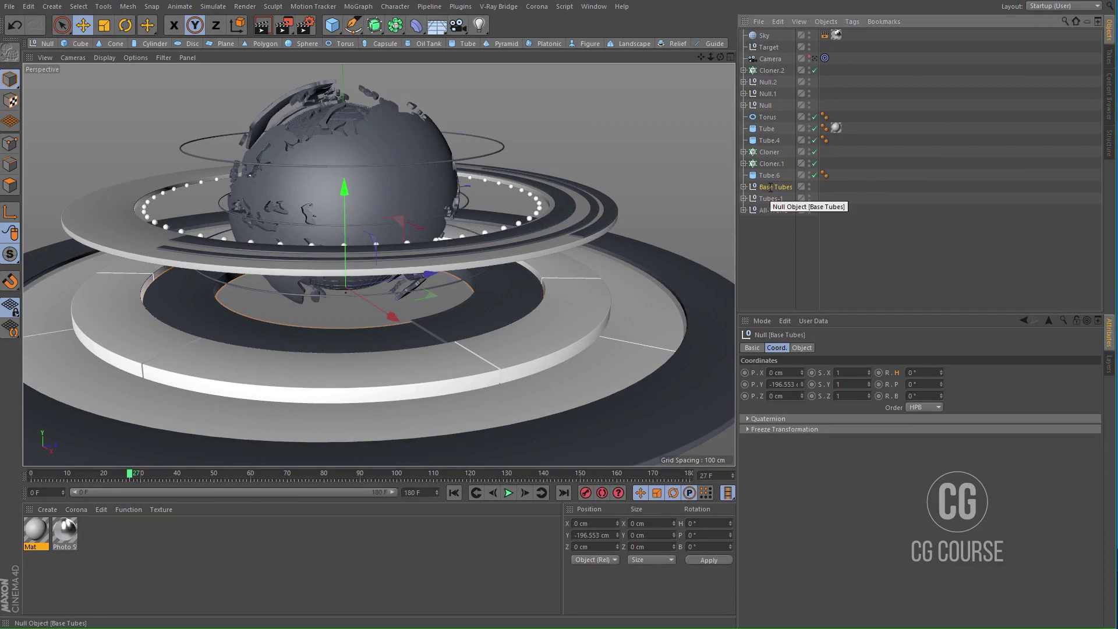
Step: Rename the sliced base tube Tube.6 as 4
left_click(772, 177)
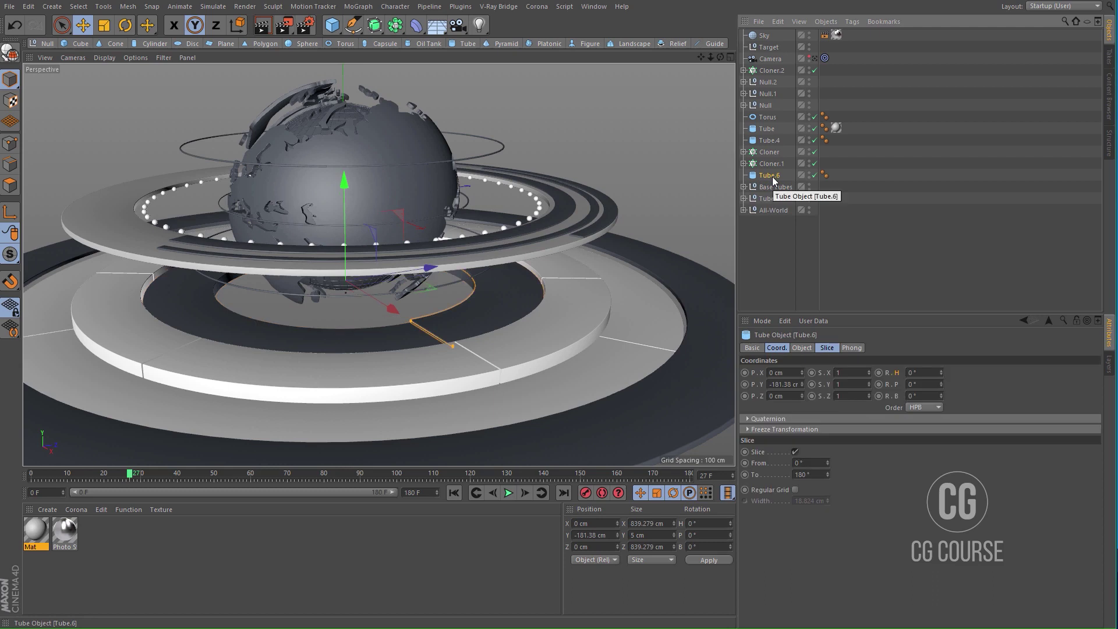
left_click(744, 198)
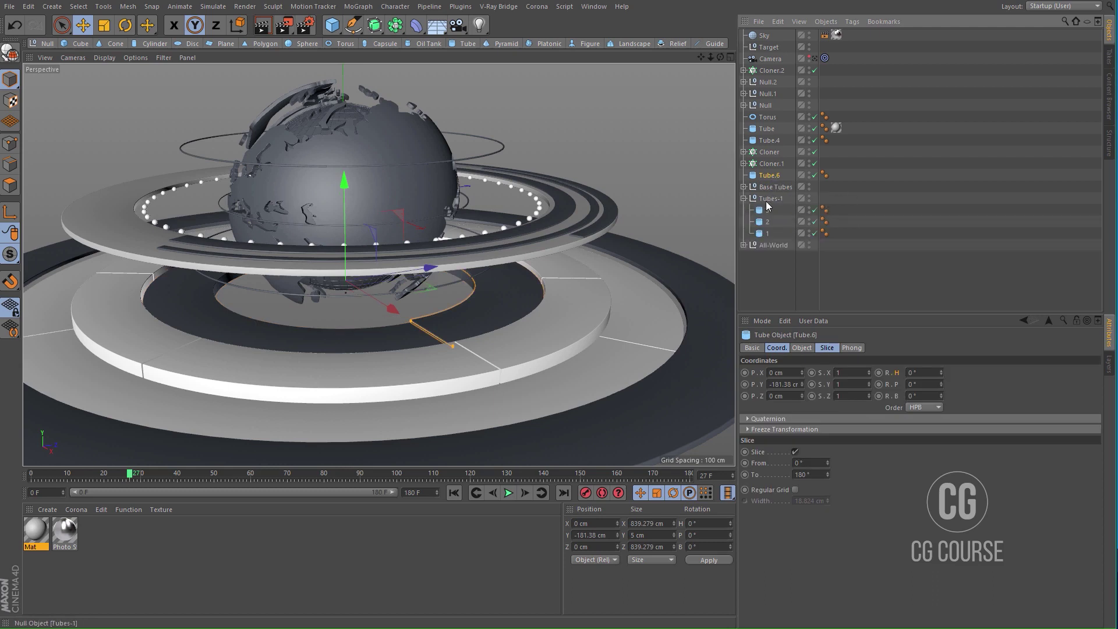
left_click(744, 199)
double_click(768, 176)
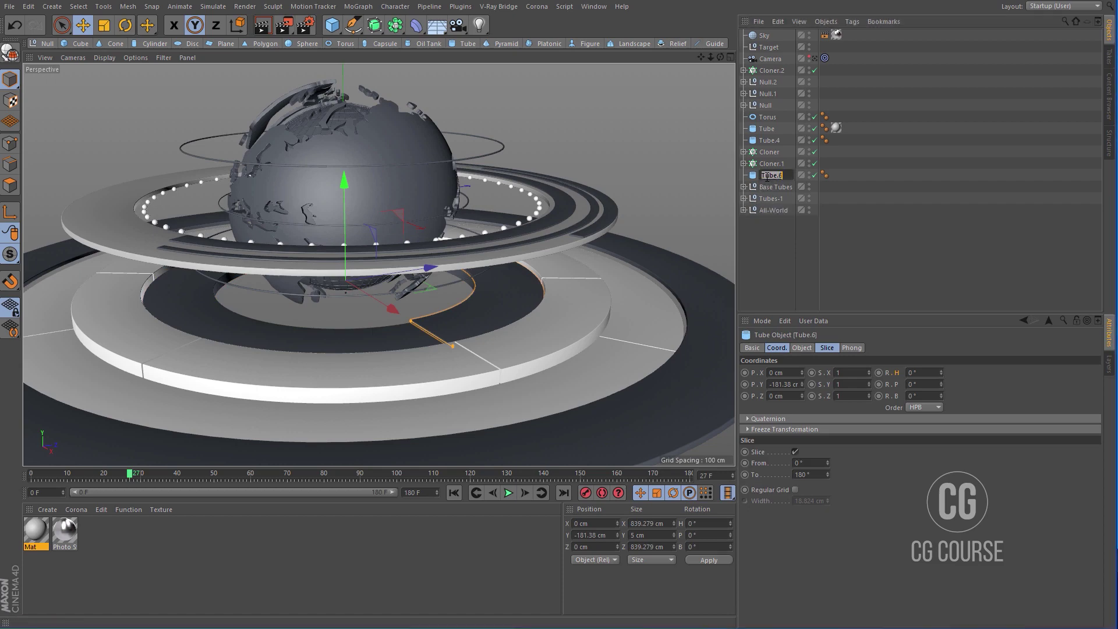
type("4")
key("Return")
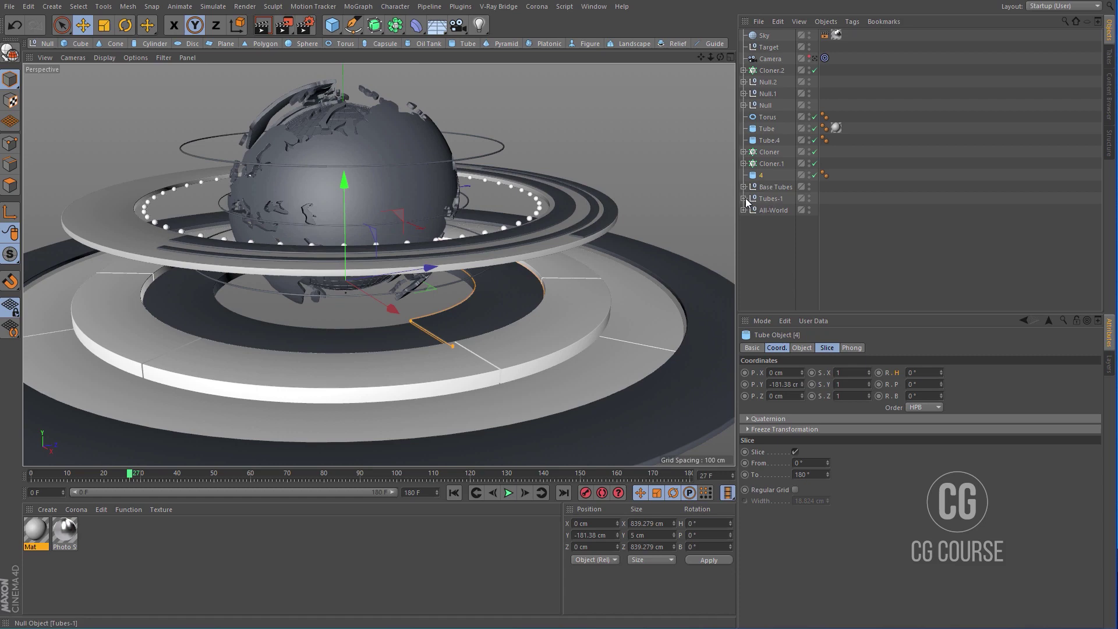
Step: Move tube 4 into the Tubes-1 group and rename the group as Tubes
left_click(743, 198)
left_click_drag(764, 188, 770, 200)
double_click(783, 187)
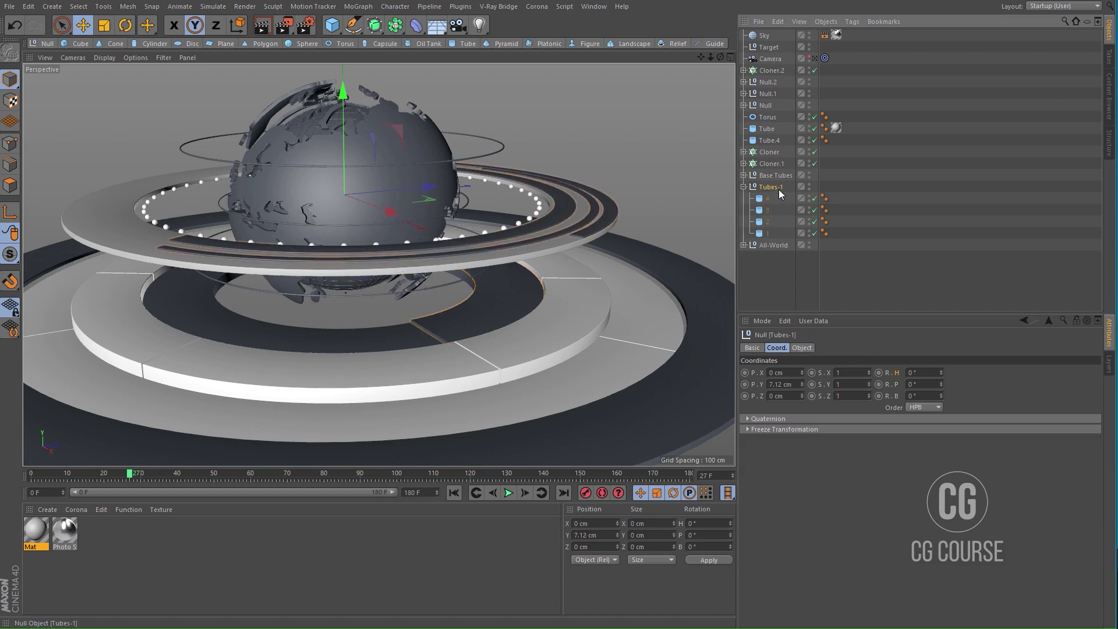
key("BackSpace")
key("Return")
Step: Keyframe tube 4's heading rotation from 0° at frame 0 to -360° at frame 180
left_click(769, 201)
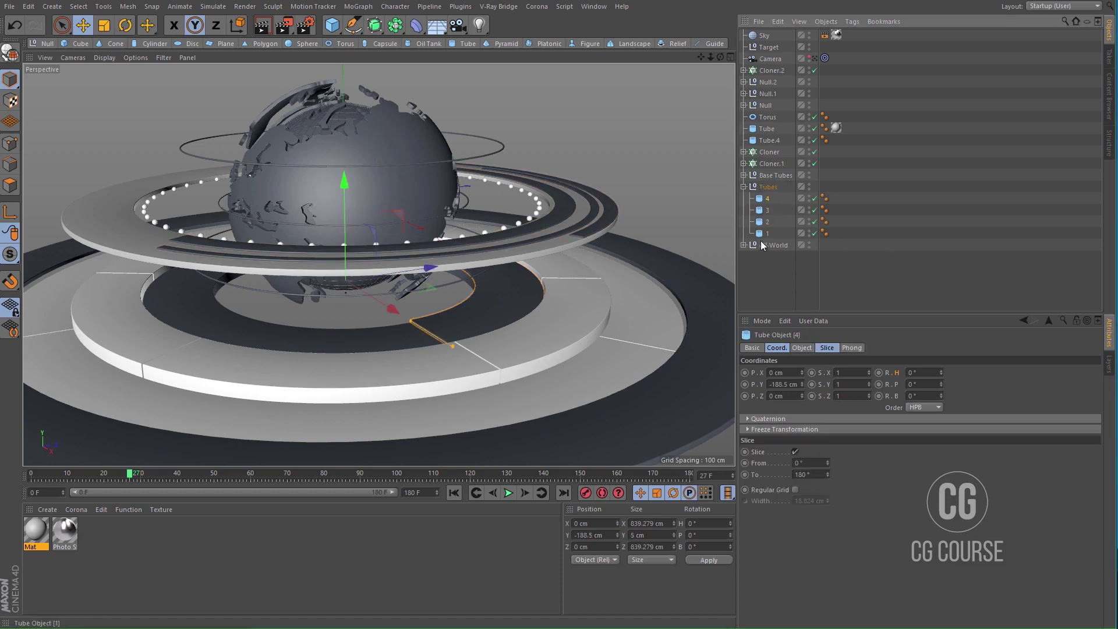
left_click(460, 492)
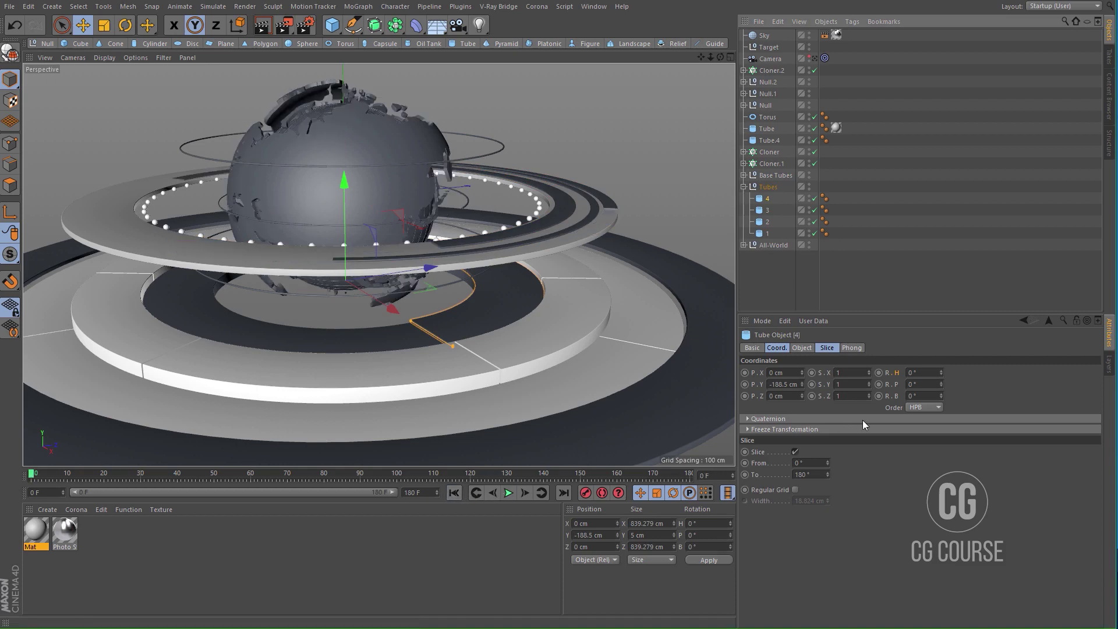
left_click(879, 372, "ctrl")
left_click(563, 493)
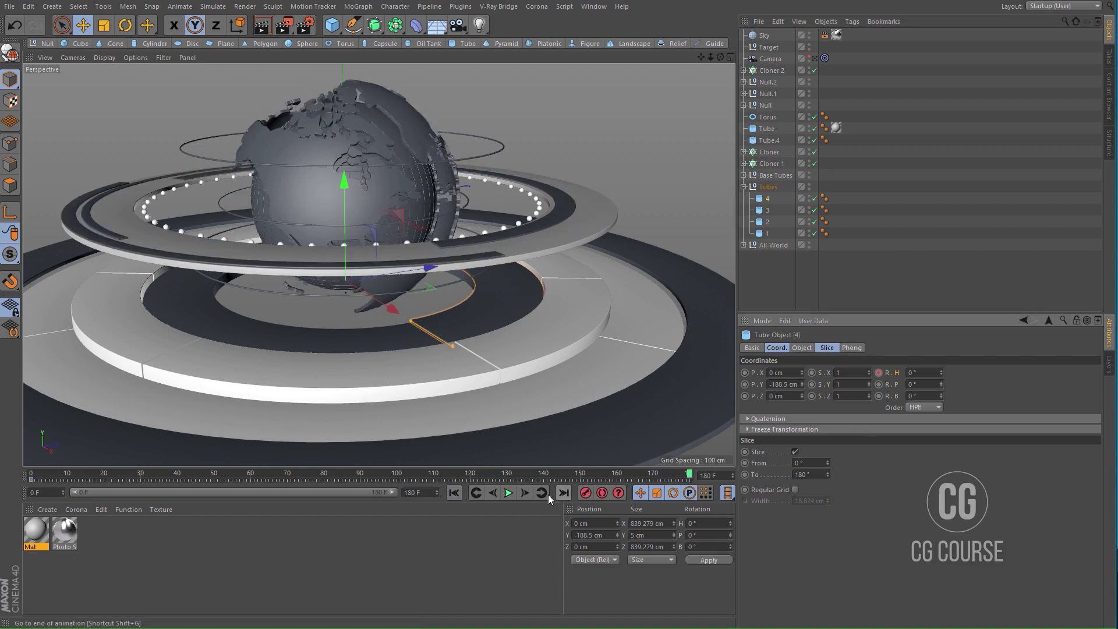
left_click_drag(944, 372, 944, 372)
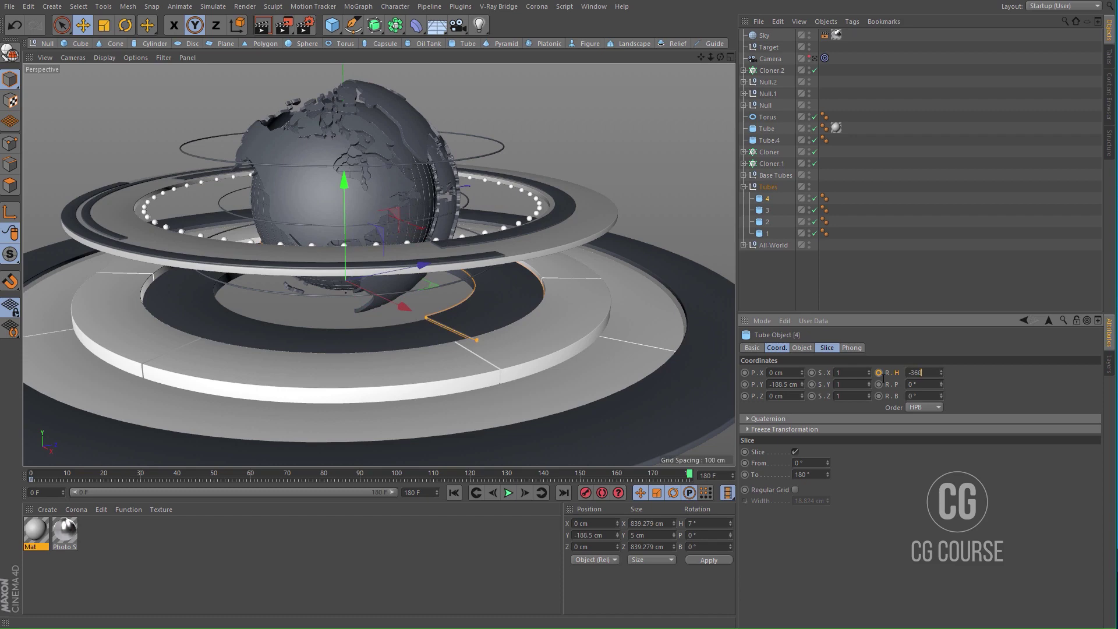
left_click(879, 373, "ctrl")
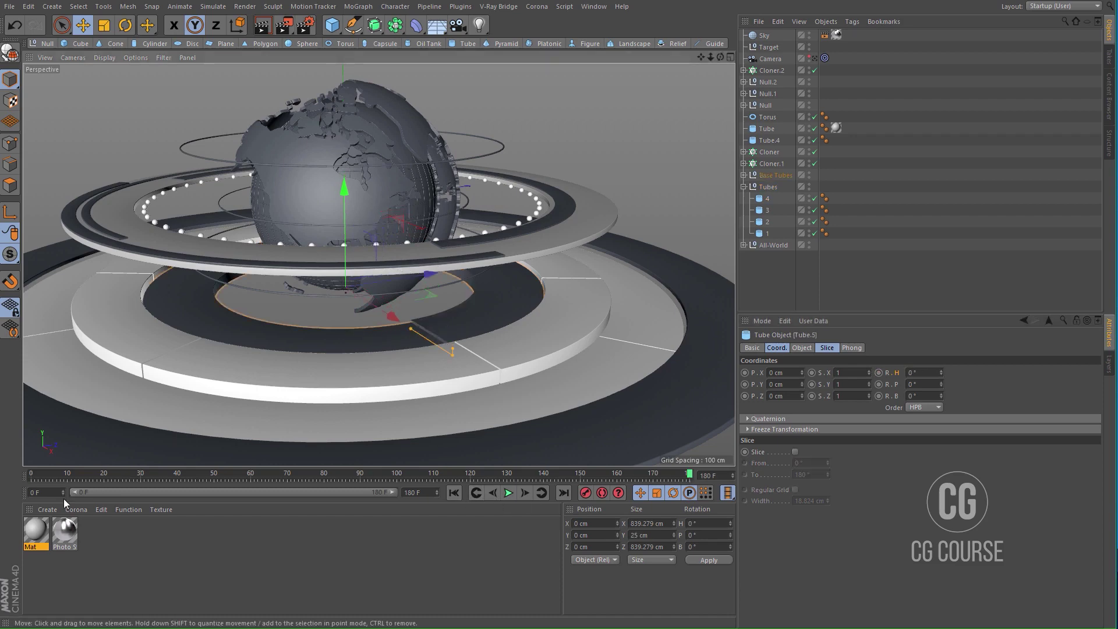
Step: Apply the Mat material to the inner base ring Tube.5 and play back tube 4's rotation
left_click(260, 339)
left_click_drag(260, 339, 264, 337)
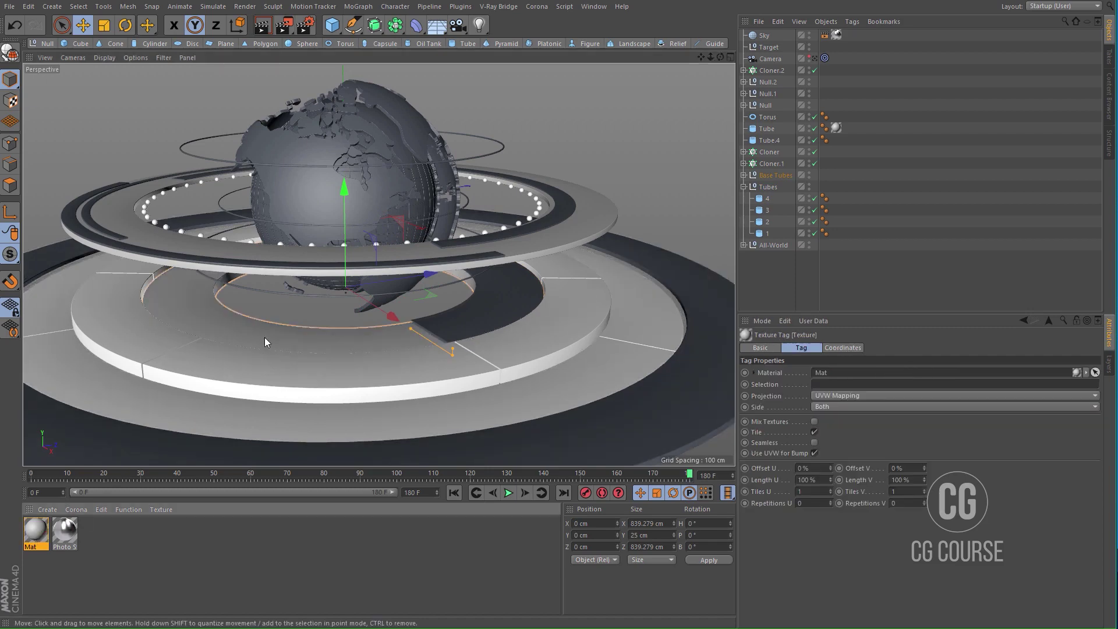
left_click(509, 493)
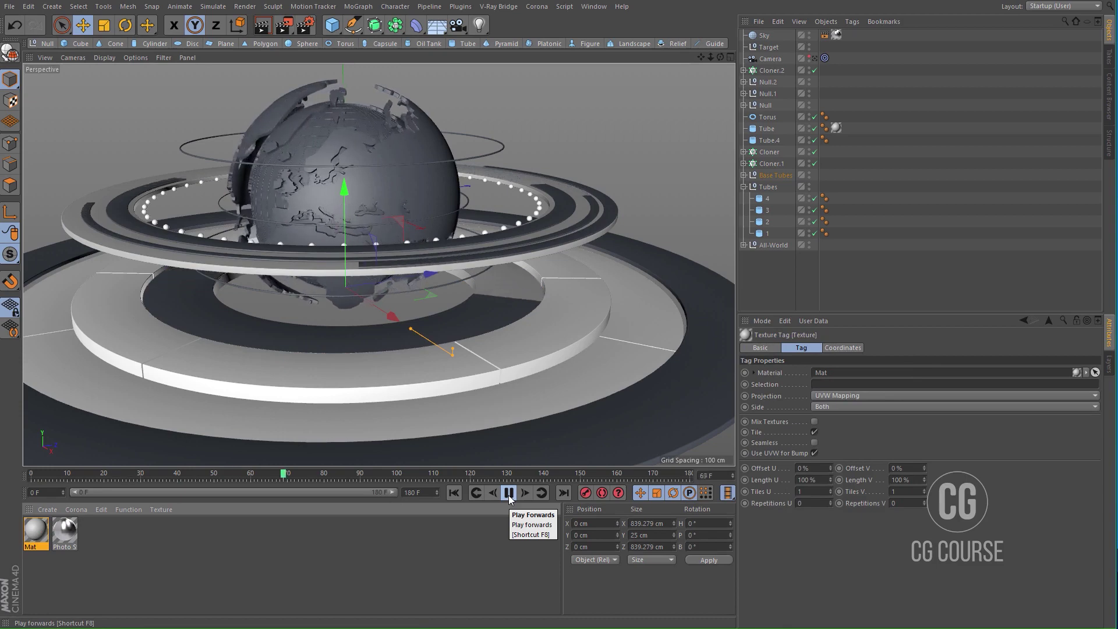
left_click(508, 493)
mouse_move(500, 332)
left_mouse_down("alt")
mouse_move(481, 330)
mouse_move(508, 331)
left_mouse_up("alt")
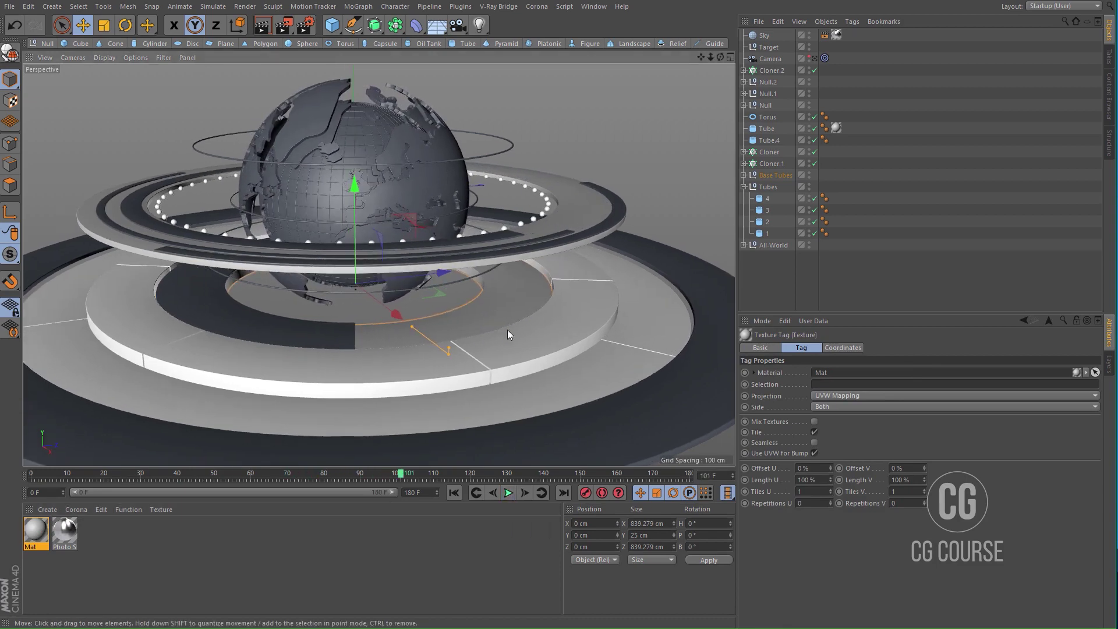
Step: Rename Cloner.1 as Cloner-1 and keyframe its heading rotation from 0° at frame 0 to 210° at frame 180
left_click(743, 186)
left_click(765, 163)
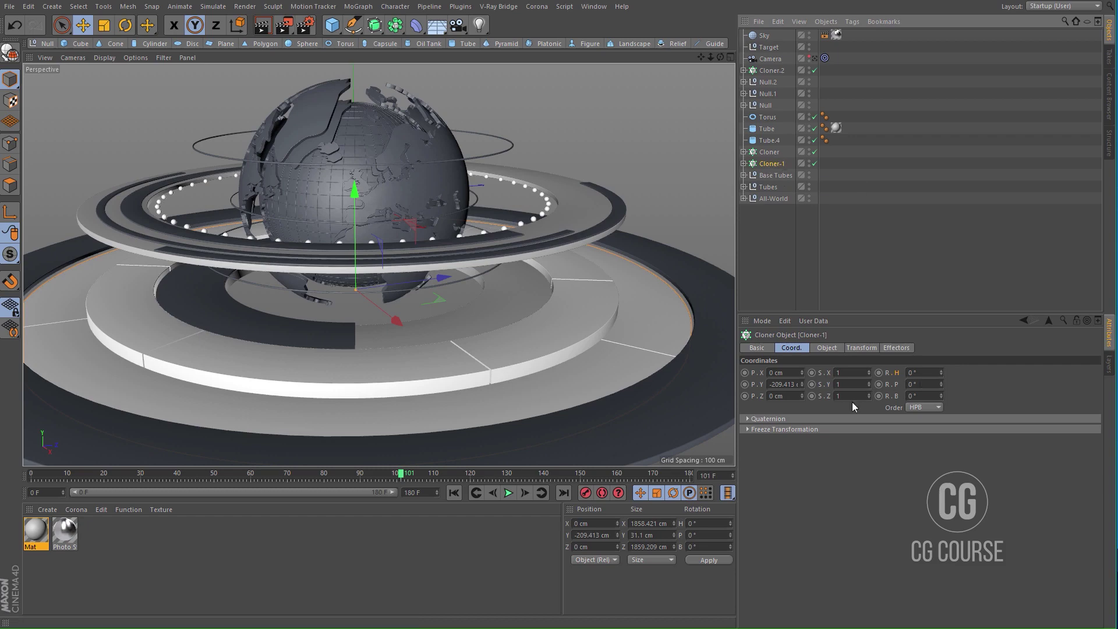
left_click(453, 493)
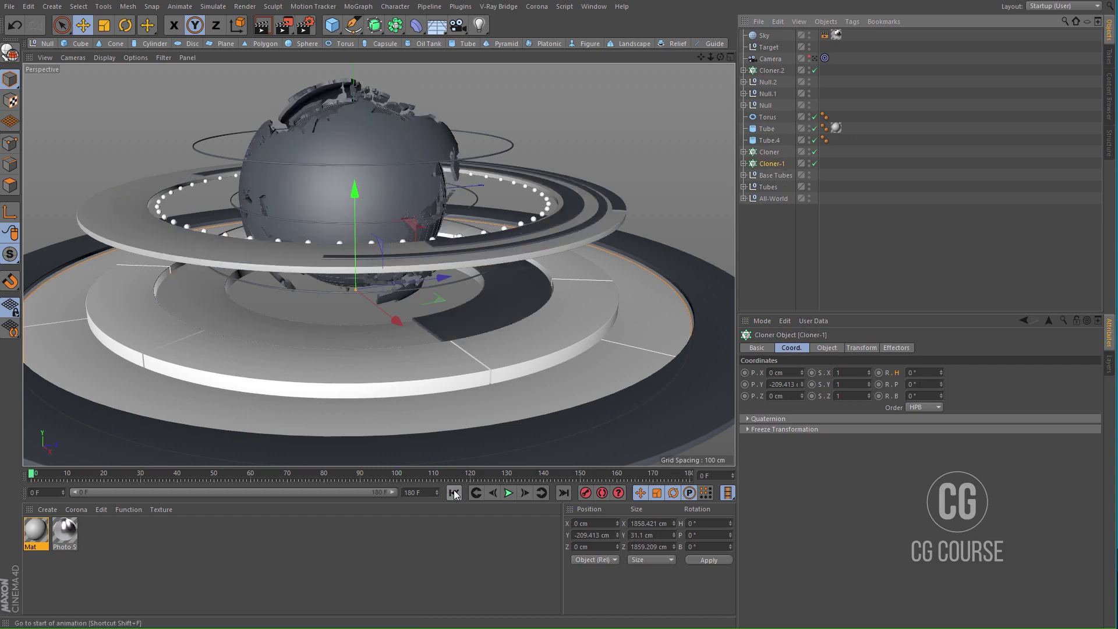
left_click(879, 375, "ctrl")
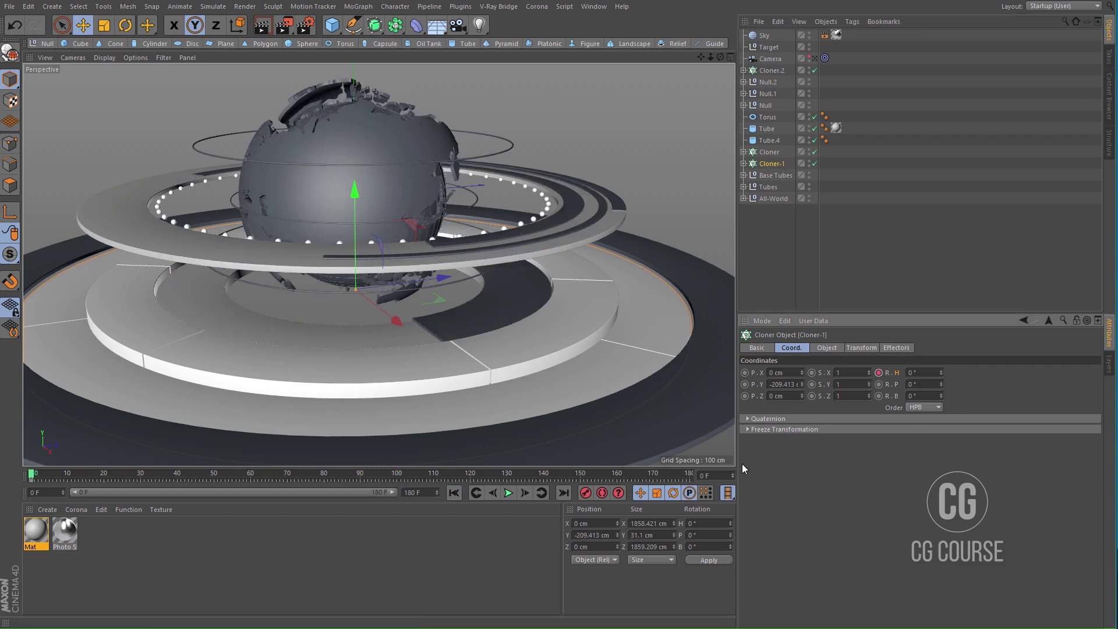
left_click(563, 492)
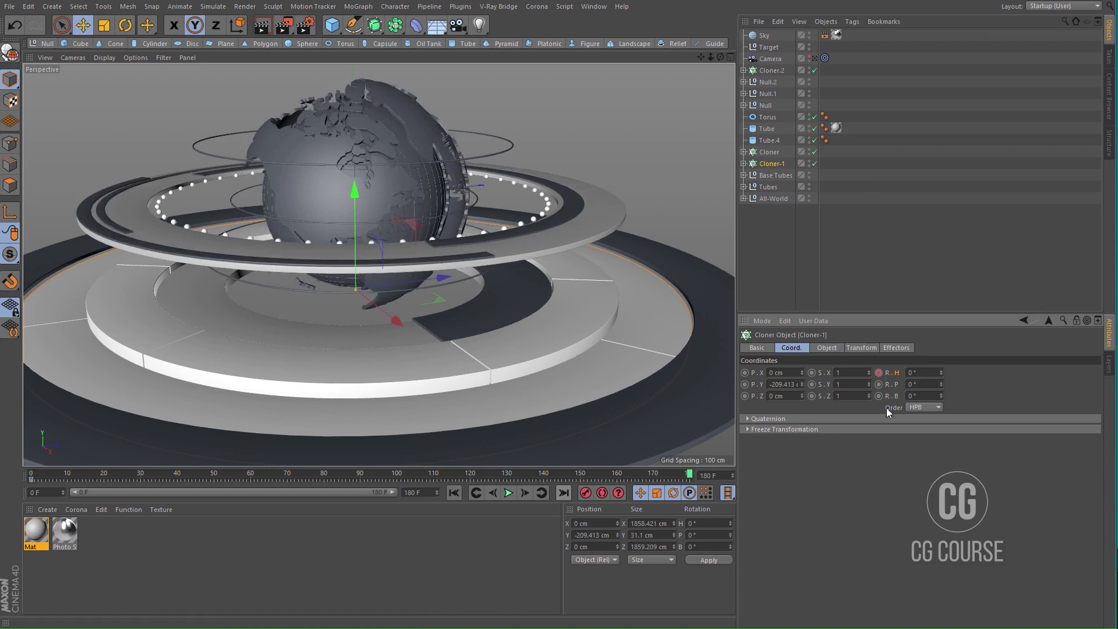
key("Return")
left_click(879, 373, "ctrl")
Step: Play back the rotation and set Cloner-1's heading keyframe at frame 180 to 180°
left_click(507, 493)
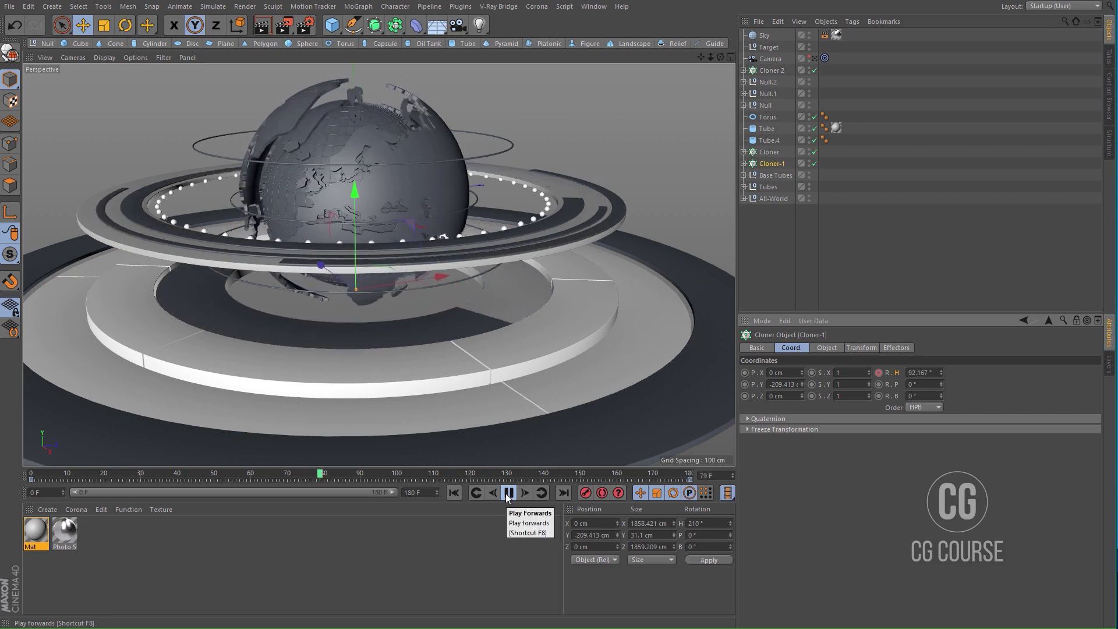
left_click(507, 493)
left_click(557, 493)
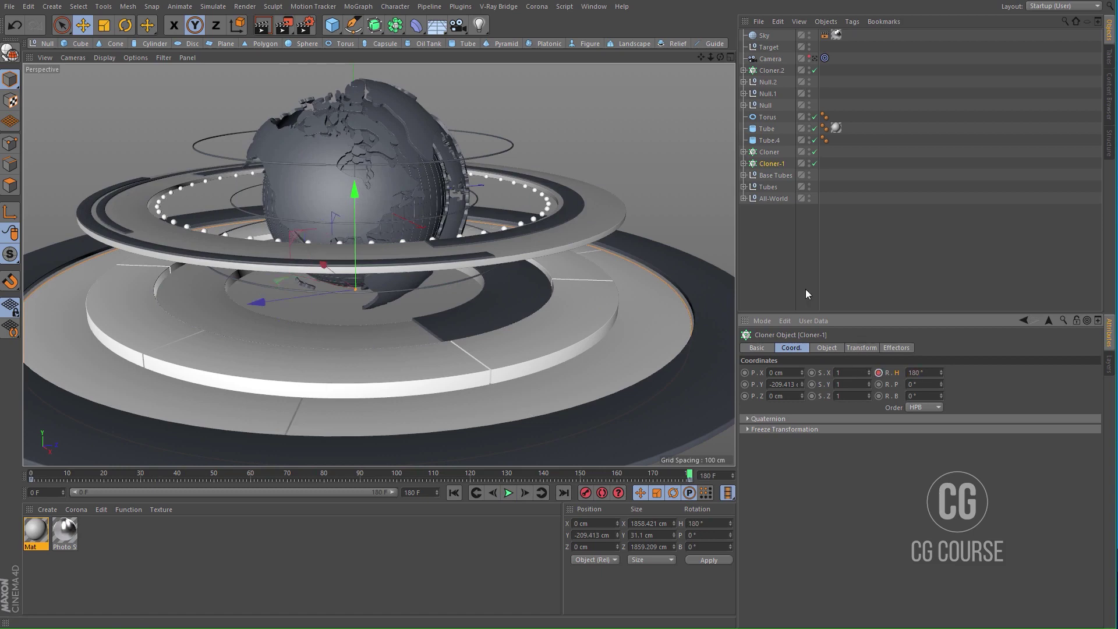
Step: Rename the cloner of the raised base ring as Cloner-2
double_click(786, 153)
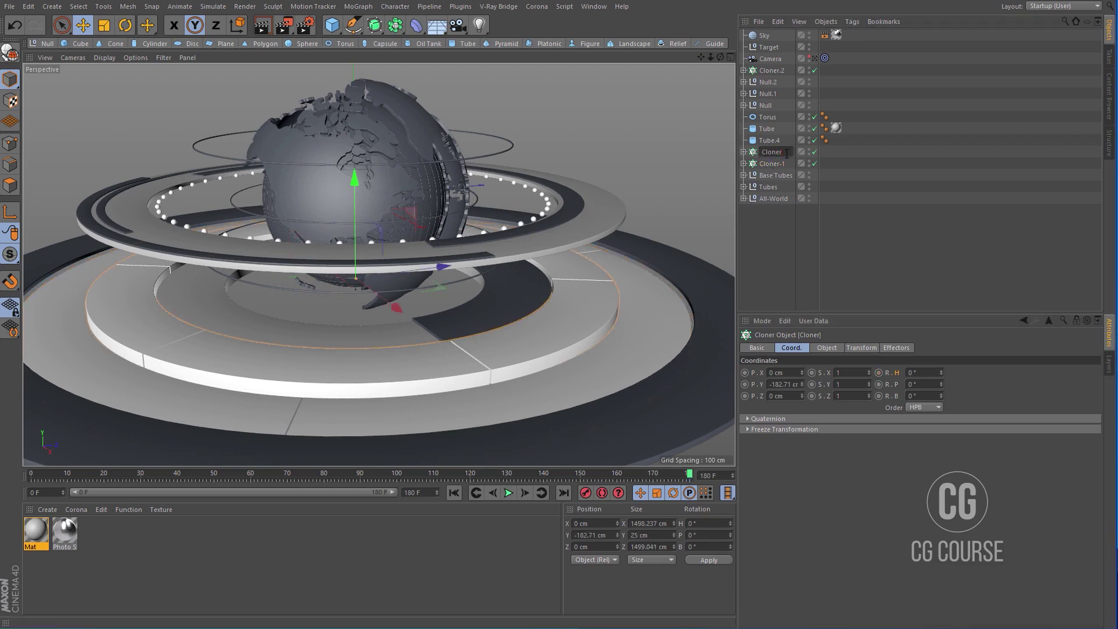
type("-2")
key("Return")
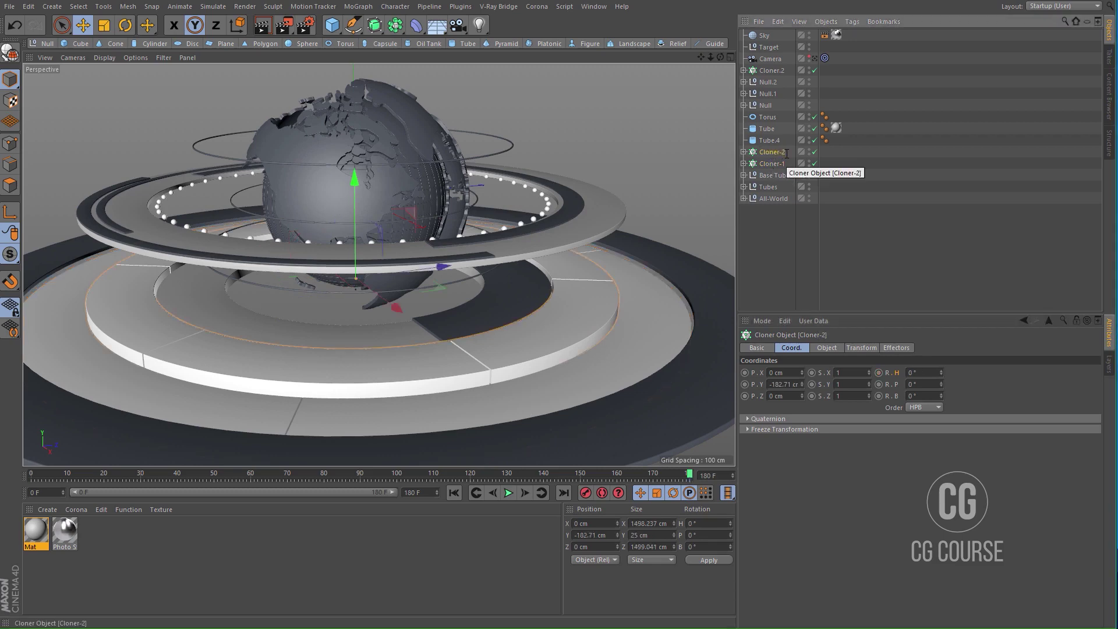
Step: Keyframe Cloner-2's heading rotation from 0° at frame 0 to 90° at frame 180 and play back the animation
left_click(454, 493)
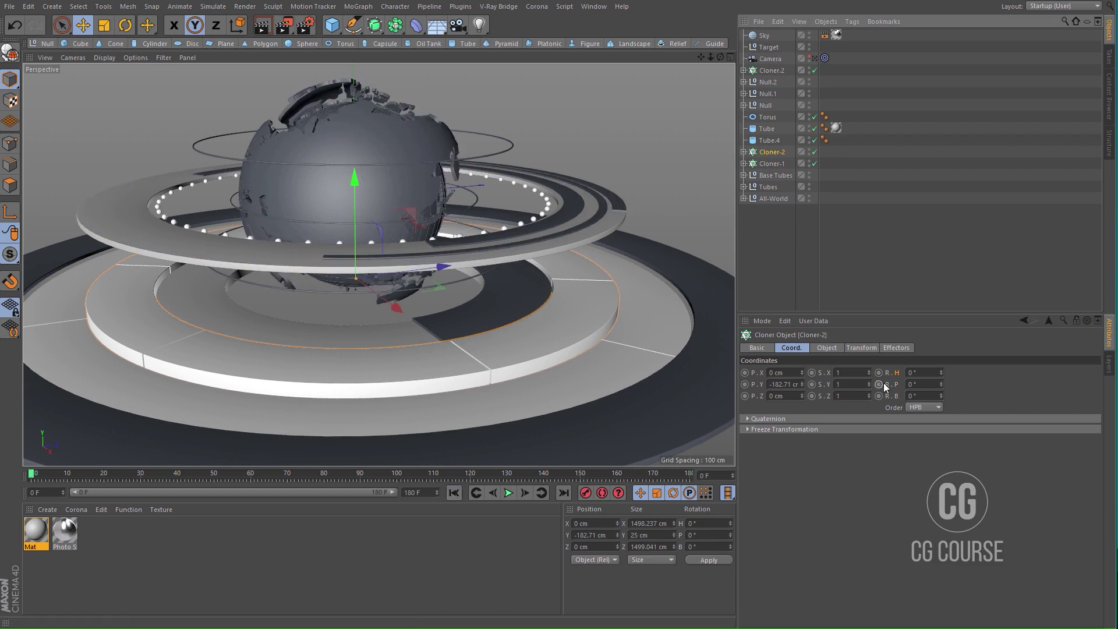
left_click(563, 492)
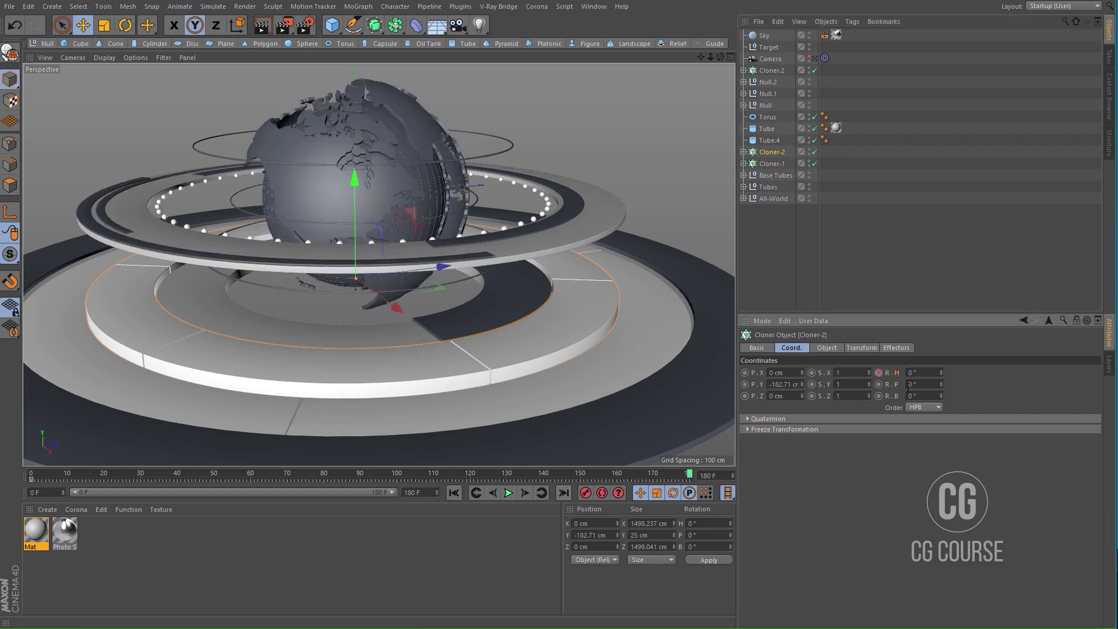
key("Return")
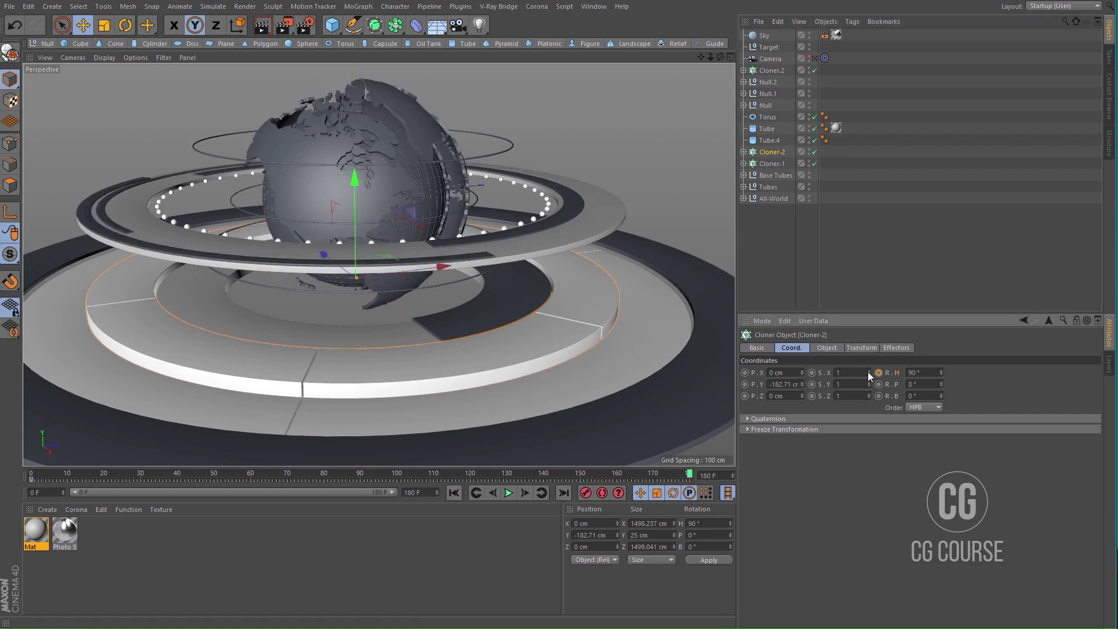
left_click(506, 494)
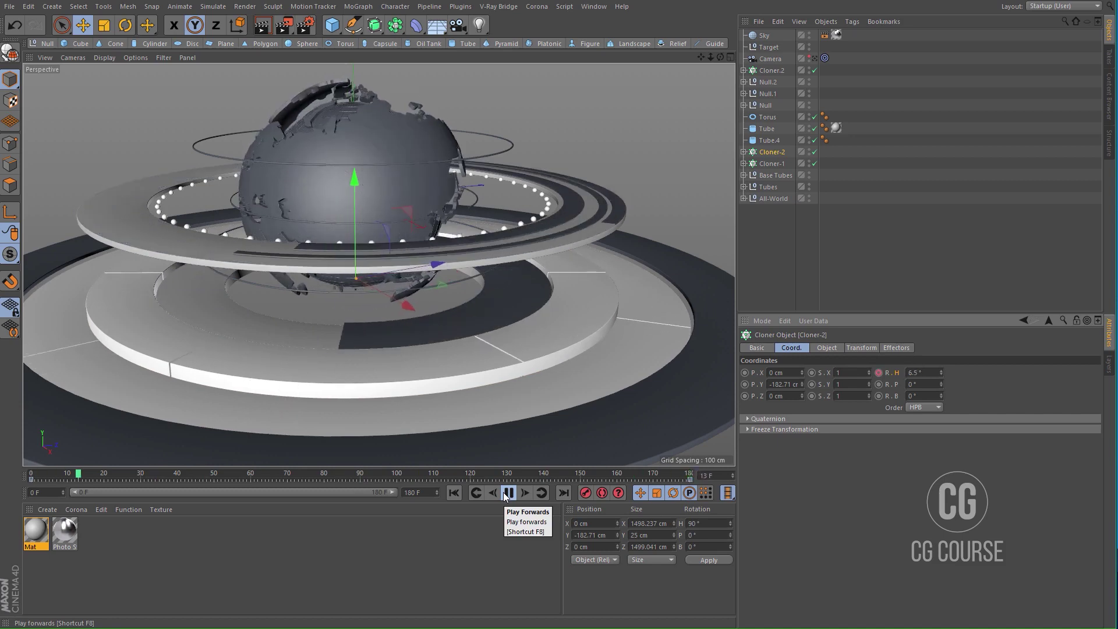
left_click(508, 493)
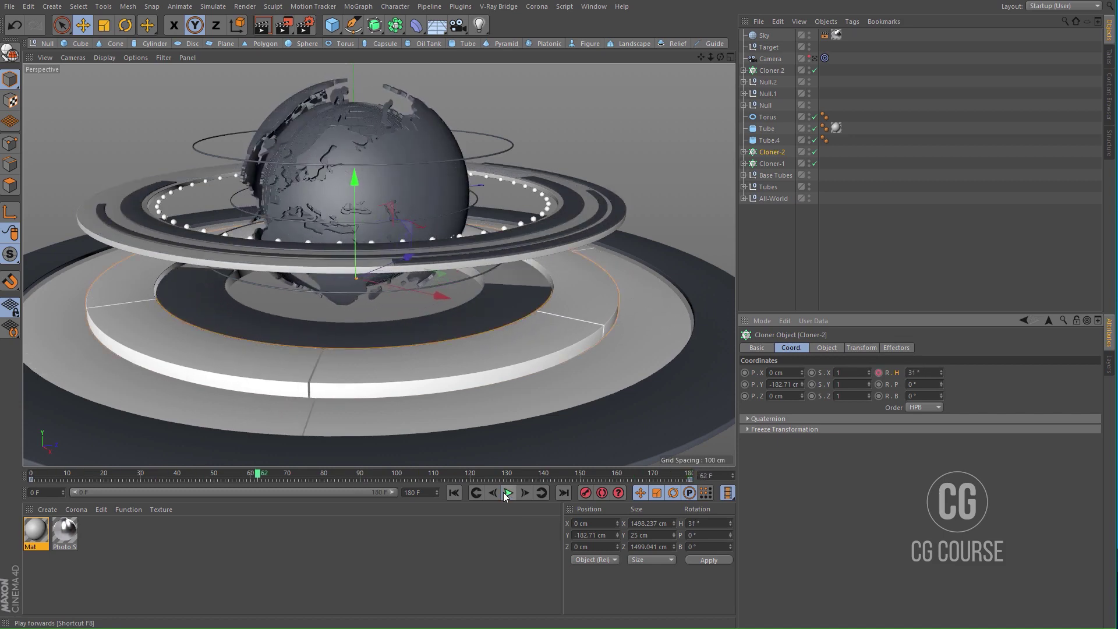
Step: Move Tube.4 and the upper ring's Tube into the Base Tubes group
left_click(758, 251)
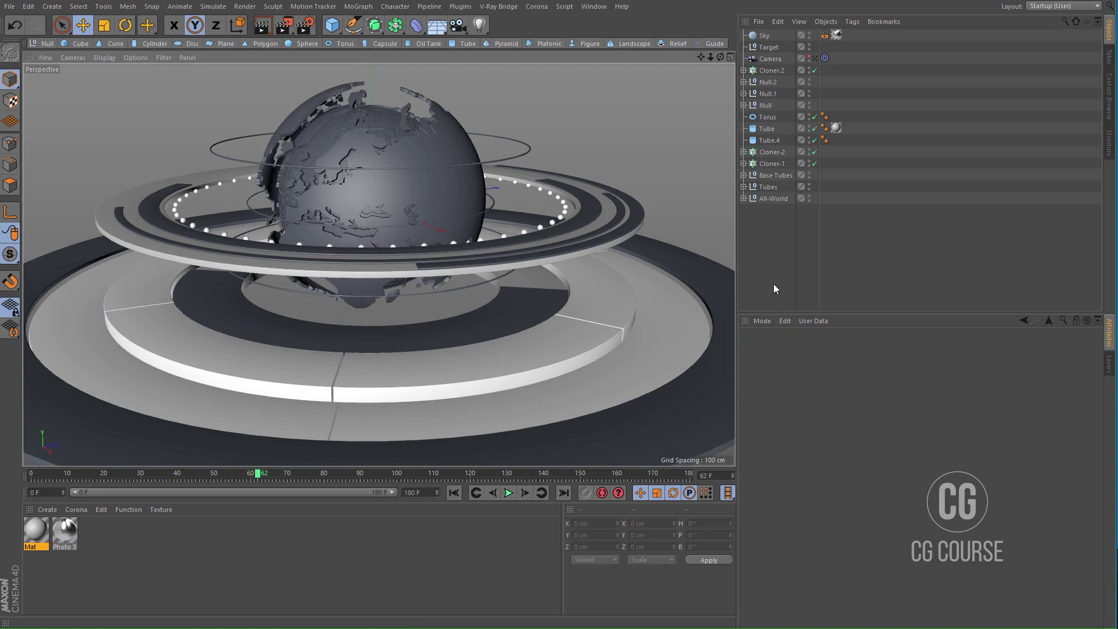
left_click_drag(478, 255, 425, 262, "alt")
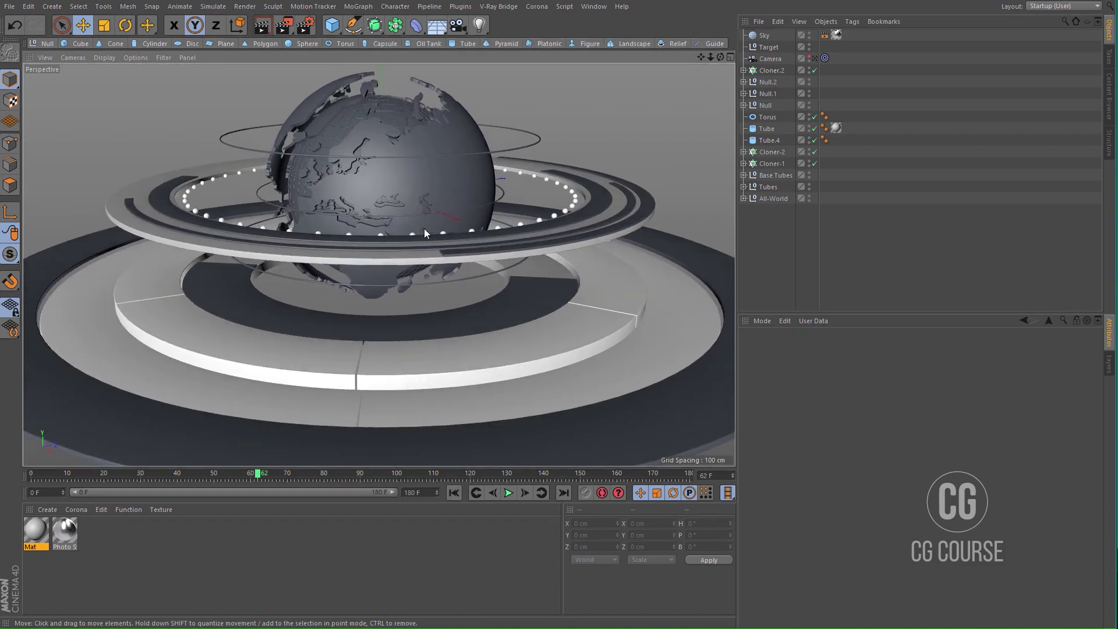
left_click(771, 144)
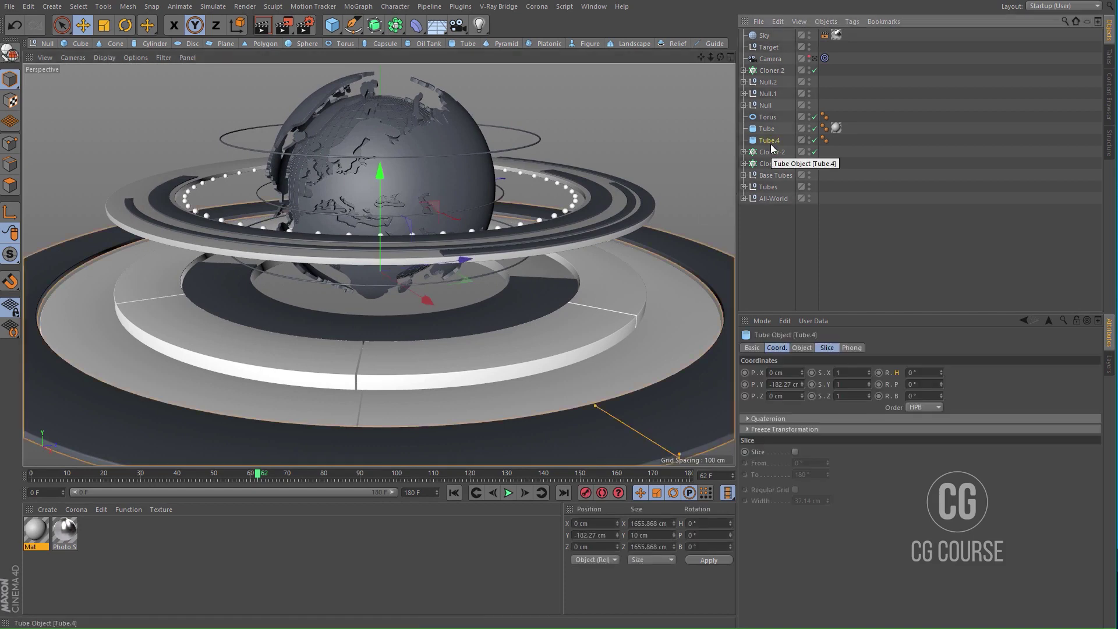
left_click_drag(771, 144, 768, 175)
left_click(762, 129)
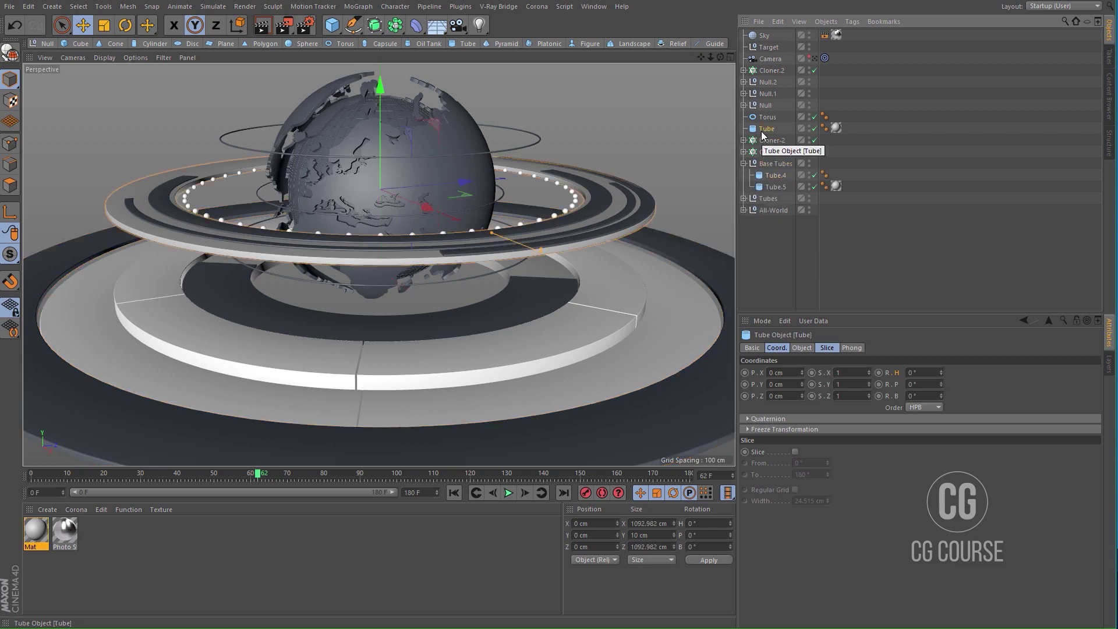
left_click_drag(762, 132, 769, 164)
left_click(744, 152)
Step: Group the Torus around the globe under a null and rename the group as Base Torus
left_click(759, 121)
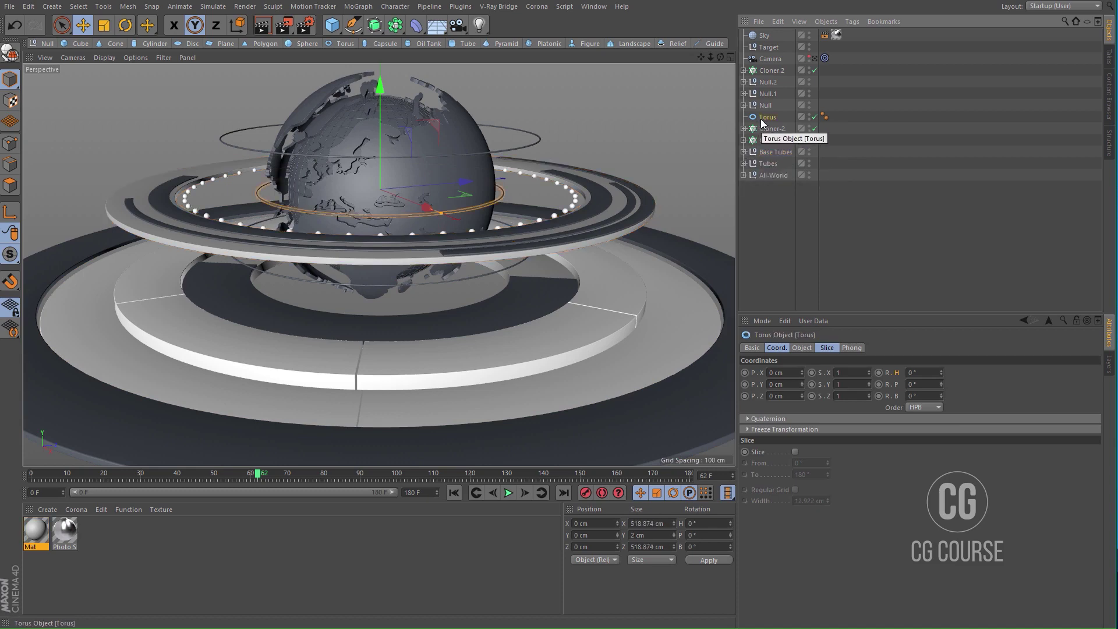
key("alt+g")
double_click(775, 118)
type("Base")
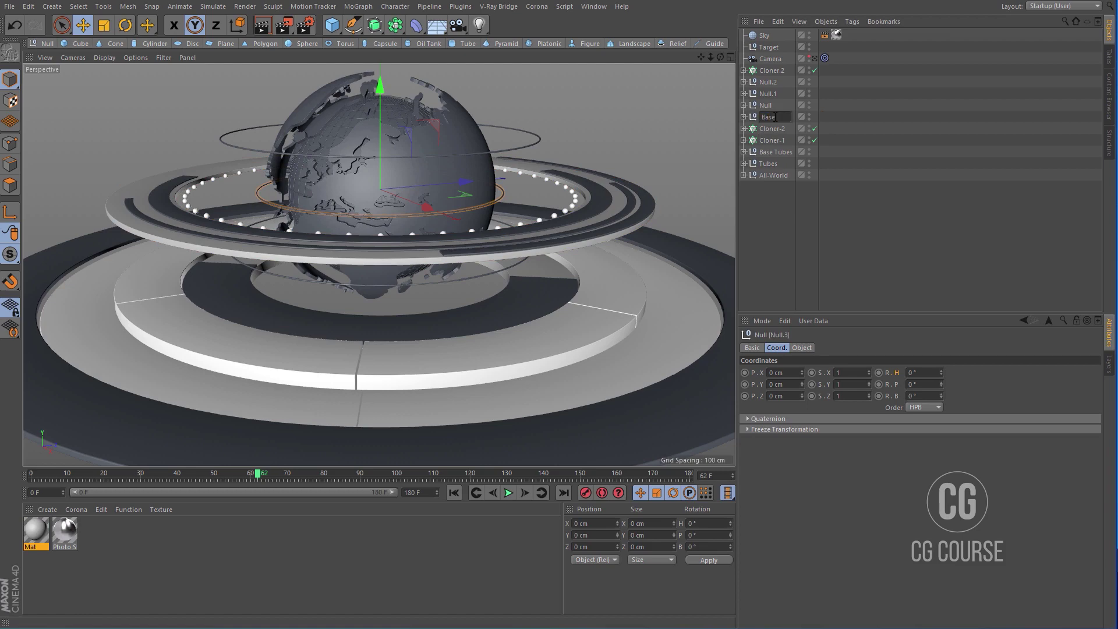
type(" Torus")
key("Return")
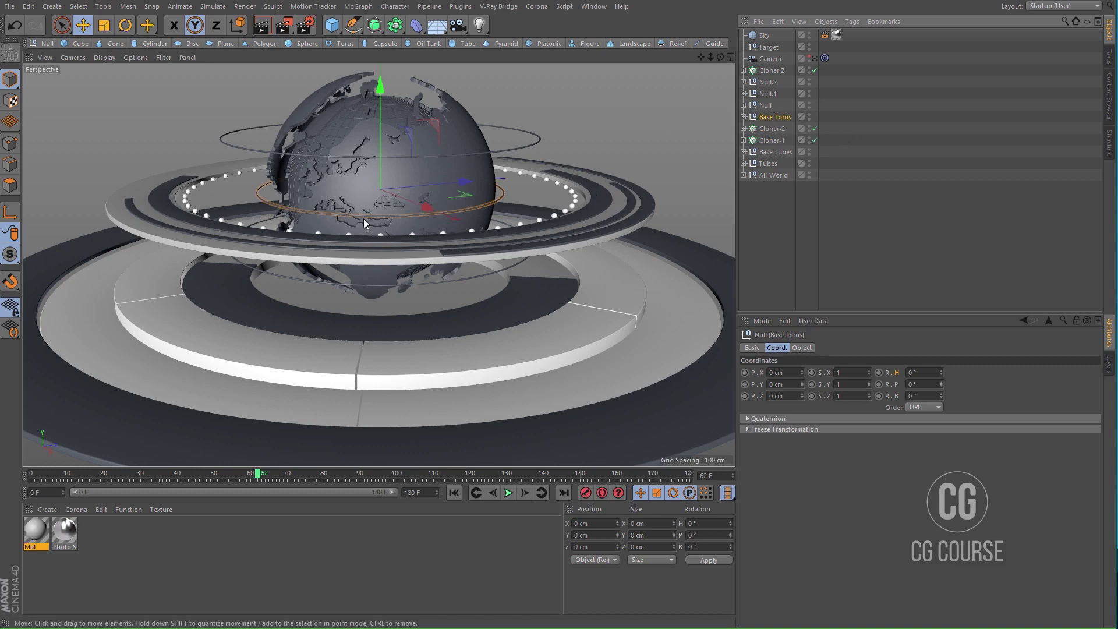
Step: Identify the null holding the sliced torus pieces around the globe's middle and rename it as Torus Parts-1
right_click_drag(473, 200, 535, 167, "alt")
left_click_drag(522, 217, 470, 255, "alt")
right_click_drag(432, 245, 470, 216, "alt")
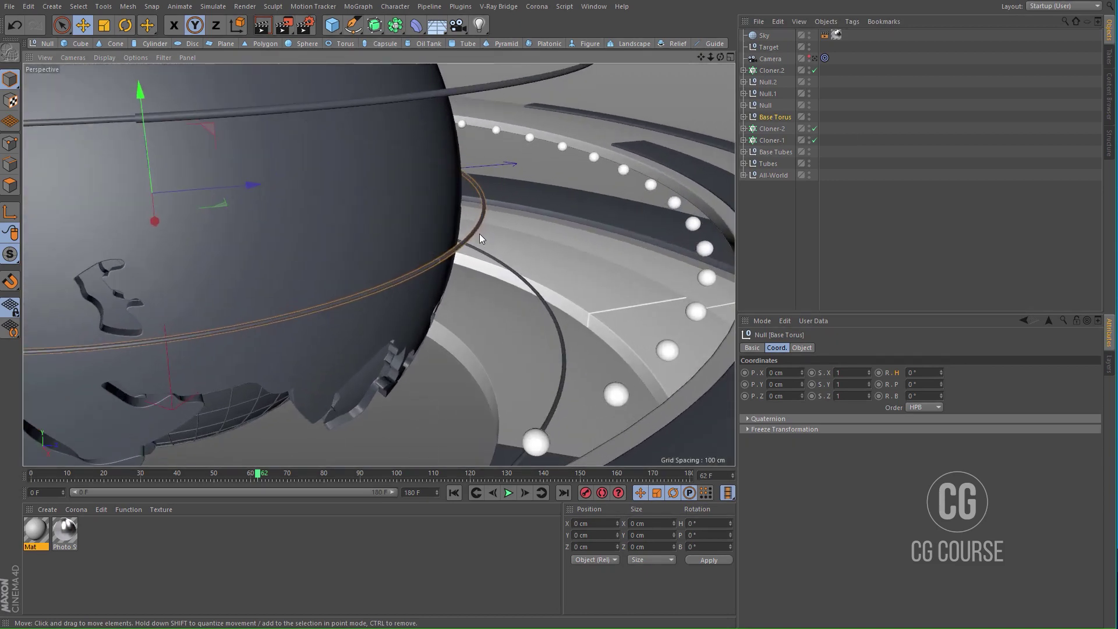
left_click(467, 240)
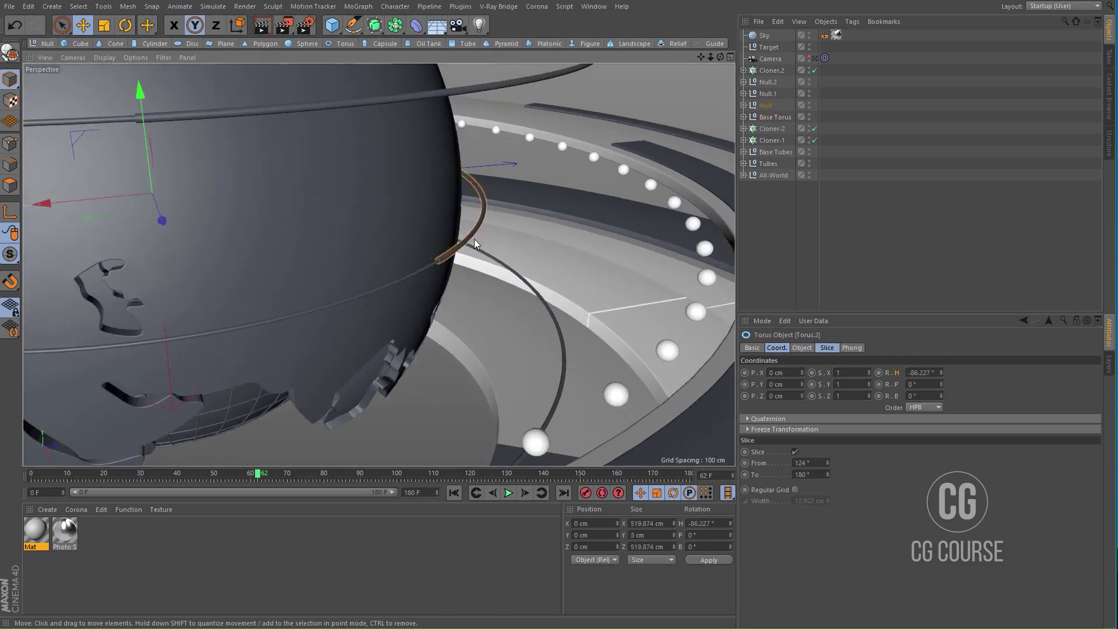
left_click(763, 108)
right_click_drag(517, 228, 489, 262, "alt")
middle_click_drag(468, 249, 483, 248, "alt")
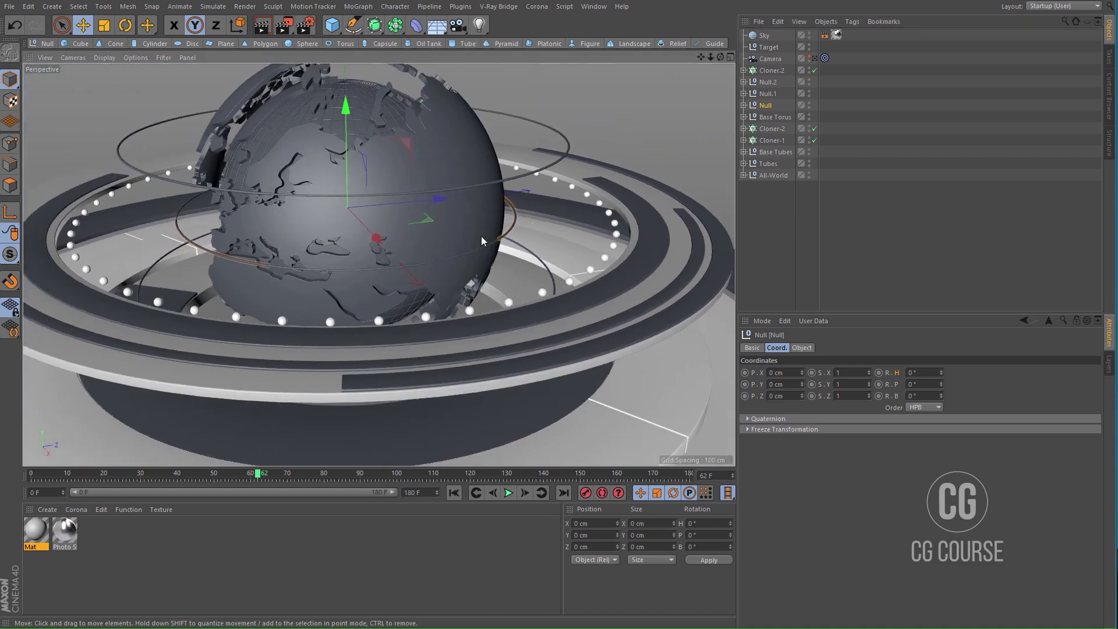
double_click(763, 105)
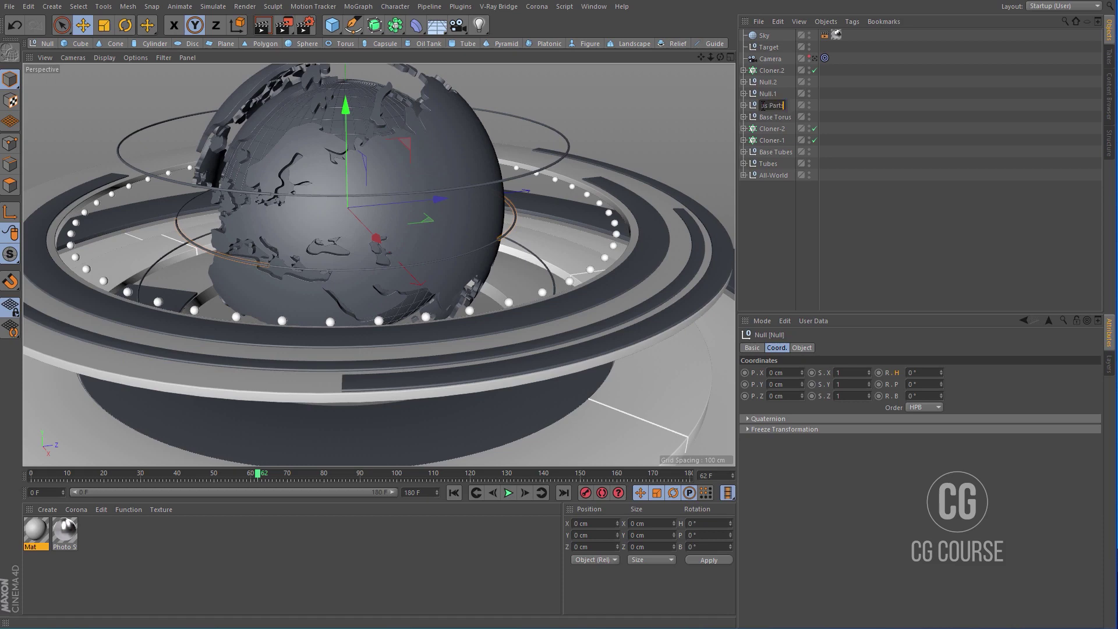
key("Return")
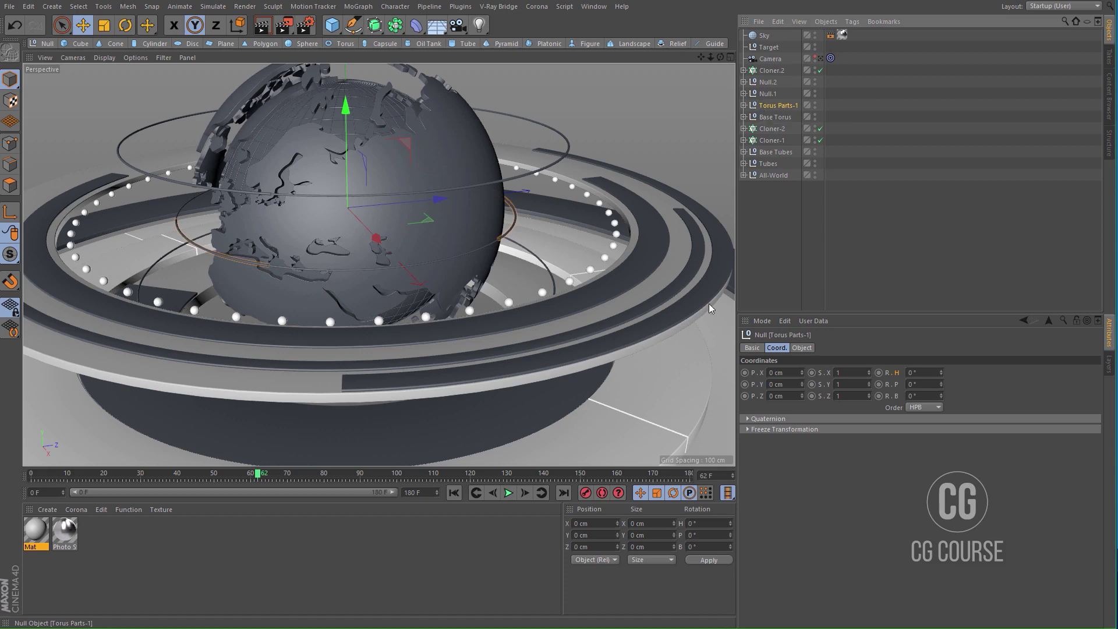
Step: Keyframe the Torus Parts-1 heading rotation from 0° at frame 0 to -90° at frame 180
left_click(454, 493)
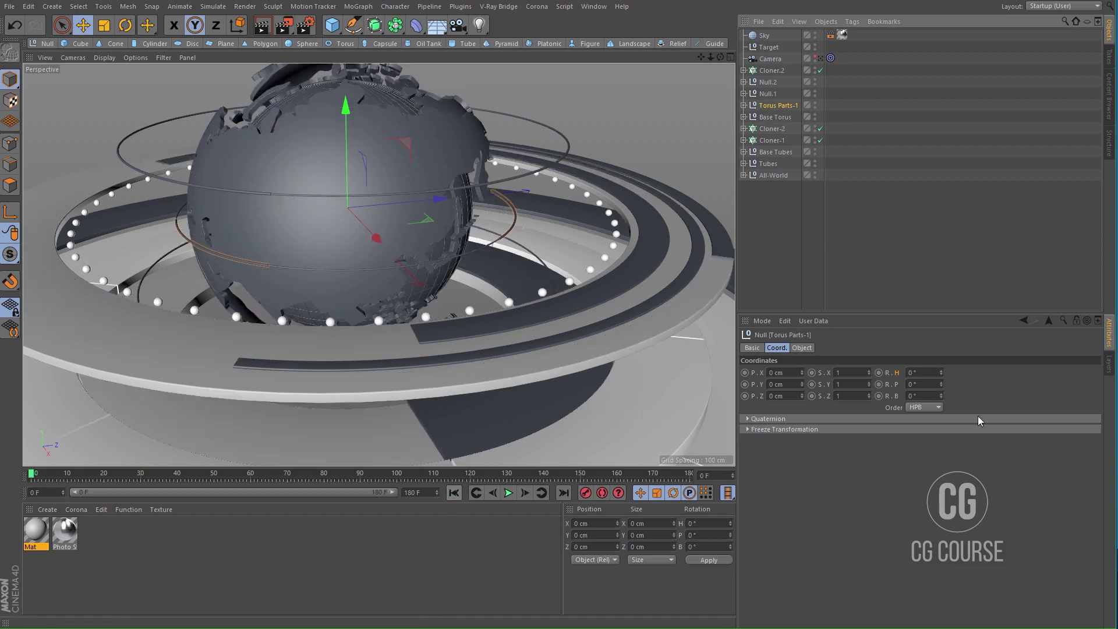
left_click(879, 372)
left_click(564, 493)
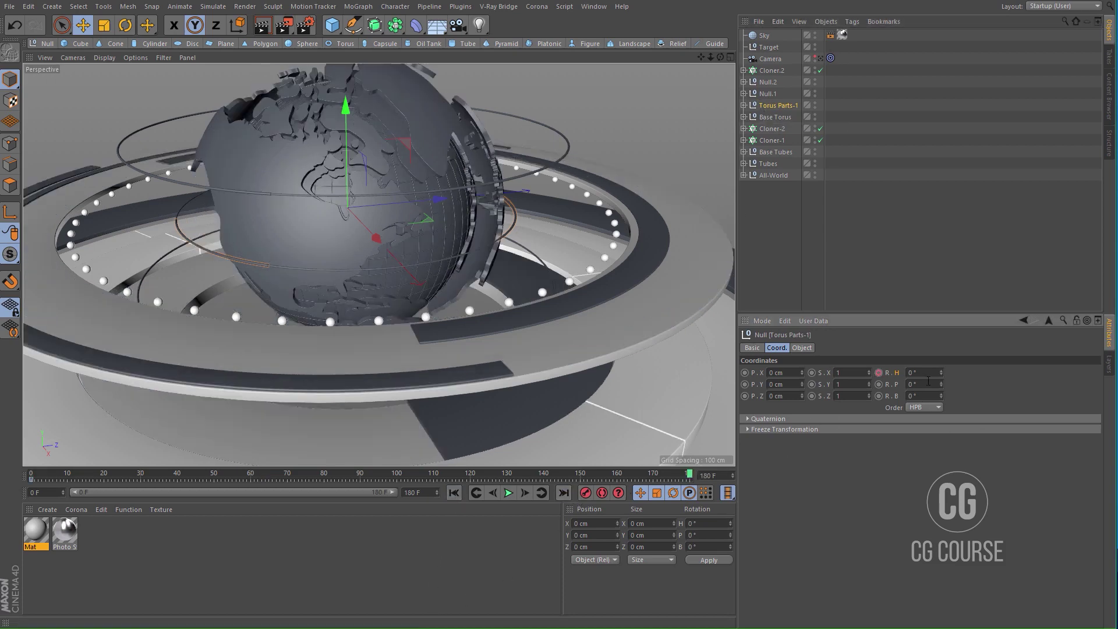
type("-90")
key("Return")
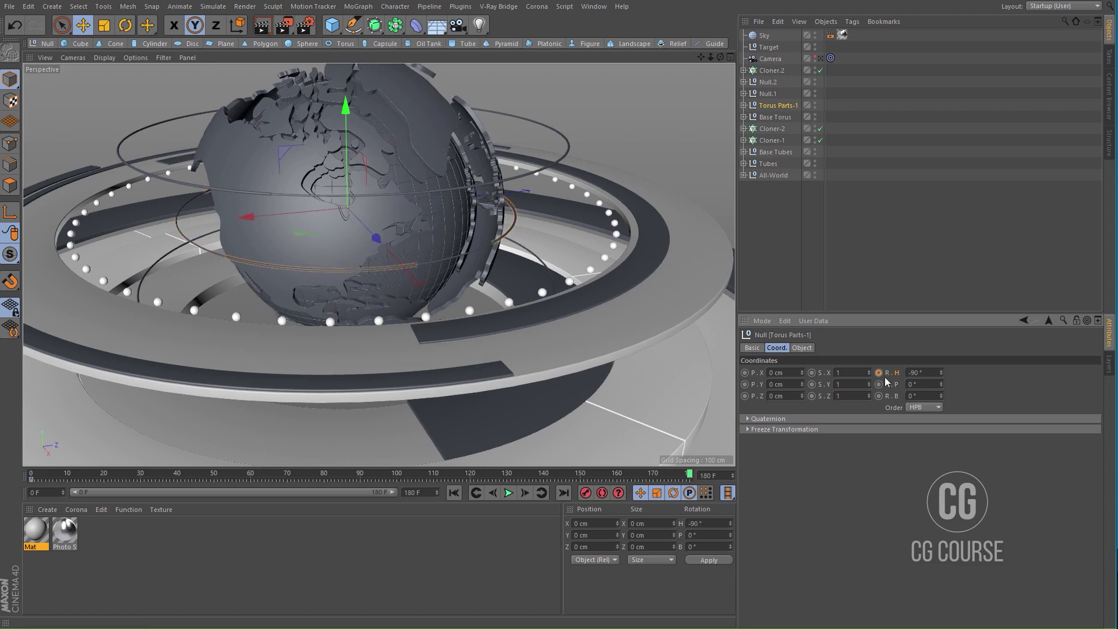
Step: Apply the Mat material to the Torus in the Base Torus group and play back the animation
left_click(743, 117)
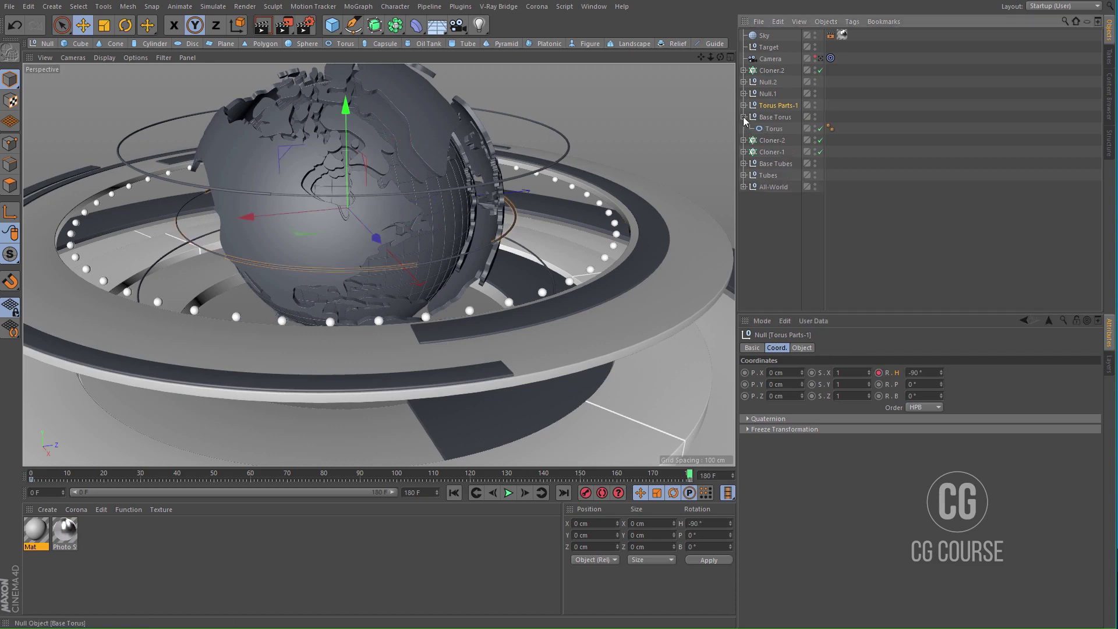
left_click_drag(35, 532, 772, 128)
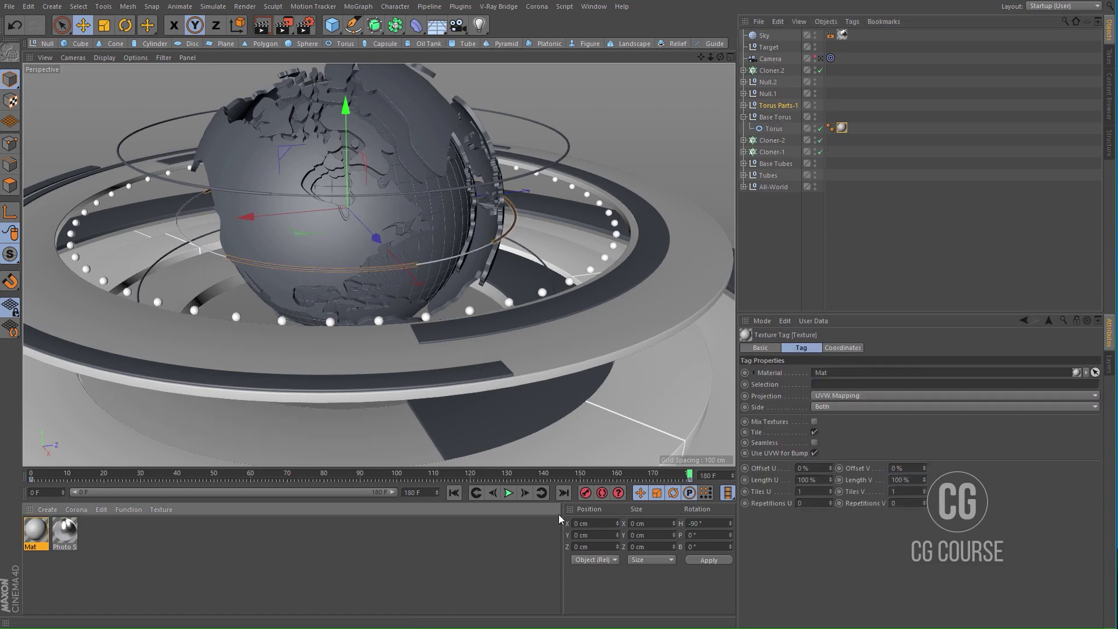
left_click(507, 493)
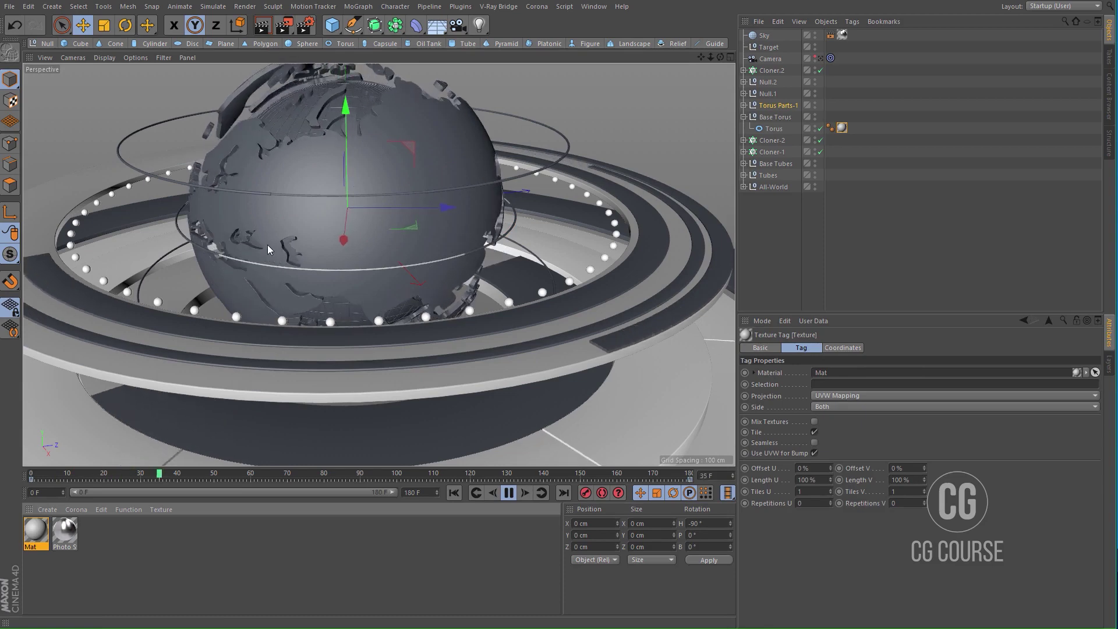
left_click(509, 498)
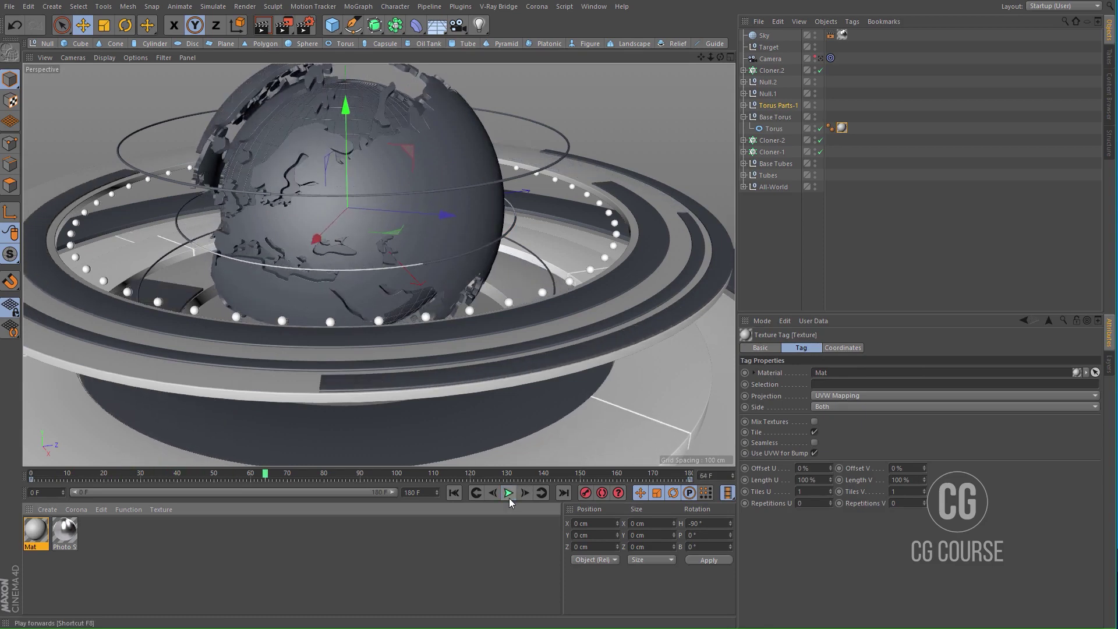
left_click(744, 117)
Step: Move Torus.1 from Null.1 into the Base Torus group and apply the Mat material to it
left_click(743, 93)
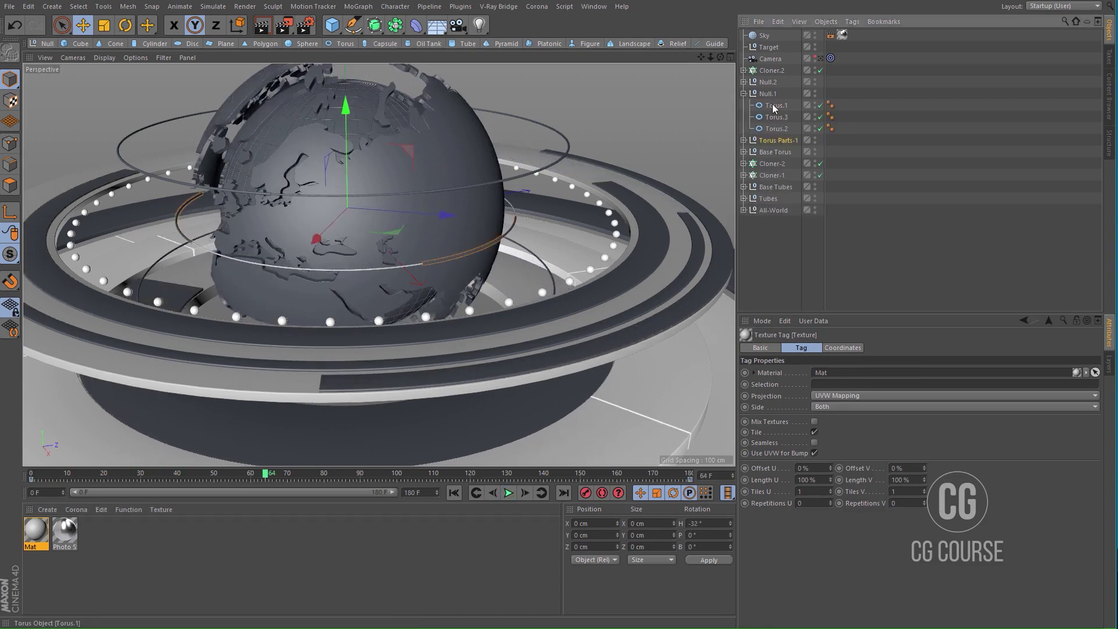
left_click(774, 106)
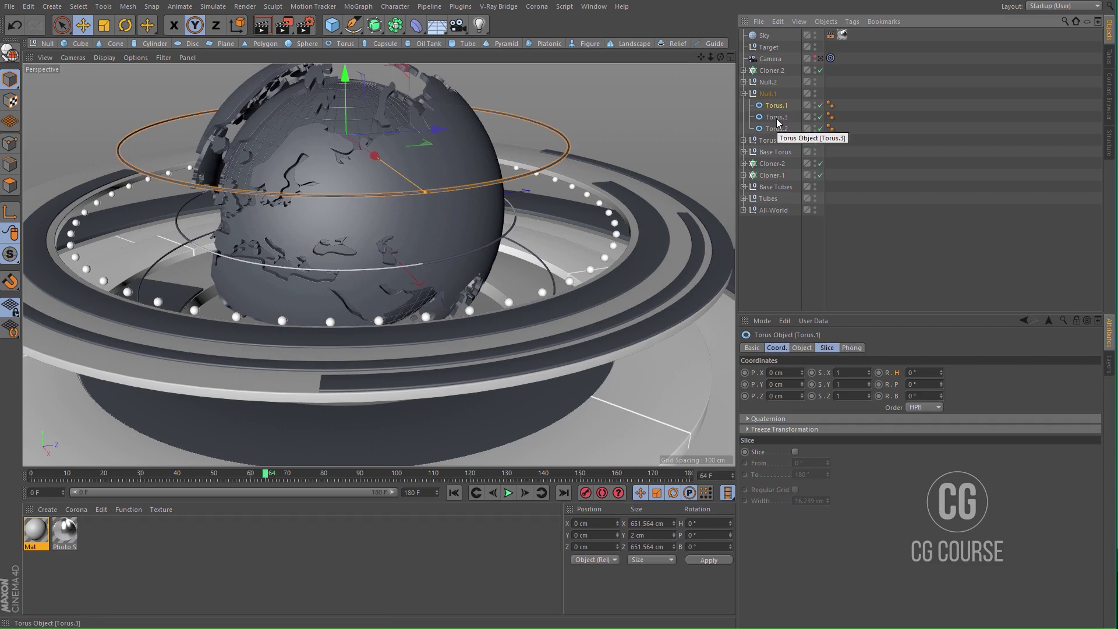
left_click_drag(776, 107, 841, 152)
left_click(744, 140)
left_click(759, 225)
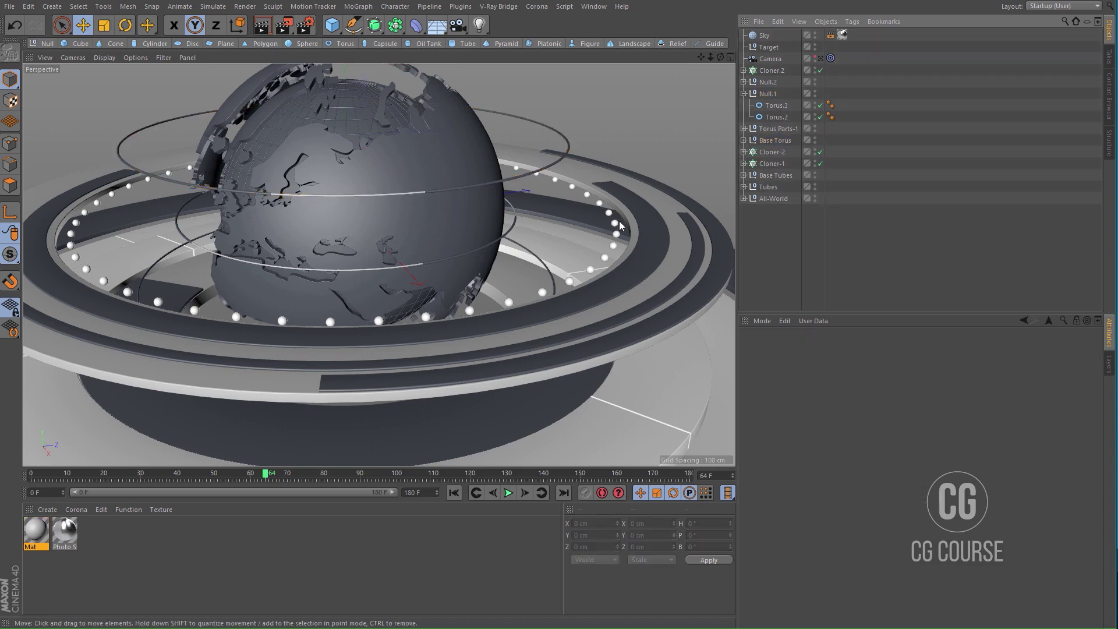
Step: Rename the Null.1 group of sliced torus pieces around the globe's upper part as Torus Parts-2
middle_click_drag(460, 210, 474, 212, "alt")
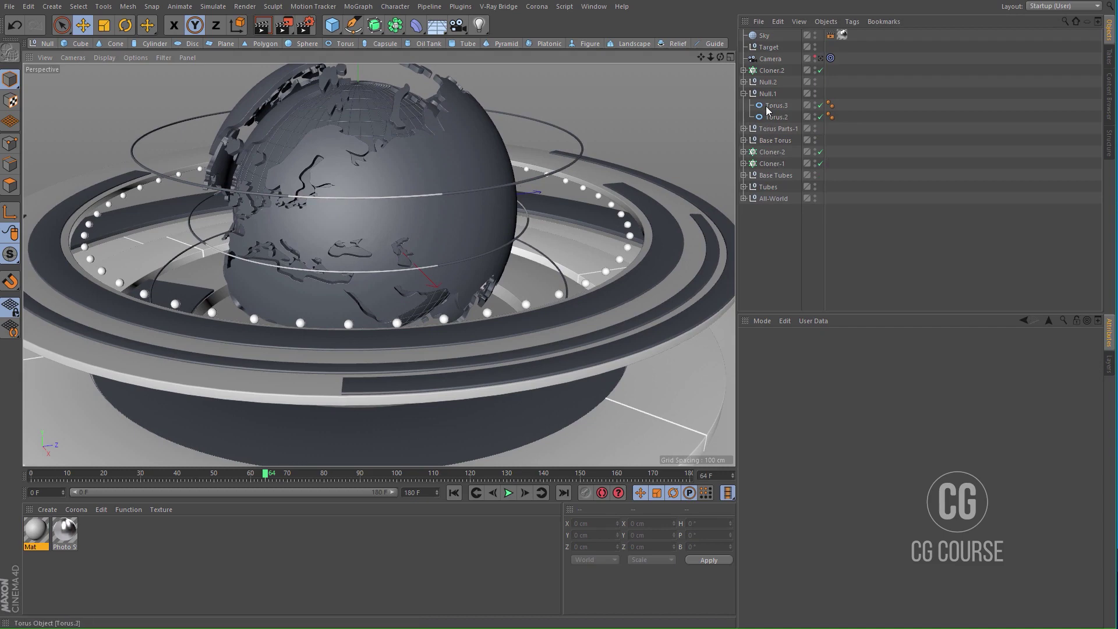
left_click(767, 94)
left_click(744, 93)
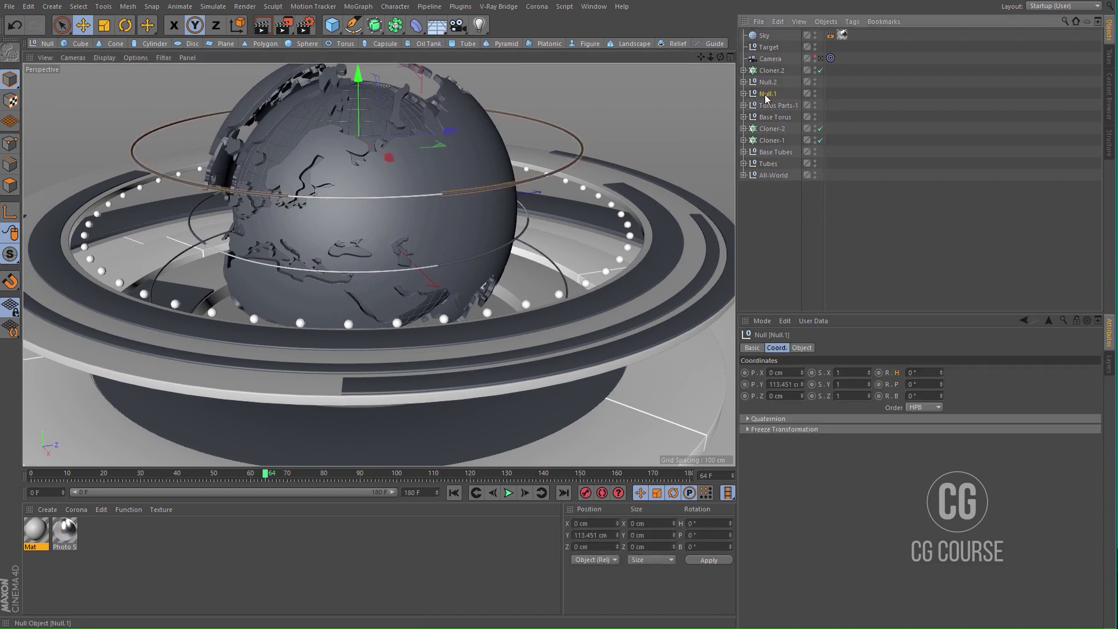
double_click(768, 93)
type("Torus Par")
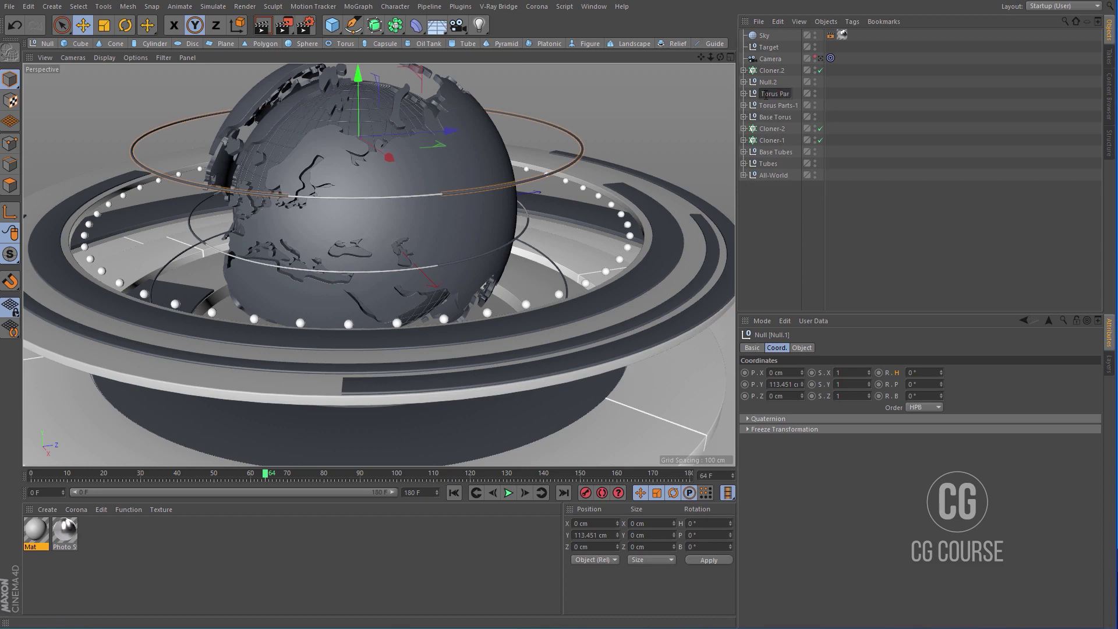
type("ts")
type("-2")
key("Return")
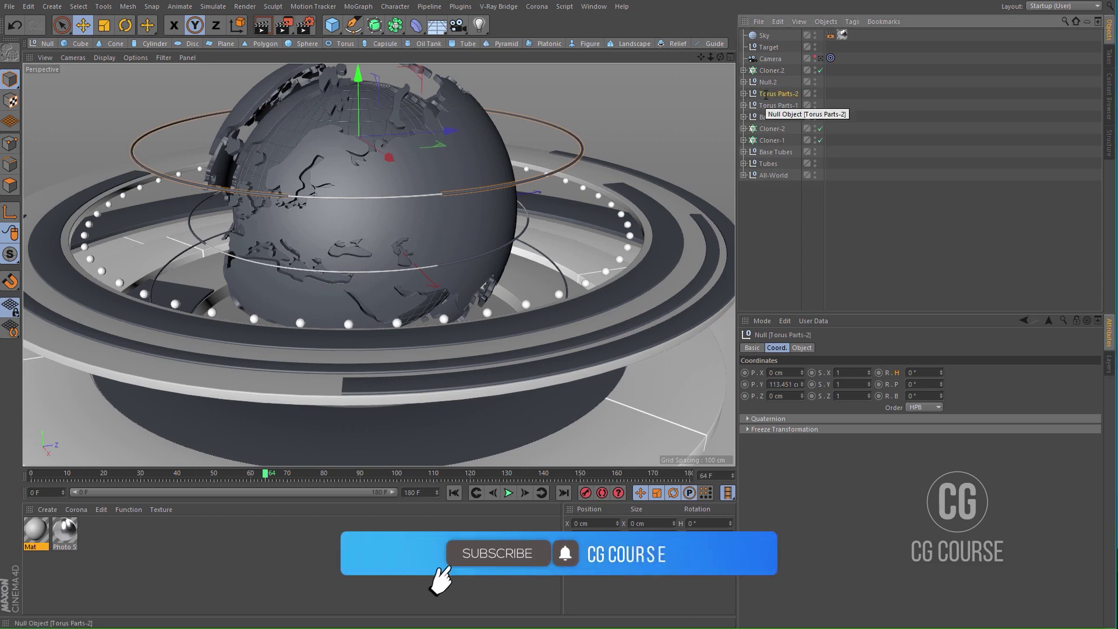
Step: Keyframe the Torus Parts-2 heading rotation from 0° at frame 0 to 135° at frame 180 and play back the animation
key("shift+f")
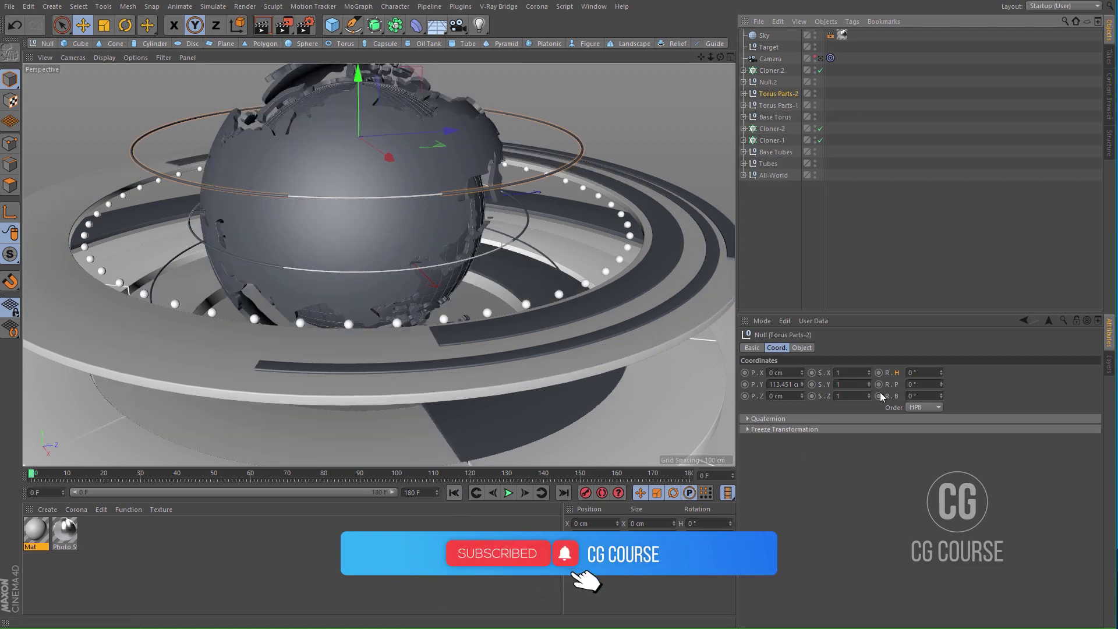
left_click(878, 373, "ctrl")
left_click(563, 493)
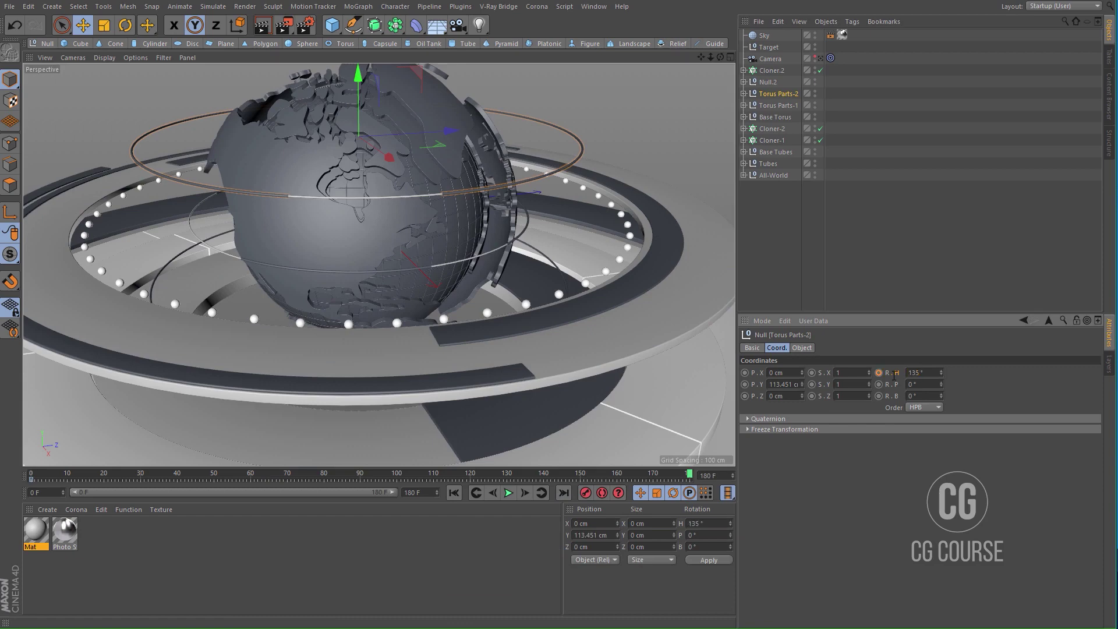
left_click(879, 373, "ctrl")
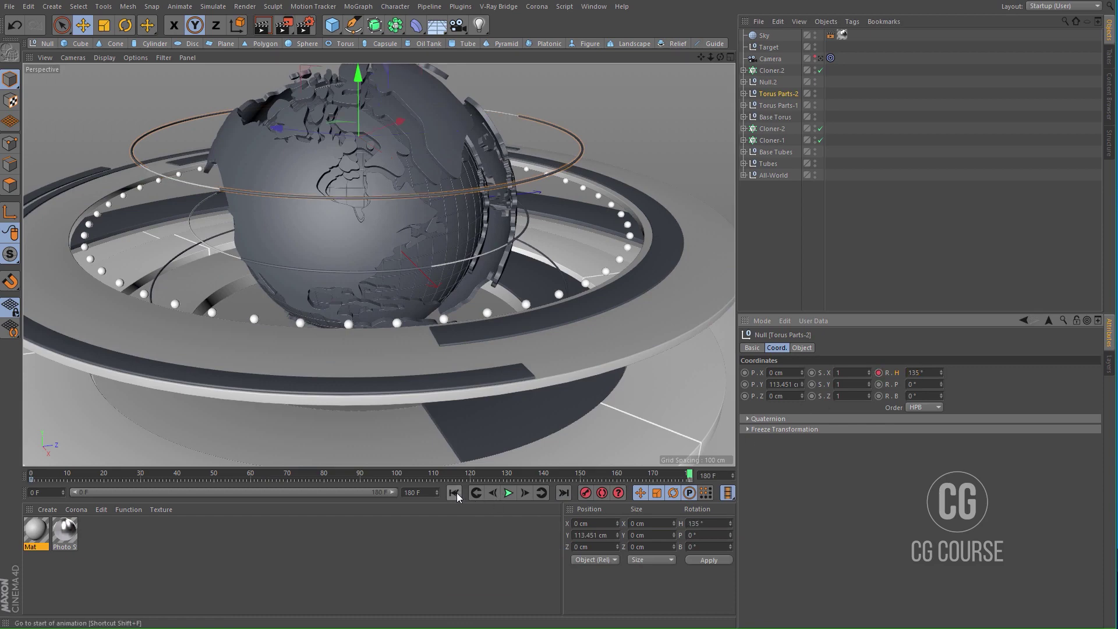
left_click(454, 493)
left_click(508, 493)
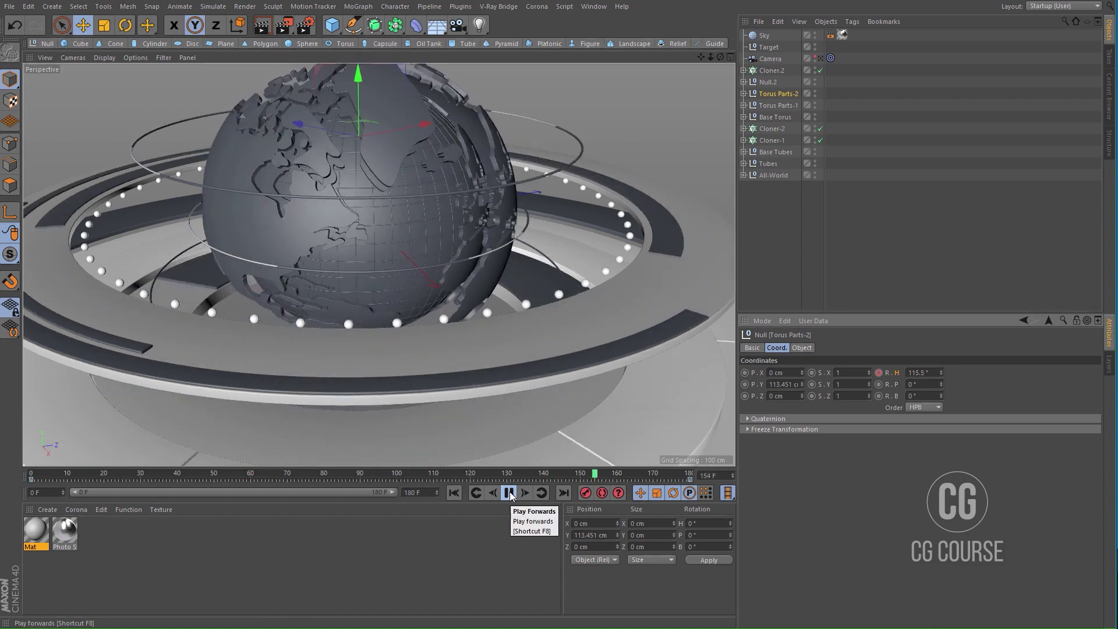
left_click(509, 493)
Step: Move Torus.1 from Null.2 into the Base Torus group and copy the Mat material onto it
left_click(163, 264)
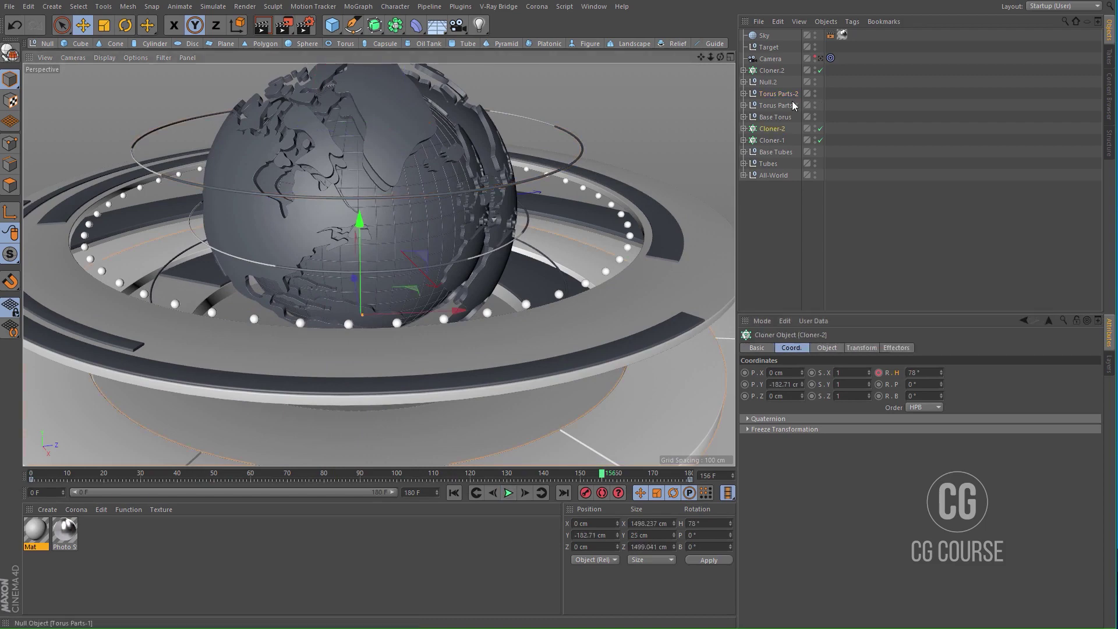
left_click(181, 256)
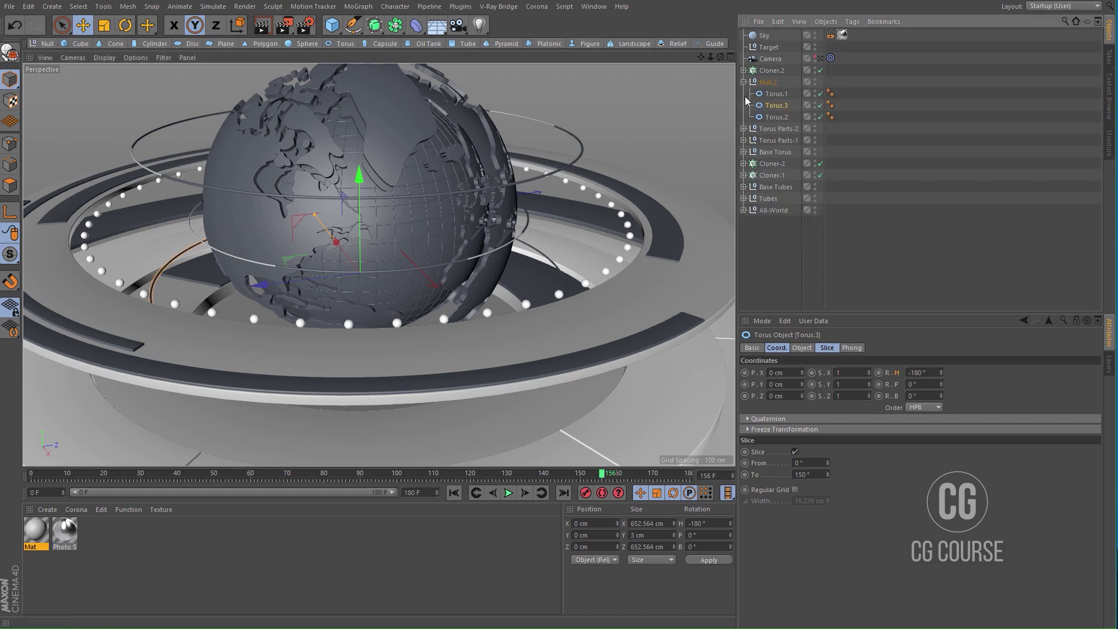
left_click(776, 94)
left_click_drag(777, 98, 777, 153)
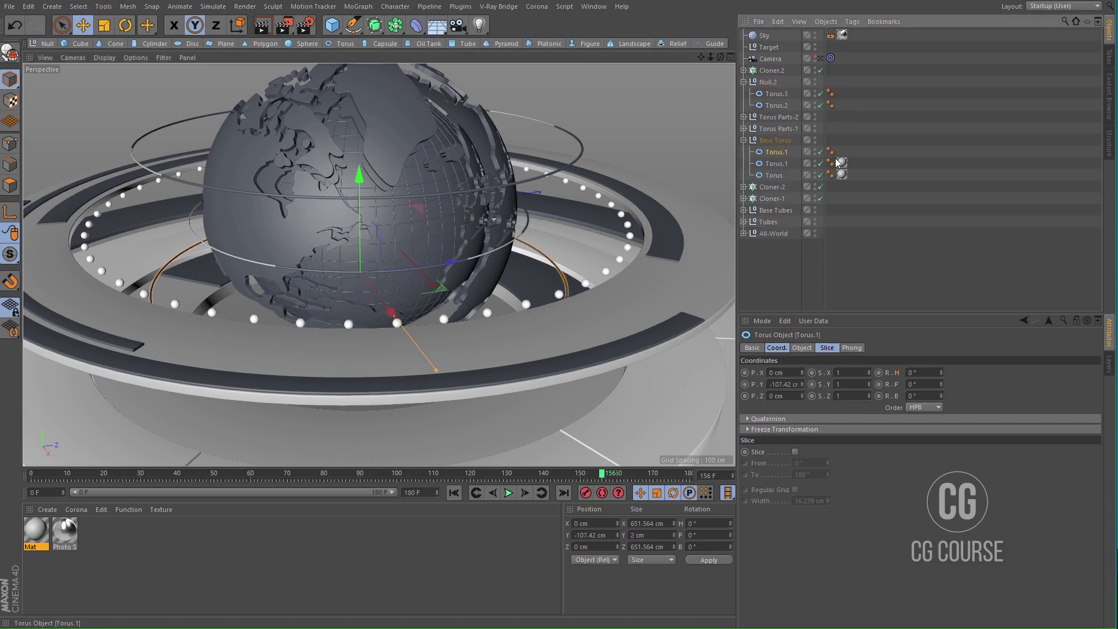
left_click_drag(842, 164, 842, 152, "ctrl")
Step: Rename the Null.2 group holding the lower sliced torus pieces as Torus Parts-3
left_click(768, 82)
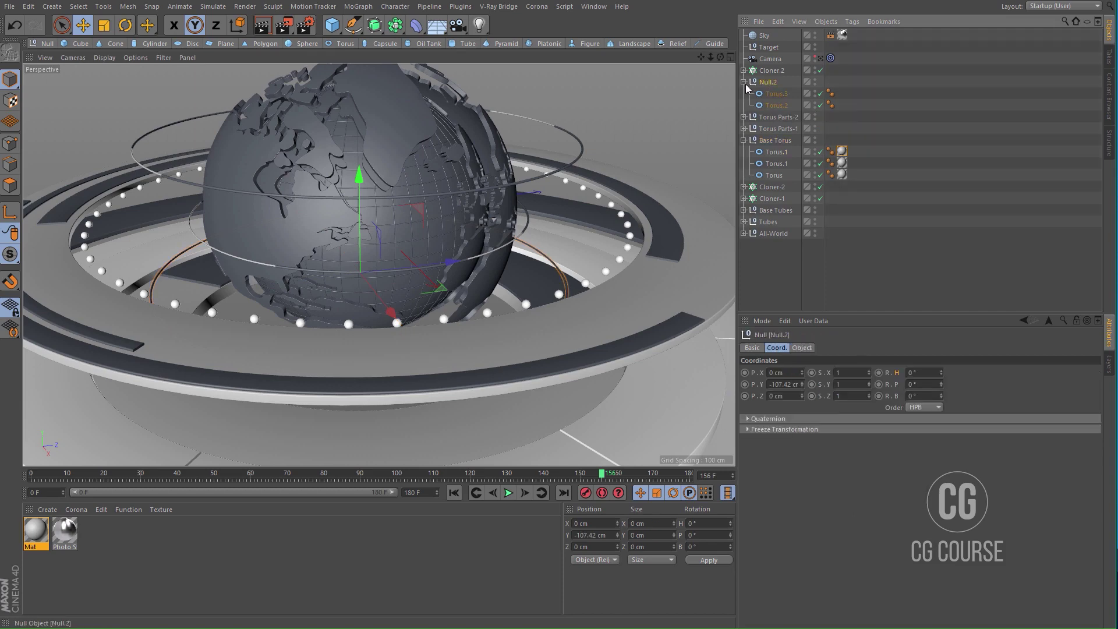
left_click(743, 82)
double_click(765, 82)
type("Torus Pa")
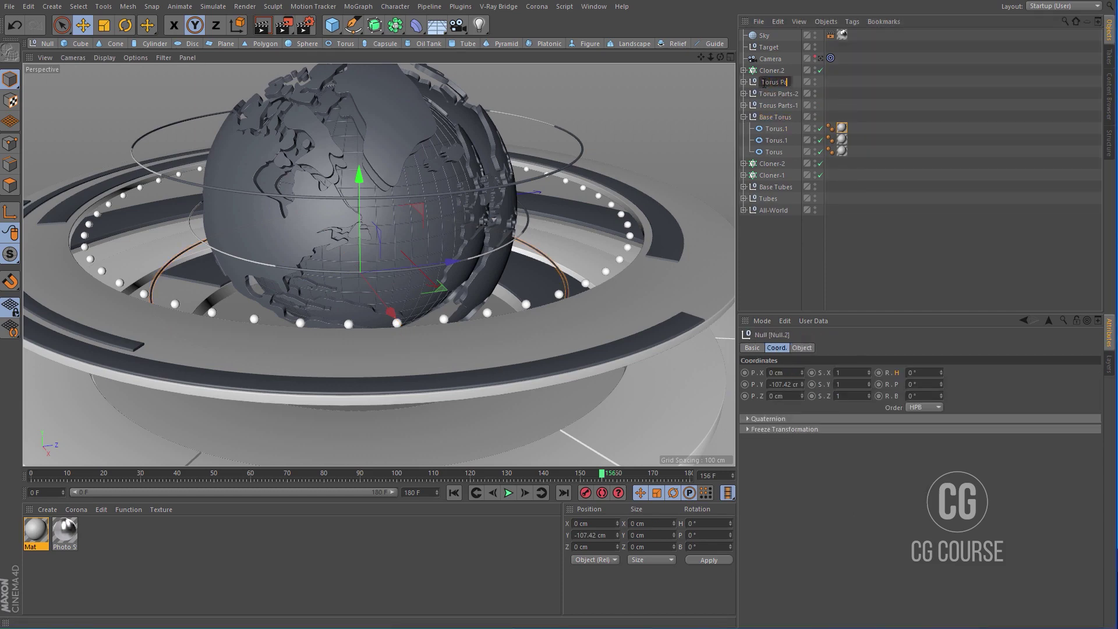
type("rts-3")
key("Return")
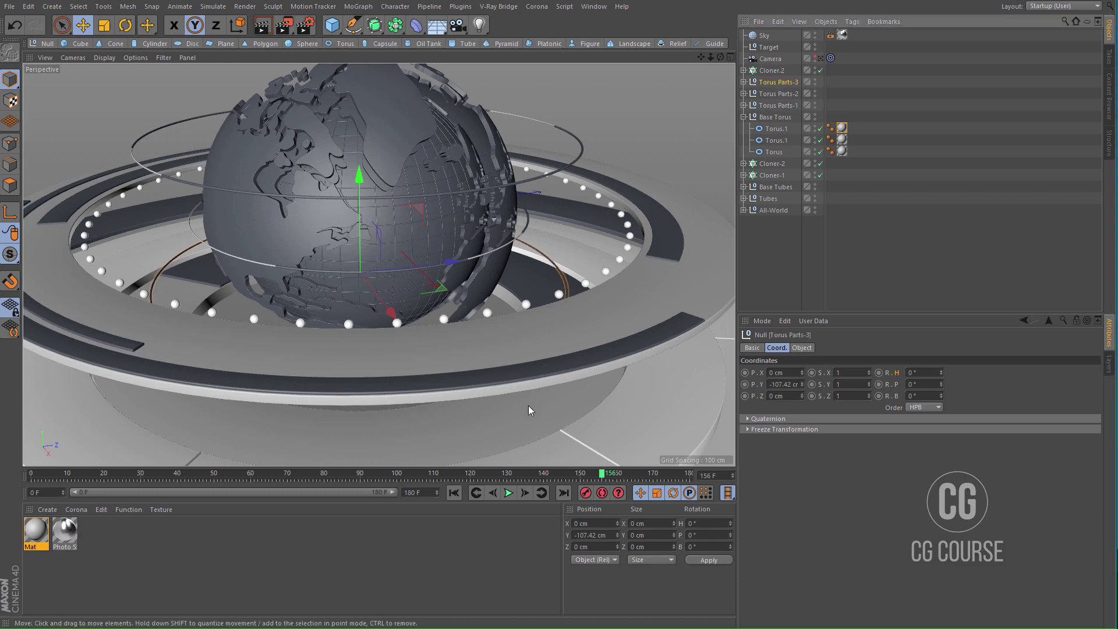
Step: Keyframe the Torus Parts-3 heading rotation from 0° at frame 0 to -90° at frame 180 and play back the animation
key("shift+f")
left_click(878, 373)
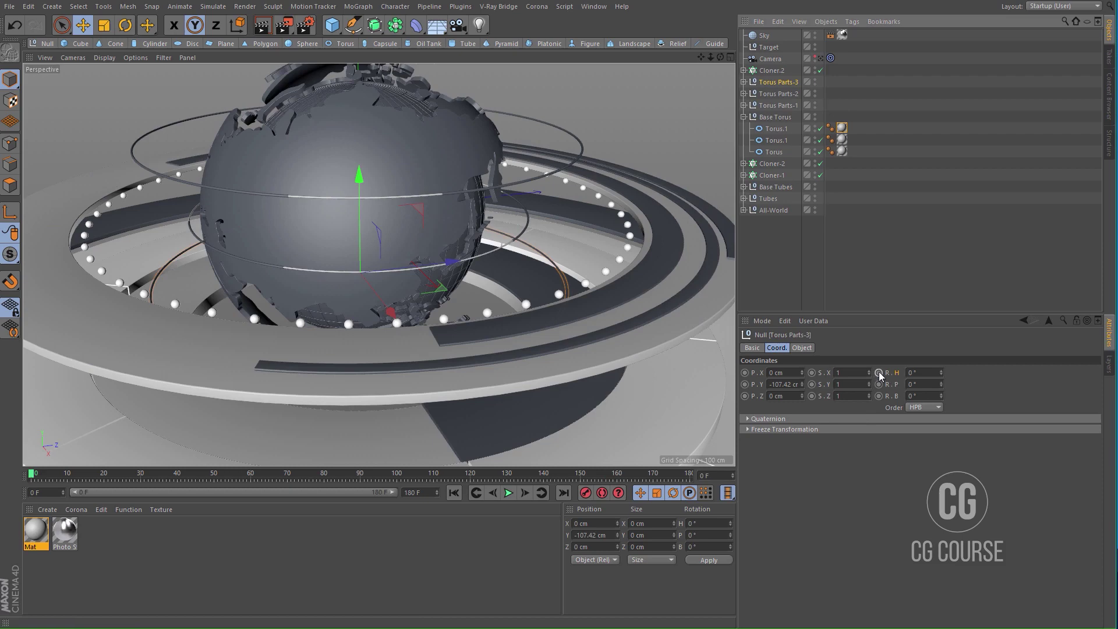
left_click(564, 492)
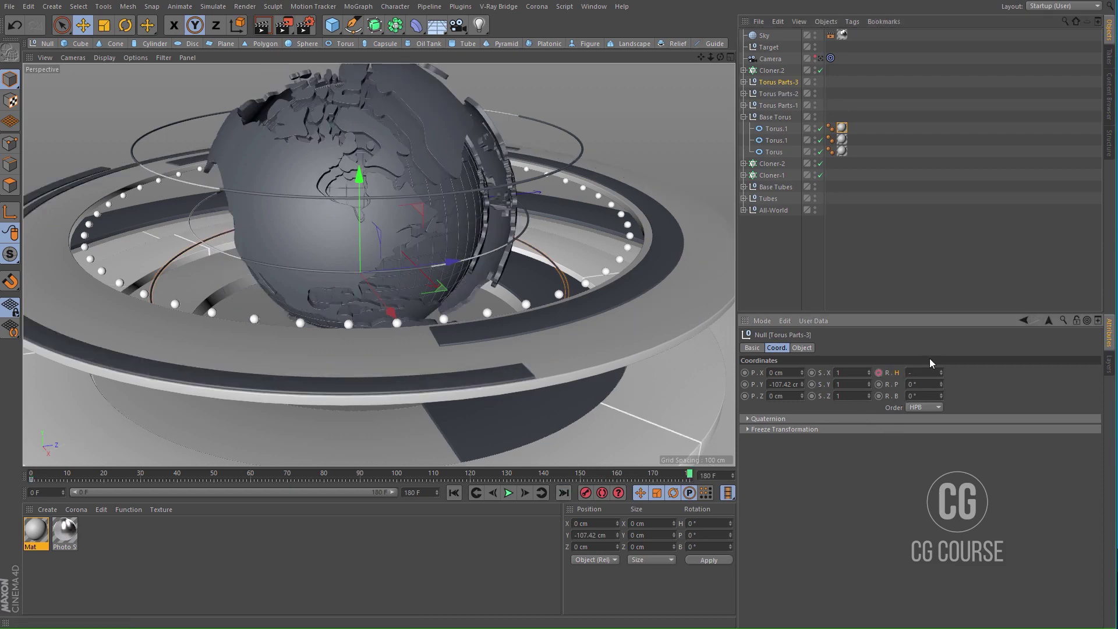
key("Return")
left_click(878, 373)
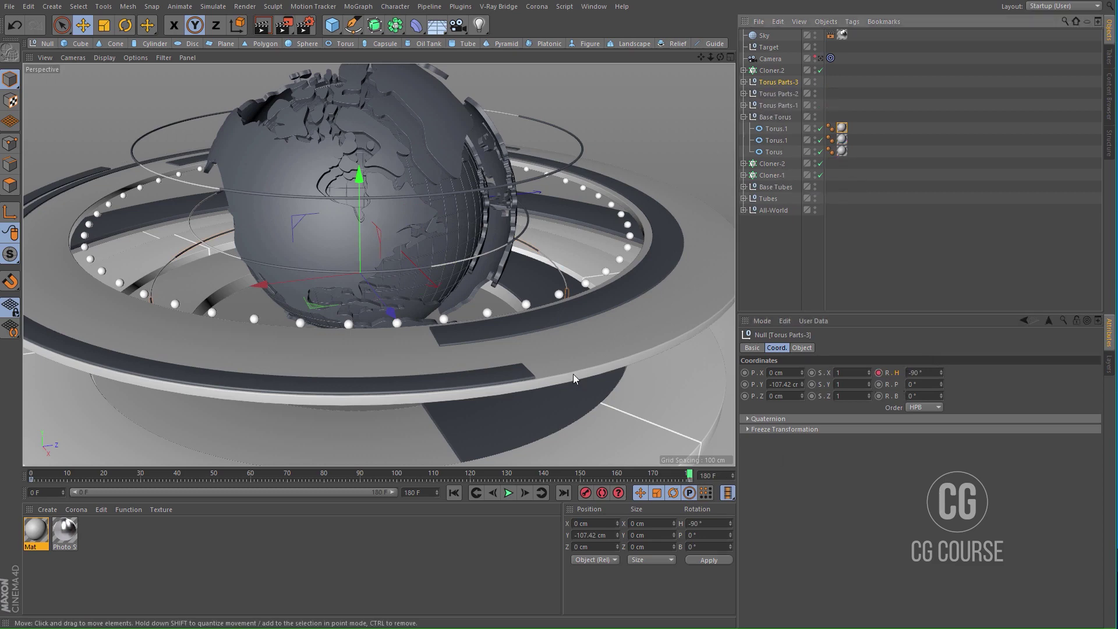
left_click(508, 492)
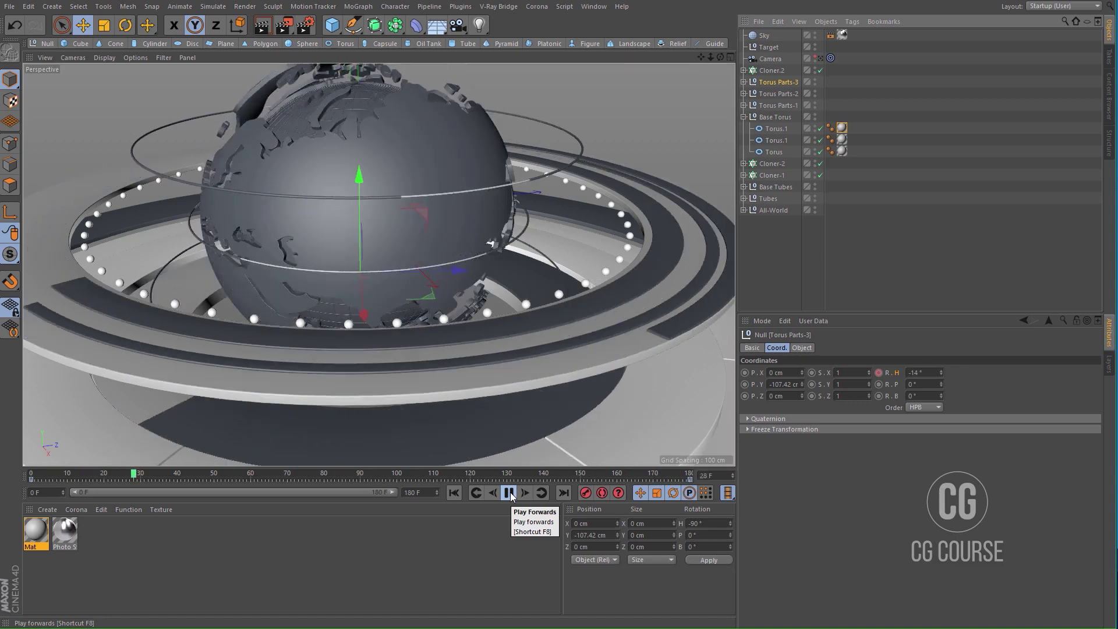
left_click(509, 494)
Step: Inspect the lower ring up close by temporarily disabling and re-enabling the first Torus.1 in the Base Torus group
left_click(744, 82)
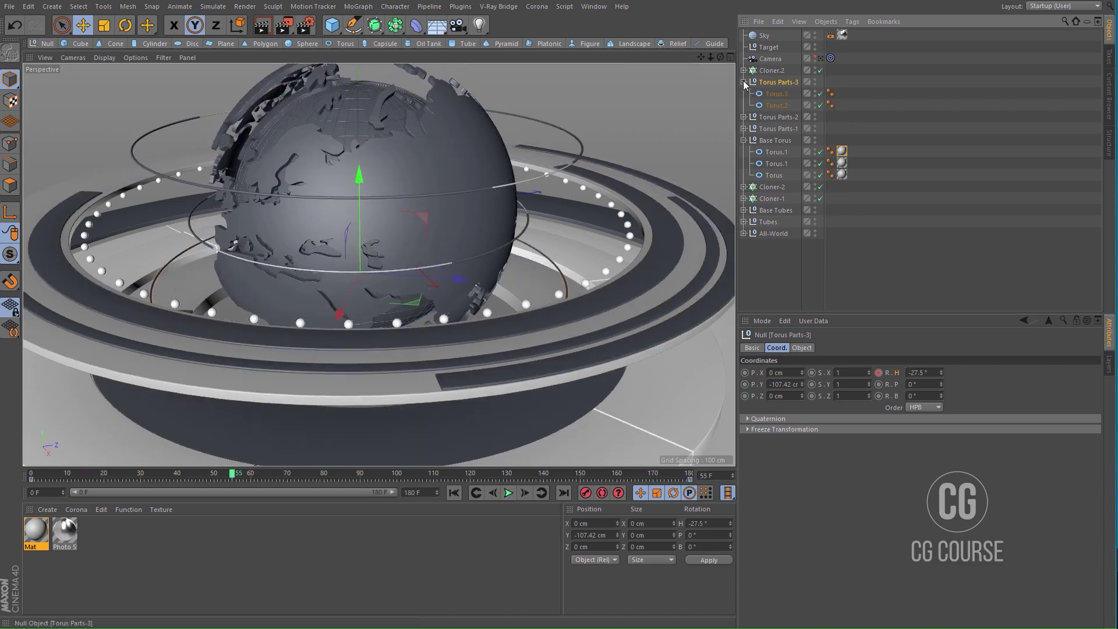
left_click(768, 153)
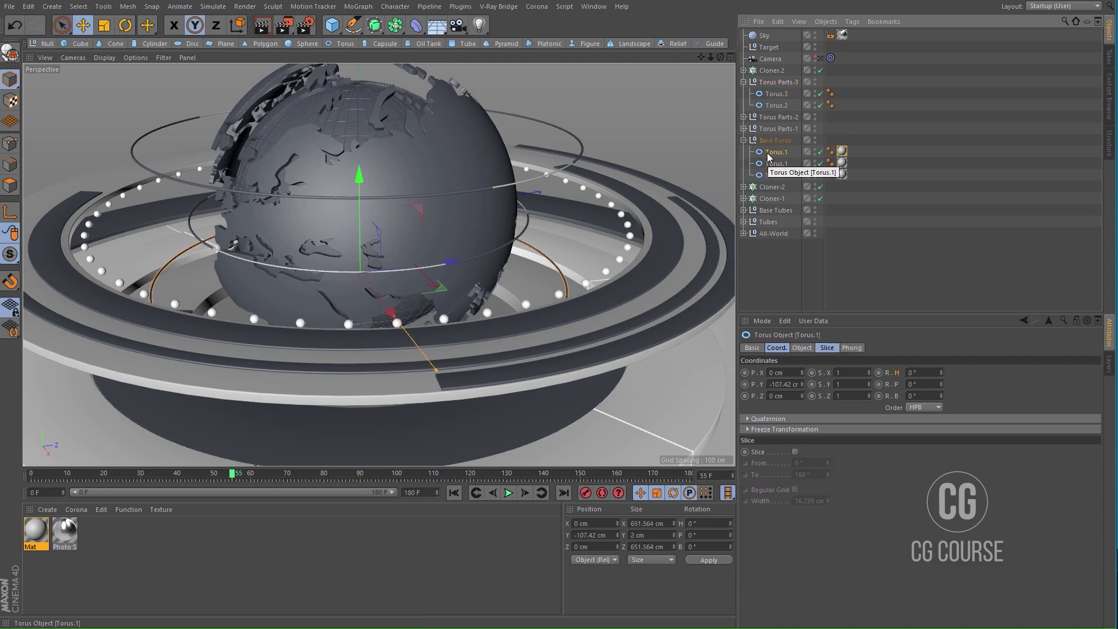
left_click(764, 260)
left_click_drag(569, 299, 554, 326, "alt")
right_click_drag(595, 257, 616, 235, "alt")
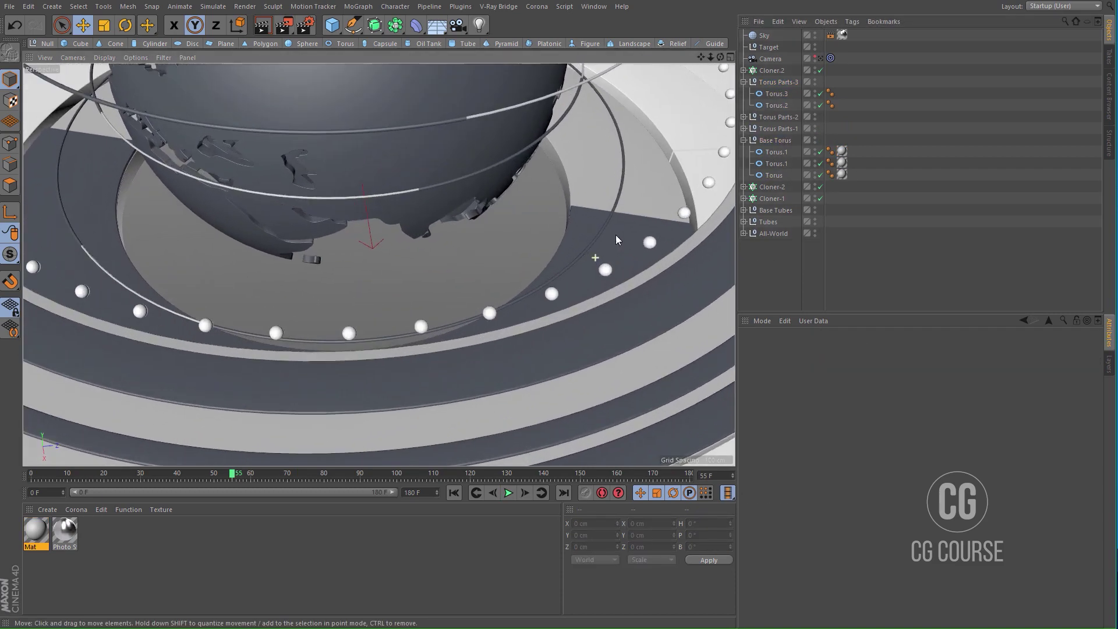
left_click(820, 153)
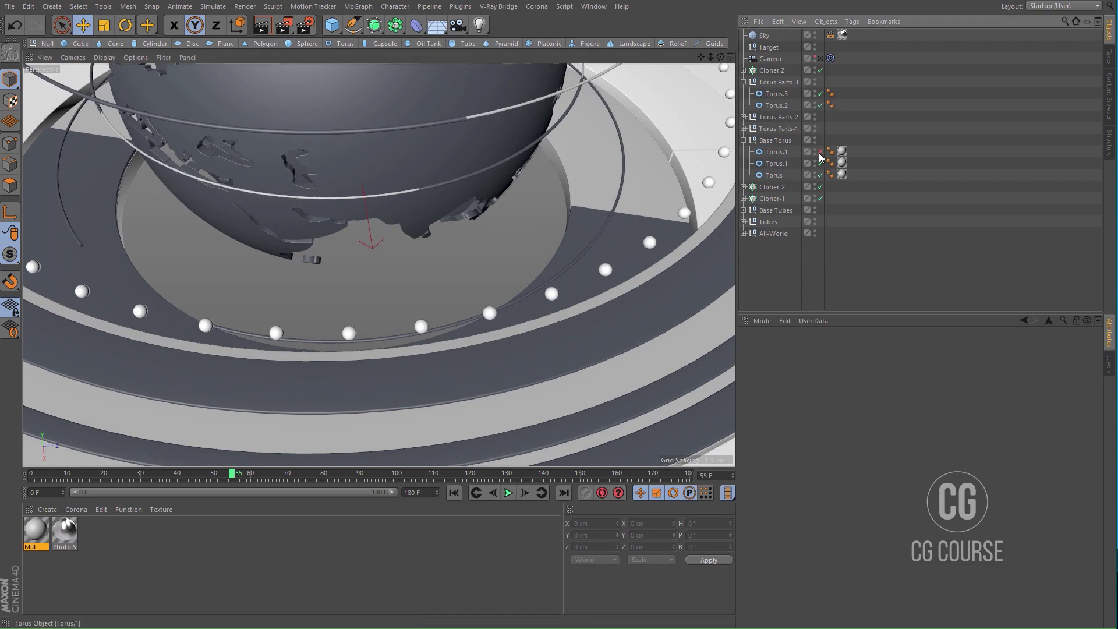
left_click(820, 153)
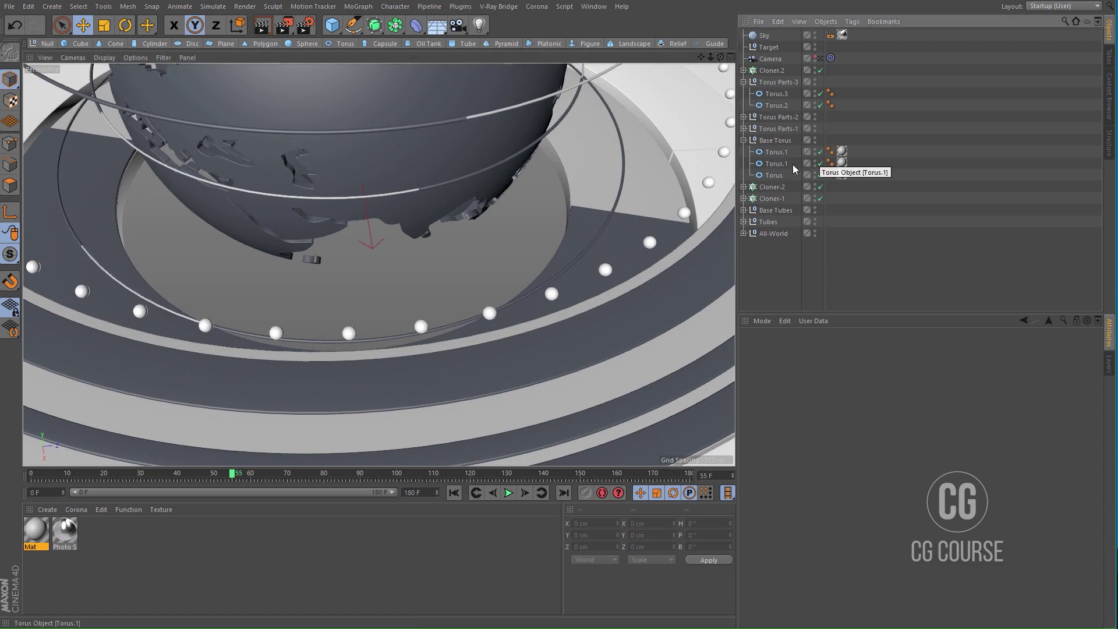
Step: Play back the animation with the whole globe and its rings in view to check their rotation
left_click_drag(602, 199, 481, 326, "alt")
left_click(508, 493)
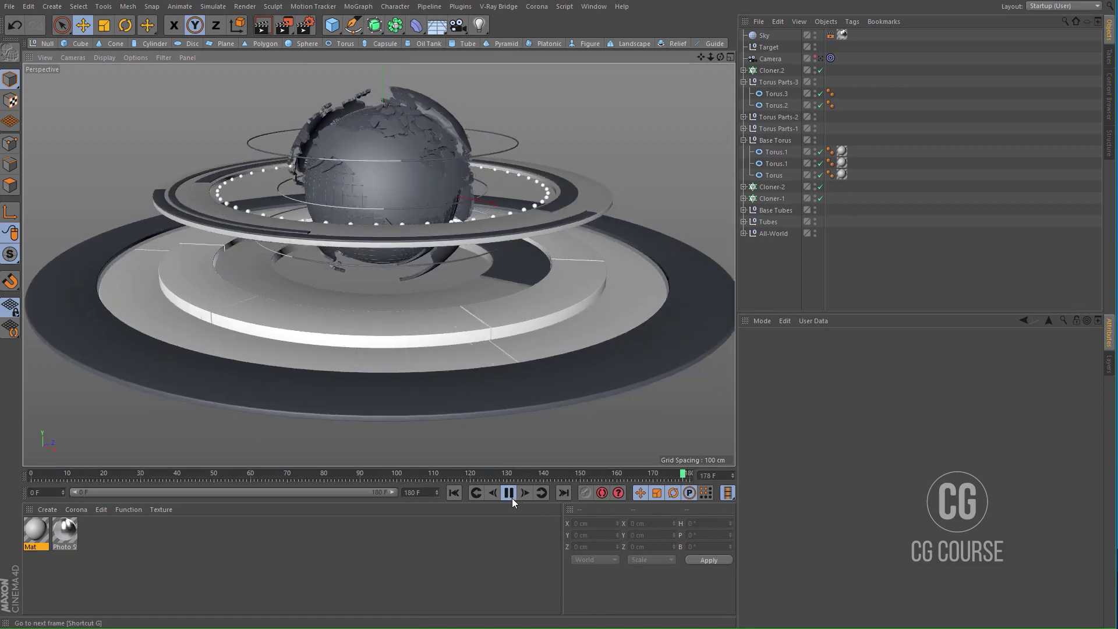
left_click(509, 496)
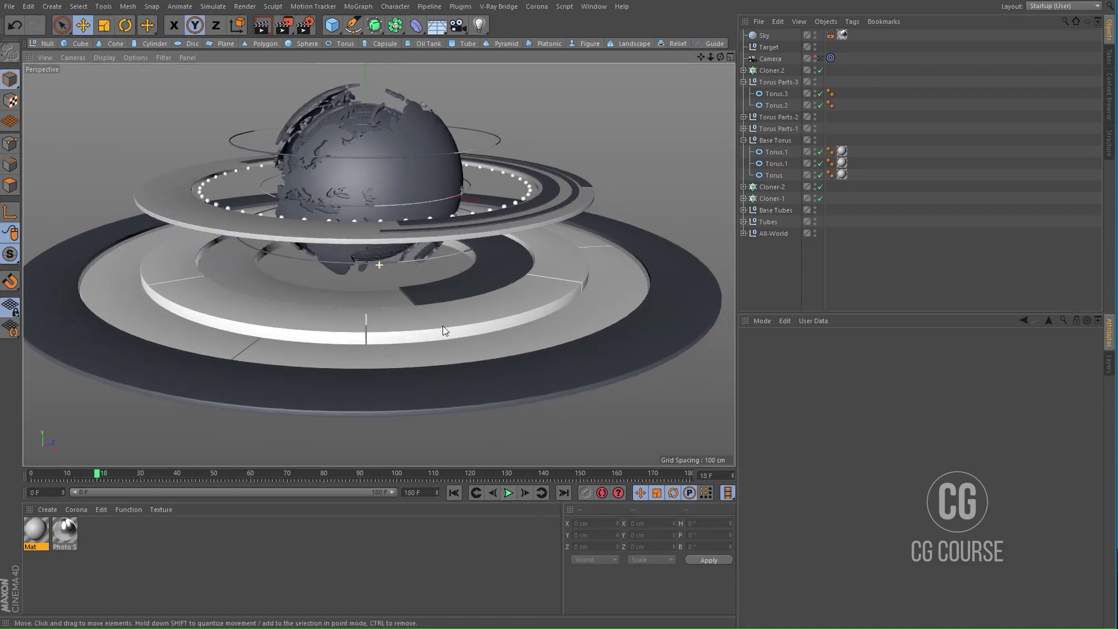
left_click(508, 493)
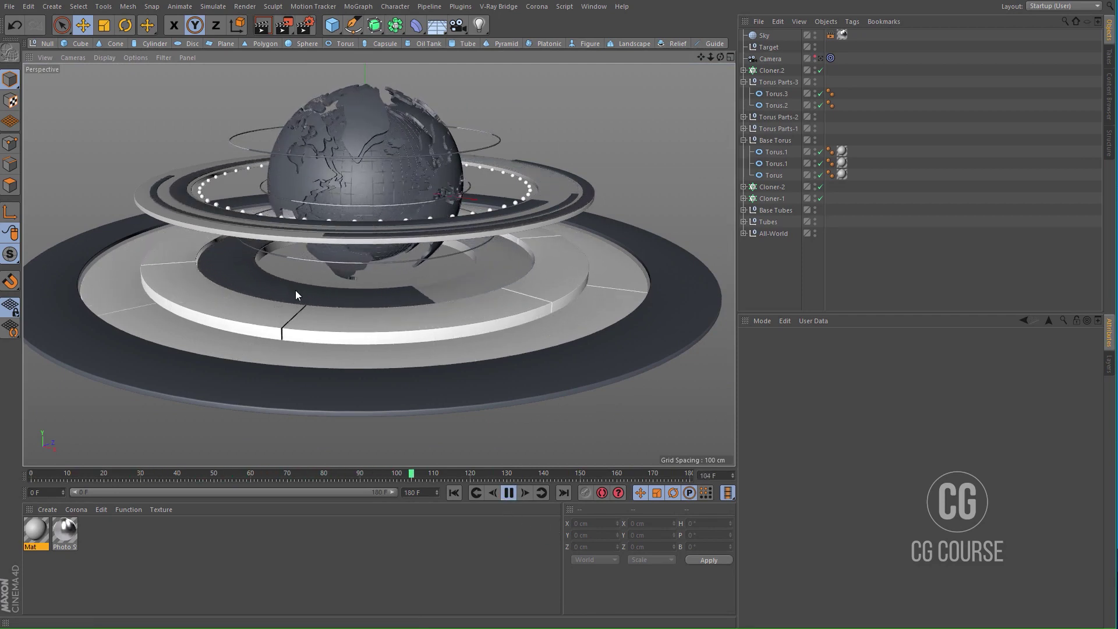
left_click(507, 494)
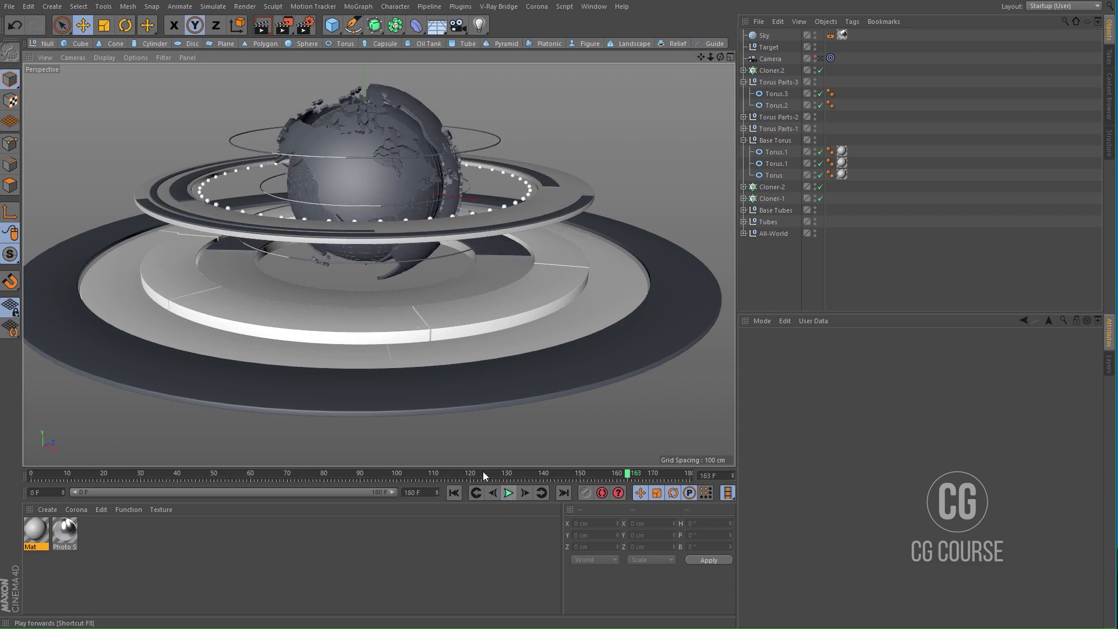
Step: Collapse the Torus Parts-3 and Base Torus groups and rename Cloner.2 as Small Spheres
left_click(743, 82)
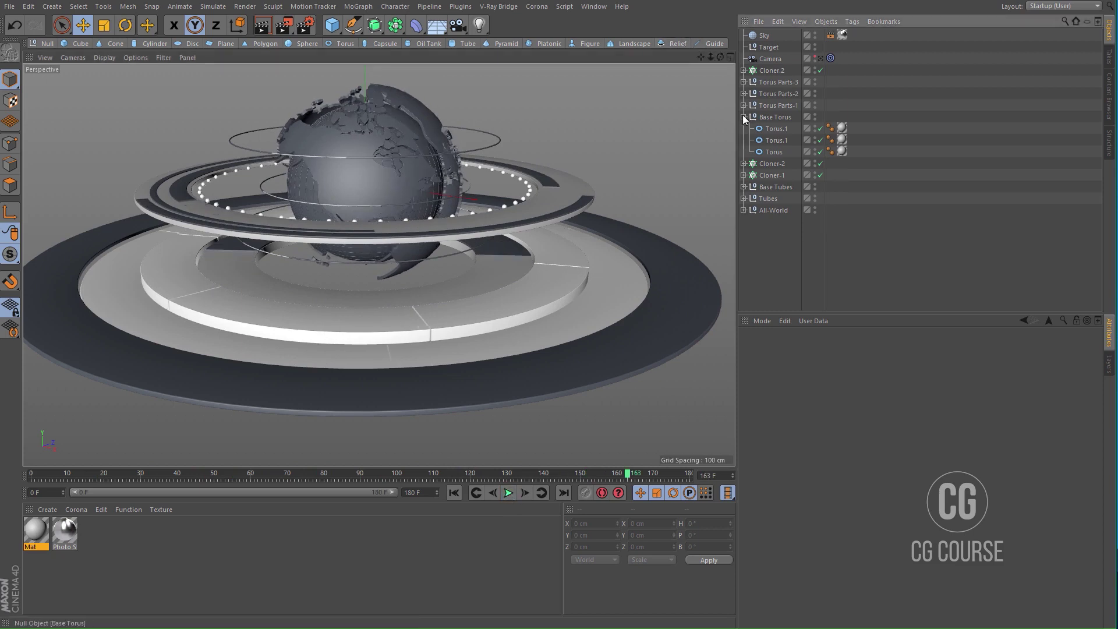
left_click(743, 117)
double_click(777, 71)
type("Small")
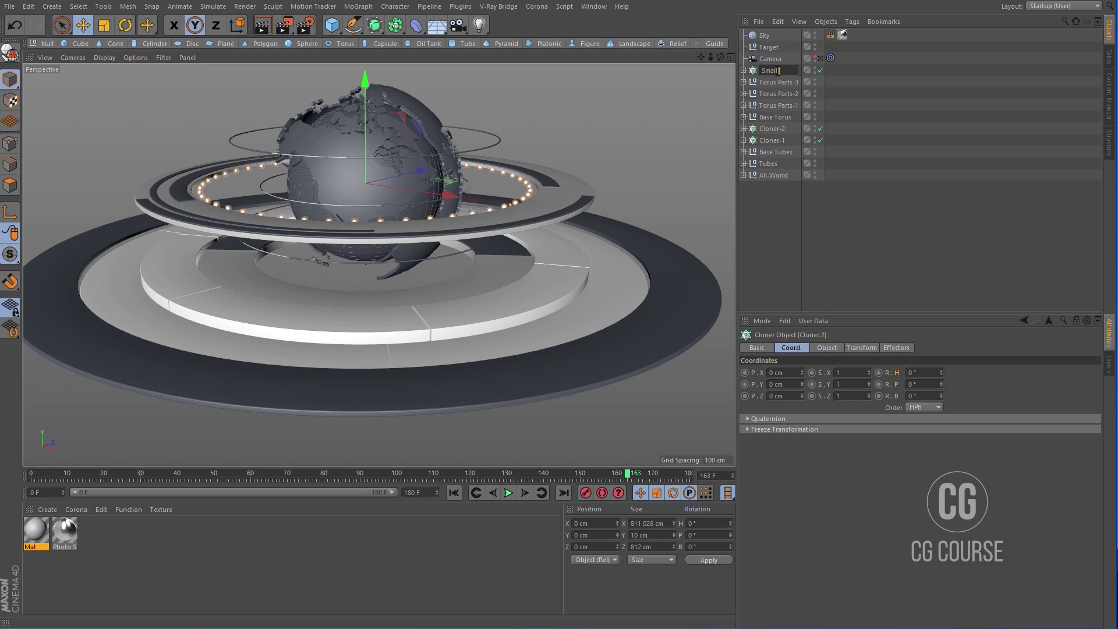
type(" Spheres")
key("Return")
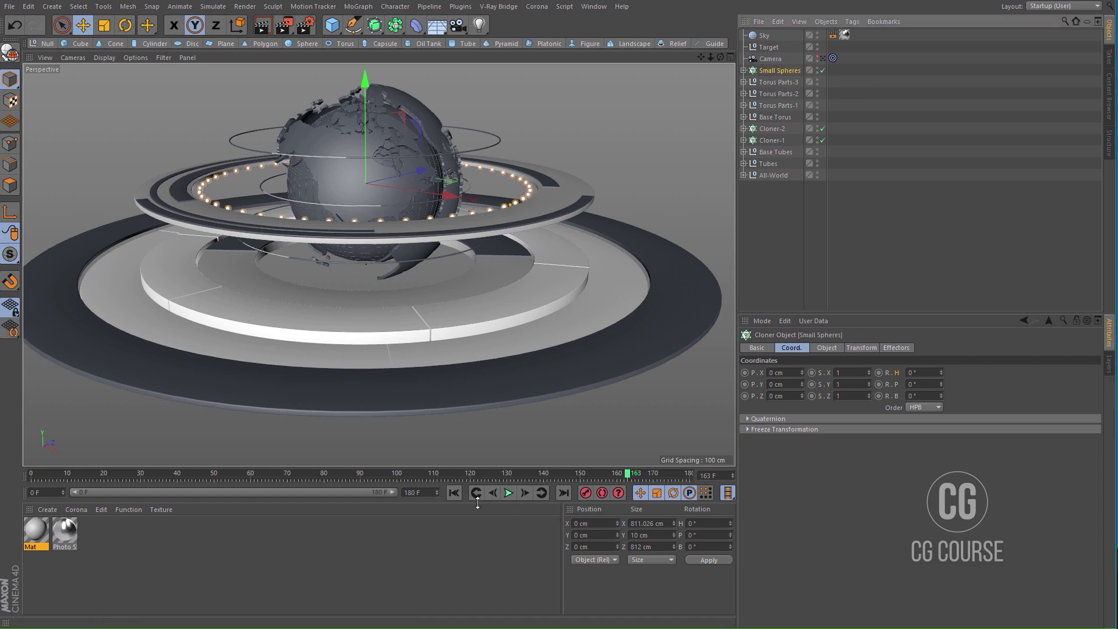
Step: Keyframe the Small Spheres heading rotation from 0° at frame 0 to -180° at frame 180 and play back the animation
left_click(451, 493)
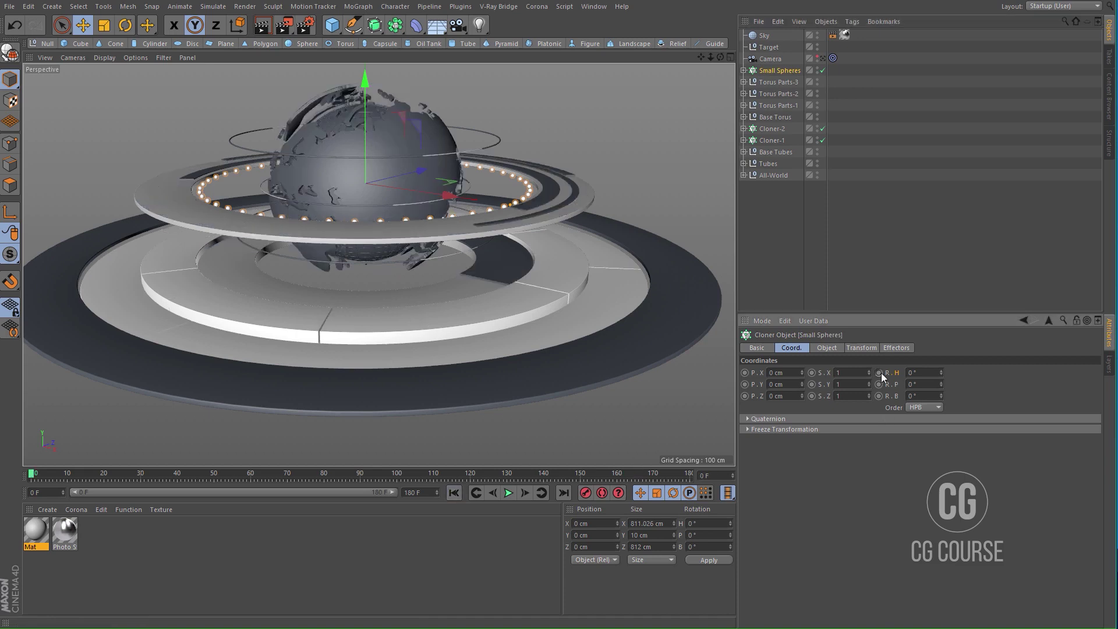
left_click(565, 493)
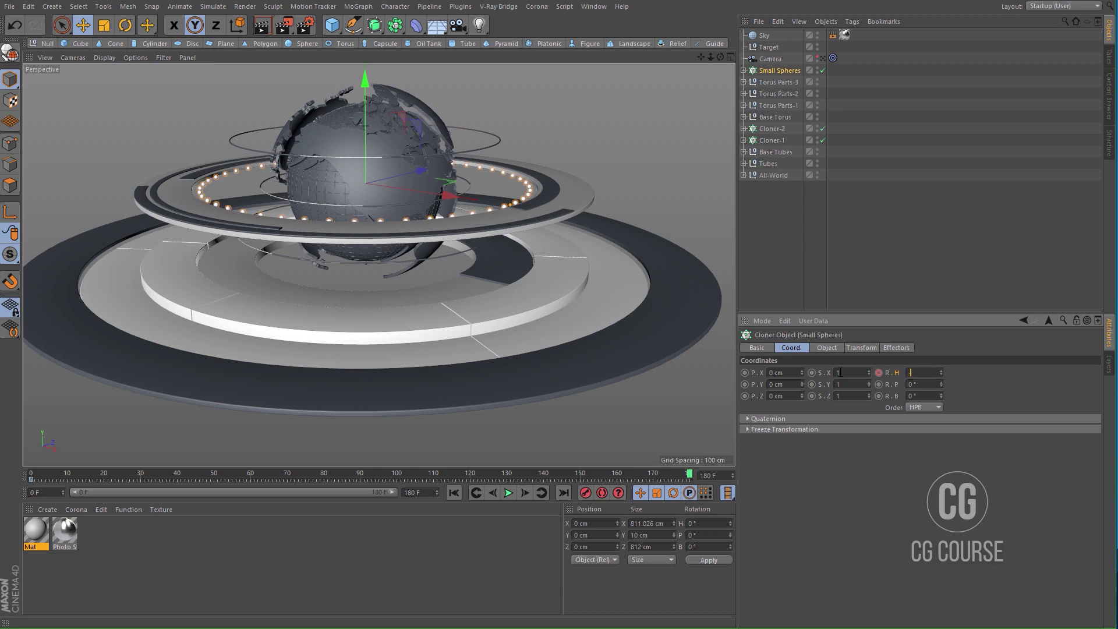
key("Return")
left_click(878, 373)
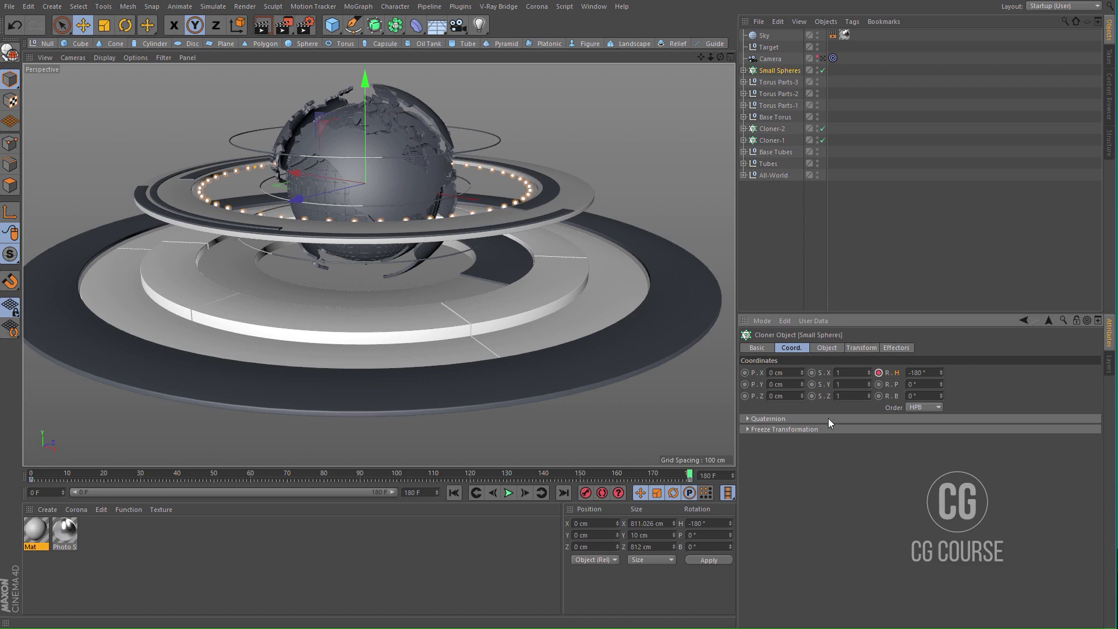
left_click(507, 493)
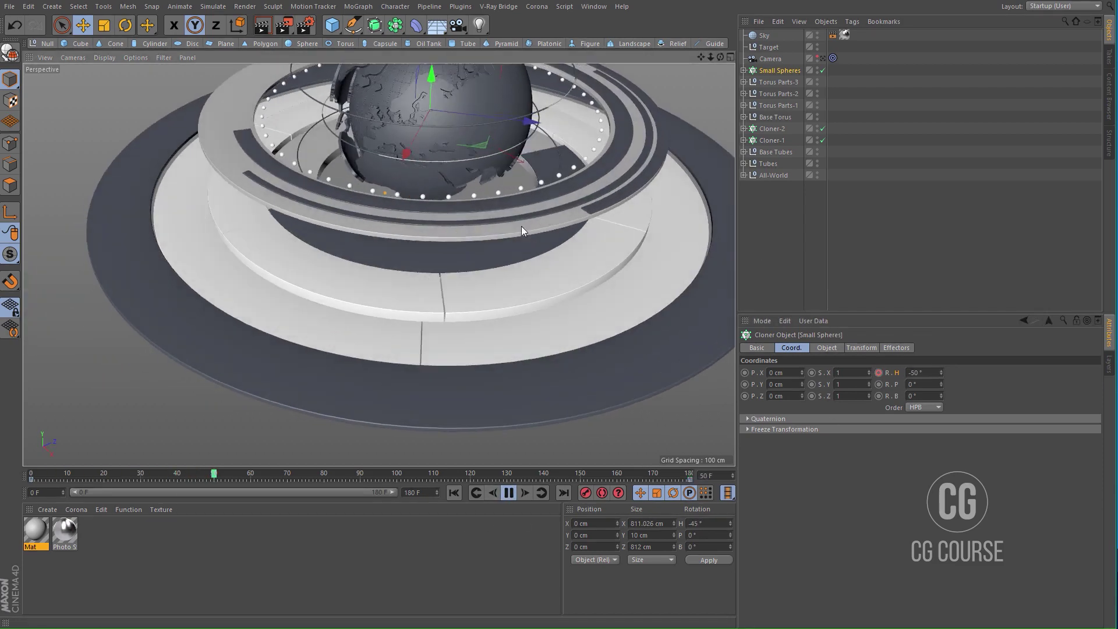
left_click(763, 257)
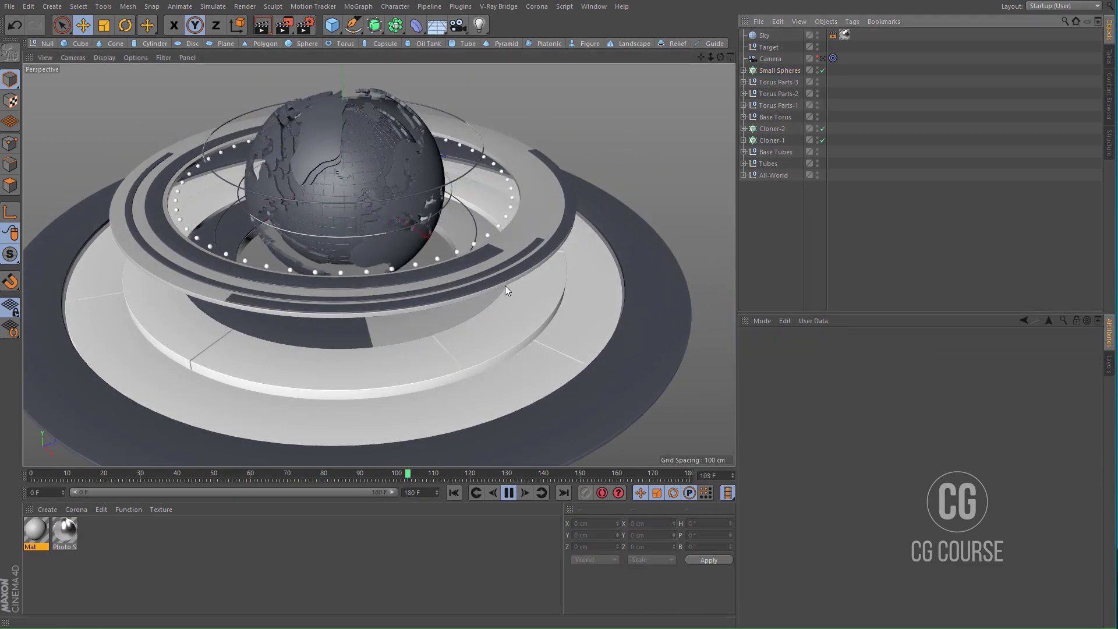
Step: Play back the animation from an orbited overview of the globe and again through the existing target camera
middle_click_drag(356, 269, 432, 260, "alt")
left_click_drag(432, 260, 384, 239, "alt")
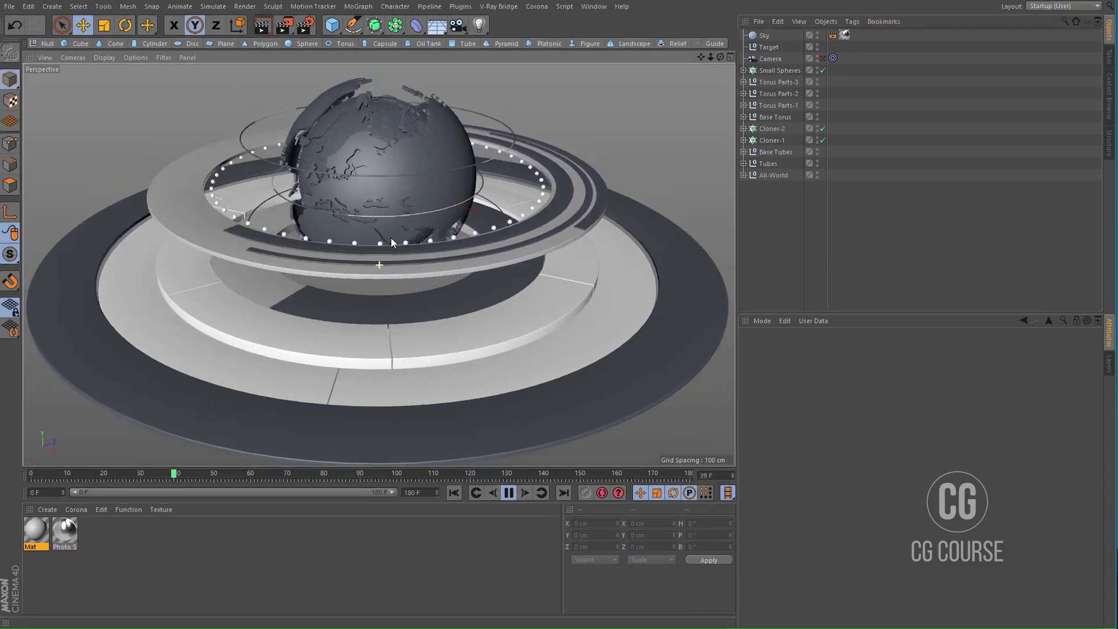
left_click(508, 494)
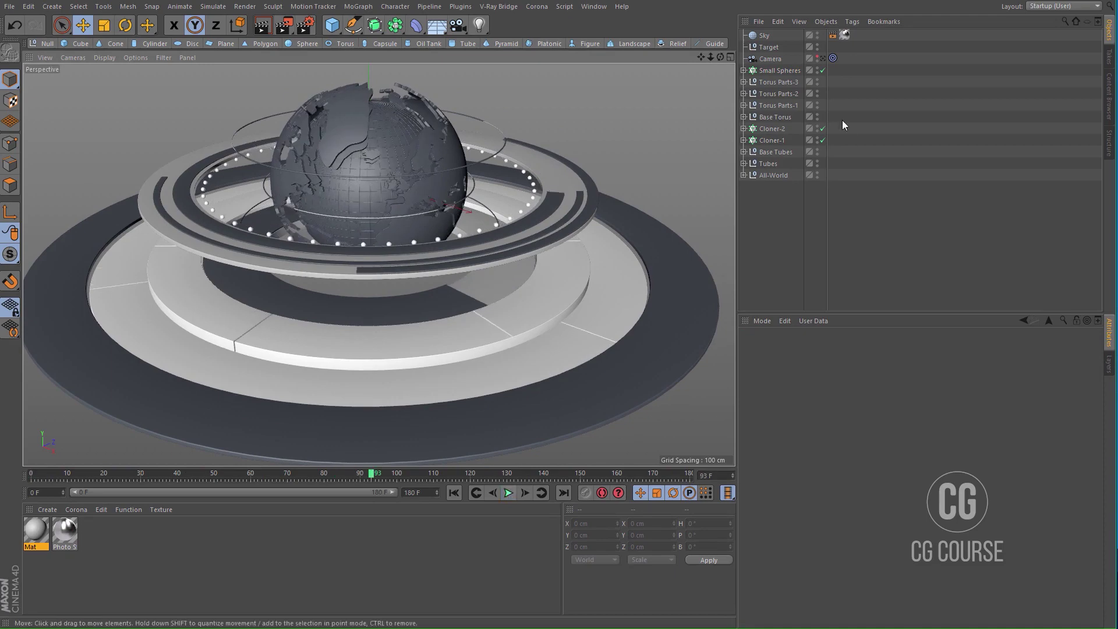
left_click(823, 58)
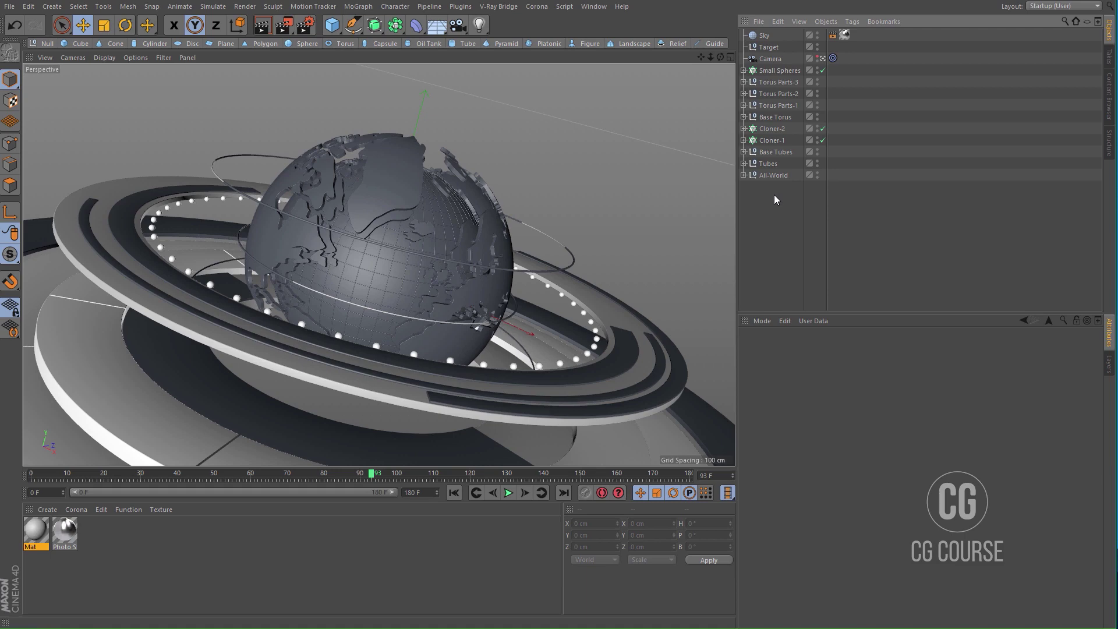
left_click(508, 493)
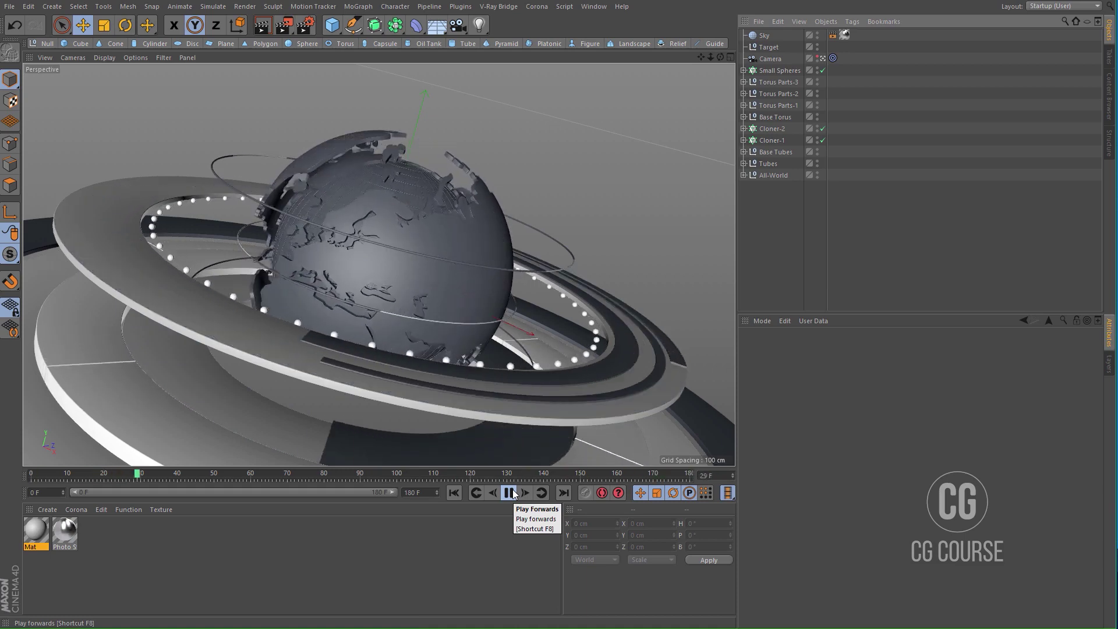
left_click(509, 493)
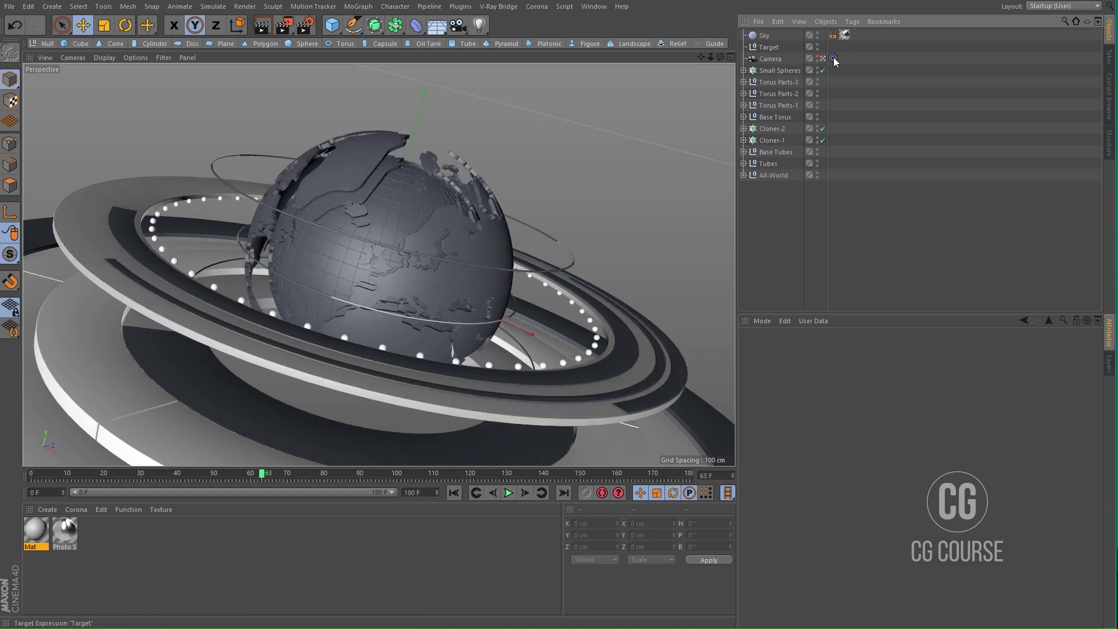
Step: Create a new camera, reset all its coordinates to default, and pull it straight back to about Z -1714.6 cm
left_click(462, 30)
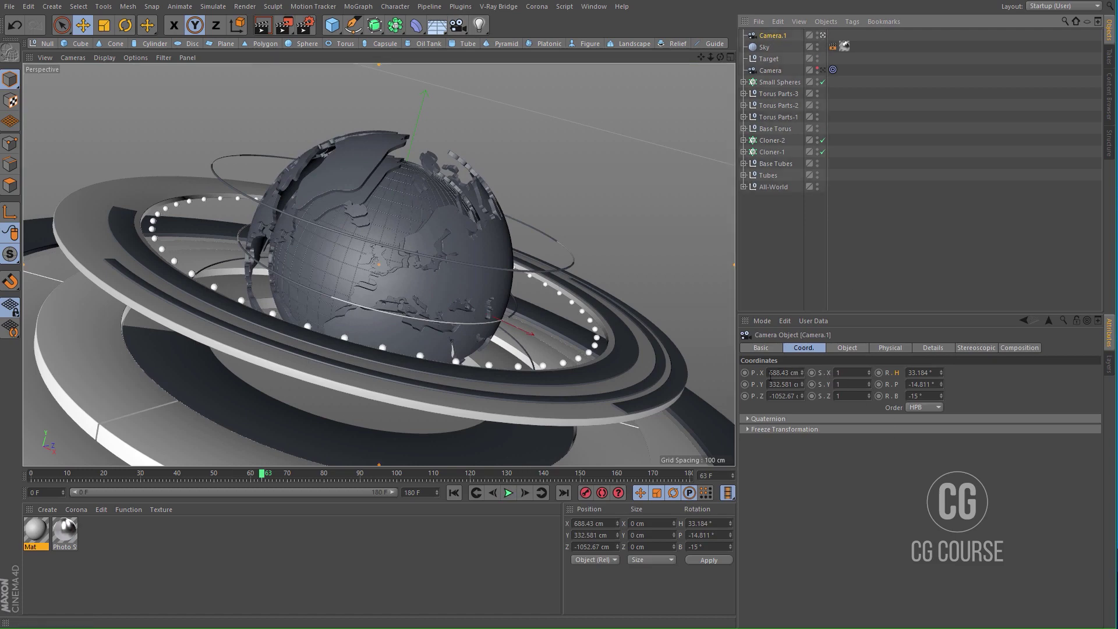
right_click(899, 379)
mouse_move(913, 385)
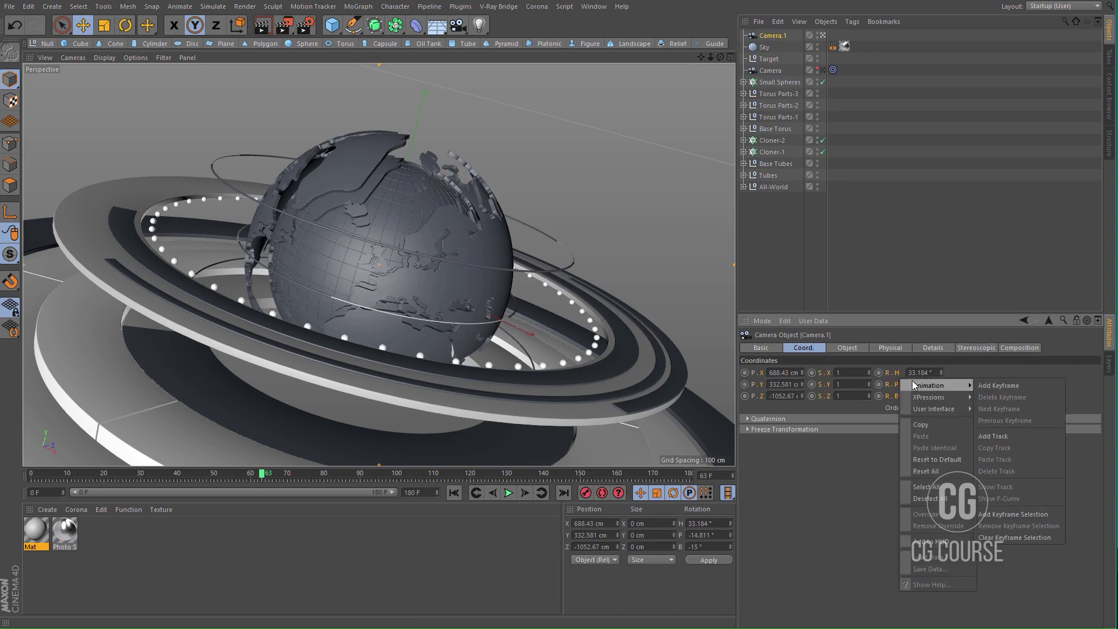
left_click(927, 468)
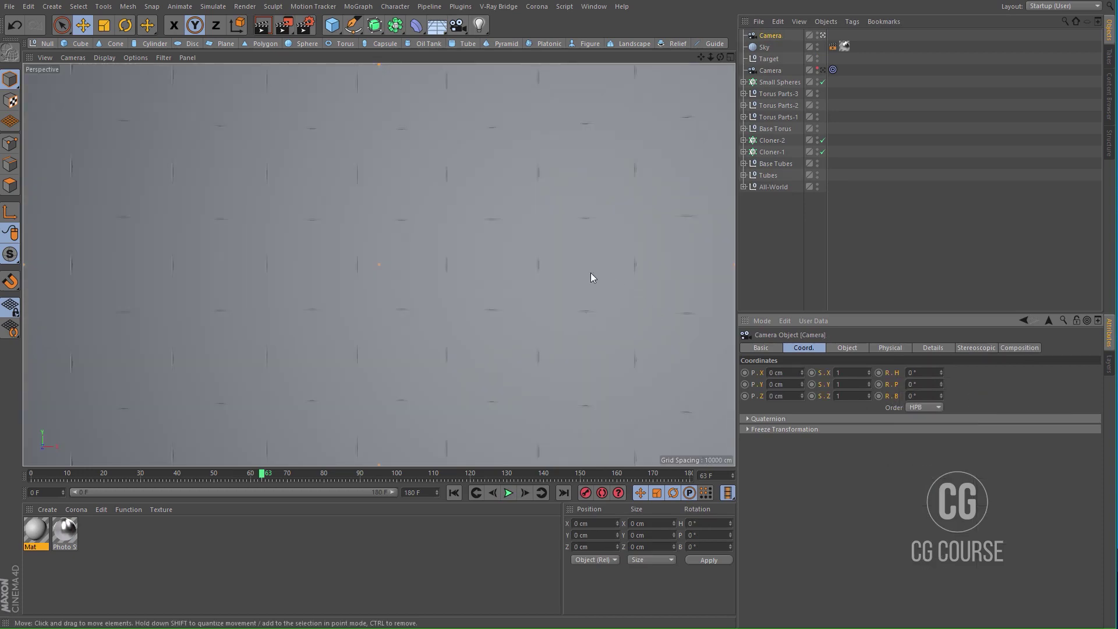
middle_click(491, 213)
left_click_drag(549, 116, 551, 245)
middle_click(346, 194)
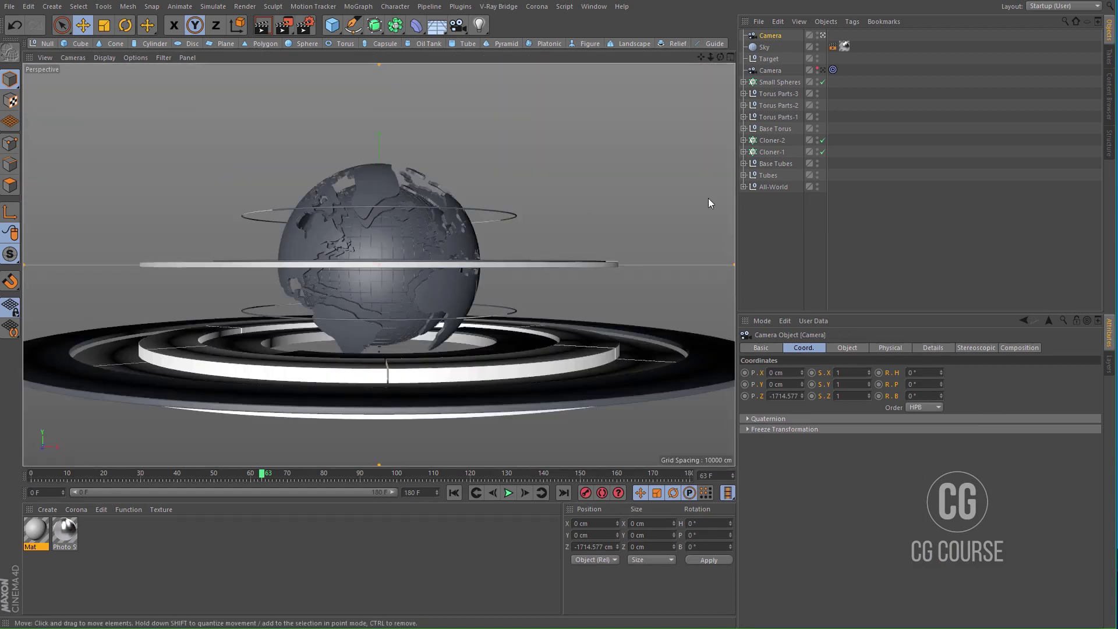
Step: Delete the old target camera together with its Target null and select the new camera
left_click(284, 25)
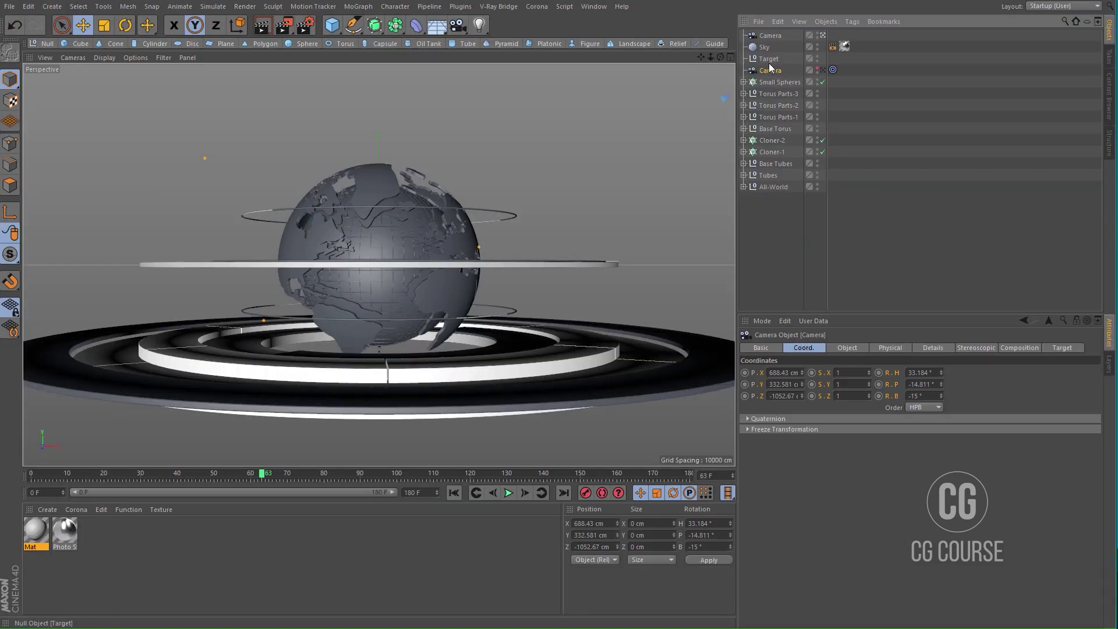
left_click(770, 70, "ctrl")
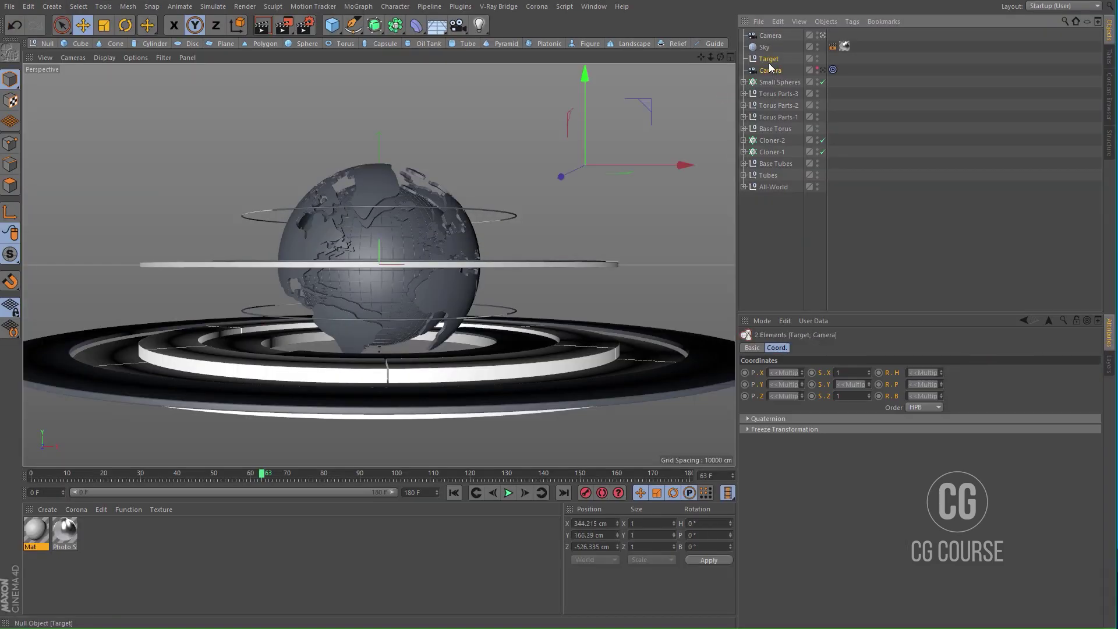
key("Delete")
left_click(772, 37)
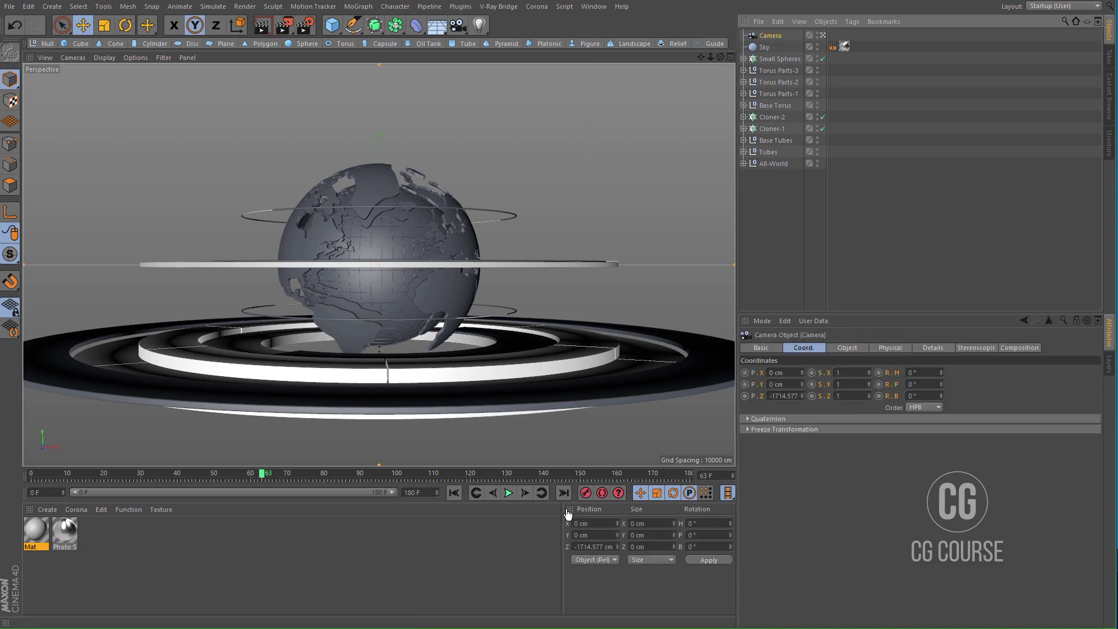
Step: Record a keyframe for the new camera's frontal position at frame 60
left_click_drag(269, 479, 250, 476)
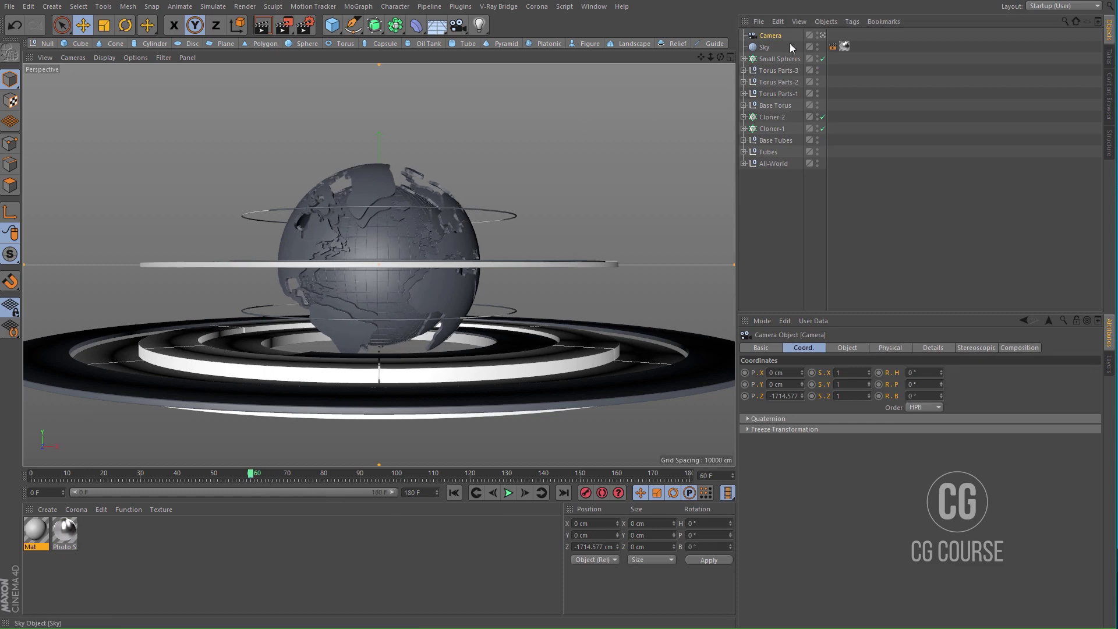
left_click(785, 273)
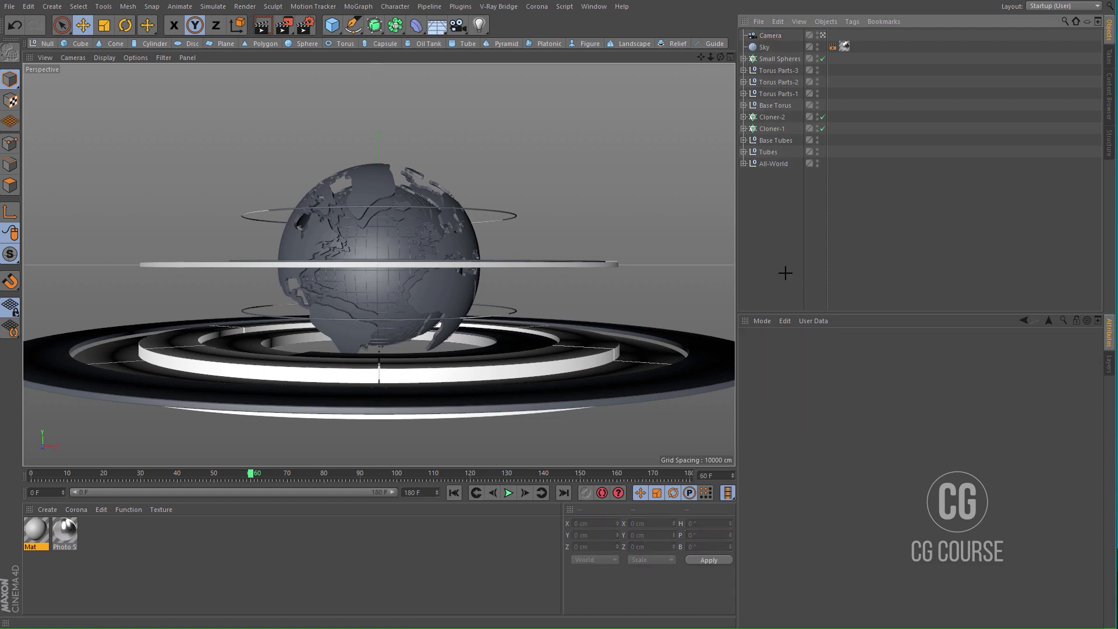
left_click(769, 39)
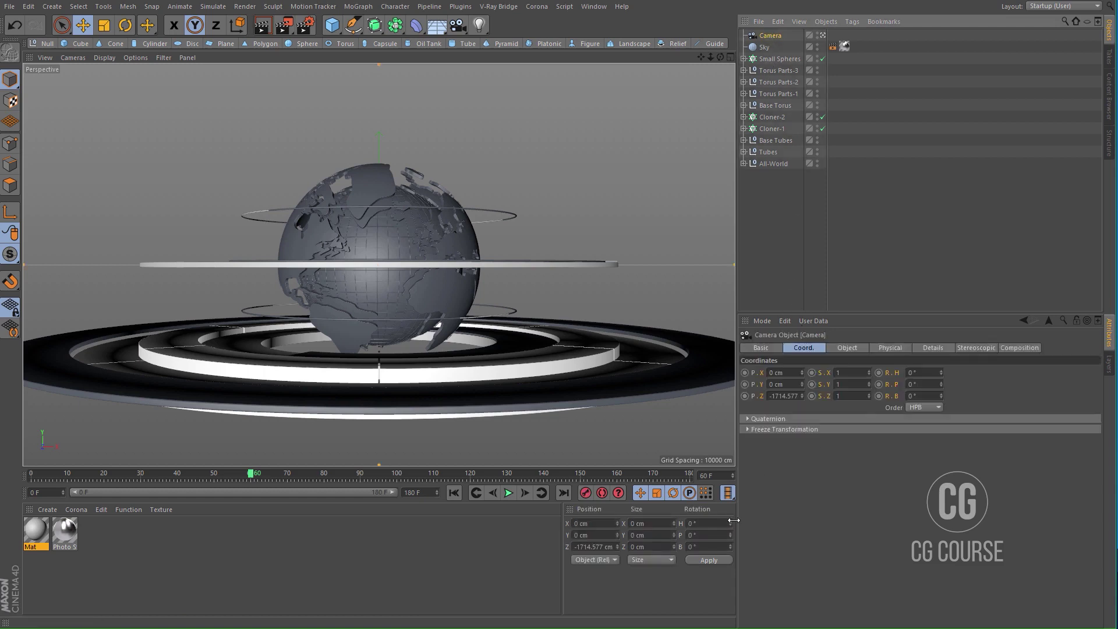
left_click(586, 494)
Step: At frame 0, move the camera in to about Z -871.7 cm, set its bank rotation to -25°, and keyframe it
left_click_drag(252, 477, 32, 478)
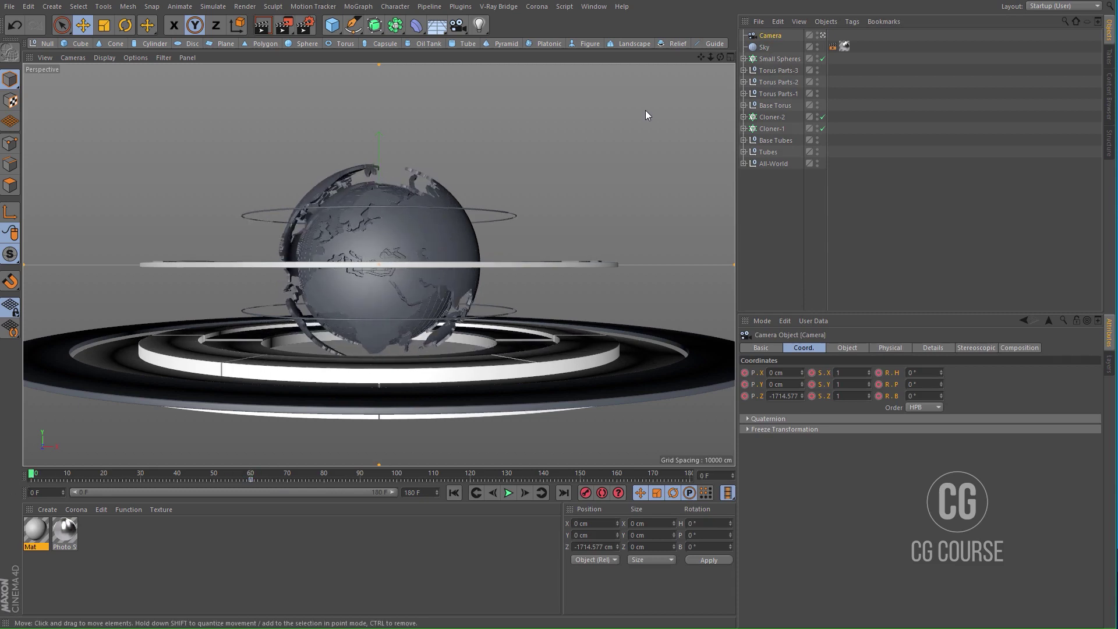
key("ctrl+z")
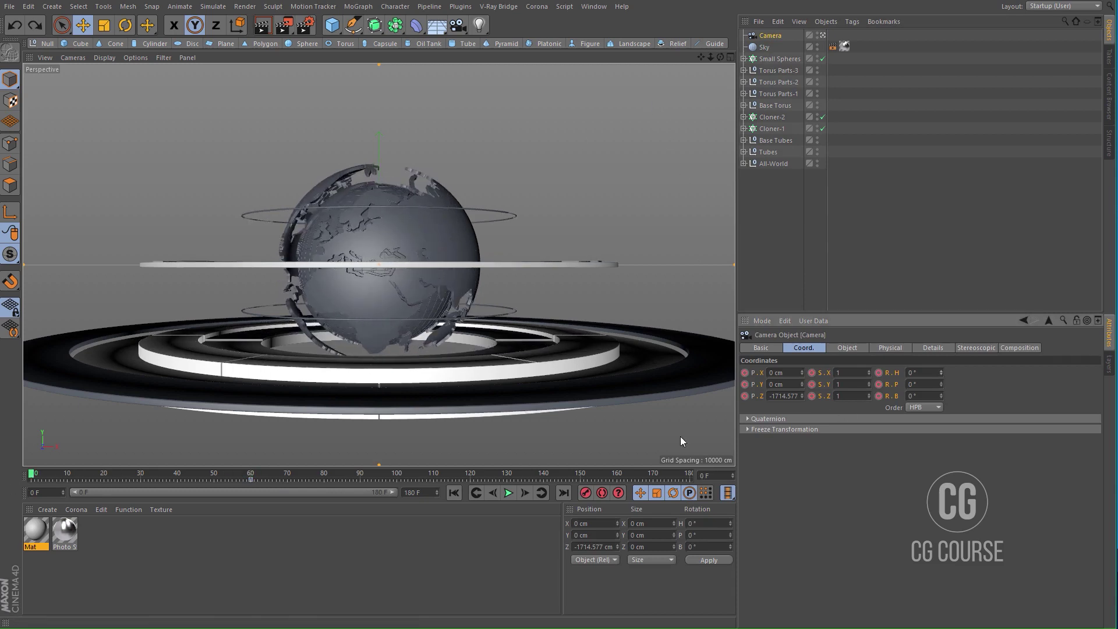
left_click(772, 35)
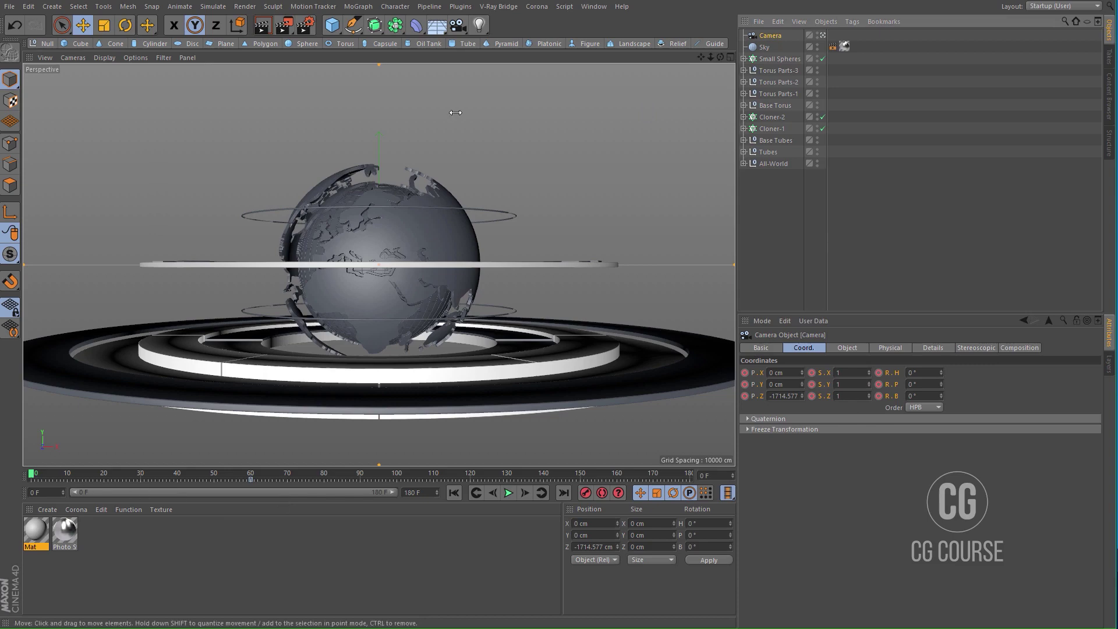
left_click_drag(710, 58, 756, 58)
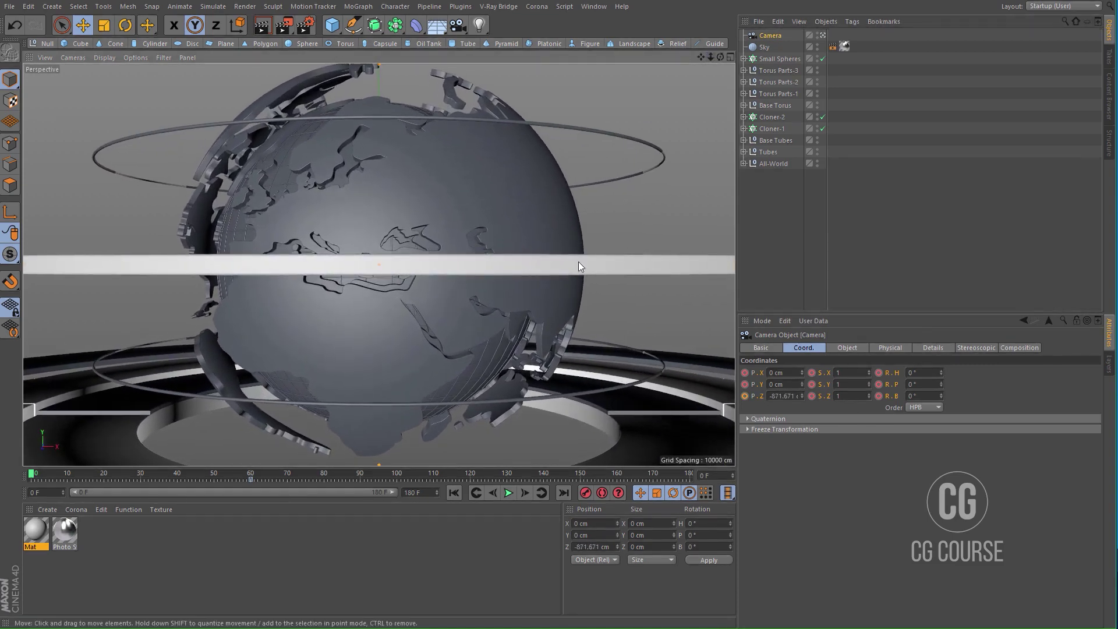
left_click_drag(942, 397, 941, 418)
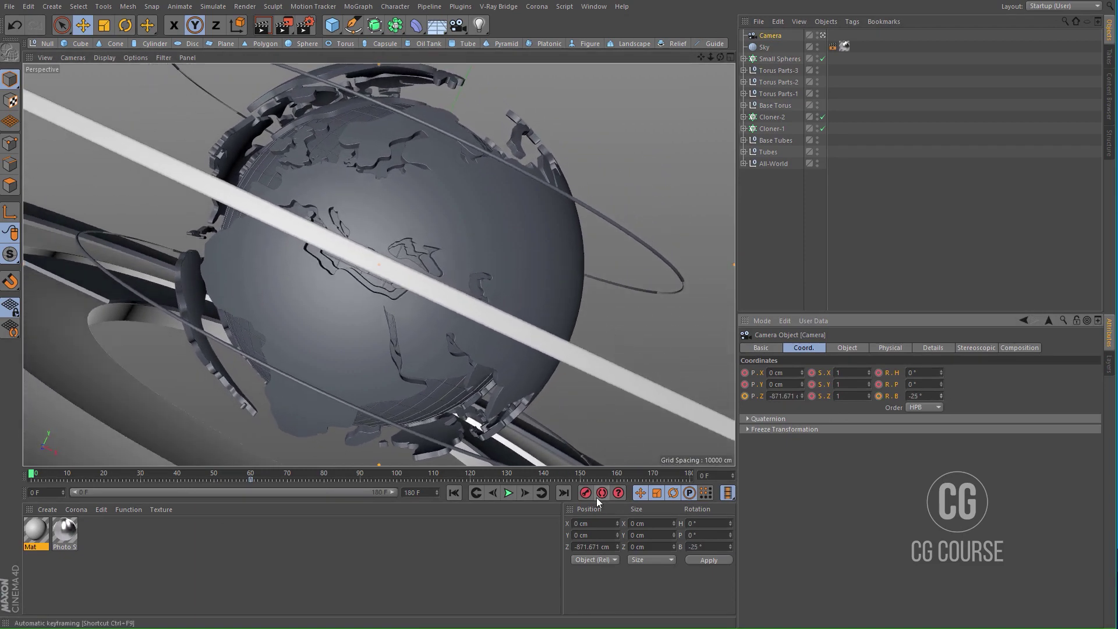
Step: Play back the camera move between frames 0 and 60 and return to frame 0
left_click(509, 493)
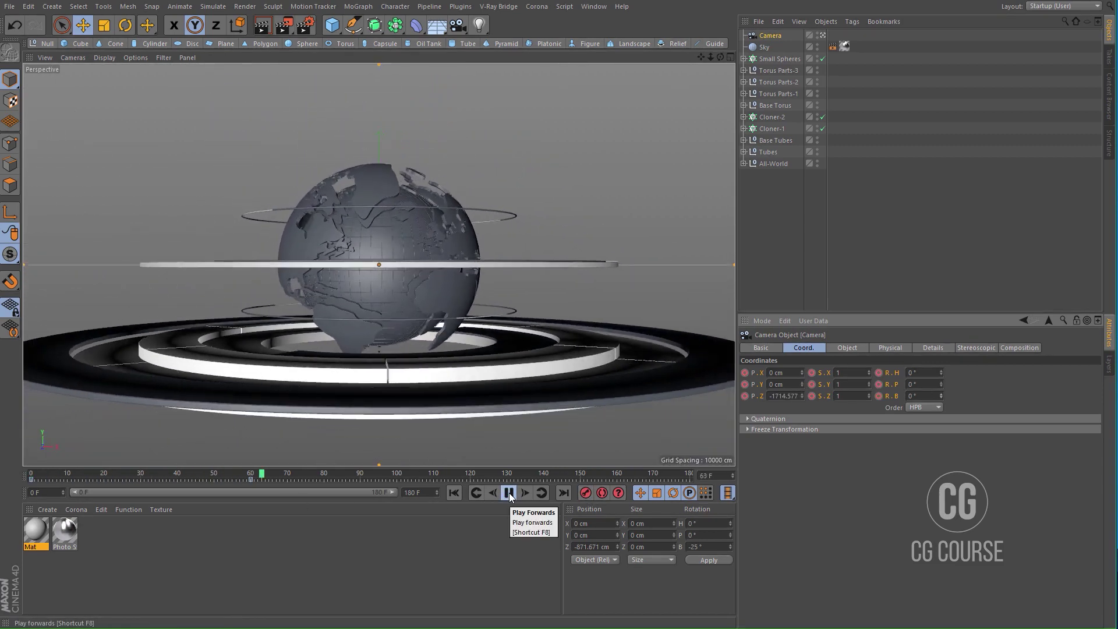
left_click(476, 493)
left_click(509, 493)
left_click(476, 493)
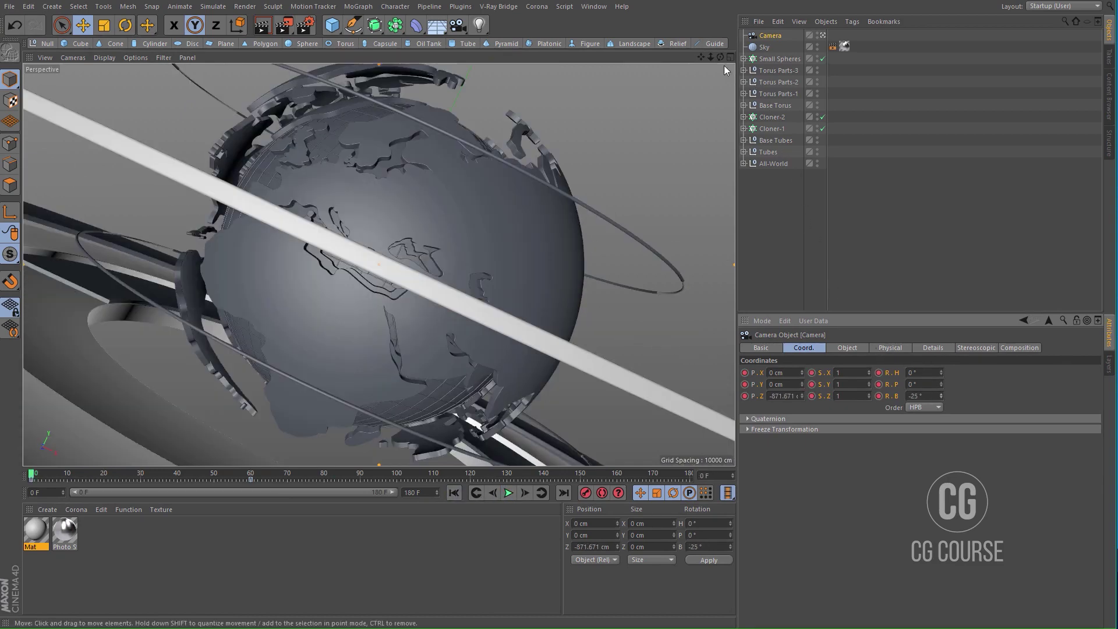
Step: At frame 0, raise the camera to Y 55 cm, move it in to about Z -525.5 cm, and update its keyframe
left_click_drag(710, 57, 751, 57)
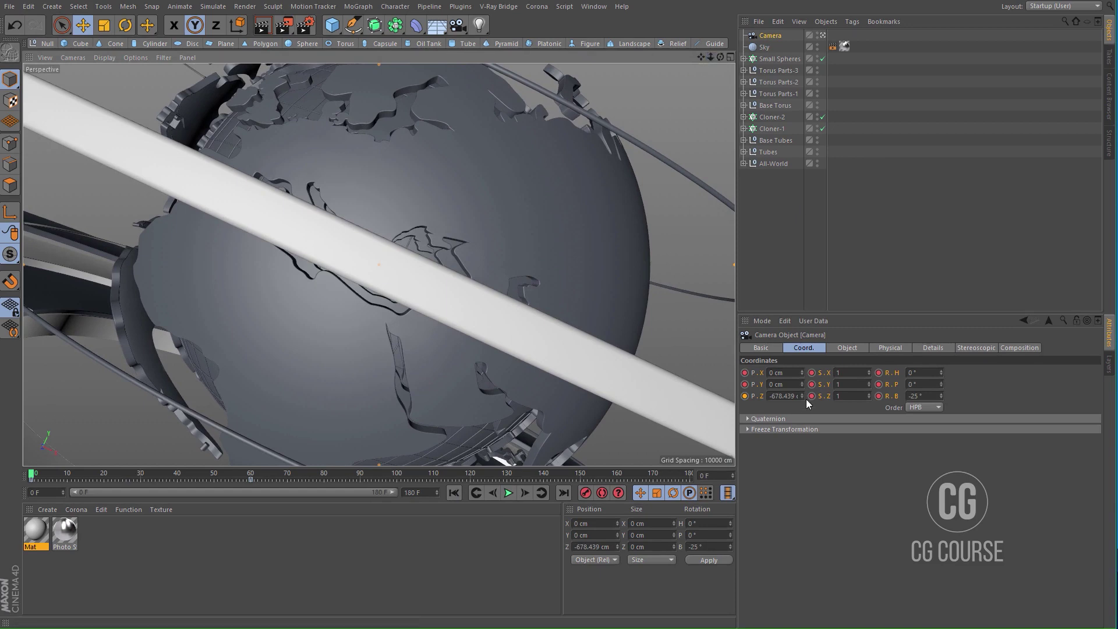
left_click_drag(802, 384, 834, 373)
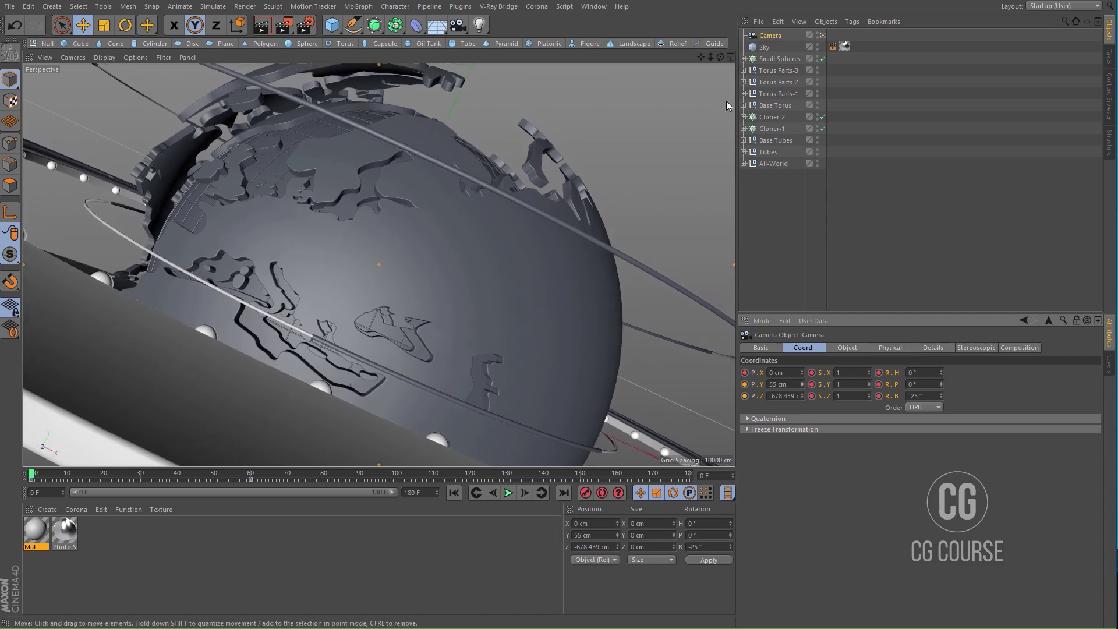
left_click_drag(710, 57, 724, 56)
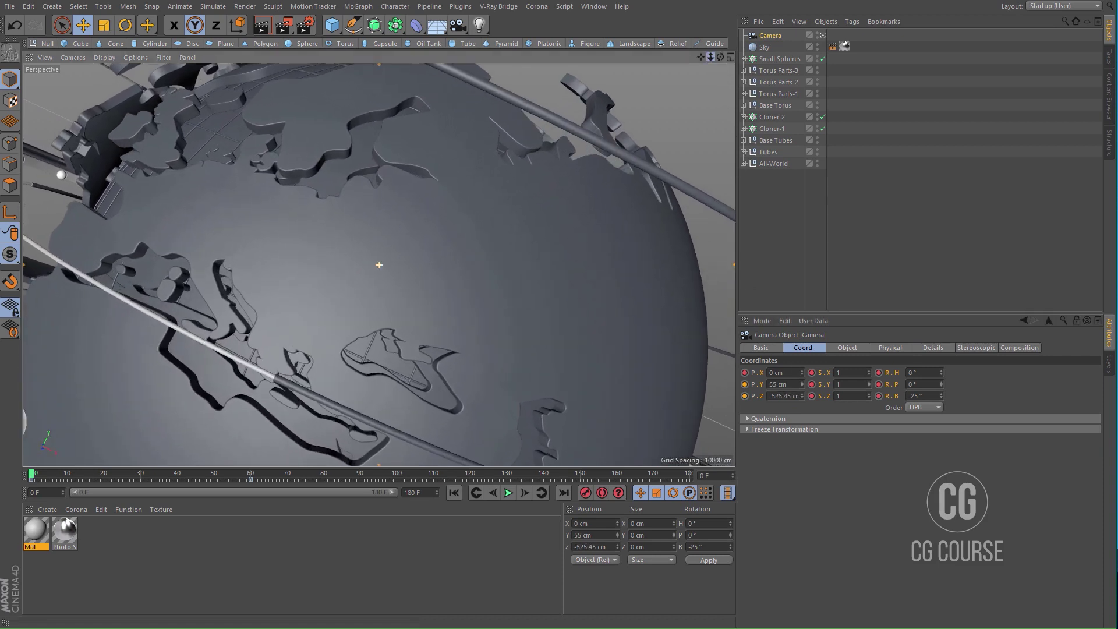
Step: Play back the revised camera move from the start of the animation with the camera deselected
left_click(508, 495)
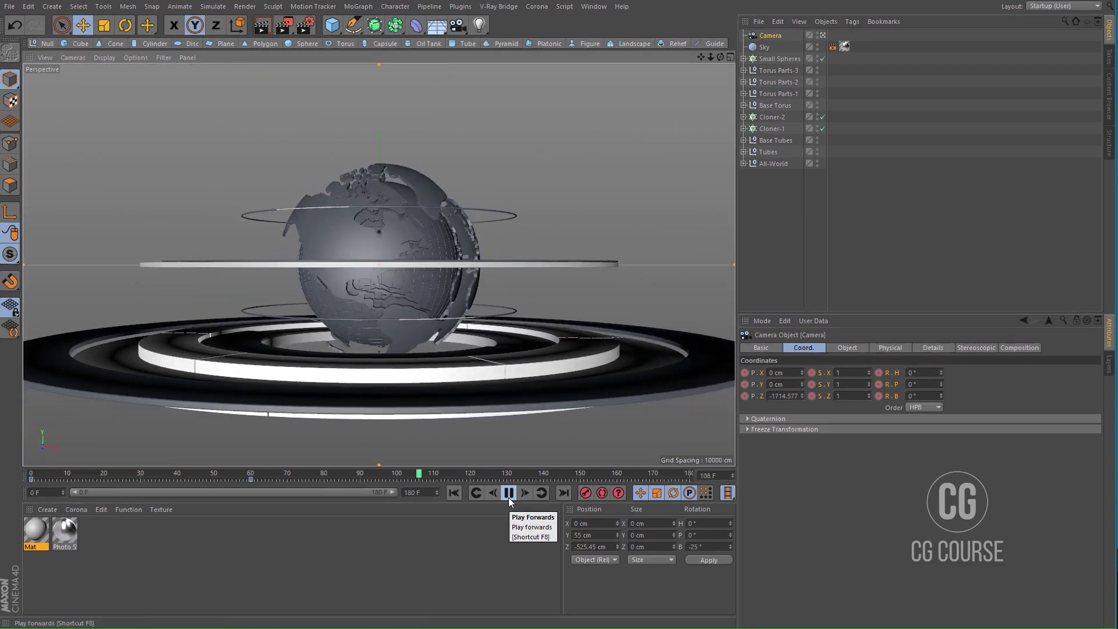
left_click(455, 495)
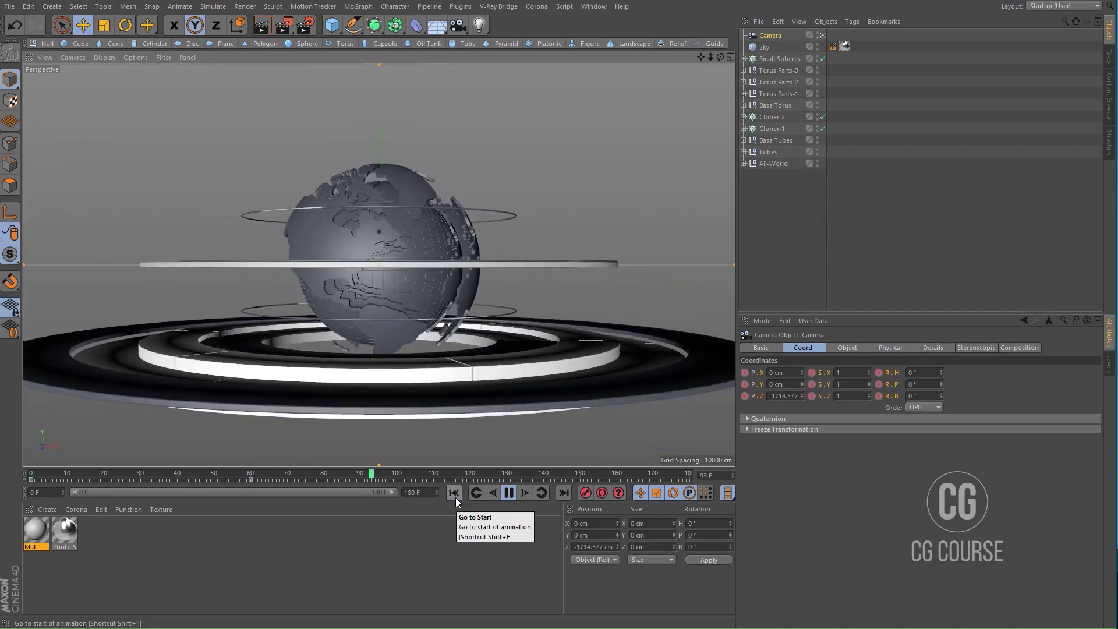
left_click(455, 494)
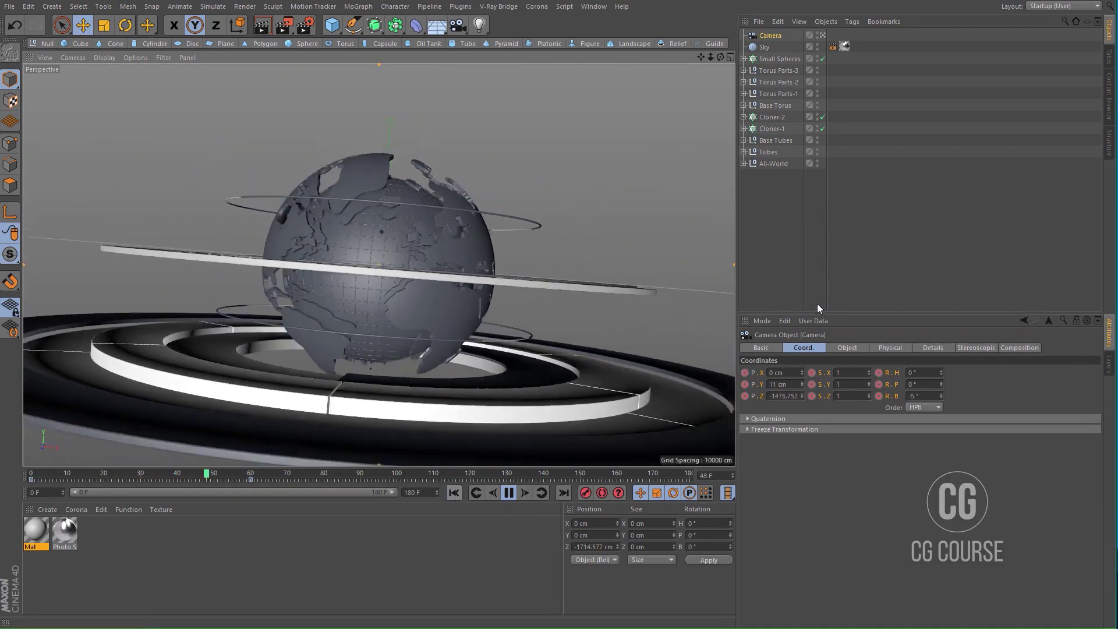
left_click(775, 269)
left_click(508, 494)
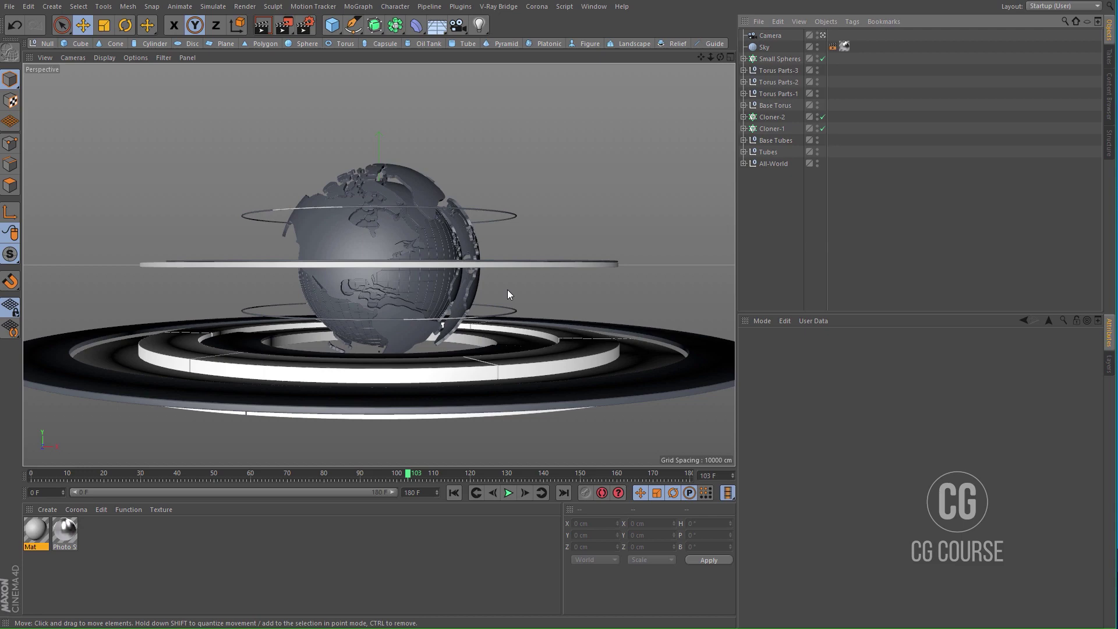
Step: At frame 60, add a cube in front of the globe at about Z -733 cm and size it about 583 × 200 × 13.7 cm
left_click_drag(407, 473, 251, 474)
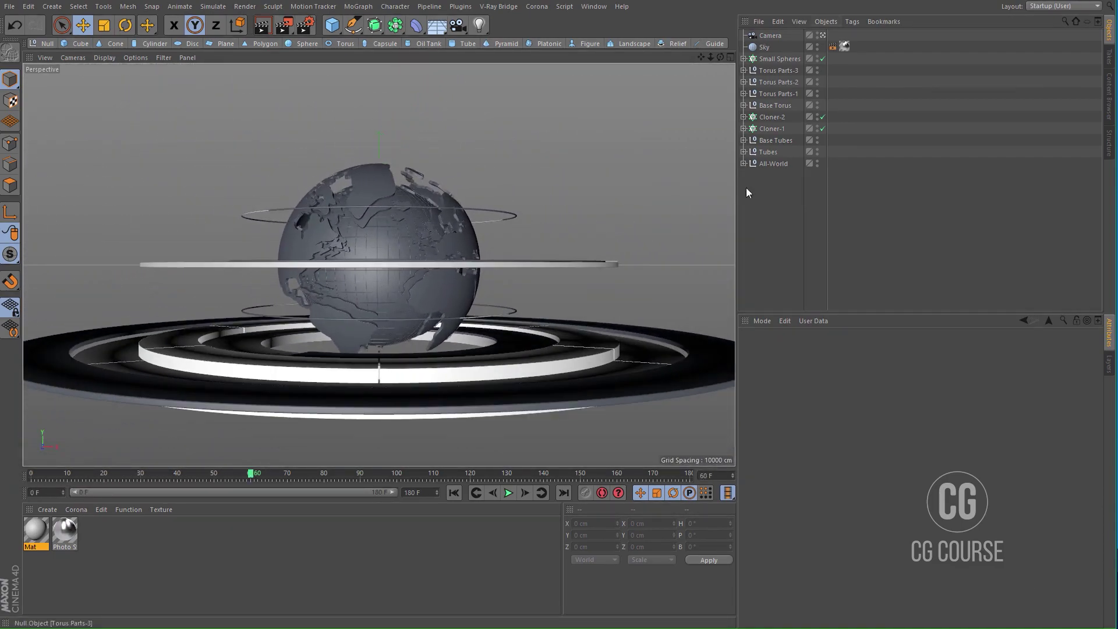
left_click(333, 25)
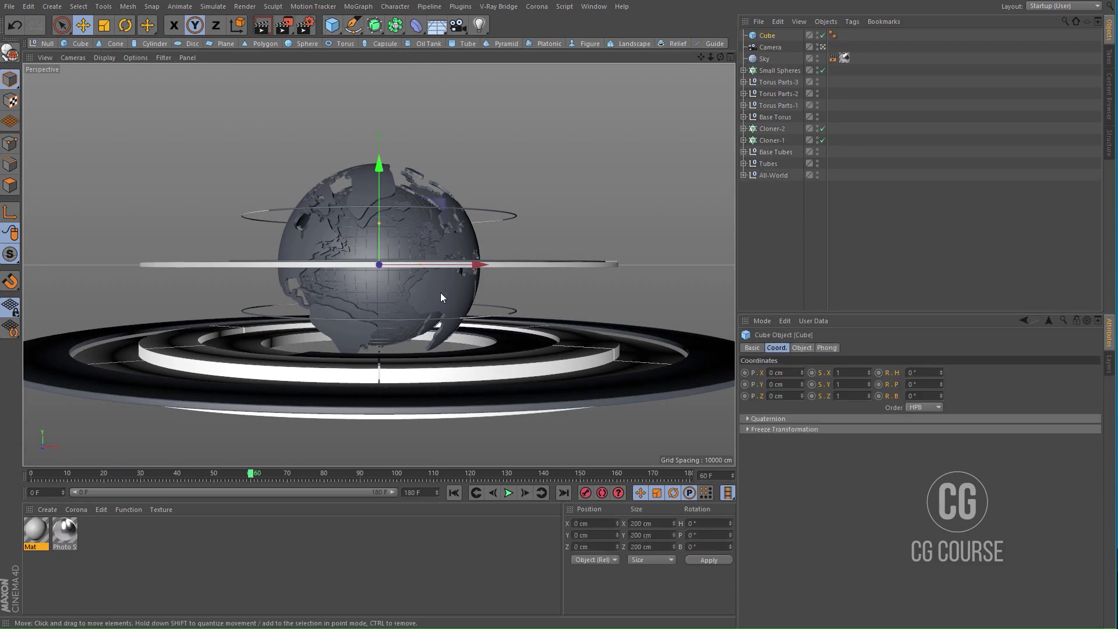
middle_click(440, 292)
scroll(550, 142, "down", 3)
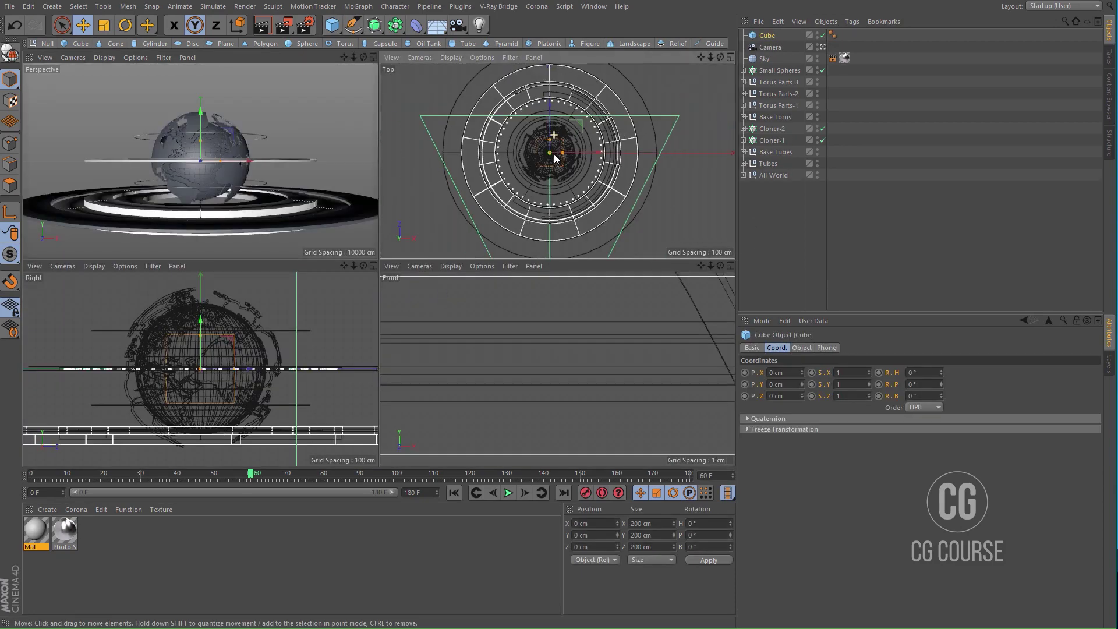
left_click_drag(550, 122, 564, 185)
scroll(584, 181, "down", 3)
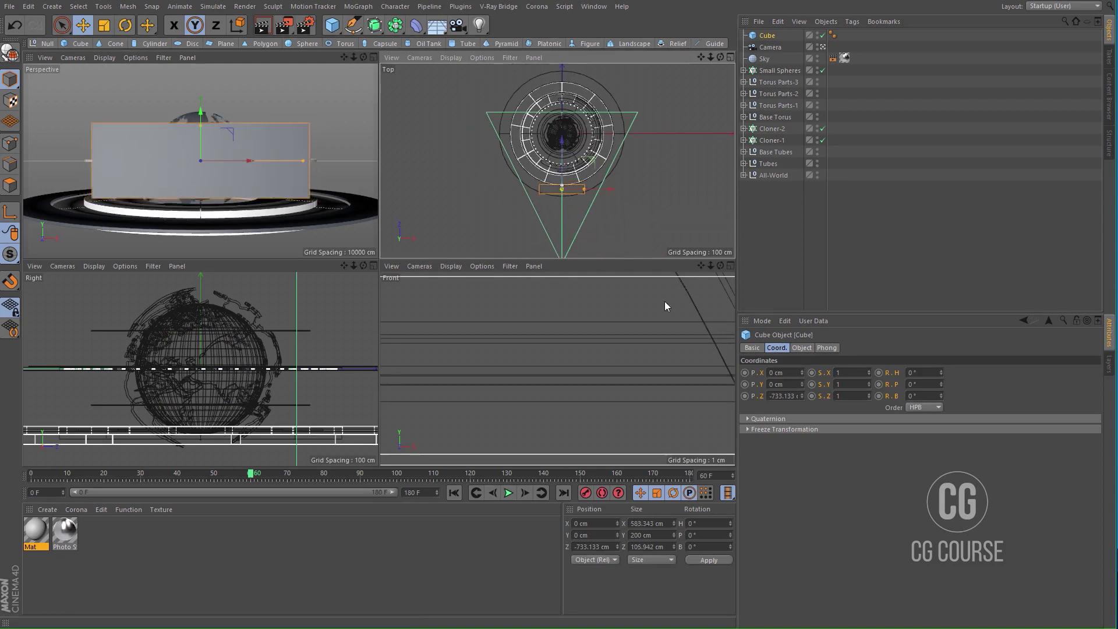
left_click(801, 348)
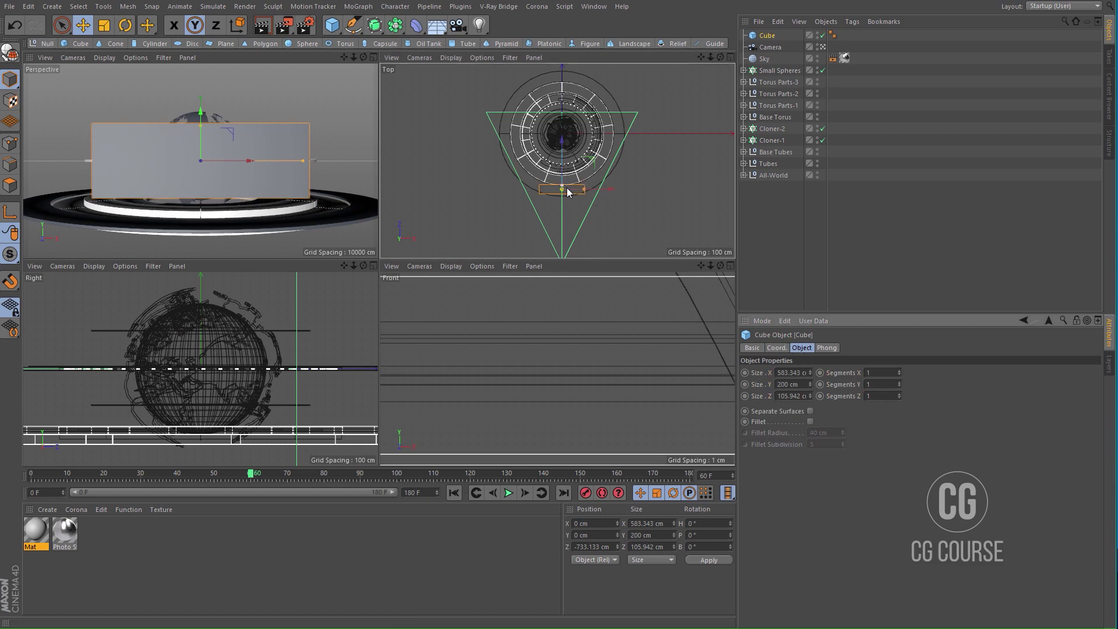
left_click_drag(563, 186, 561, 190)
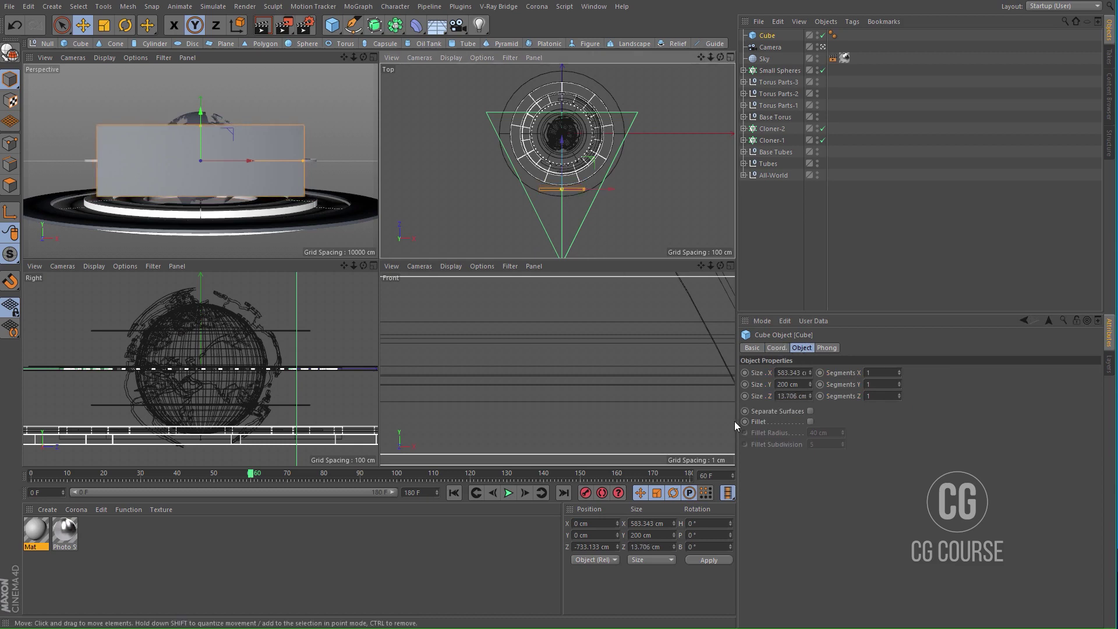
Step: Set the front panel cube's size to 400 × 120 × 10 cm
left_click(800, 397)
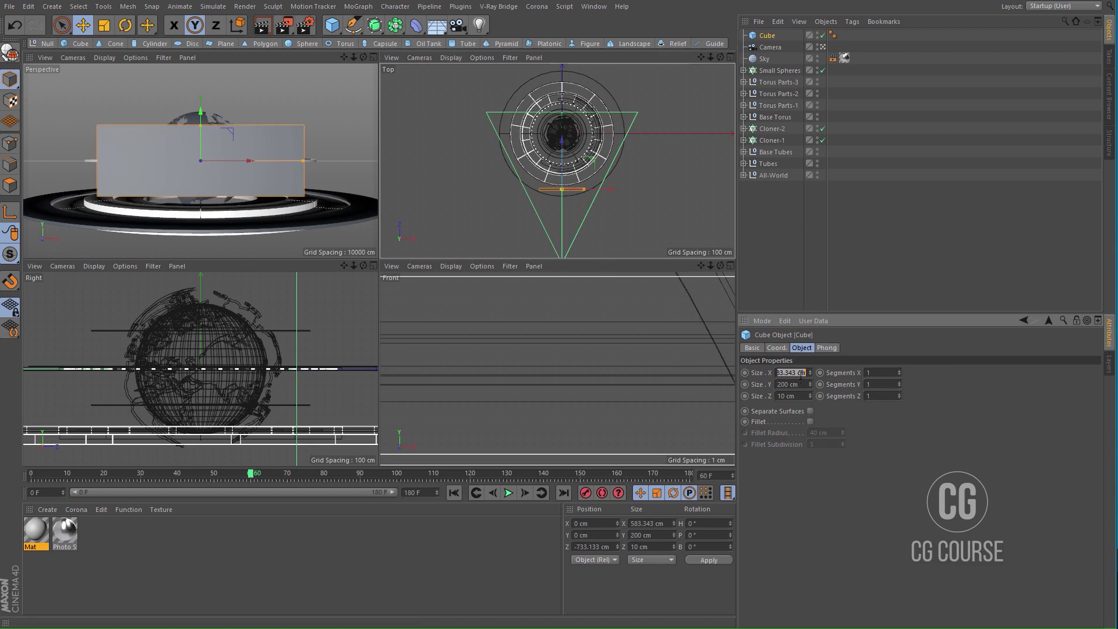
left_click(801, 375)
type("400")
key("Return")
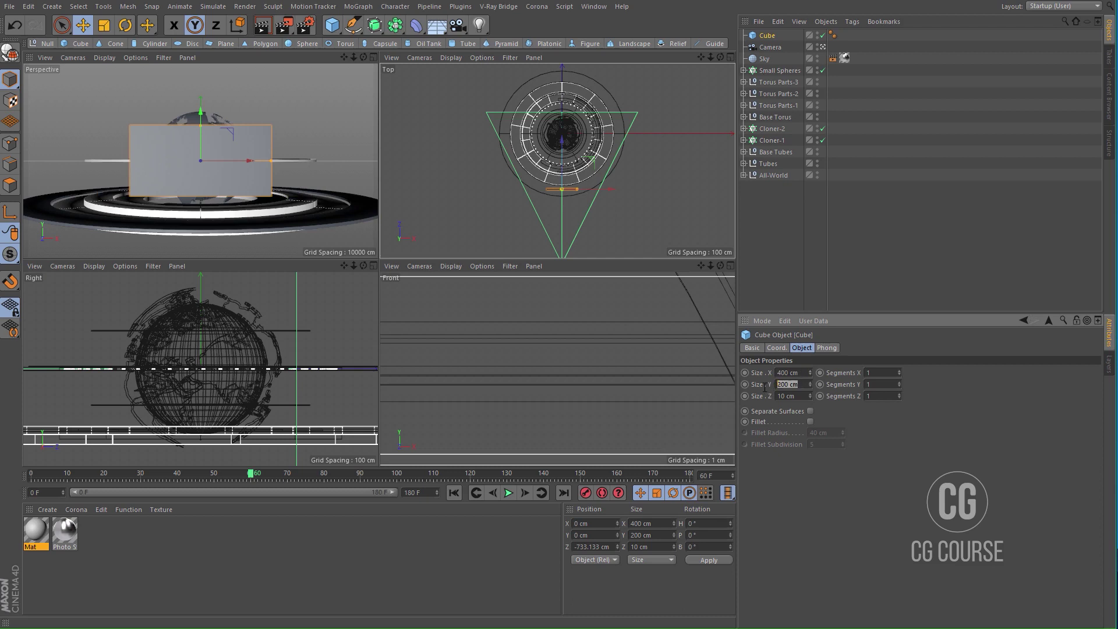
type("120")
key("Return")
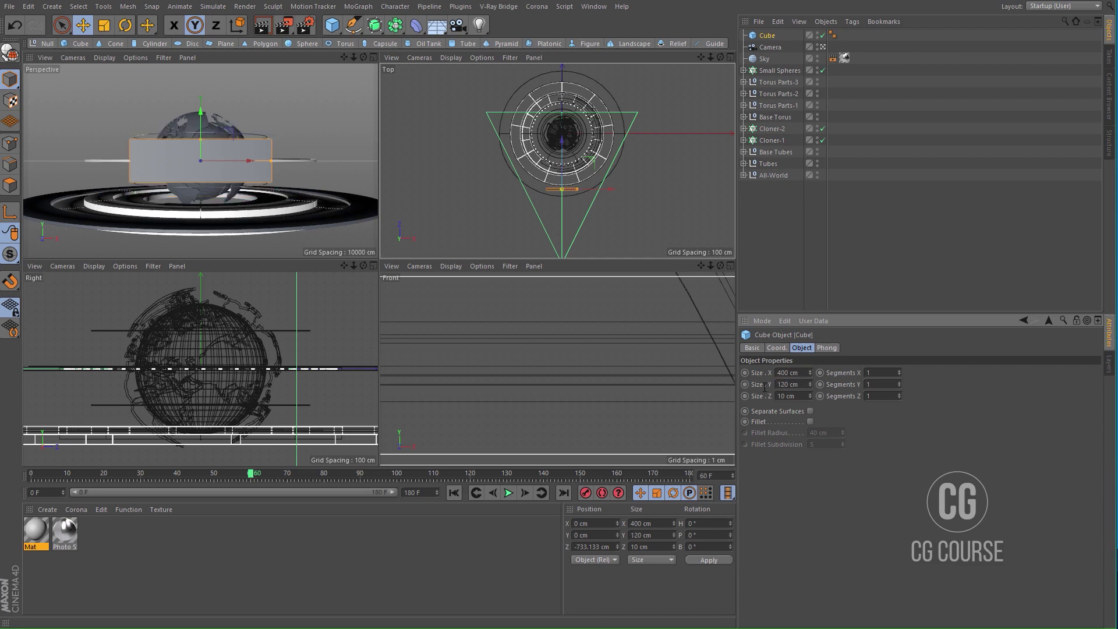
Step: Enable a fillet on the panel cube with a radius of 1 cm, and deselect it
middle_click(303, 179)
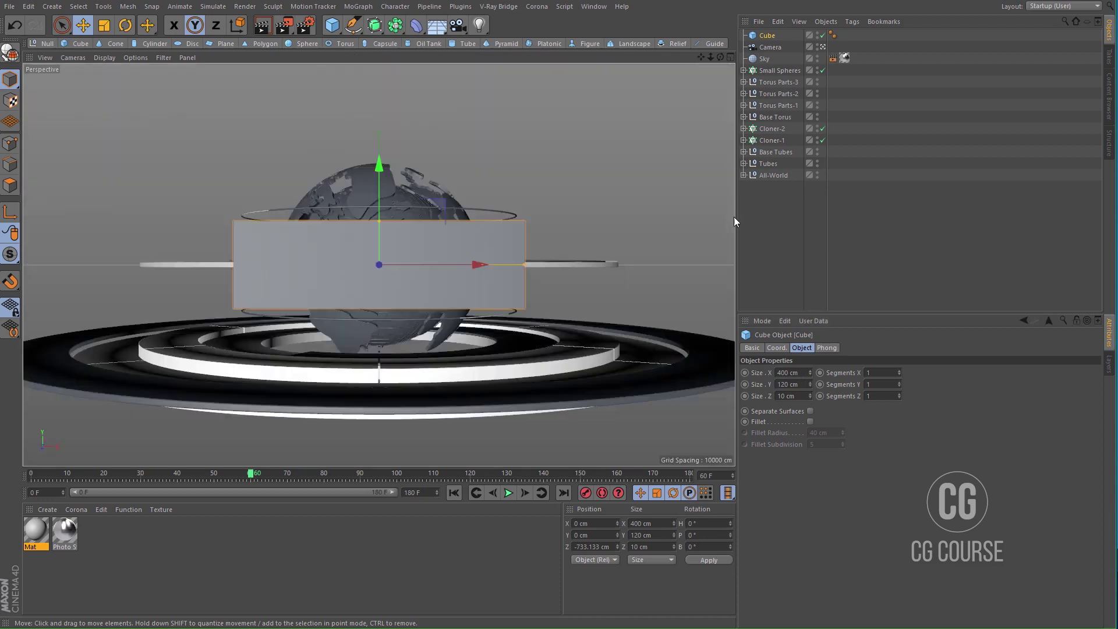
left_click(782, 226)
left_click(523, 261)
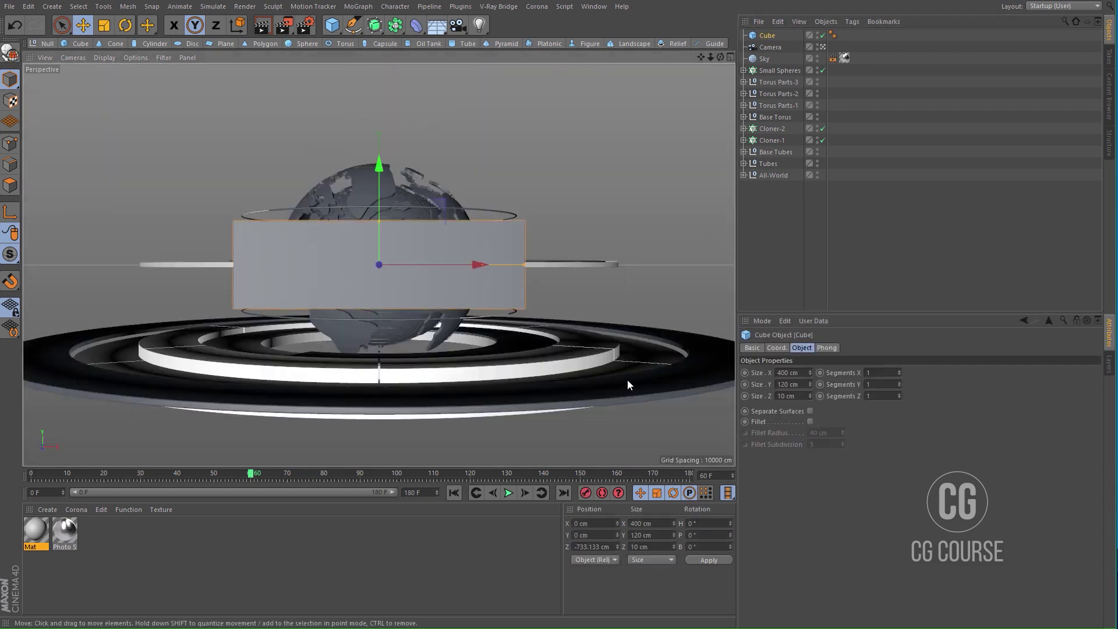
left_click(810, 421)
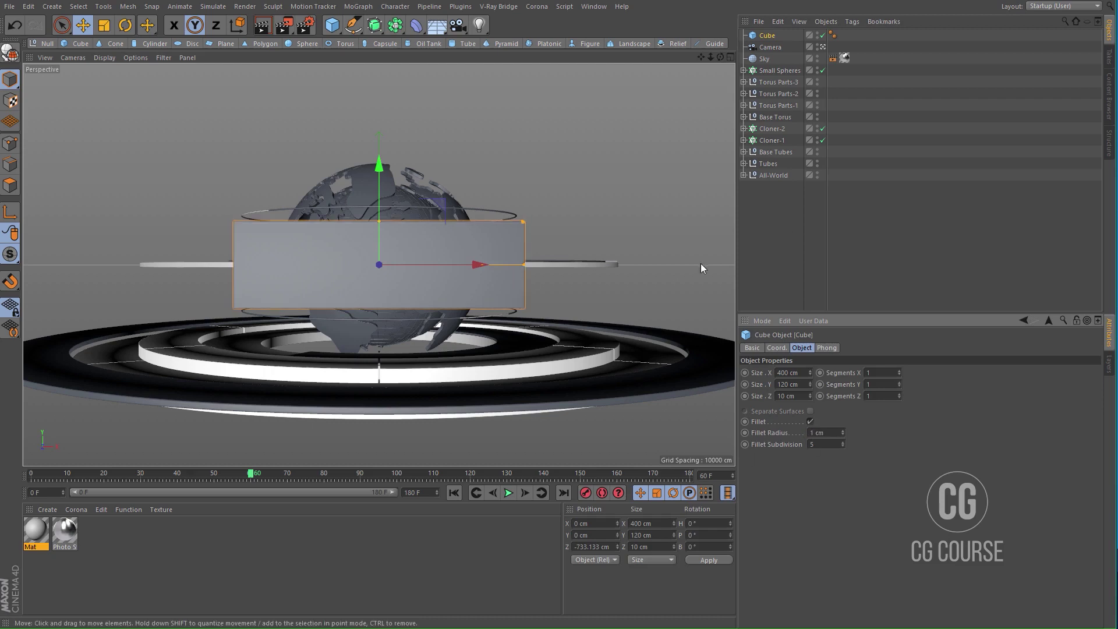
left_click(774, 245)
Step: Add a MoText object that reads "world news"
left_click(358, 7)
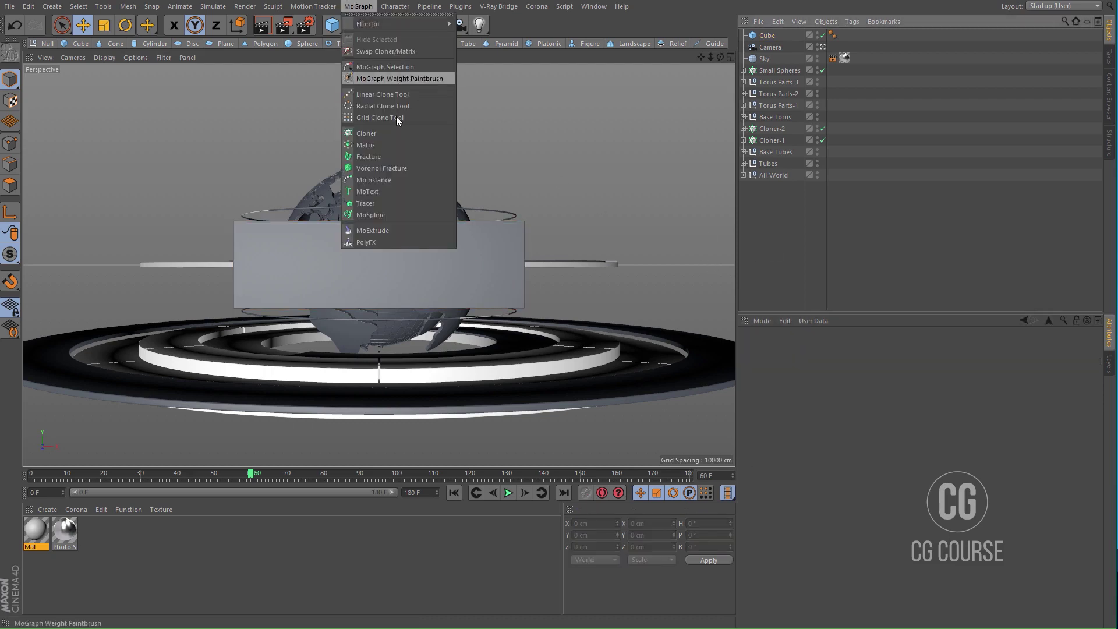
left_click(390, 193)
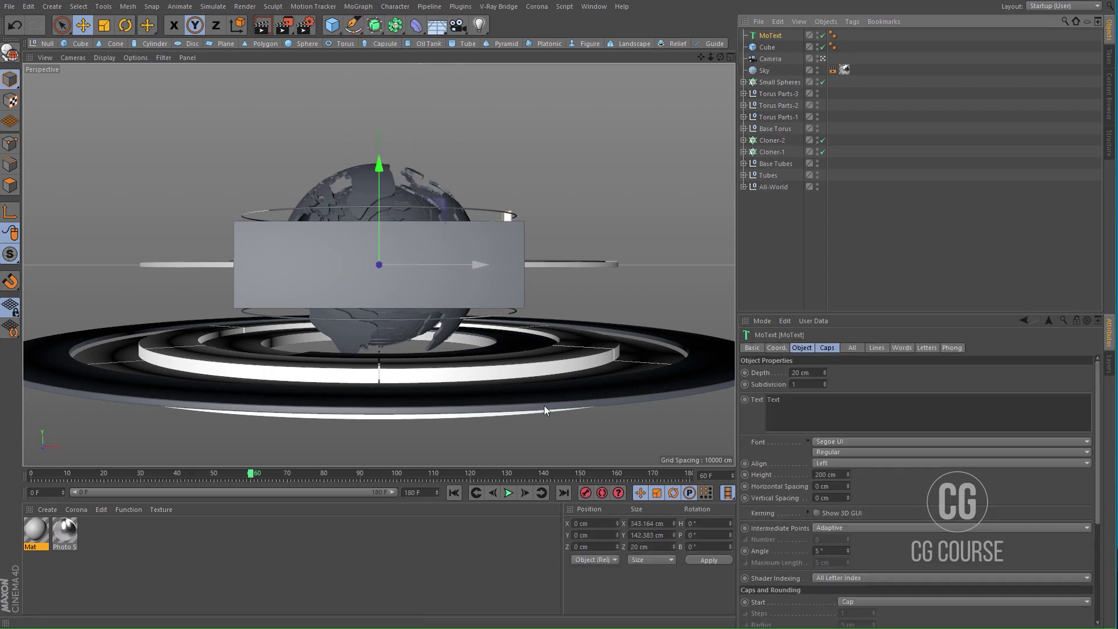
double_click(773, 400)
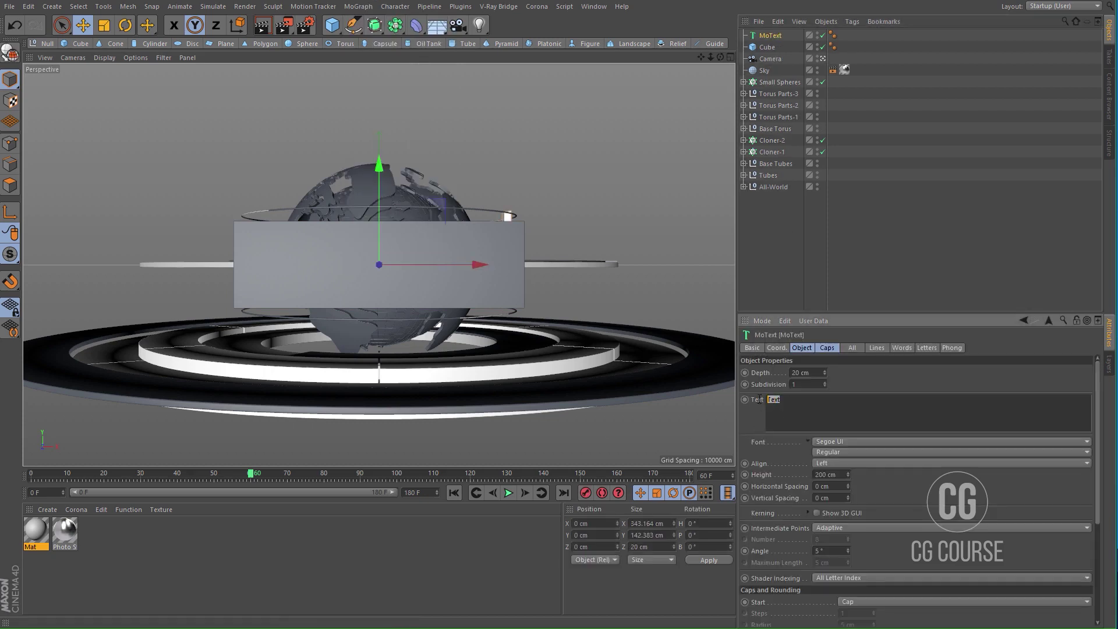
type("world news")
left_click(900, 390)
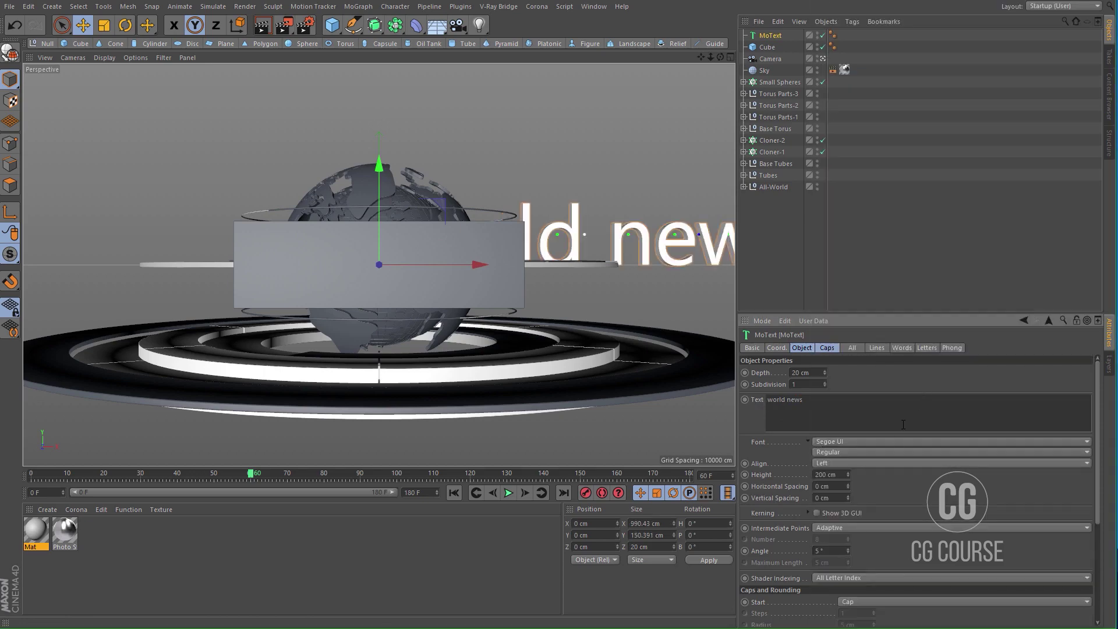
Step: Set the text's font to Bebas Neue Bold and its alignment to Middle
left_click(893, 441)
scroll(903, 346, "up", 10)
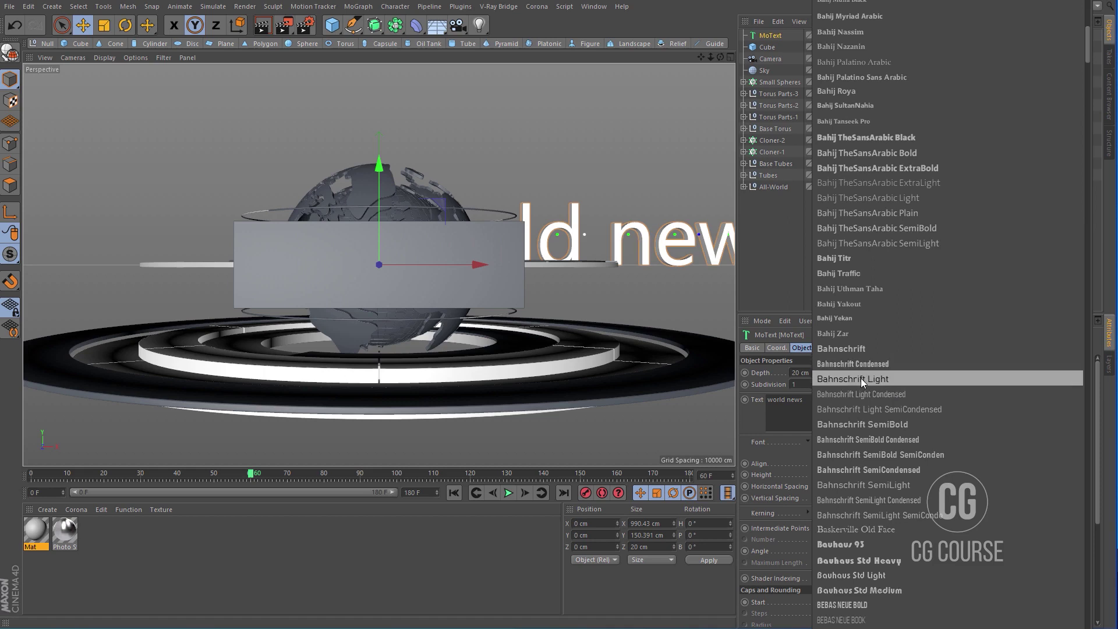
scroll(863, 481, "down", 6)
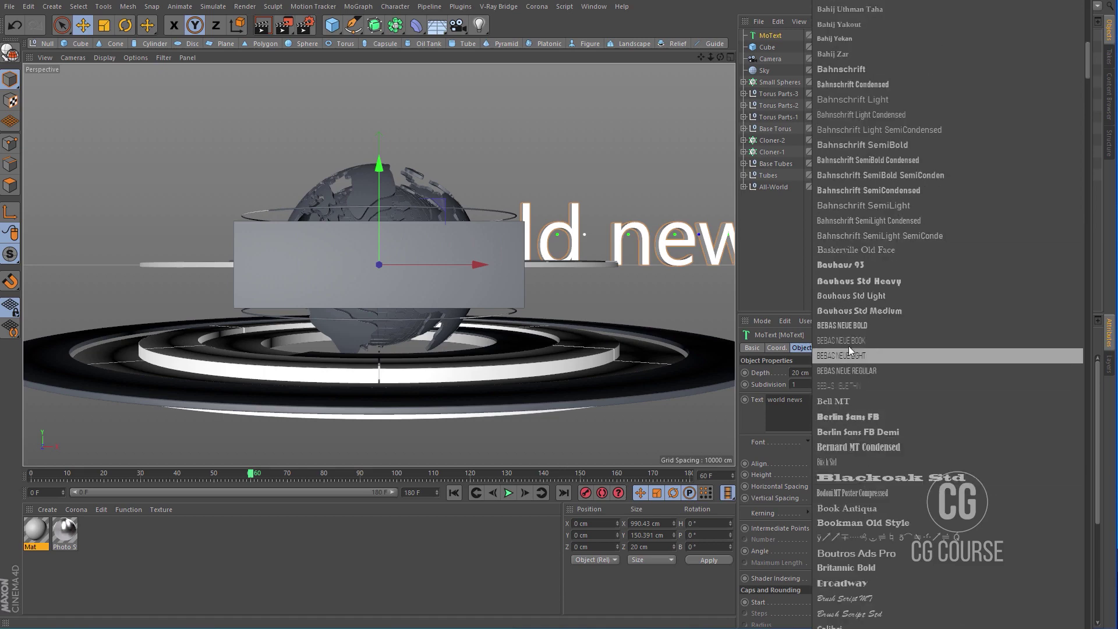
left_click(847, 326)
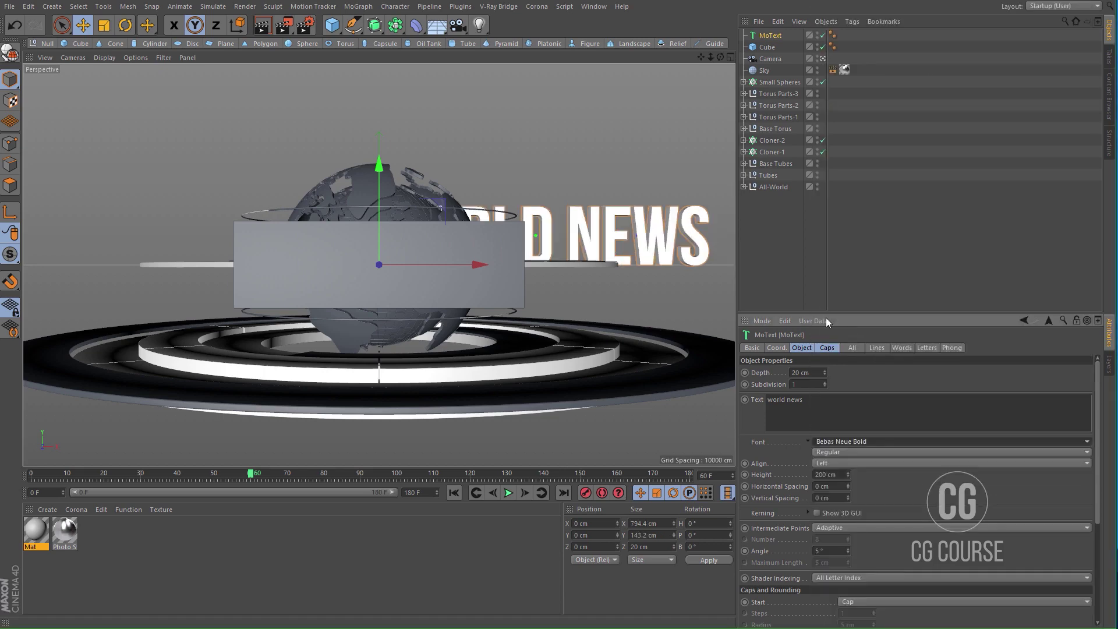
left_click(830, 462)
left_click(829, 487)
Step: Move the text in front of the panel to about Z -760 cm and lower it to about Y -64 cm
middle_click(445, 281)
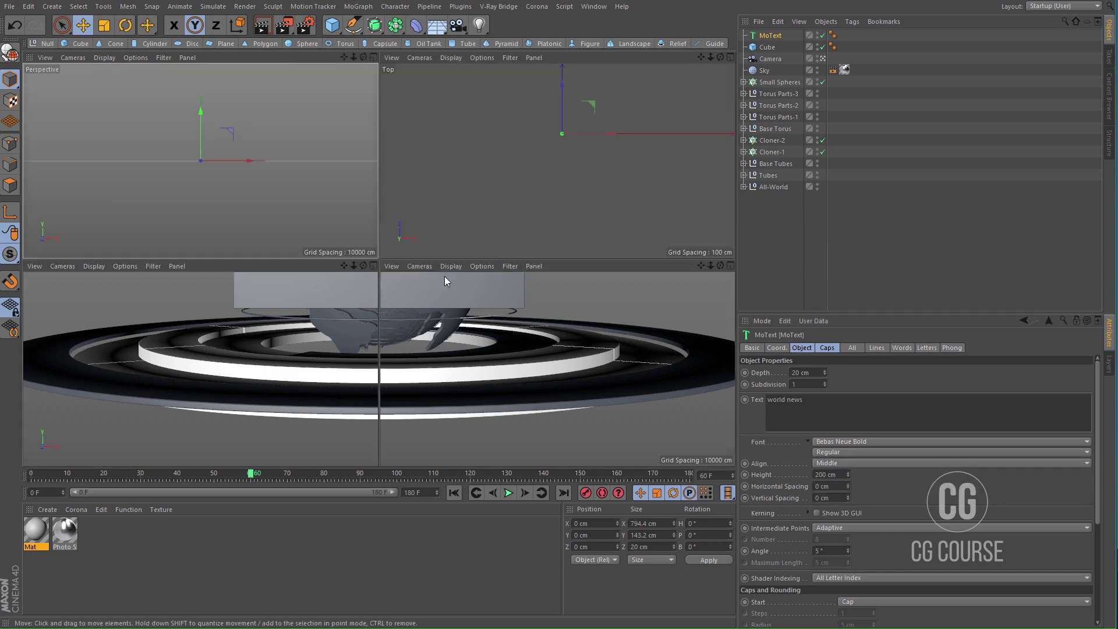
left_click_drag(564, 98, 564, 152)
scroll(605, 149, "up", 5)
scroll(605, 149, "up", 8)
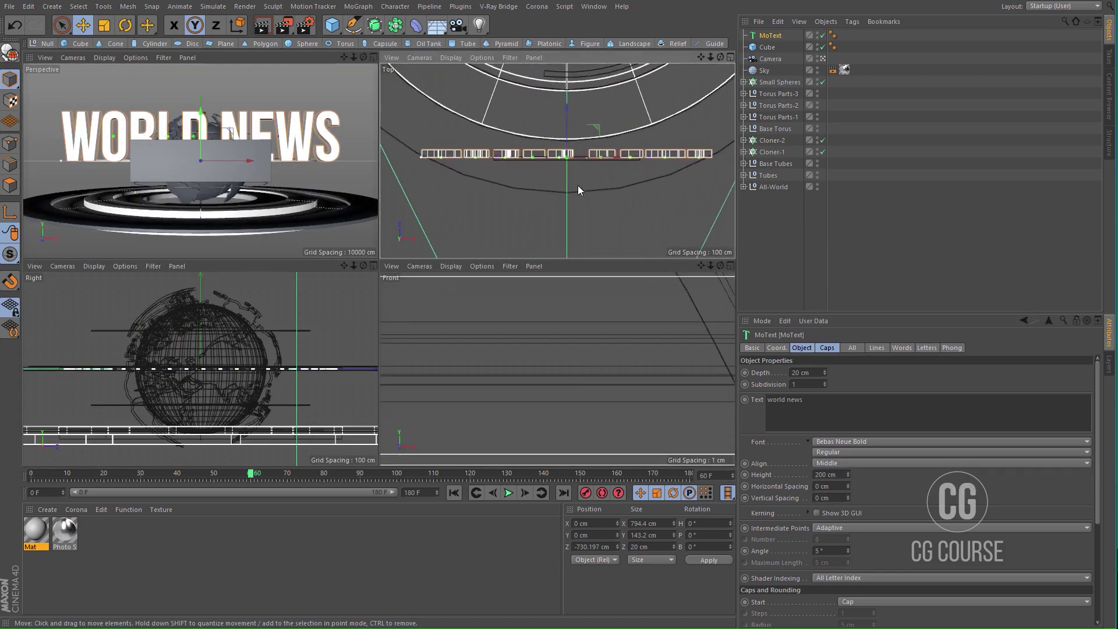
left_click_drag(551, 131, 567, 164)
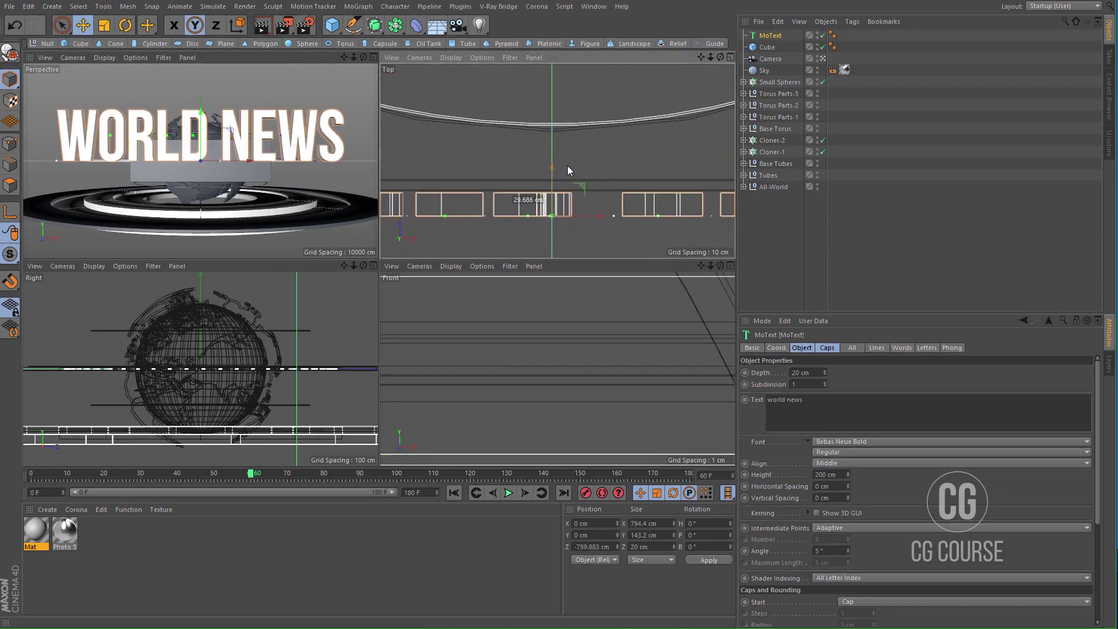
middle_click(337, 217)
left_click_drag(382, 178, 382, 226)
Step: In the front view, scale the text down to about 383 × 69 × 9.6 cm so it fits the panel's width
middle_click(478, 309)
middle_click(553, 378)
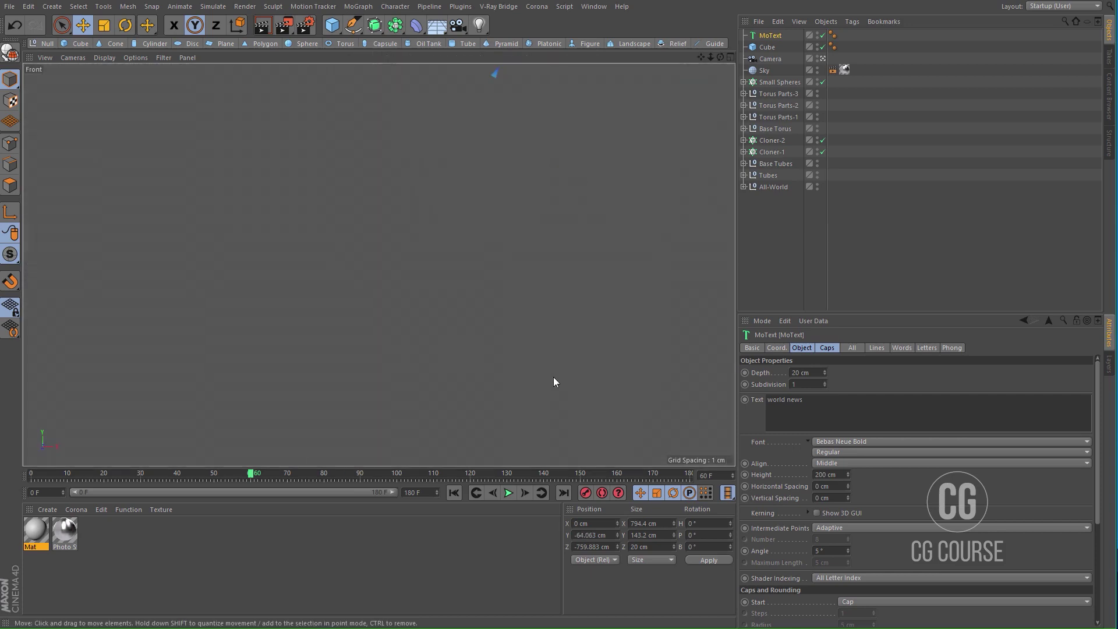
scroll(441, 303, "down", 5)
key("s")
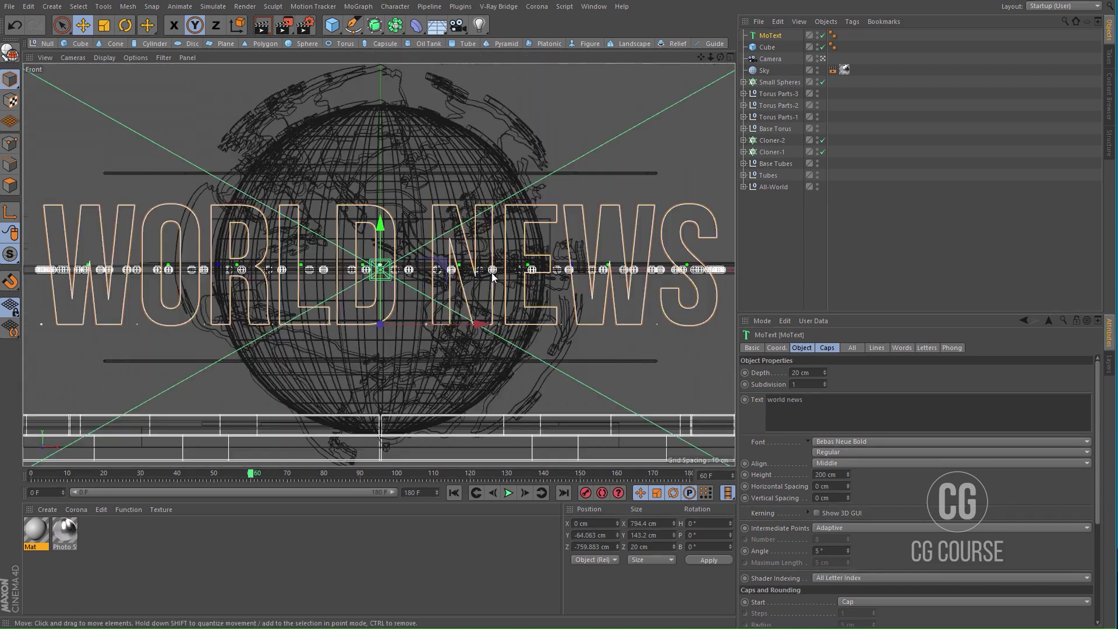
scroll(474, 280, "down", 2)
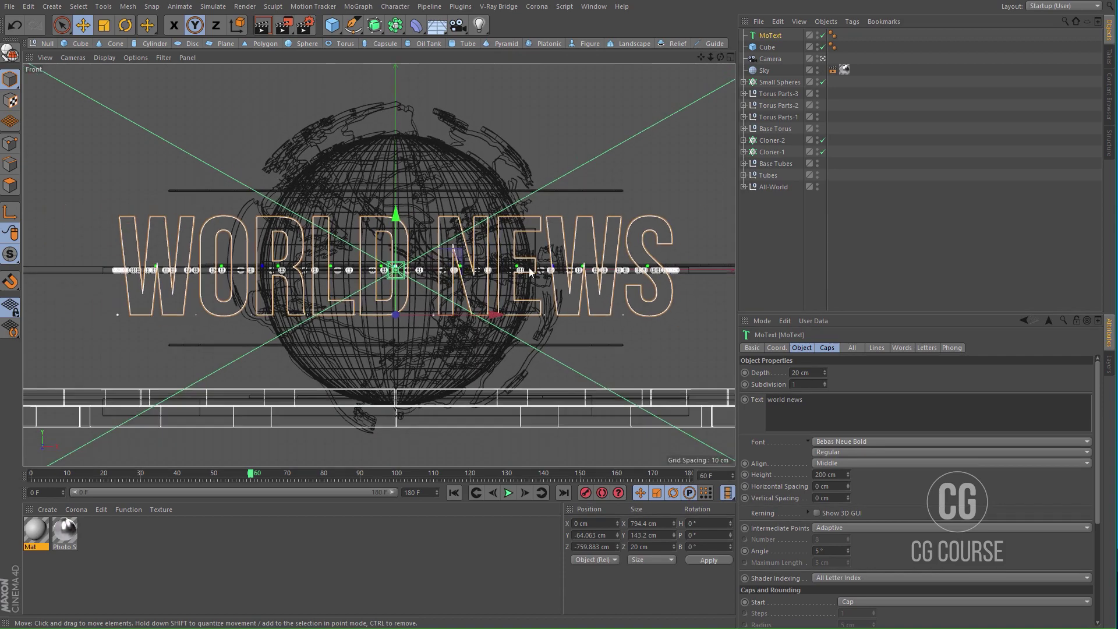
left_click_drag(397, 221, 286, 325)
key("t")
right_click_drag(312, 297, 336, 286, "alt")
key("e")
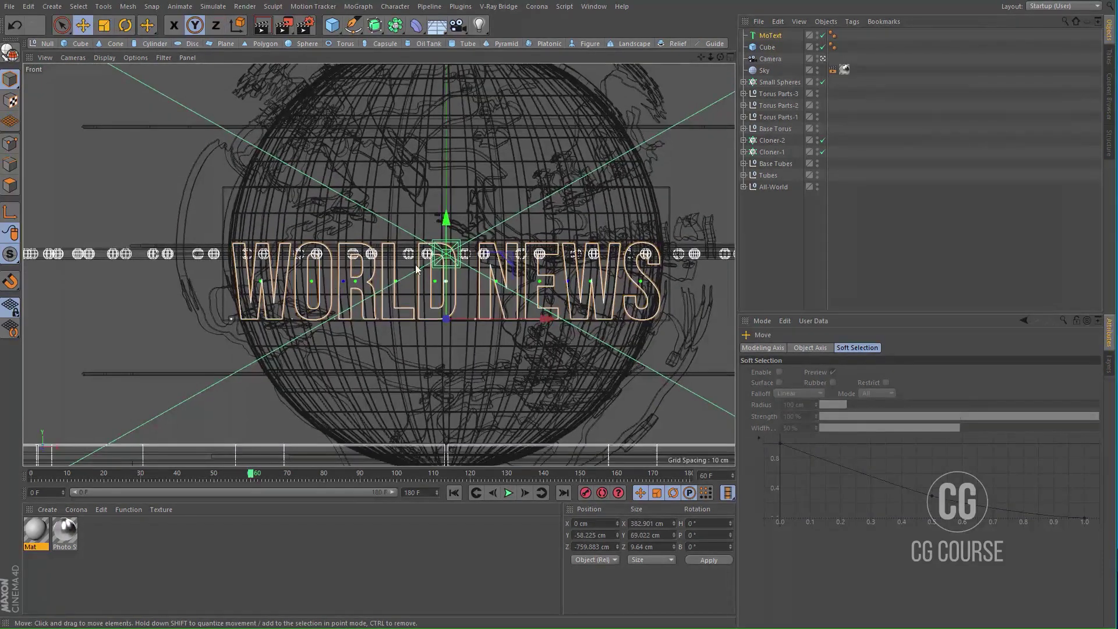
Step: Raise the text to about Y -34 cm to centre it on the panel, and display the front view shaded
left_click_drag(445, 224, 446, 197)
key("n")
key("a")
middle_click(464, 255)
middle_click(344, 204)
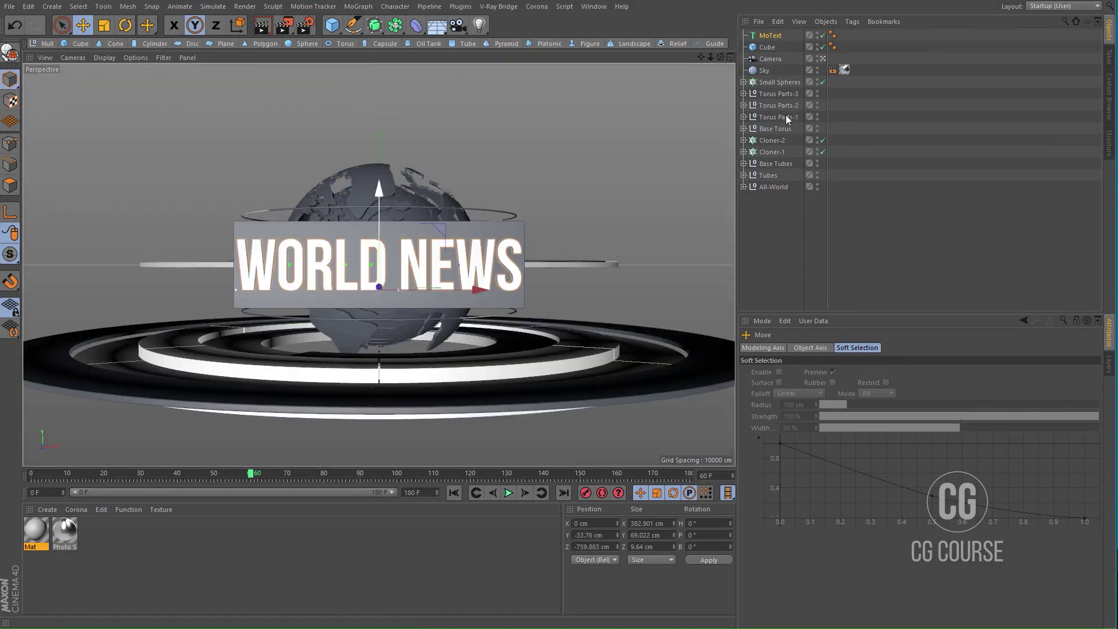
Step: Leave the scene camera's view and set the text's start cap to Fillet Cap
left_click(822, 58)
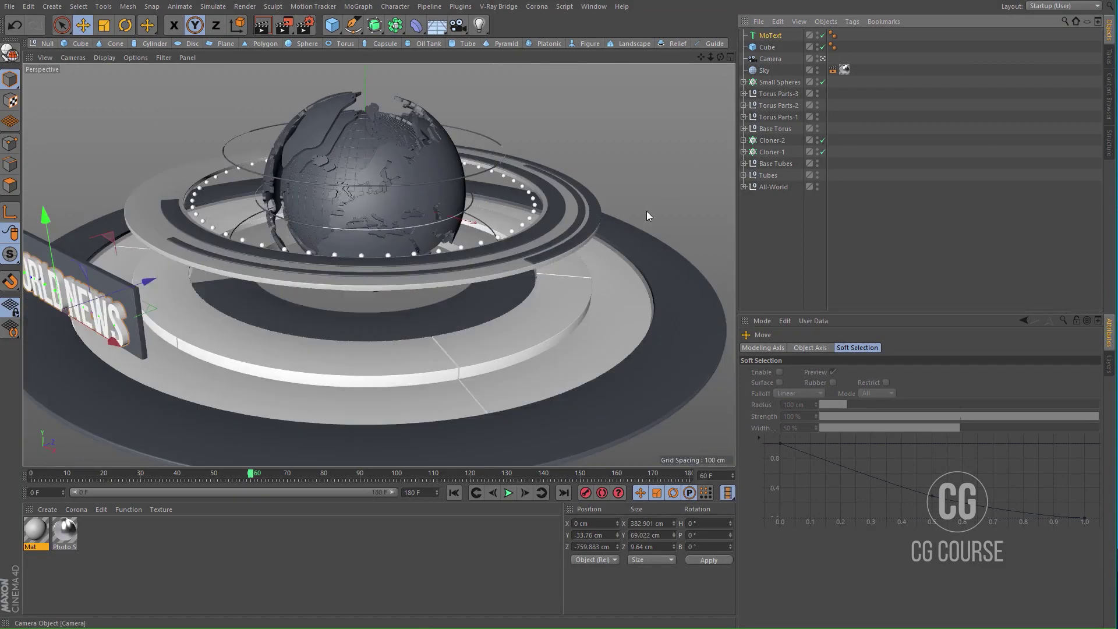
left_click_drag(252, 291, 397, 291, "alt")
scroll(274, 256, "up", 7)
left_click_drag(274, 254, 370, 247, "alt")
left_click(776, 37)
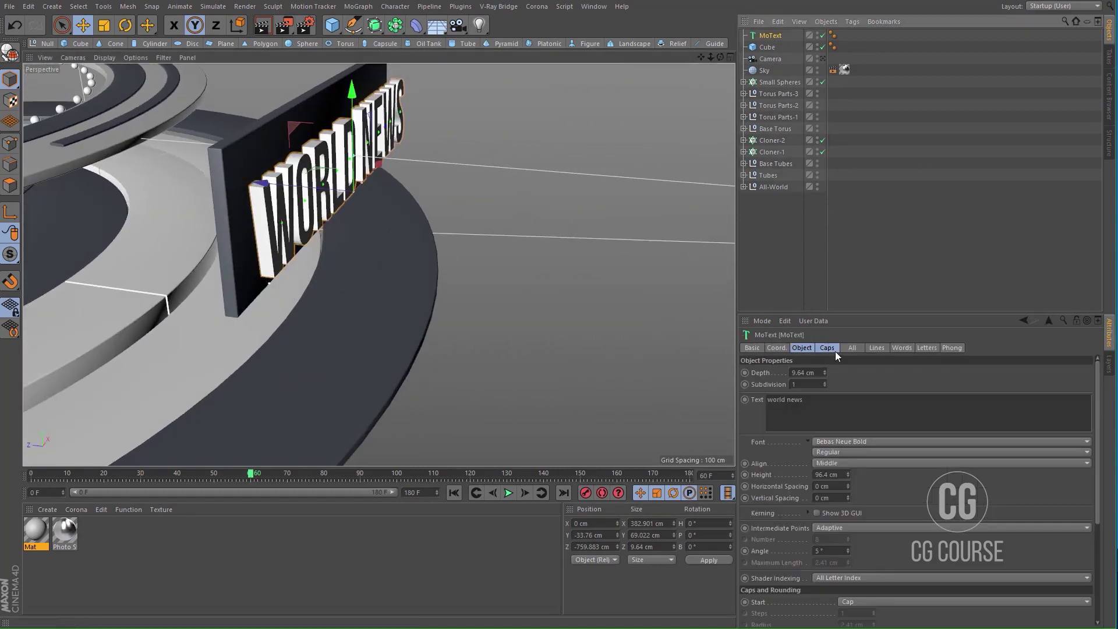
left_click(872, 348)
left_click(834, 347)
left_click(842, 372)
left_click(854, 418)
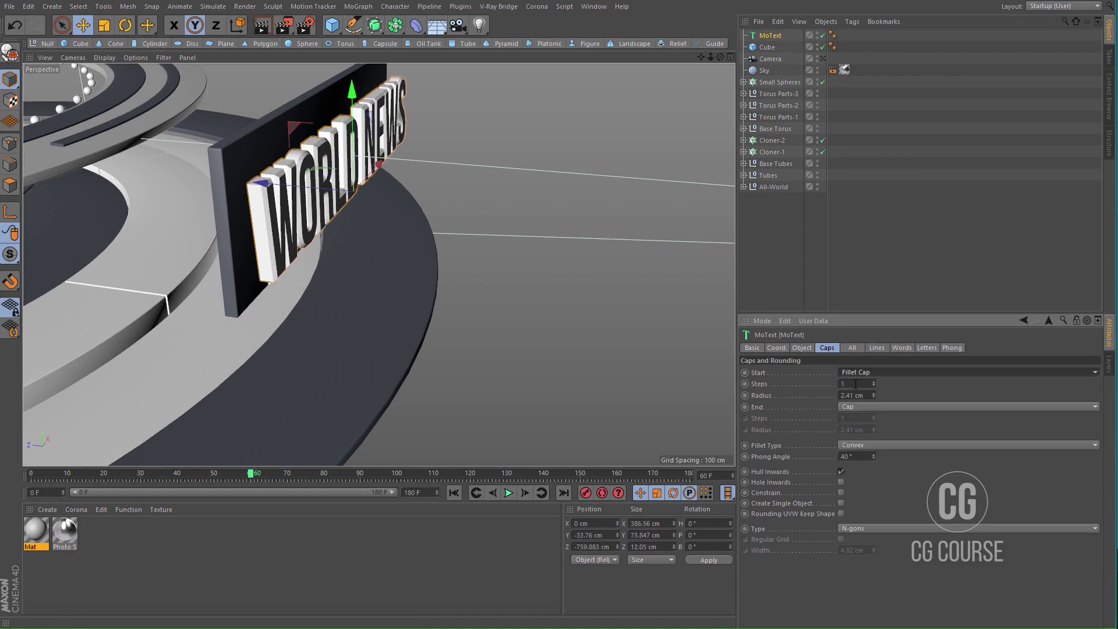
Step: Set the text's start fillet to 5 steps with a radius of 0.5 cm
double_click(855, 385)
type("5")
left_click_drag(869, 395, 802, 397)
type(".5")
key("Return")
Step: Set the text's end cap to Fillet Cap with 5 steps and a radius of 0.5 cm
left_click(849, 408)
left_click(857, 451)
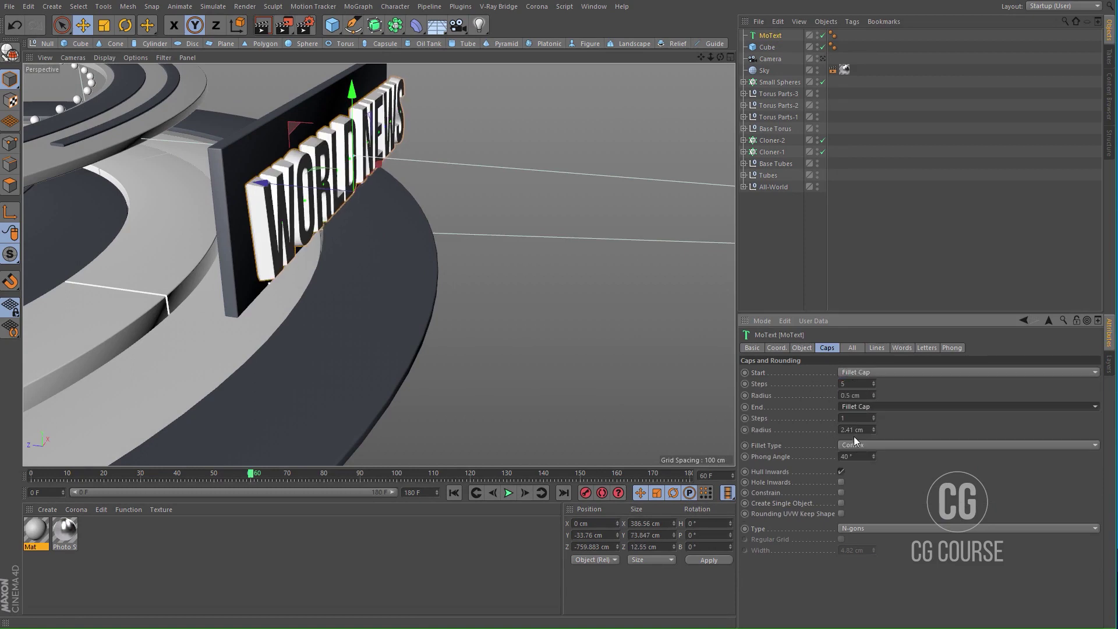
left_click_drag(866, 430, 796, 432)
type(".7")
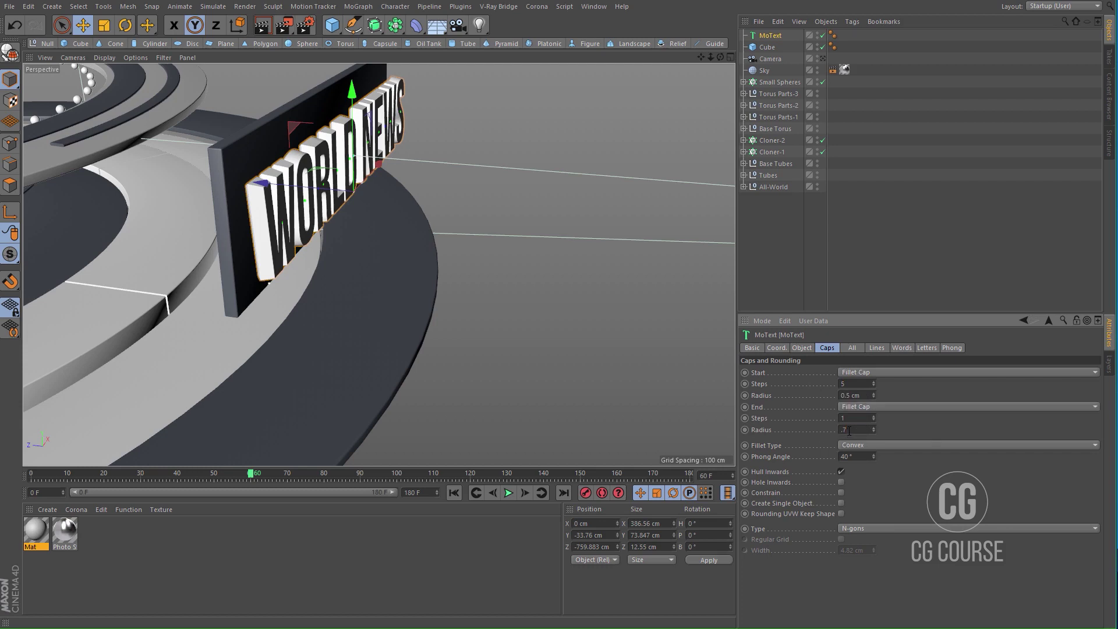
type("5")
key("Return")
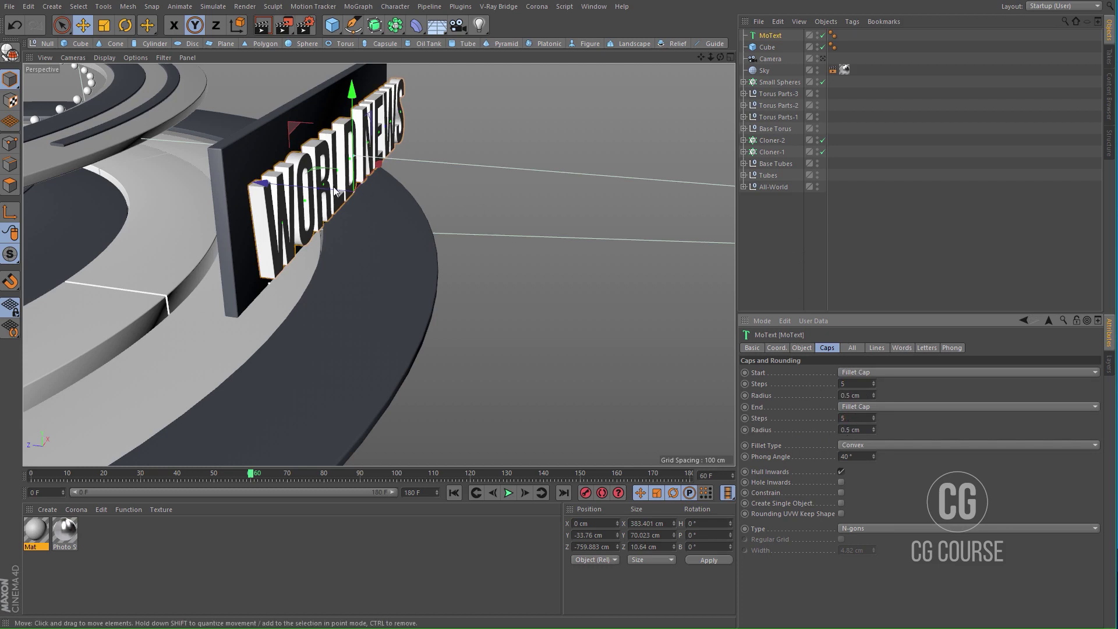
Step: Move the text back towards the panel, to about Z -749 cm
scroll(318, 184, "up", 4)
middle_click_drag(319, 184, 362, 201, "alt")
scroll(321, 191, "up", 3)
left_click_drag(309, 191, 221, 235, "alt")
scroll(349, 258, "down", 3)
left_click_drag(325, 263, 211, 245, "alt")
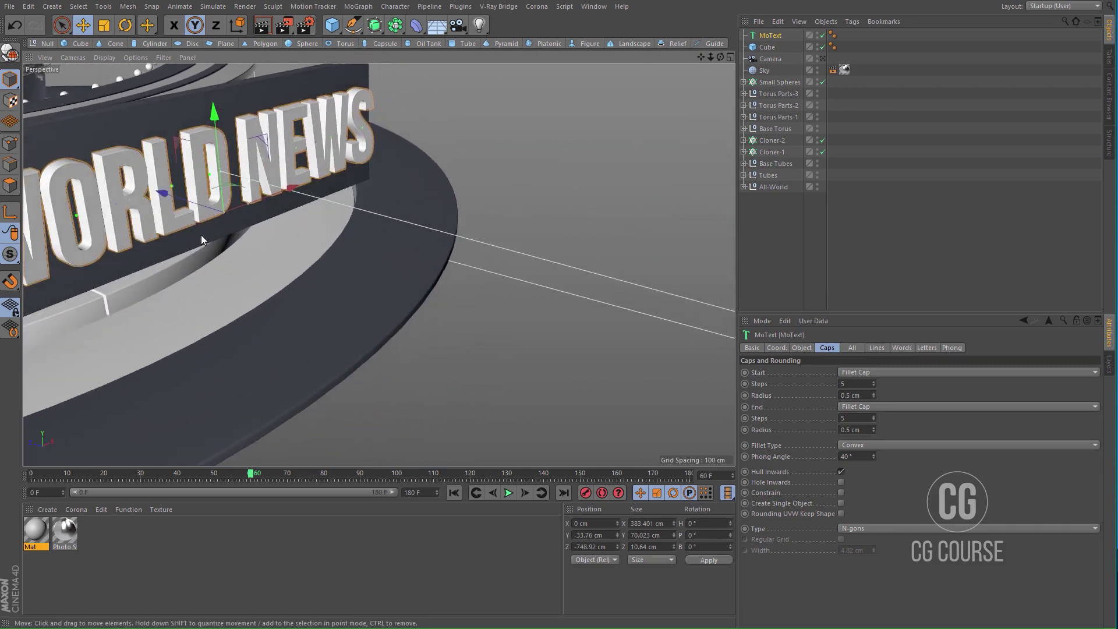
middle_click_drag(211, 246, 289, 257, "alt")
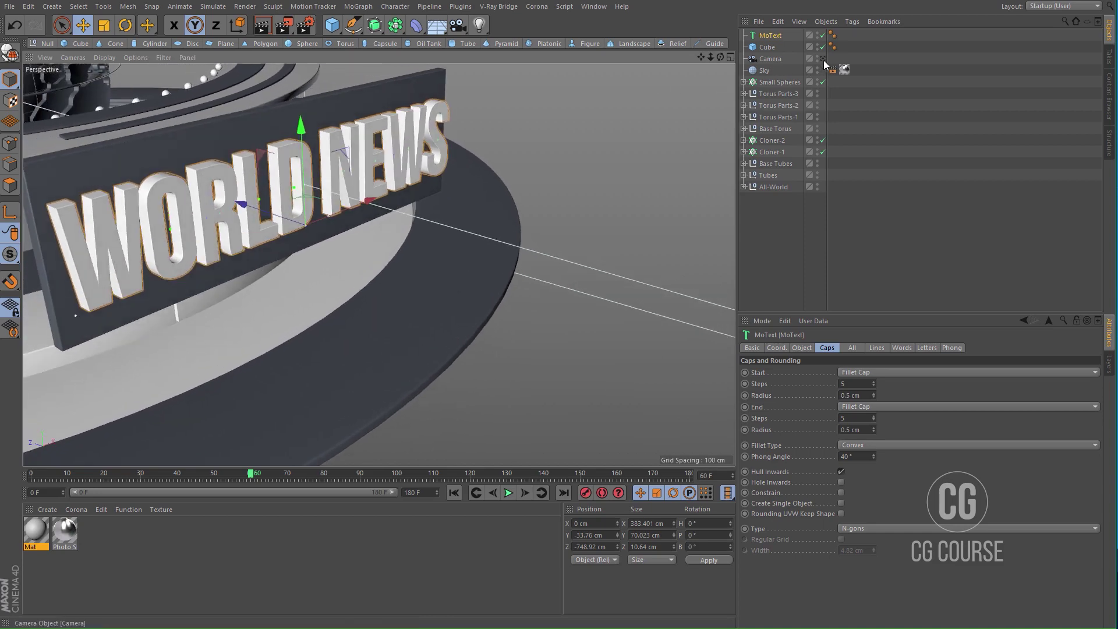
Step: Look through the scene camera again, deselect everything and render frame 60 to the Picture Viewer
left_click(823, 59)
left_click(783, 240)
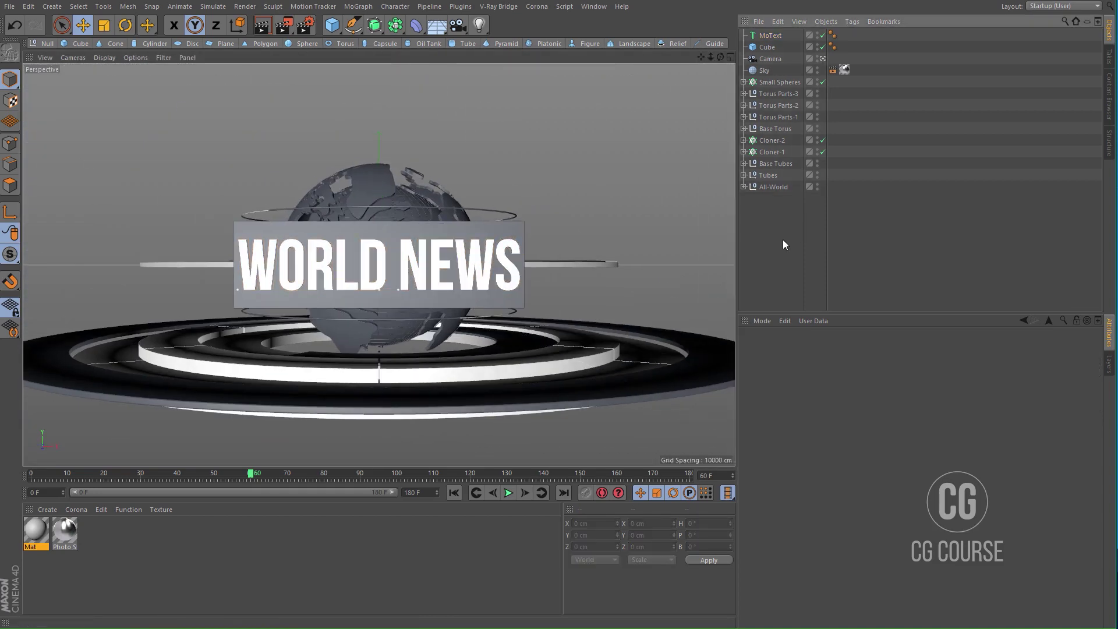
key("shift+r")
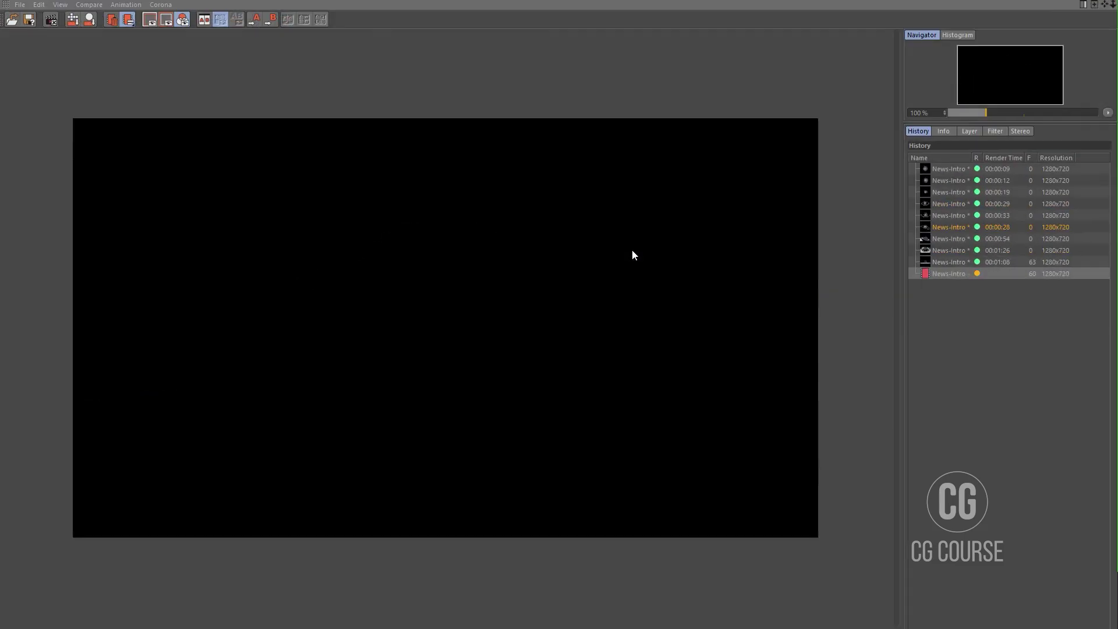
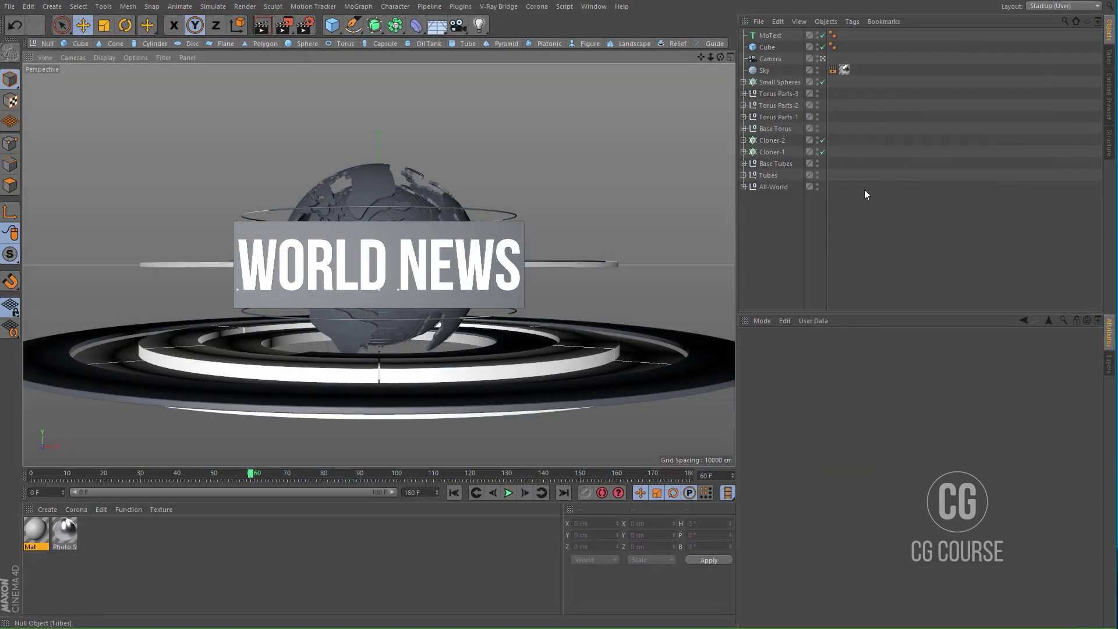
Step: Show the camera's full view cone in the Top view, select the camera and scrub to frame 32 to check its position
middle_click(722, 214)
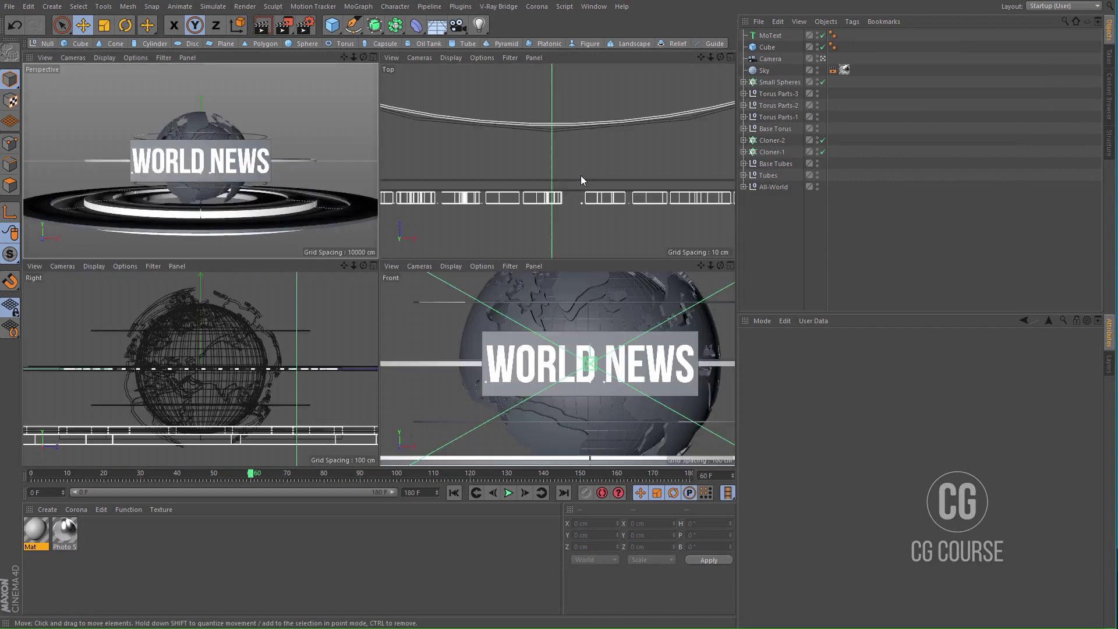
scroll(557, 234, "down", 3)
middle_click_drag(561, 229, 567, 156, "alt")
scroll(573, 169, "down", 2)
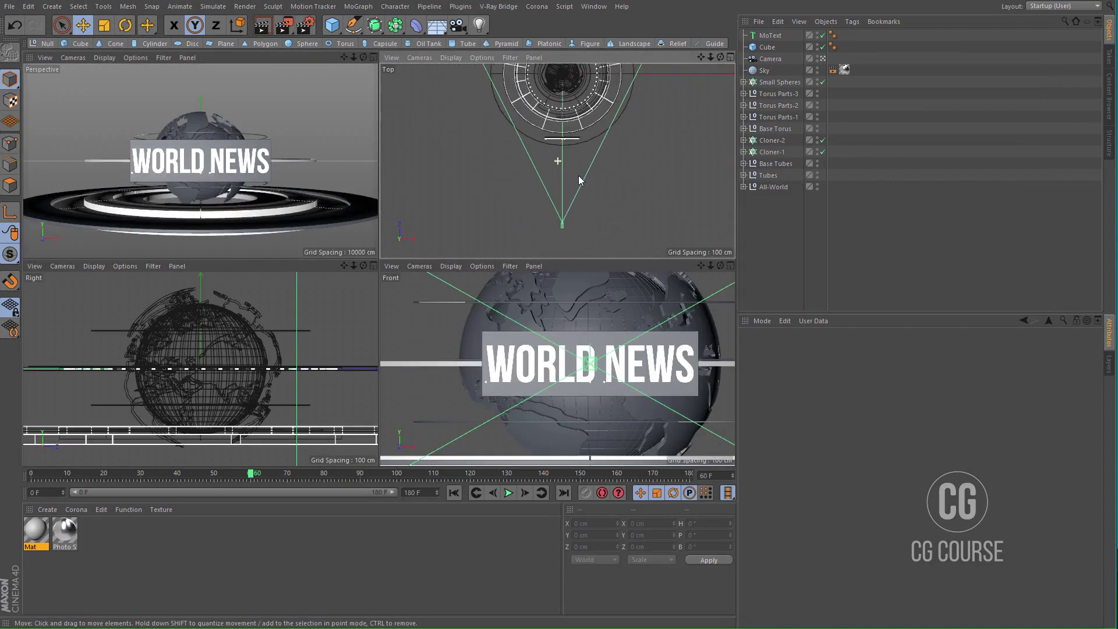
left_click(768, 59)
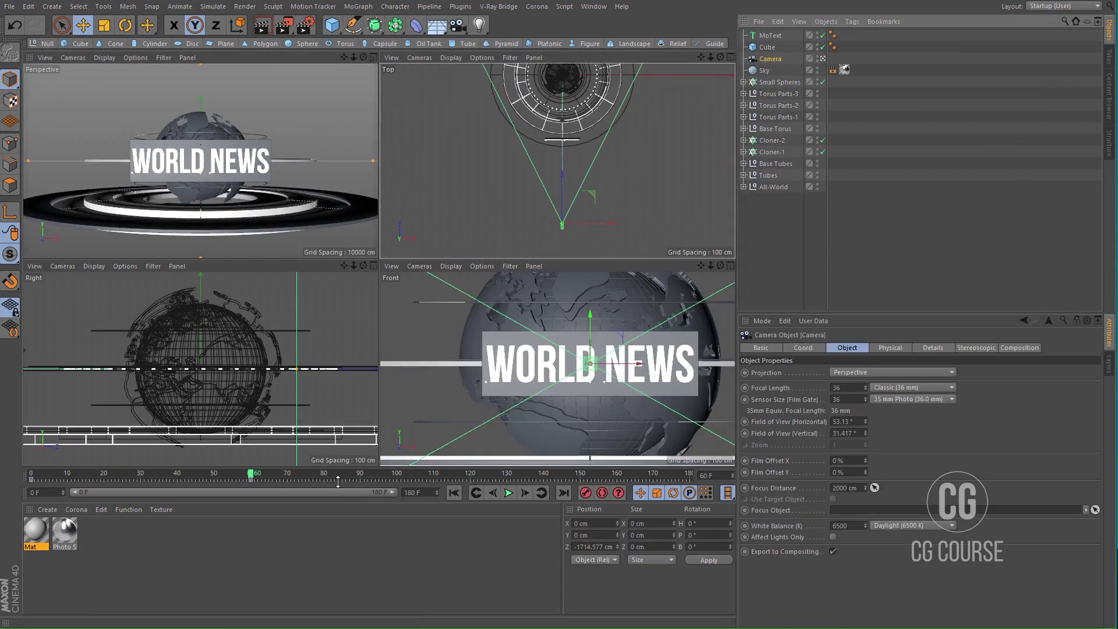
left_click_drag(252, 475, 149, 482)
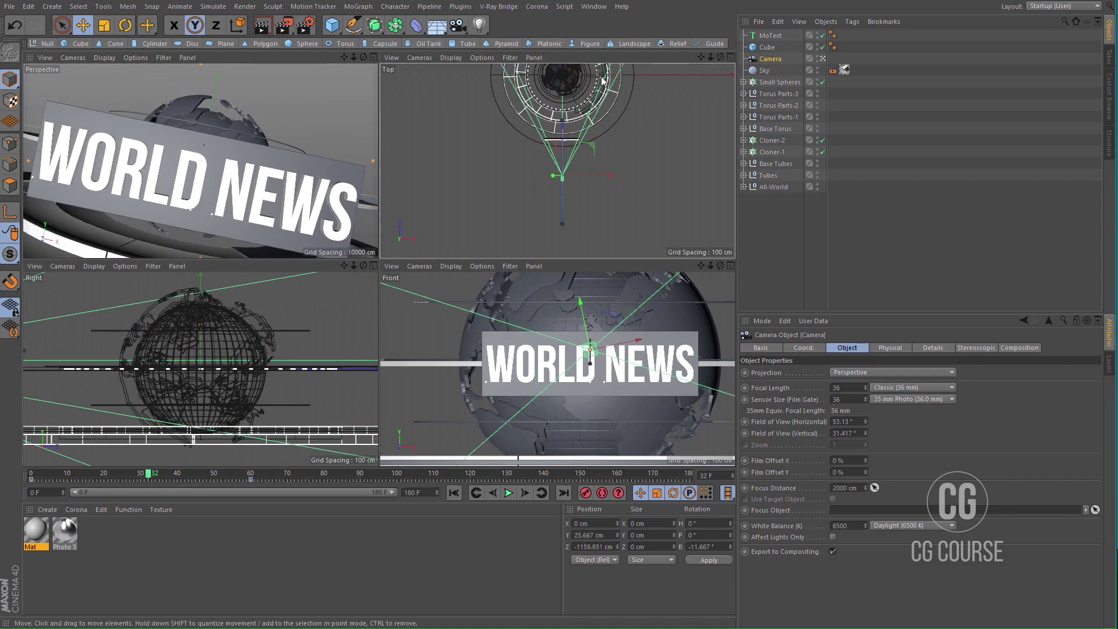
Step: Add a MoGraph Plain effector to the WORLD NEWS text and set its Y position offset to 0 cm
left_click(770, 35)
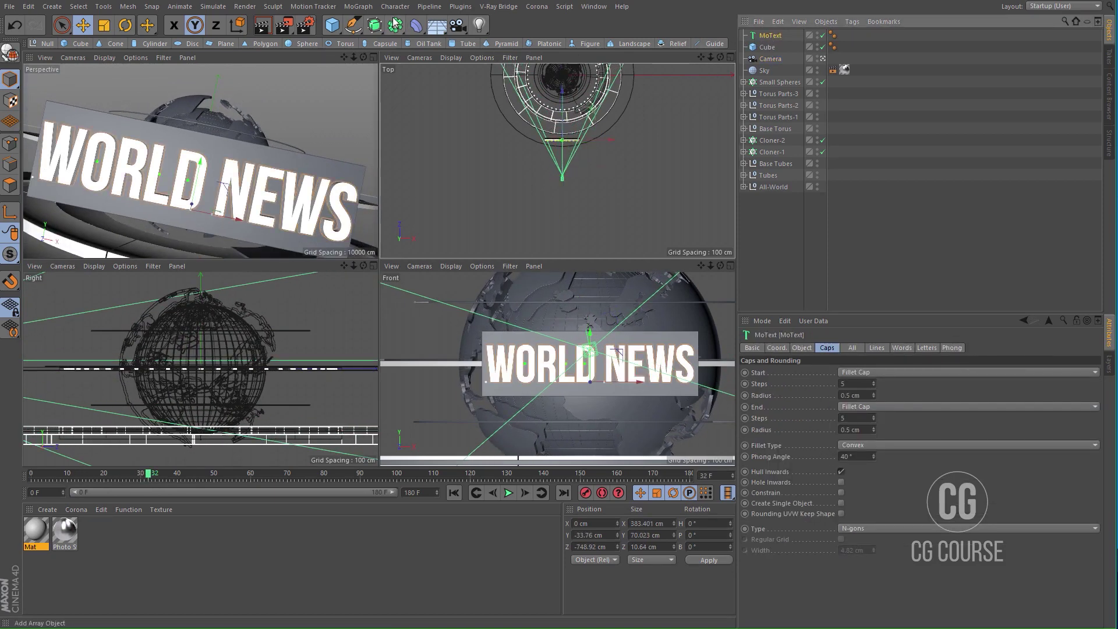
left_click(358, 6)
mouse_move(366, 26)
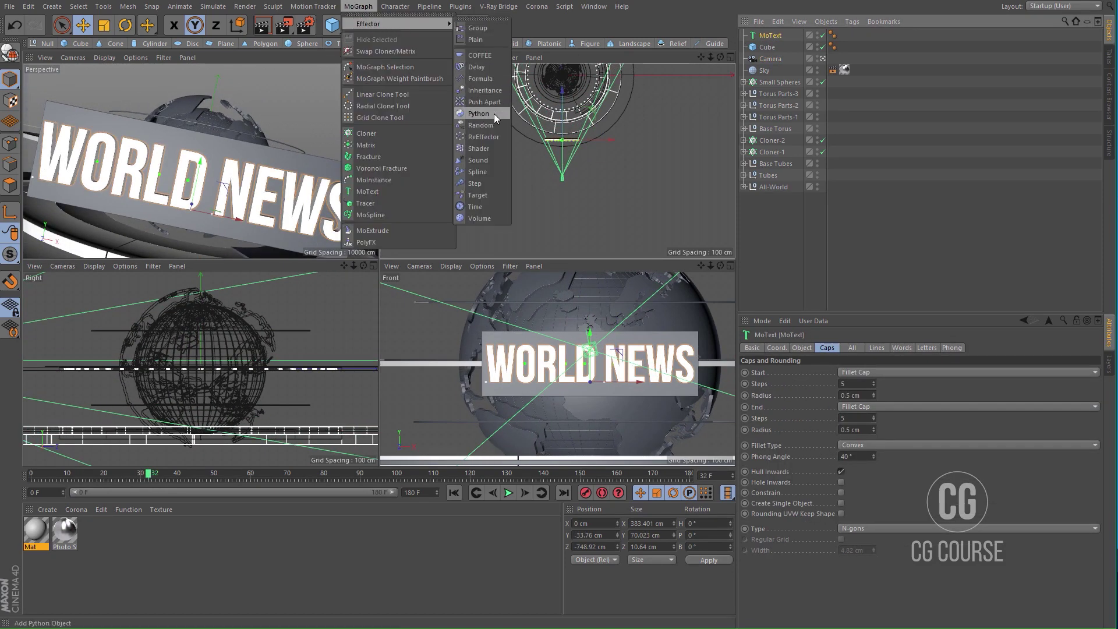
left_click(475, 40)
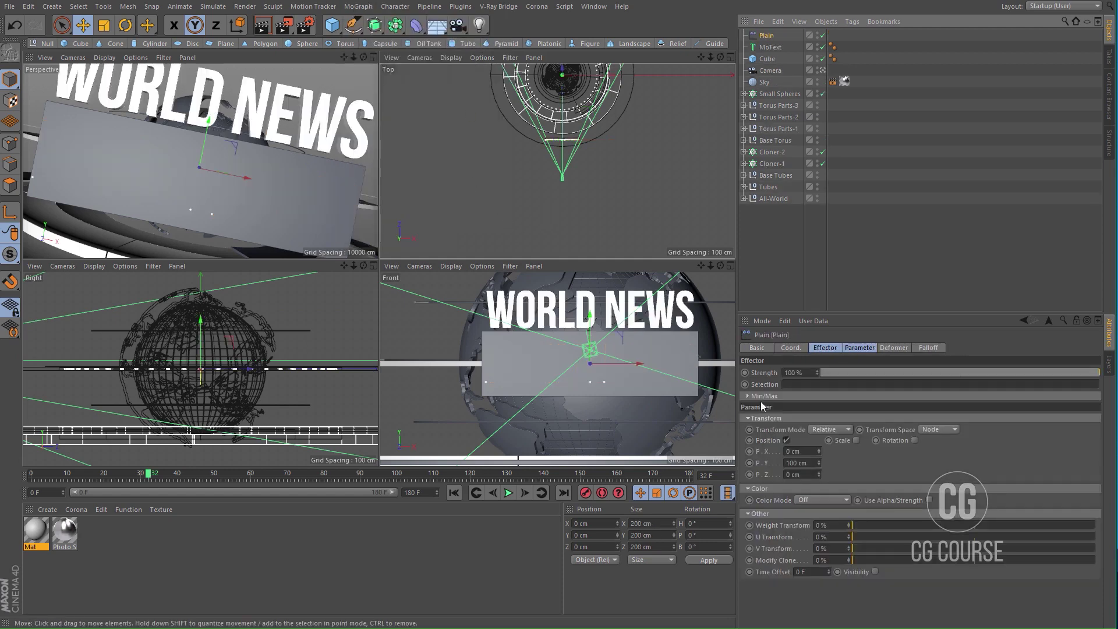
left_click(831, 349)
left_click(857, 348)
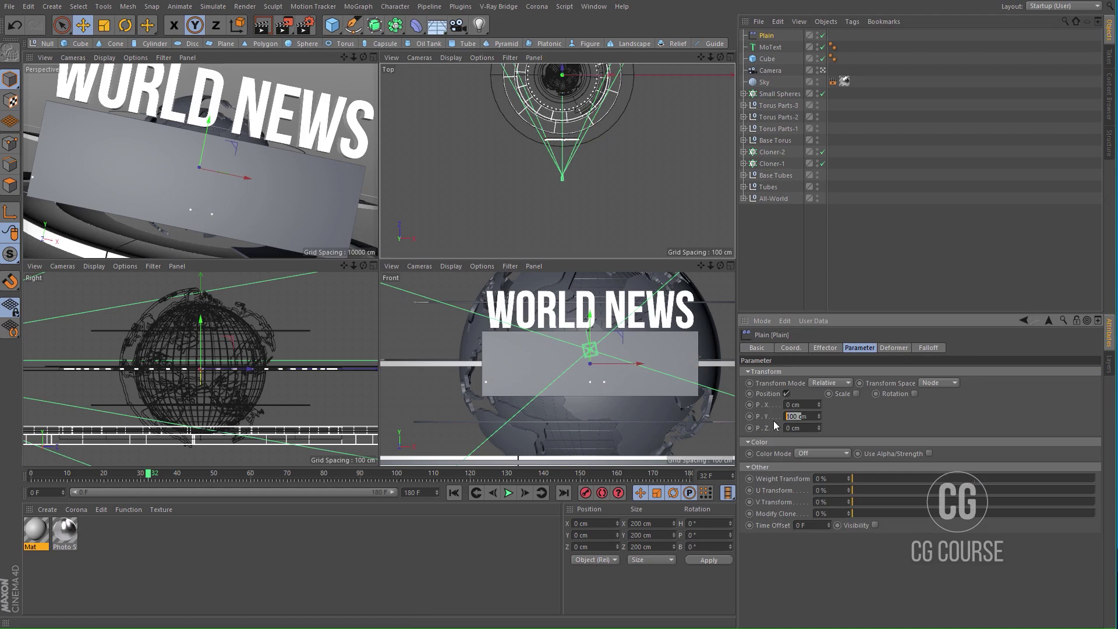
type("0")
key("Return")
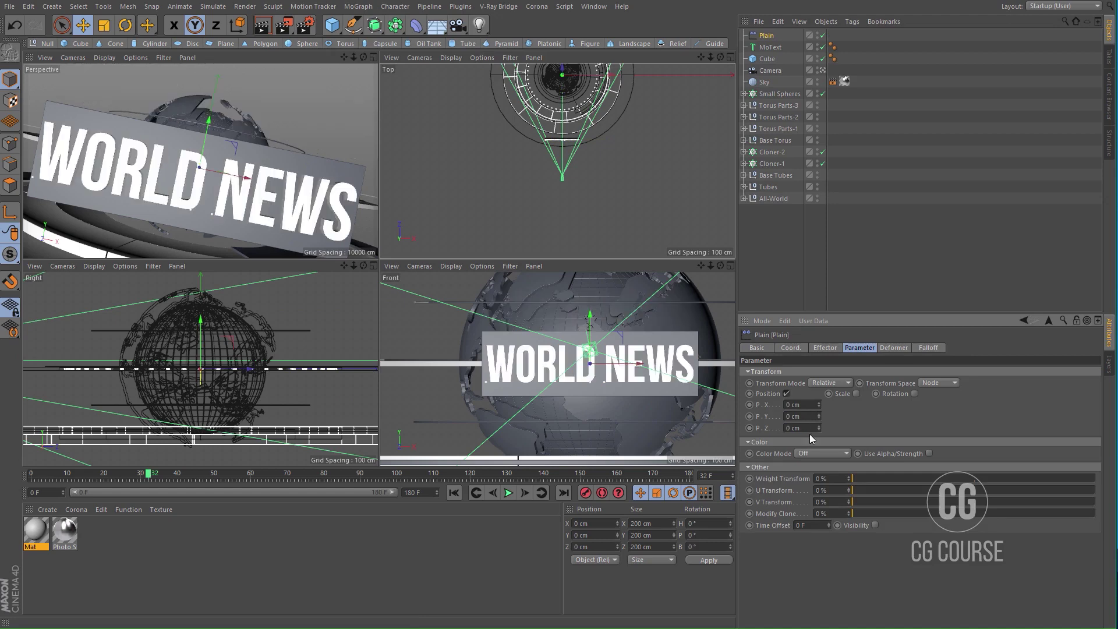
Step: Set the Plain effector's Z position offset to -459 cm so the text sits behind the camera, and return to frame 0
middle_click_drag(592, 176, 590, 209, "alt")
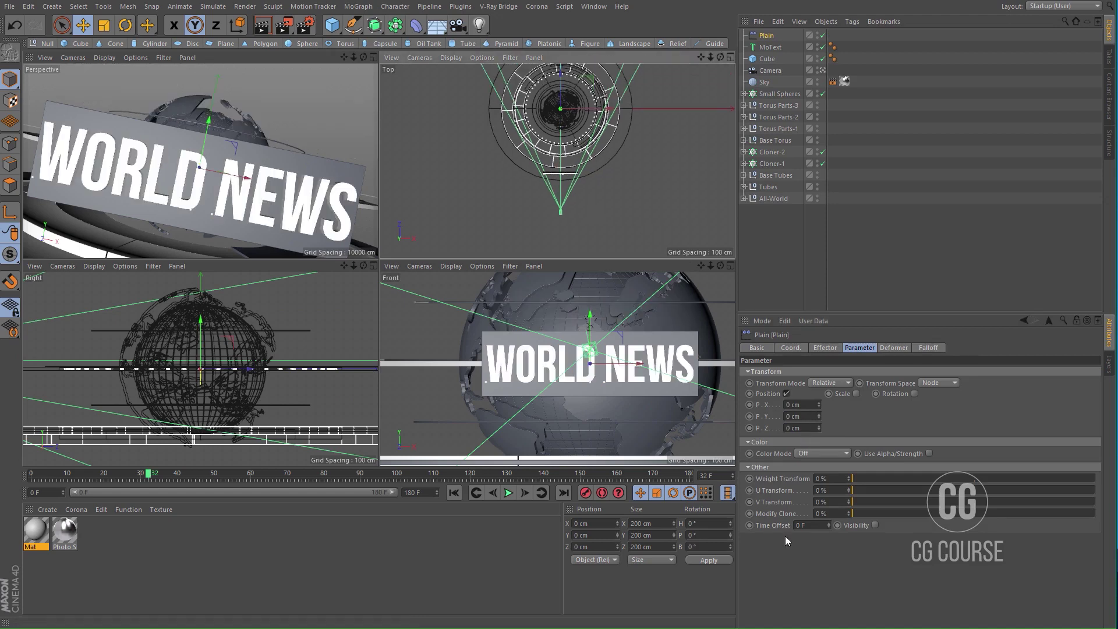
left_click_drag(818, 428, 818, 495)
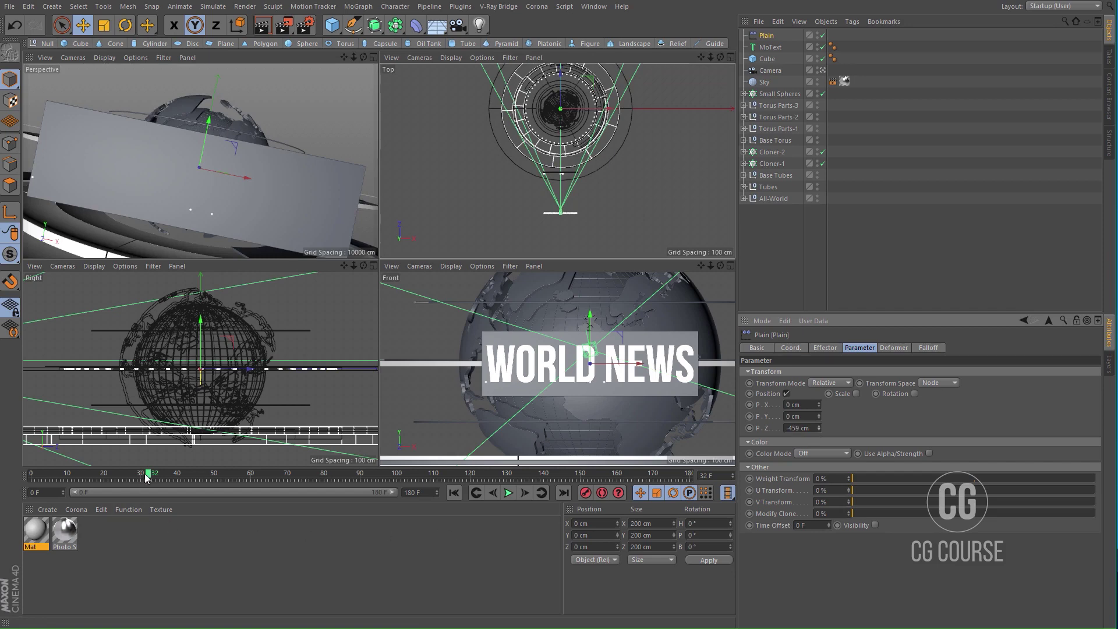
left_click_drag(148, 477, 3, 481)
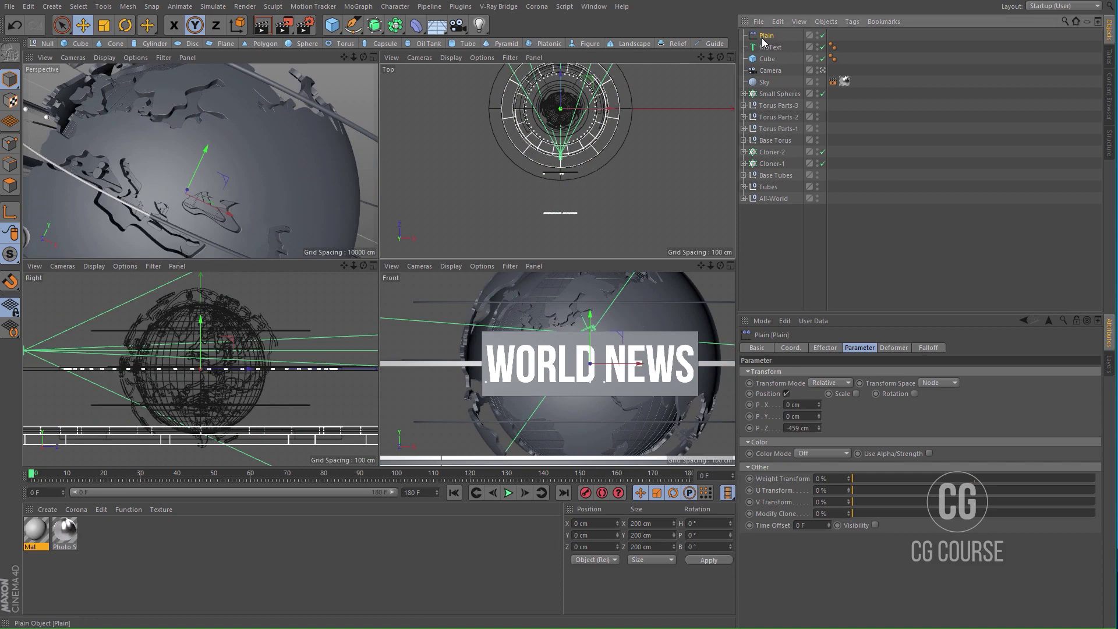
Step: Set the Plain effector's falloff shape to Linear
left_click(928, 347)
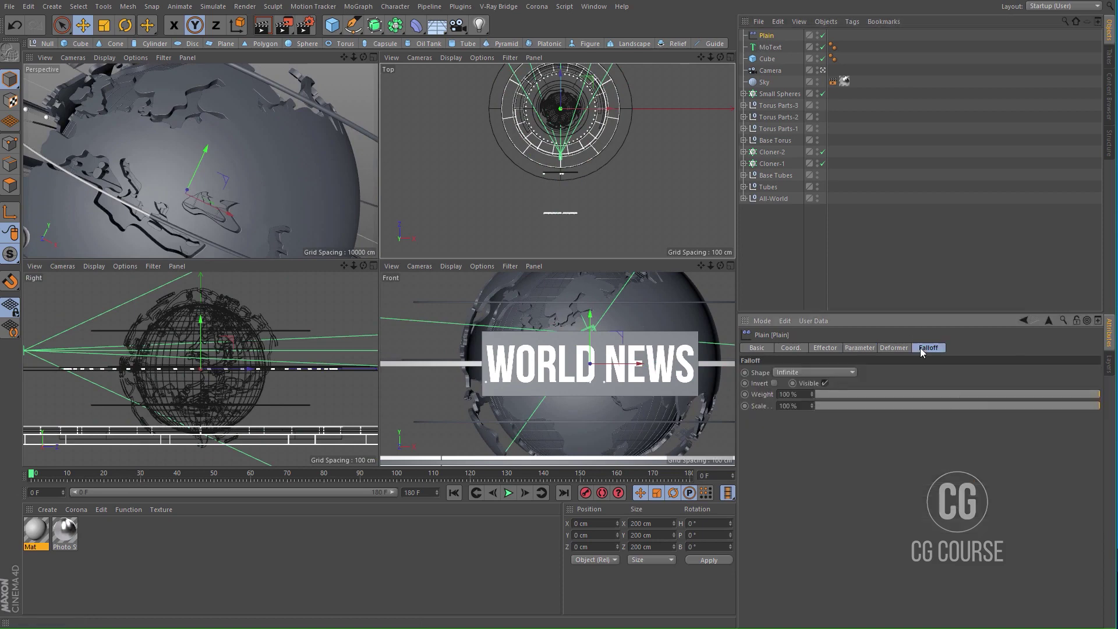
left_click(825, 373)
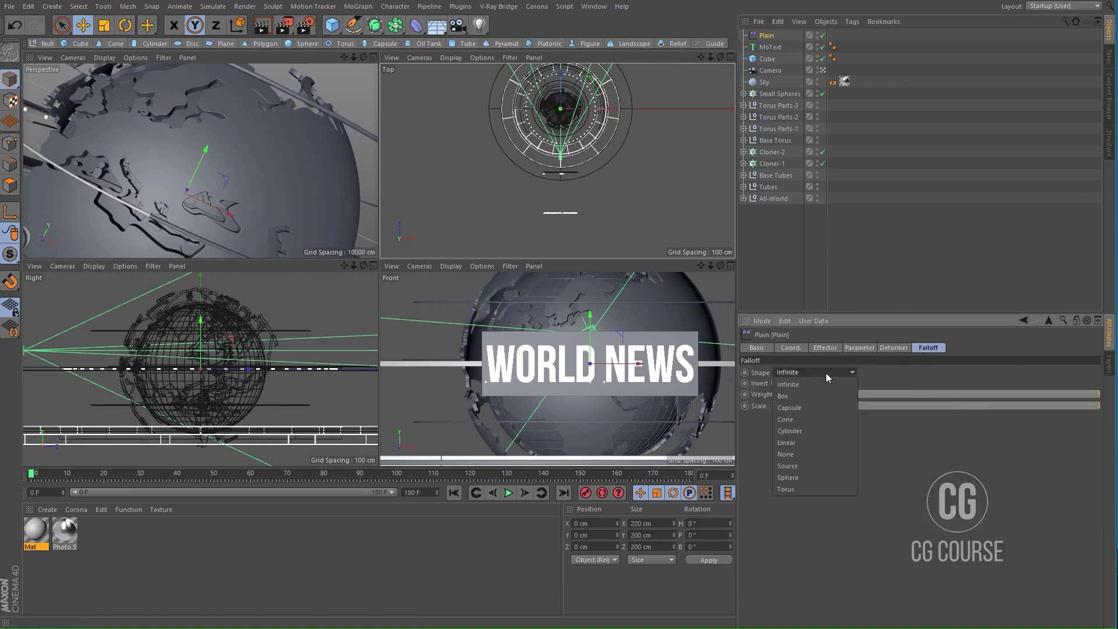
left_click(810, 441)
Step: Leave the scene camera's view, move the Plain effector forward to about Z -843 cm and rotate its heading to 90°
middle_click(357, 194)
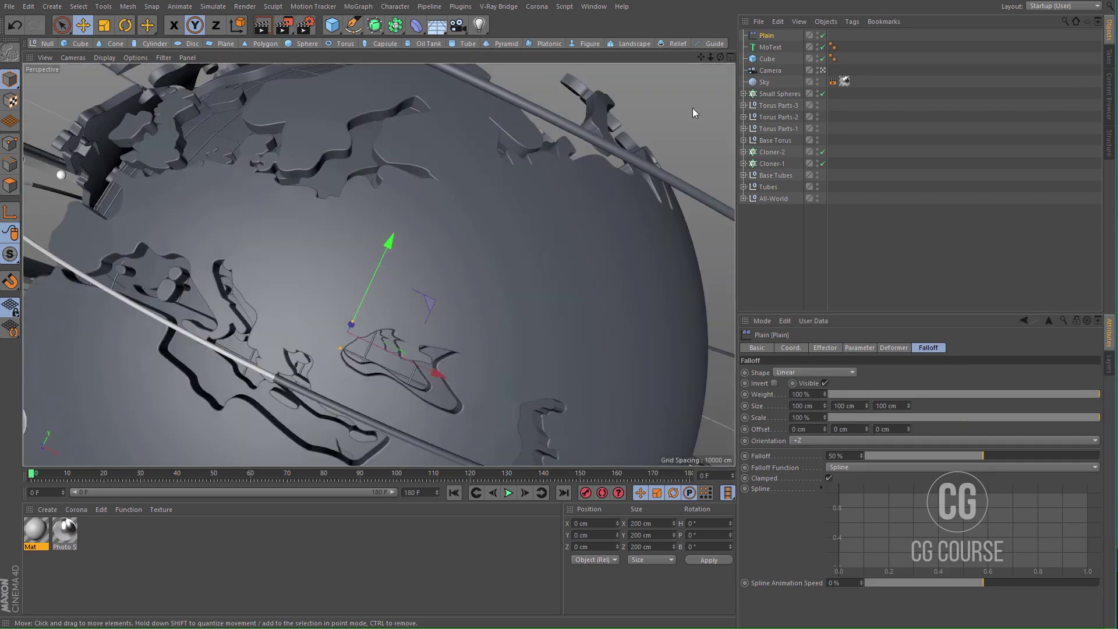
left_click(822, 71)
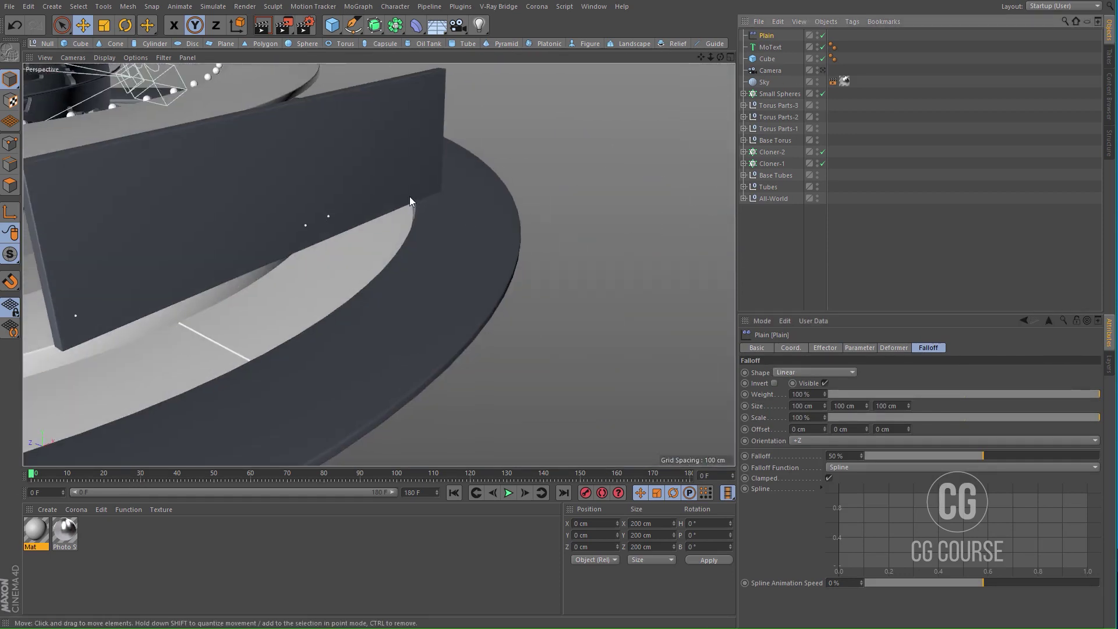
scroll(373, 216, "down", 5)
left_click_drag(369, 219, 367, 271, "alt")
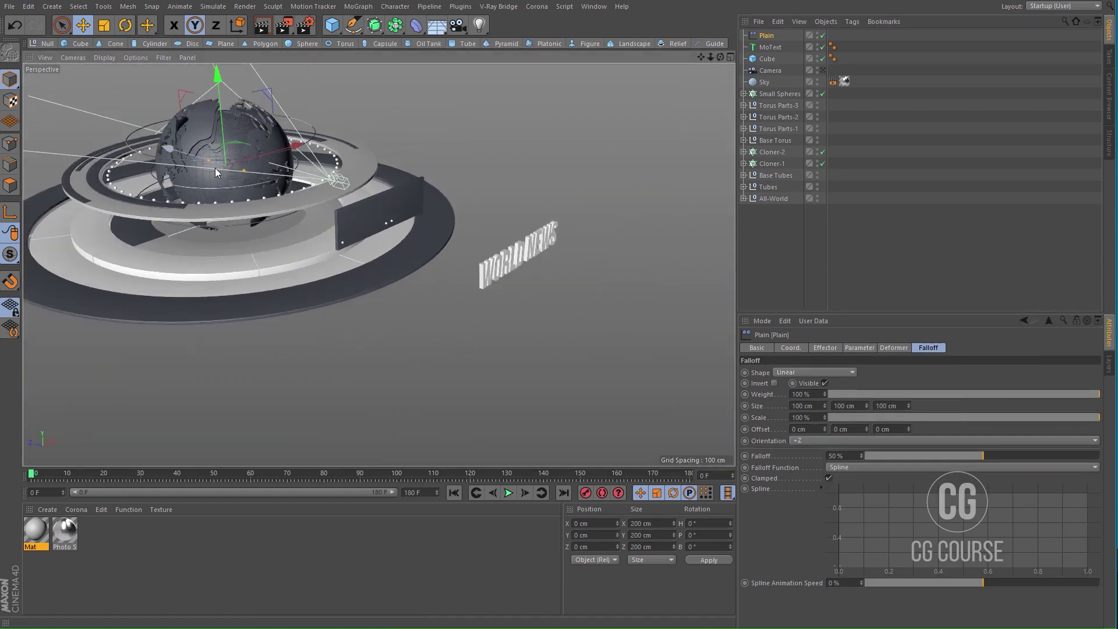
left_click_drag(300, 197, 441, 228)
key("r")
left_click_drag(411, 267, 361, 274, "alt")
key("e")
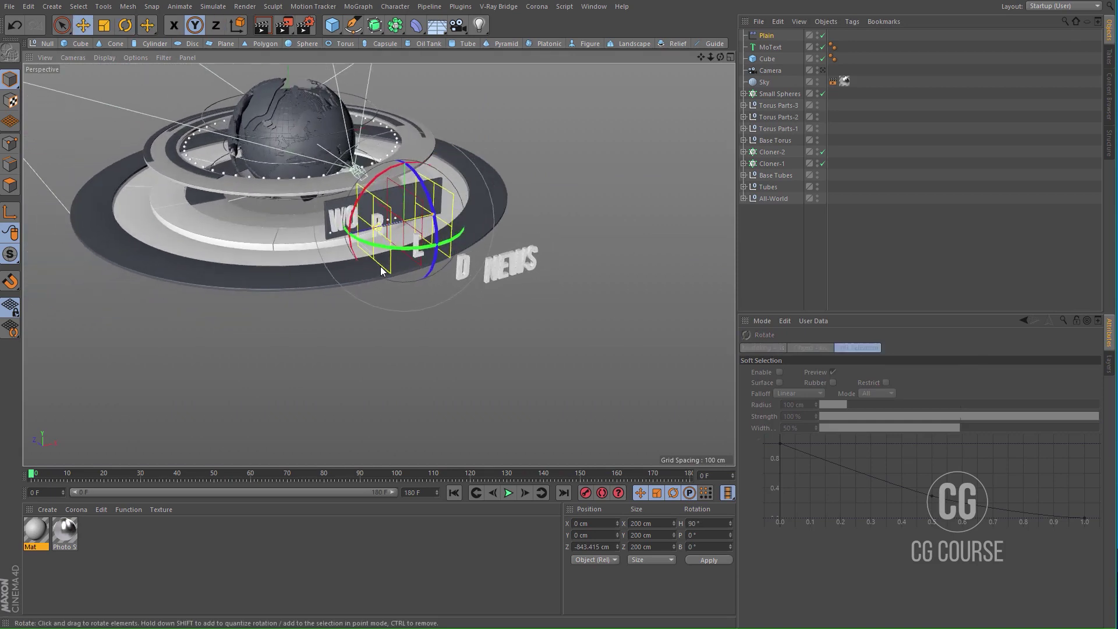
Step: Move the Plain effector sideways past the W of WORLD, to about X -455 cm, and keyframe its X position at frame 0
left_click_drag(375, 233, 159, 297)
left_click_drag(228, 308, 446, 447, "alt")
left_click(765, 36)
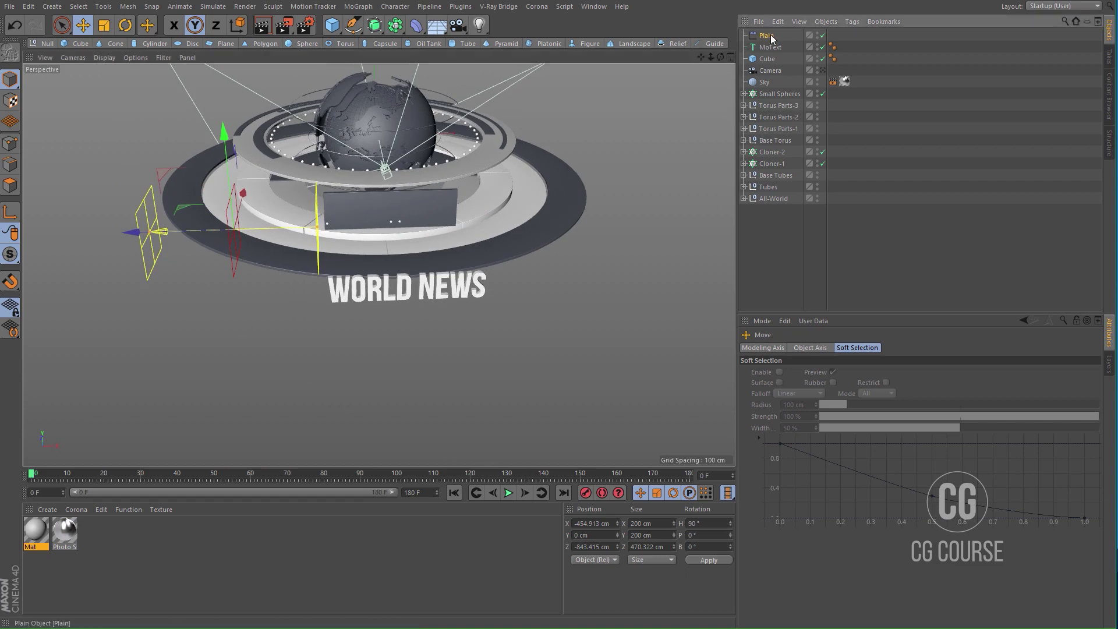
left_click(789, 347)
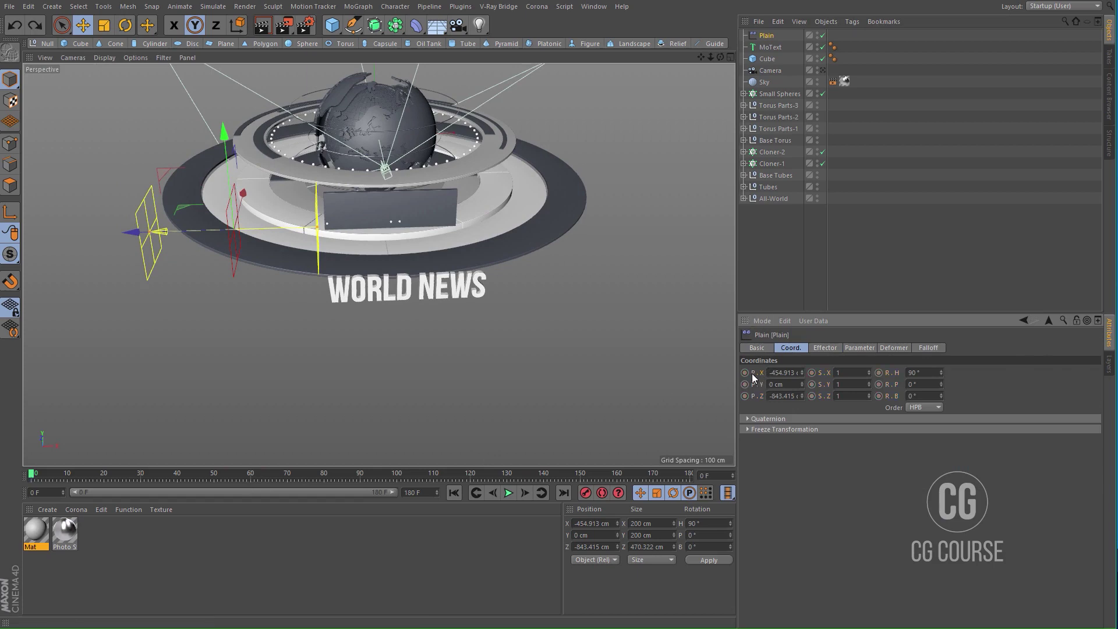
Step: At frame 60, move the Plain effector across the panel to about X 477 cm and keyframe its X position
left_click_drag(36, 479, 250, 484)
left_click_drag(146, 241, 474, 252)
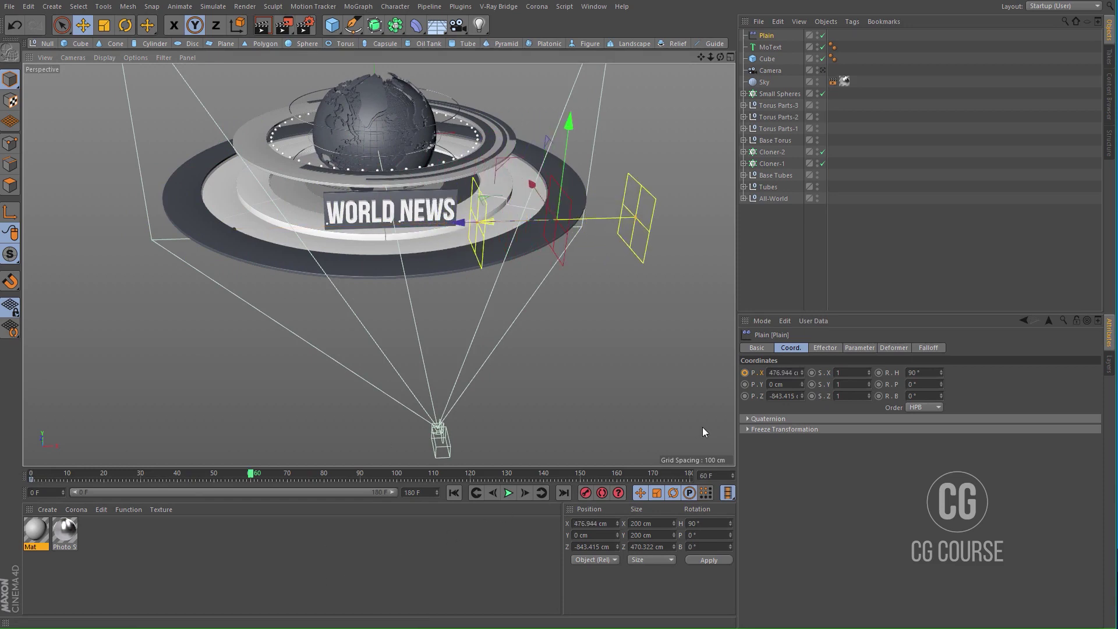
left_click(744, 372)
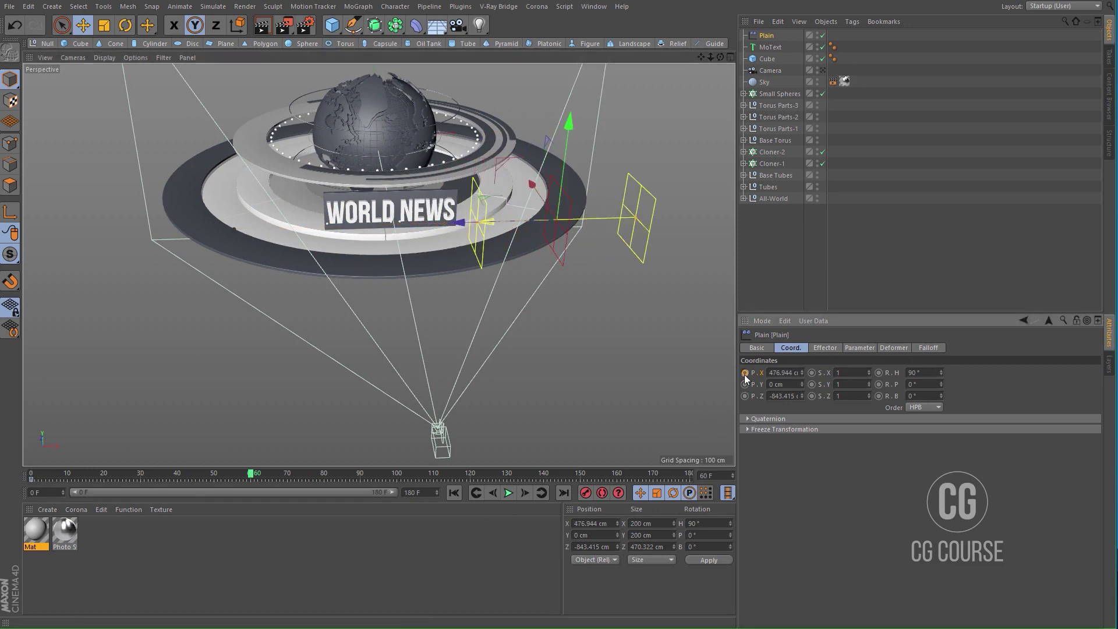
Step: Play the letter animation from the start, look through the scene camera again and replay it from there
left_click(453, 493)
left_click(508, 493)
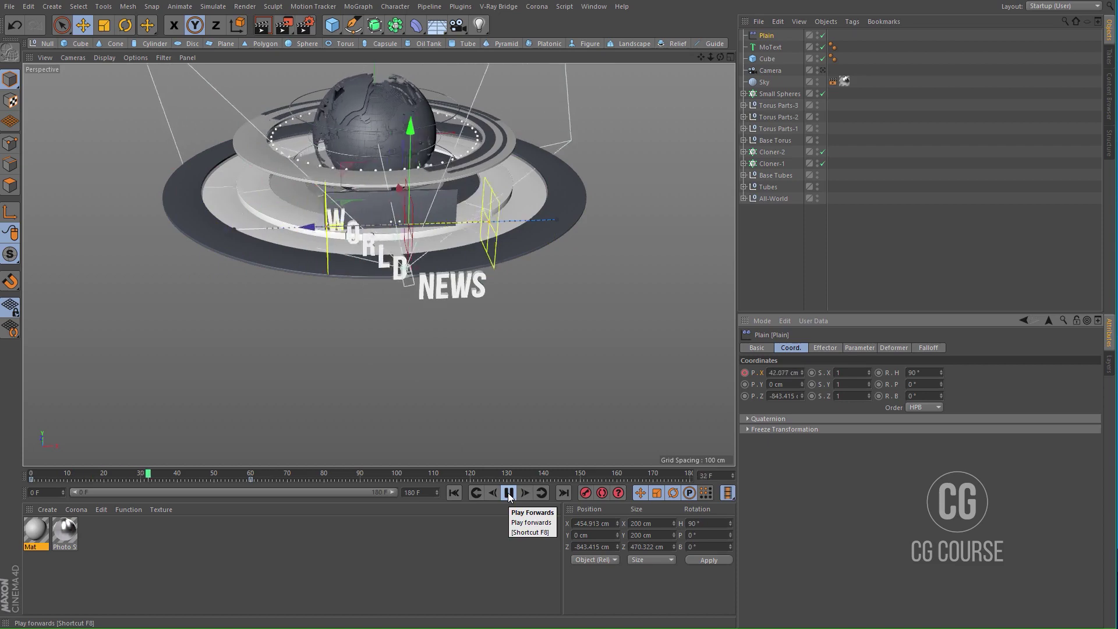
left_click(824, 71)
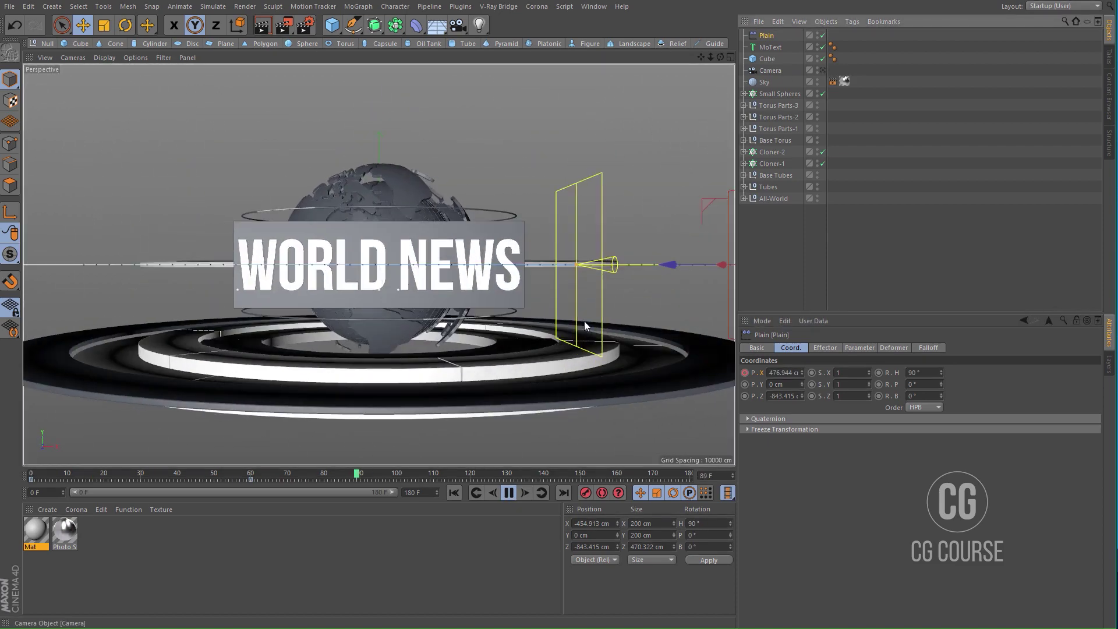
left_click(456, 493)
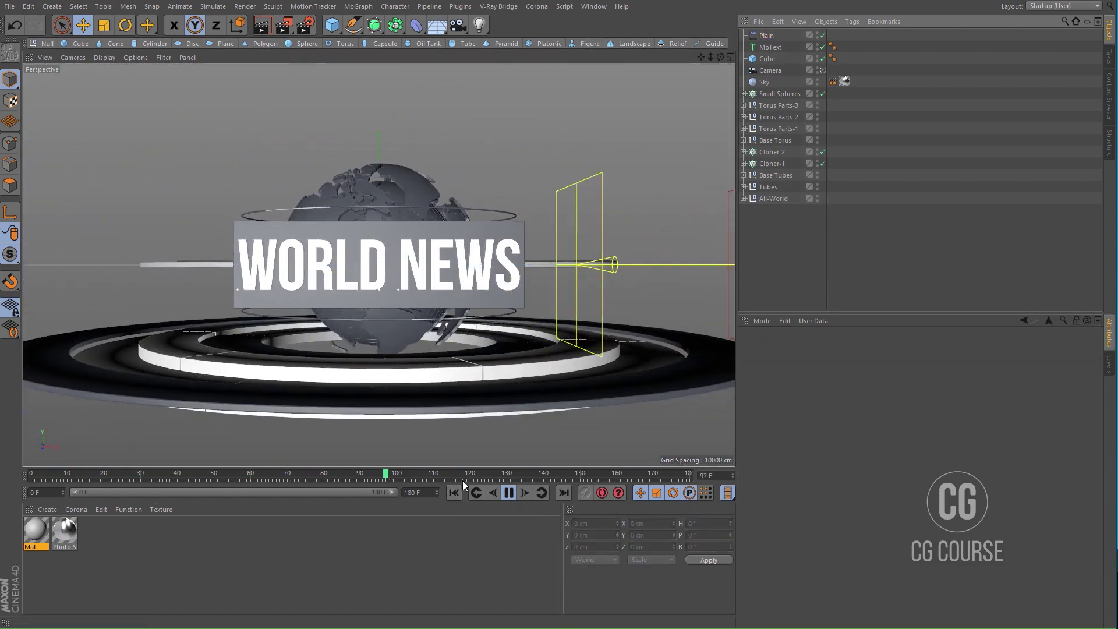
left_click(454, 493)
left_click(509, 493)
Step: Enable scaling in the Plain effector with Uniform Scale and set the scale to -1
left_click(766, 36)
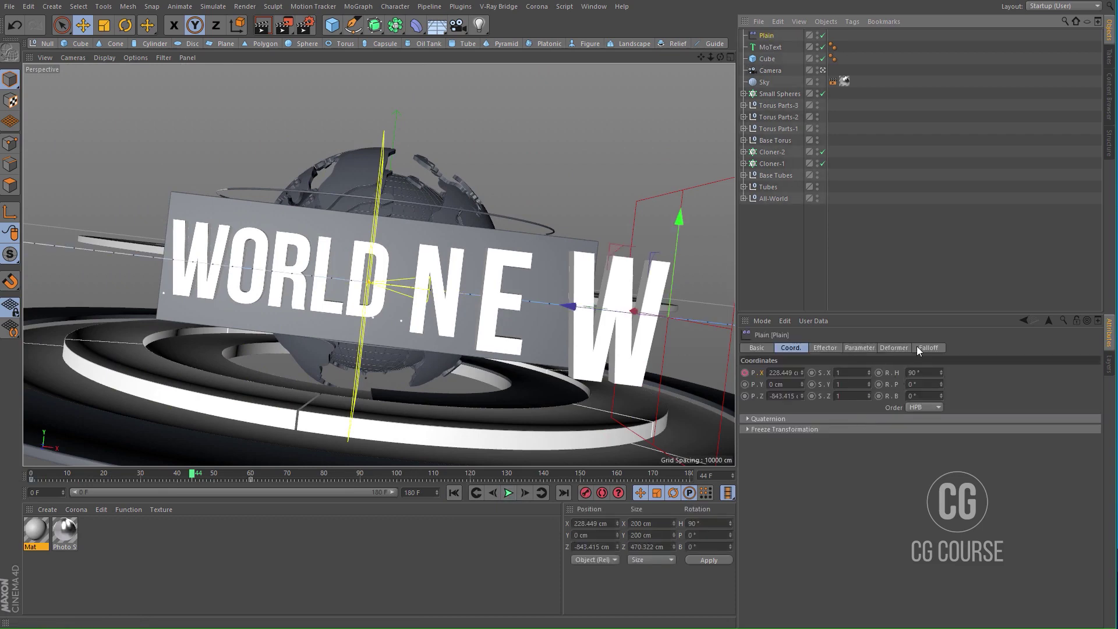
left_click(860, 348)
left_click(856, 394)
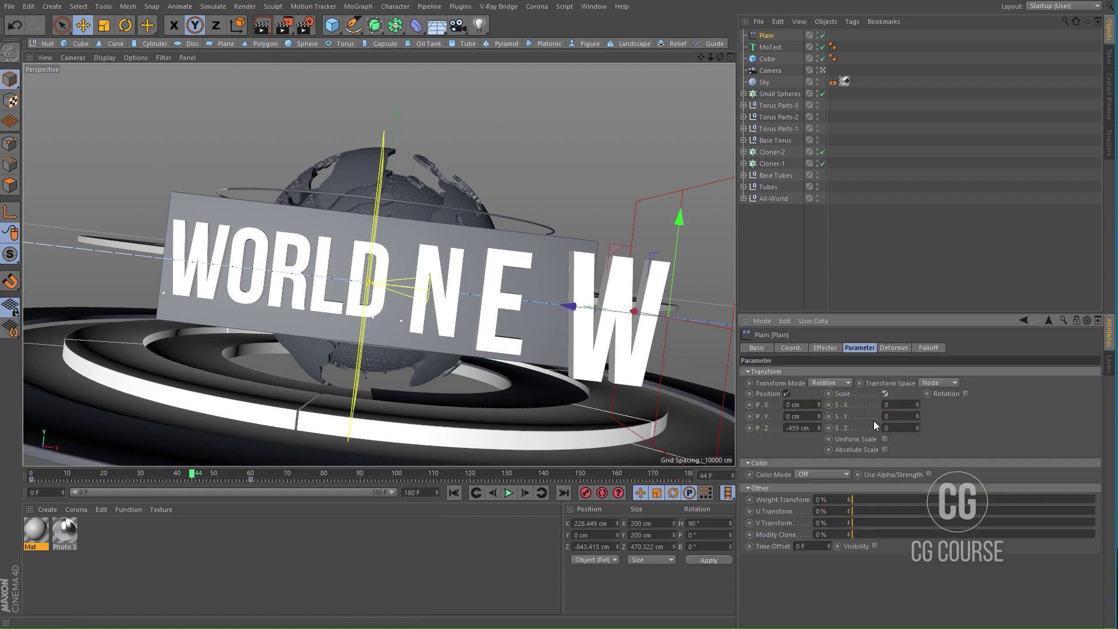
left_click(886, 440)
left_click_drag(891, 405, 881, 405)
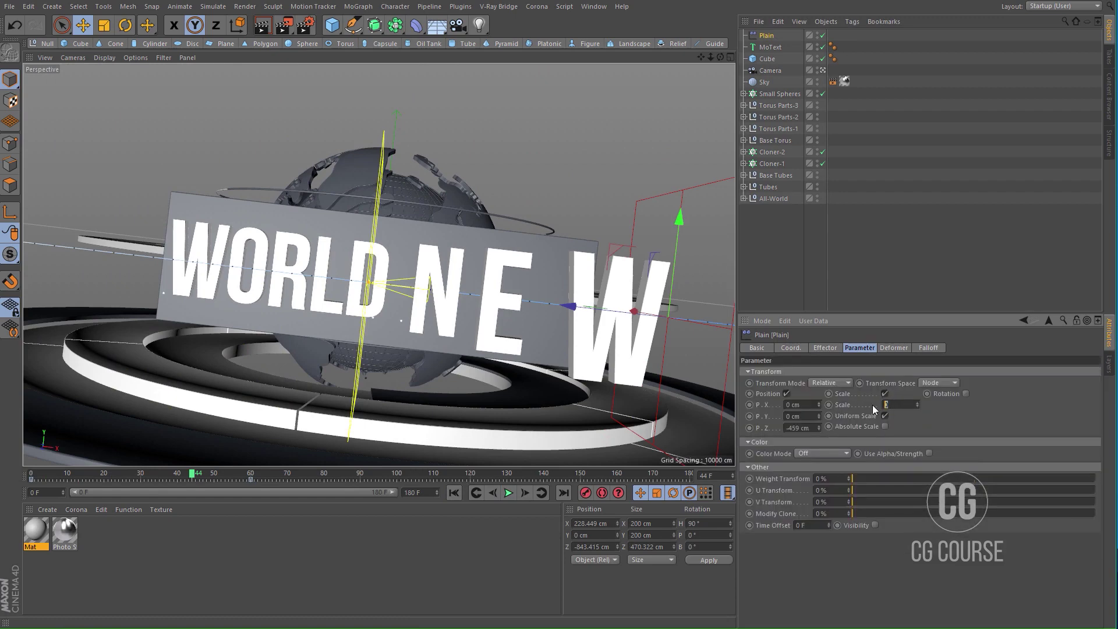
type("-1")
key("Return")
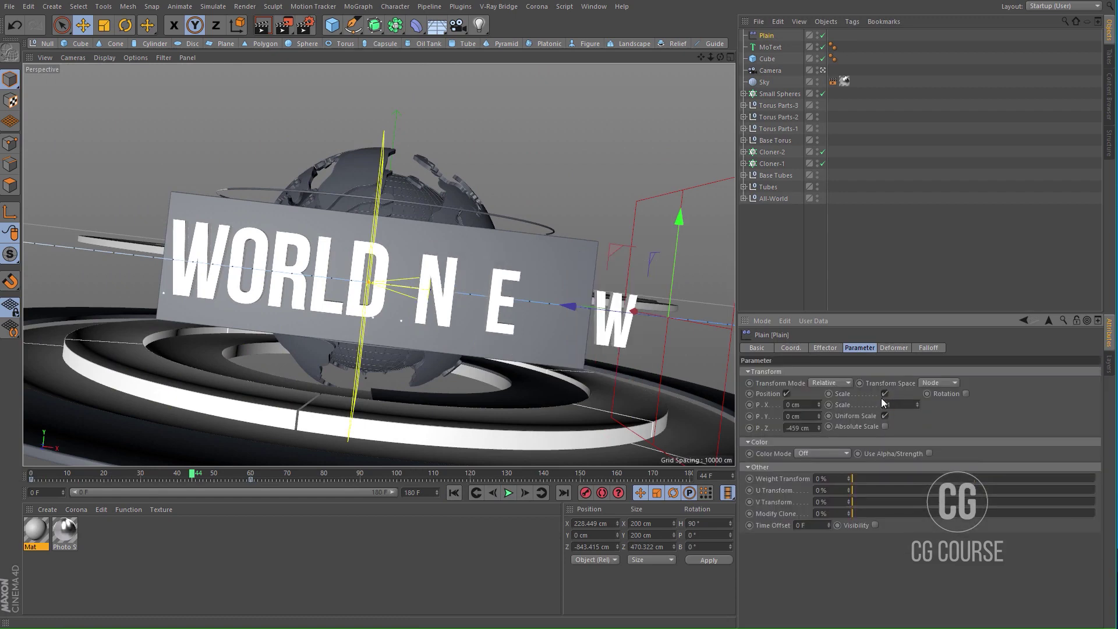
Step: Enable rotation in the Plain effector and set its heading rotation to -90°
left_click(965, 393)
left_click_drag(998, 404, 947, 407)
type("-")
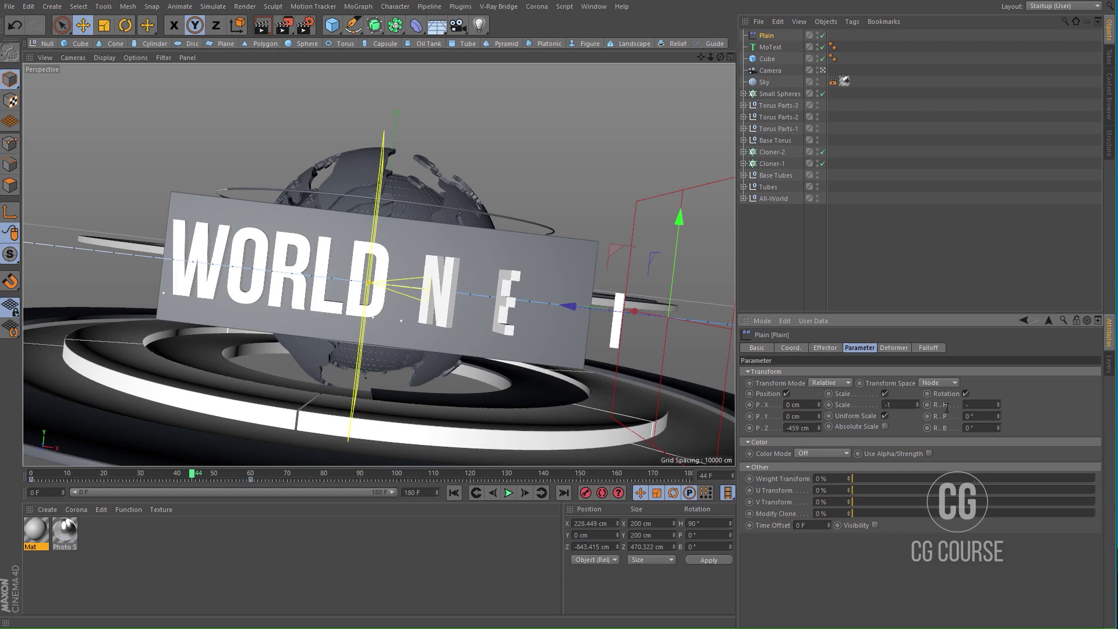
type("90")
key("Return")
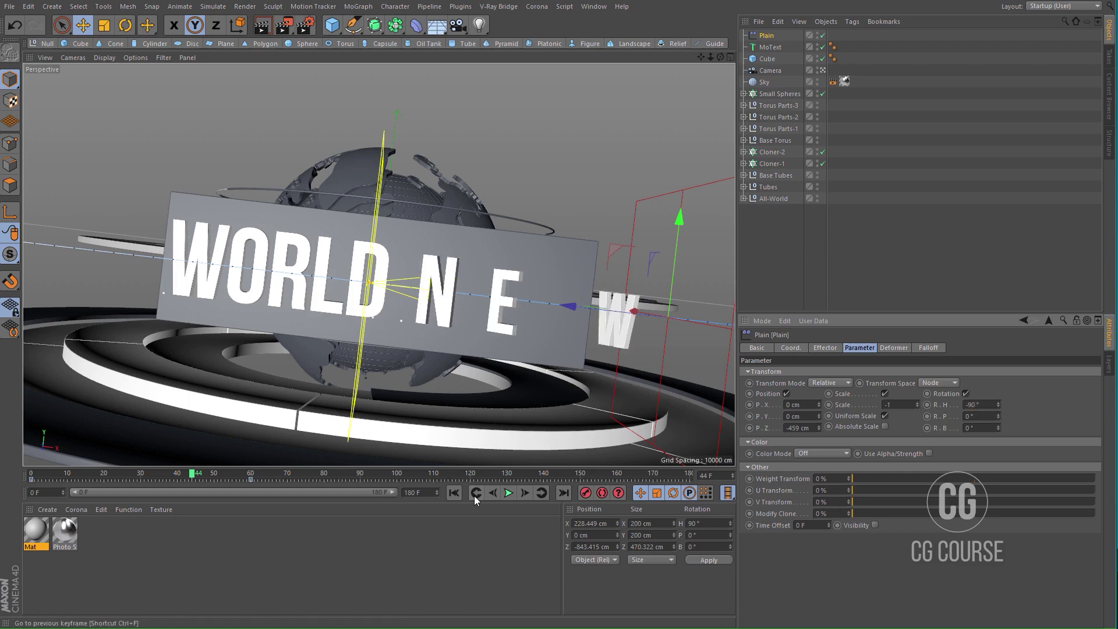
Step: Play the animation from the start, deselect everything and scrub between frames 63 and 33 to review the text's fly-in
left_click(454, 493)
left_click(508, 493)
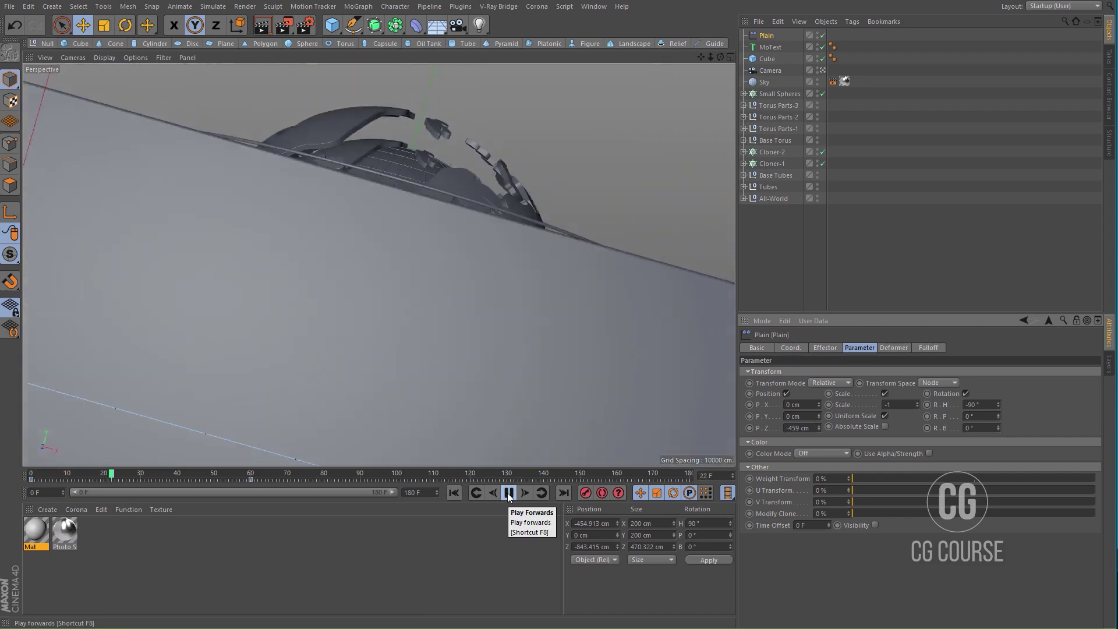
left_click(507, 493)
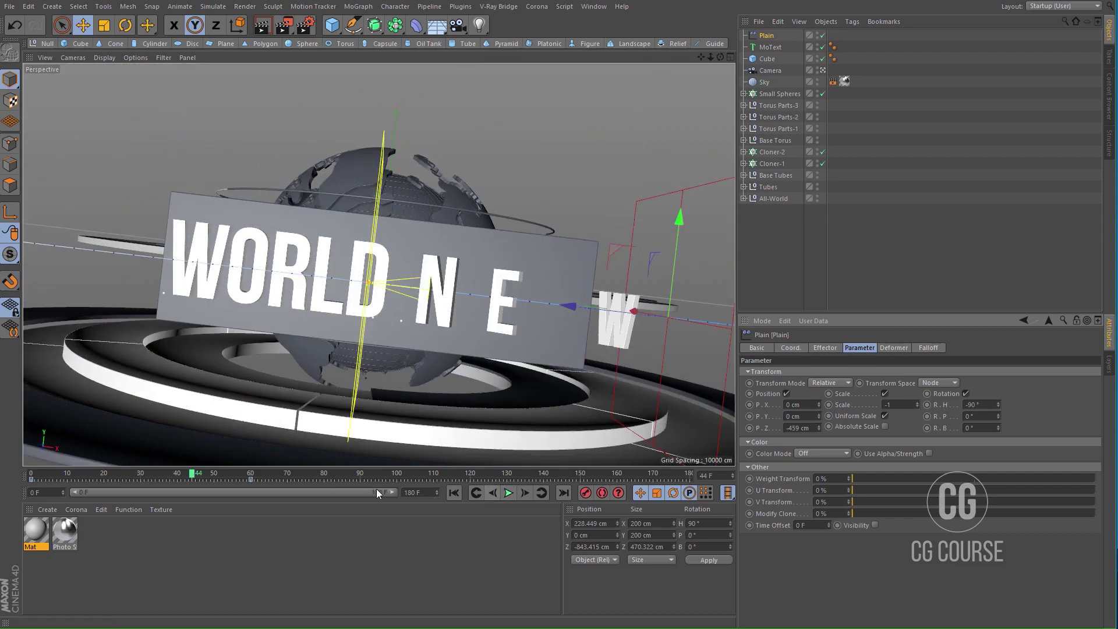
left_click_drag(192, 478, 262, 478)
left_click(777, 243)
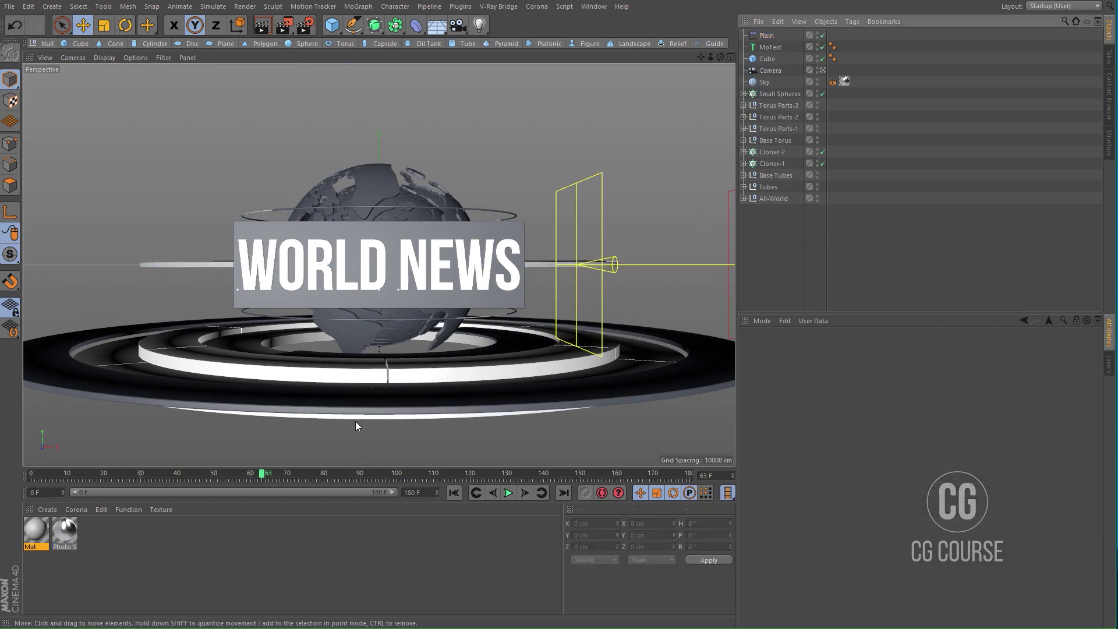
left_click_drag(262, 474, 151, 481)
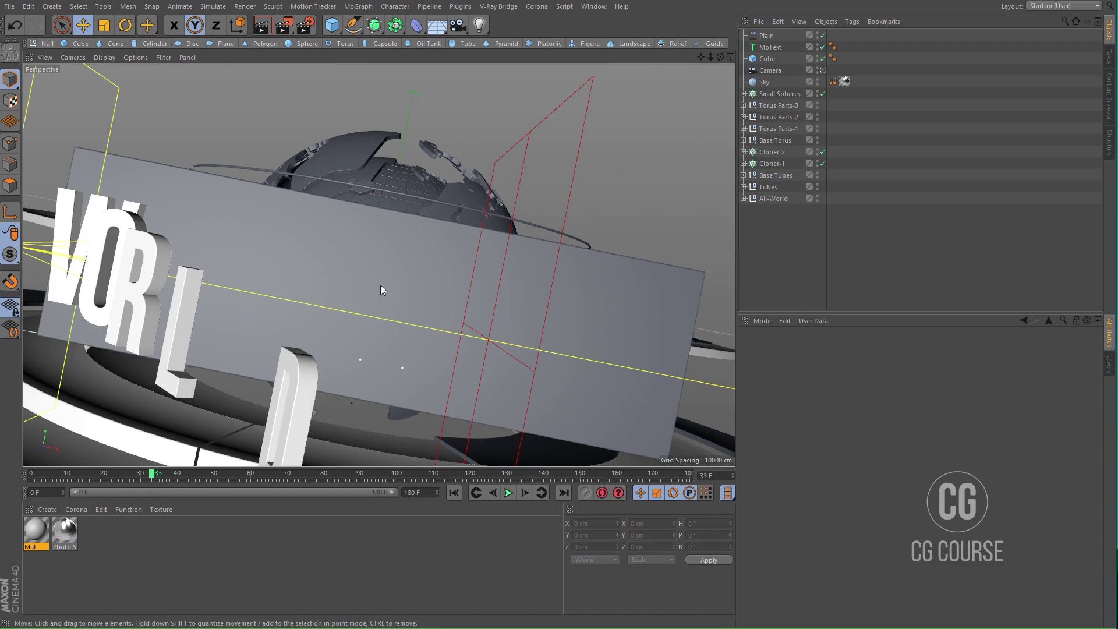
Step: Keyframe the front panel cube's X, Y and Z scale of 1 at frame 30
left_click_drag(150, 478, 144, 478)
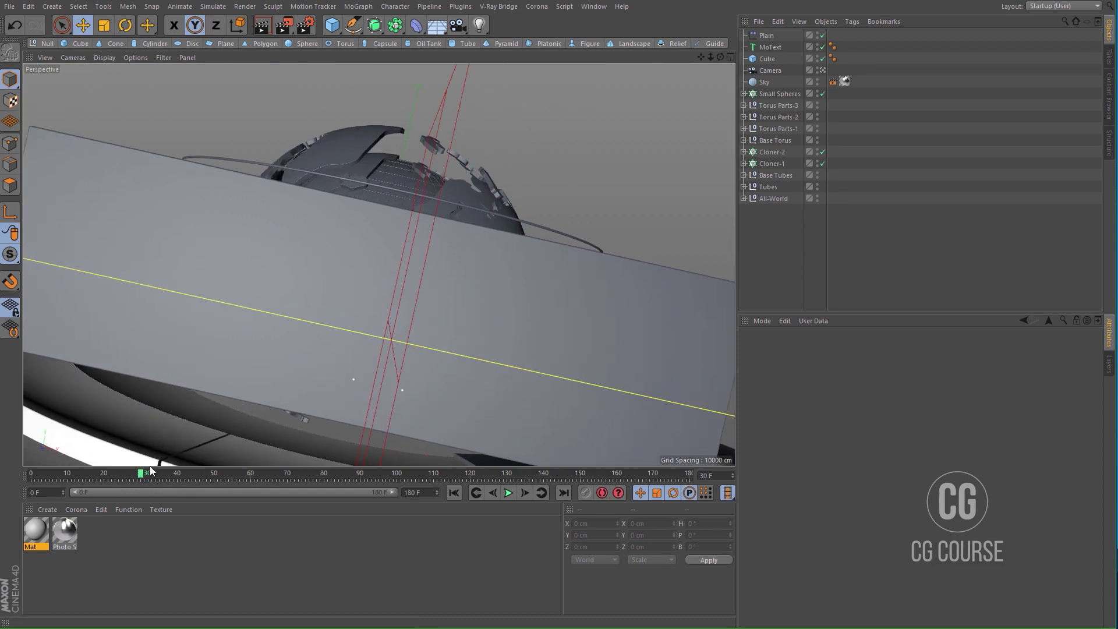
left_click(767, 59)
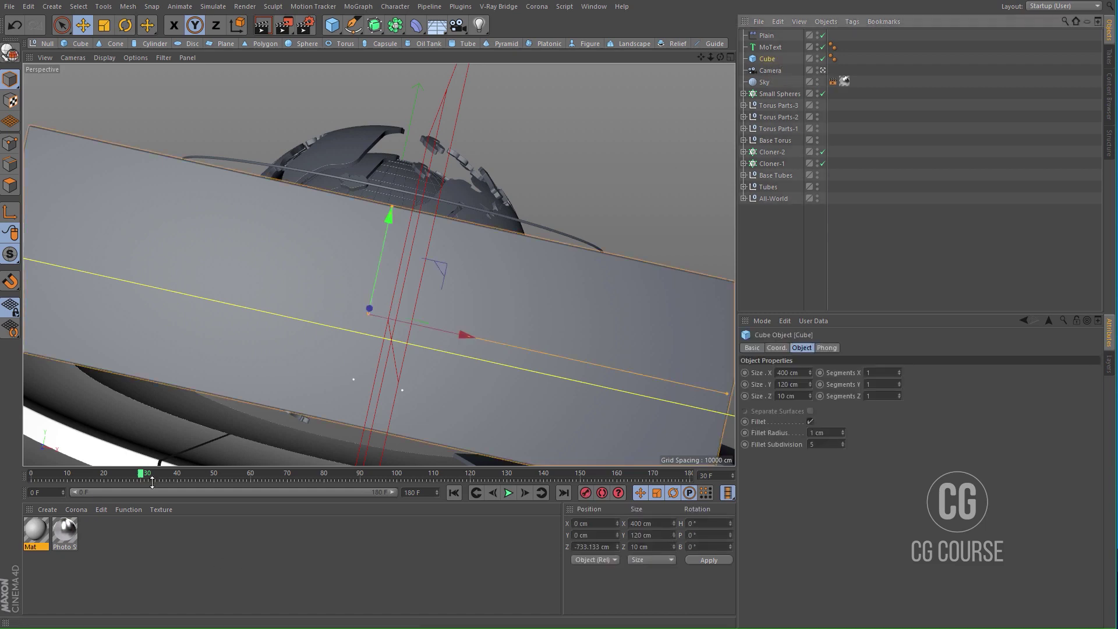
mouse_move(142, 475)
left_mouse_down()
mouse_move(65, 485)
mouse_move(140, 484)
left_mouse_up()
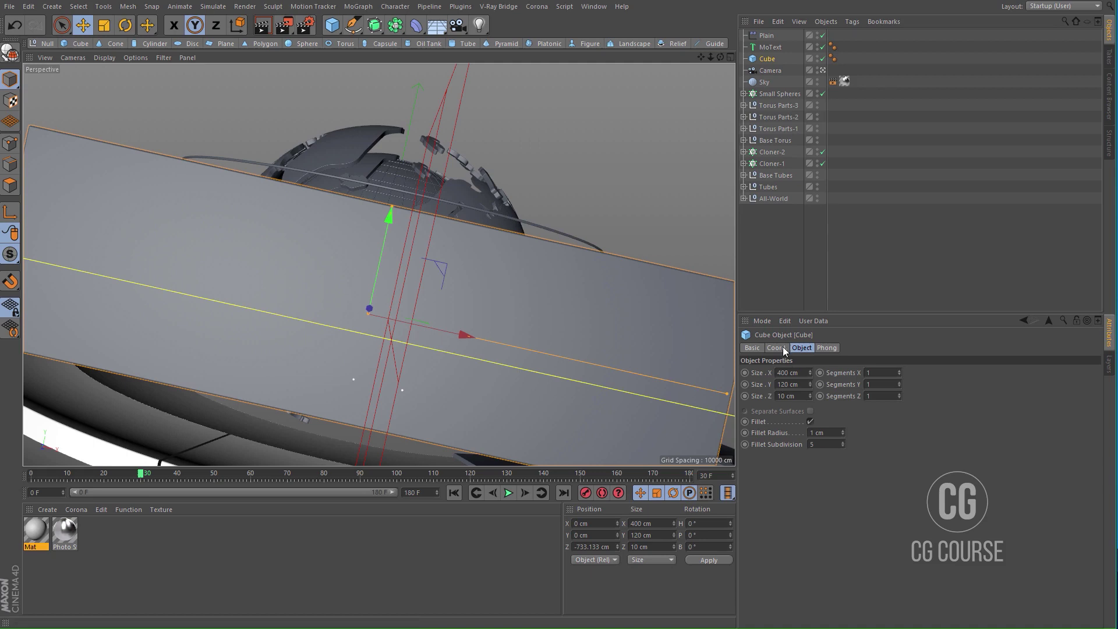
left_click(782, 348)
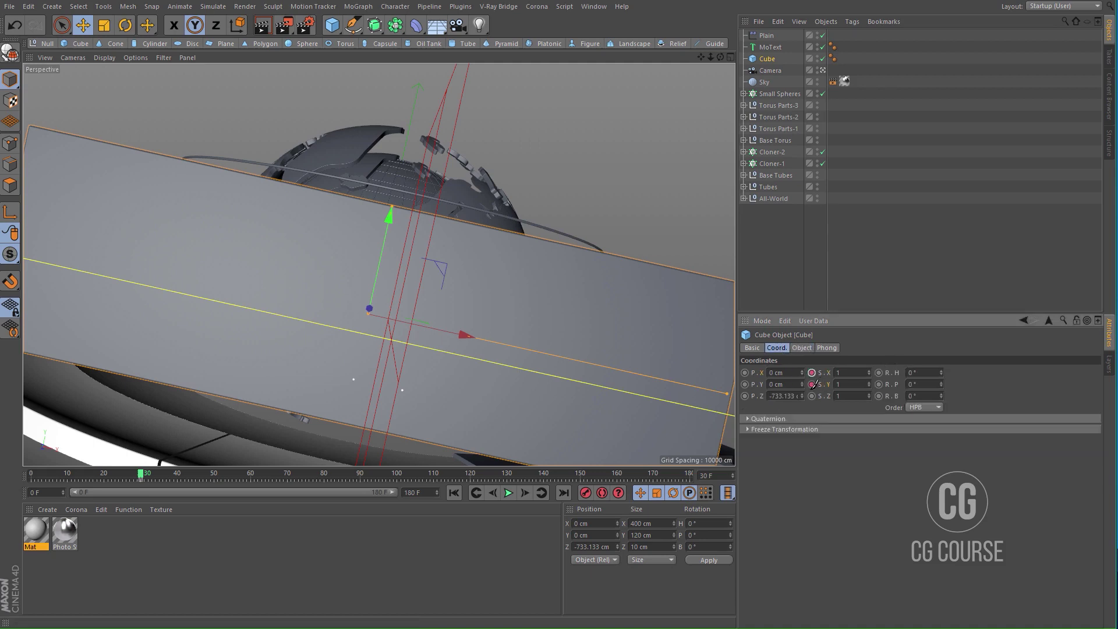
Step: Set the front panel cube's X, Y and Z scale to 0 at frame 0 and keyframe them
key("shift+f")
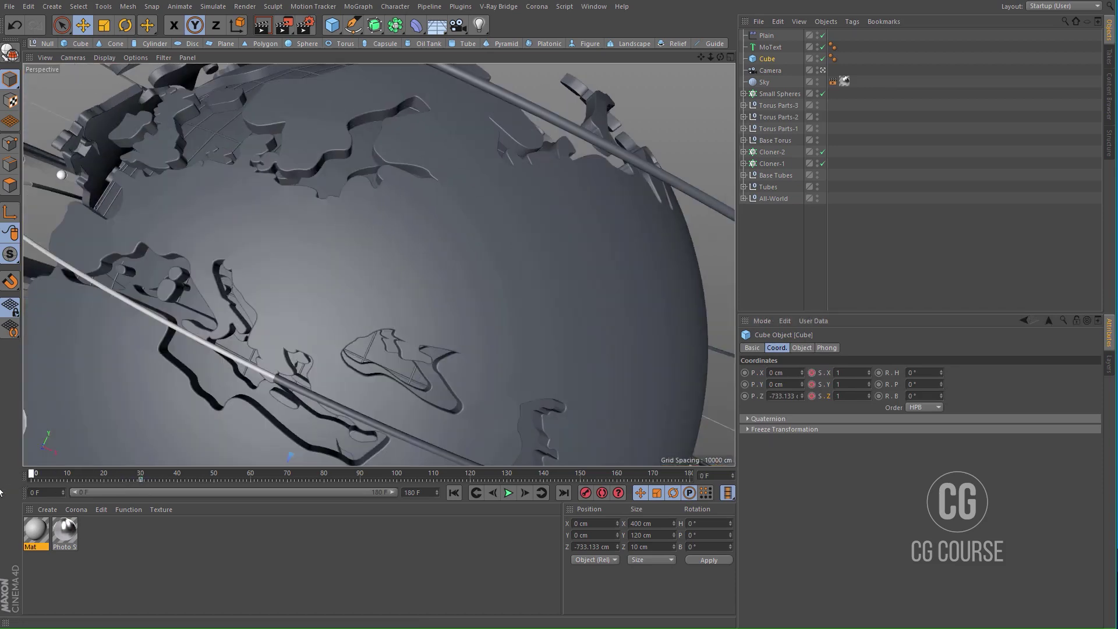
left_click(849, 373)
type("0")
key("Tab")
type("0")
key("Return")
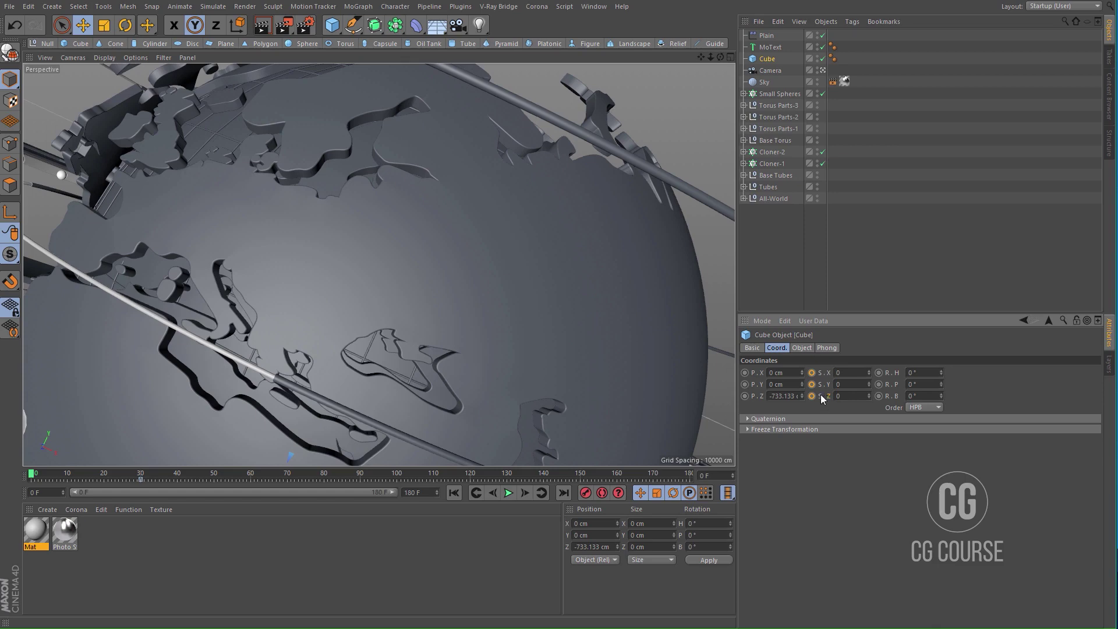
left_click_drag(811, 373, 811, 396, "ctrl")
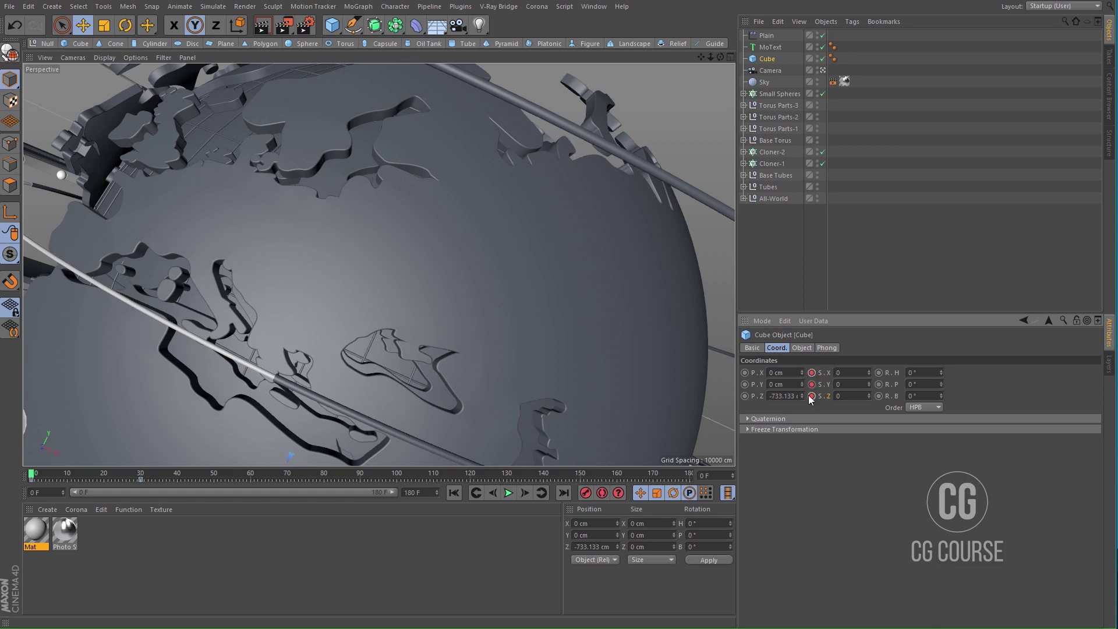
Step: Play the animation, restart it from frame 0 and stop it at frame 39 to review the panel's scale-up
left_click(504, 494)
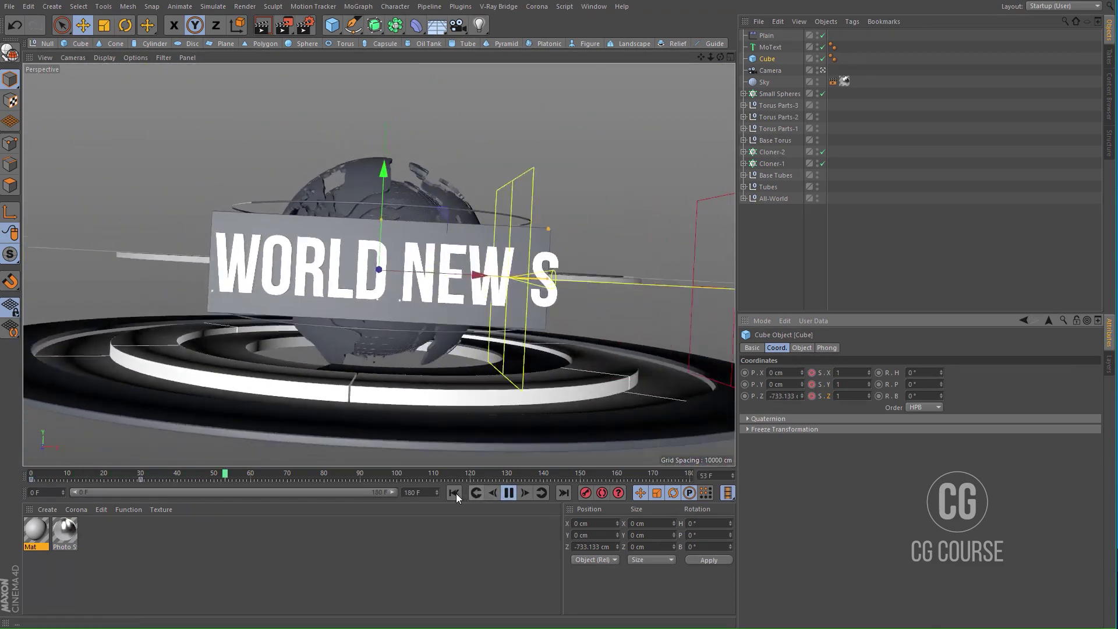
left_click(455, 493)
left_click(455, 494)
left_click(455, 494)
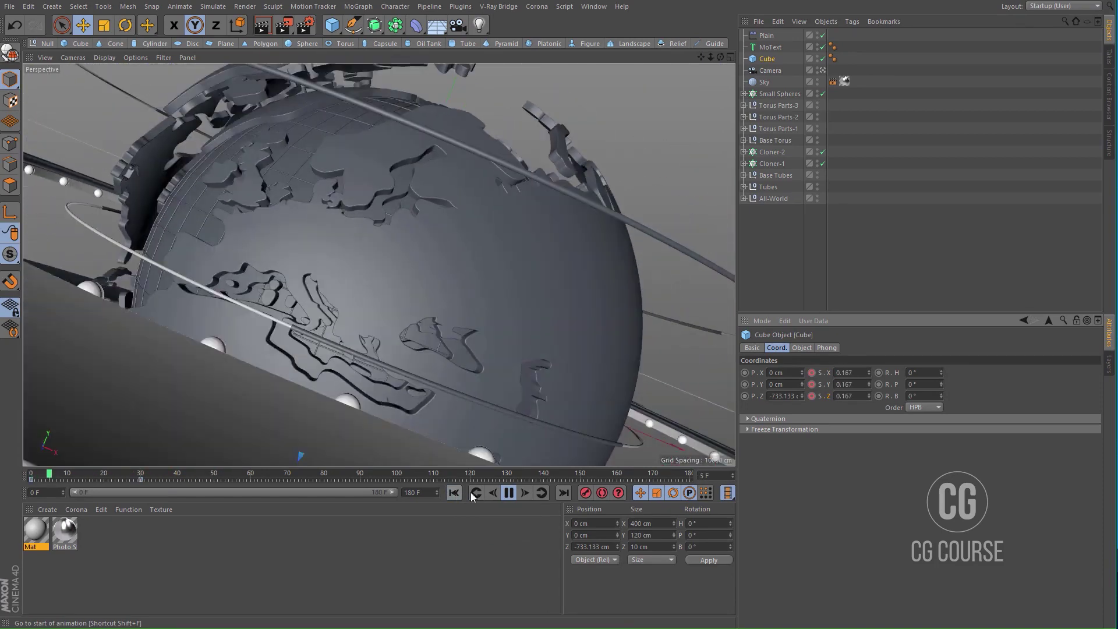
left_click(508, 492)
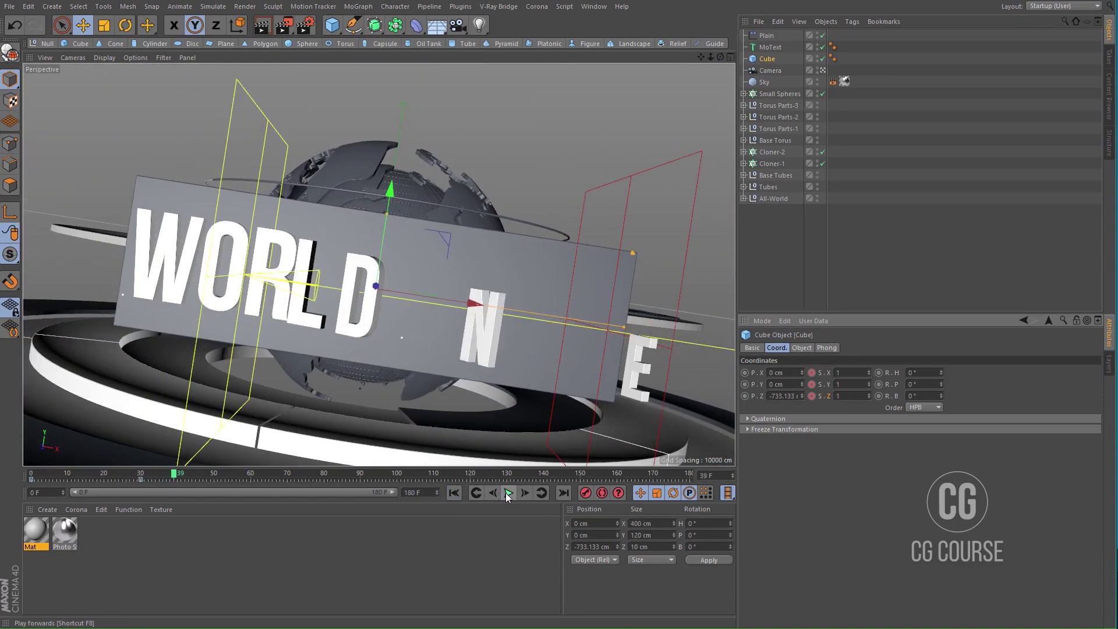
Step: Delay the panel's scale-up by shifting its starting scale keyframes along the timeline
left_click_drag(169, 472, 137, 474)
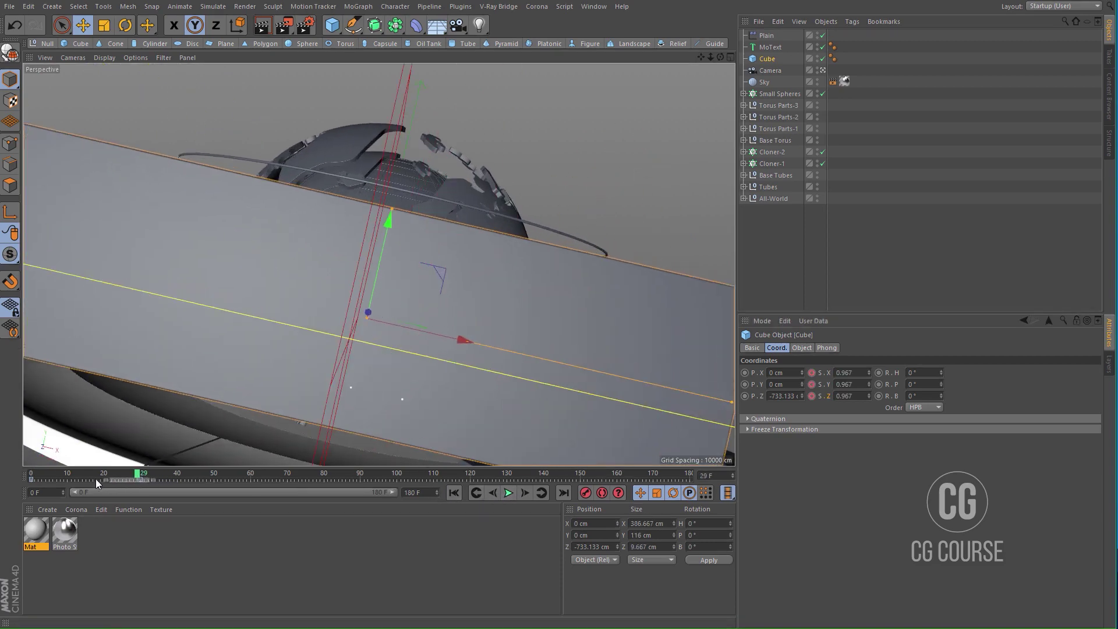
left_click_drag(19, 483, 67, 480)
Step: Deselect everything, render frame 36 to the Picture Viewer as a test and return to the scene
left_click_drag(138, 476, 165, 476)
left_click(762, 271)
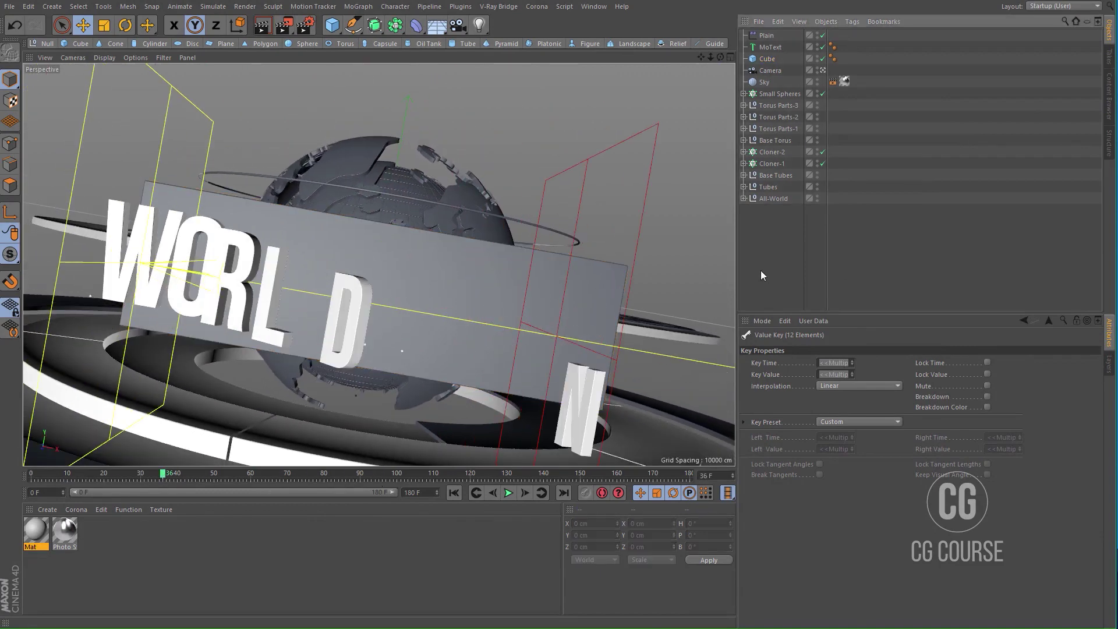
key("shift+r")
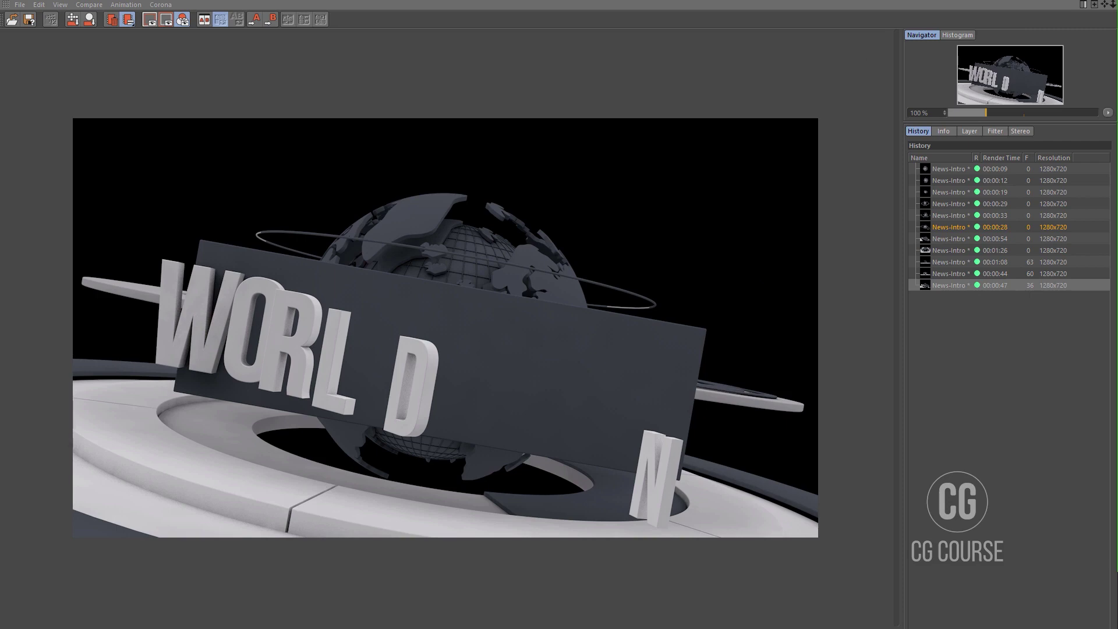
key("alt+Tab")
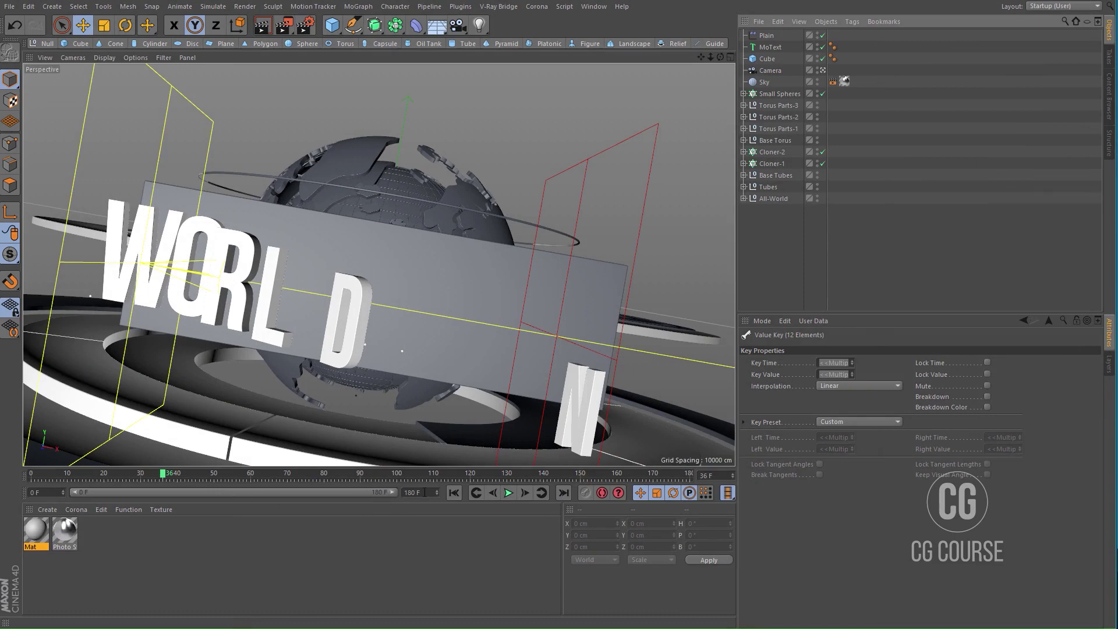
Step: Shorten the timeline so the animation ends at frame 90
left_click_drag(423, 493, 379, 496)
type("90")
key("Return")
Step: Play the shortened animation from the start, stop it and scrub back to frame 15
left_click(450, 497)
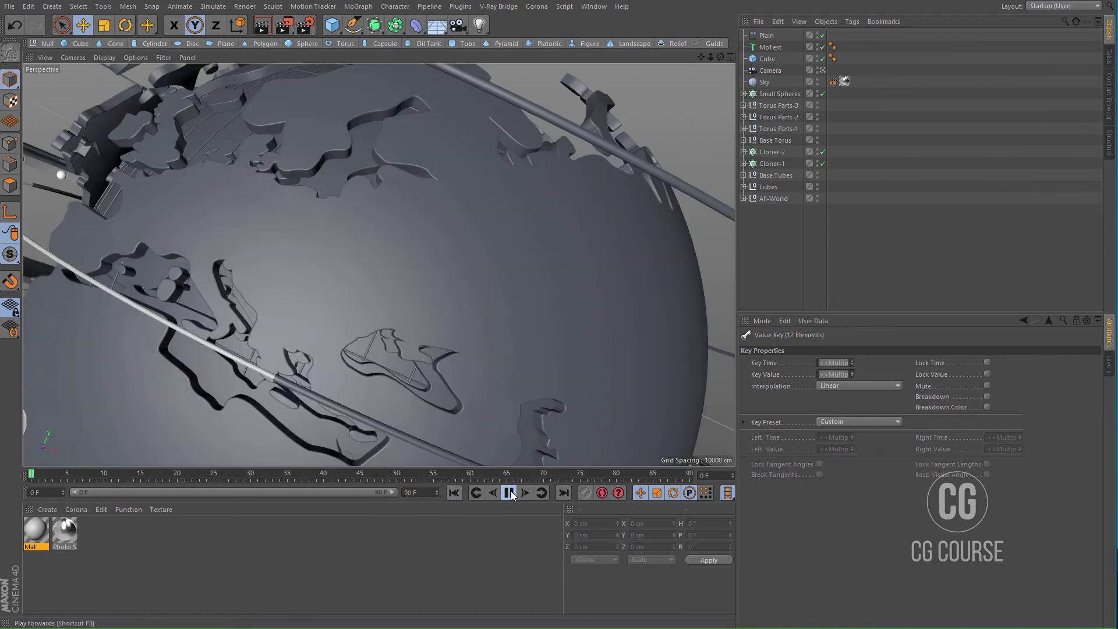
left_click(510, 493)
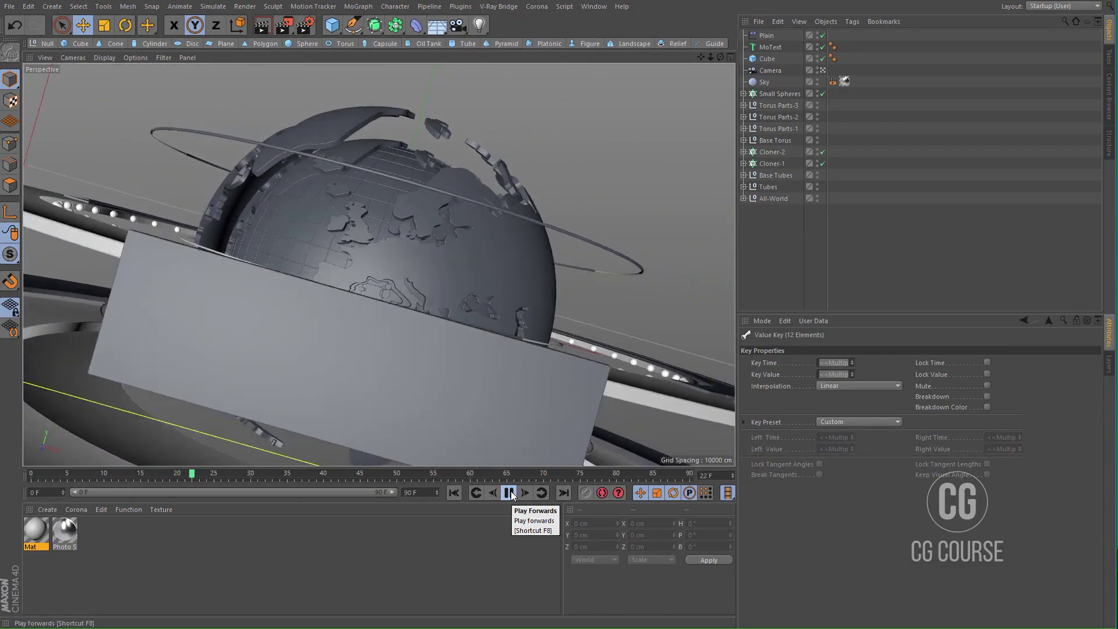
left_click(509, 493)
left_click_drag(235, 473, 141, 491)
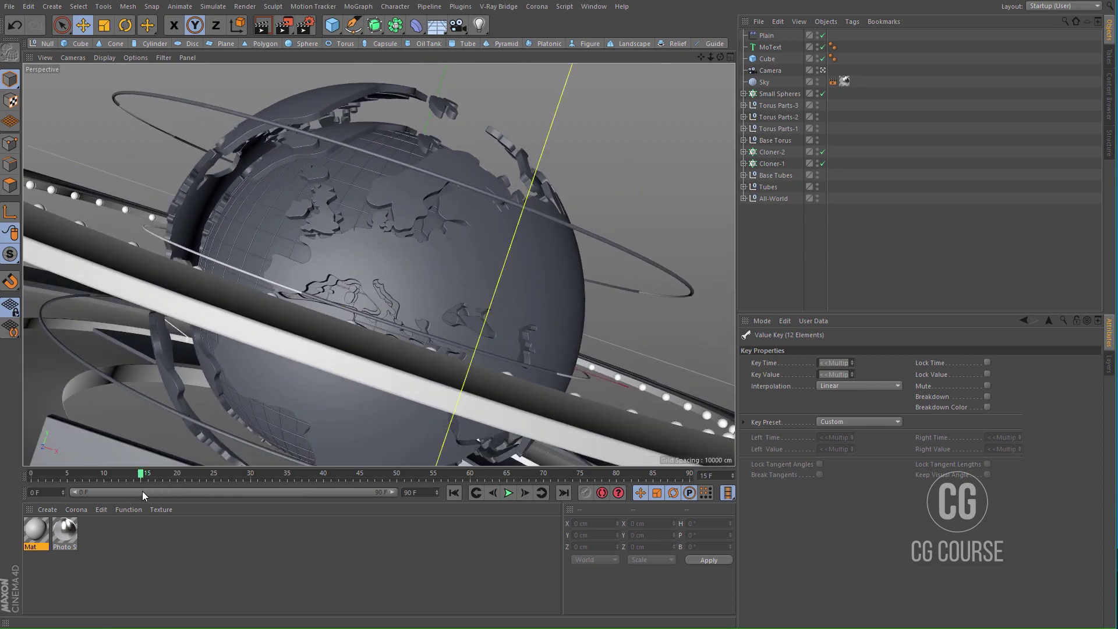